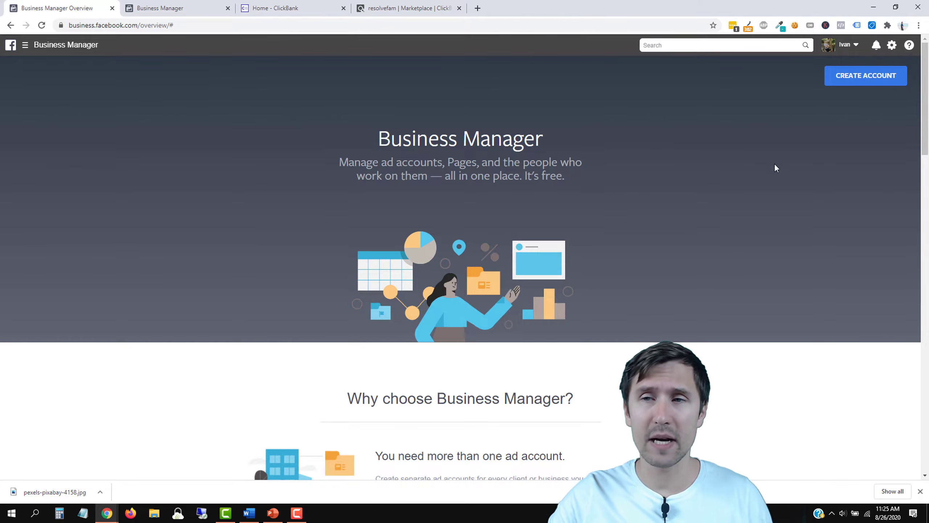
Step: Abandon the new business account form and switch to the Course Pages business's Home dashboard
click(833, 80)
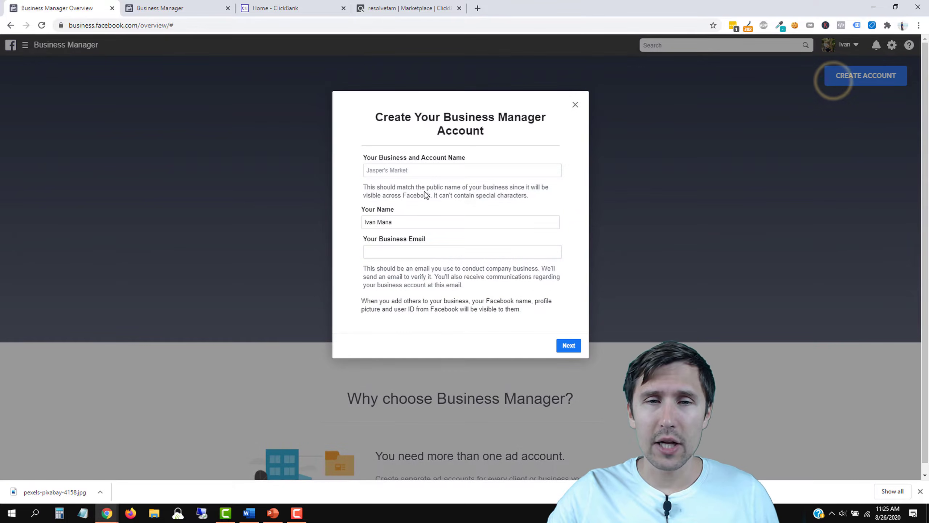
click(399, 168)
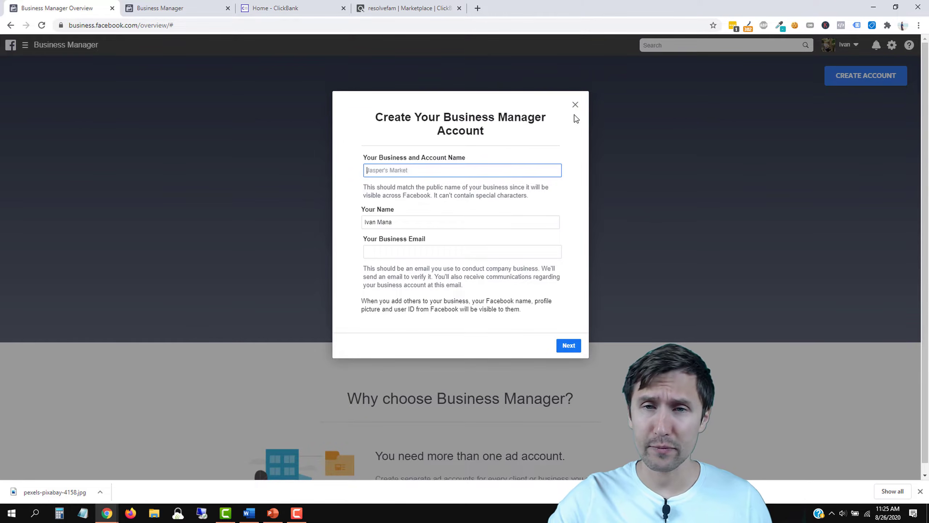
click(575, 104)
click(198, 7)
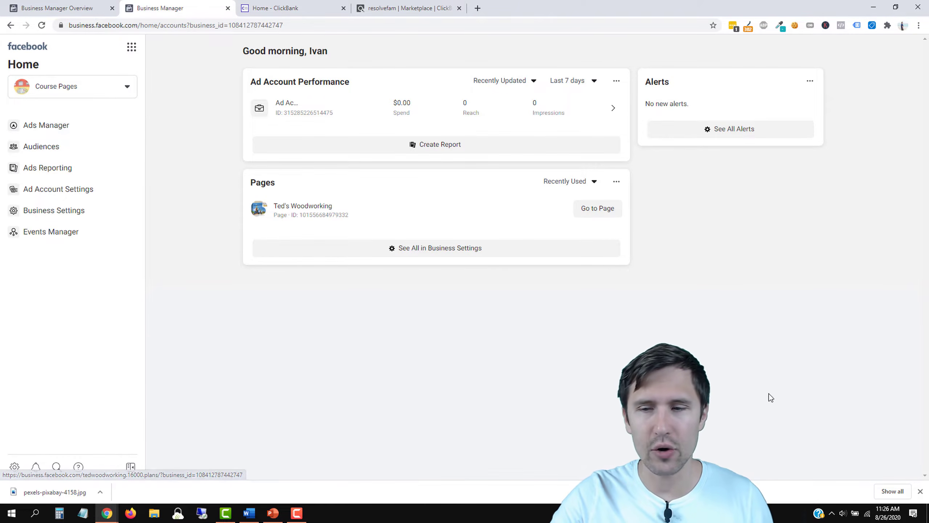
Step: Open Business Settings and review the Business Info and Payments pages
click(920, 491)
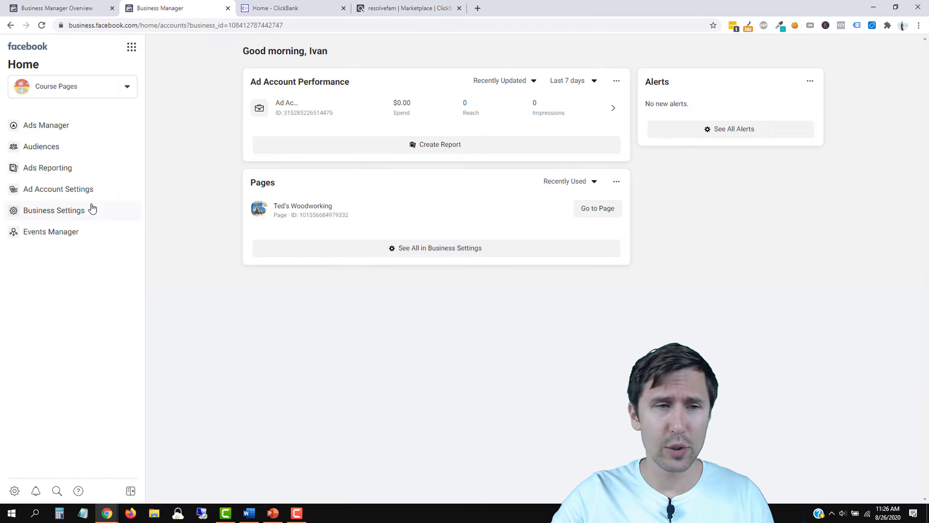
click(57, 218)
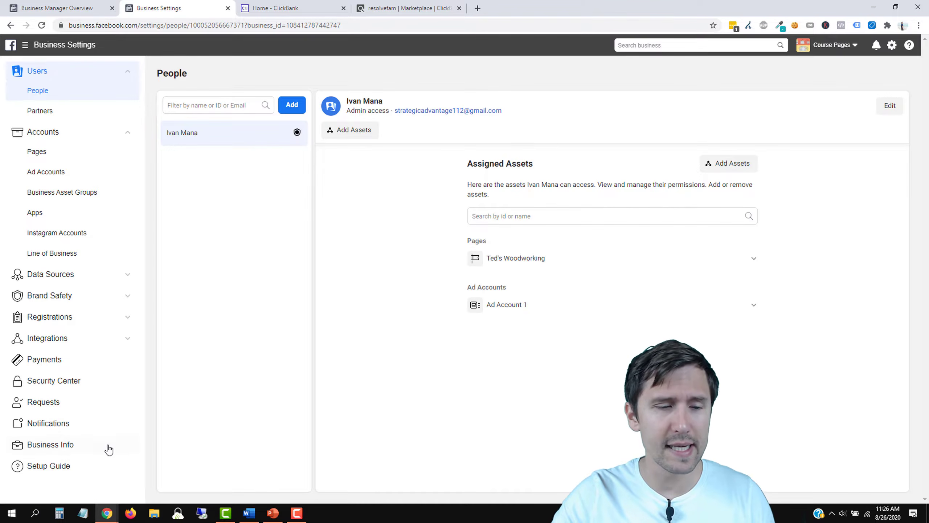
click(60, 453)
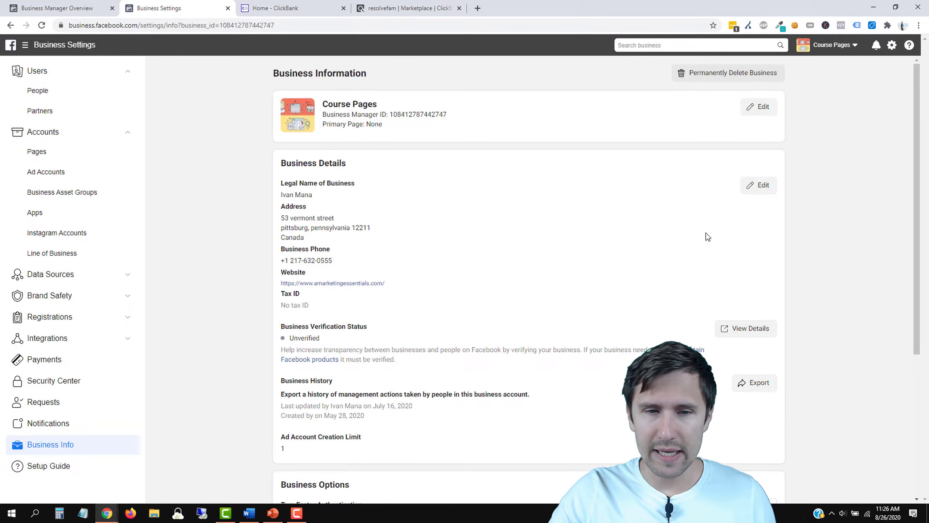
scroll(708, 237, down, 5)
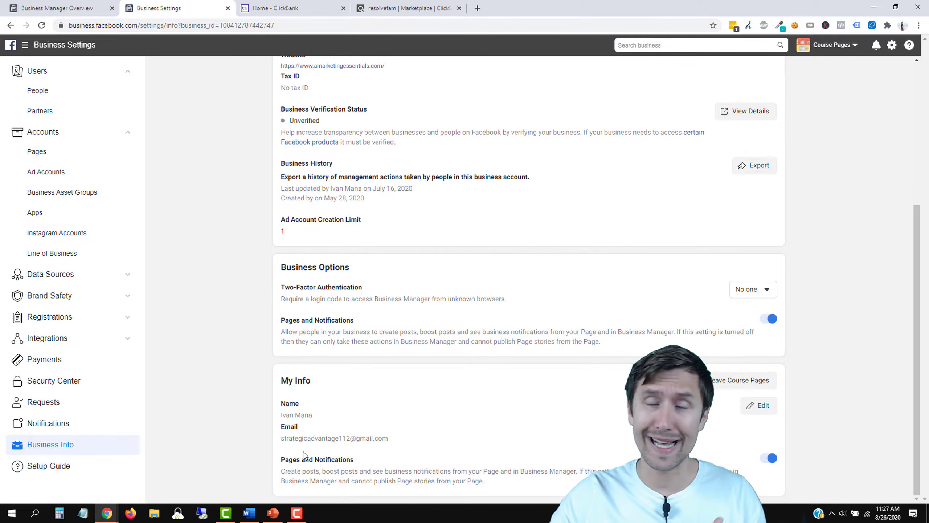
click(69, 364)
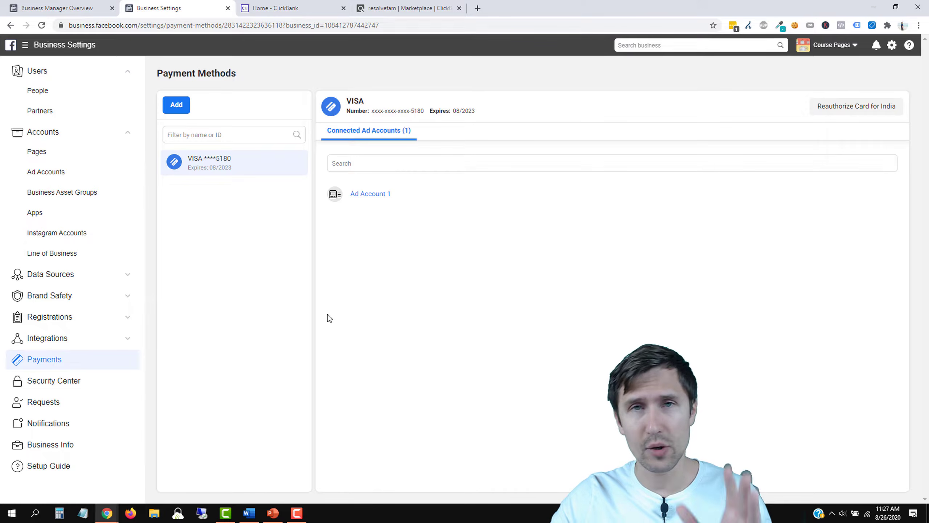
Step: Review Ad Account settings and Add options, then return to the PowerPoint steps slide
click(57, 177)
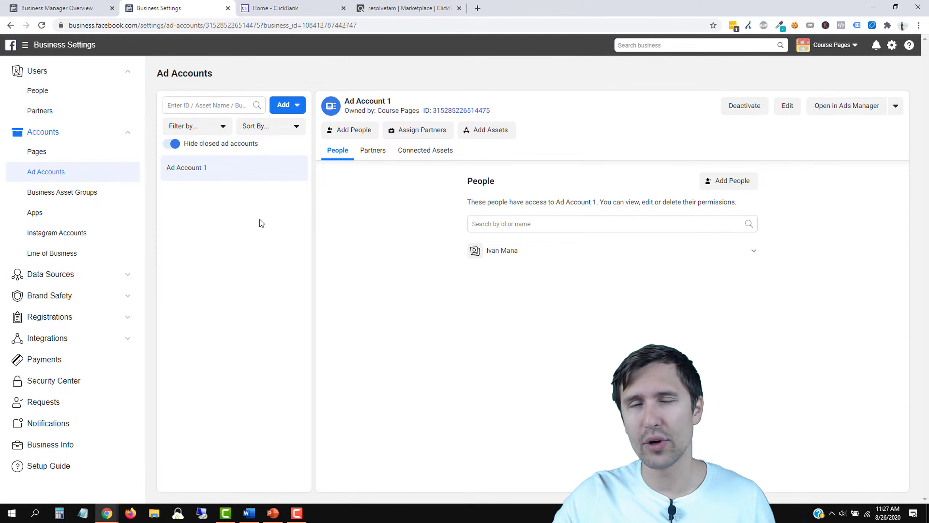
click(305, 108)
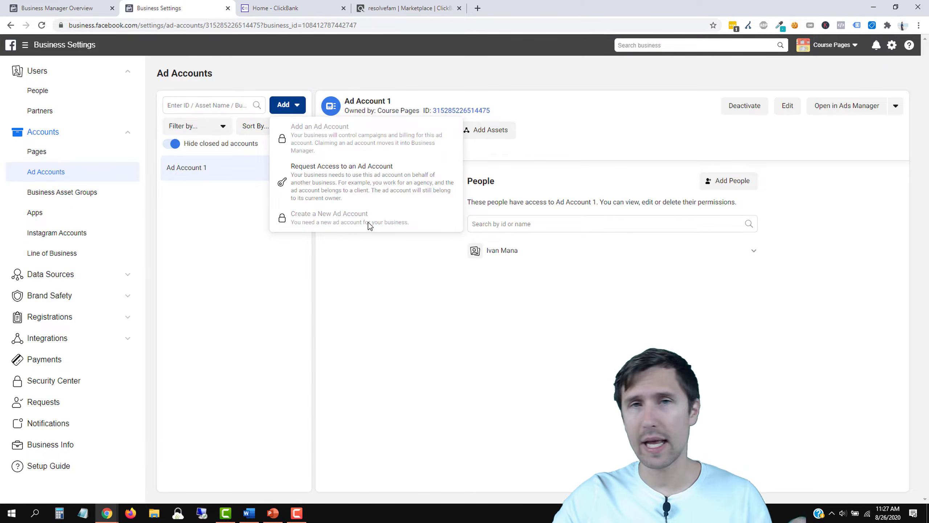
click(290, 272)
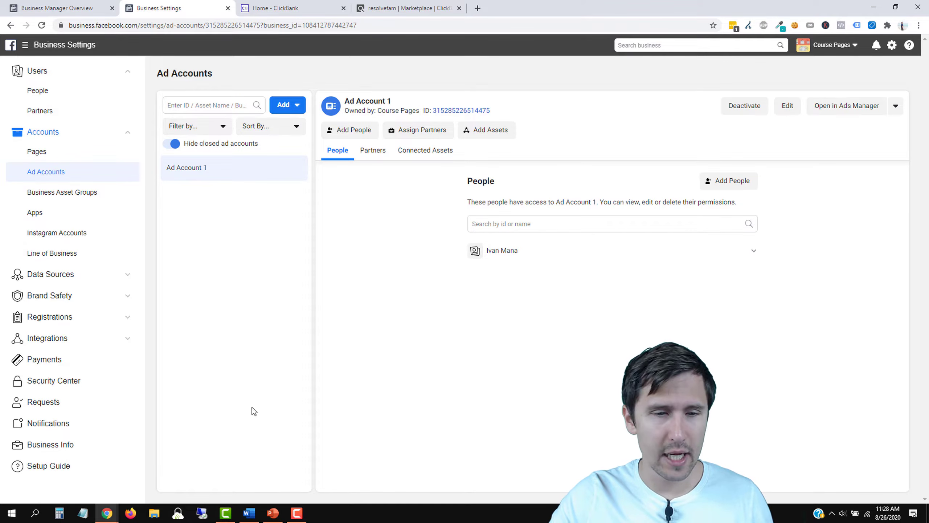
click(269, 514)
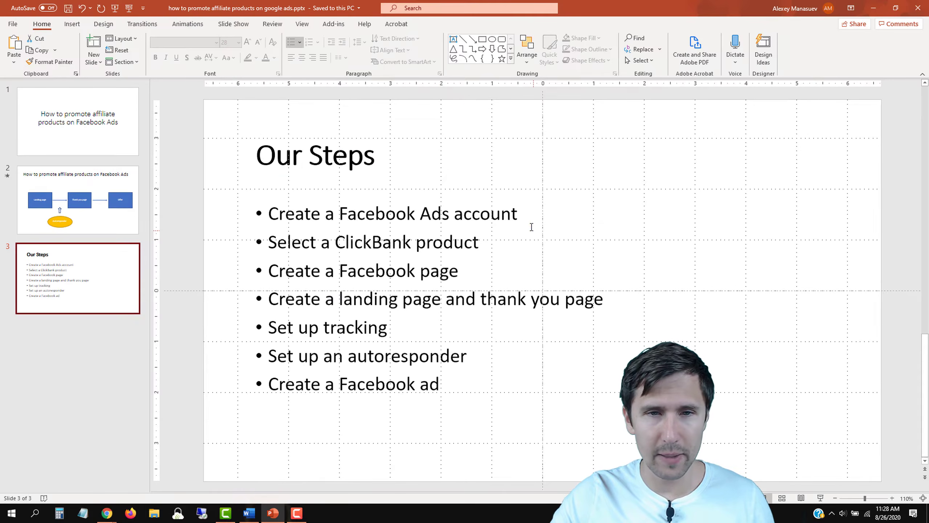
Step: Insert a check mark emoji after 'Create a Facebook Ads account' on the Our Steps slide
click(528, 217)
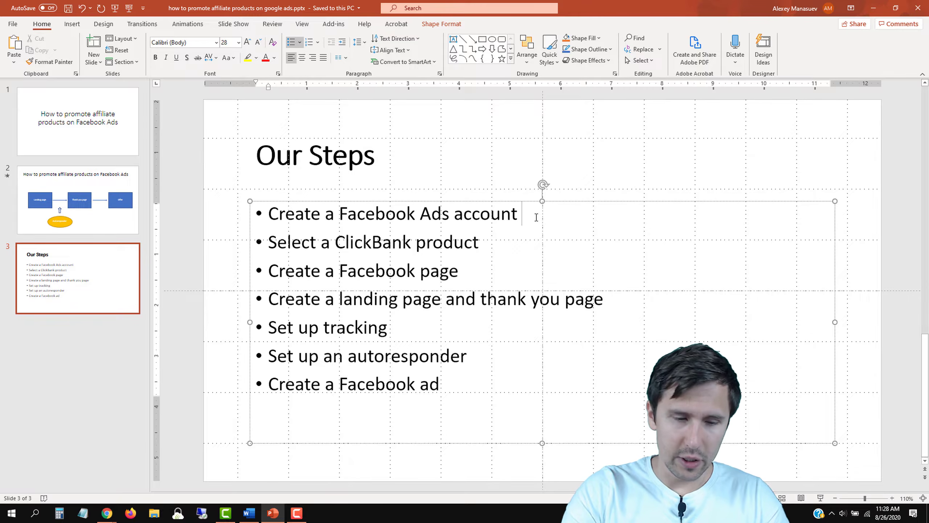
key(super)
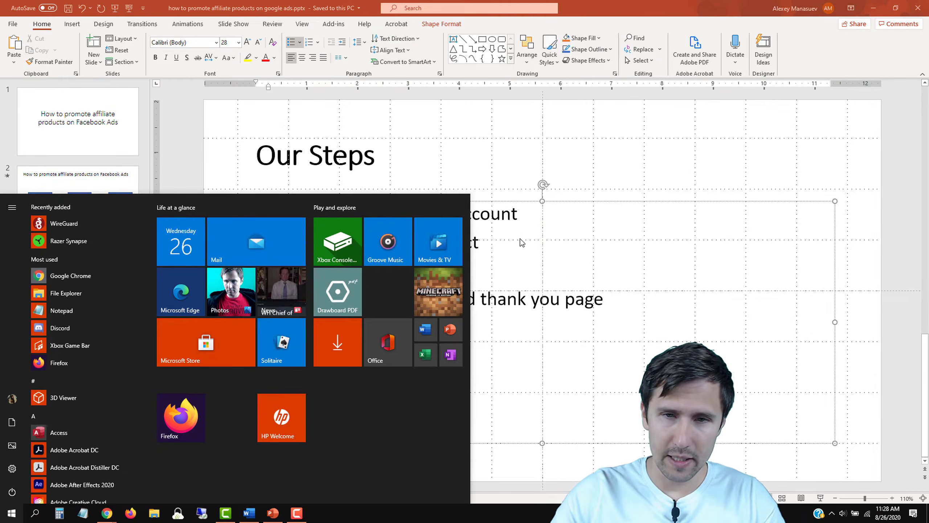
click(527, 215)
key(super+period)
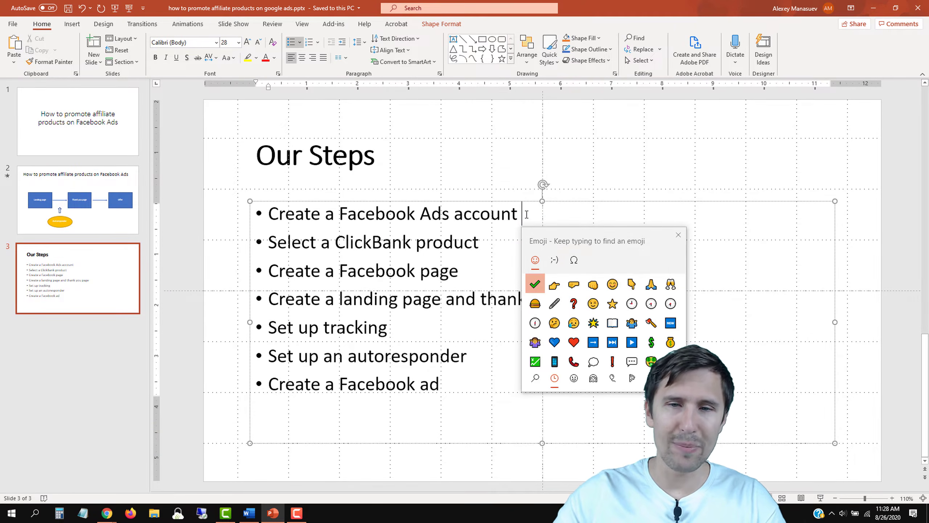
click(536, 285)
click(678, 235)
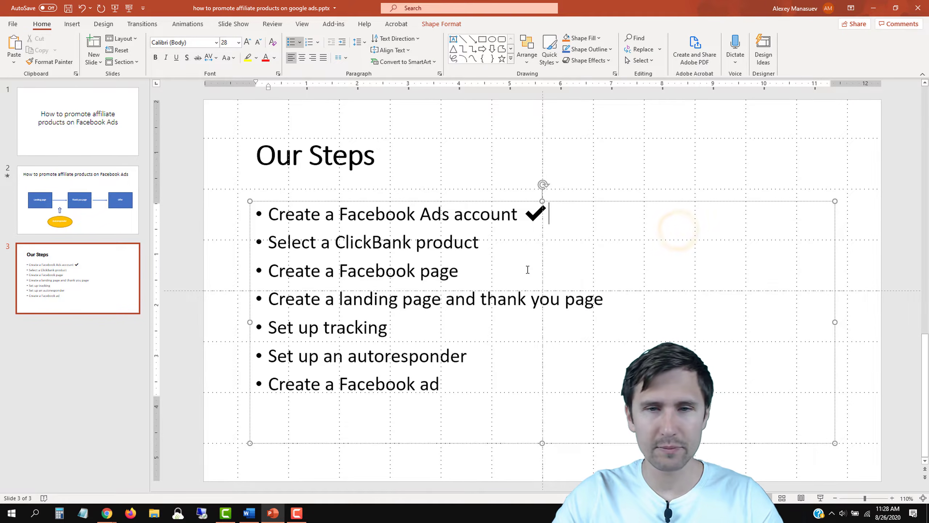
click(502, 243)
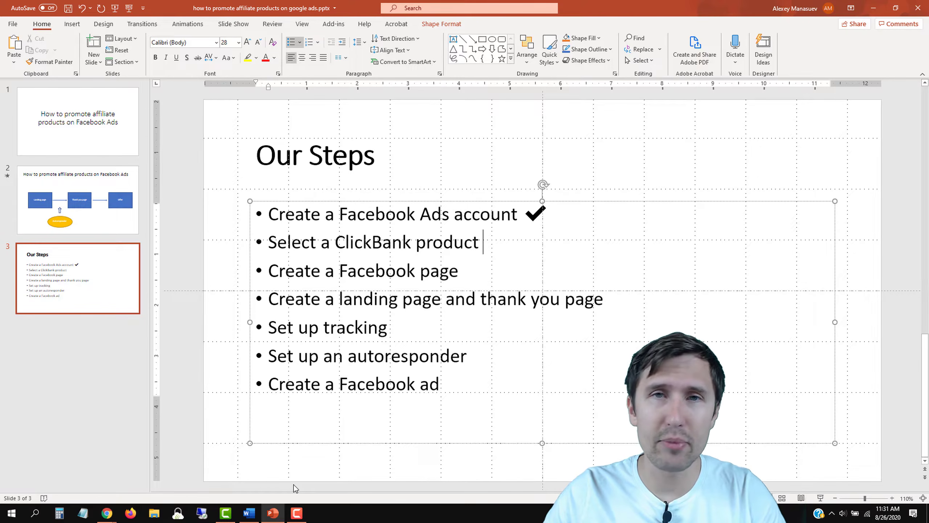
Step: Select the clickbank.com link line in the Word notes and bring up ClickBank's home page
click(249, 513)
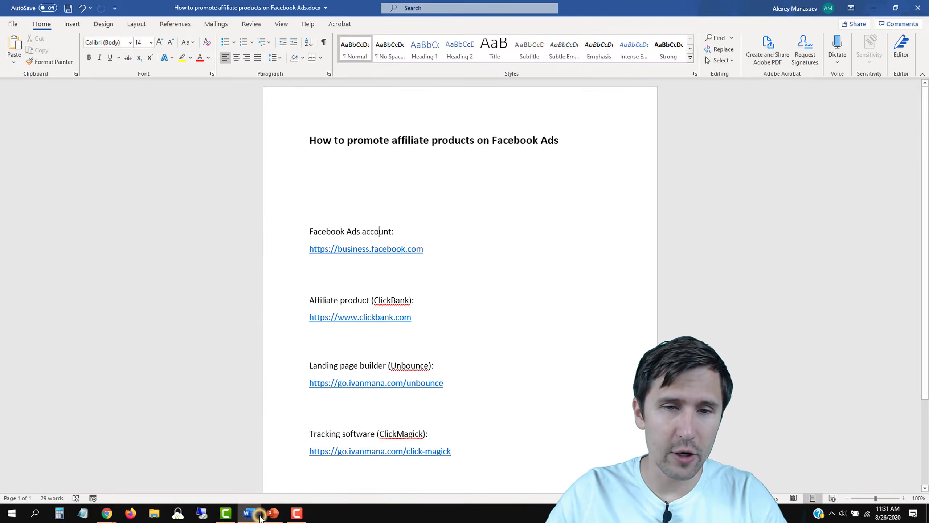
triple_click(415, 317)
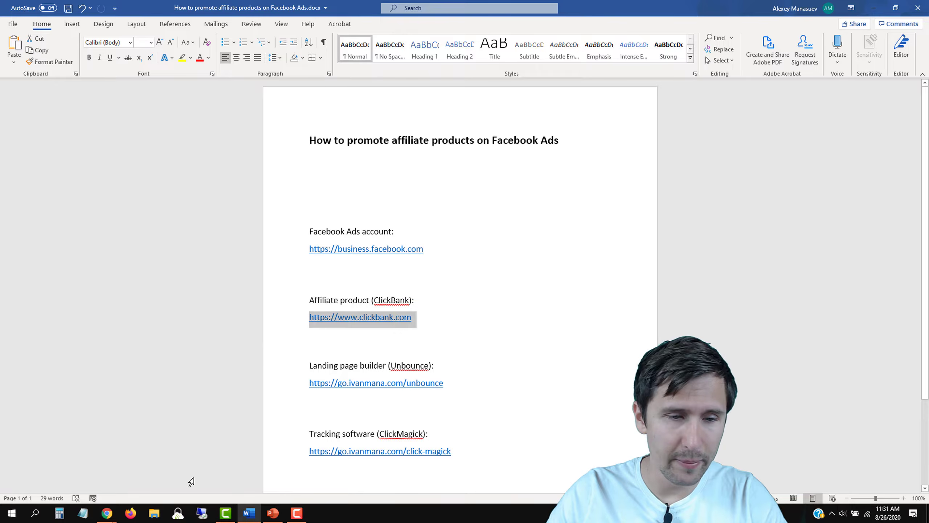
mouse_move(110, 512)
click(161, 474)
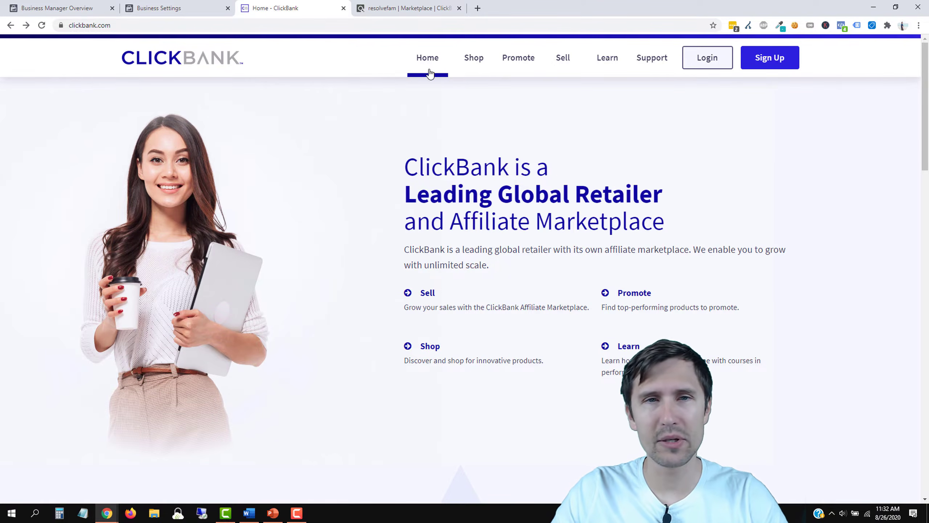
Step: Run the Marketplace product search to list the most popular products, led by Resurge
click(399, 8)
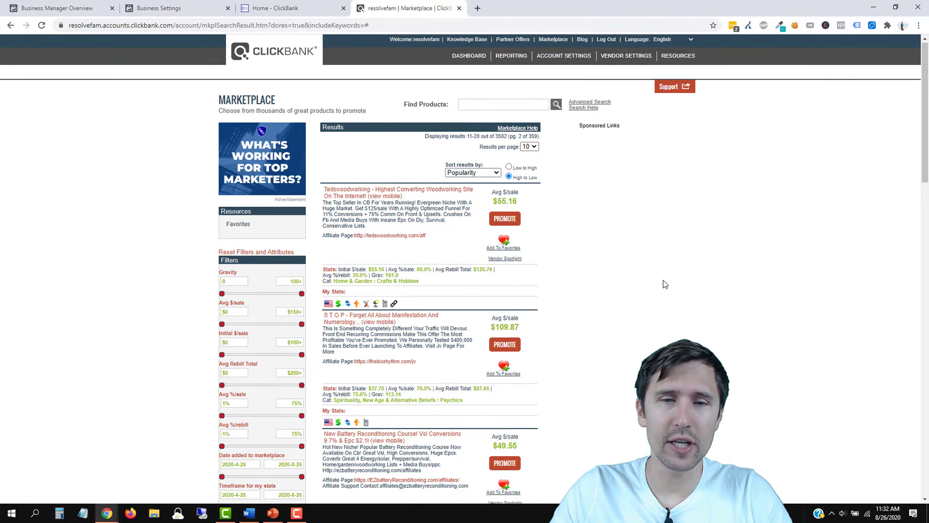
scroll(664, 282, down, 5)
scroll(644, 290, up, 4)
scroll(645, 292, up, 1)
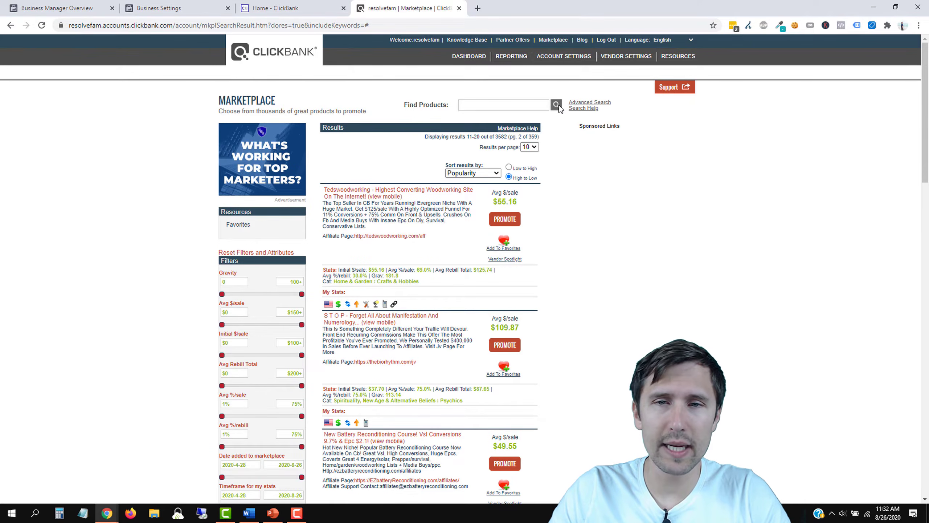
click(556, 105)
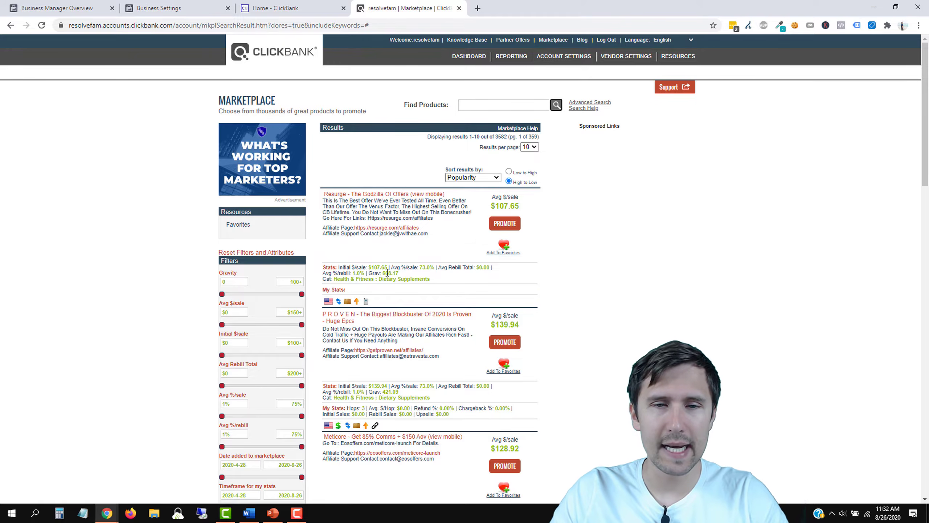
Step: Highlight Resurge's gravity value of 668.17 to check it
drag(381, 273, 398, 273)
click(426, 266)
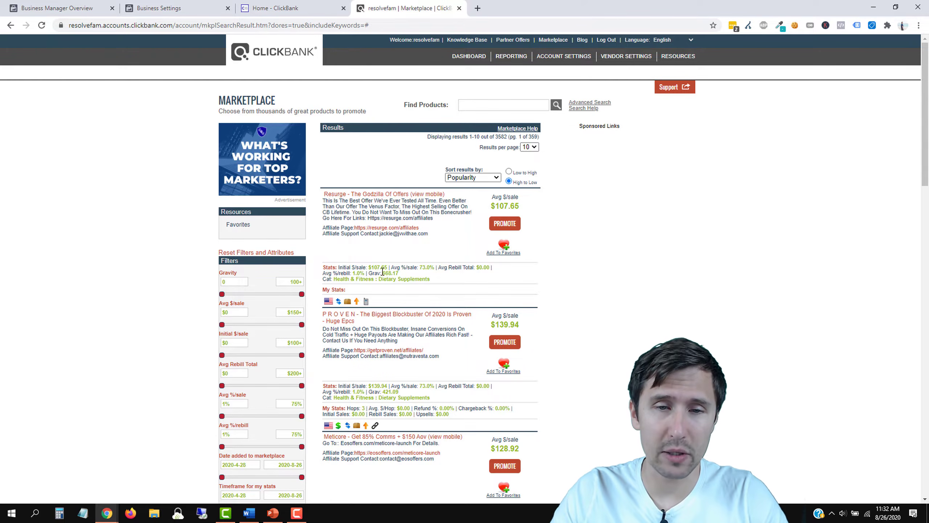
drag(384, 273, 400, 273)
click(405, 269)
click(388, 274)
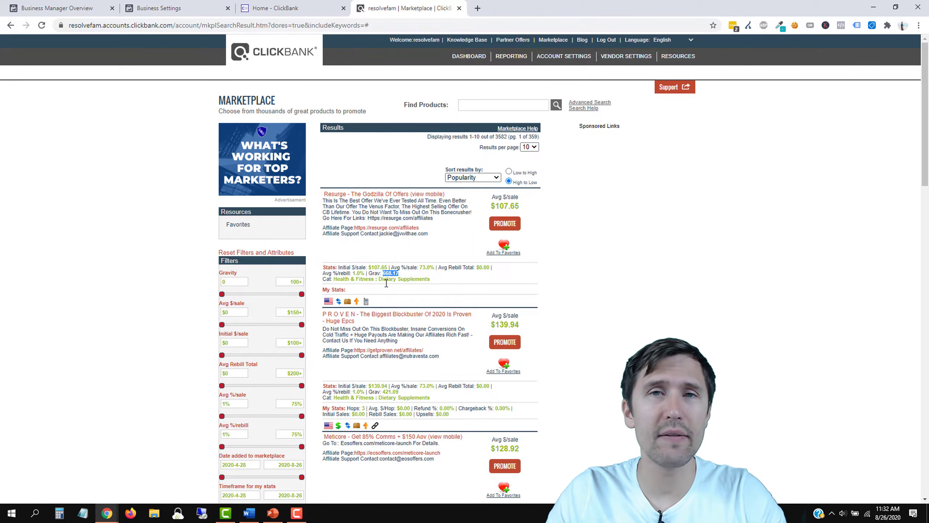
scroll(568, 267, down, 1)
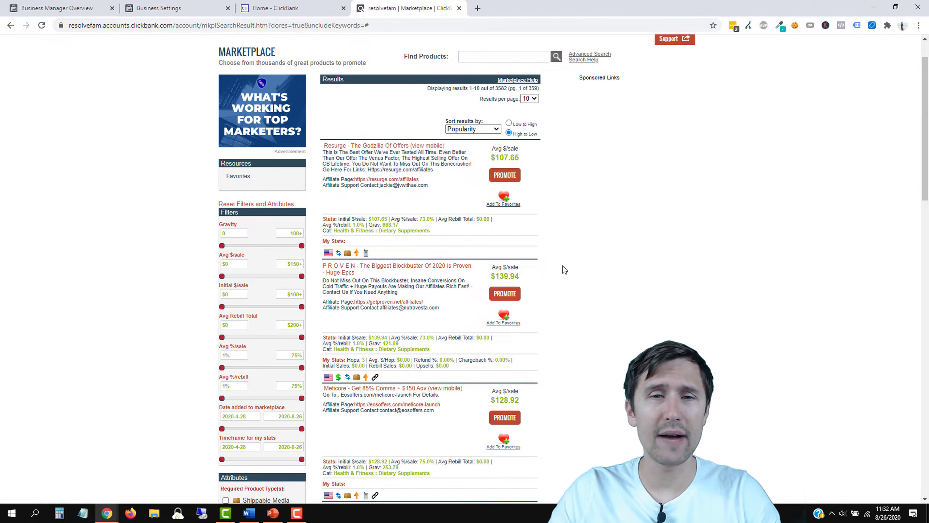
Step: Look over the Resurge sales page, then close it
click(390, 146)
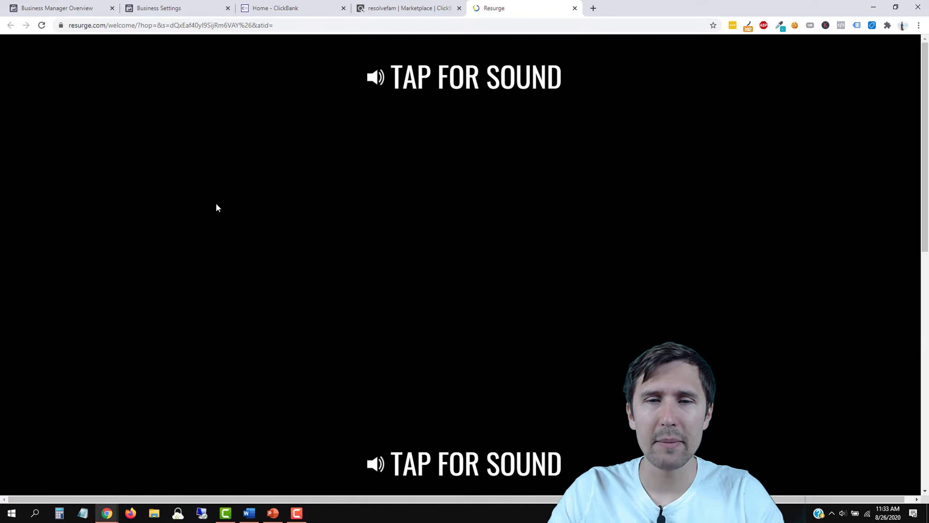
scroll(475, 382, down, 8)
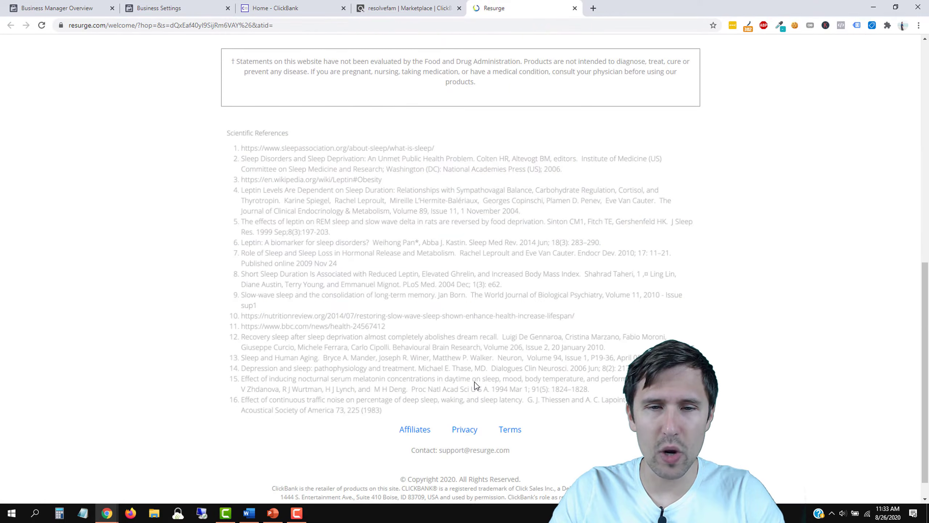
scroll(474, 383, up, 9)
scroll(411, 304, down, 9)
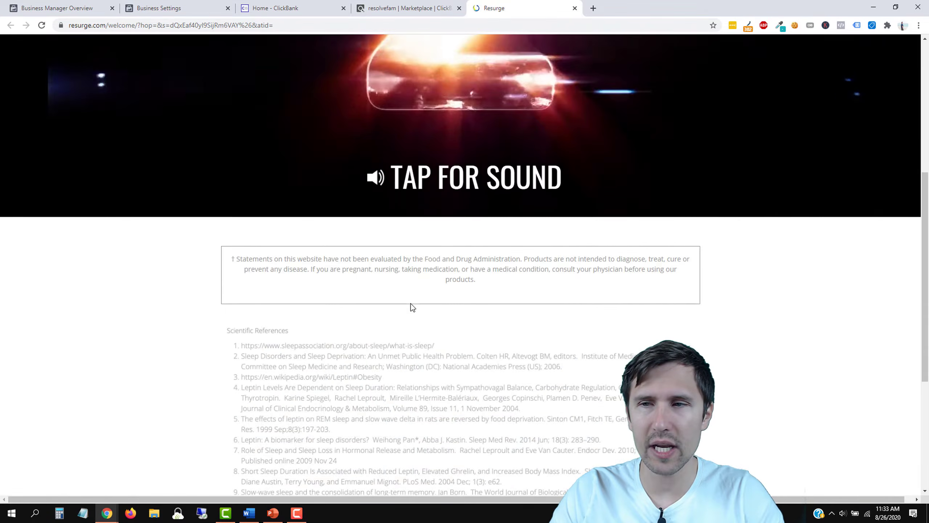
scroll(426, 290, up, 9)
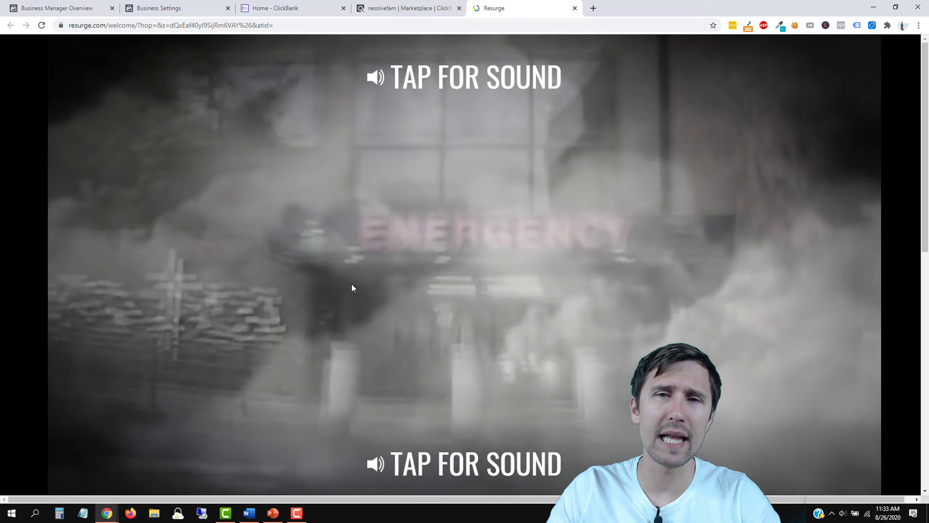
scroll(458, 190, down, 8)
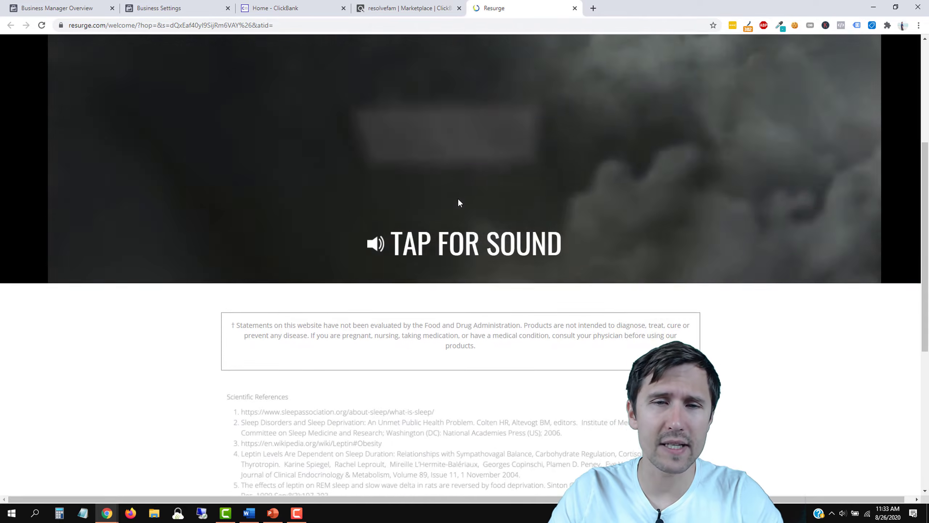
scroll(458, 246, up, 6)
scroll(457, 246, up, 2)
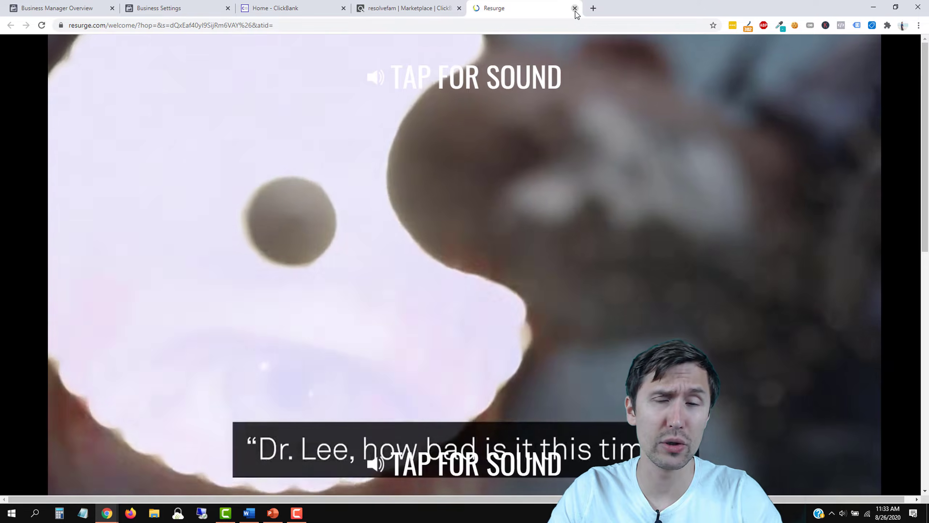
click(575, 8)
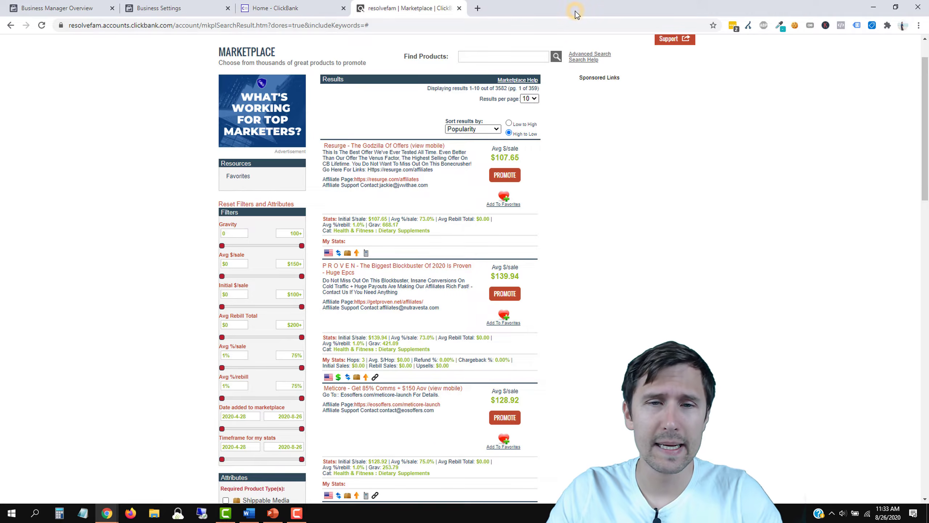
Step: Preview the Custom Keto Diet sales page and close it to return to the results
scroll(483, 238, down, 4)
scroll(484, 239, down, 10)
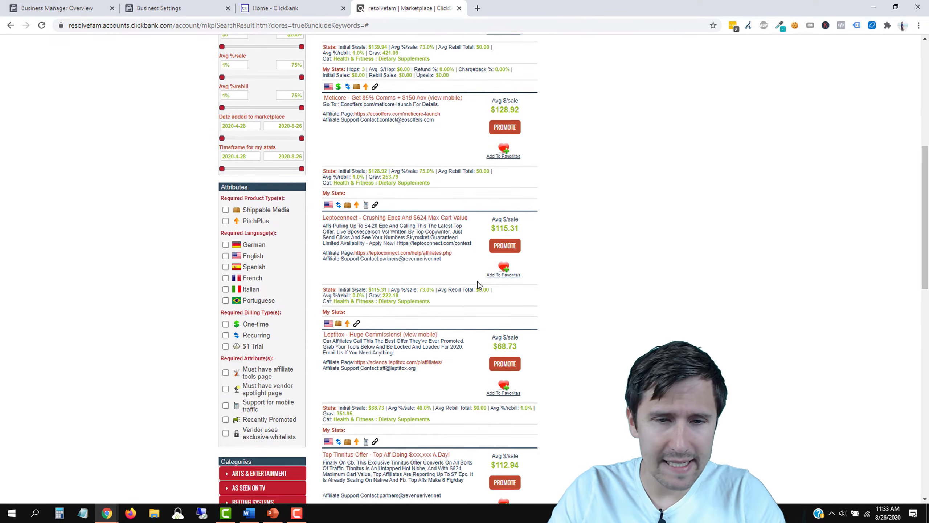
scroll(478, 281, down, 3)
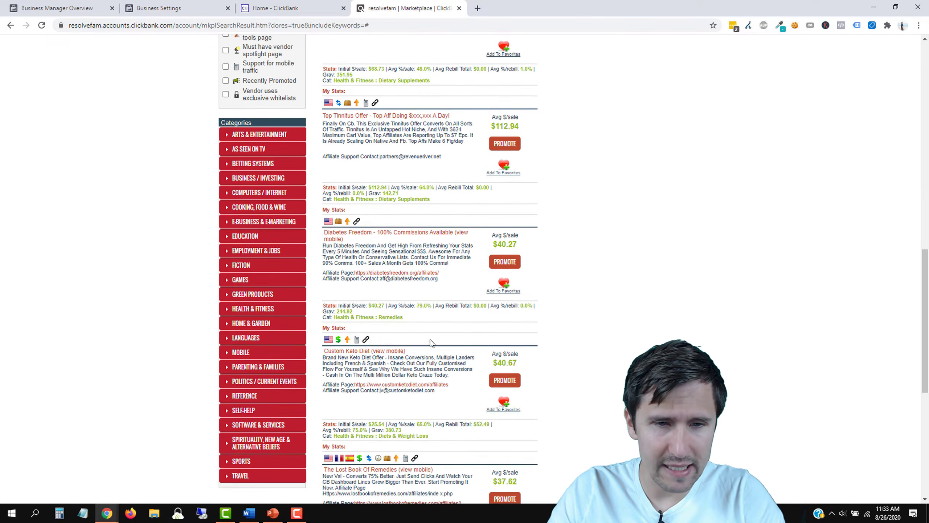
click(360, 352)
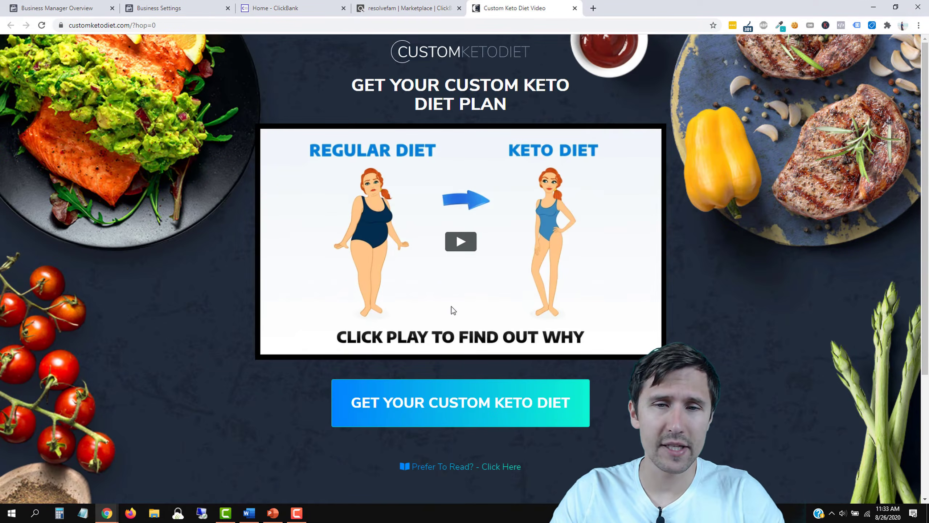
drag(364, 86, 507, 107)
scroll(711, 319, down, 4)
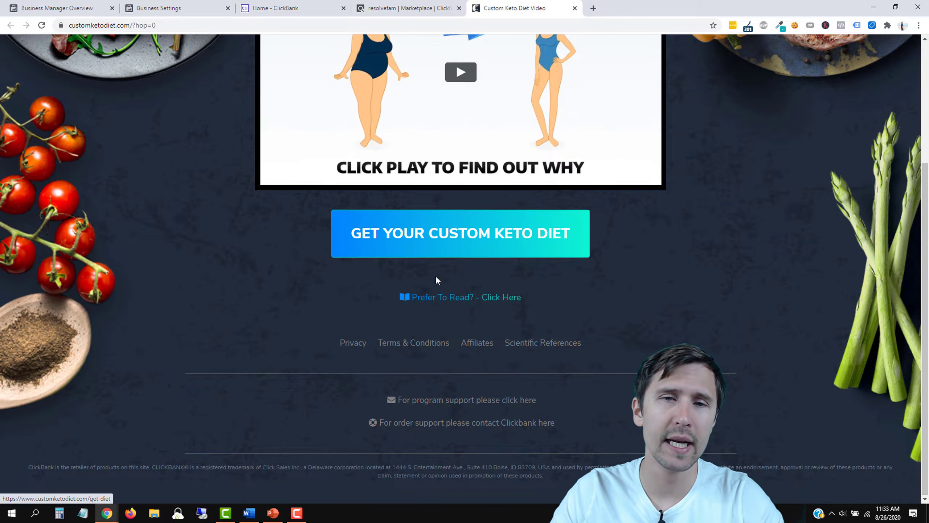
scroll(436, 278, up, 4)
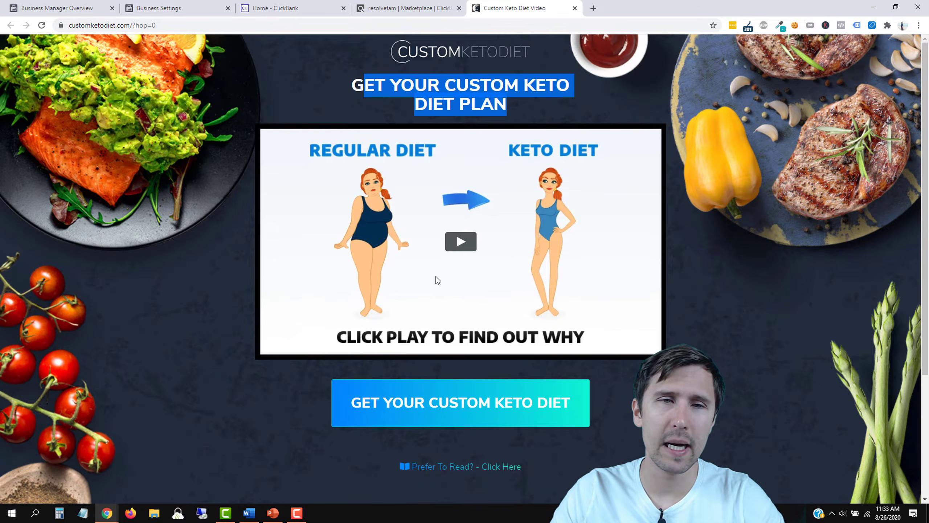
click(575, 8)
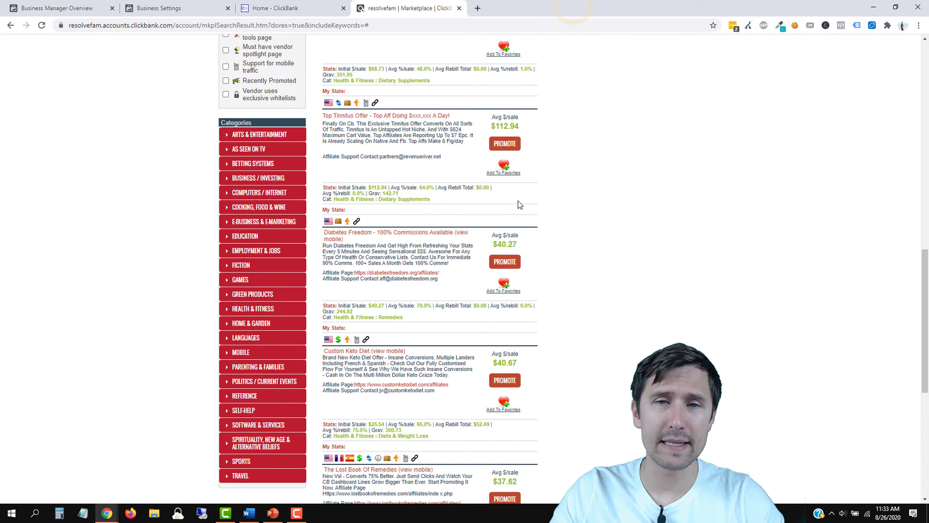
Step: Highlight the $115.31 and $139.94 average-per-sale values to compare the top offers
scroll(545, 250, up, 1)
scroll(548, 247, up, 4)
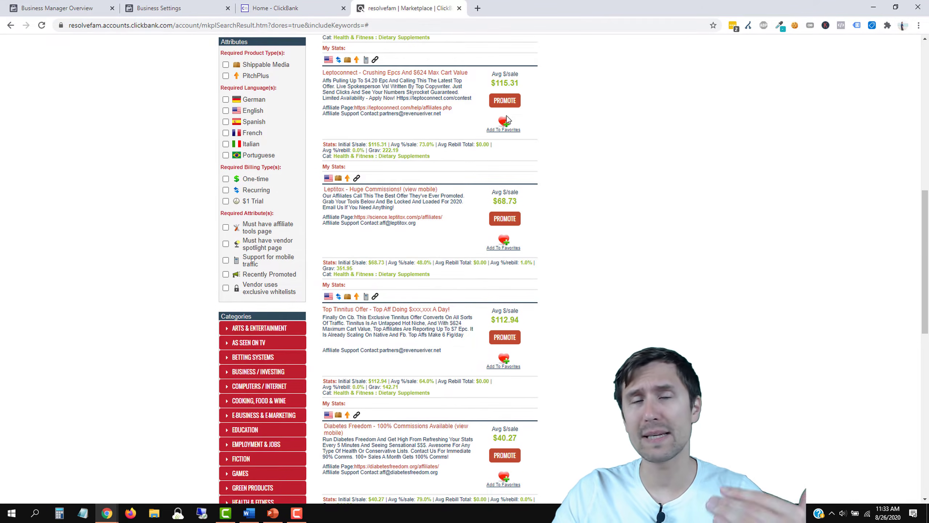
drag(492, 84, 519, 84)
scroll(594, 158, up, 1)
scroll(534, 203, up, 1)
scroll(528, 269, down, 3)
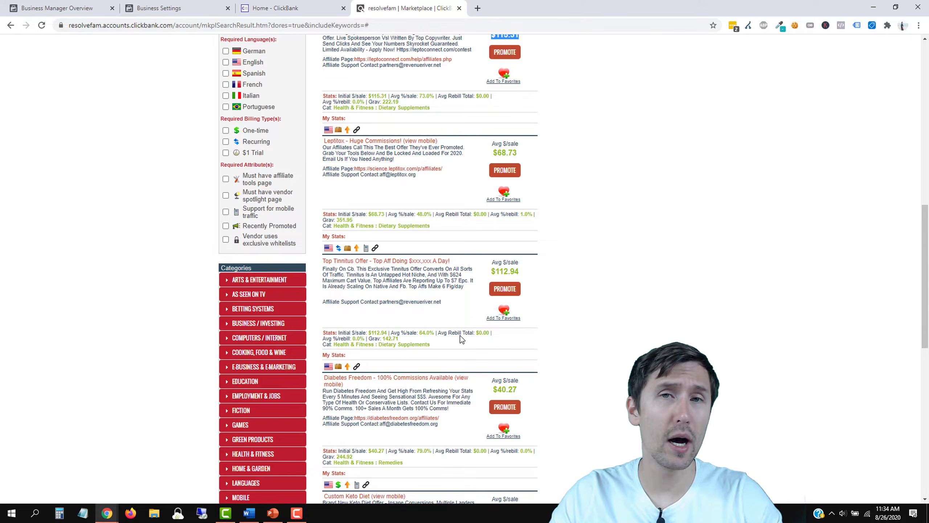
scroll(538, 256, up, 4)
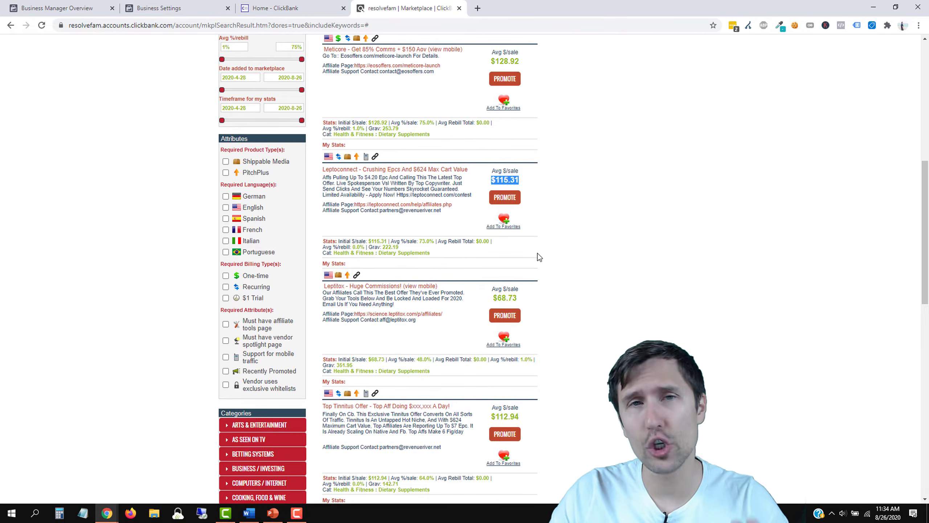
scroll(537, 255, up, 5)
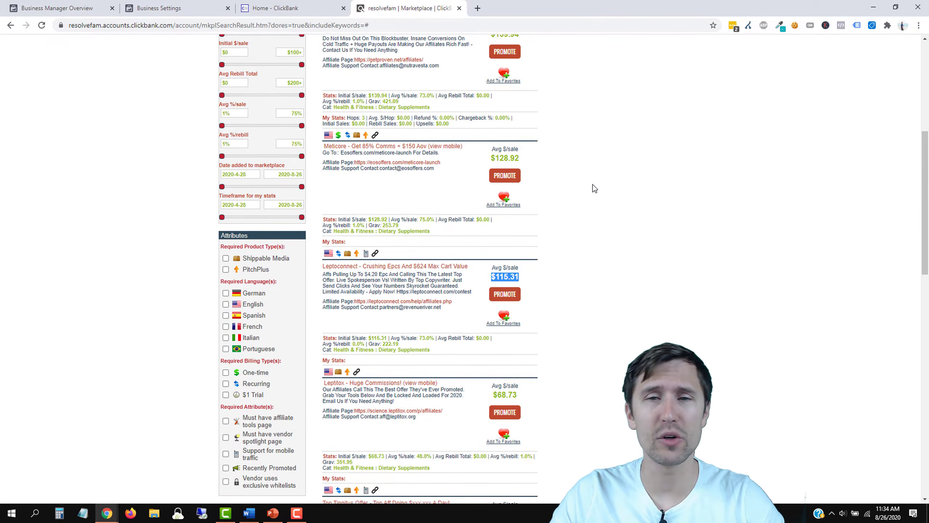
scroll(548, 263, up, 3)
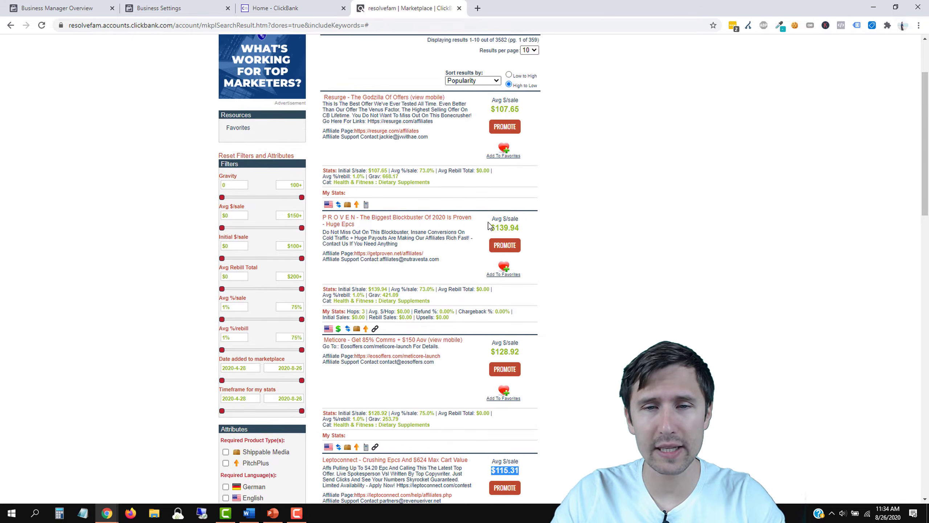
drag(489, 227, 523, 229)
Step: Open the Leptoconnect listing's sales page from the marketplace results
scroll(527, 240, down, 8)
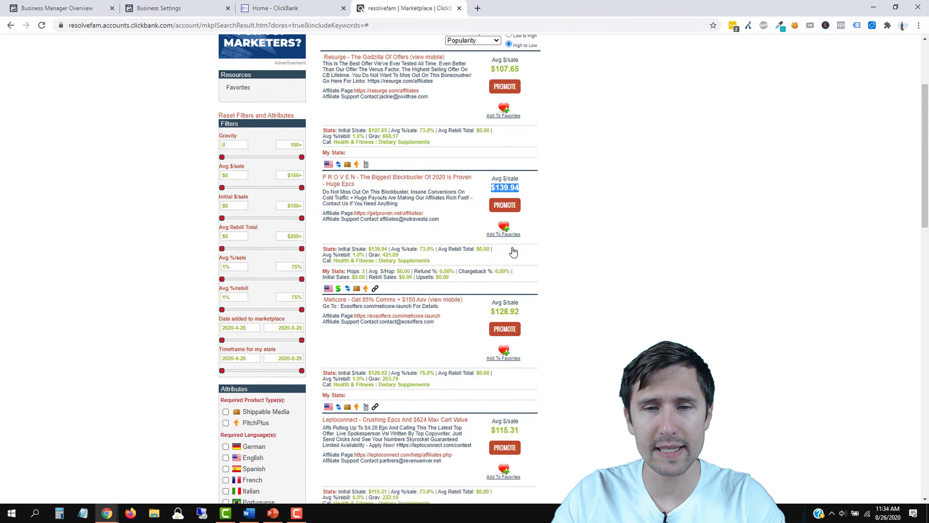
scroll(562, 341, up, 7)
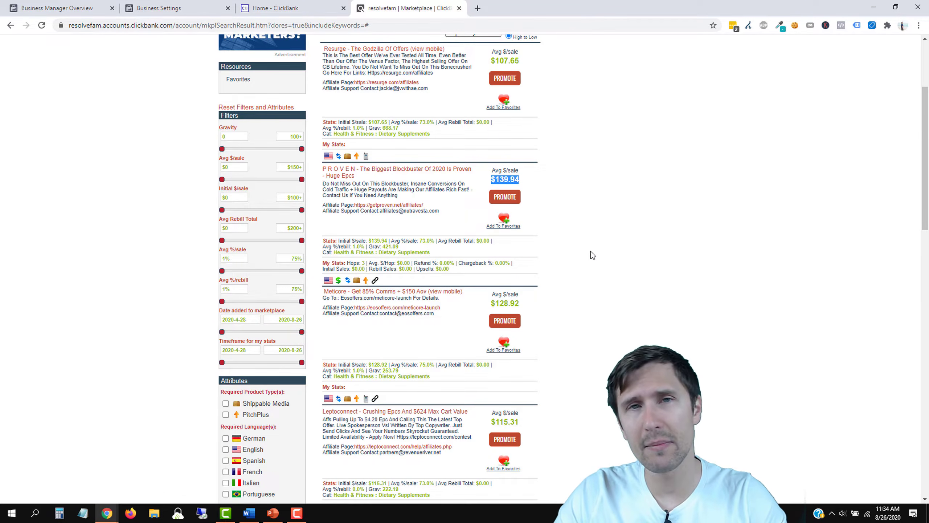
scroll(595, 245, down, 5)
scroll(598, 241, down, 5)
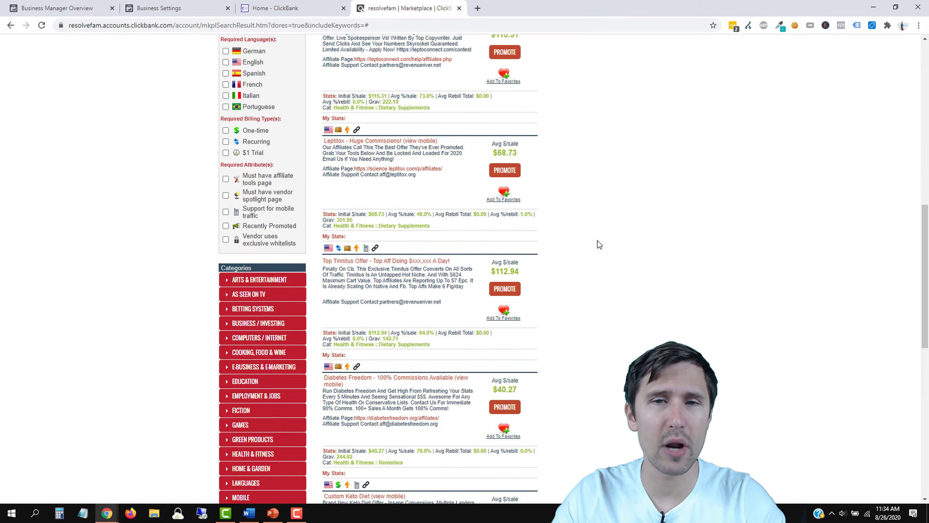
scroll(597, 240, down, 6)
scroll(598, 241, down, 3)
scroll(481, 312, up, 7)
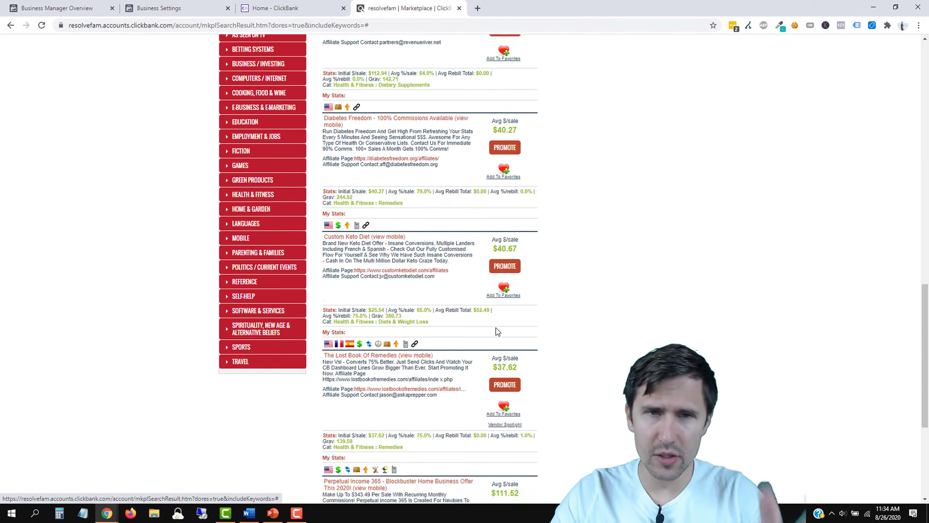
scroll(497, 332, up, 9)
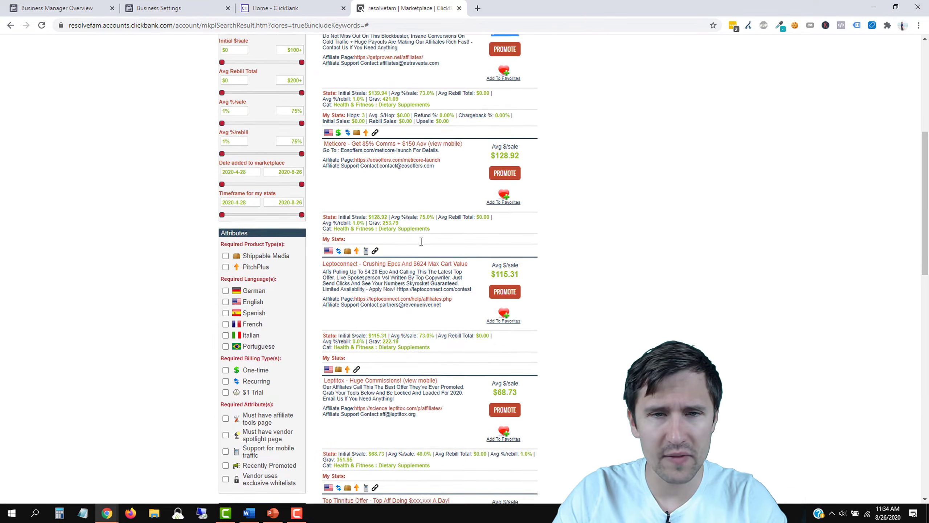
click(385, 267)
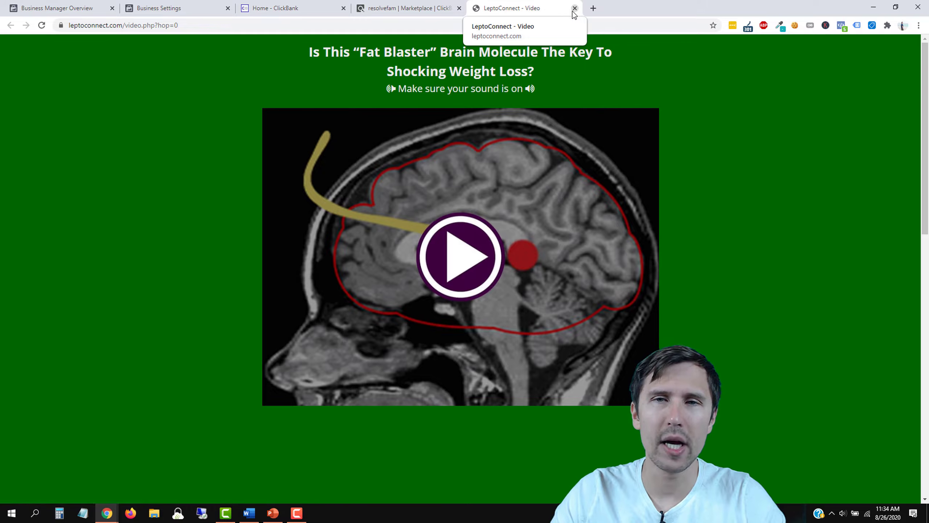
Step: Skim the LeptoConnect video page and close its tab, back to the Marketplace results
scroll(684, 194, down, 7)
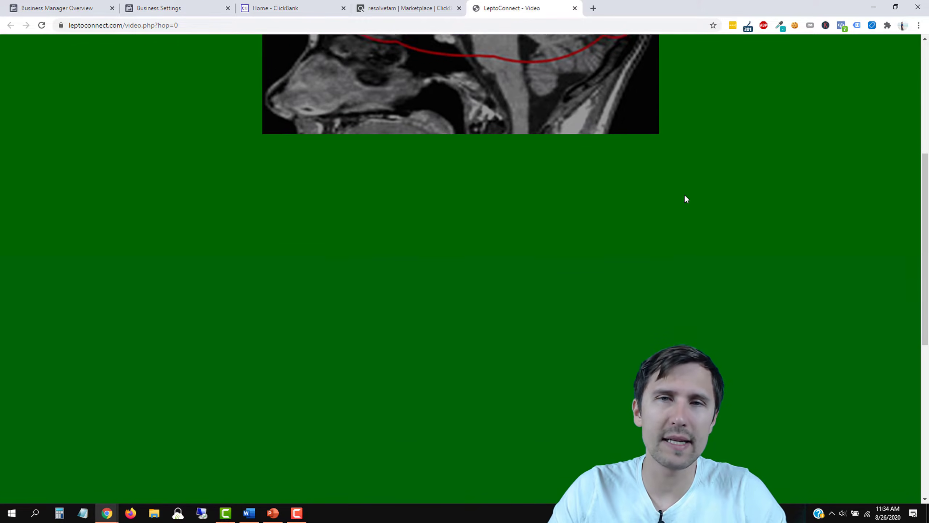
scroll(579, 203, up, 7)
click(574, 8)
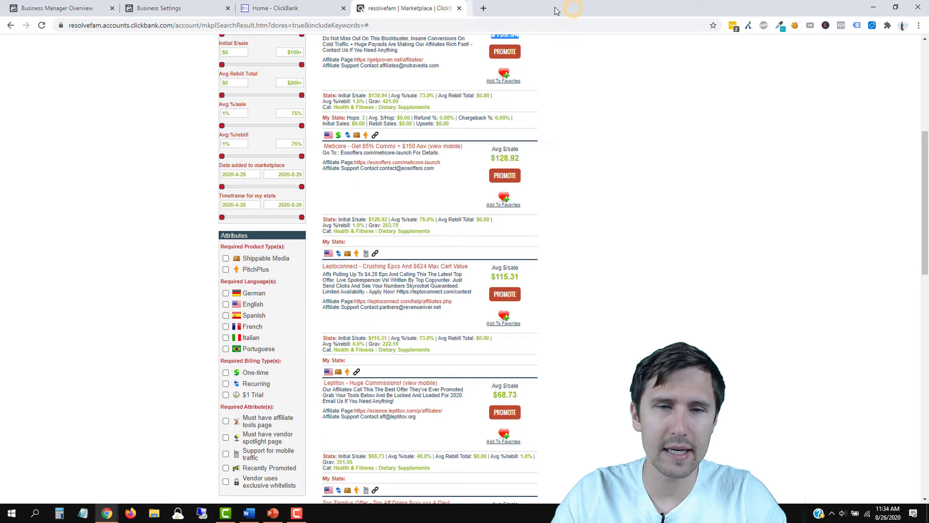
Step: Go to page 2 of 359 of the Marketplace results, led by Tedswoodworking
scroll(615, 308, down, 15)
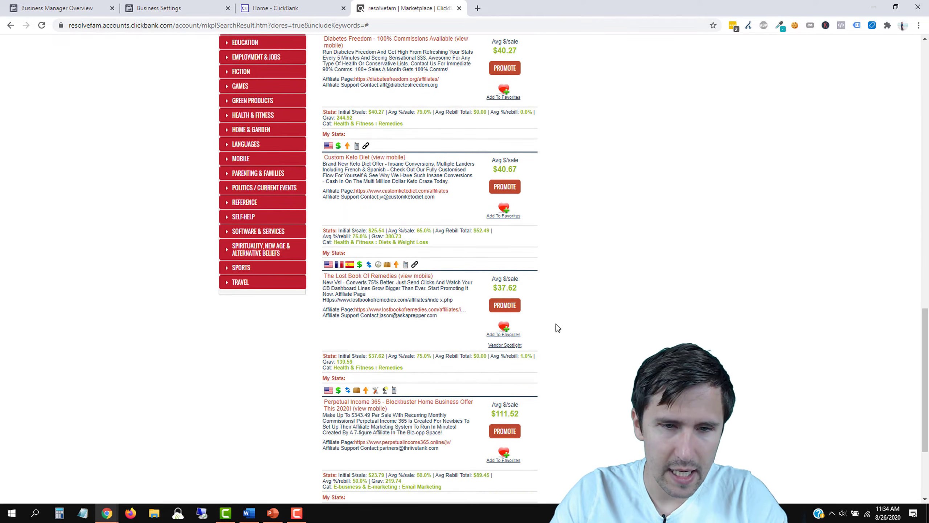
scroll(549, 338, down, 2)
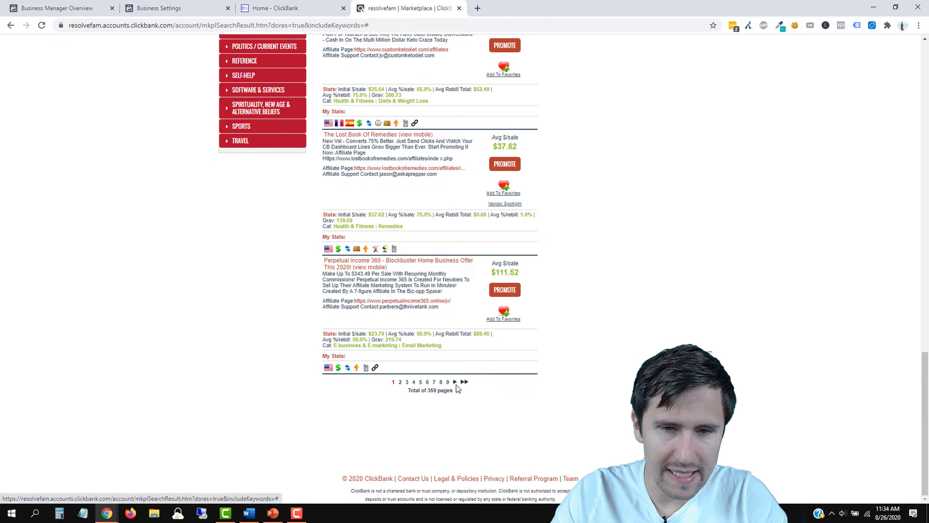
click(455, 382)
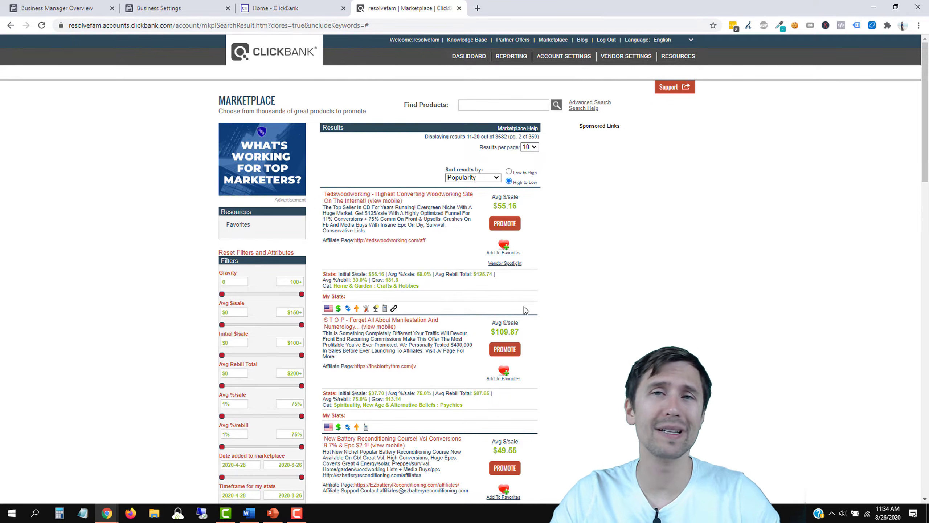
scroll(467, 266, down, 1)
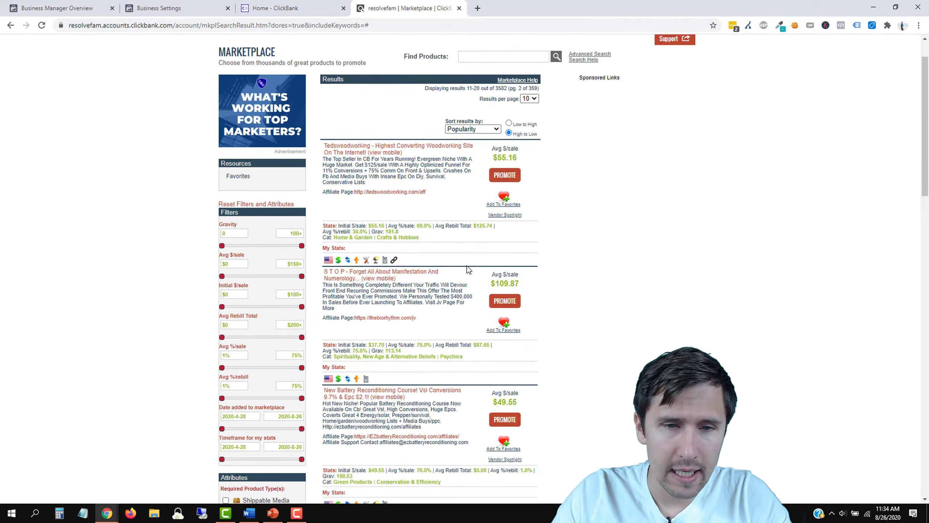
scroll(466, 270, down, 1)
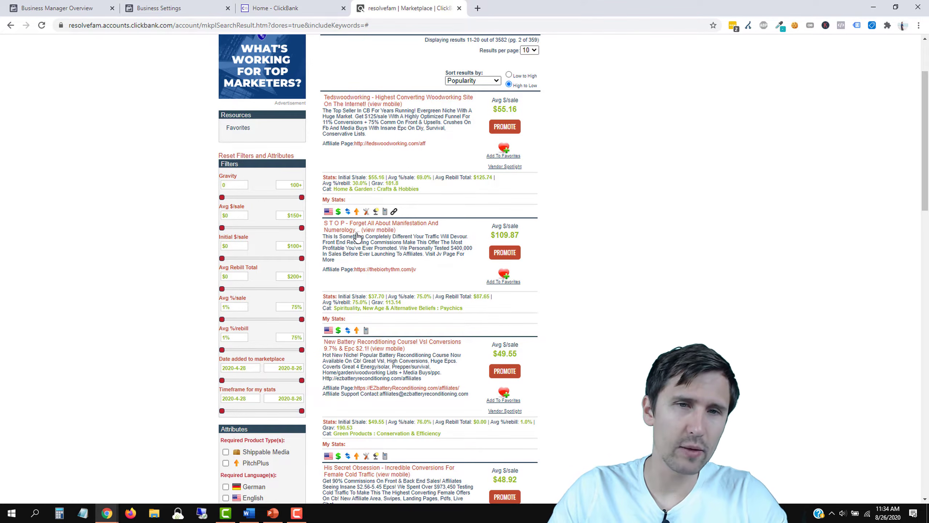
Step: Open the New Battery Reconditioning sales page, pause its video and dismiss the exit popup
click(340, 351)
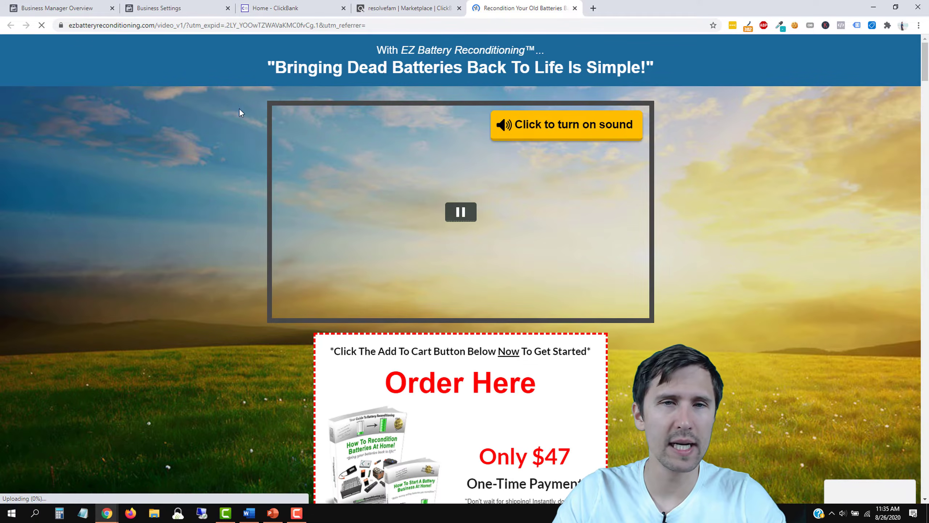
drag(288, 67, 453, 67)
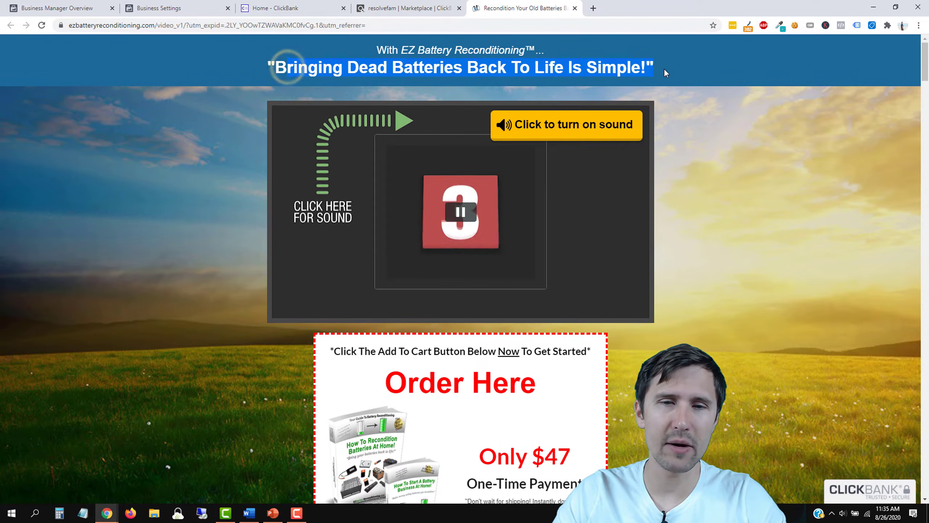
scroll(276, 260, down, 5)
scroll(275, 259, down, 15)
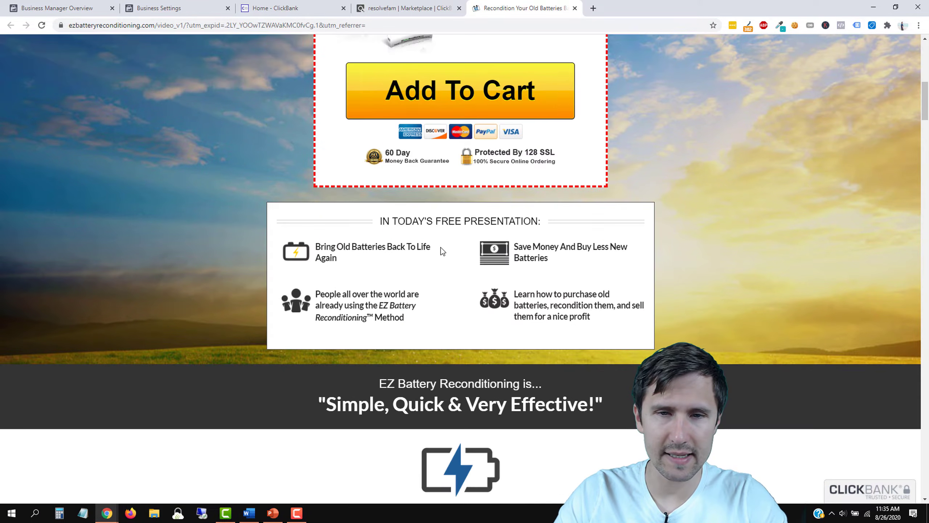
scroll(410, 317, down, 7)
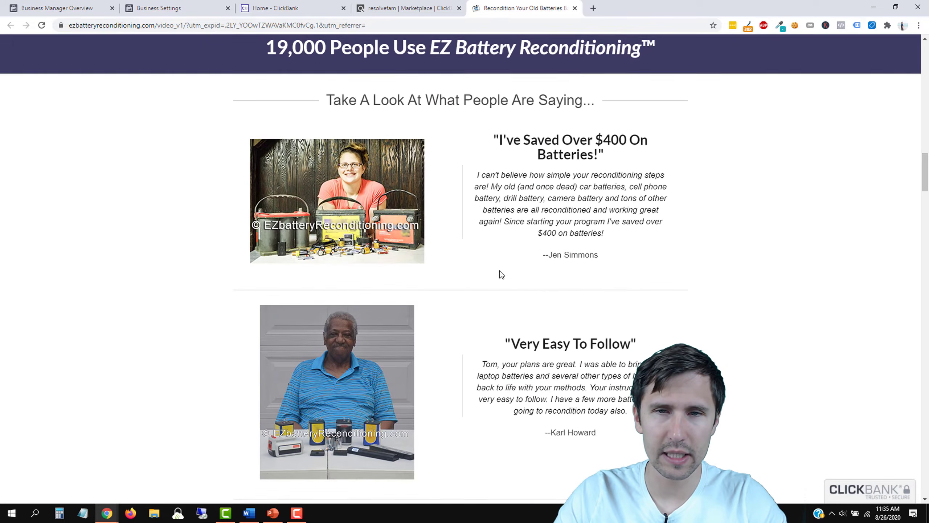
scroll(512, 305, up, 15)
scroll(521, 274, up, 10)
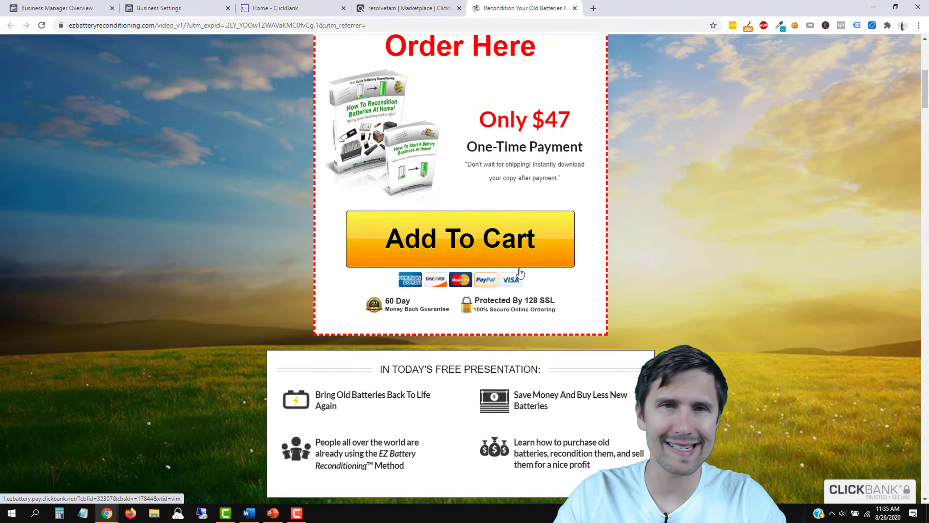
click(470, 221)
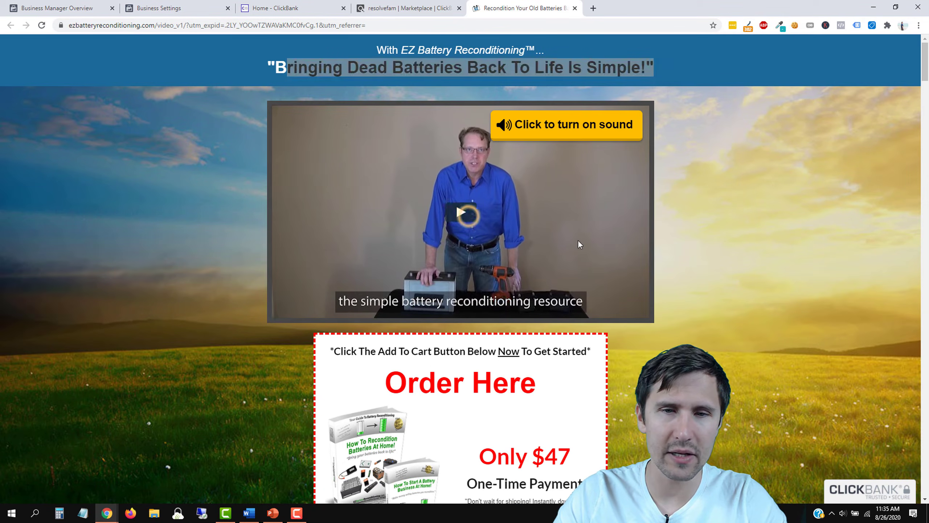
scroll(661, 204, down, 5)
scroll(643, 229, up, 5)
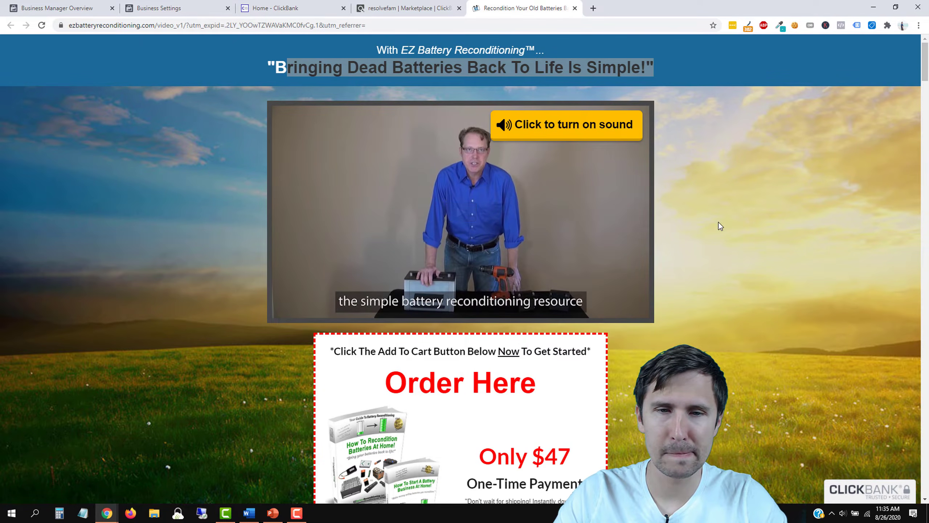
scroll(719, 222, down, 18)
scroll(708, 229, down, 18)
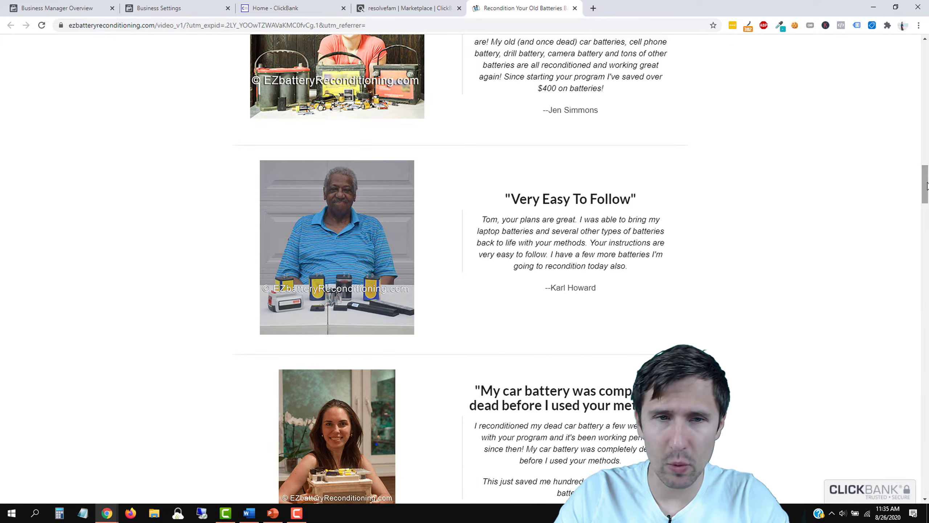
drag(927, 186, 759, 72)
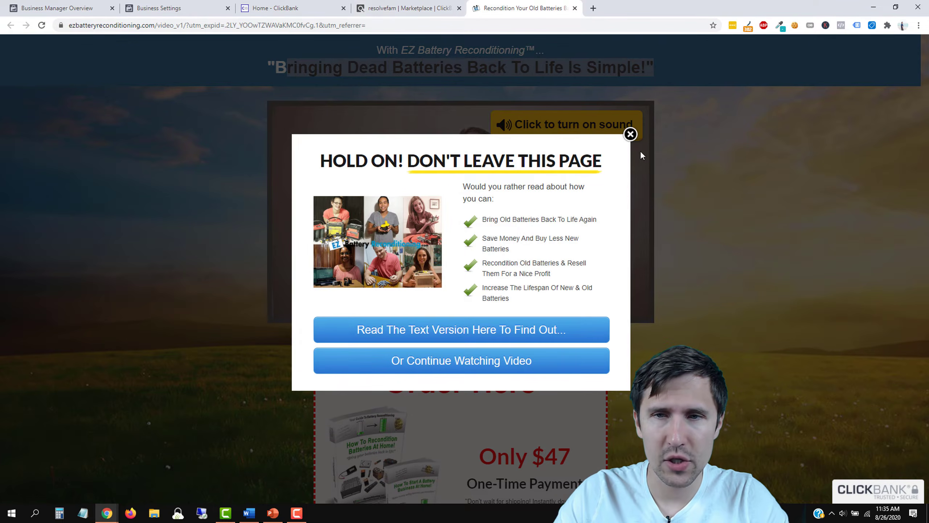
click(628, 128)
Step: Compare the marketplace results with the battery sales page, then bring PowerPoint forward
click(381, 8)
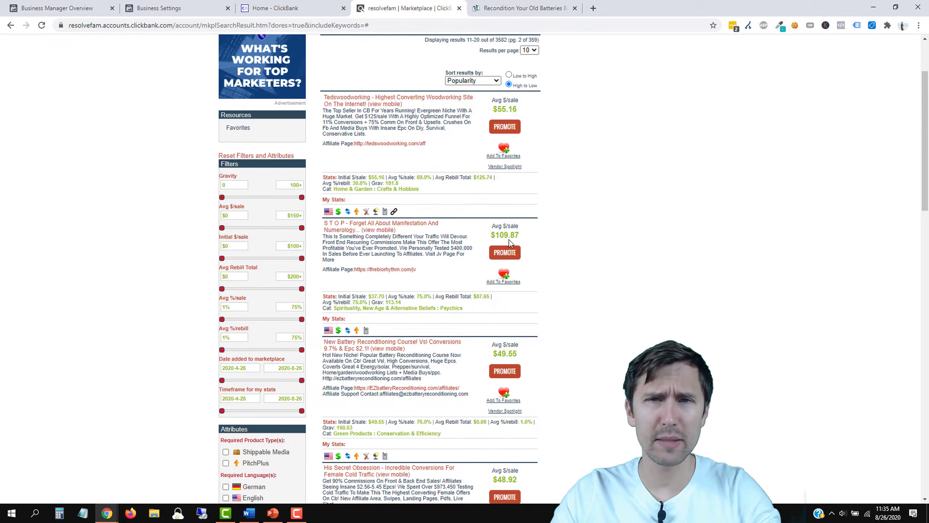
click(521, 8)
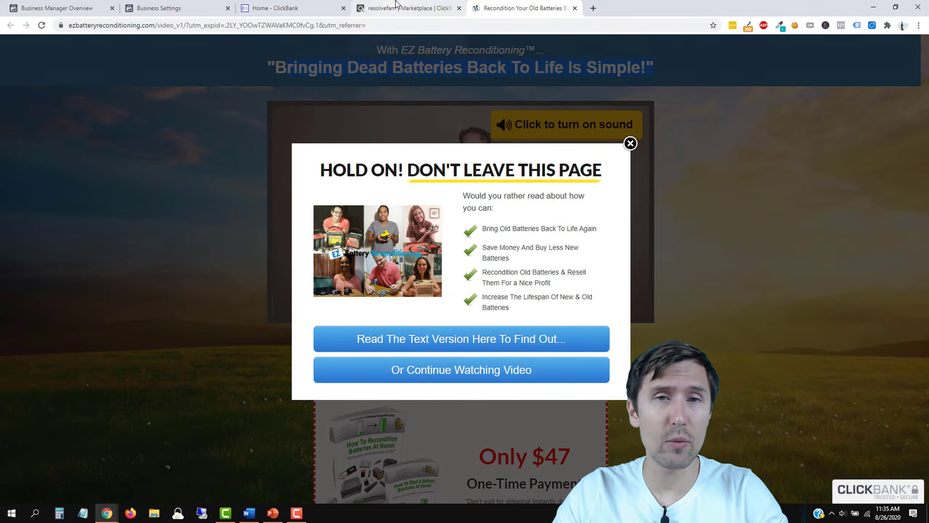
click(396, 5)
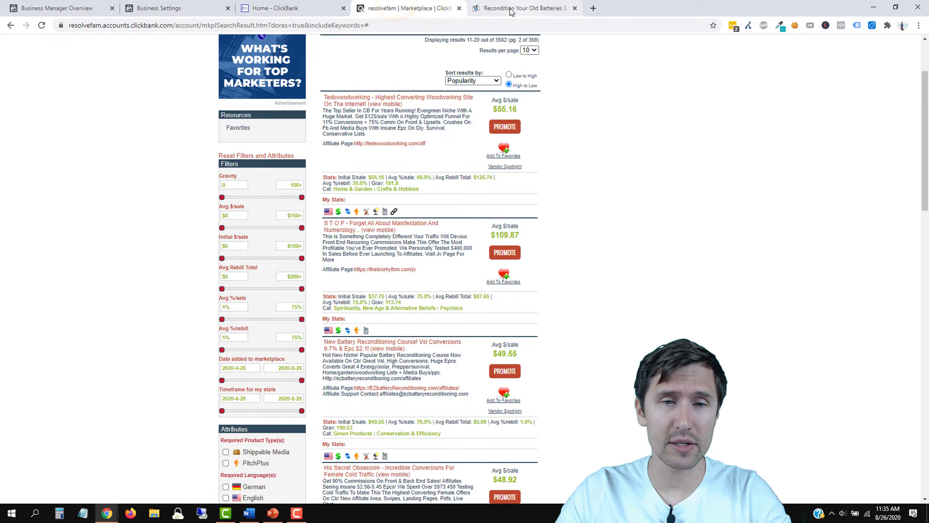
click(272, 513)
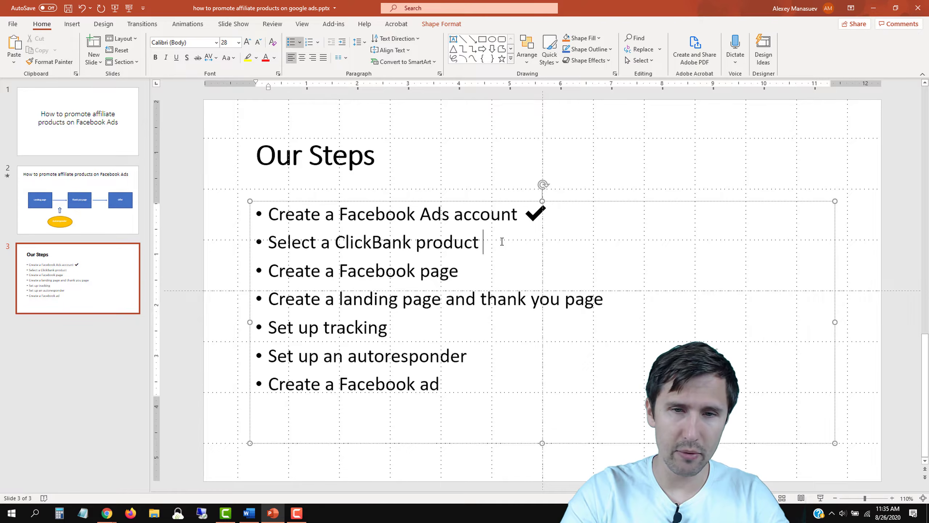
Step: Insert a check mark emoji after 'Select a ClickBank product' on the Our Steps slide, then return to ClickBank
key(super+period)
key(Return)
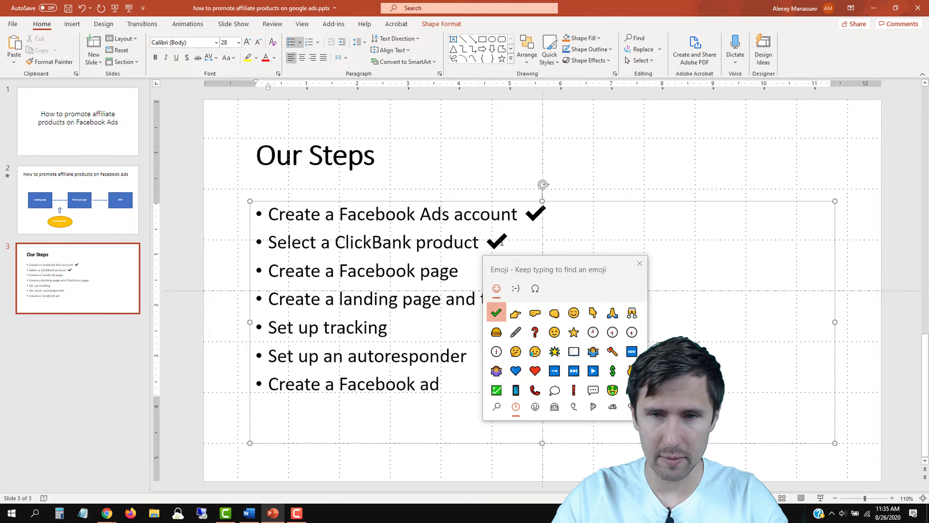
click(640, 263)
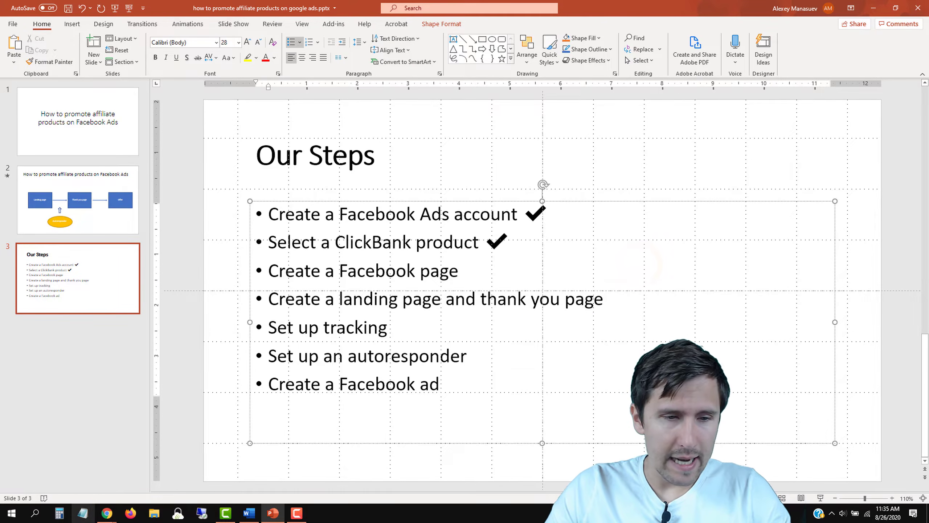
click(152, 473)
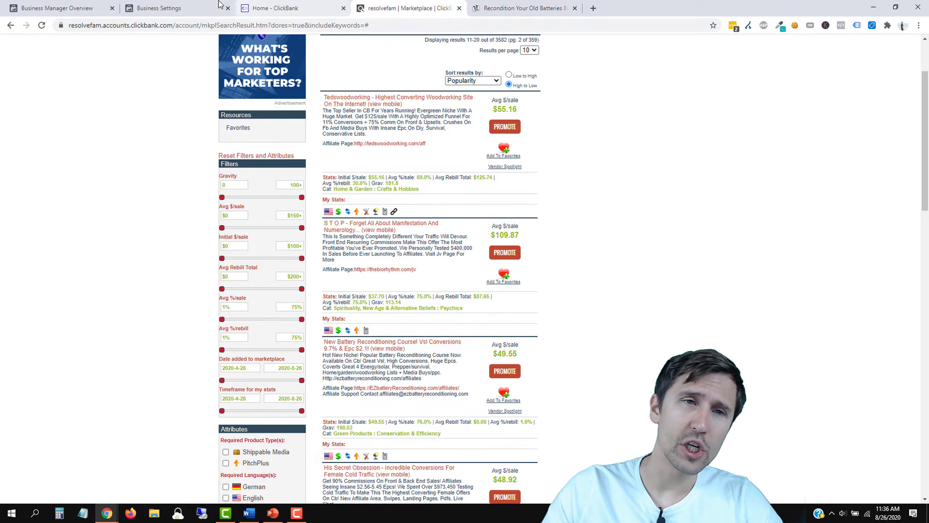
Step: Show the Business Settings Pages list and expand the Add menu for adding a page
click(176, 8)
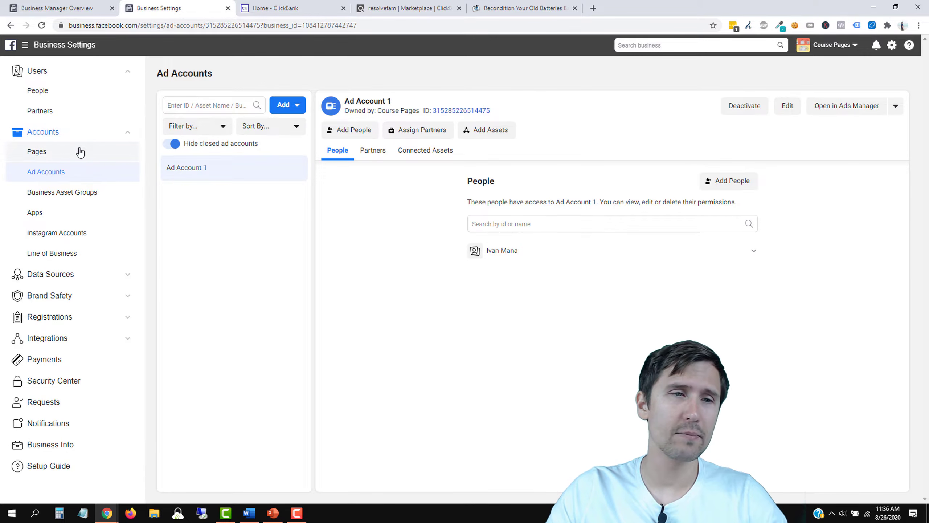
click(62, 152)
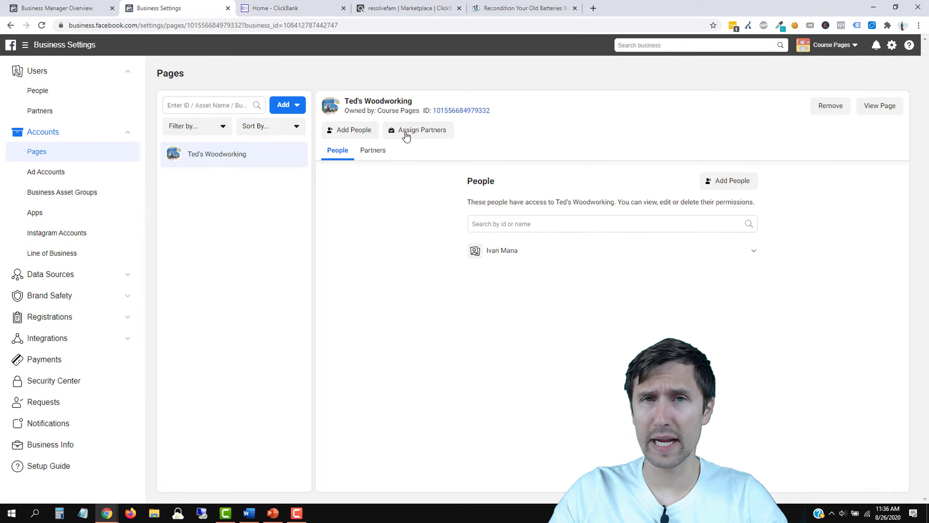
click(294, 105)
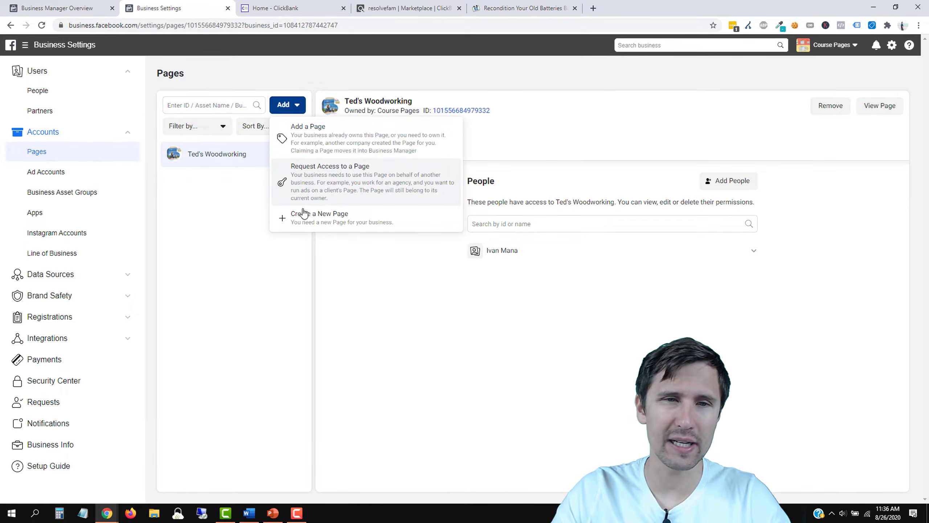
Step: Start a new Brand or Product page named 'Recondition Old Batteries', then switch to the ClickBank tab
click(312, 226)
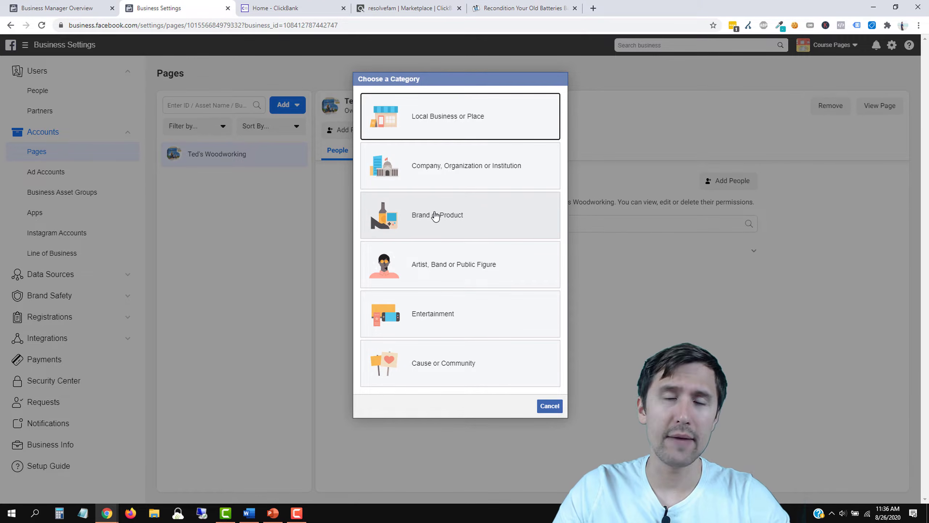
click(464, 215)
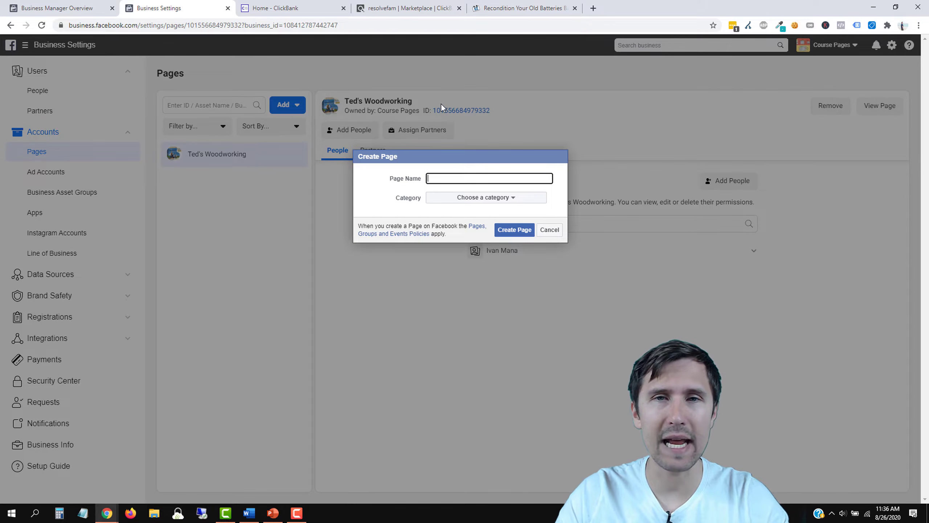
text(Recondition Old Batteries)
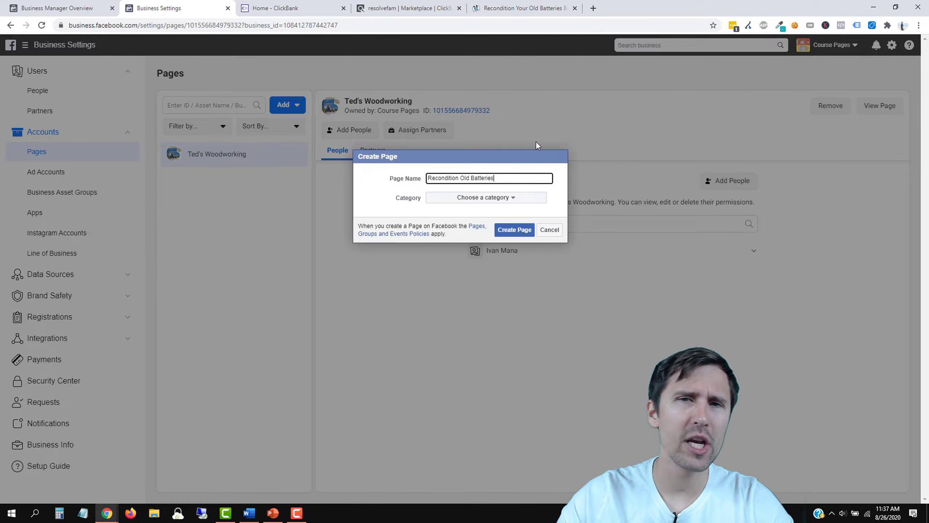
click(380, 8)
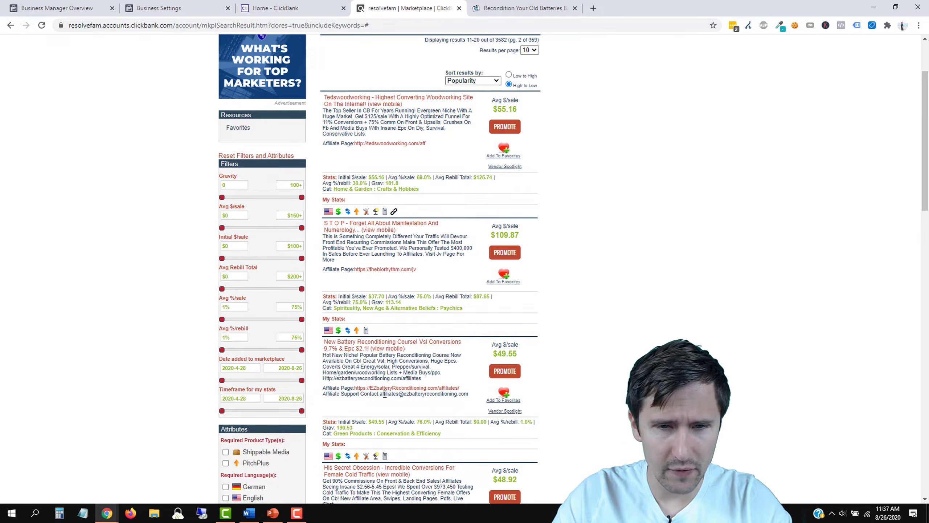
Step: Open the battery product's affiliate page link in a new tab
scroll(411, 408, down, 2)
drag(453, 289, 357, 289)
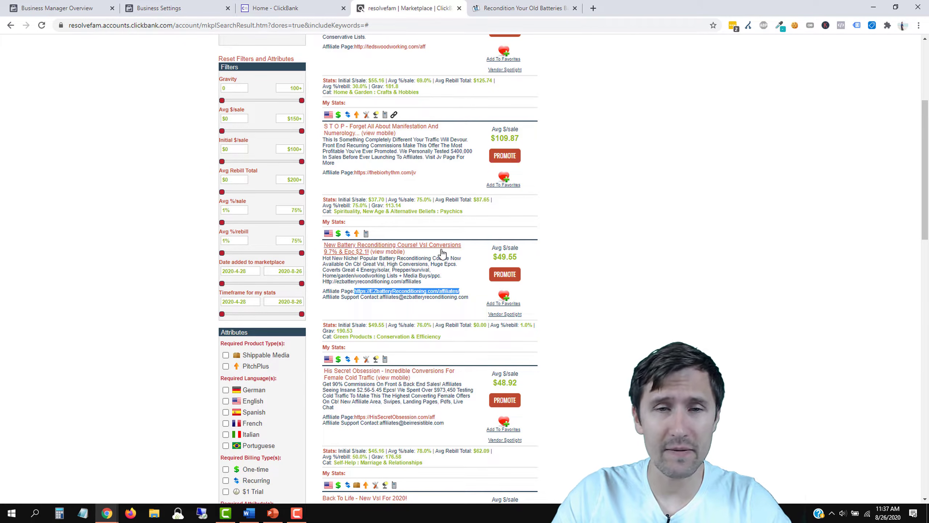
right_click(403, 290)
click(422, 298)
click(641, 8)
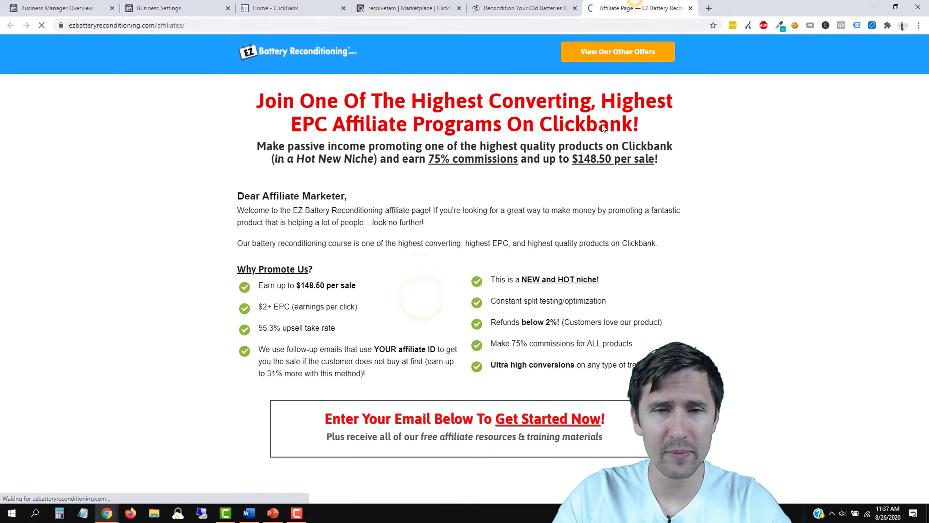
Step: Review the affiliate page, close it and its leave popup, and return to Facebook's Create Page form
scroll(456, 291, down, 10)
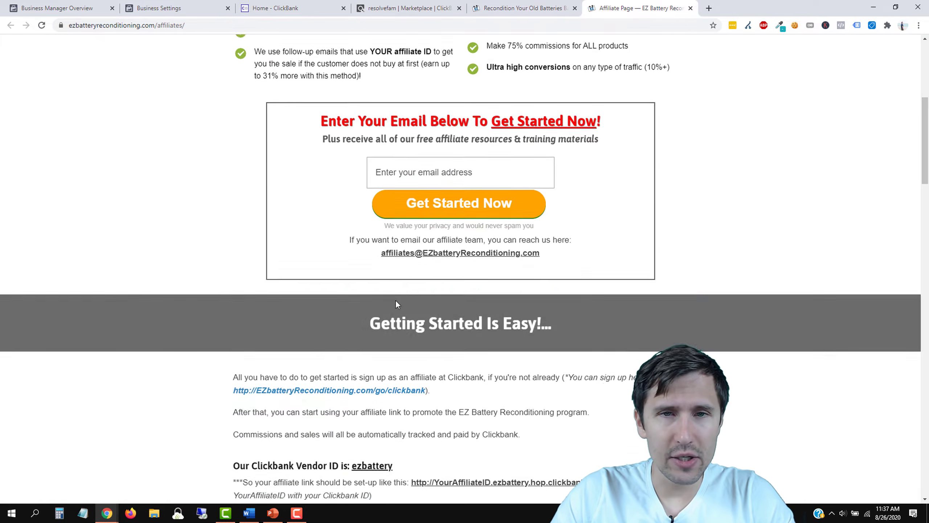
scroll(395, 205, up, 4)
scroll(416, 270, down, 14)
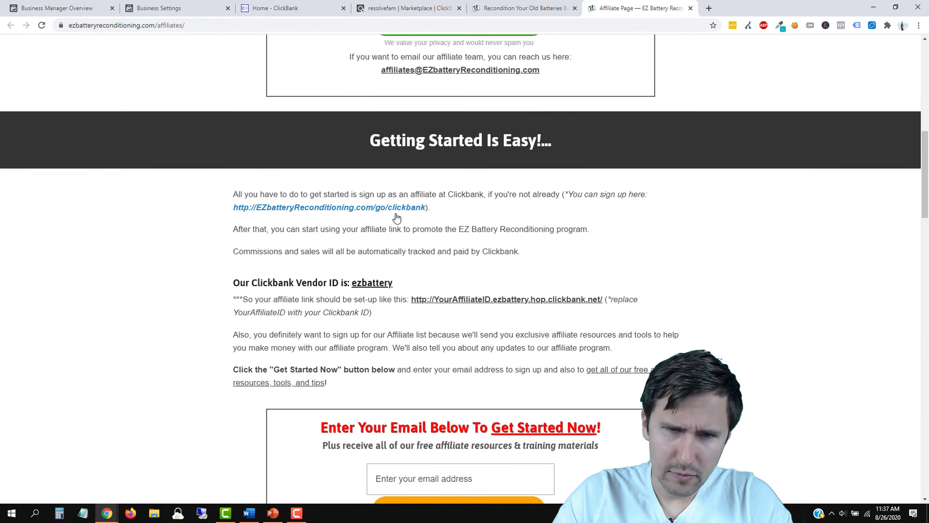
scroll(416, 270, down, 20)
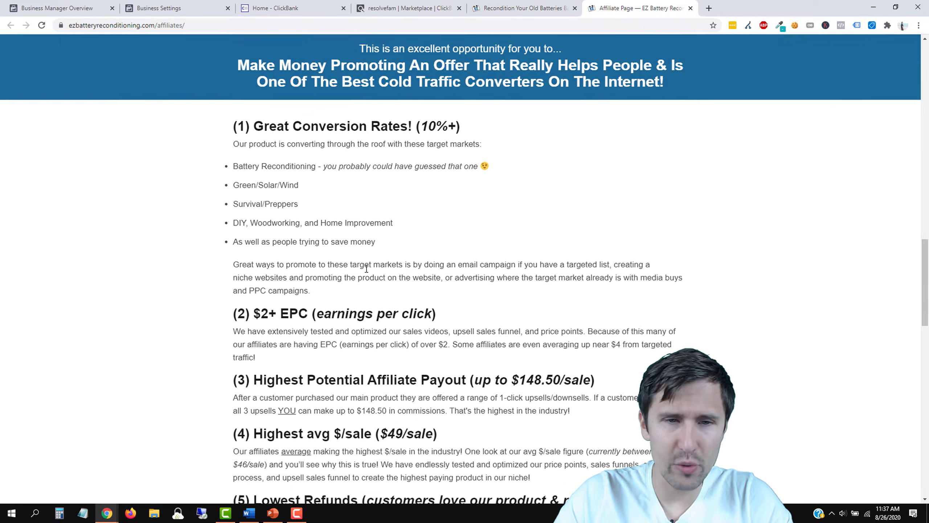
scroll(350, 307, down, 4)
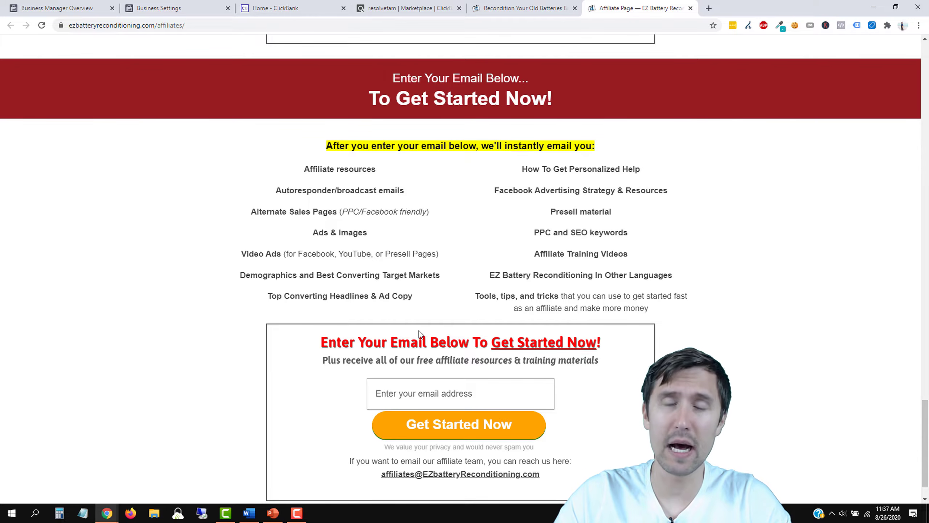
scroll(413, 290, down, 1)
scroll(413, 290, up, 12)
scroll(414, 290, up, 20)
scroll(419, 264, up, 5)
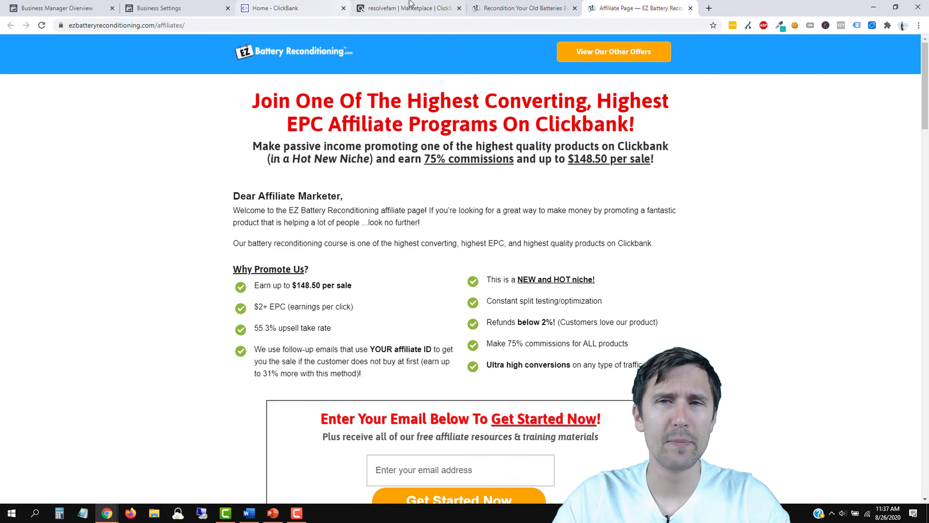
click(691, 8)
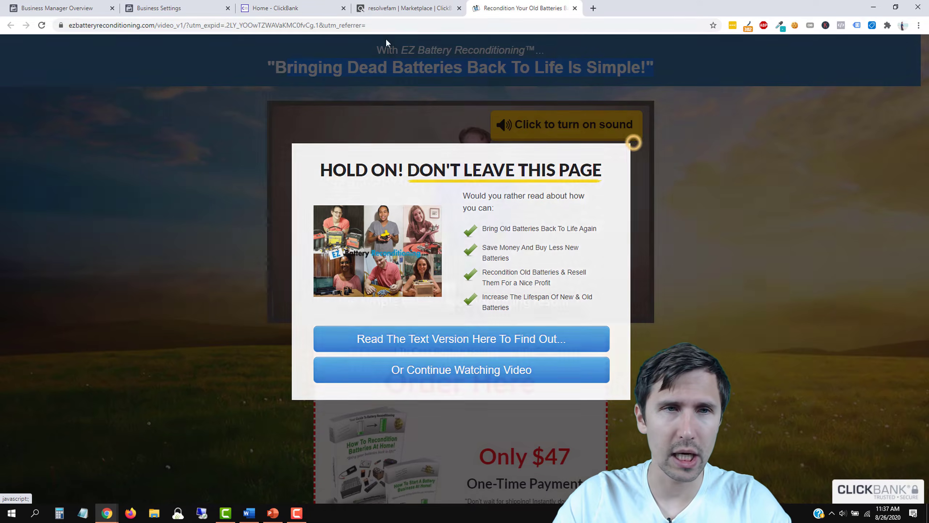
click(631, 143)
click(201, 8)
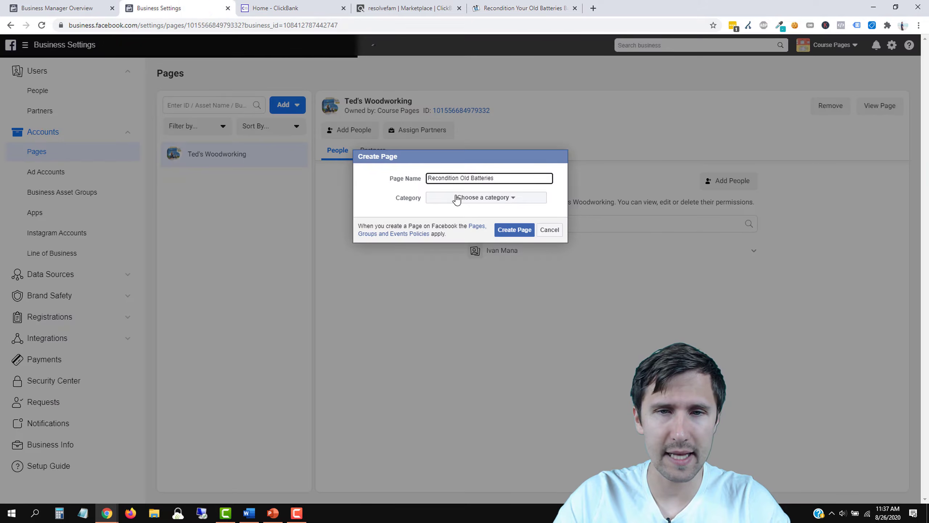
Step: Set the category to Product/Service and create the Recondition Old Batteries page
click(483, 199)
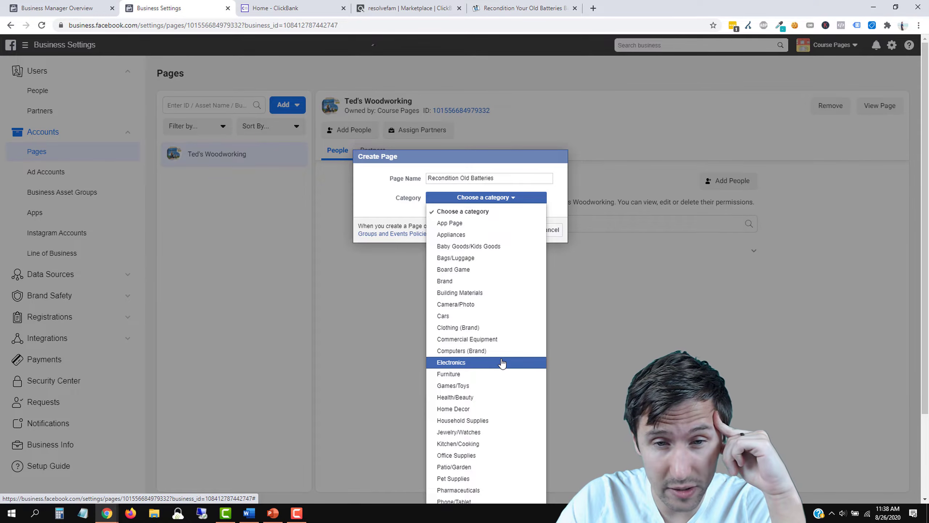
scroll(502, 362, down, 3)
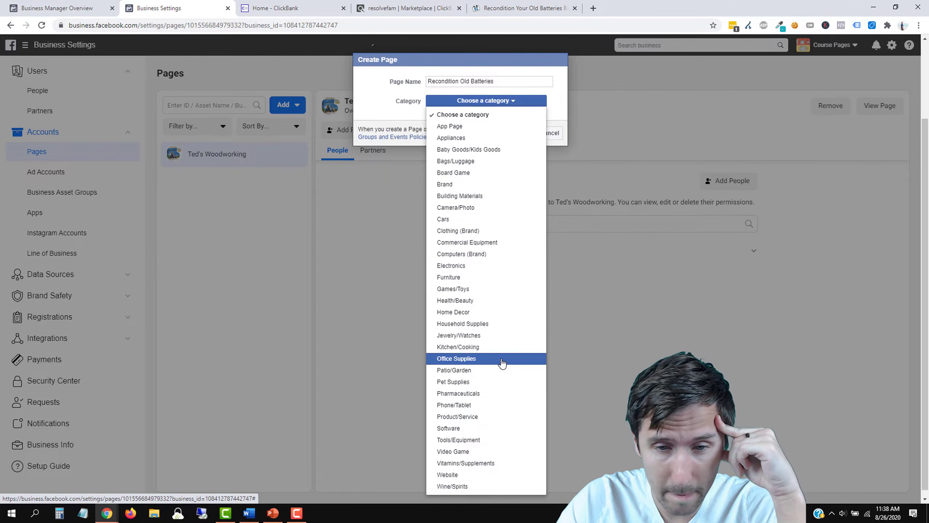
click(476, 415)
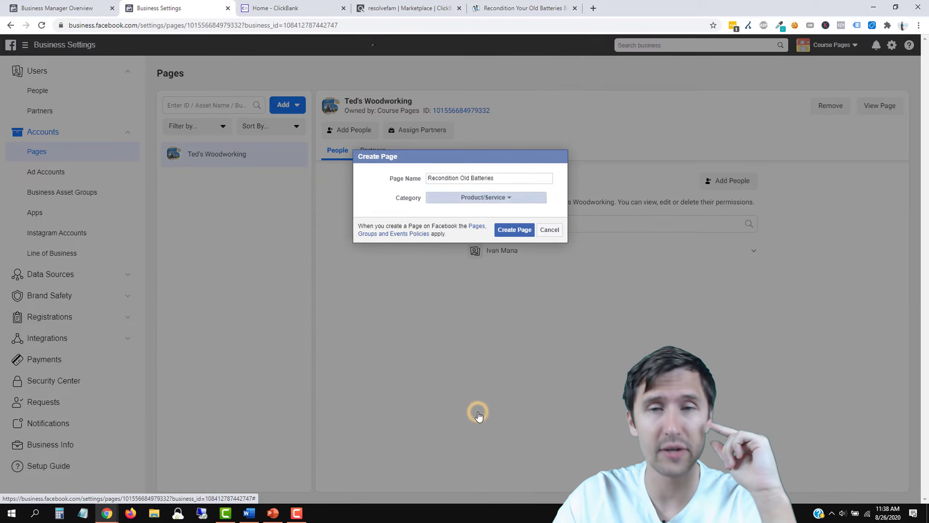
click(521, 232)
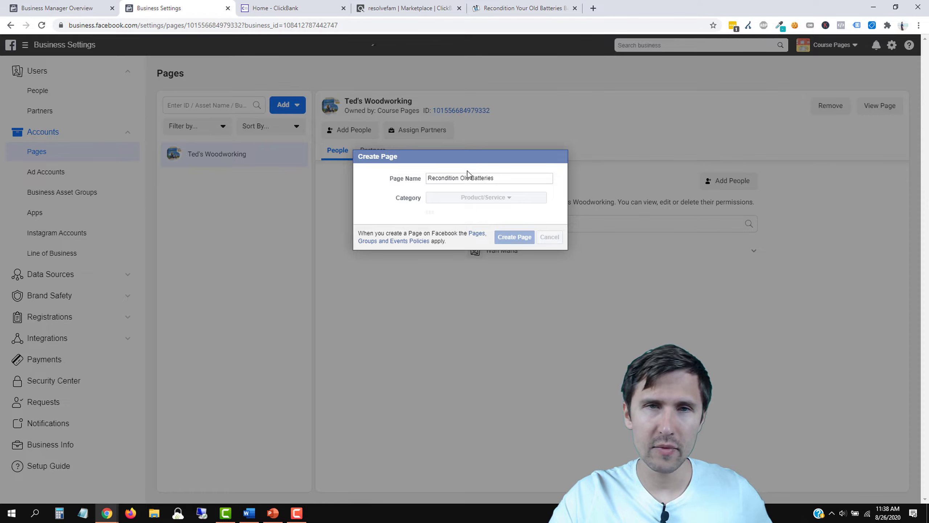
click(448, 5)
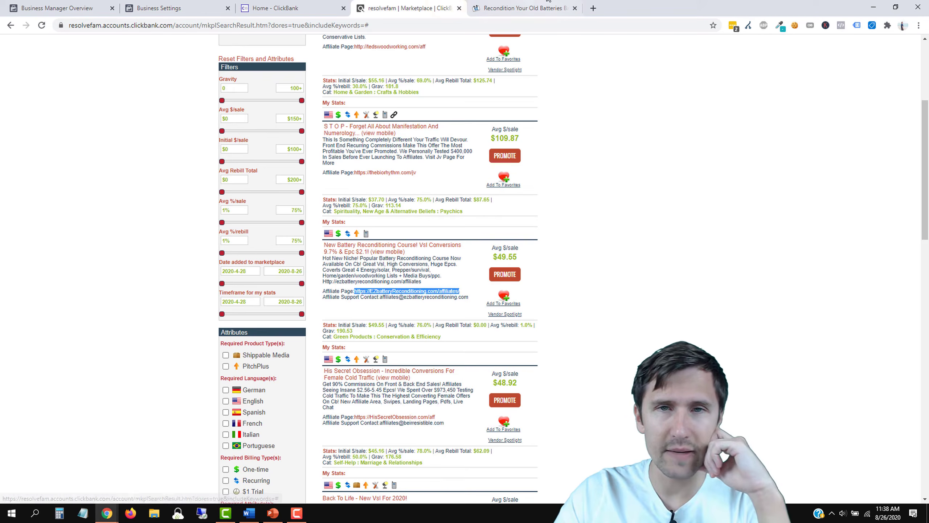
Step: Open the vendor's affiliate page from the ClickBank listing in a new tab
click(470, 4)
click(449, 6)
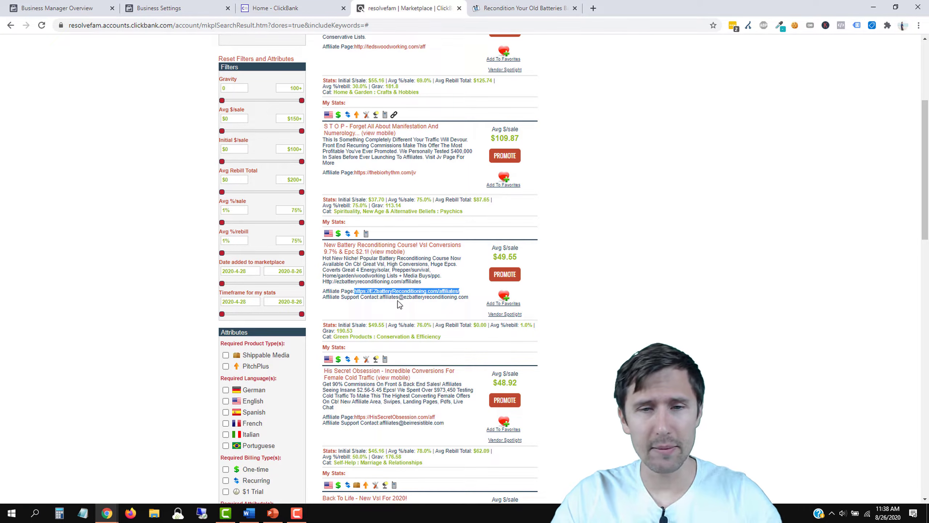
right_click(394, 292)
click(439, 301)
click(563, 1)
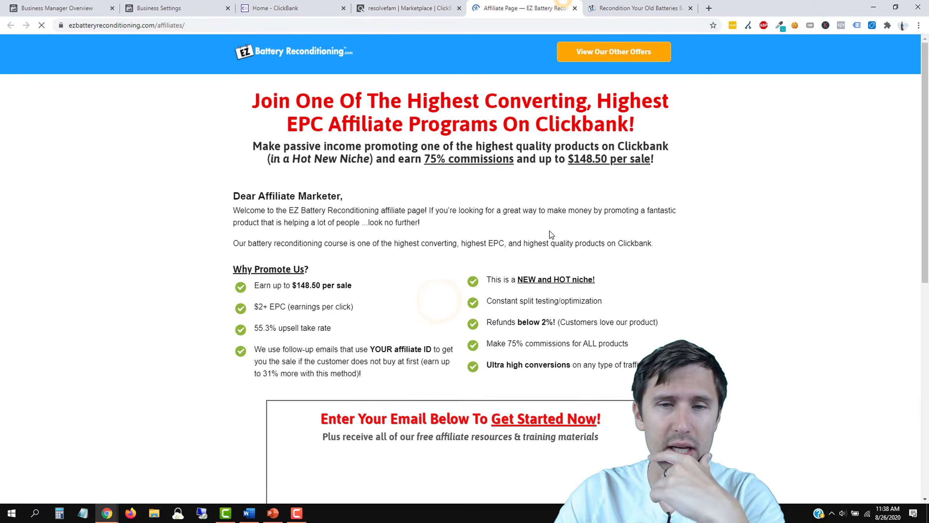
Step: Submit an email on the affiliate sign-up form to reach Affiliate Resources, then return to Business Settings
scroll(595, 261, down, 10)
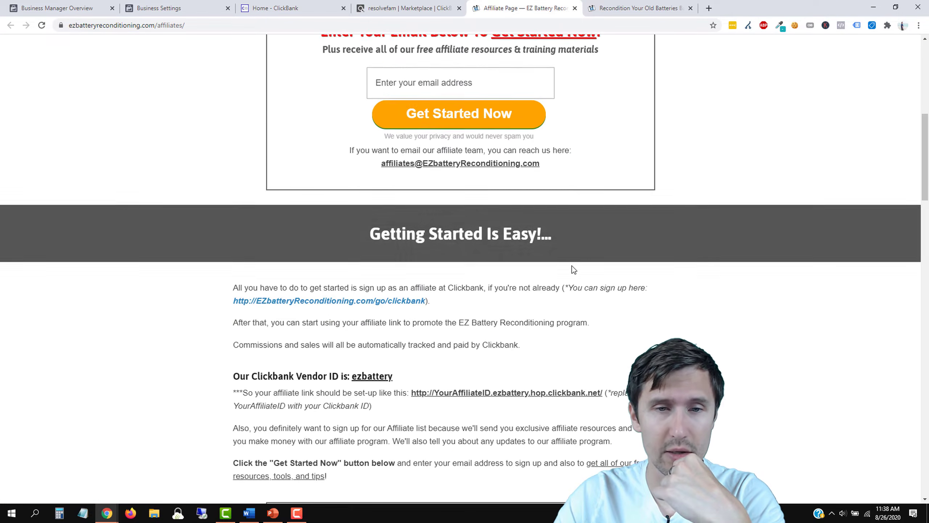
scroll(572, 268, down, 5)
scroll(428, 268, down, 3)
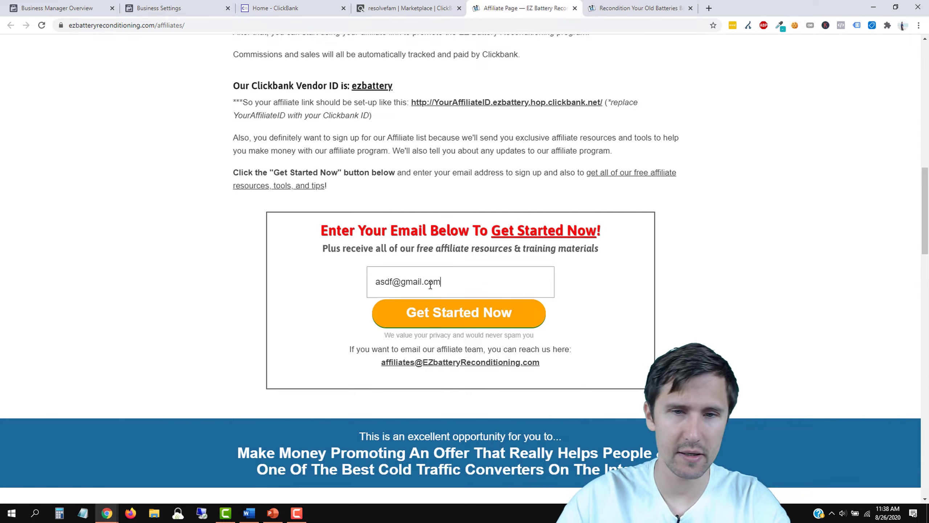
click(431, 312)
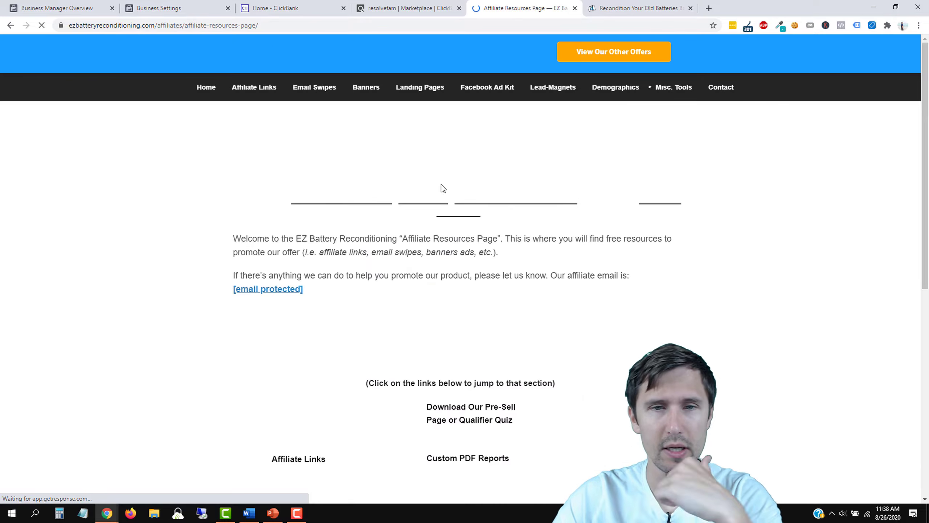
scroll(417, 236, down, 3)
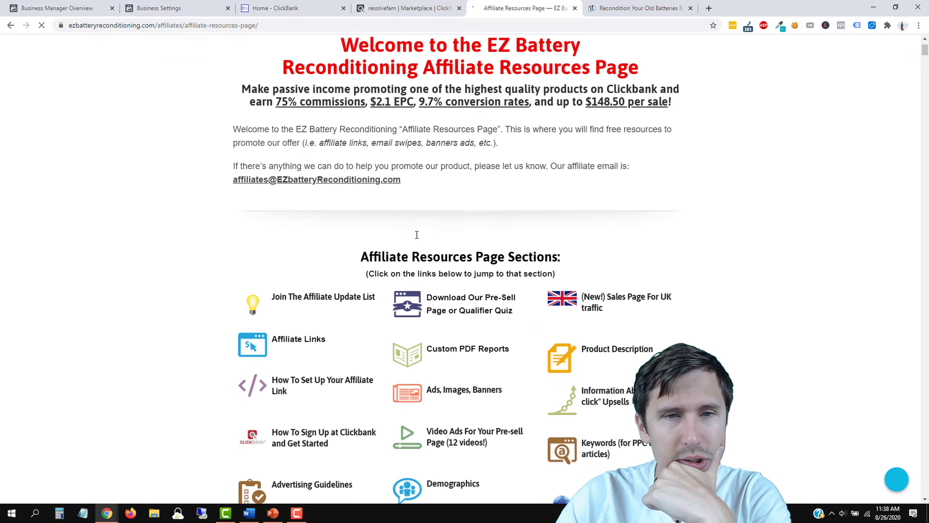
scroll(352, 231, down, 1)
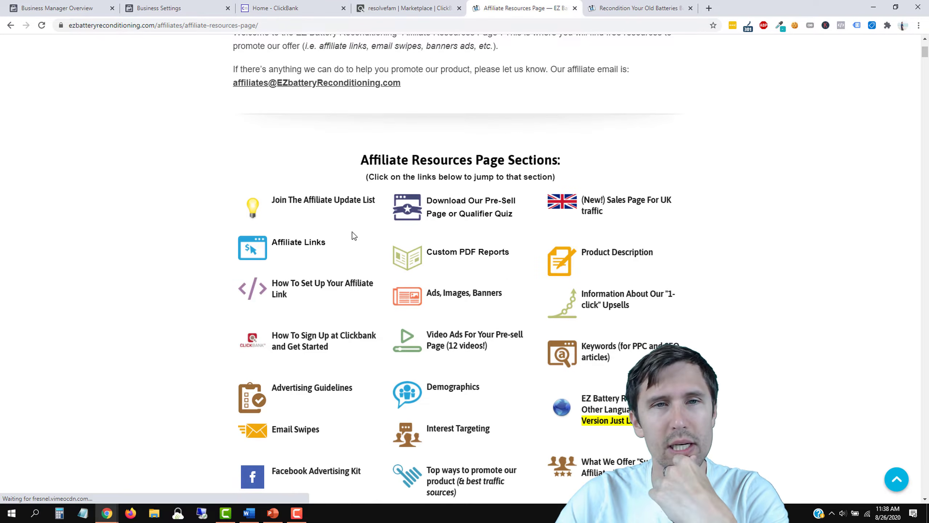
click(206, 4)
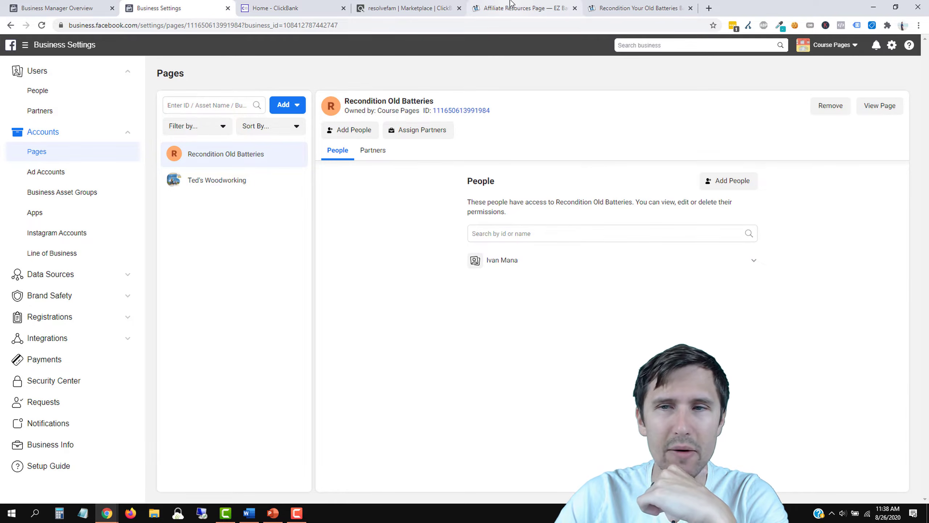
Step: View the Recondition Old Batteries page, read its About details, and go back to its Home view
click(880, 106)
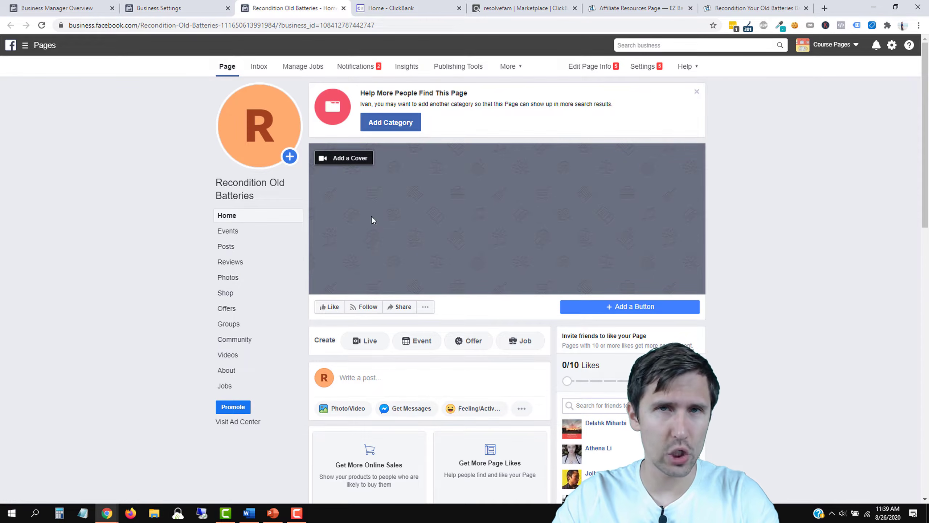
click(239, 372)
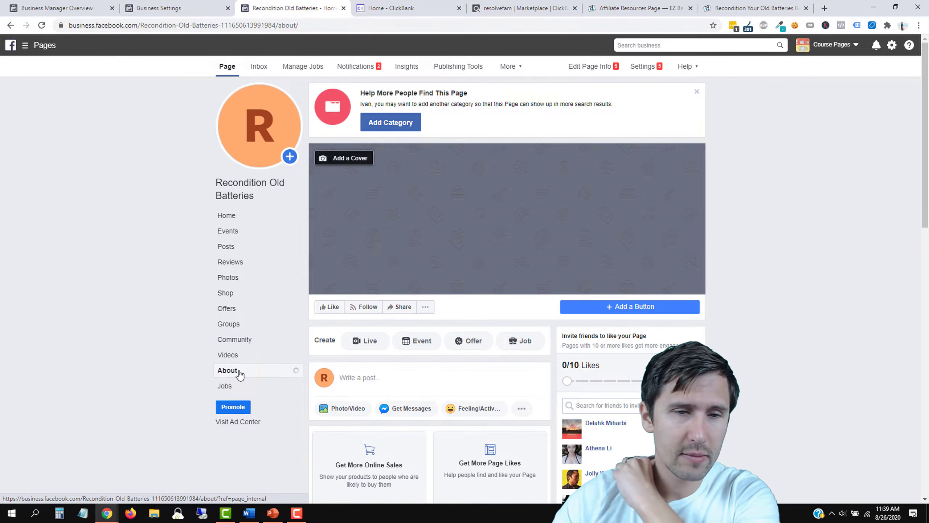
scroll(448, 349, down, 4)
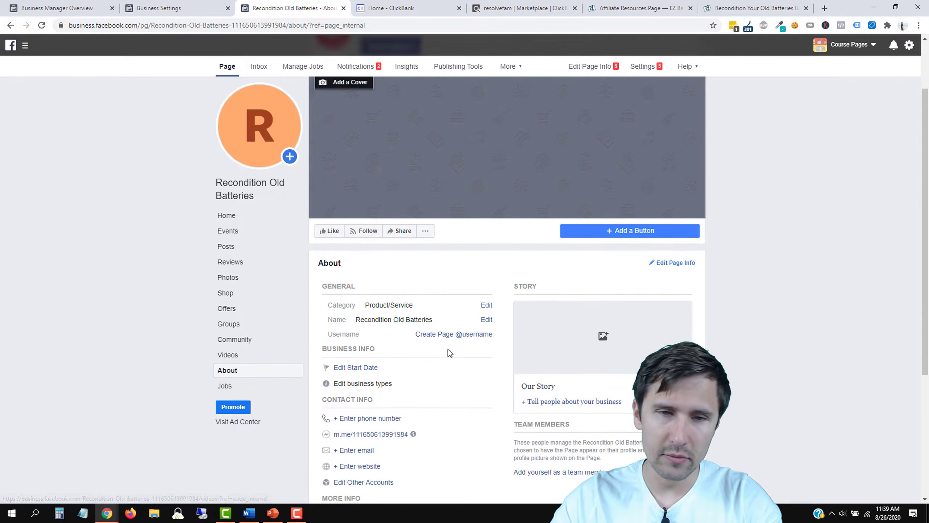
scroll(433, 302, down, 3)
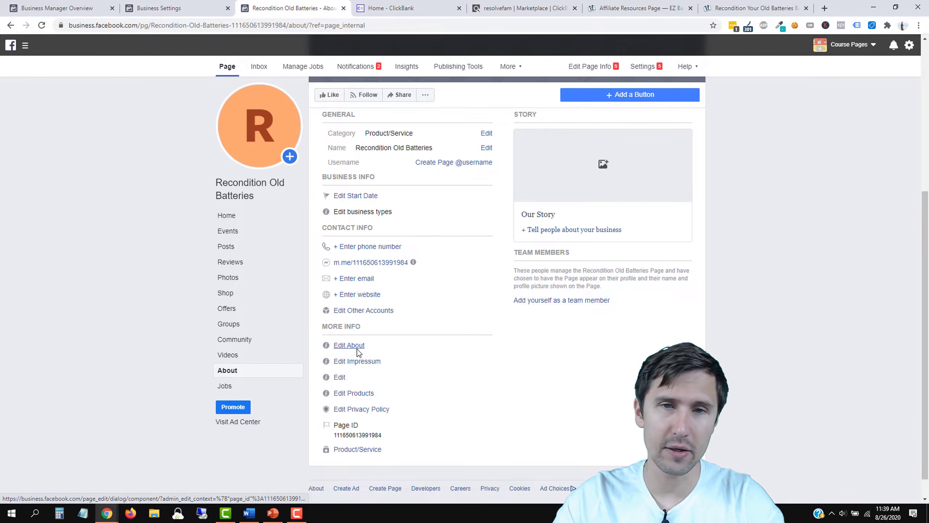
scroll(356, 381, up, 3)
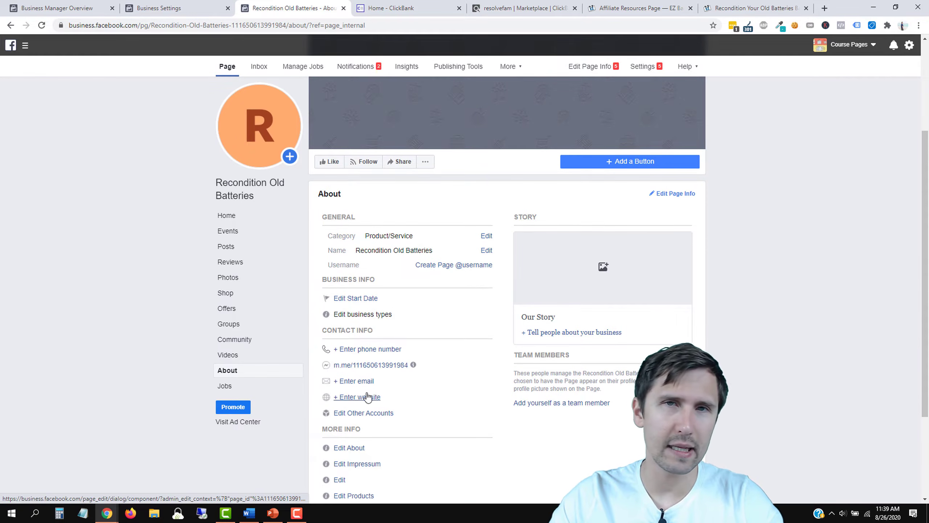
scroll(368, 393, up, 1)
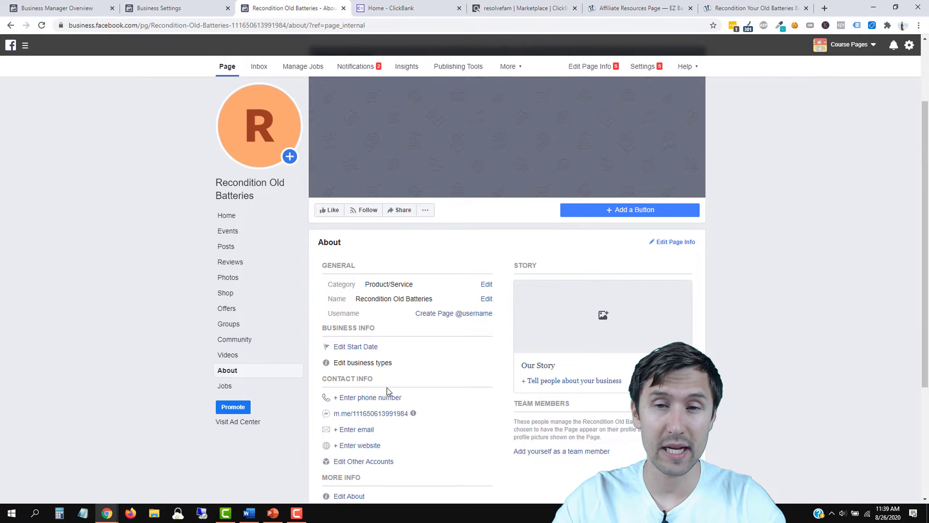
scroll(384, 319, up, 2)
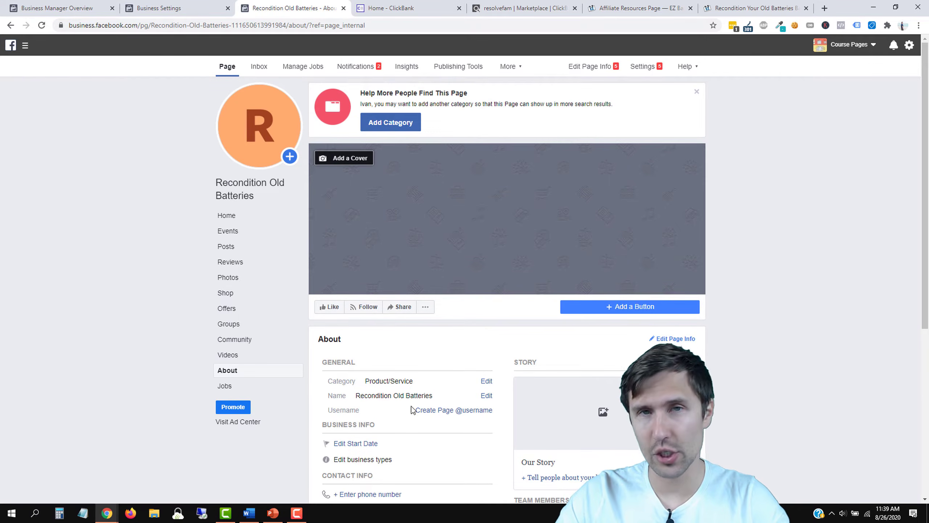
scroll(411, 403, down, 1)
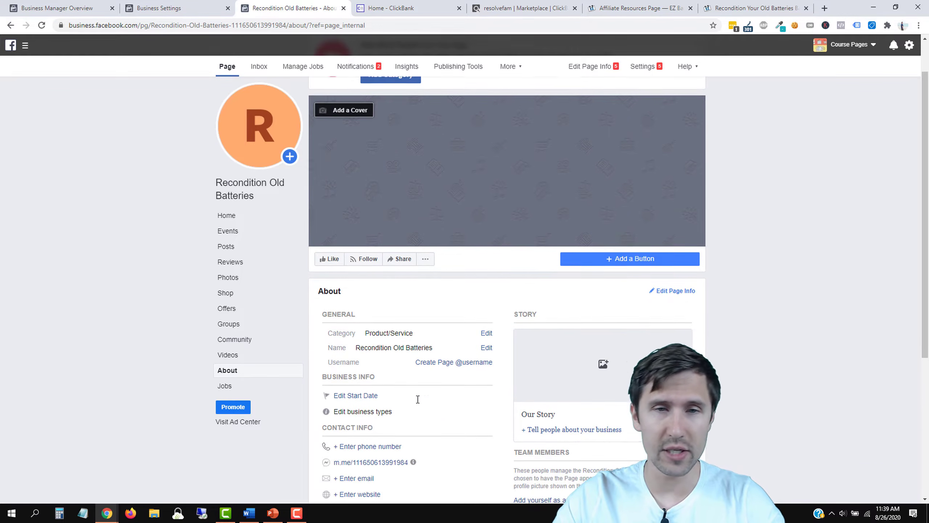
click(245, 220)
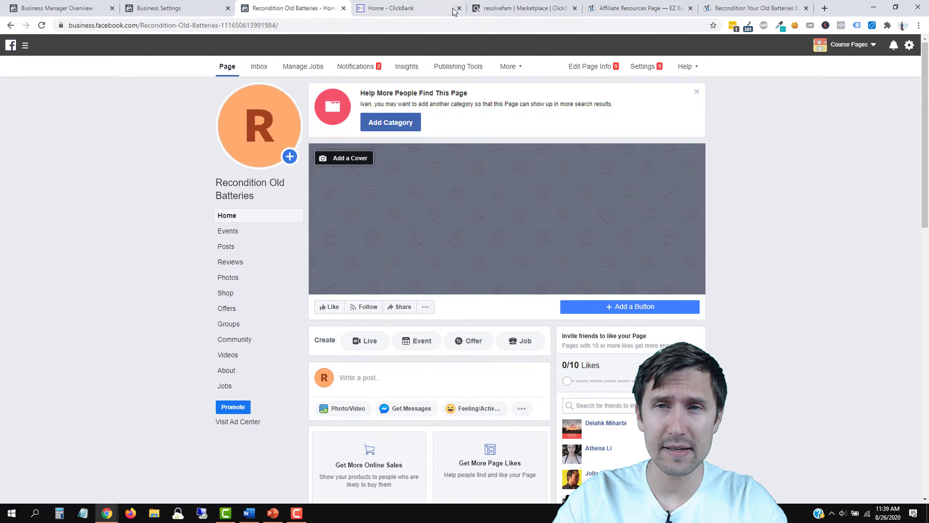
click(633, 4)
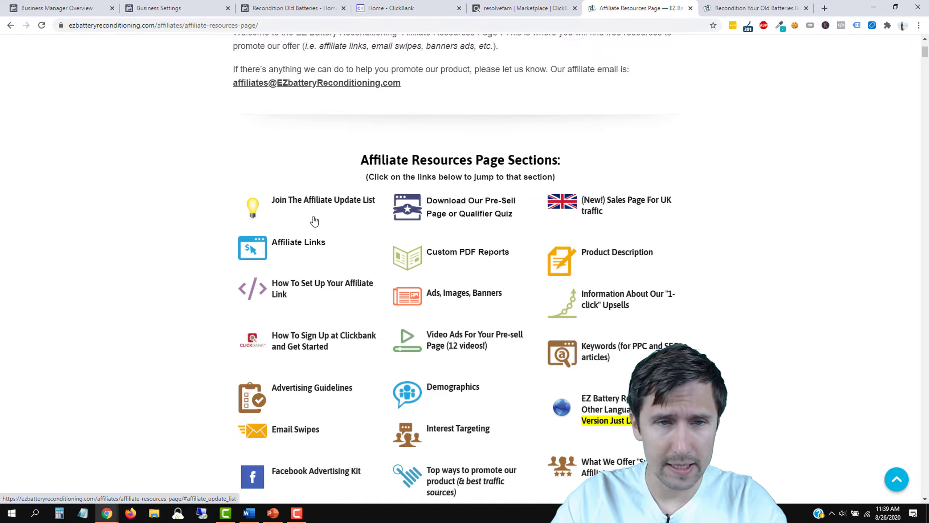
Step: Save the book cover image from the affiliate resources page under its default name
scroll(419, 241, down, 3)
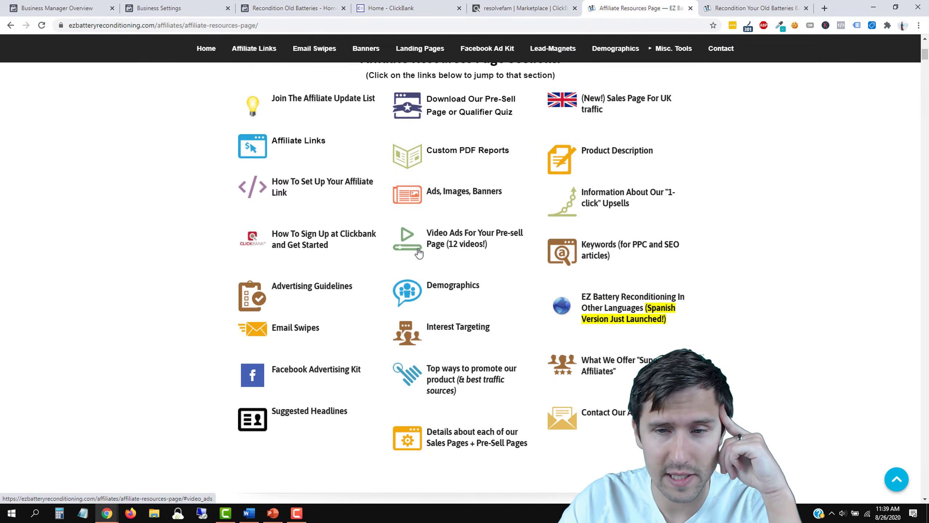
scroll(418, 249, down, 15)
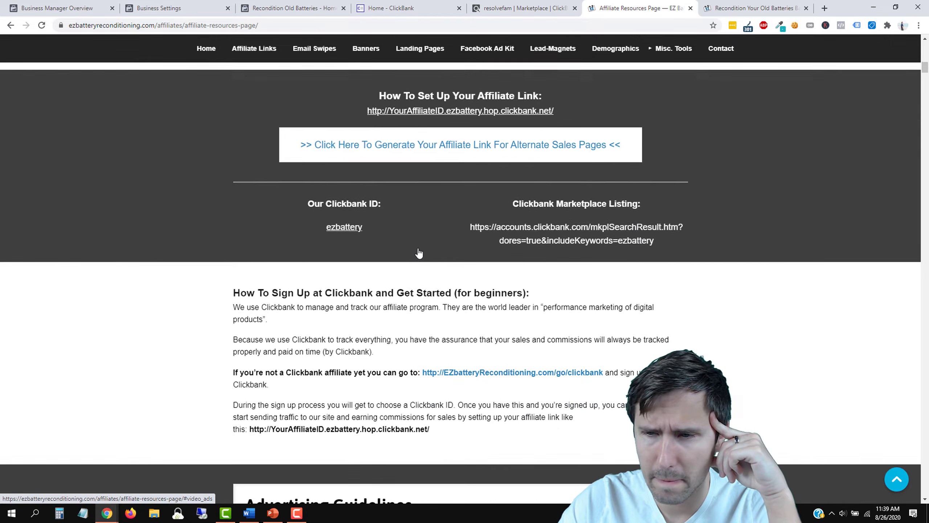
scroll(419, 250, down, 18)
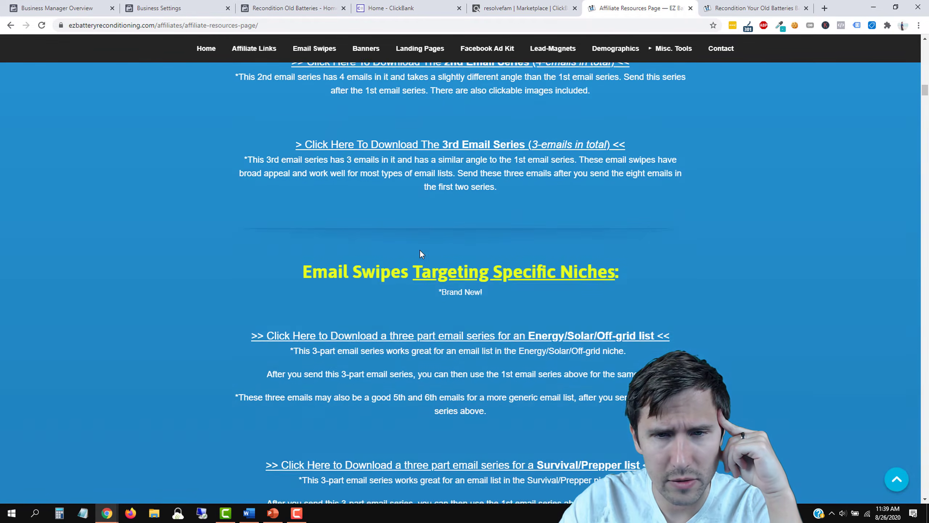
scroll(421, 254, down, 20)
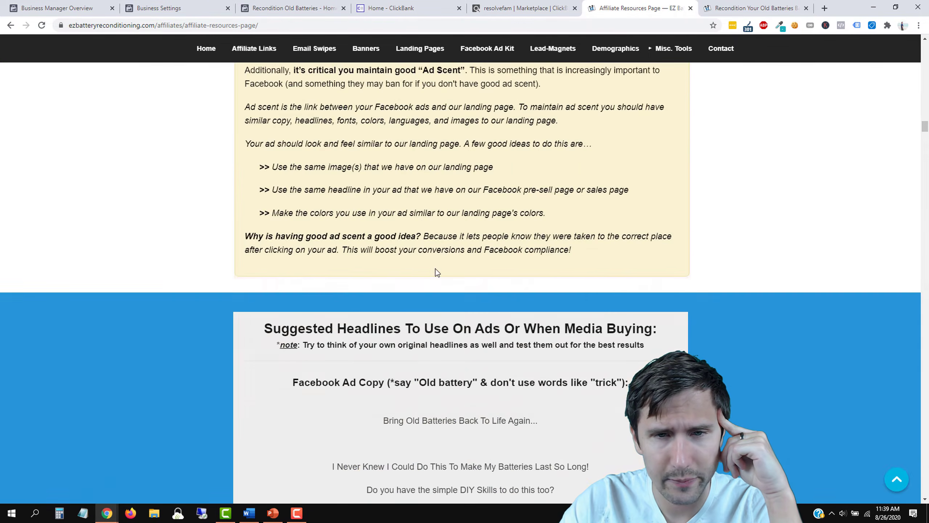
scroll(435, 267, down, 12)
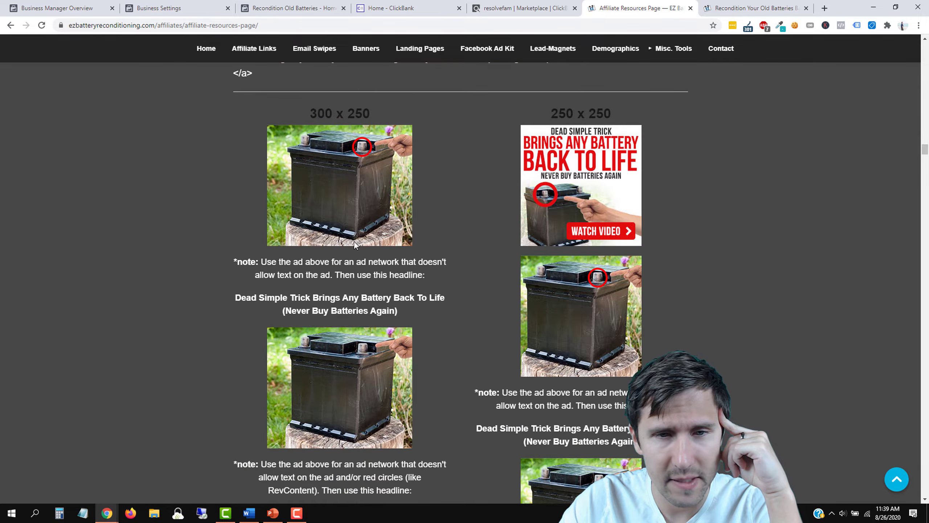
scroll(393, 304, up, 2)
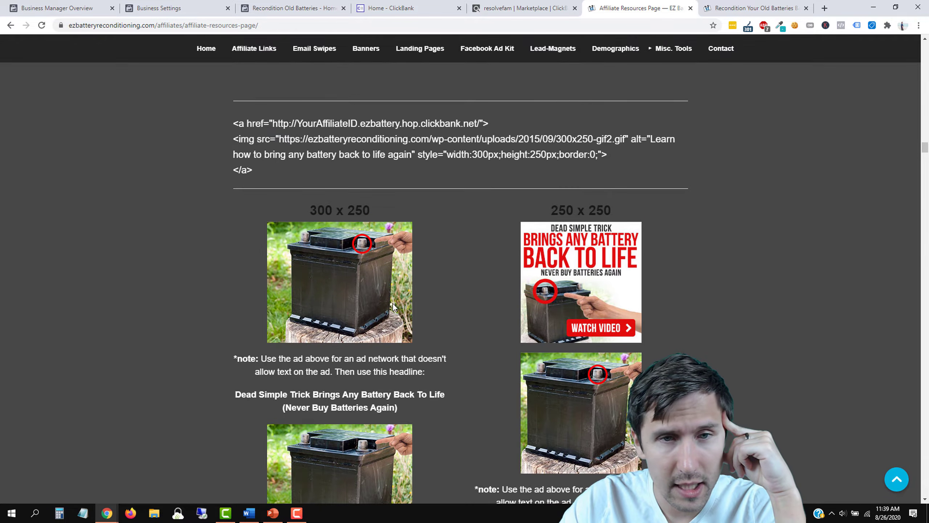
scroll(393, 308, up, 2)
scroll(393, 308, up, 2)
scroll(388, 329, down, 11)
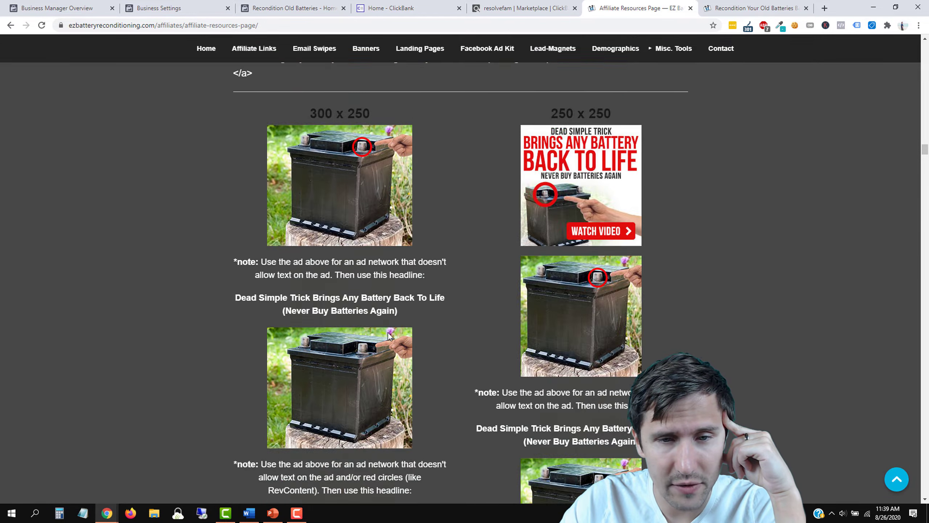
scroll(387, 343, down, 15)
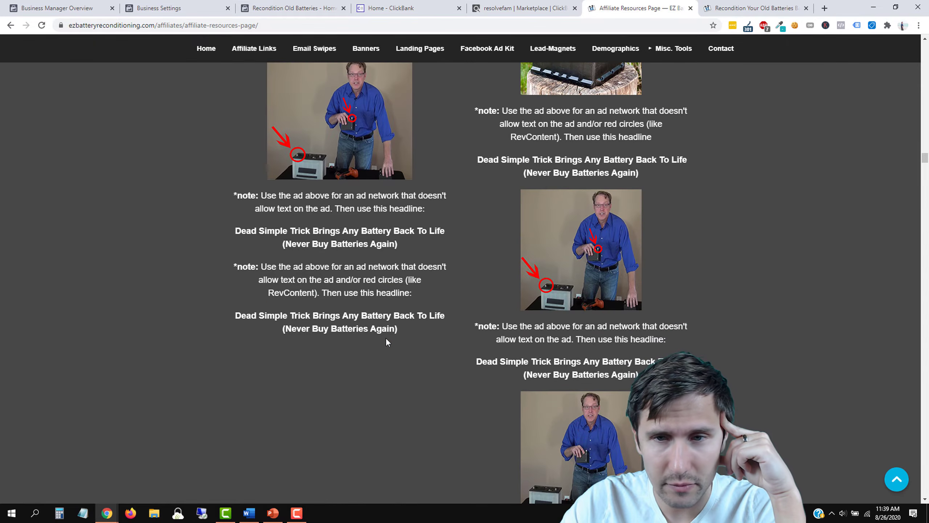
scroll(387, 341, down, 15)
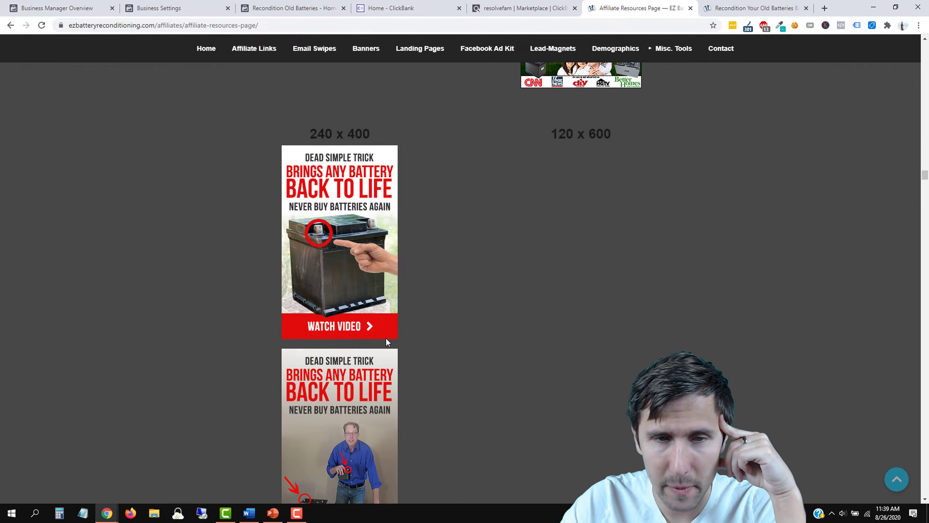
scroll(387, 342, down, 15)
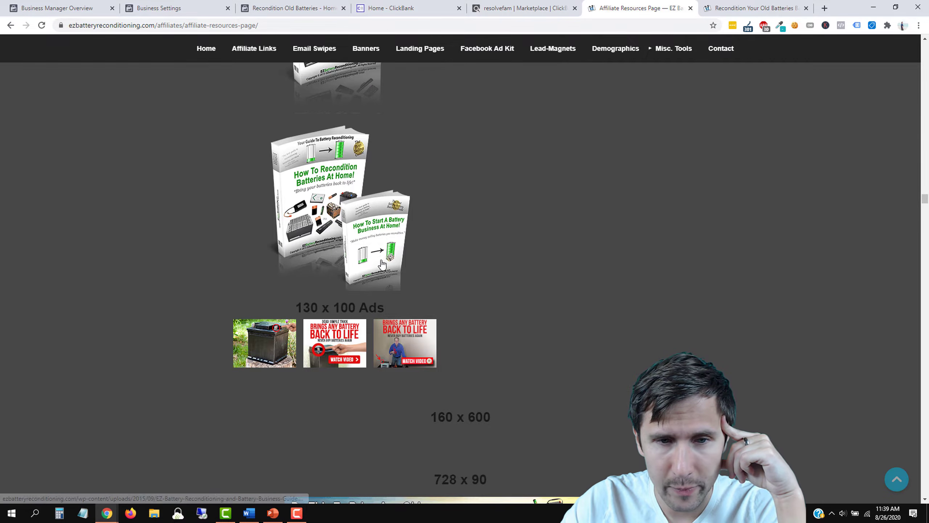
scroll(361, 240, up, 4)
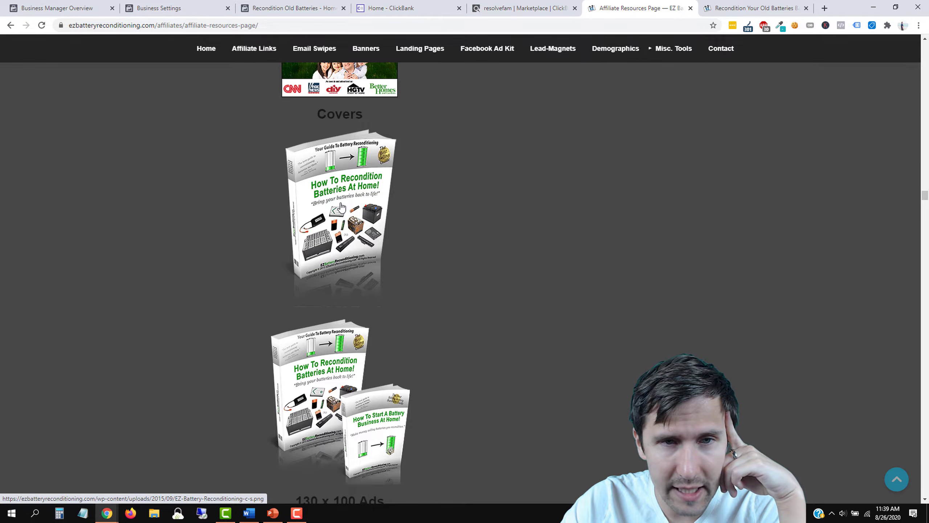
scroll(351, 226, up, 4)
scroll(366, 256, down, 4)
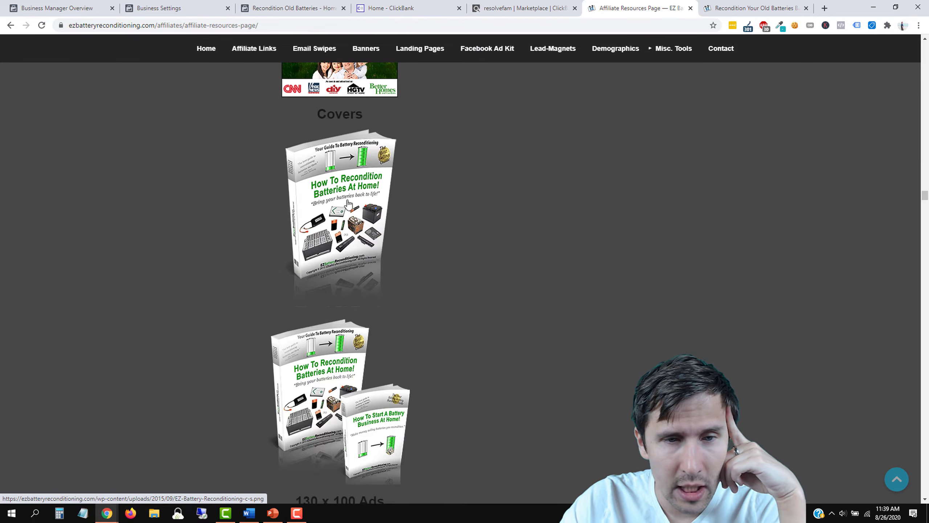
right_click(348, 218)
click(402, 301)
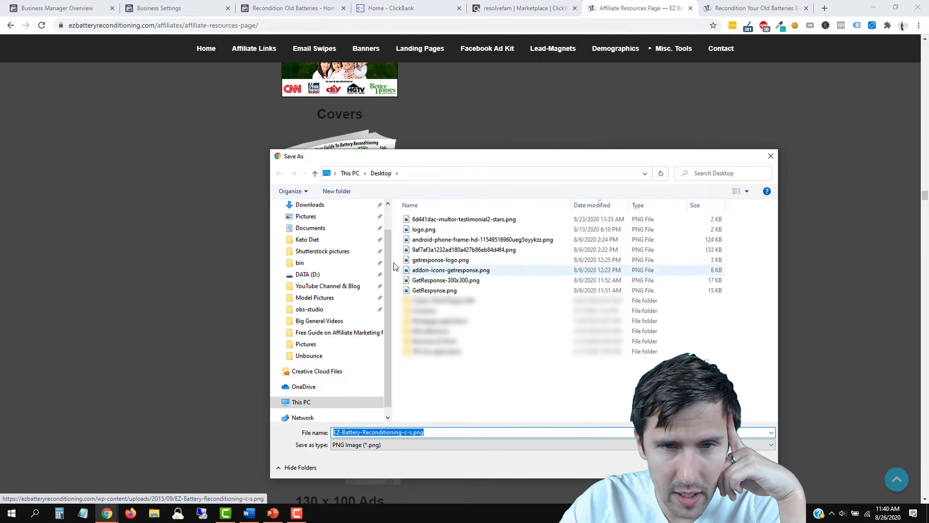
key(Return)
Step: Save the Secondary Facebook Ad (1200 x 628) image to the Desktop
scroll(475, 311, down, 2)
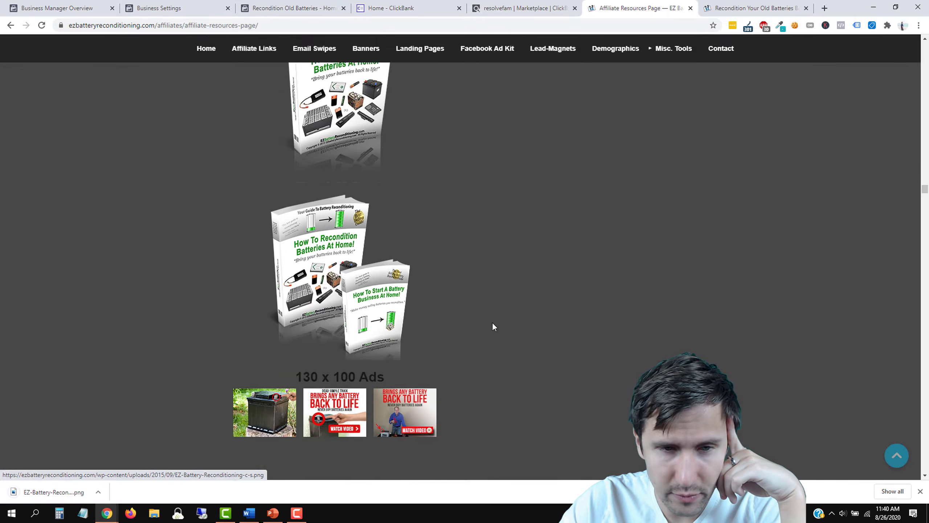
scroll(493, 323, down, 15)
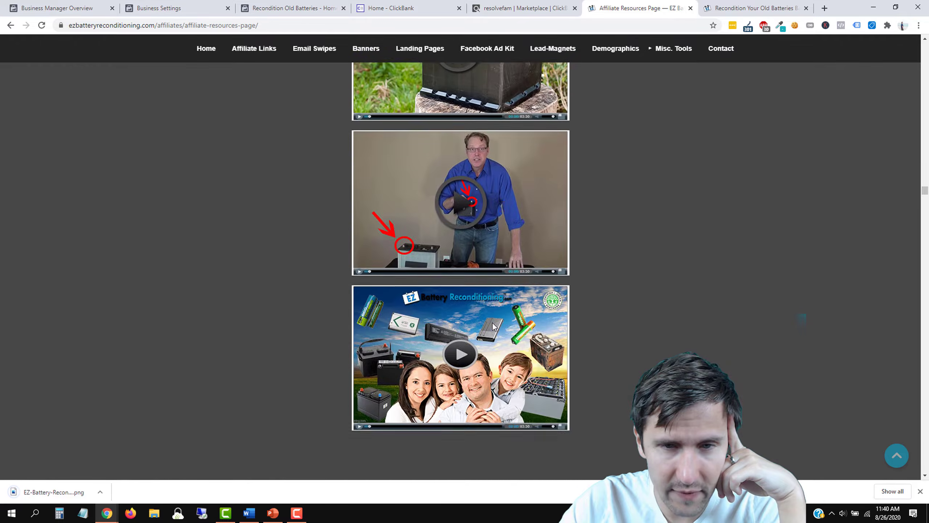
scroll(492, 322, down, 10)
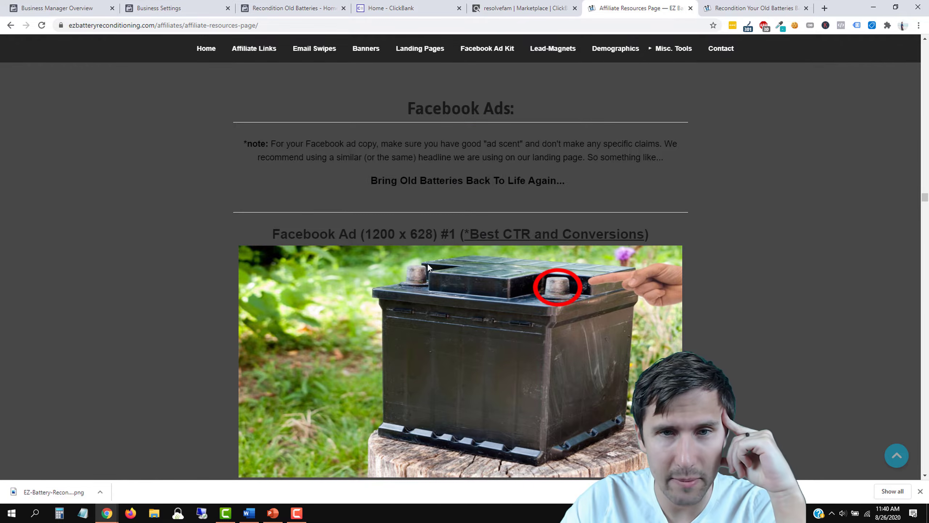
scroll(426, 257, down, 10)
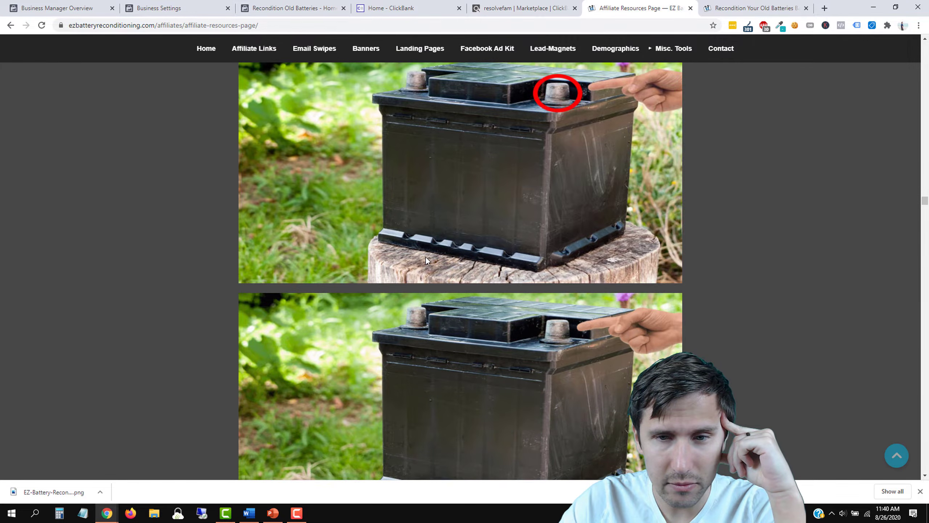
scroll(427, 258, down, 15)
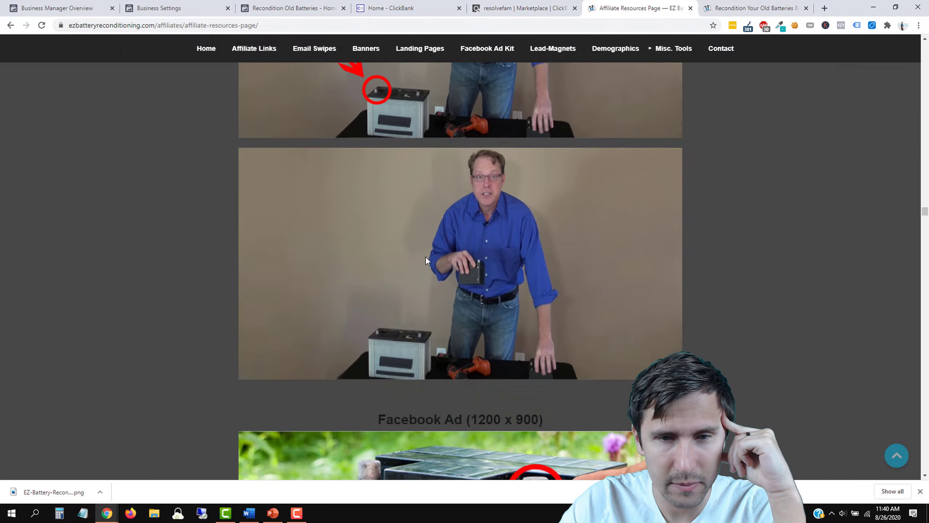
scroll(426, 258, down, 20)
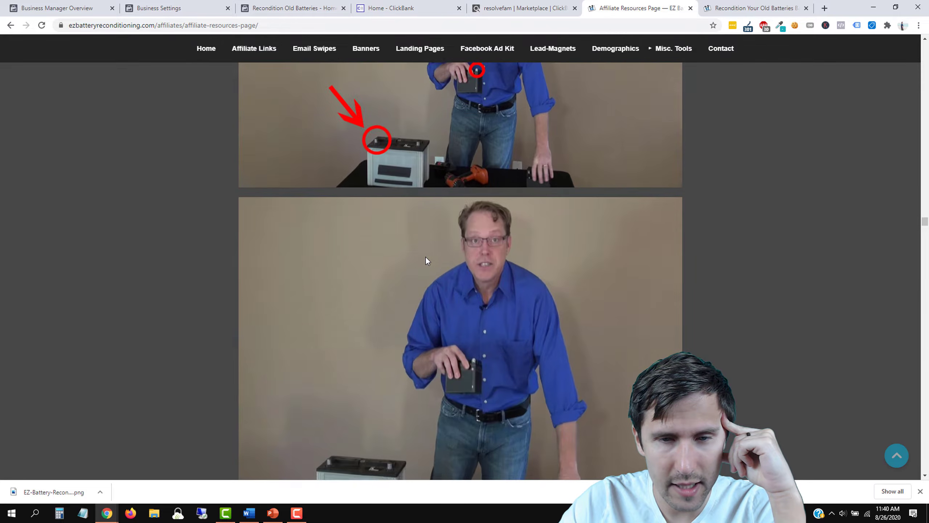
scroll(426, 257, down, 15)
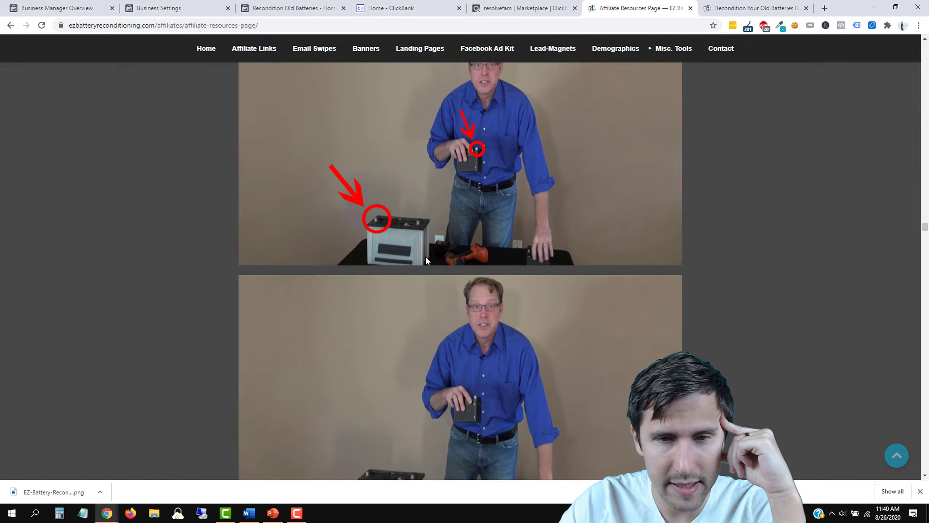
scroll(426, 255, down, 5)
scroll(425, 255, up, 4)
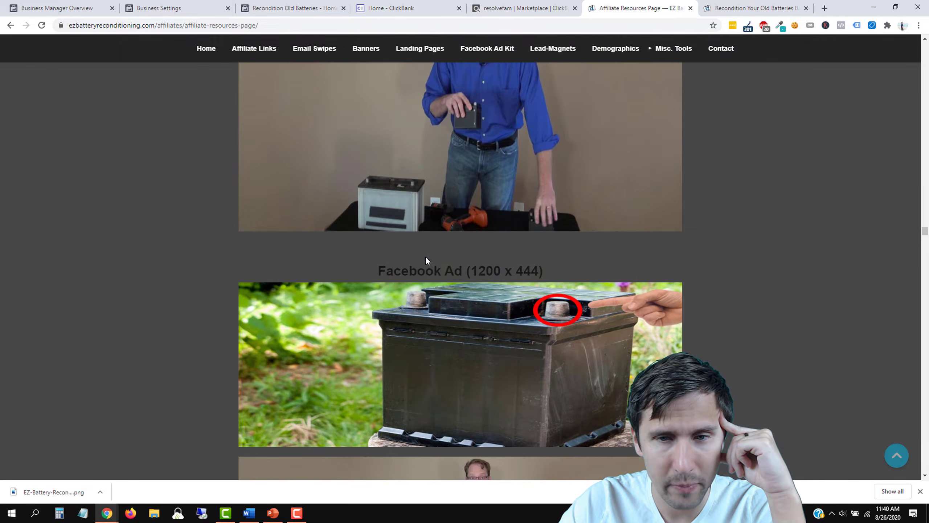
scroll(426, 255, down, 7)
scroll(426, 255, down, 15)
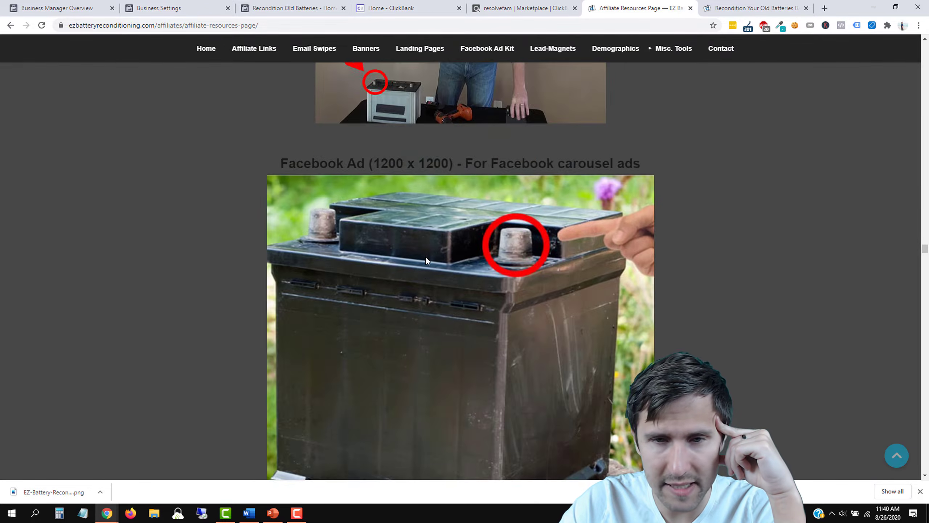
scroll(426, 256, down, 8)
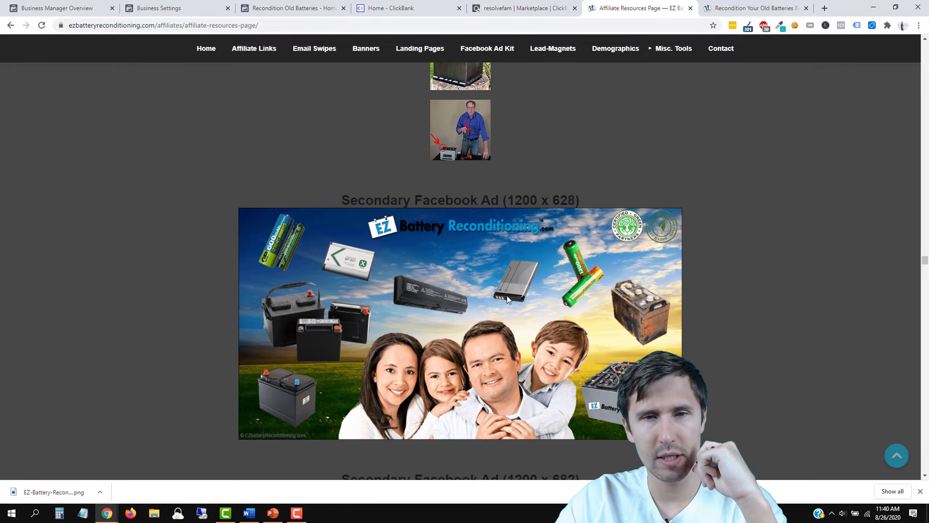
scroll(492, 301, down, 5)
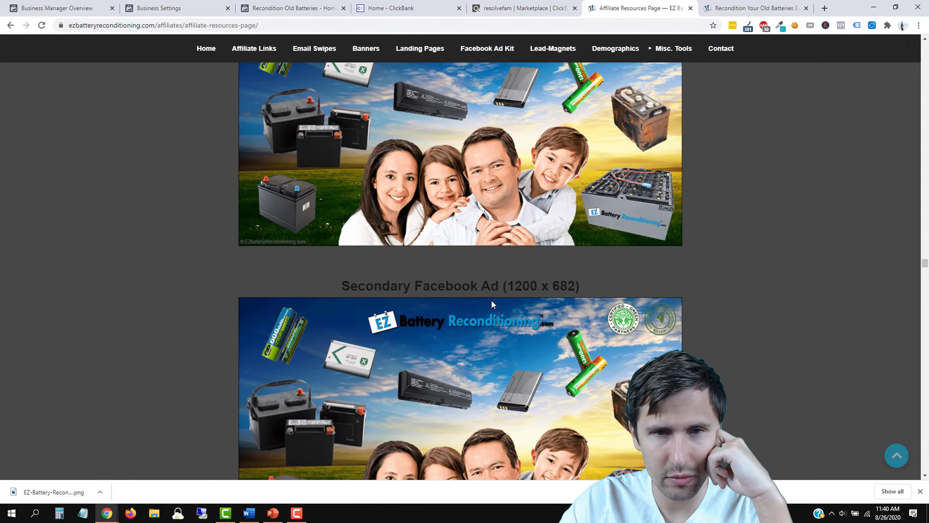
scroll(491, 300, up, 5)
right_click(451, 324)
click(494, 345)
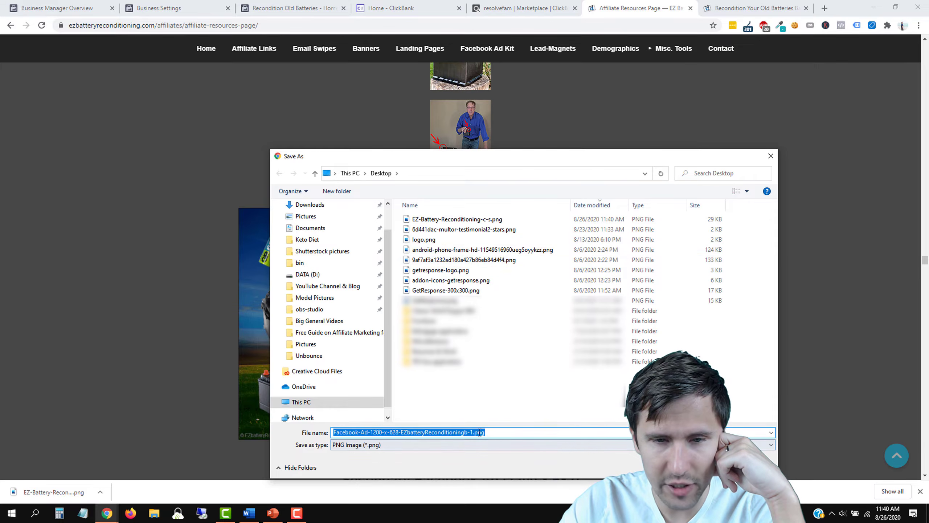
key(Return)
scroll(609, 314, down, 10)
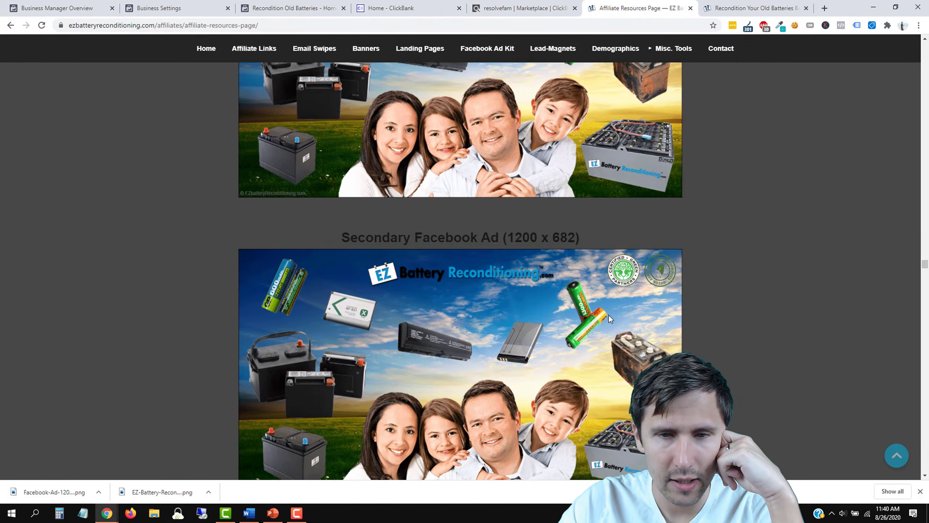
scroll(609, 317, down, 10)
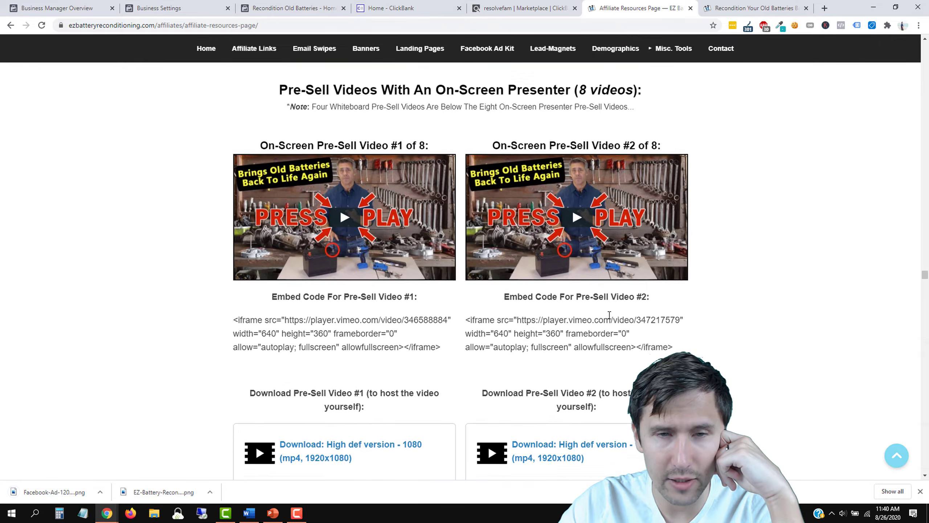
click(293, 8)
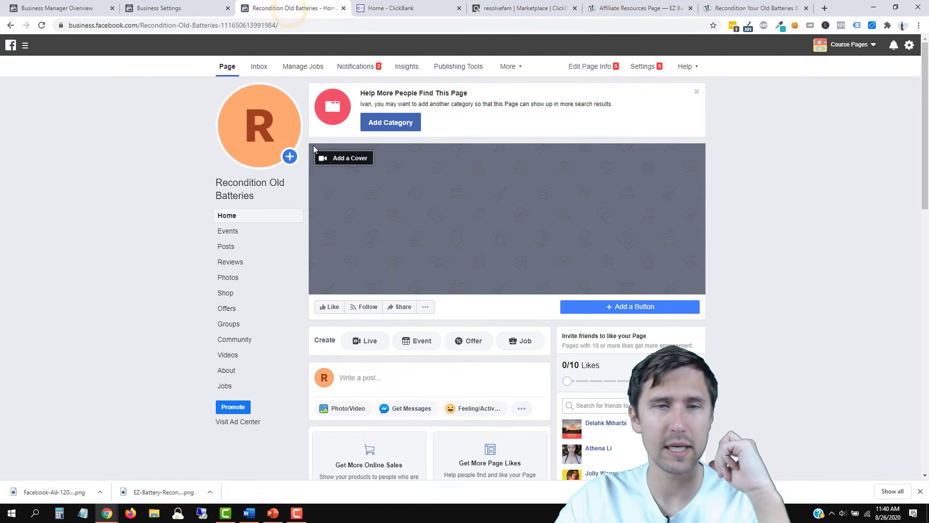
Step: Upload EZ-Battery-Reconditioning-c-s.png from the Desktop as the page's profile picture and save it
click(259, 139)
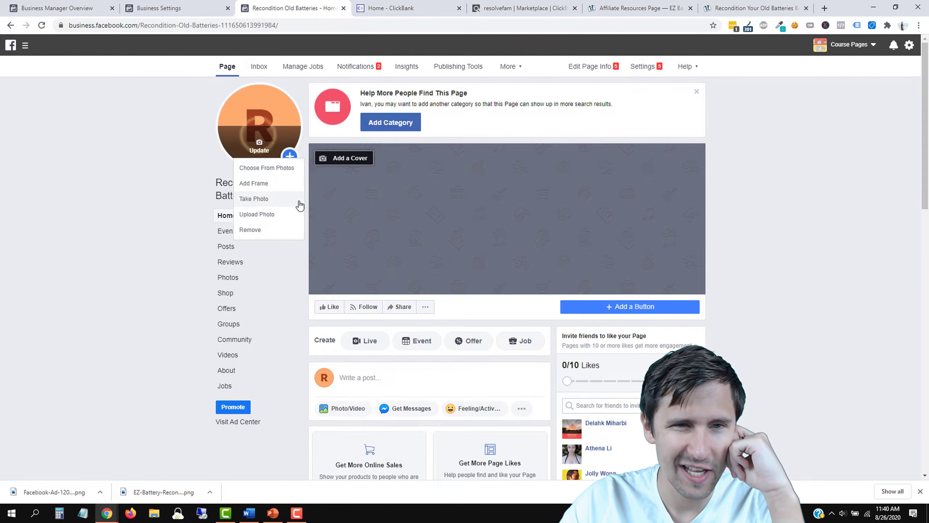
click(273, 214)
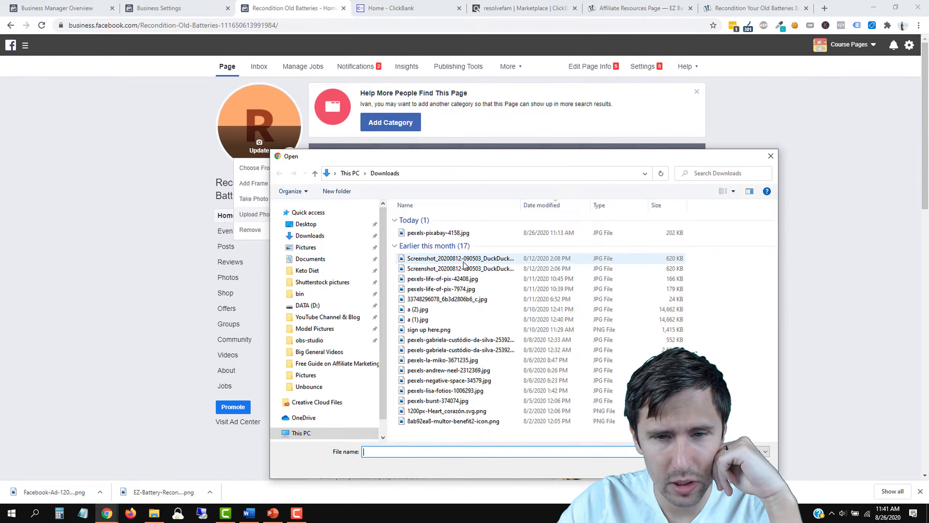
click(307, 225)
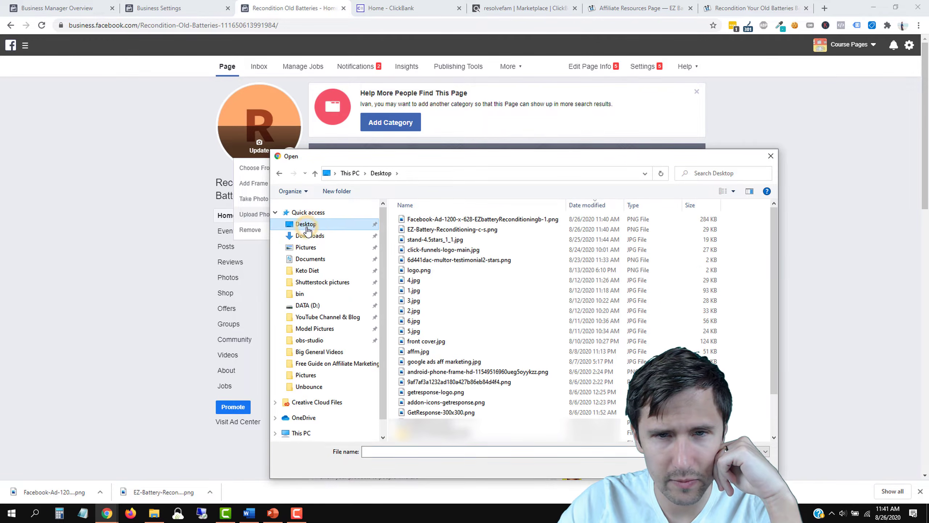
double_click(457, 232)
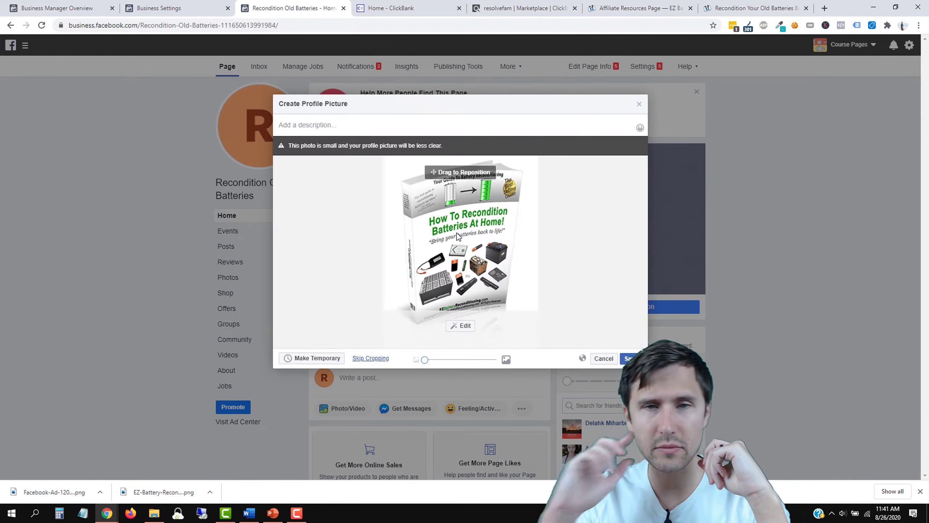
drag(460, 234, 460, 259)
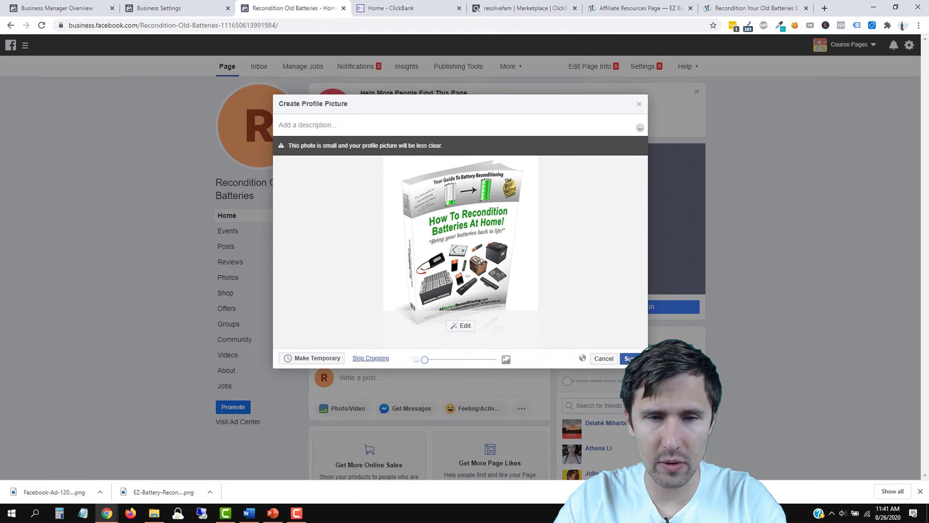
click(630, 359)
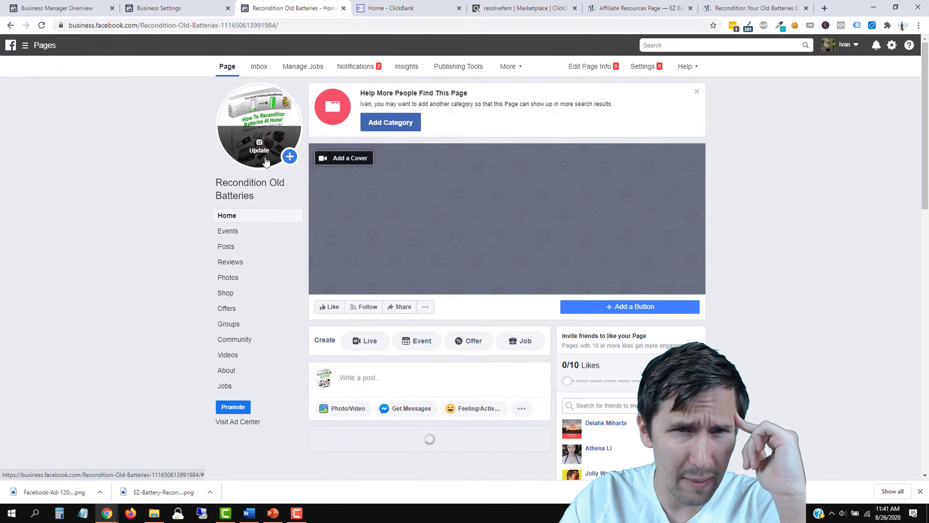
Step: Set the Facebook-Ad-1200-x-628 image as cover photo, positioned to show the EZ Battery logo
click(357, 159)
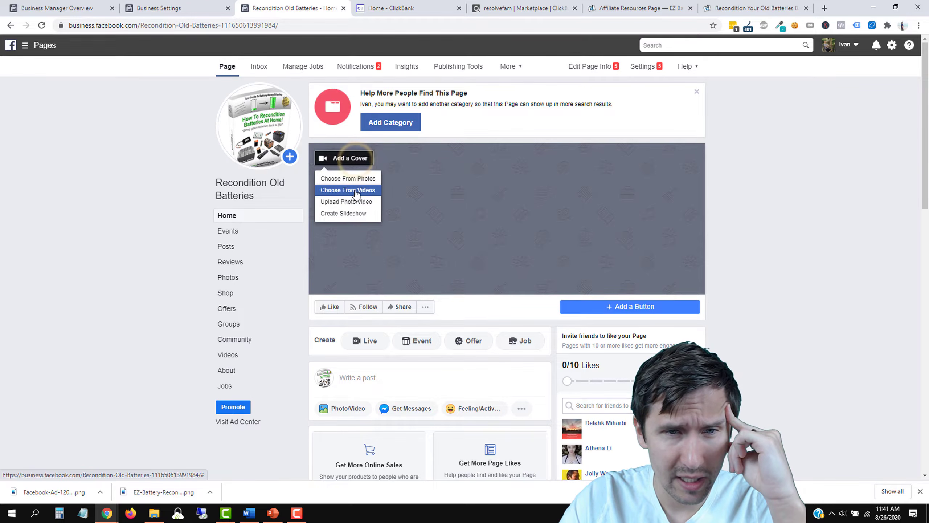
click(351, 206)
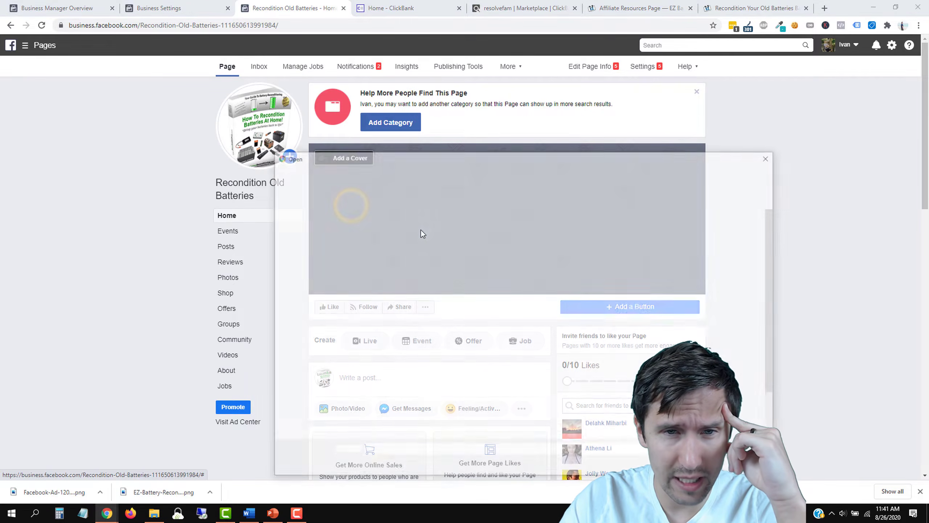
double_click(452, 219)
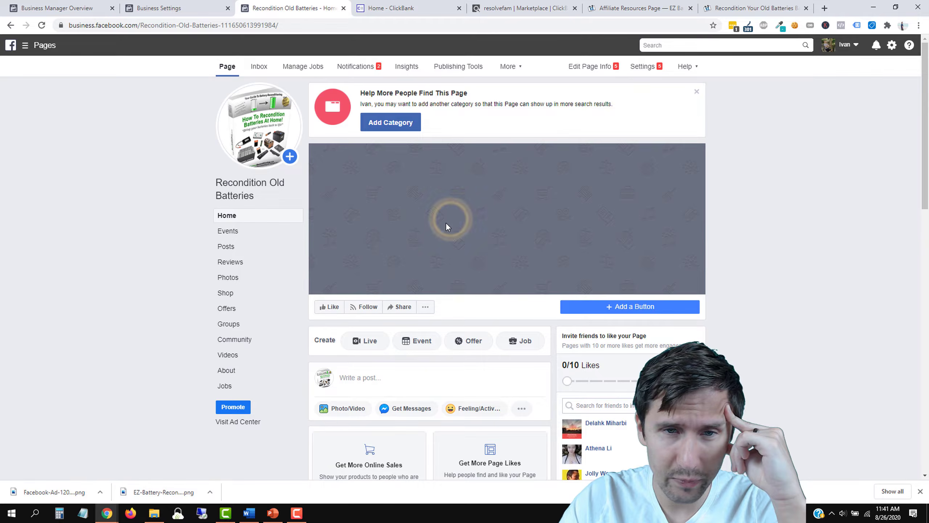
drag(543, 245, 548, 203)
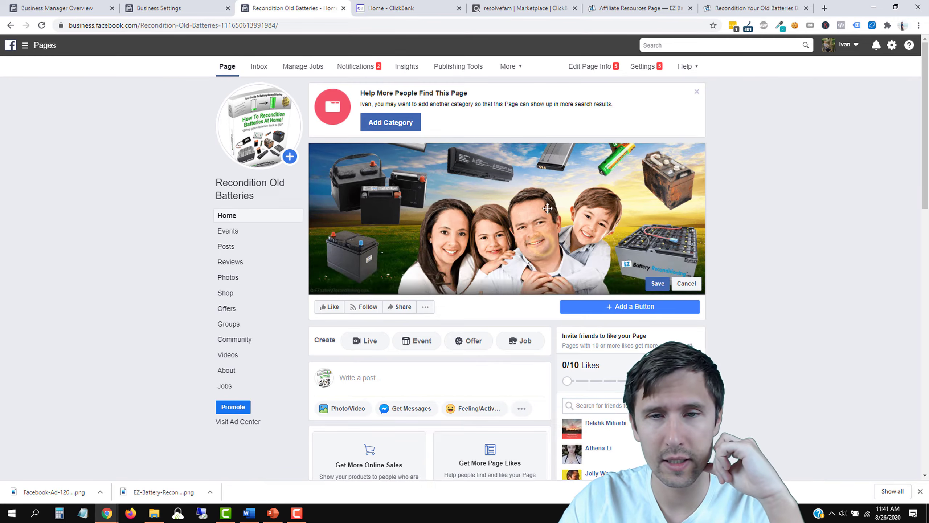
click(657, 283)
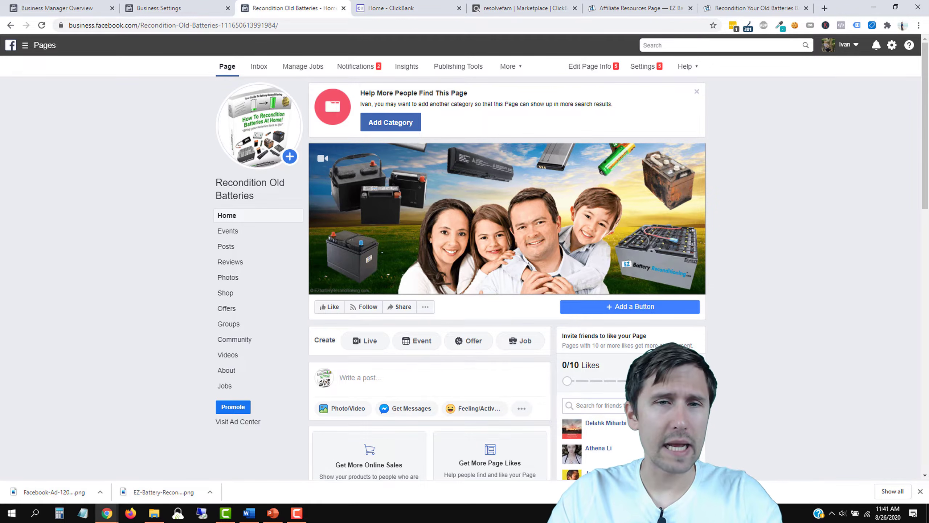
scroll(377, 310, down, 1)
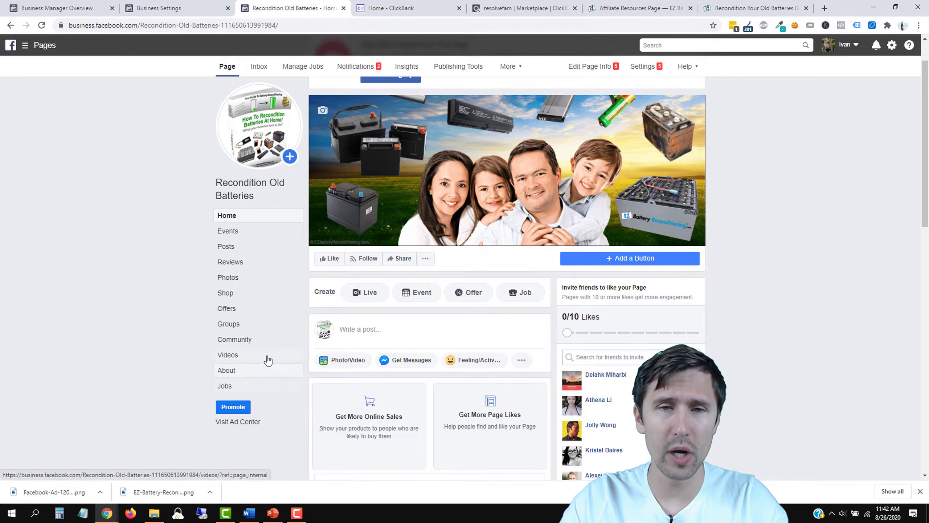
scroll(204, 318, up, 1)
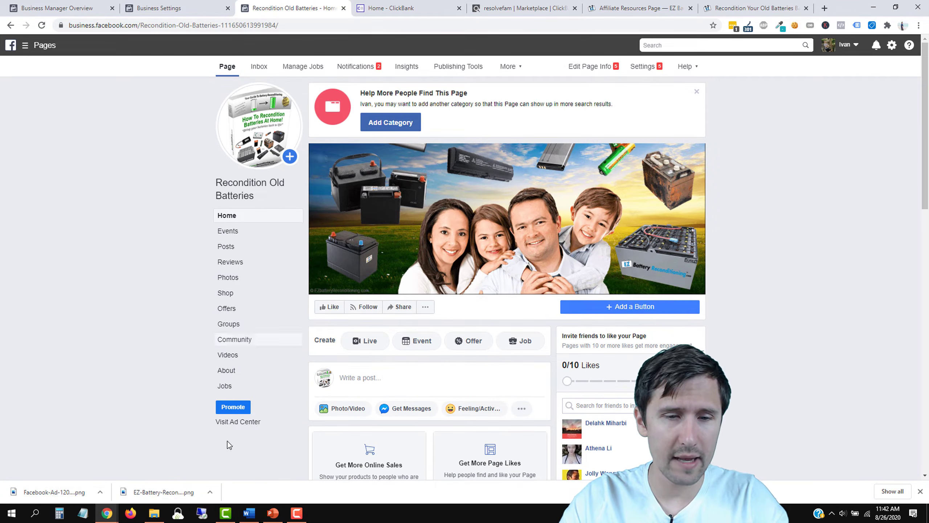
click(273, 513)
Step: Add a check mark after 'Create a Facebook page' on the slide, then return to the Facebook page
click(490, 263)
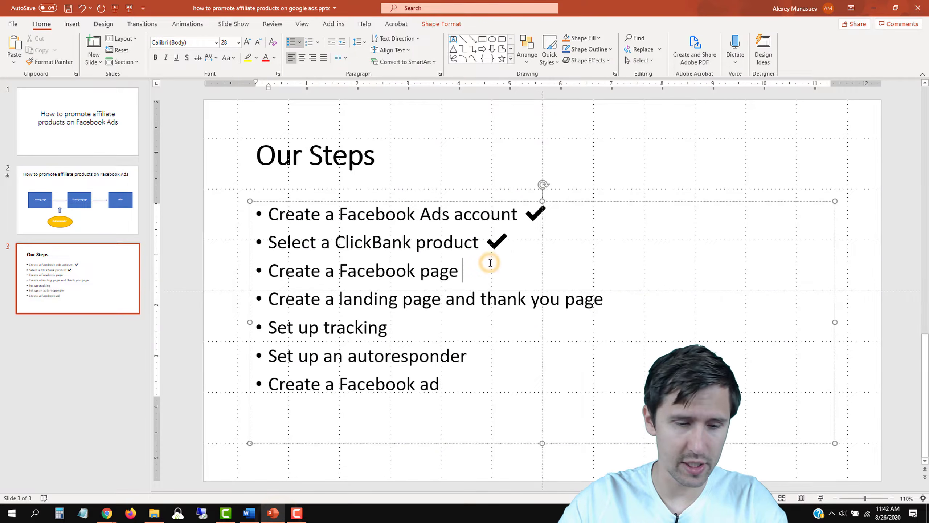
key(super+period)
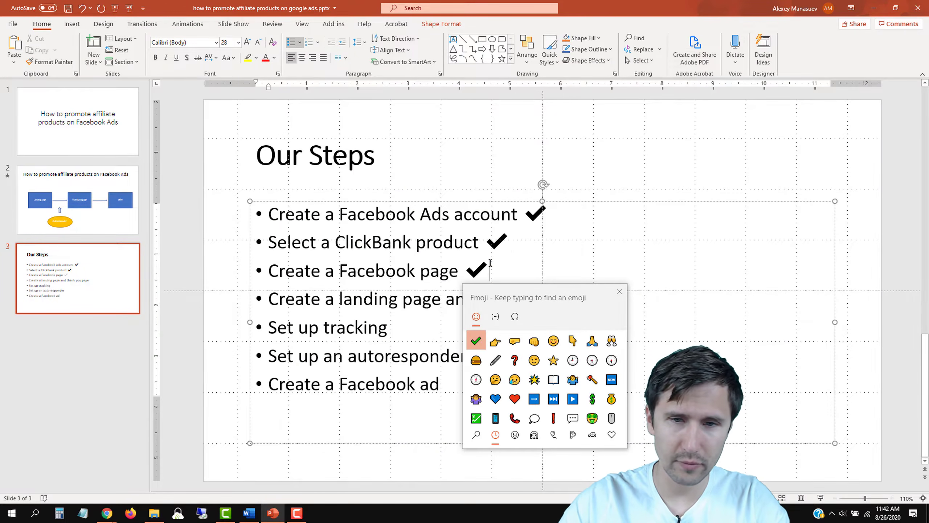
click(619, 292)
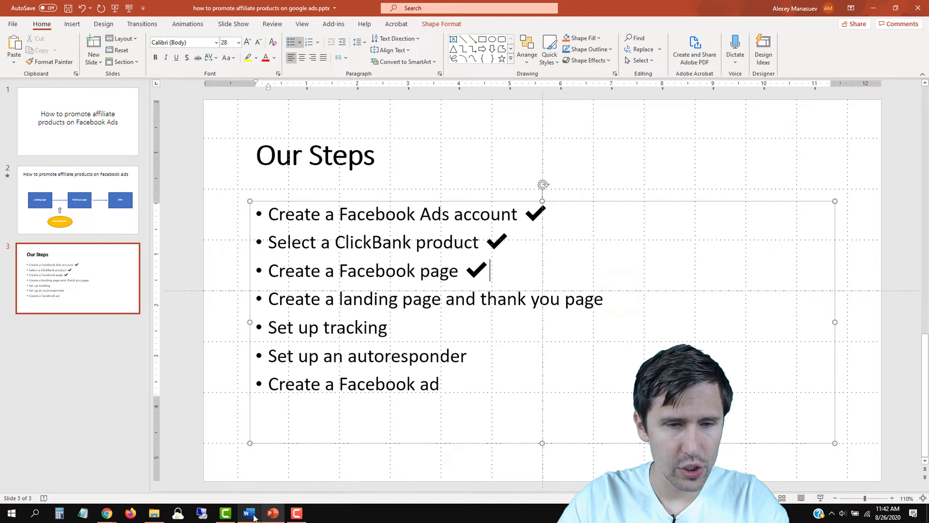
click(106, 512)
click(142, 480)
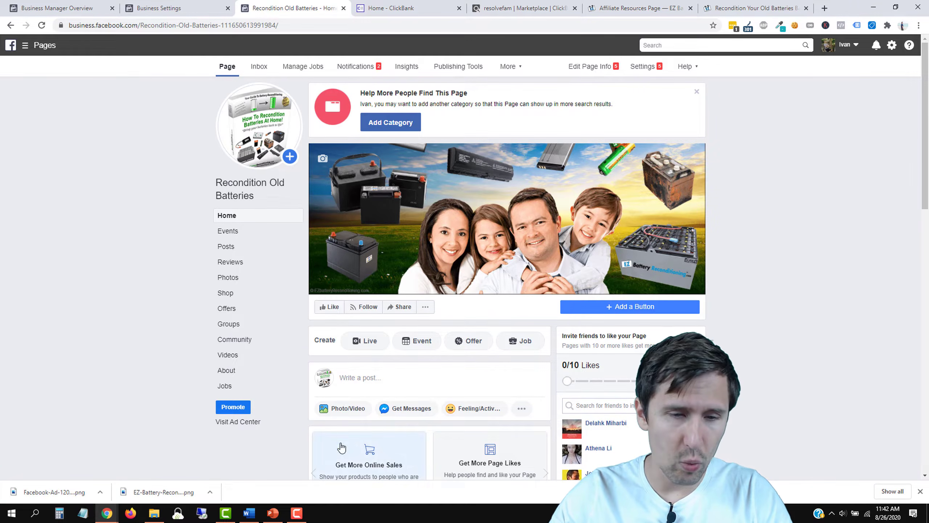
click(249, 513)
scroll(465, 296, down, 2)
scroll(466, 300, down, 2)
drag(446, 290, 310, 291)
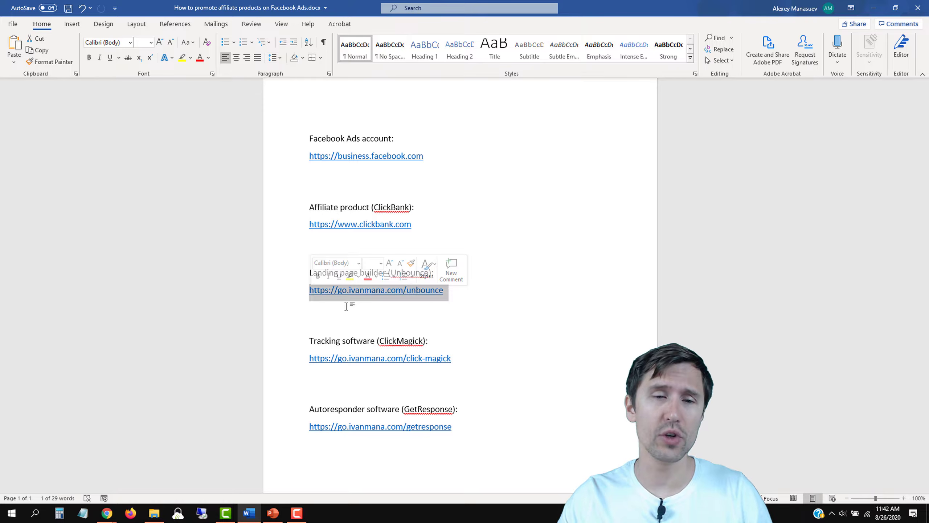
click(107, 513)
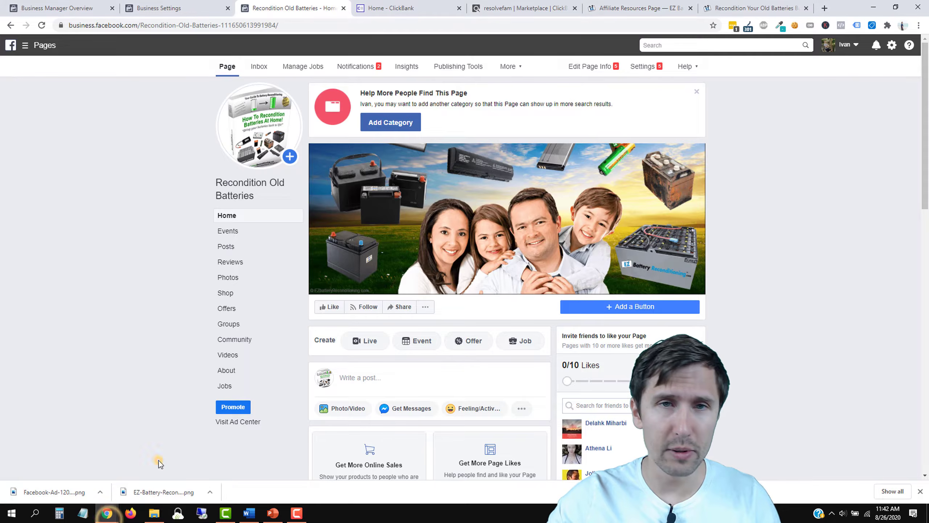
click(825, 8)
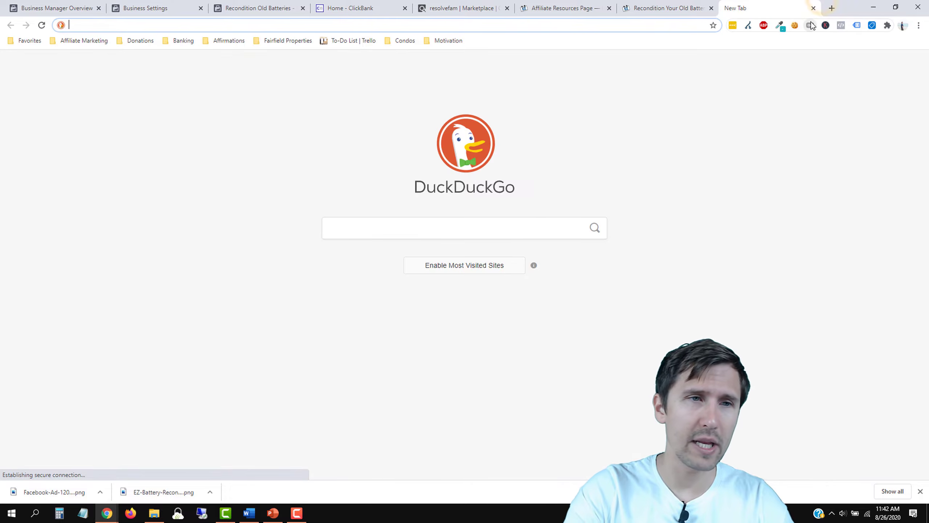
Step: Go to YouTube and search for the creator's Thrive Themes videos
text(yout)
key(Return)
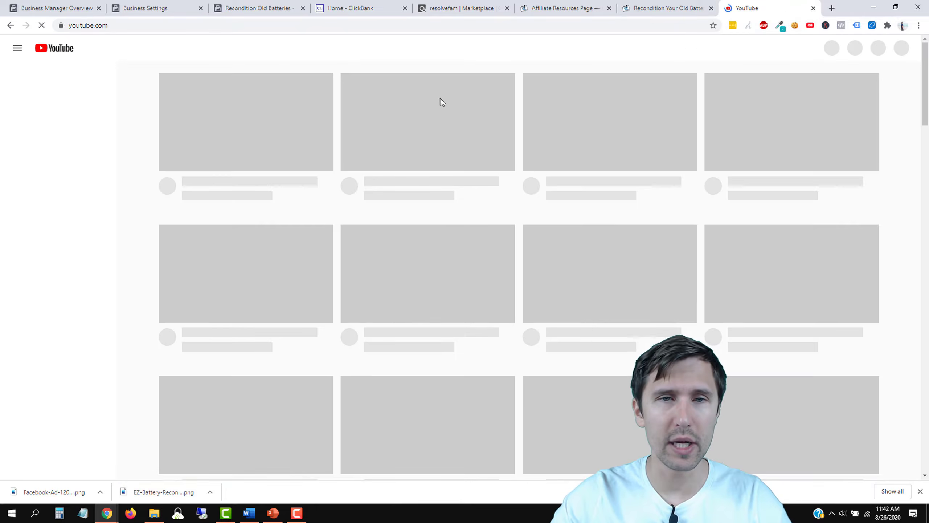
click(345, 48)
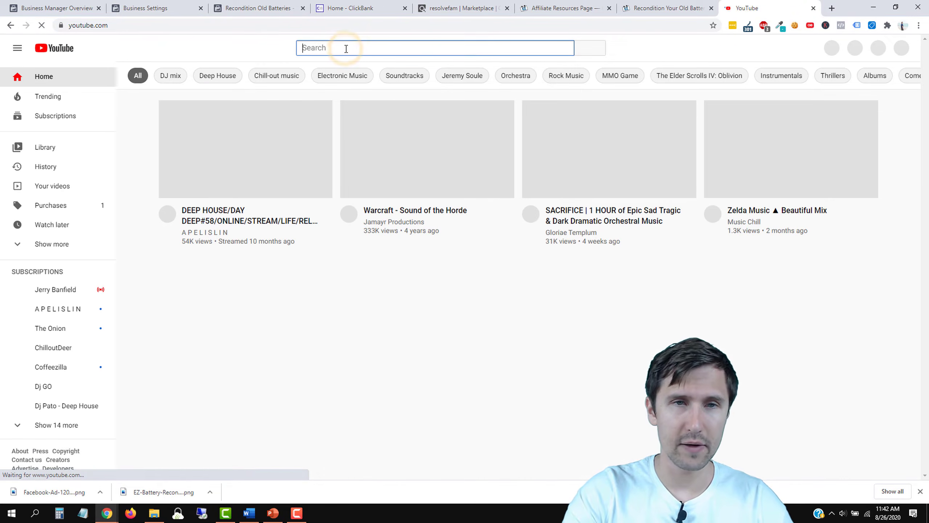
text(thrive themes ivan ma)
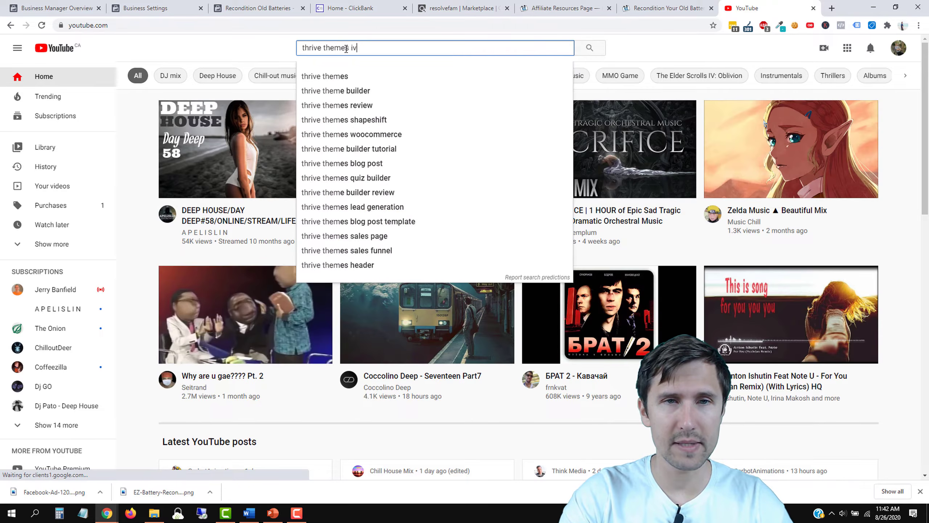
text(na)
key(Return)
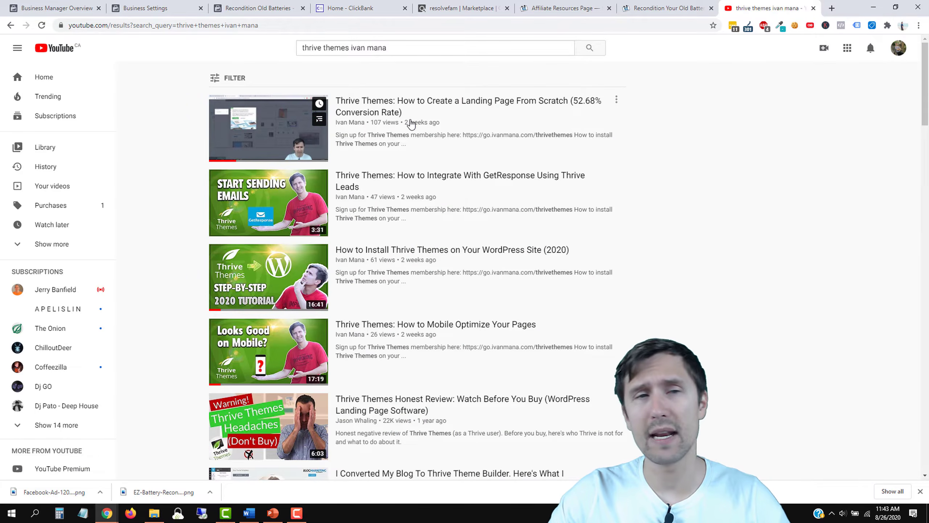
Step: Change the search to 'leadpages' to list the creator's Leadpages tutorials
drag(351, 46, 298, 51)
text(leadpa)
text(ges)
key(Return)
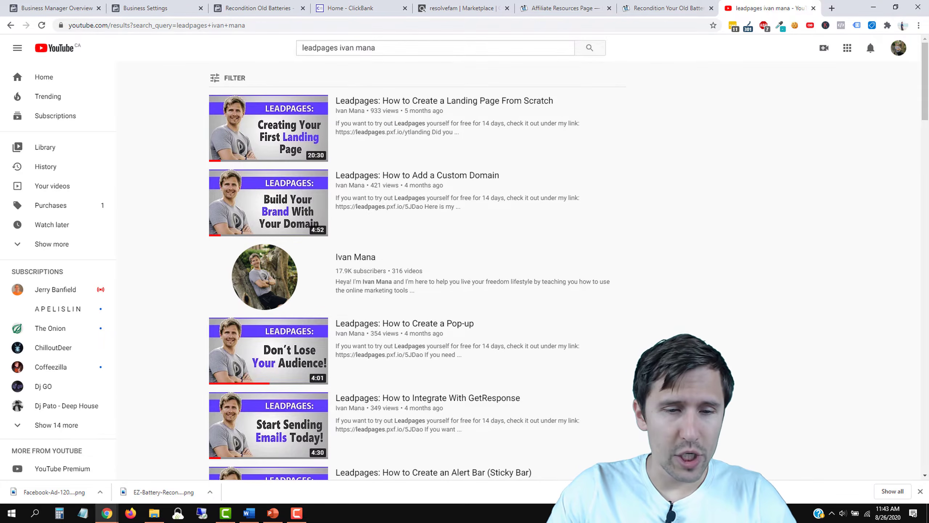
click(249, 513)
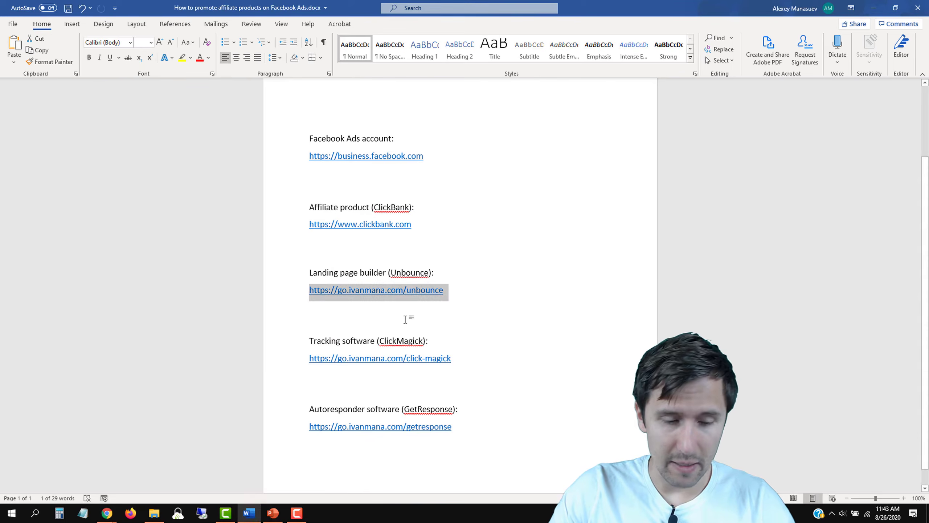
click(106, 513)
click(142, 476)
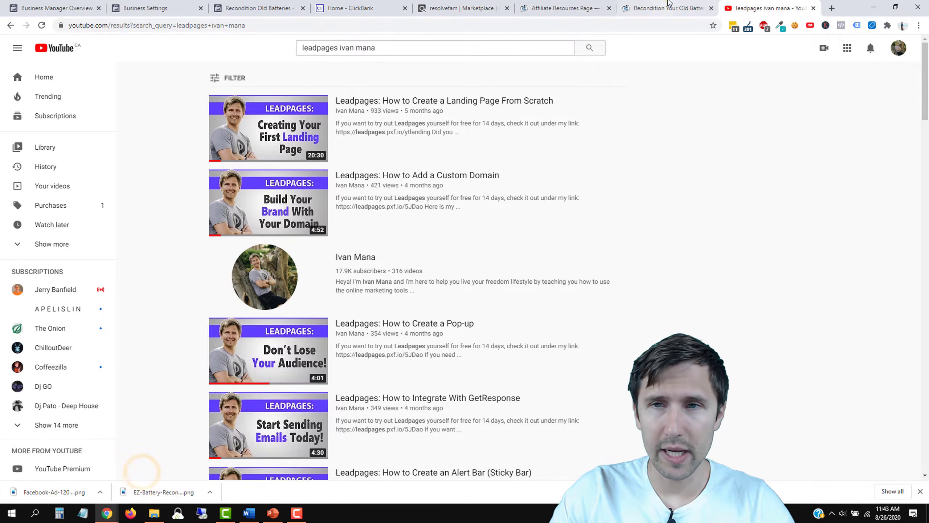
click(688, 8)
Step: Close the Affiliate Resources, vendor sales page (confirming Leave) and ClickBank home tabs
click(586, 8)
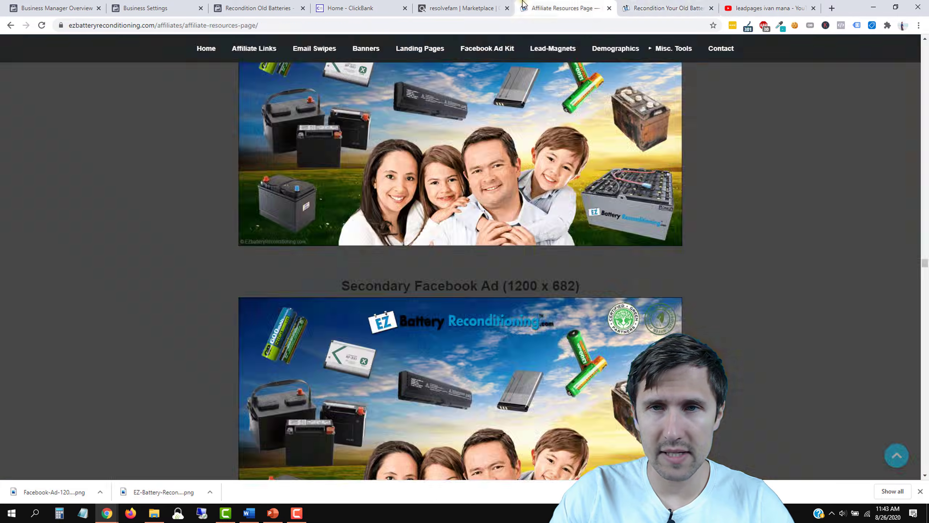
click(609, 8)
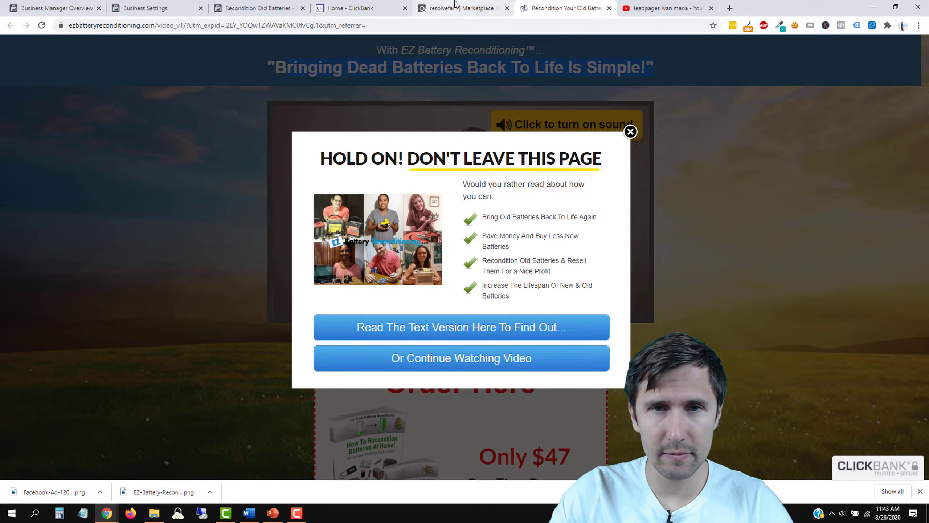
click(610, 8)
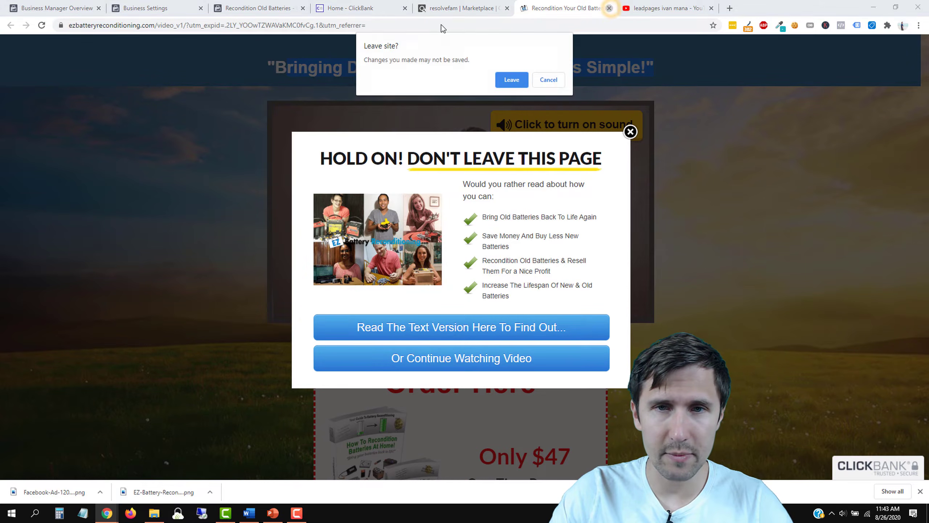
click(509, 74)
click(418, 1)
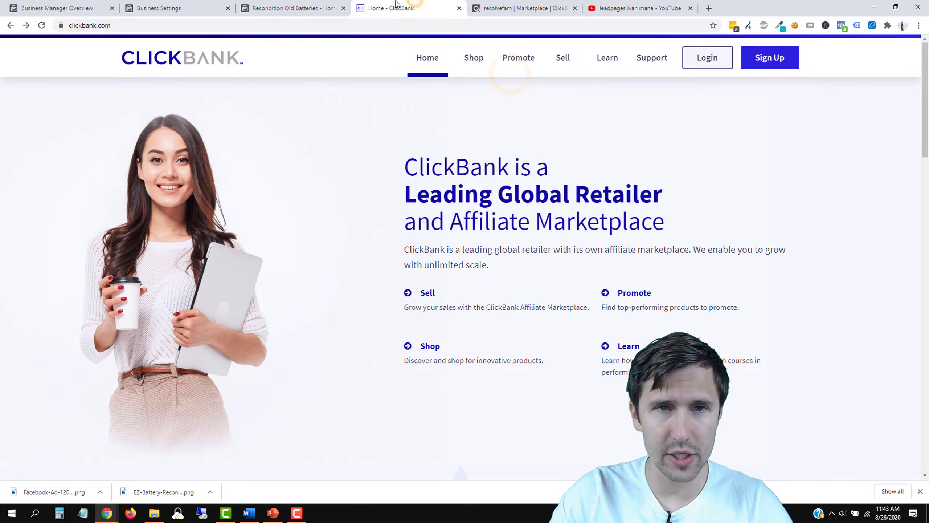
click(459, 8)
click(313, 4)
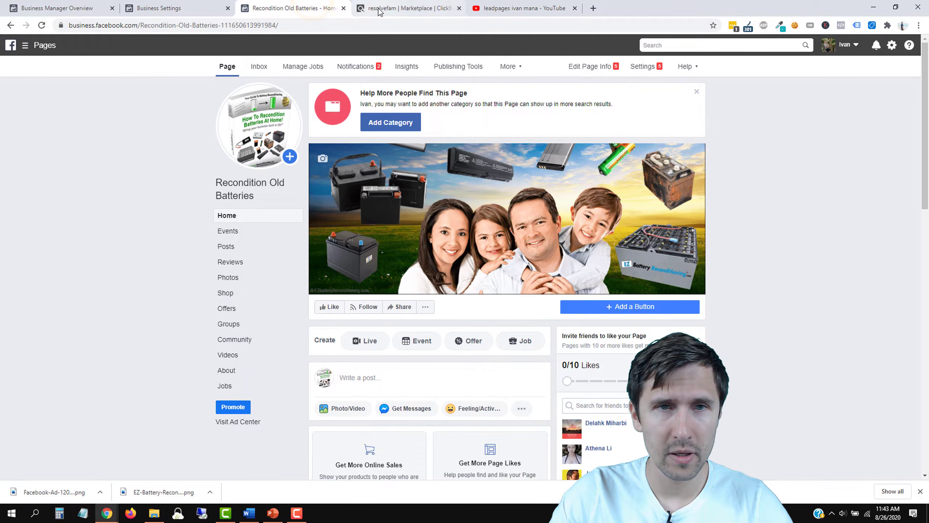
Step: Paste the Unbounce affiliate link into the YouTube tab's address bar and load it
click(527, 5)
click(444, 24)
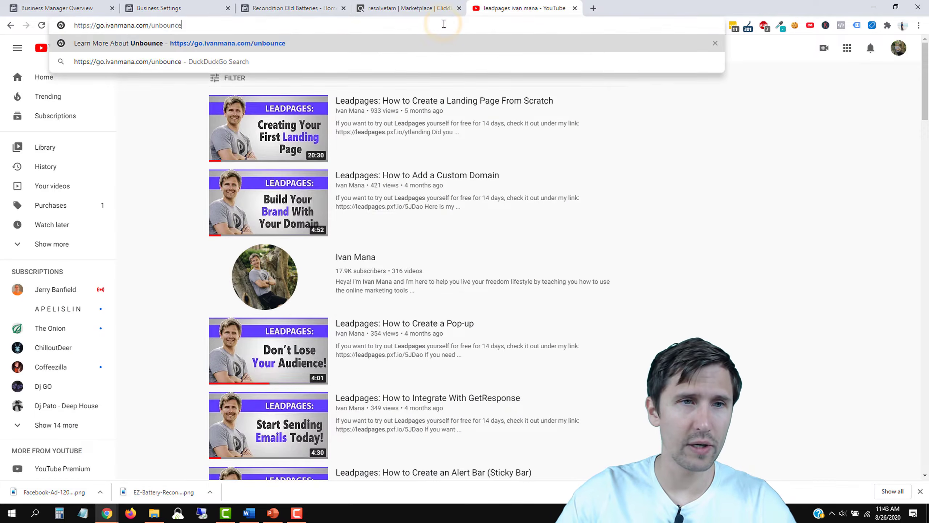
key(Return)
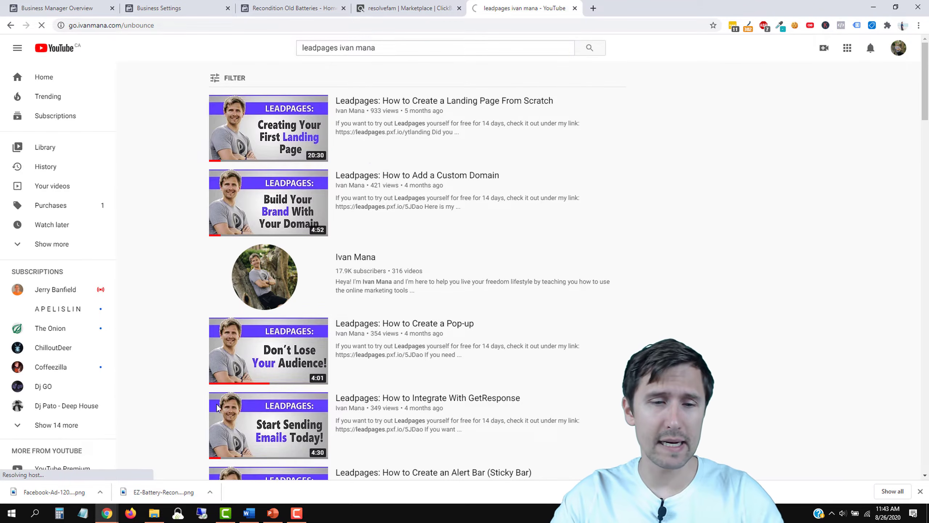
mouse_move(248, 513)
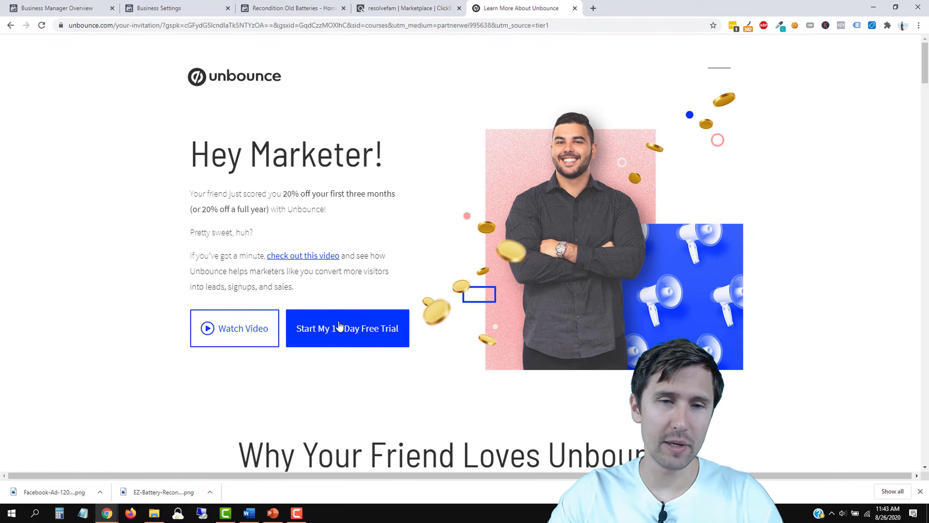
Step: Open unbounce.com in a new tab and sign in with the saved credentials
click(592, 7)
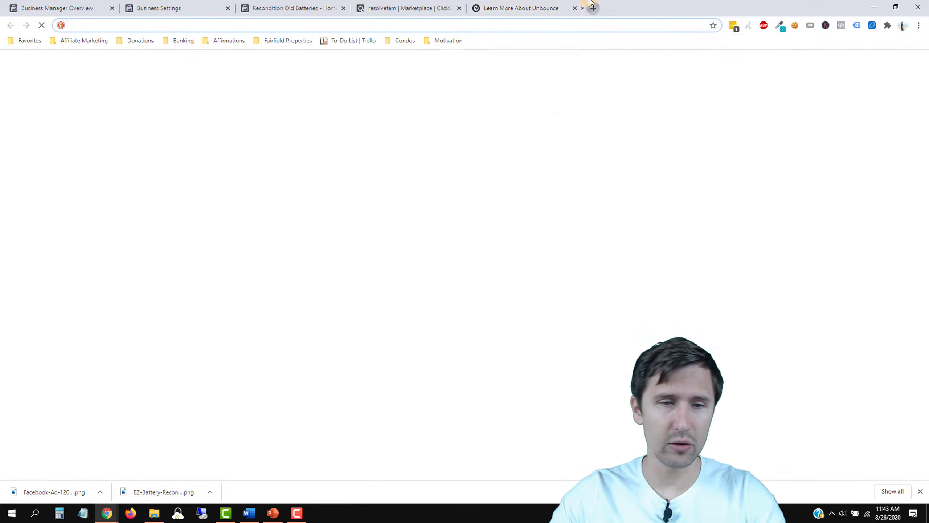
text(un)
key(Return)
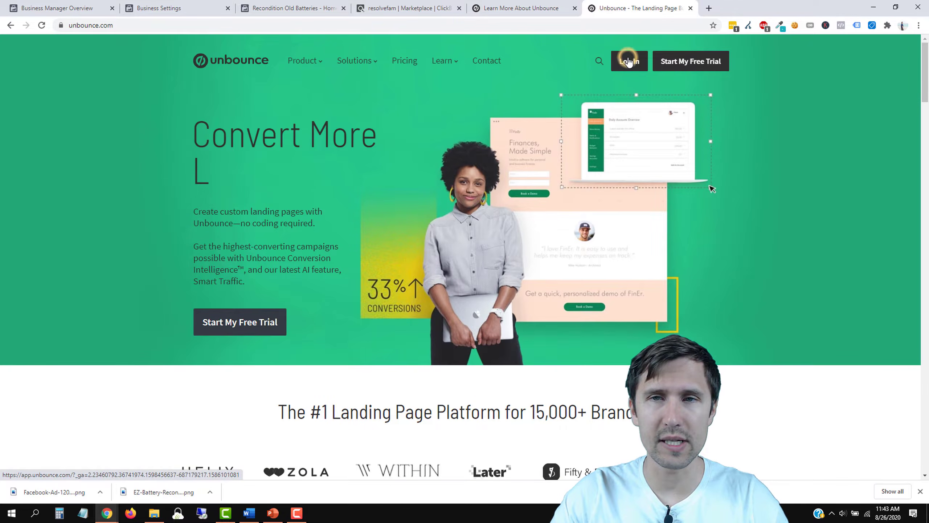
click(628, 61)
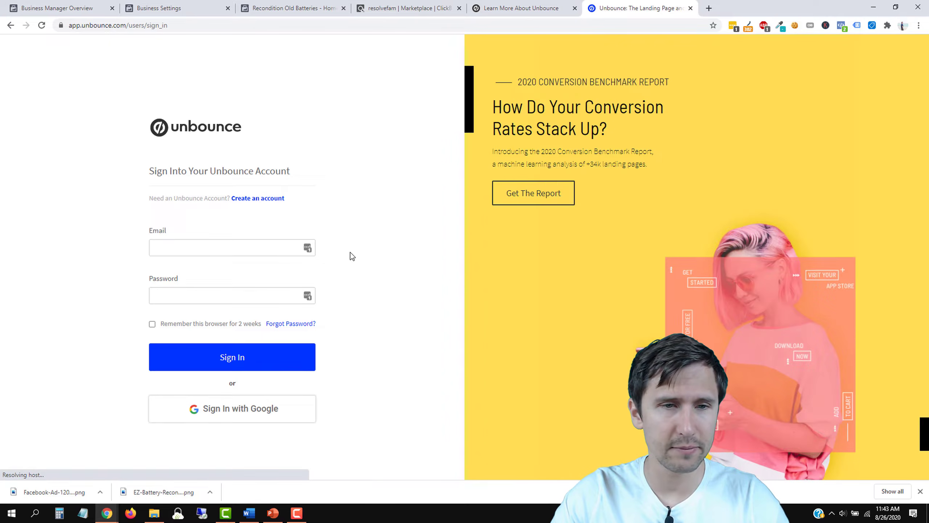
click(160, 358)
Step: Close the Unbounce referral tab, leaving the All Pages dashboard showing
click(544, 8)
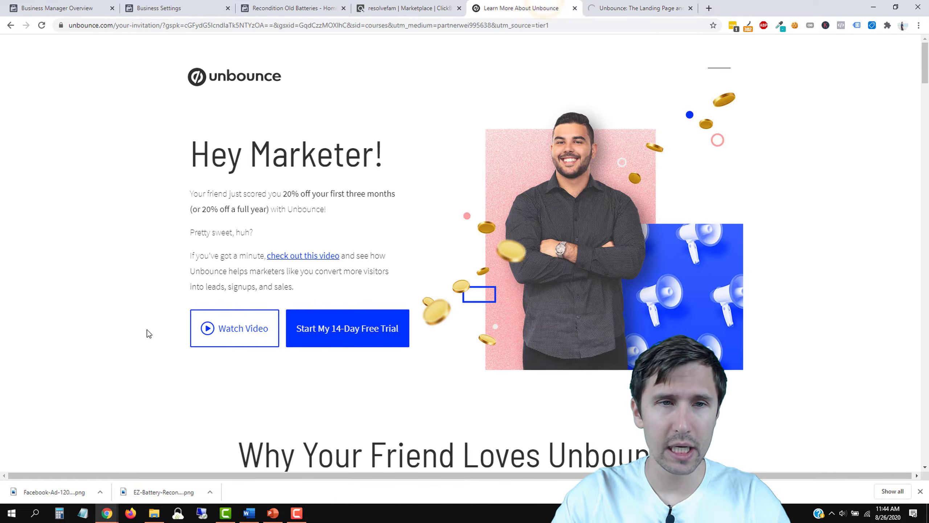
click(249, 513)
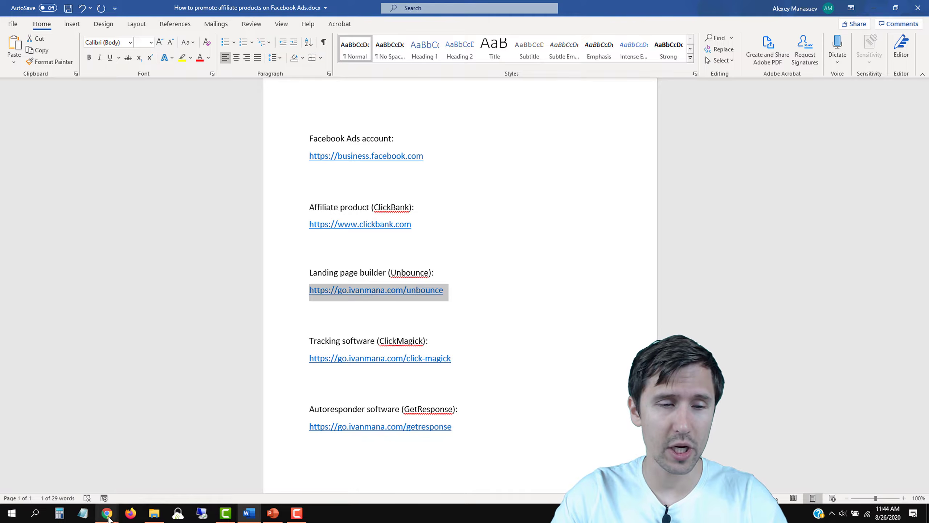
mouse_move(106, 513)
click(140, 476)
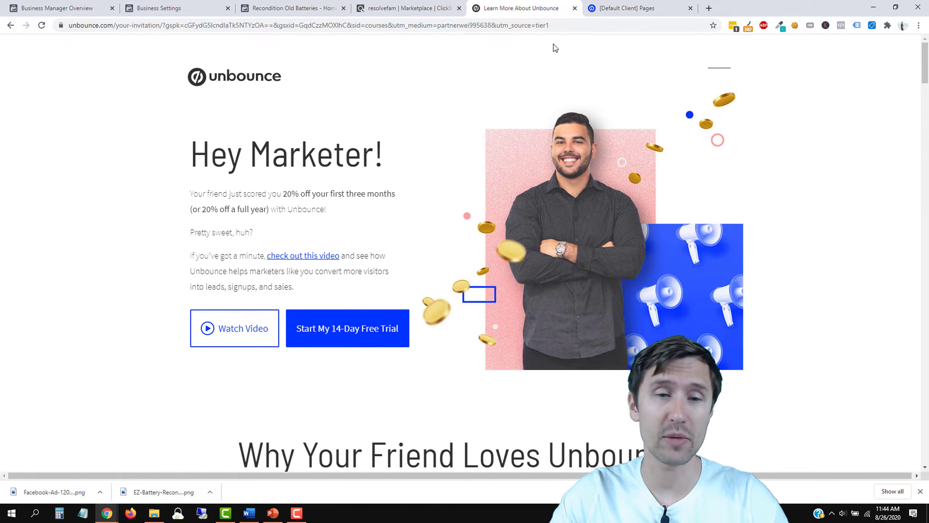
click(574, 9)
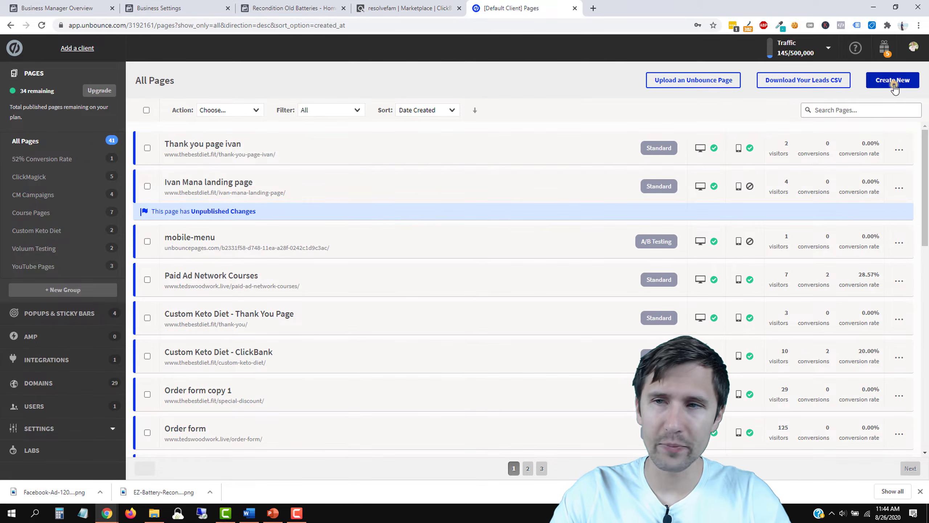
Step: Start a new landing page and browse the template gallery
click(894, 81)
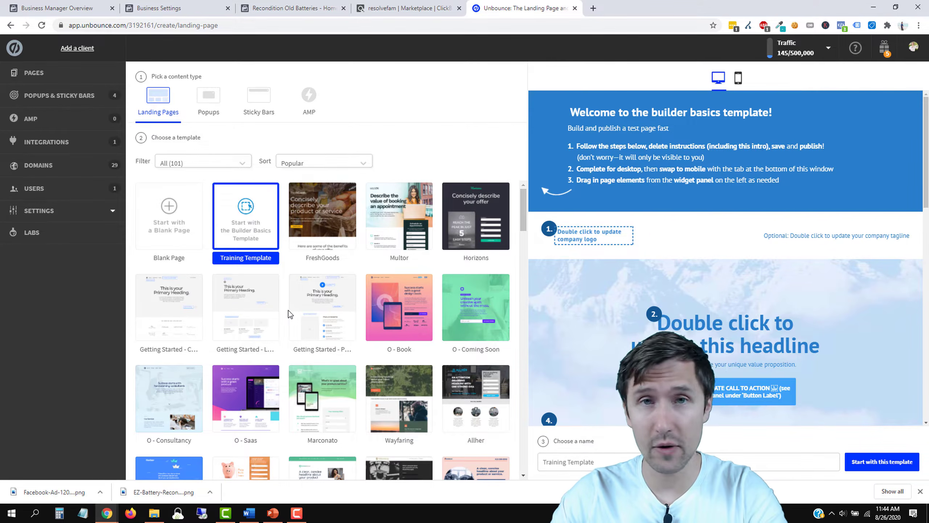
scroll(372, 368, down, 3)
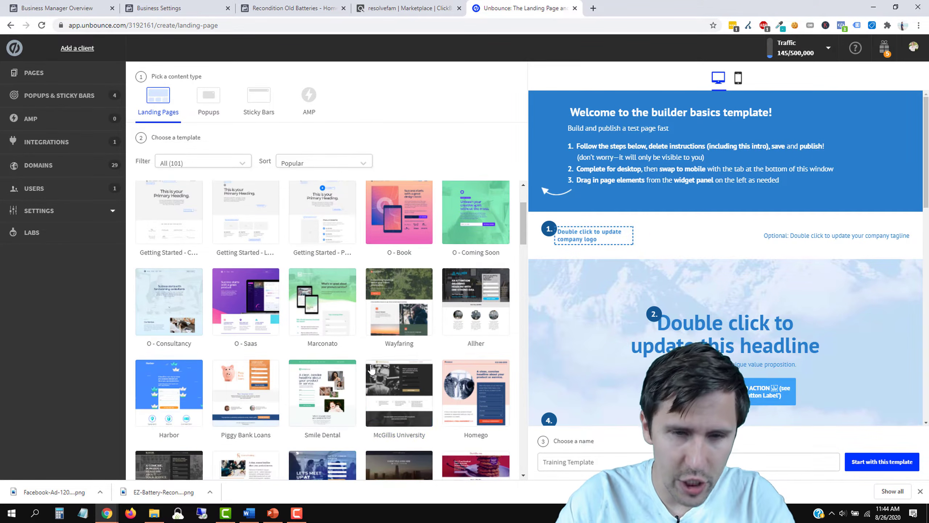
scroll(371, 368, down, 1)
scroll(341, 349, down, 6)
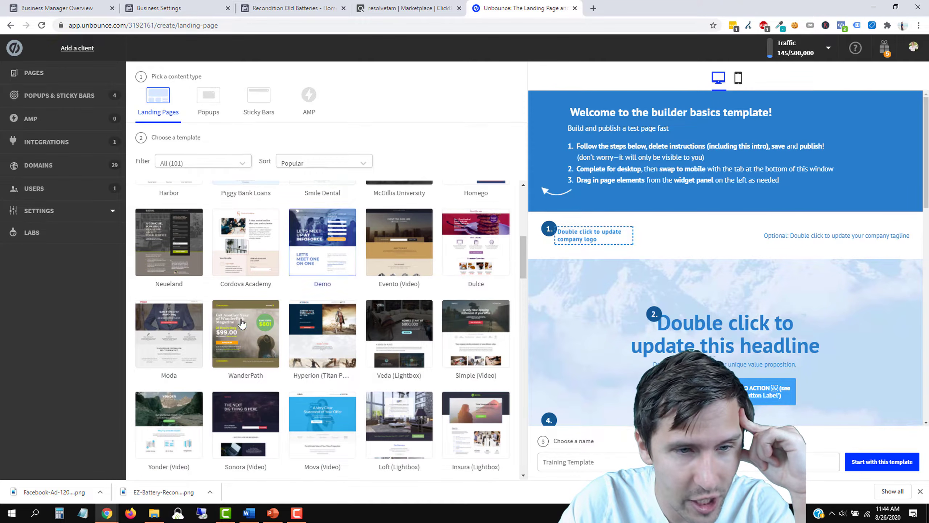
scroll(285, 340, down, 3)
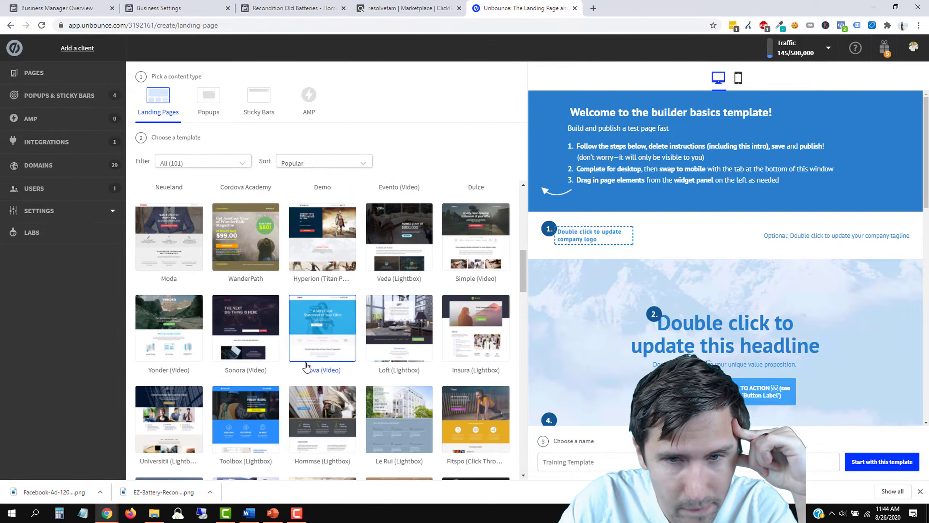
scroll(307, 367, up, 2)
scroll(307, 367, down, 2)
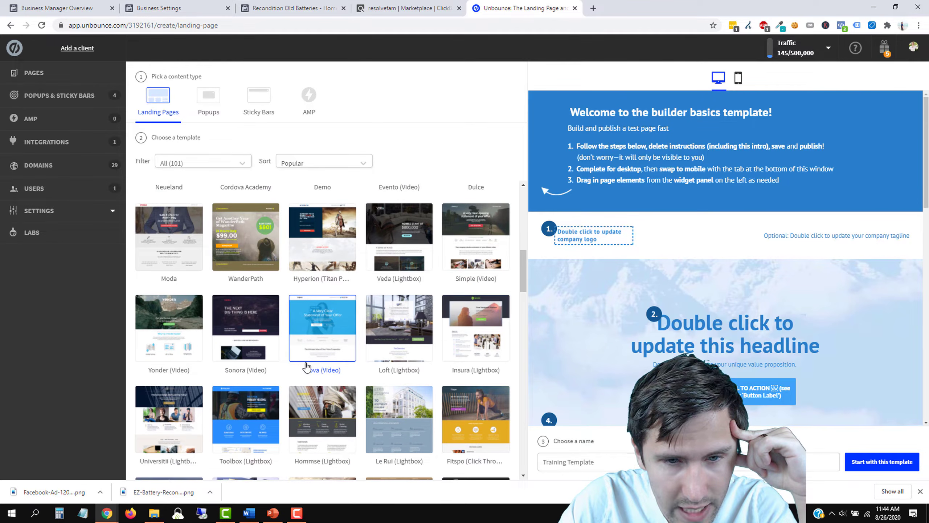
scroll(365, 343, down, 6)
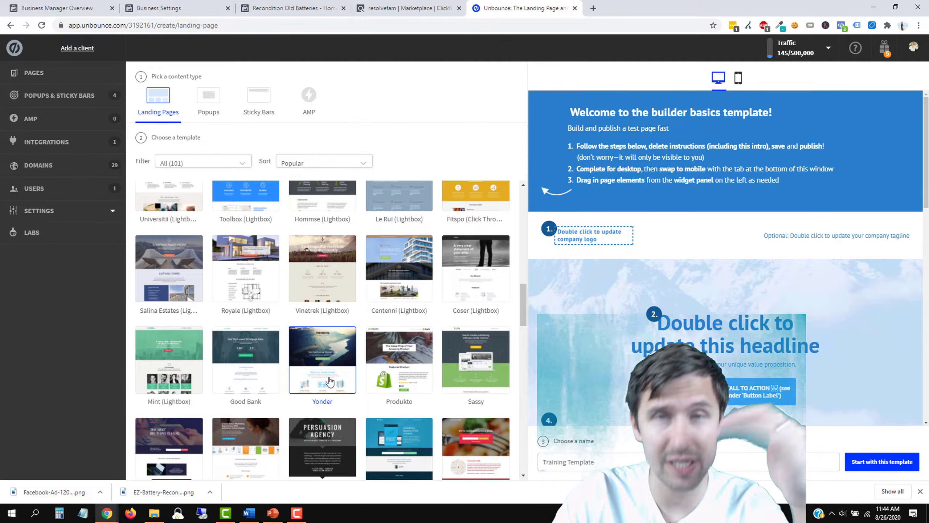
scroll(332, 367, down, 10)
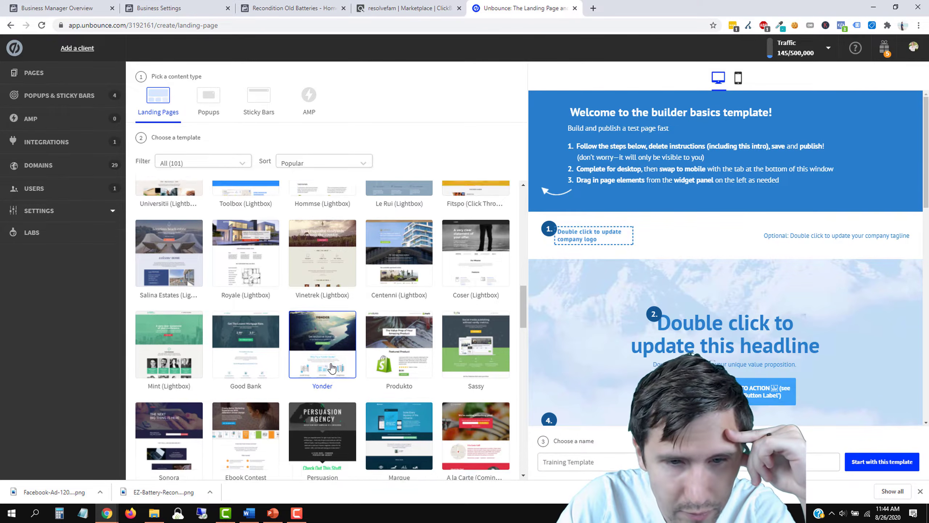
scroll(331, 367, down, 8)
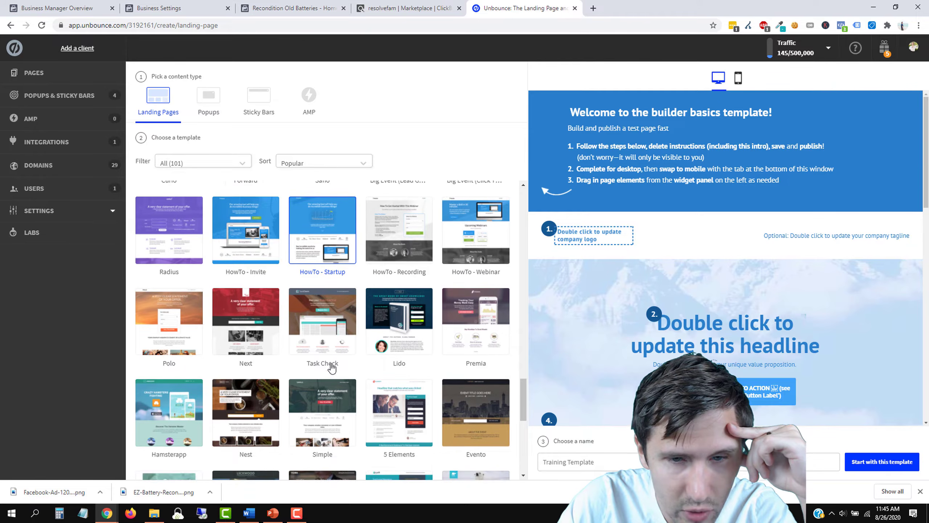
scroll(332, 367, down, 4)
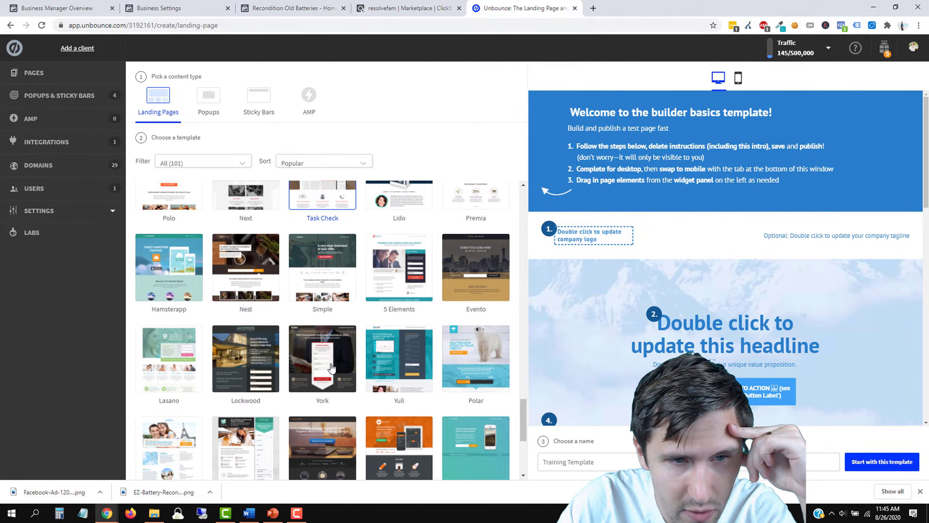
scroll(332, 367, up, 20)
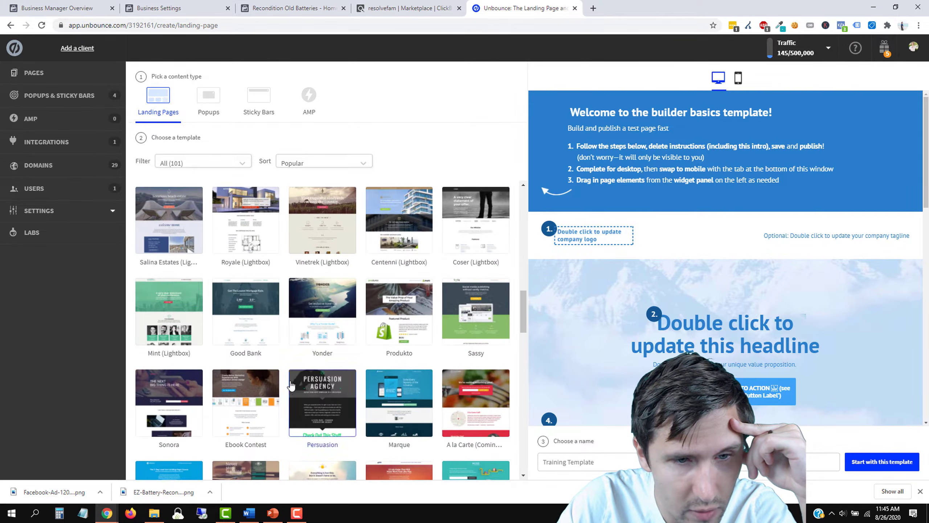
scroll(194, 388, down, 15)
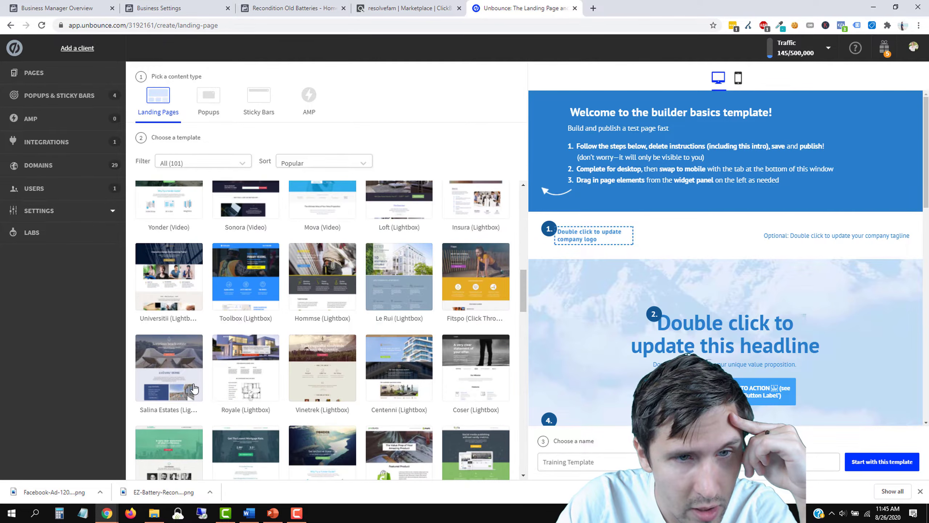
Step: Choose the Moda template, name the page 'EZ Battery Reconditions' and start from it
click(170, 381)
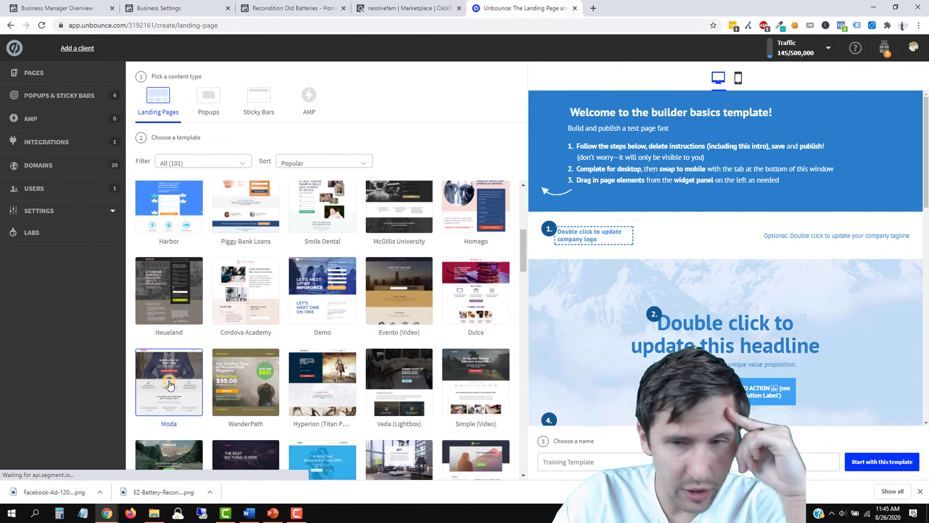
click(556, 458)
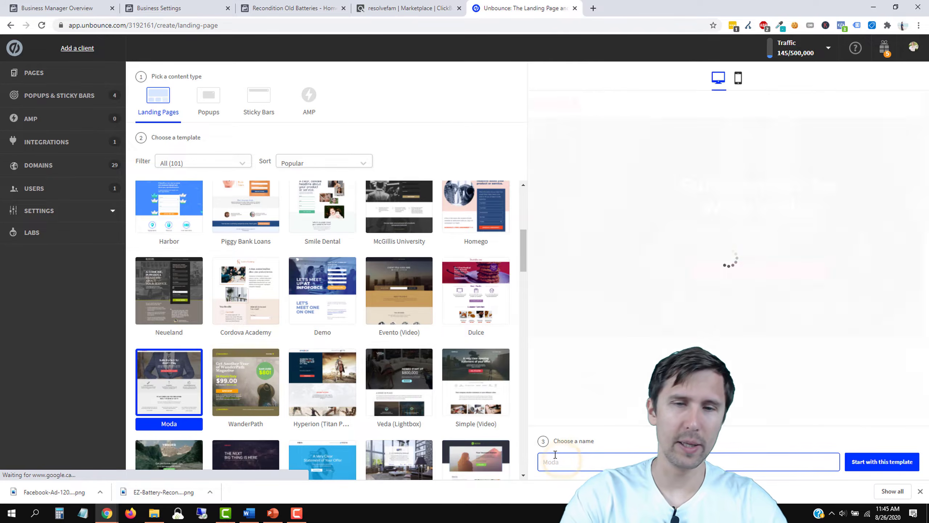
text(EZ Battery Reconditions)
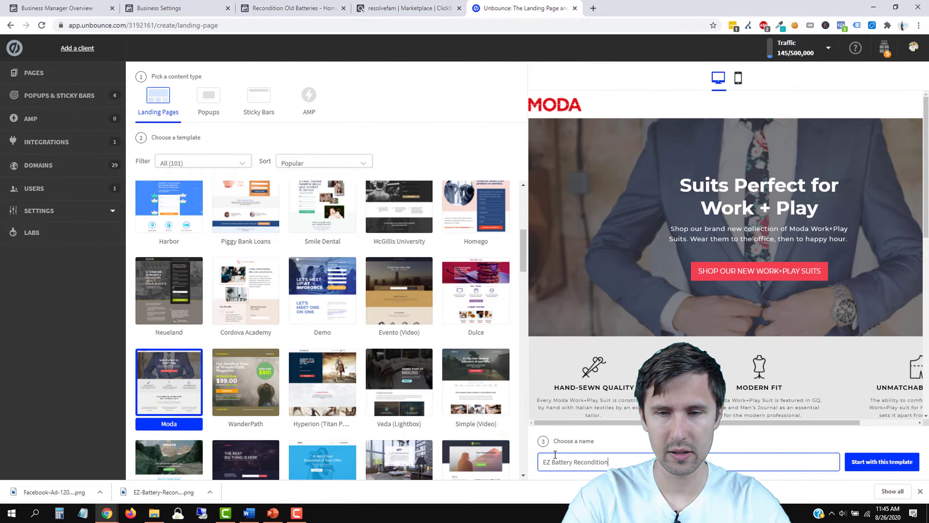
click(874, 462)
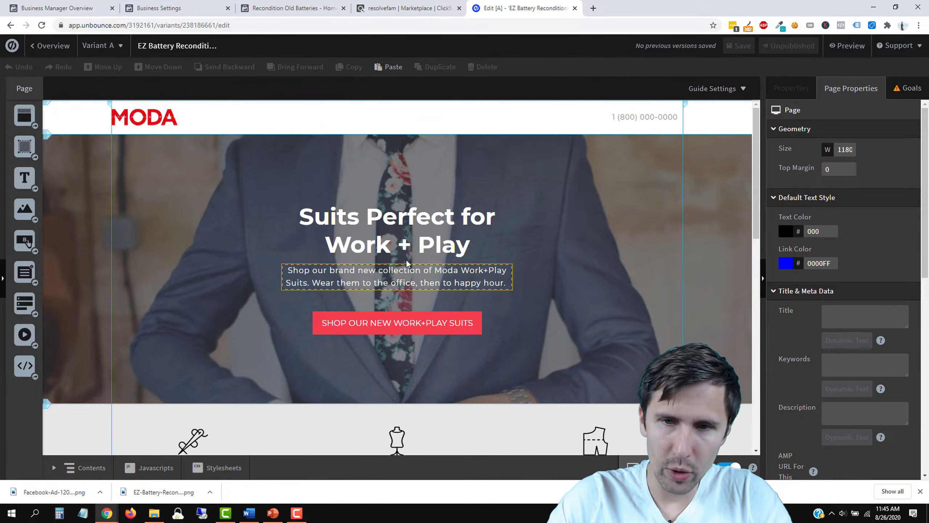
Step: Delete the MODA footer, Combine Form + Function and testimonials sections
scroll(409, 274, down, 20)
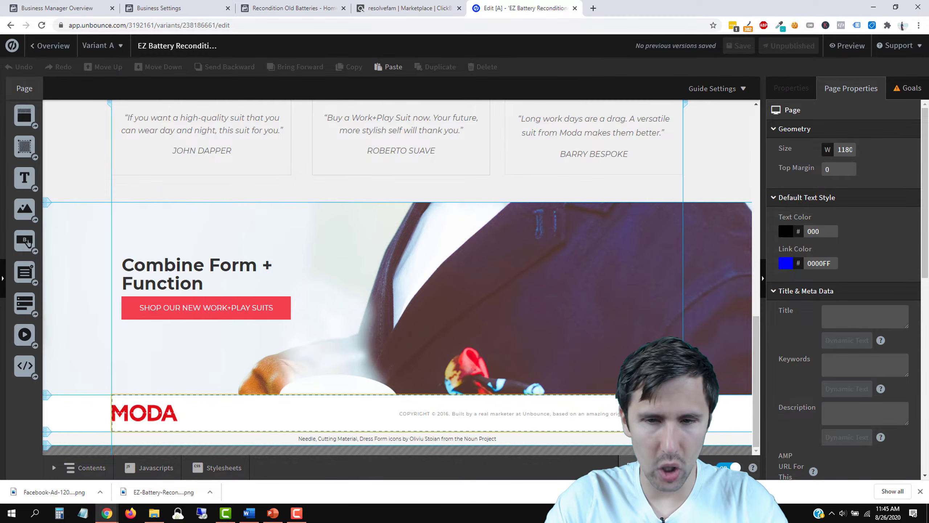
click(636, 422)
key(Delete)
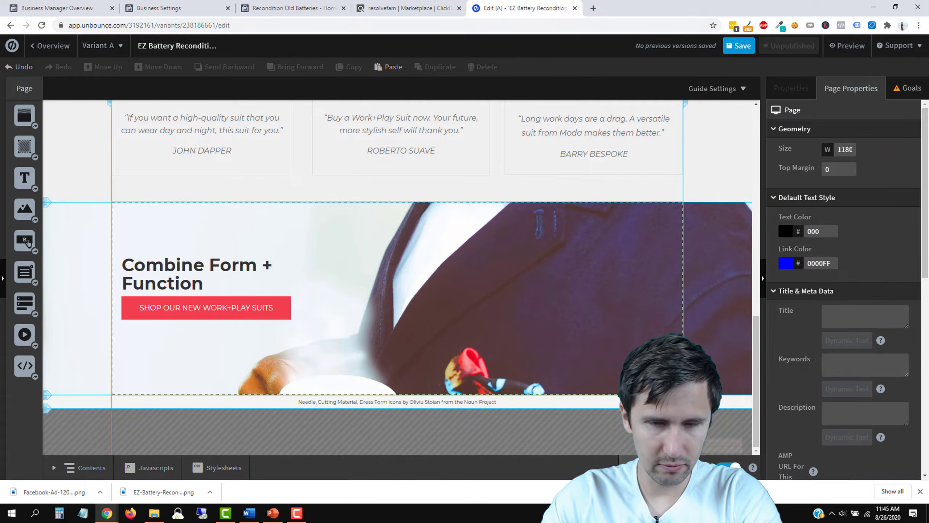
click(632, 289)
key(Delete)
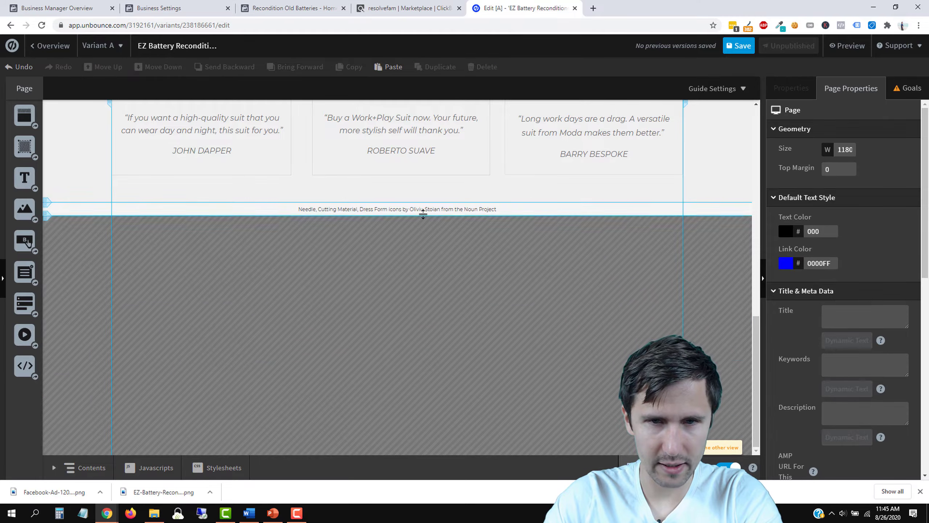
scroll(547, 303, up, 5)
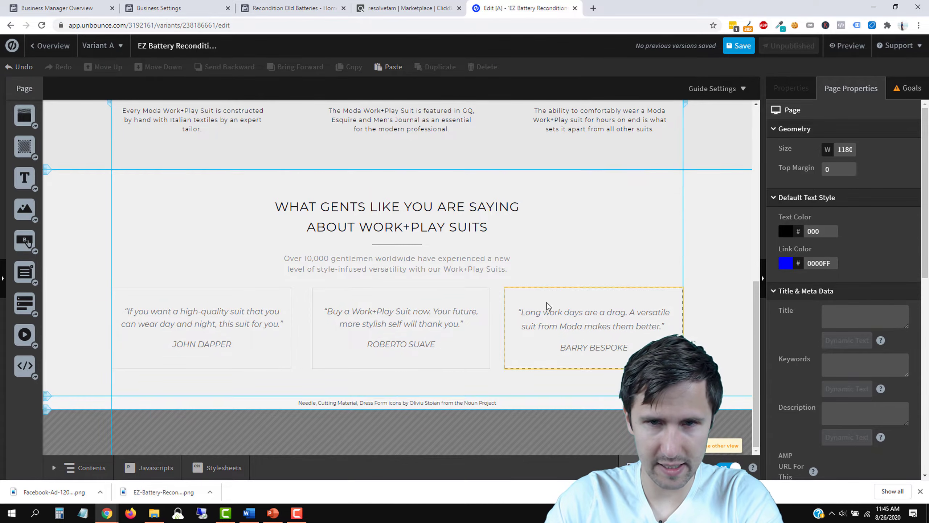
click(648, 214)
key(Delete)
Step: Make the features section taller and nudge the MODA logo to the right
scroll(601, 285, up, 7)
scroll(592, 324, down, 2)
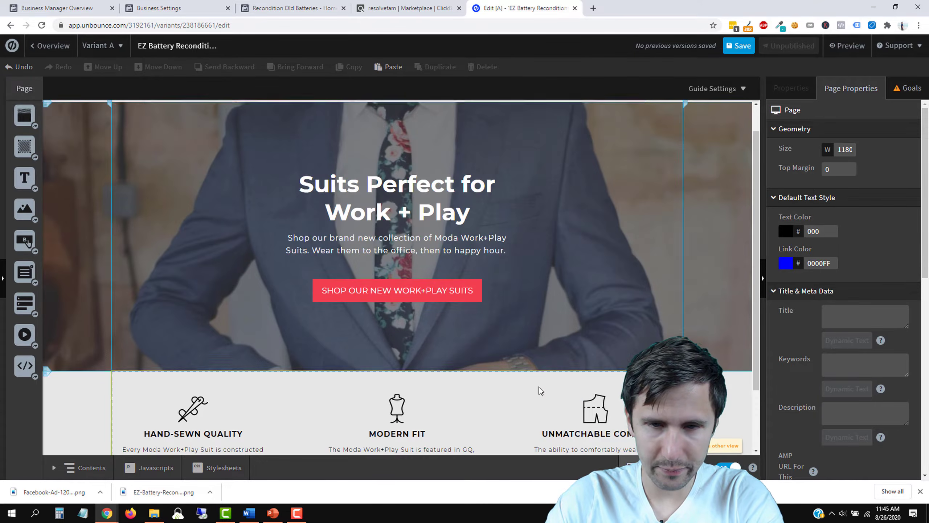
click(517, 315)
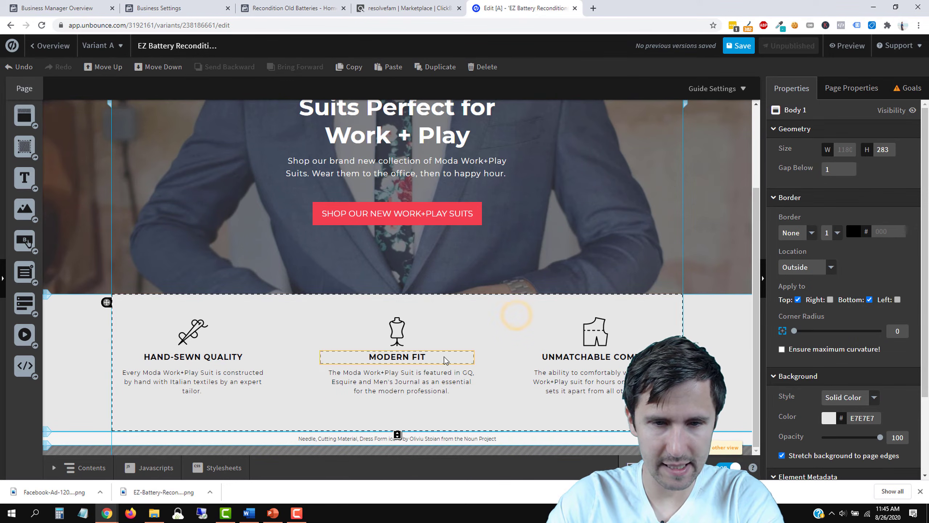
drag(397, 435, 399, 463)
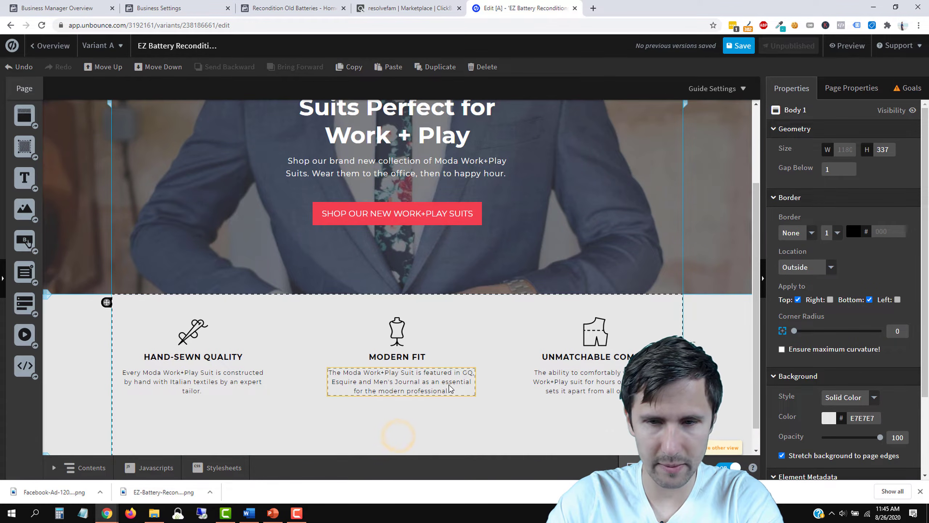
scroll(454, 381, down, 1)
scroll(457, 378, up, 4)
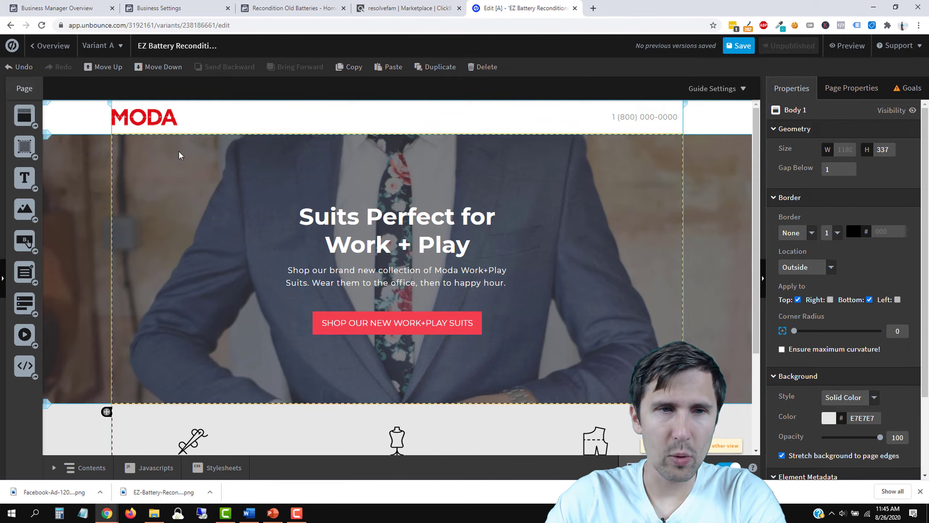
mouse_move(139, 115)
mouse_down()
mouse_move(154, 118)
mouse_move(147, 116)
mouse_up()
click(247, 220)
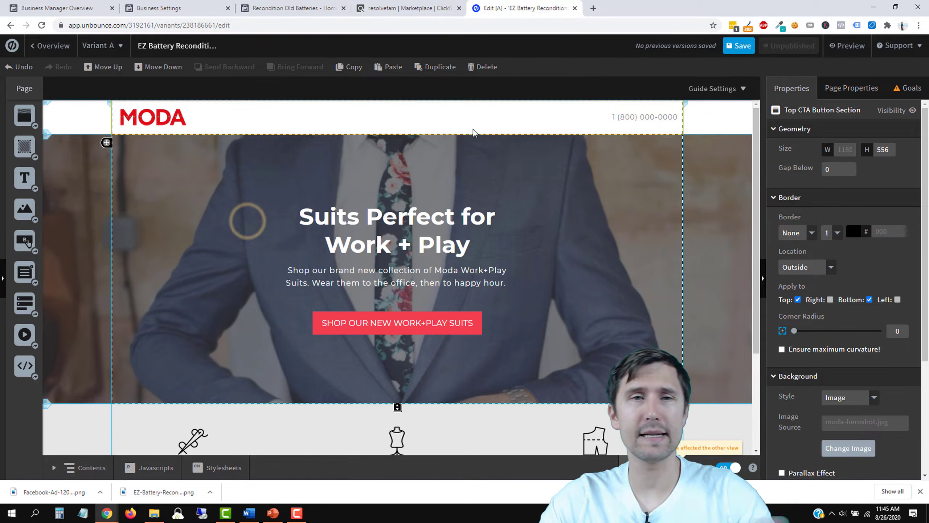
Step: Open the battery course's vendor sales page from ClickBank, scroll it and dismiss the exit popup
click(312, 8)
click(366, 8)
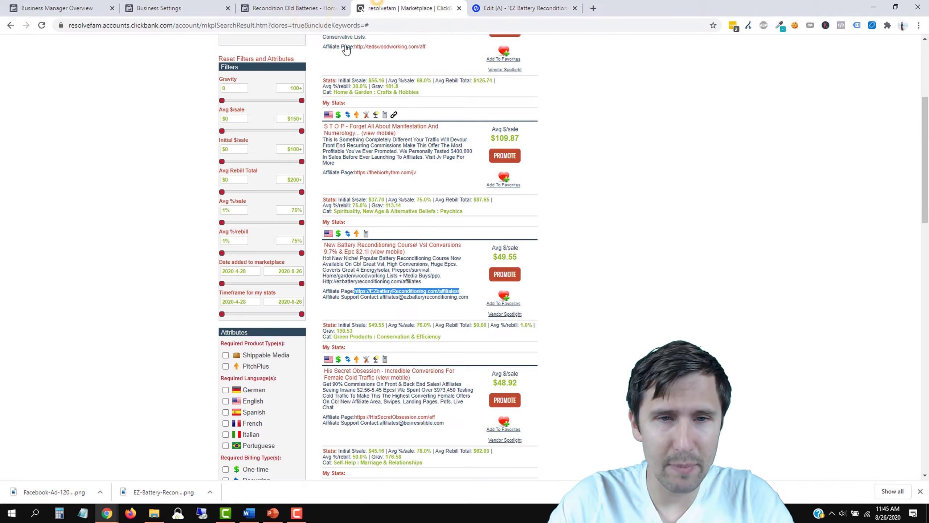
click(372, 245)
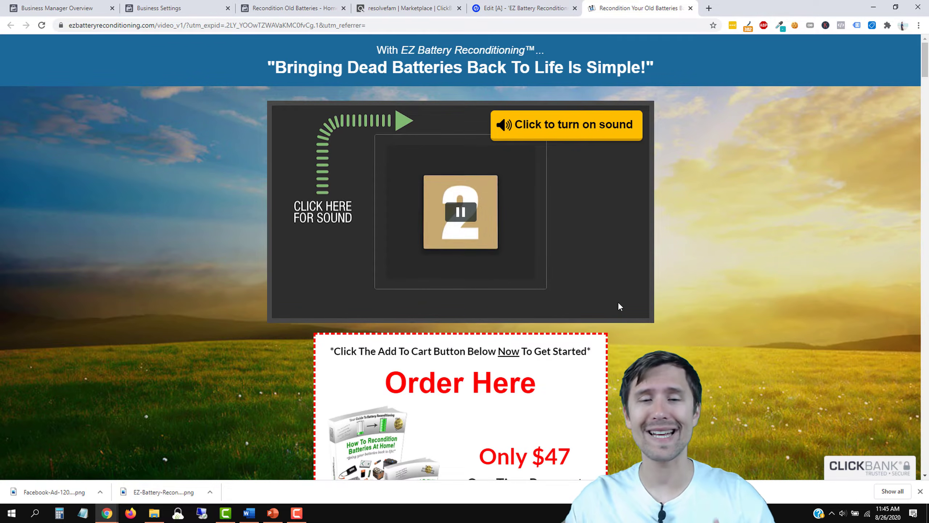
scroll(611, 322, down, 4)
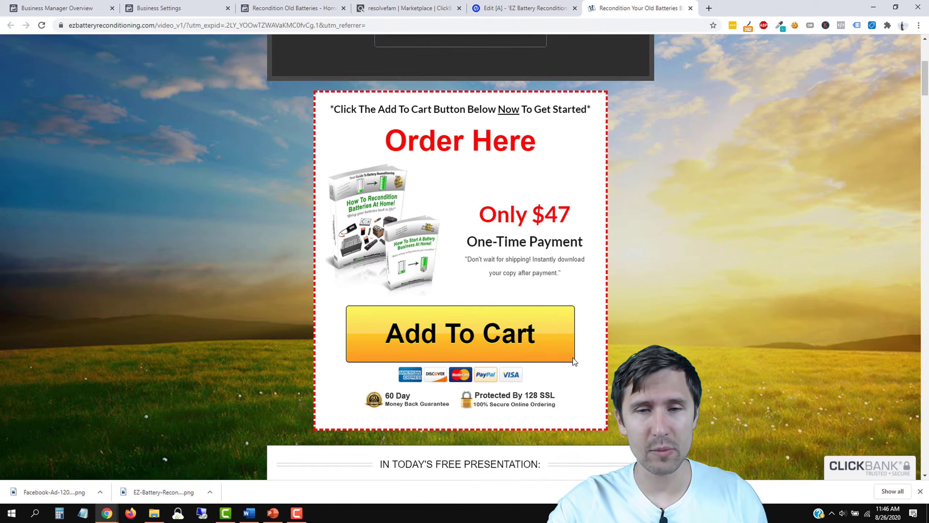
scroll(471, 193, down, 4)
scroll(464, 335, down, 3)
scroll(466, 340, up, 9)
scroll(664, 216, up, 3)
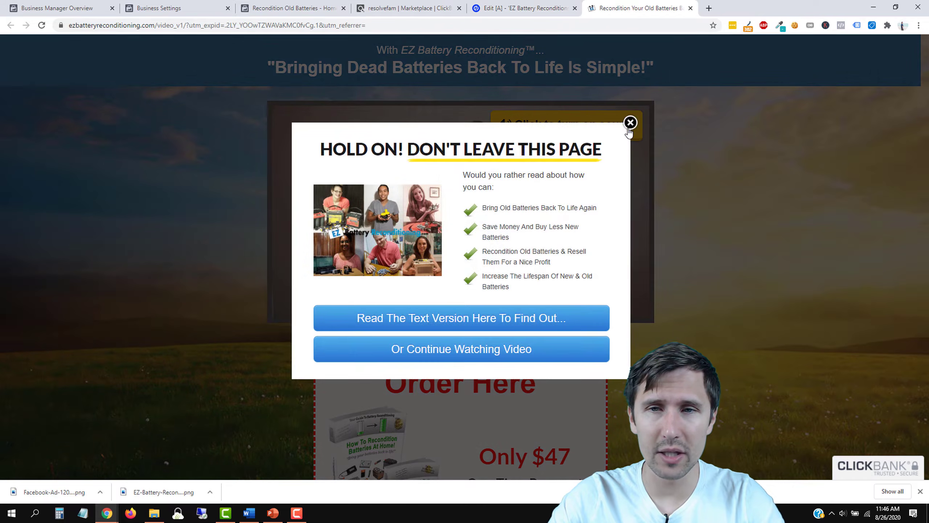
click(628, 124)
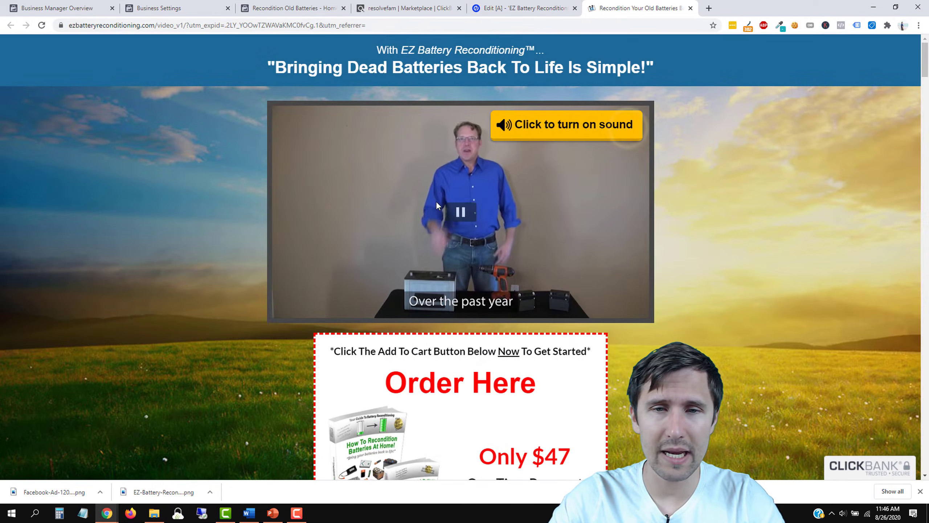
click(509, 5)
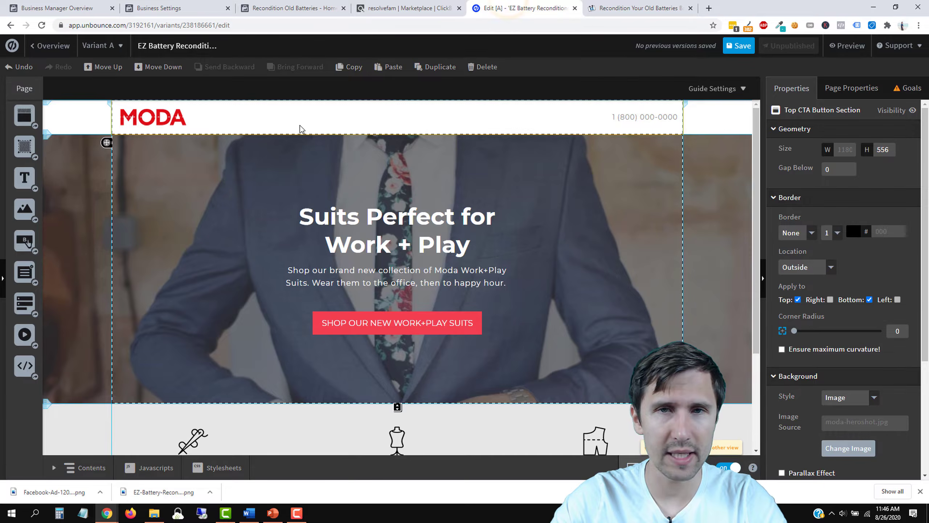
click(622, 8)
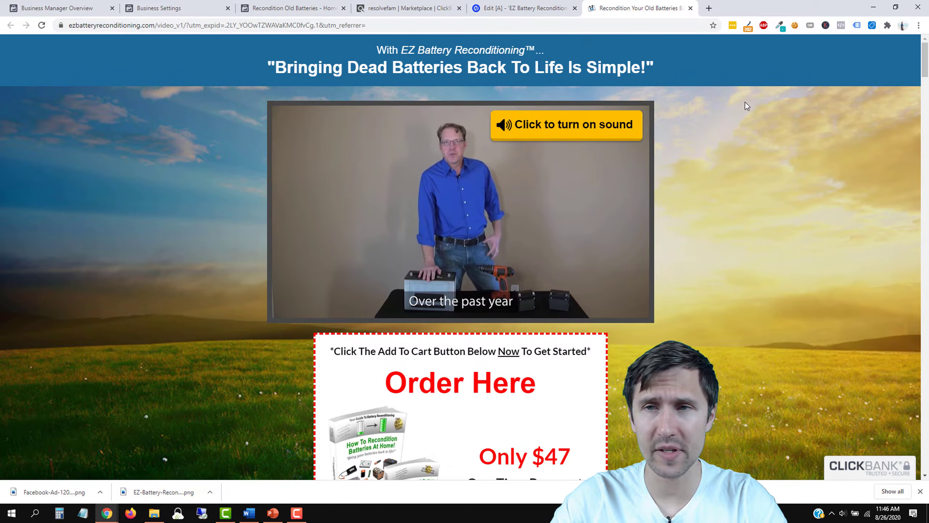
mouse_move(777, 28)
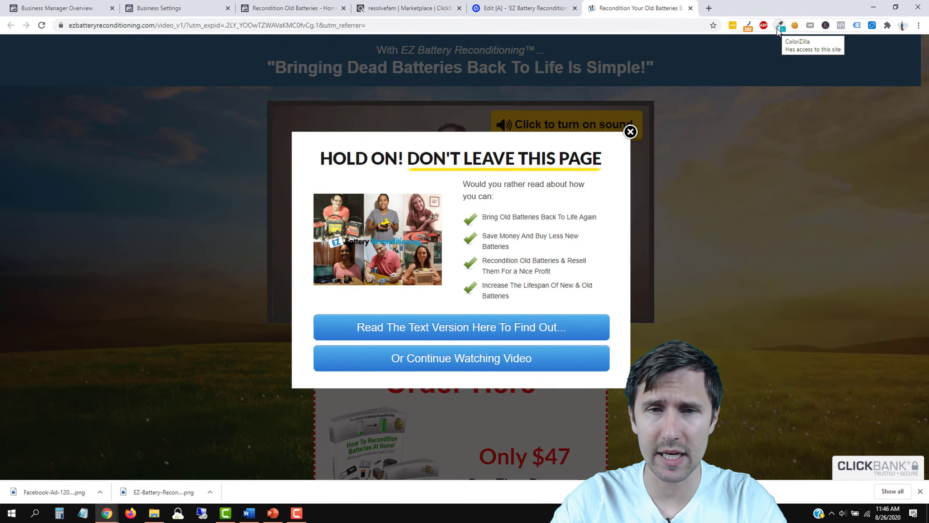
Step: Set the header section background to #1C6997, sampled from the sales page header
click(638, 130)
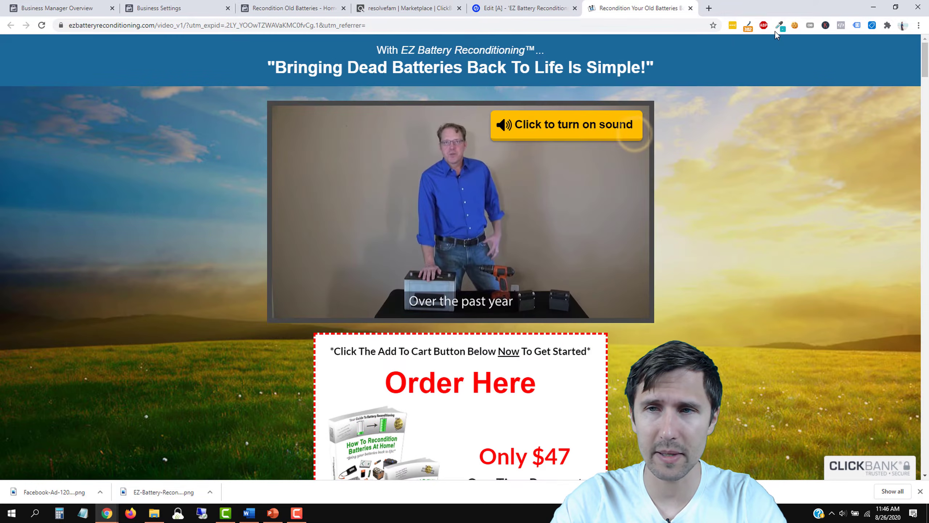
click(780, 26)
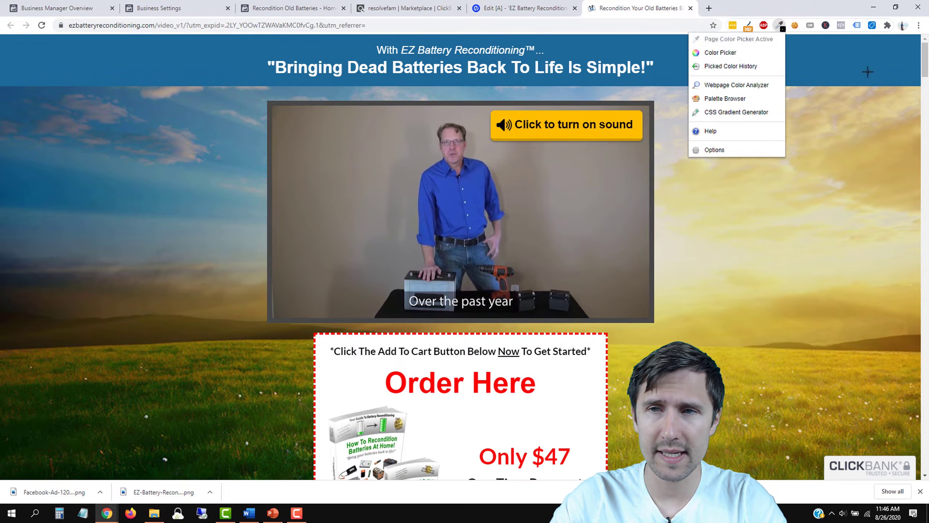
click(812, 83)
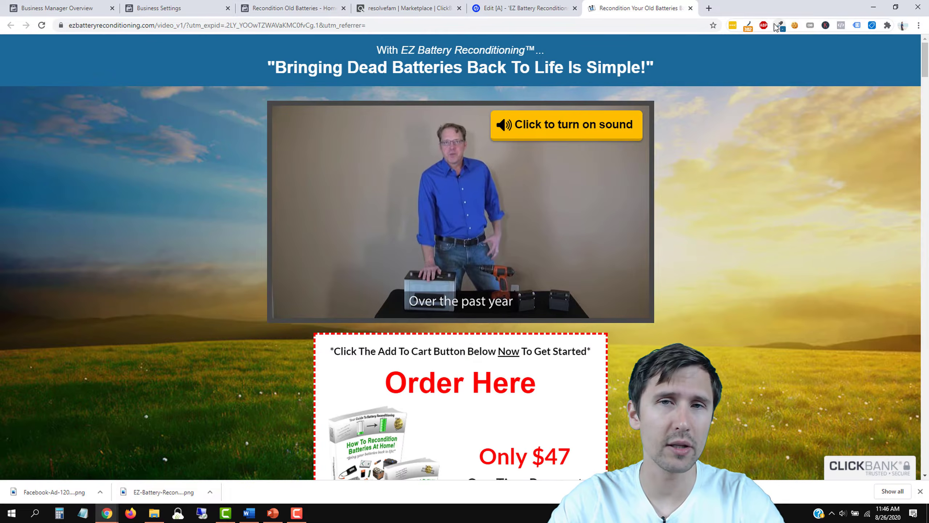
click(563, 5)
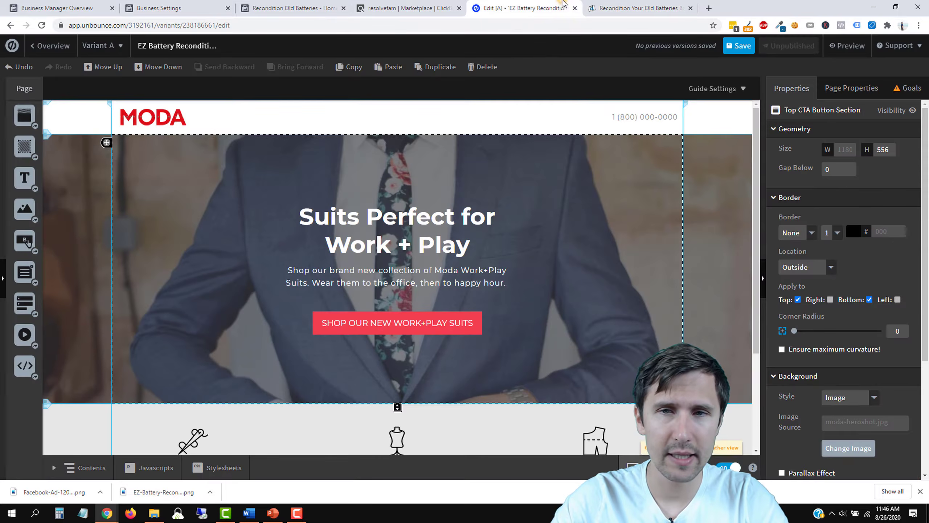
click(645, 116)
key(Escape)
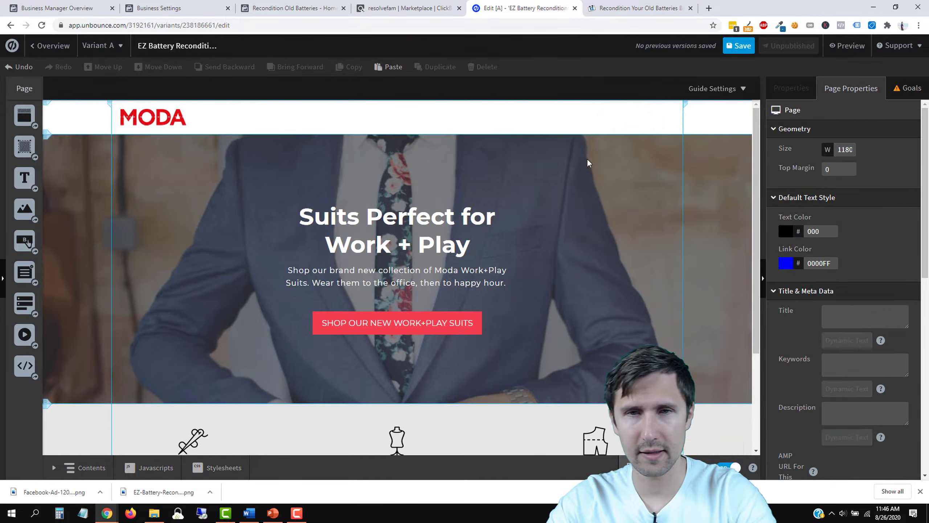
click(492, 113)
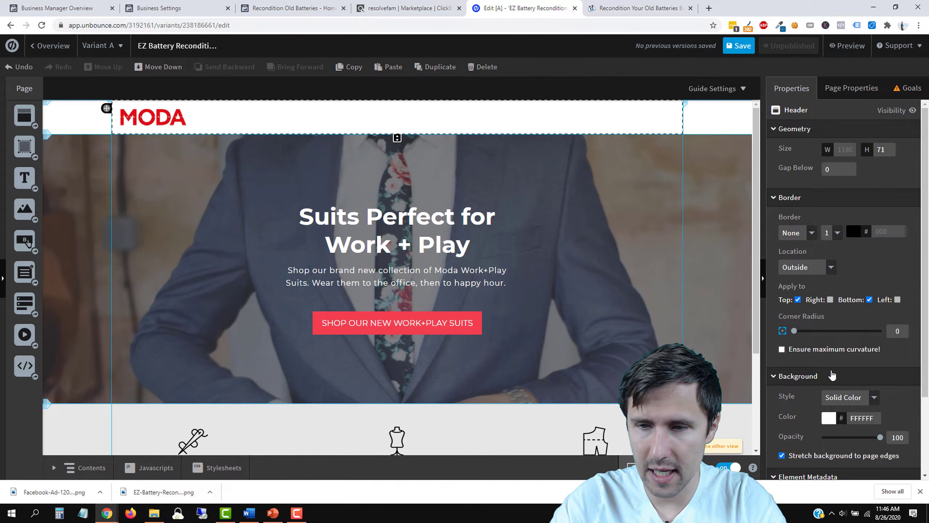
click(864, 418)
key(ctrl+v)
click(851, 419)
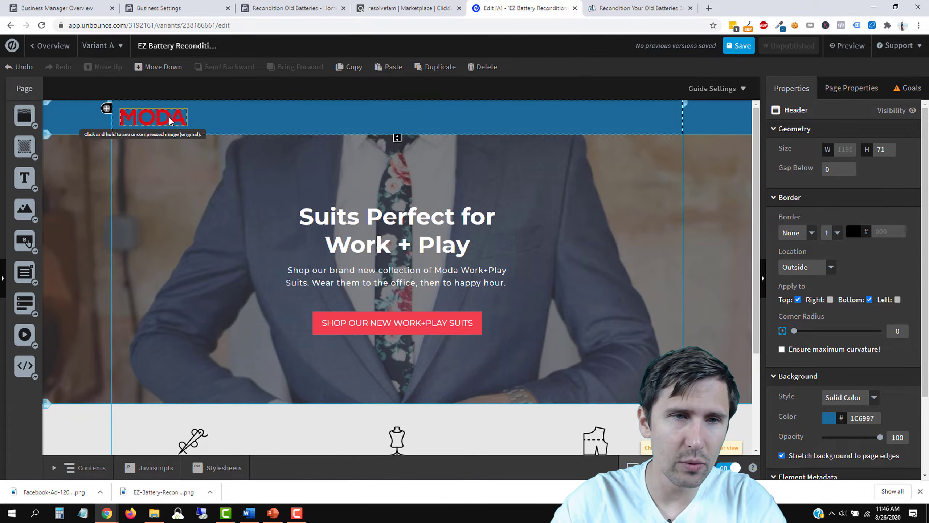
Step: Select the MODA logo in the header for removal
click(158, 118)
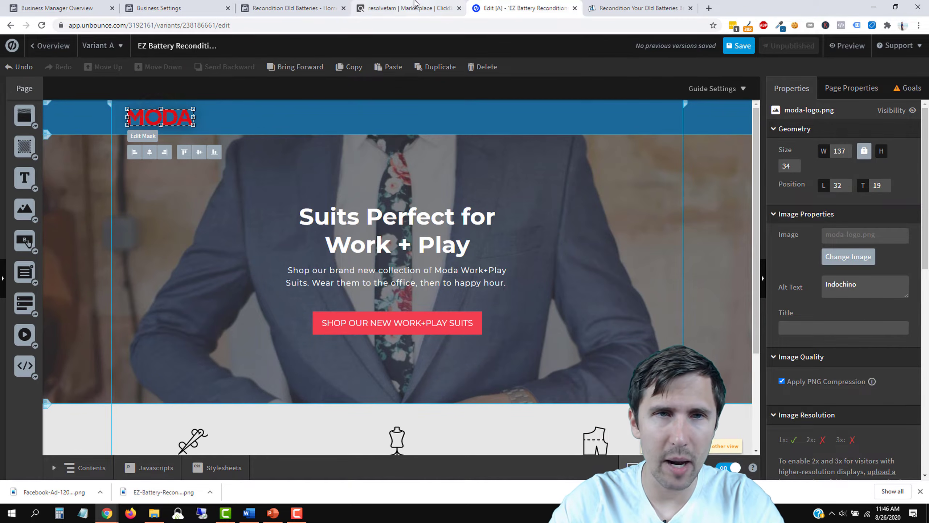
click(279, 5)
click(406, 8)
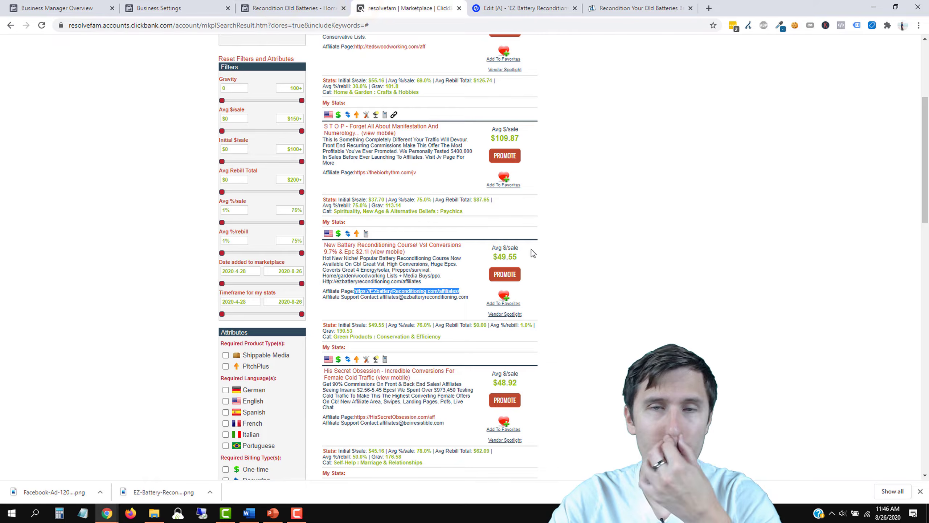
click(542, 5)
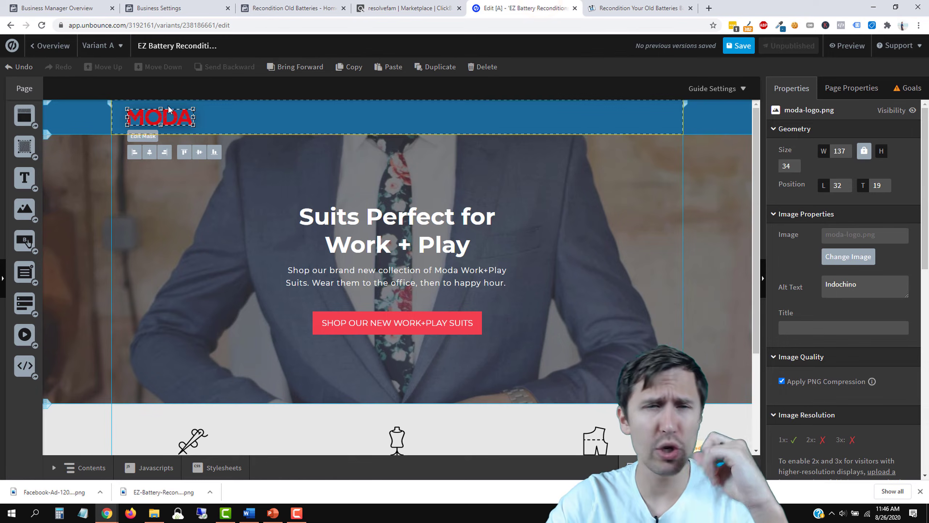
Step: Delete the MODA logo and add a white 'EZ Battery Reconditioning' text box to the header
key(Delete)
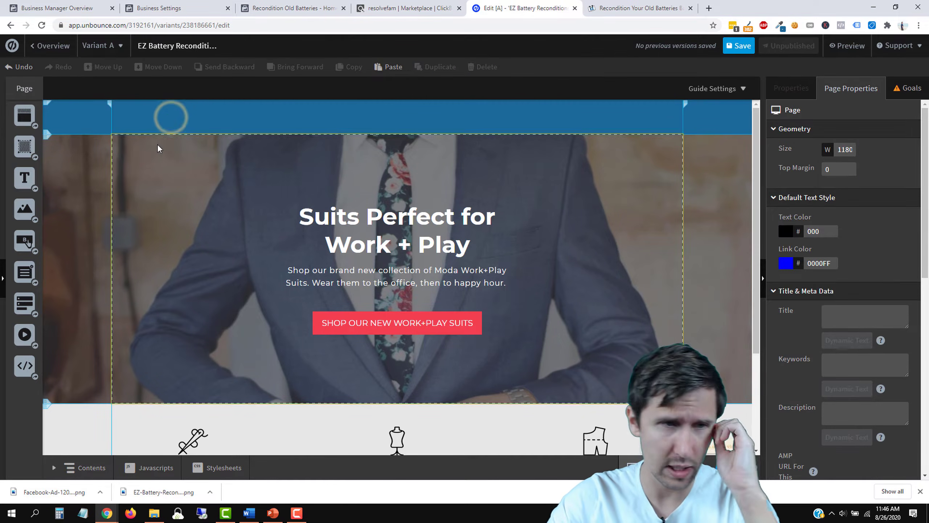
drag(25, 178, 174, 121)
double_click(174, 118)
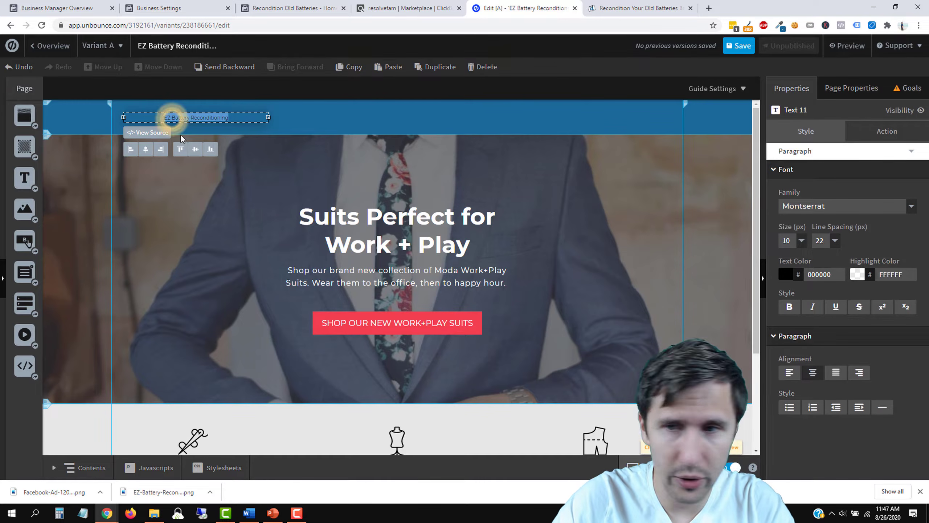
click(783, 275)
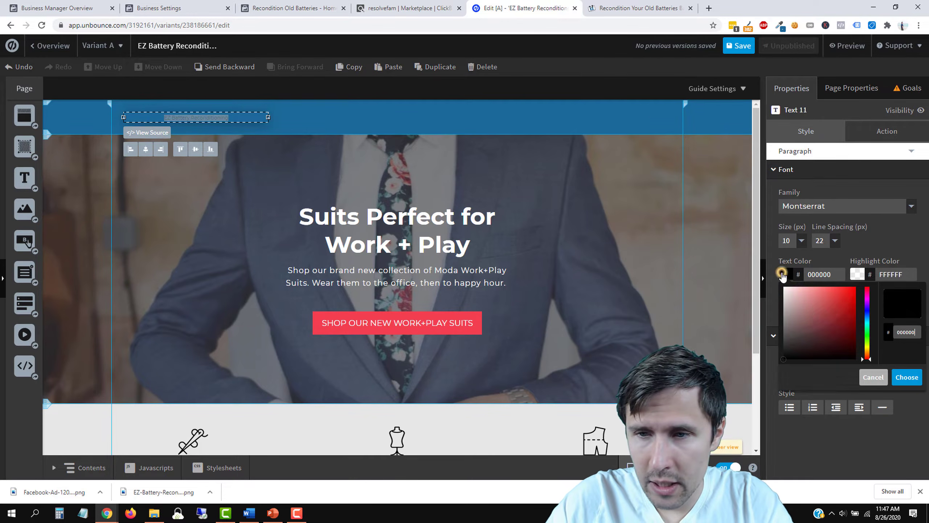
click(821, 313)
click(908, 377)
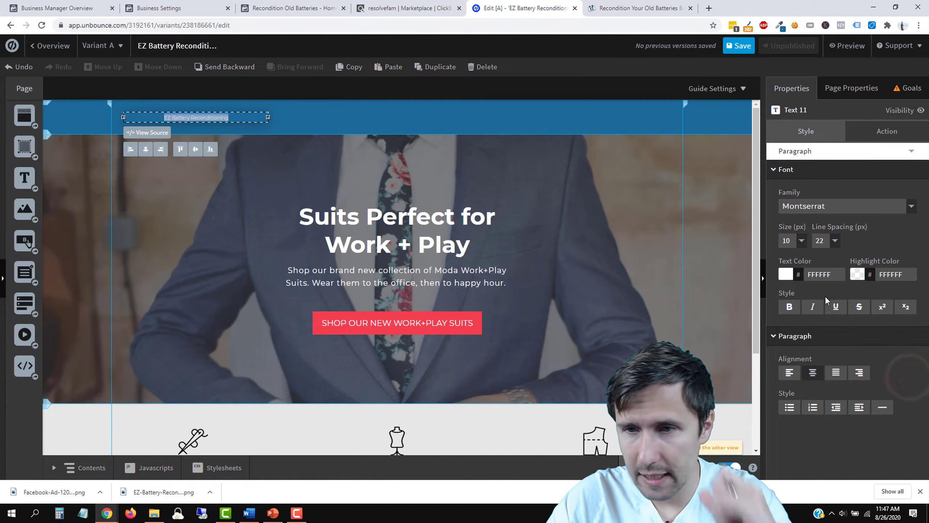
Step: Set the header title's text size to 22 px
click(801, 241)
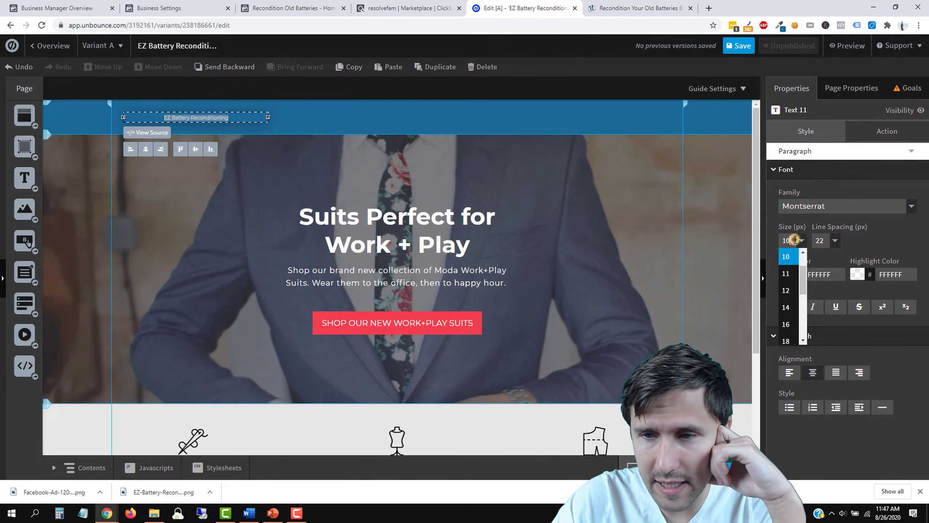
click(786, 330)
click(398, 165)
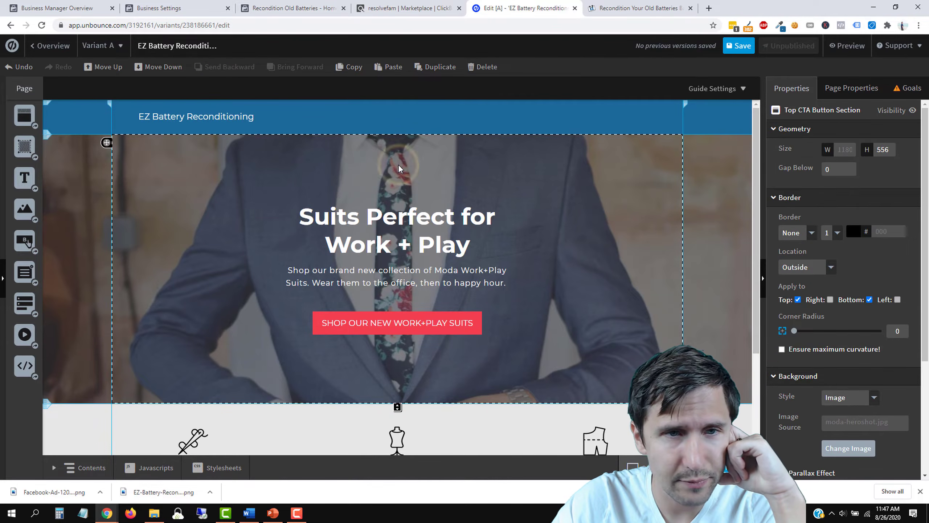
click(205, 116)
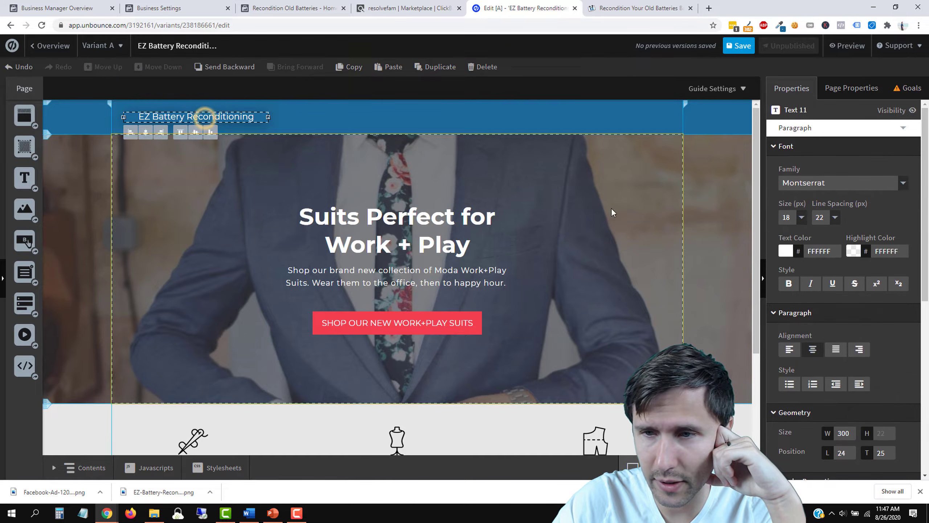
click(800, 217)
click(787, 267)
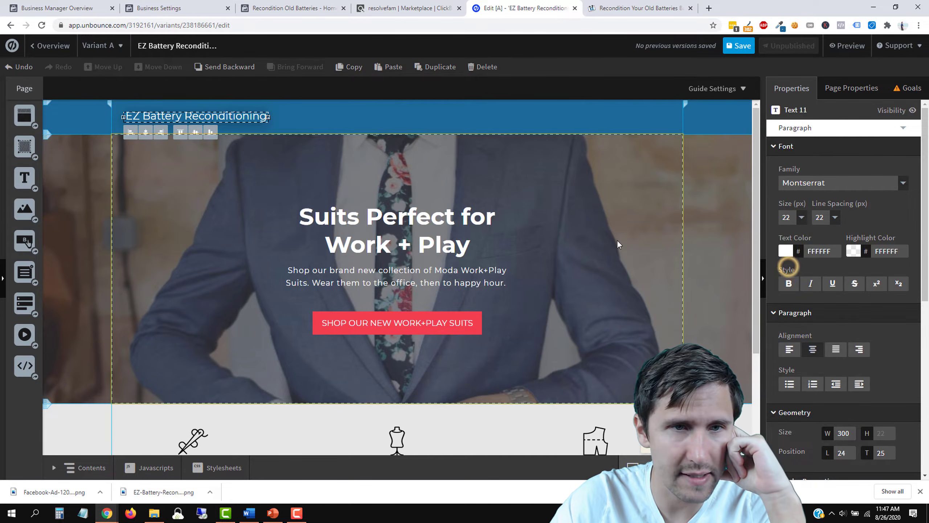
click(271, 184)
click(222, 118)
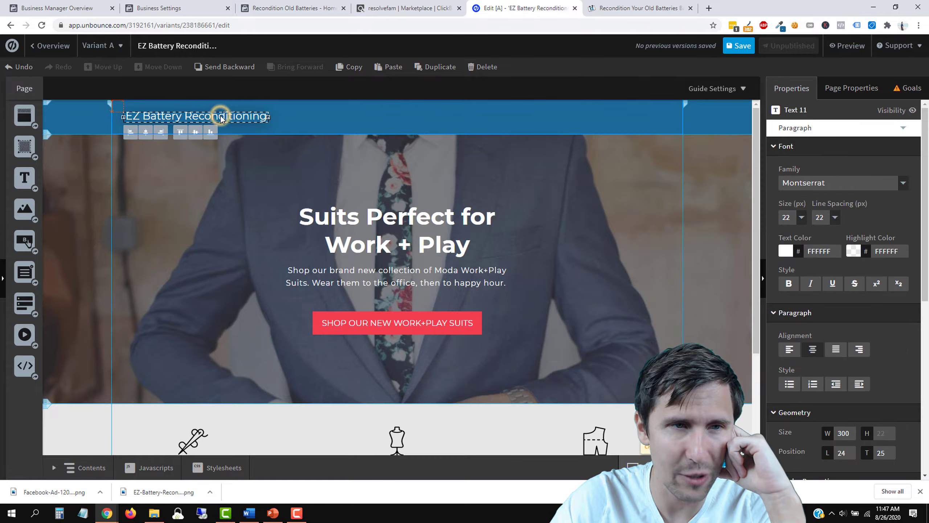
click(201, 203)
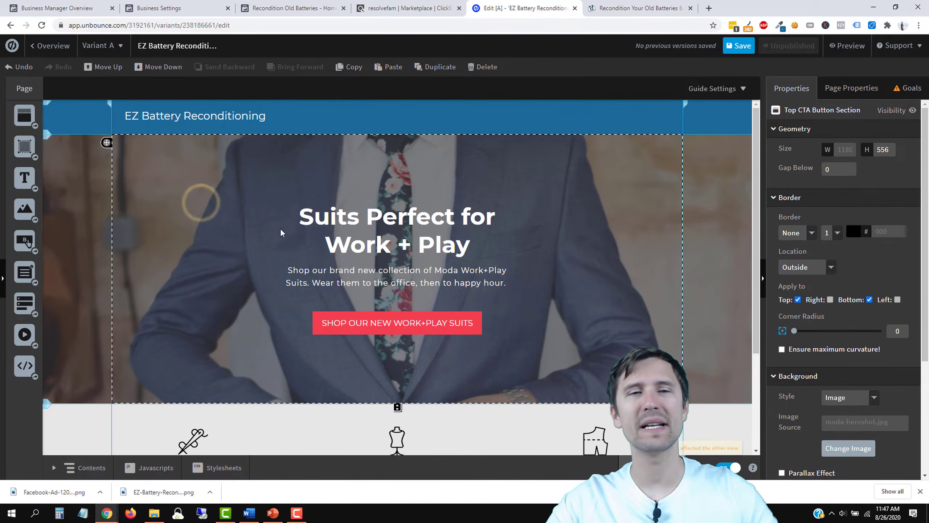
Step: Make the title bold and widen its box so it fits on one line
click(659, 4)
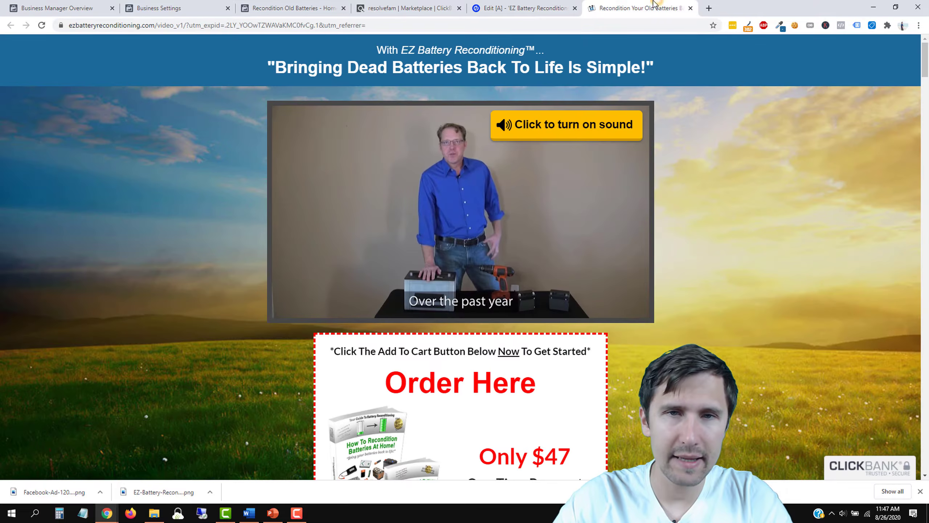
click(549, 3)
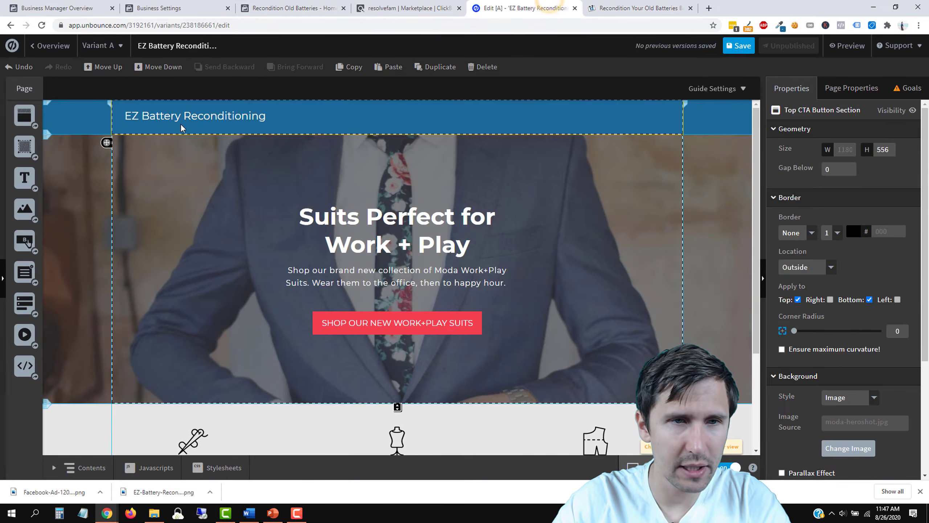
double_click(202, 121)
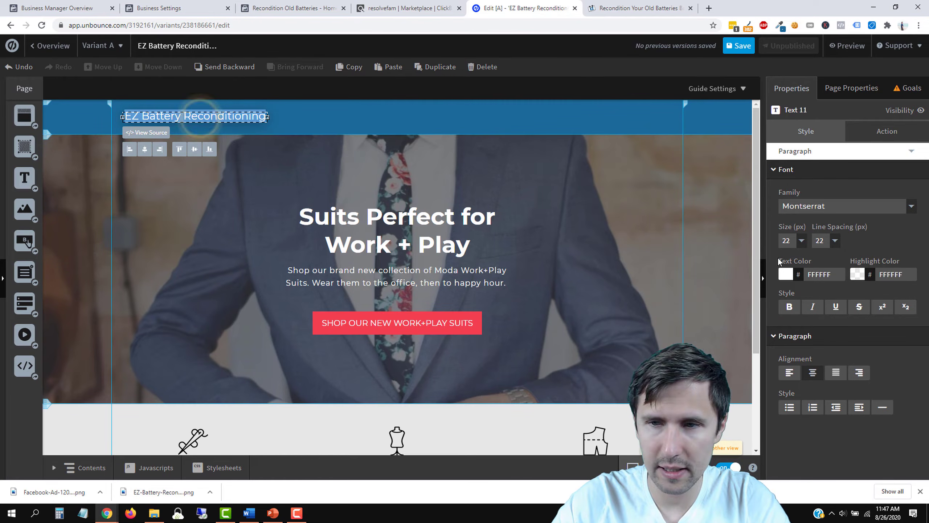
click(789, 308)
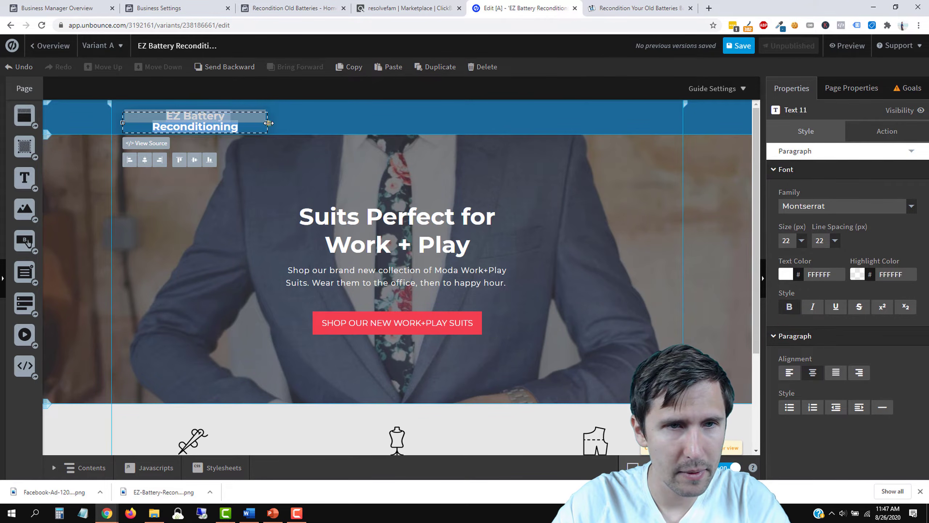
drag(269, 123, 281, 124)
click(259, 201)
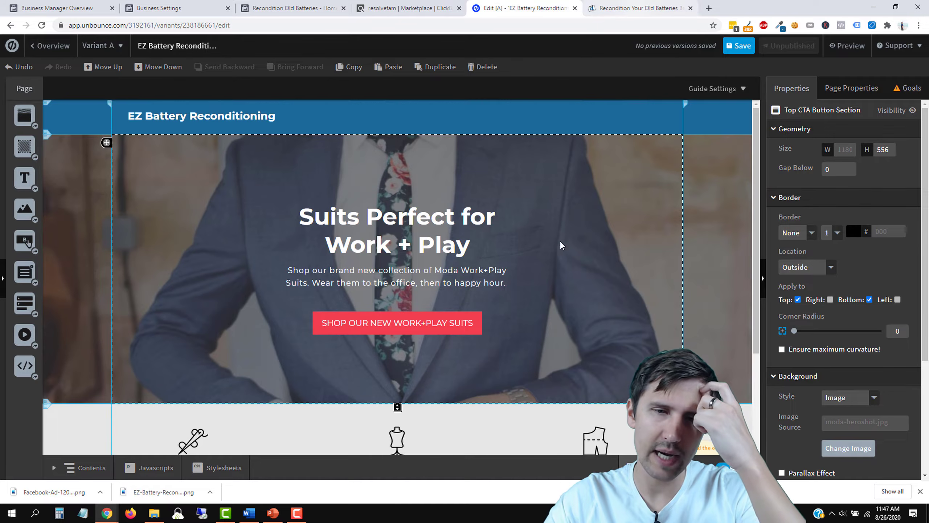
Step: Drag the hero section's bottom edge down so its height grows from 556 to 768 px
scroll(553, 293, down, 3)
drag(398, 309, 398, 412)
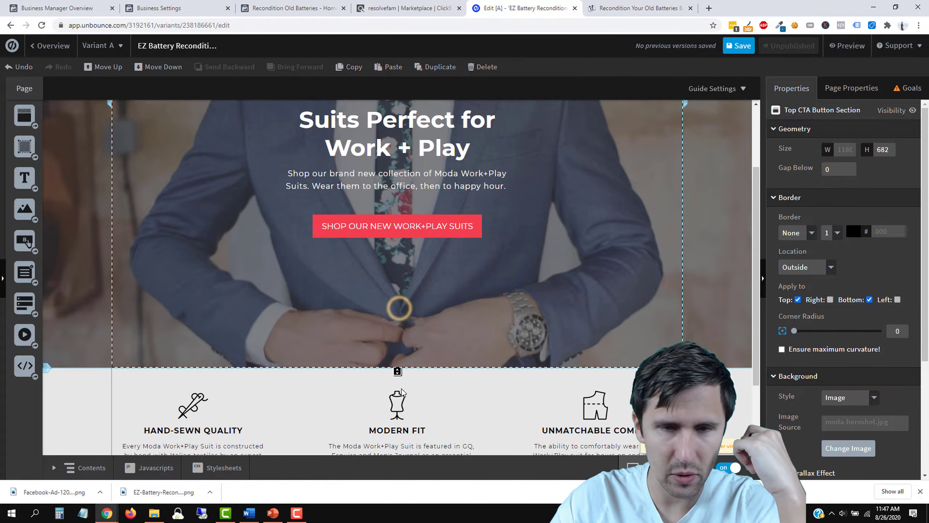
scroll(552, 298, up, 3)
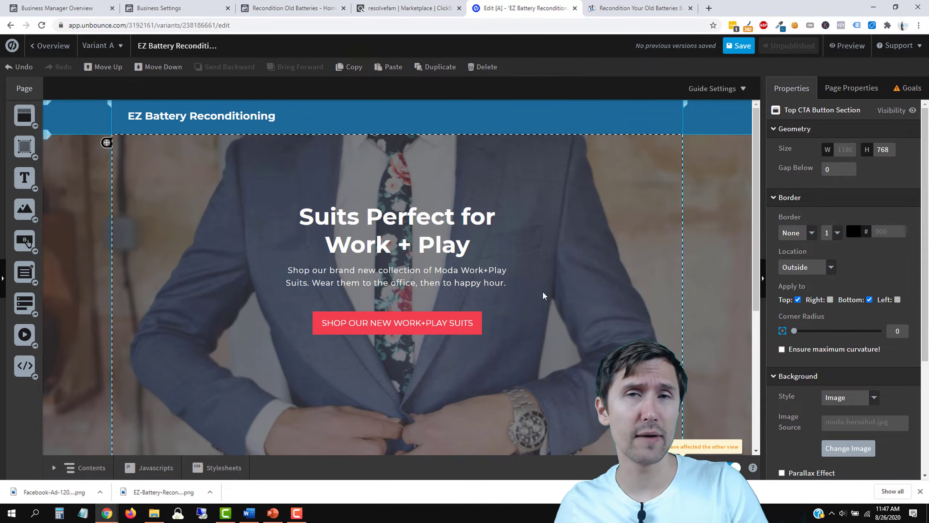
Step: Glance at the vendor's sales page, dismiss its exit popup, and return to the Unbounce editor
click(637, 7)
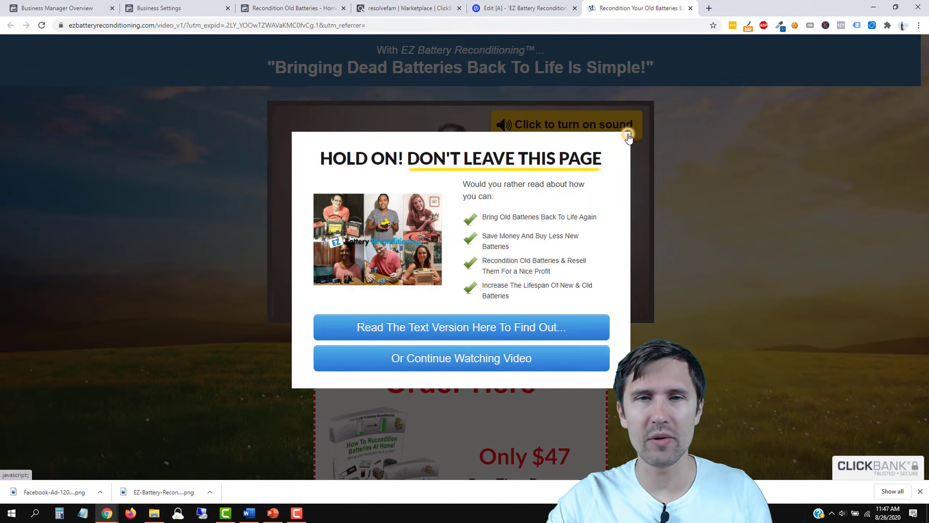
click(630, 133)
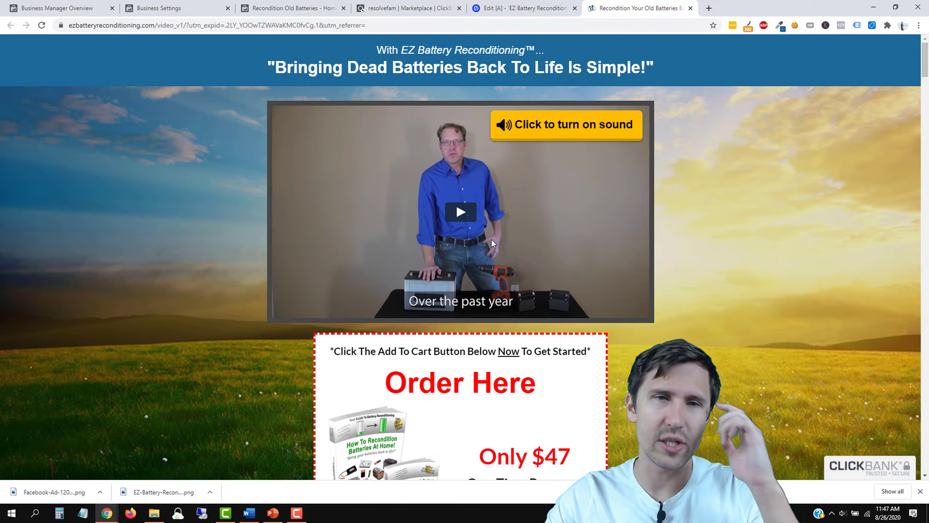
click(523, 8)
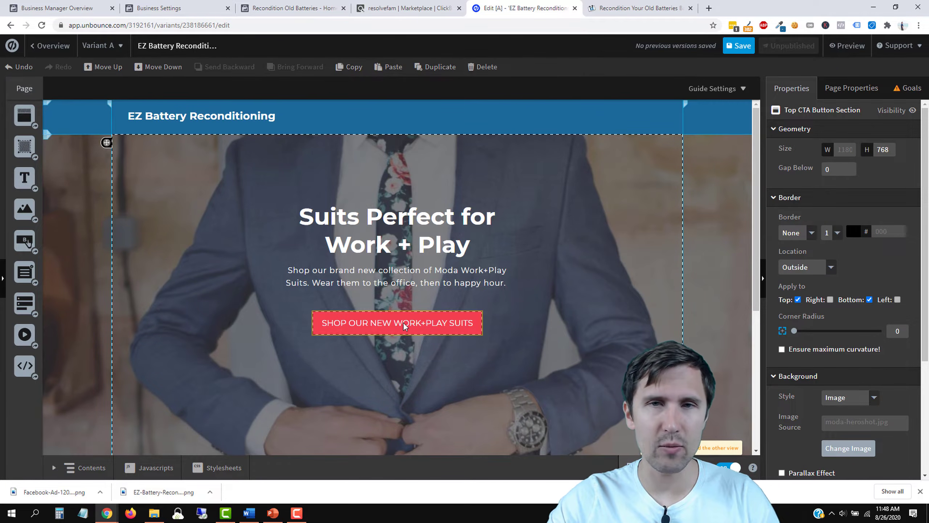
Step: Switch back to the 'Recondition Your Old Batteries' sales page and close its exit popup
click(616, 4)
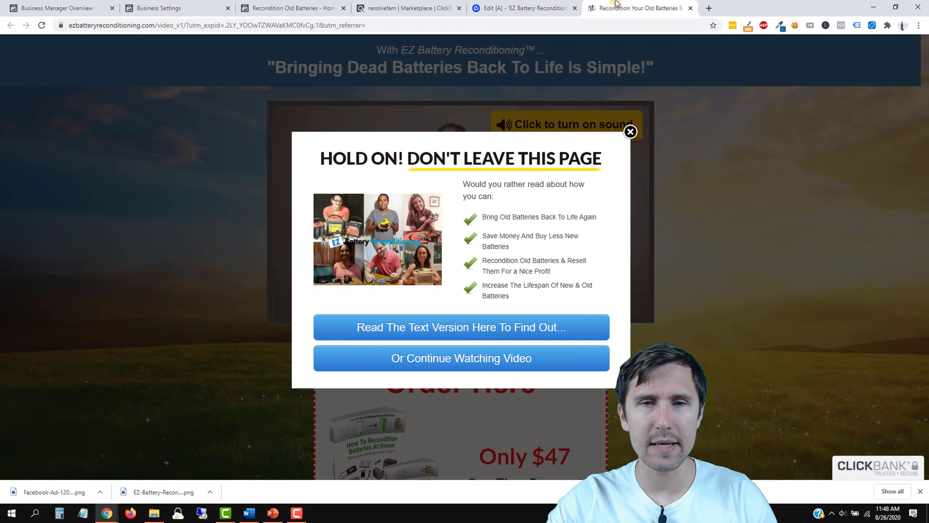
click(630, 131)
scroll(628, 257, down, 5)
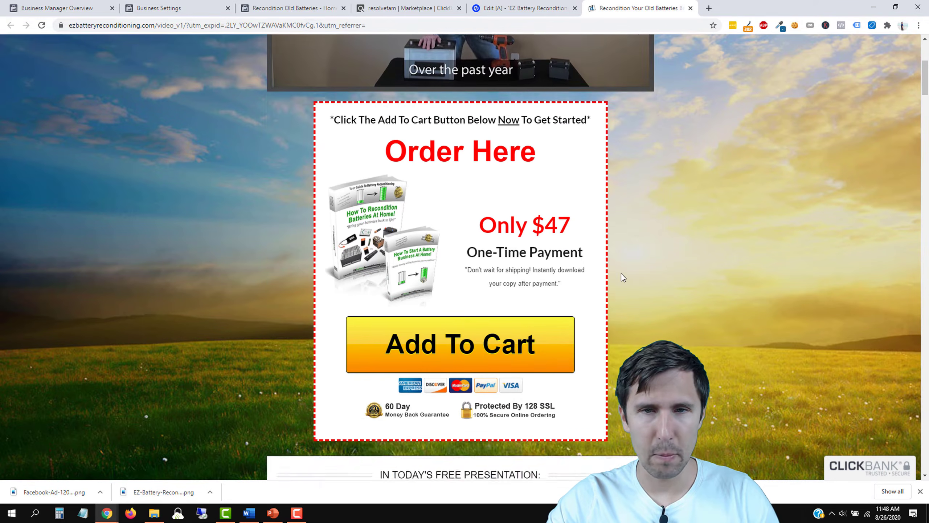
scroll(622, 273, up, 6)
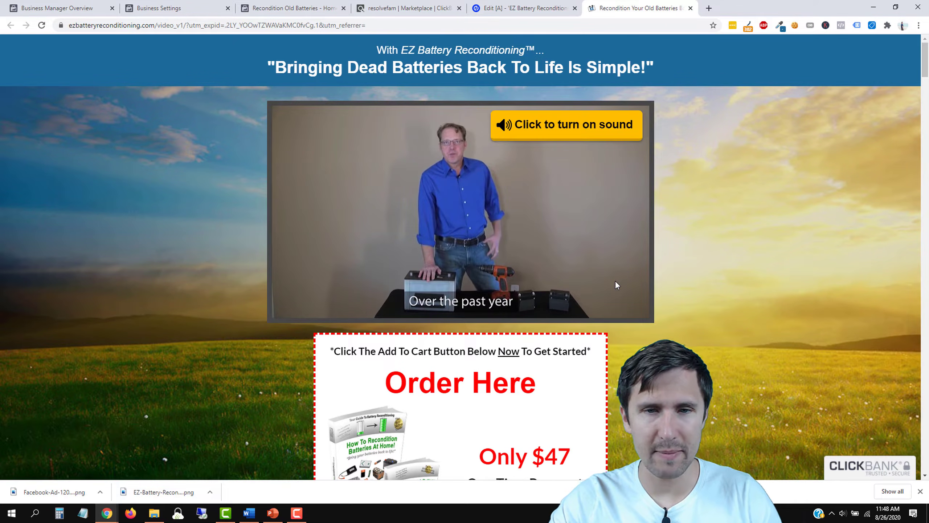
Step: Scroll through the sales page to review its $47 'Order Here' box and free-presentation benefits
scroll(616, 281, down, 14)
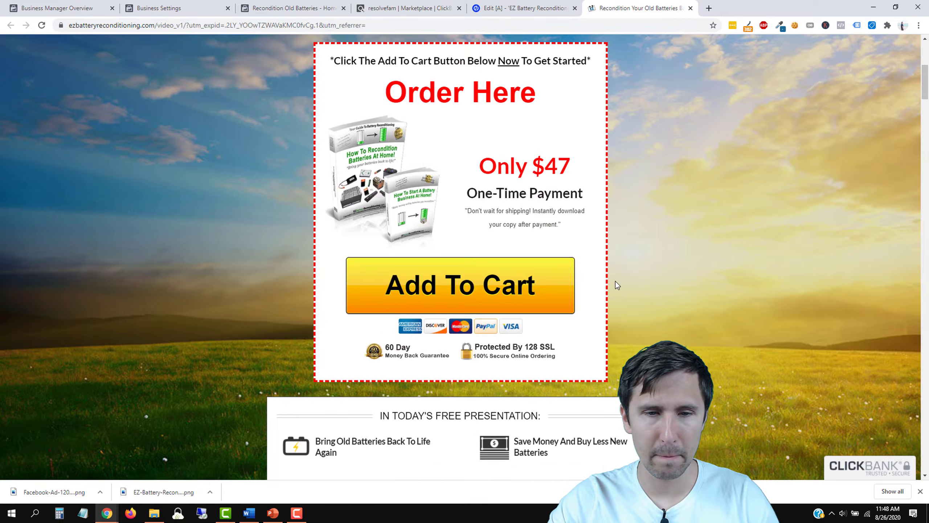
scroll(616, 281, down, 4)
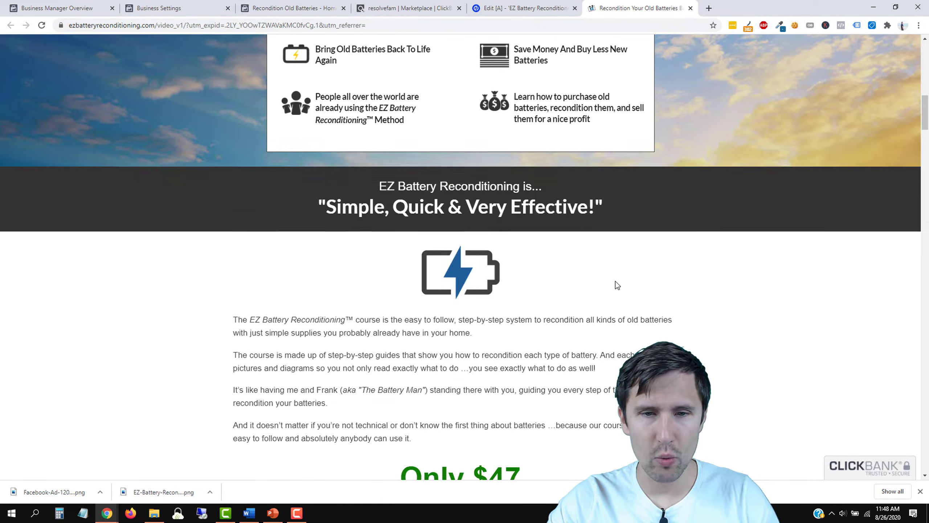
scroll(616, 281, down, 6)
scroll(616, 281, up, 6)
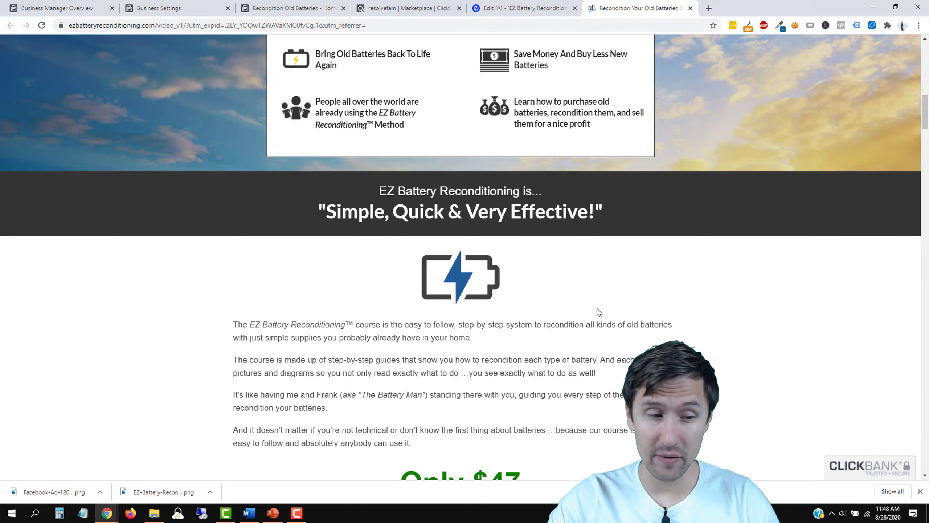
scroll(538, 258, up, 11)
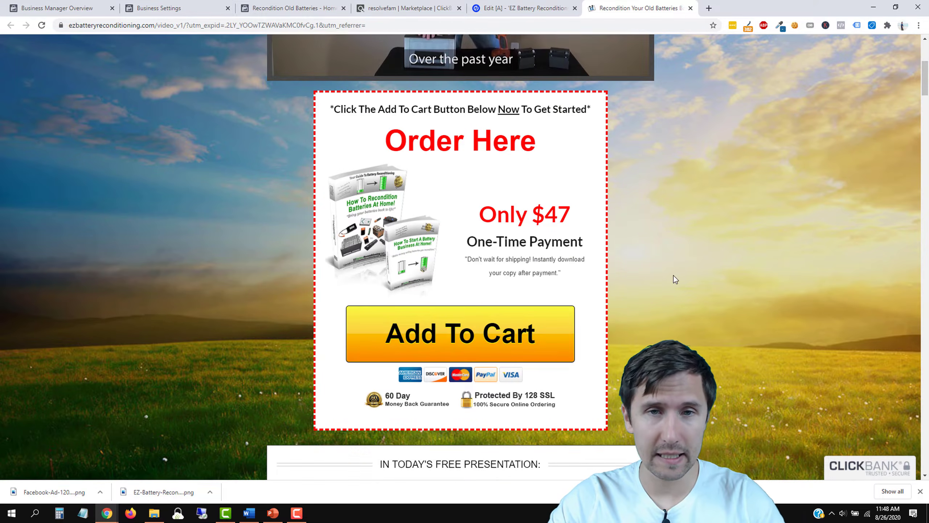
scroll(675, 279, up, 6)
scroll(675, 279, down, 8)
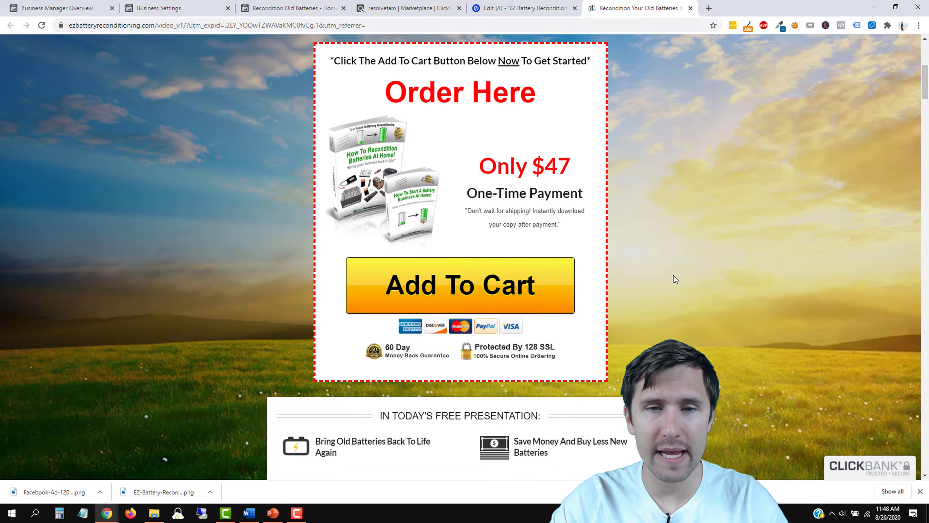
scroll(675, 279, down, 8)
scroll(675, 279, down, 12)
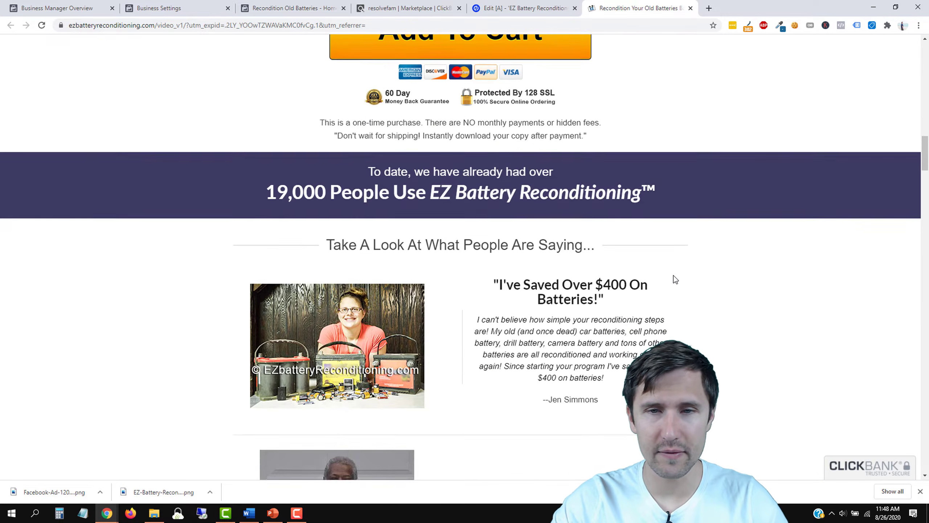
scroll(674, 278, down, 4)
scroll(491, 269, up, 15)
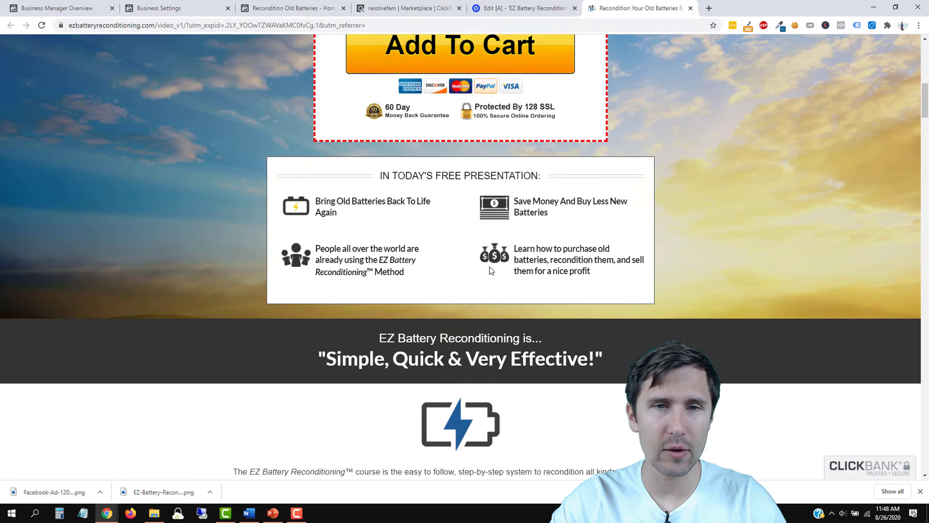
scroll(491, 269, up, 10)
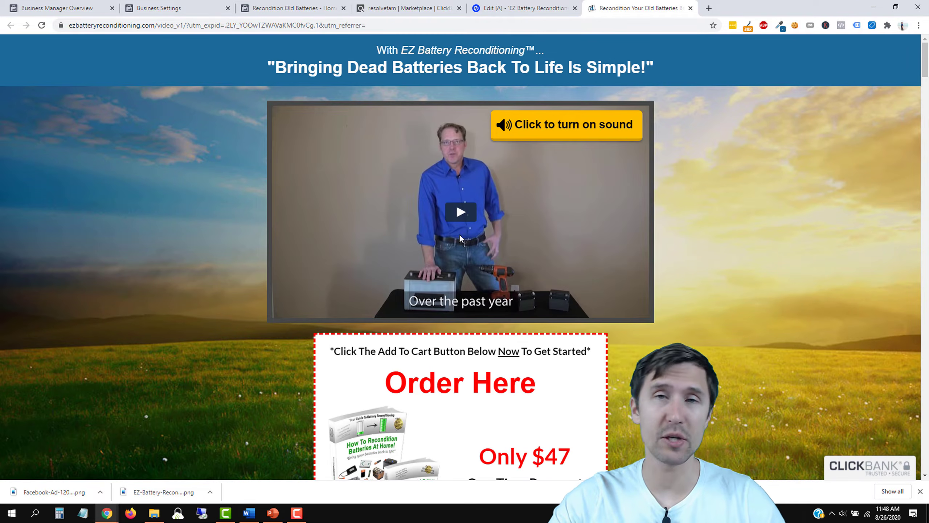
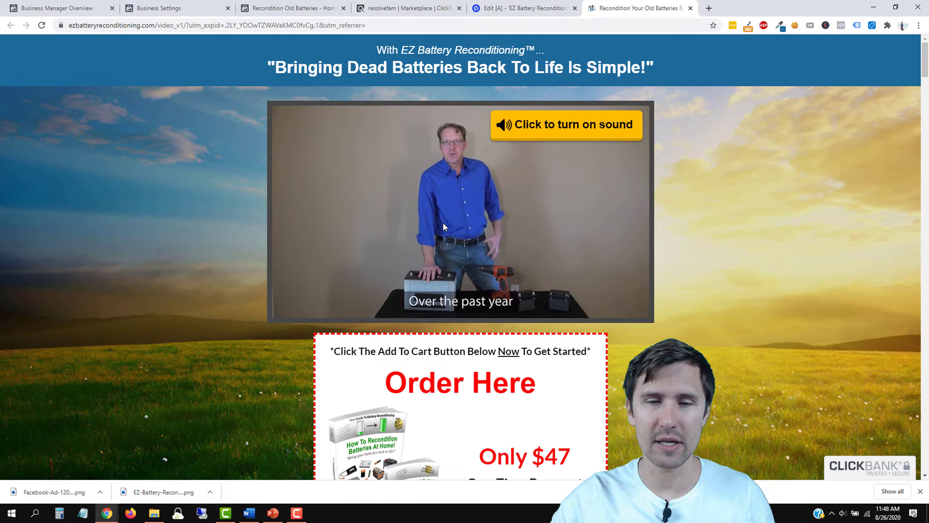
Step: Return to the Unbounce editor for the 'EZ Battery Reconditioning' landing page
click(523, 8)
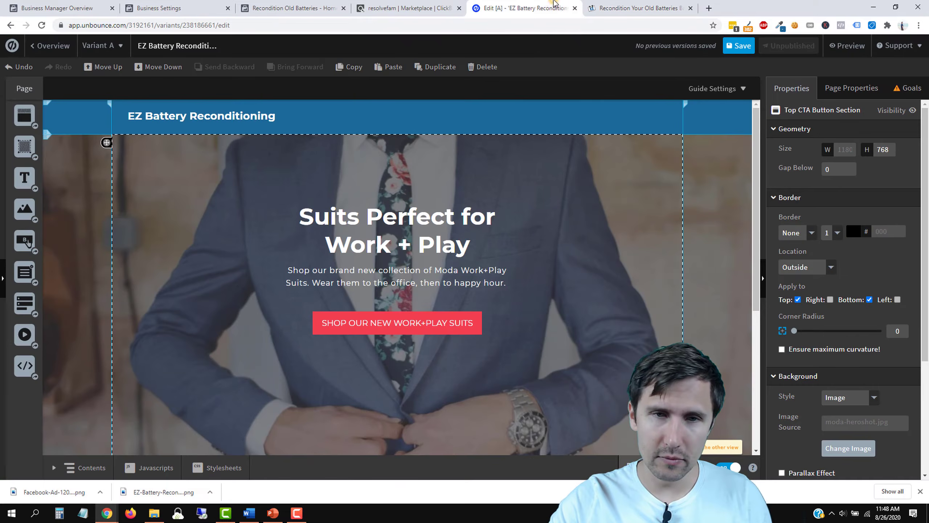
Step: Rewrite the hero headline as 'Get Instant Access' to the free e-book on 3 battery-saving ways, then widen it
click(391, 219)
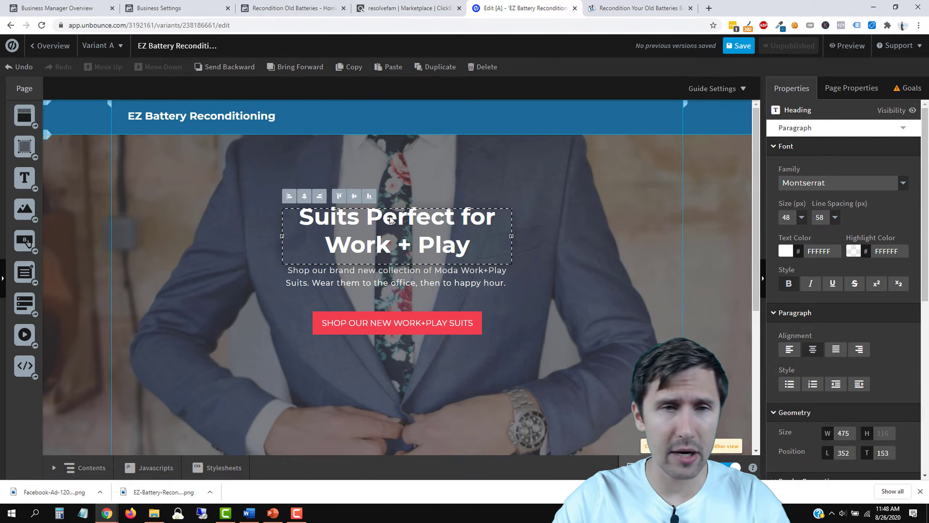
double_click(391, 218)
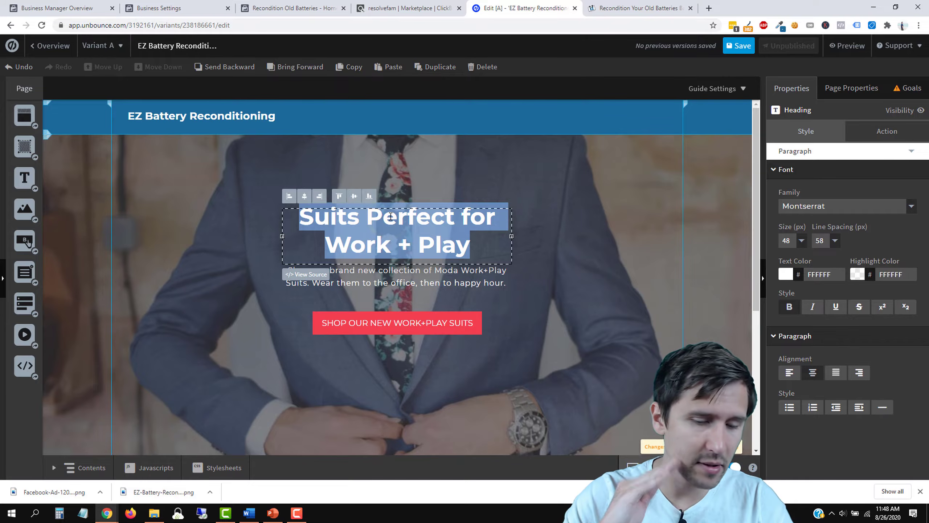
text(Get)
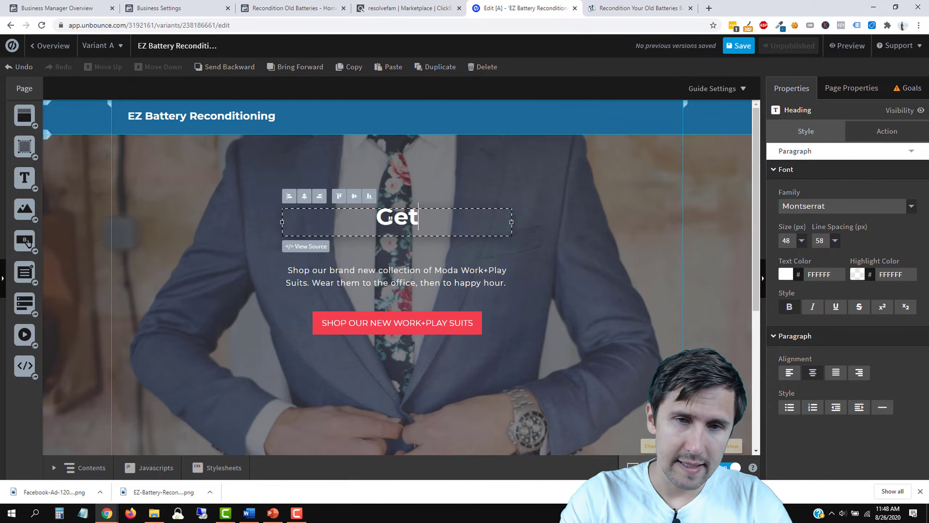
text( Instant Access to)
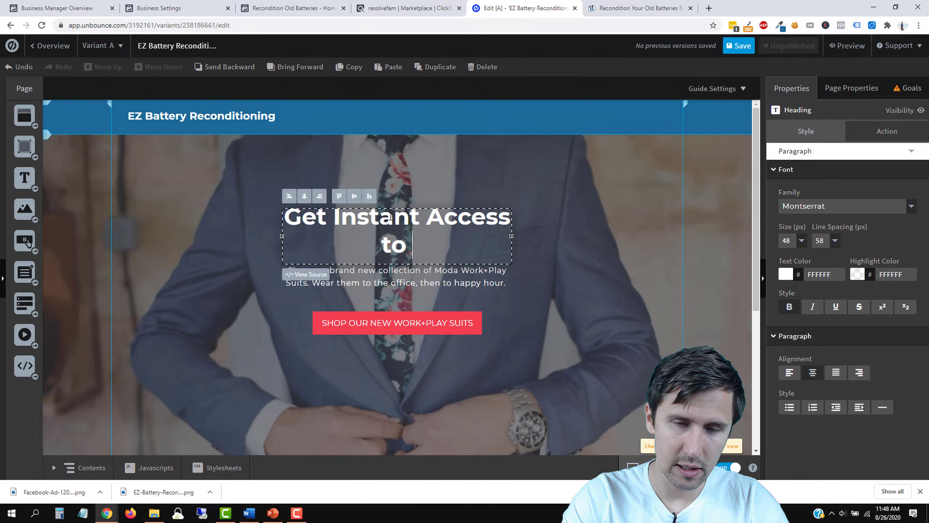
text(my)
key(BackSpace)
key(BackSpace)
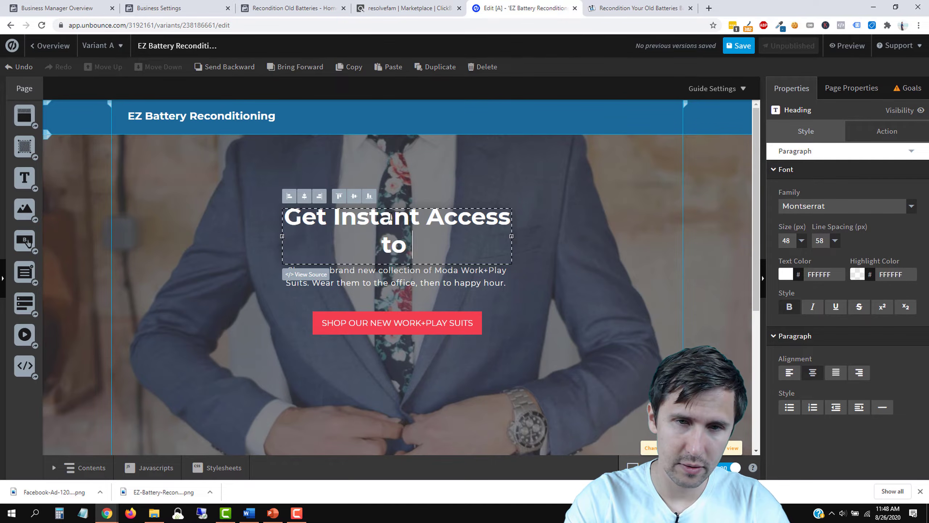
text(Your FRE)
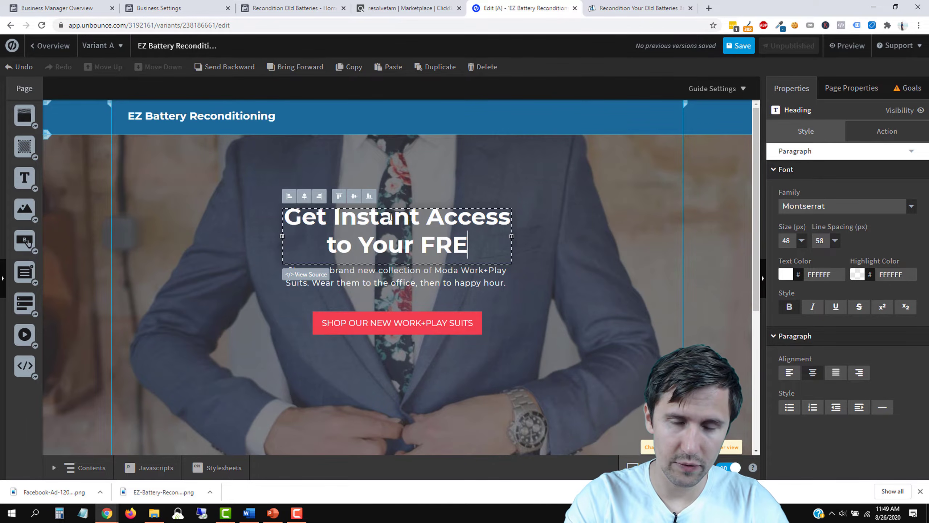
text(E E-B)
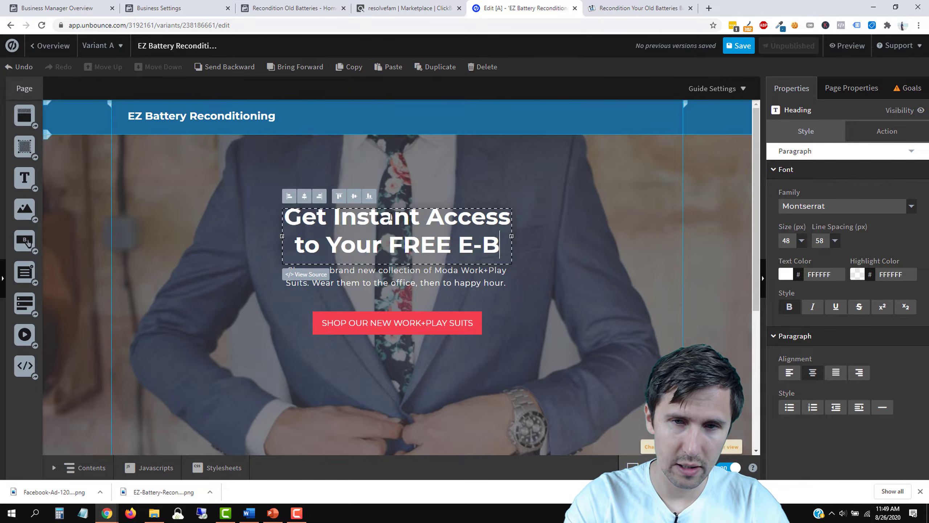
text(ook That Shows)
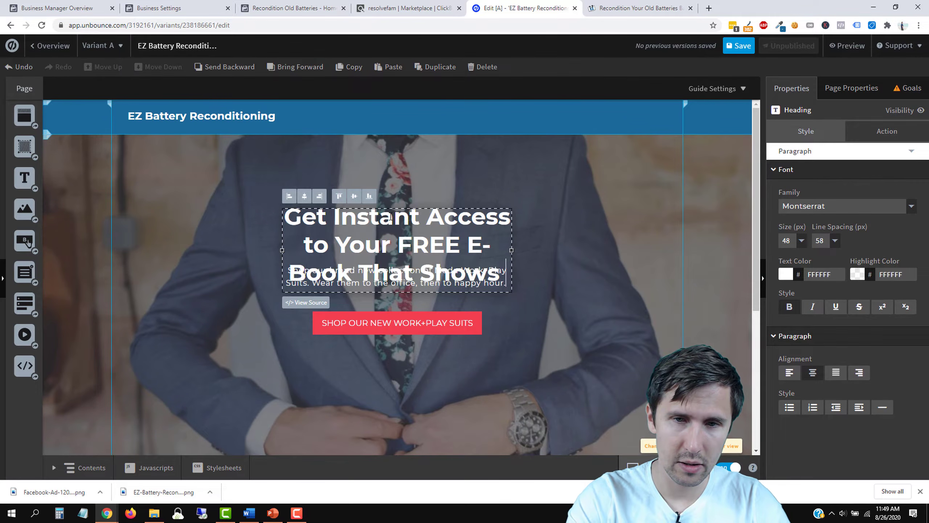
text( You How to)
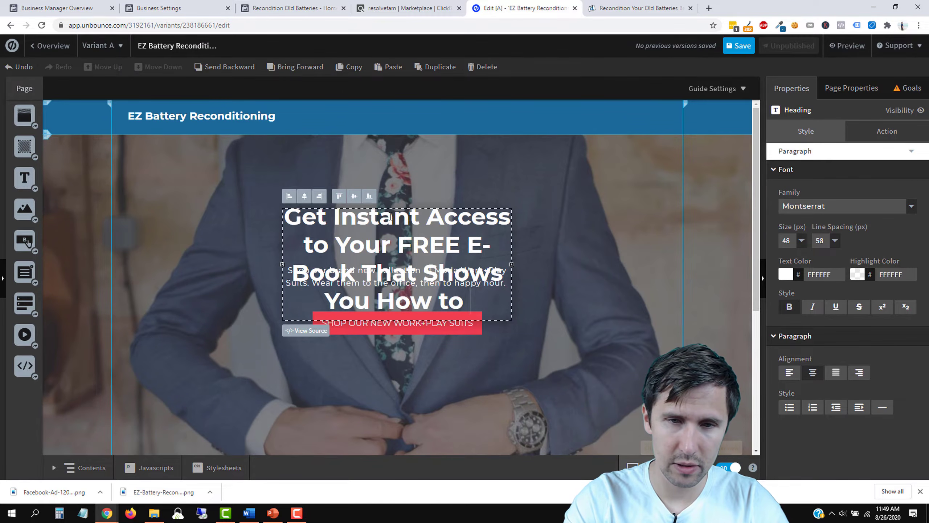
key(BackSpace)
key(BackSpace)
key(BackSpace)
key(BackSpace)
key(BackSpace)
key(BackSpace)
key(BackSpace)
text(the 3 Ways to)
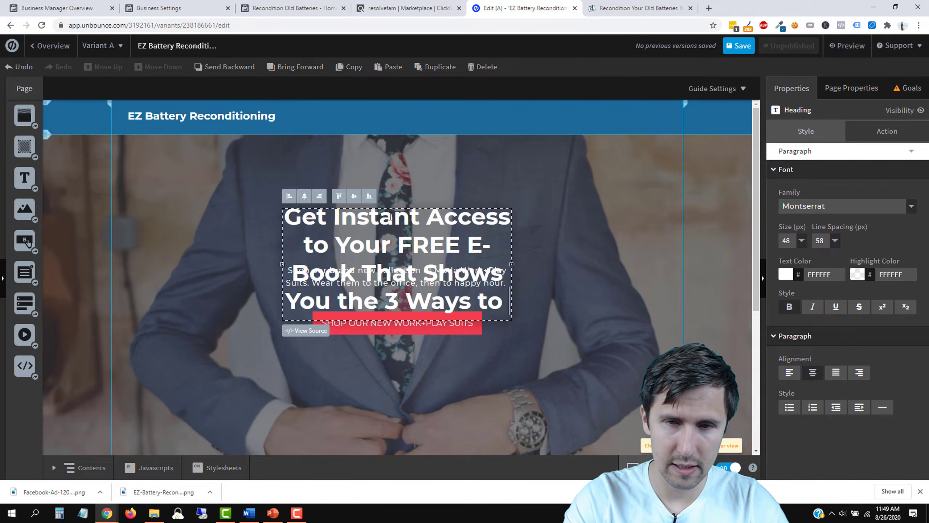
text( Save Batt)
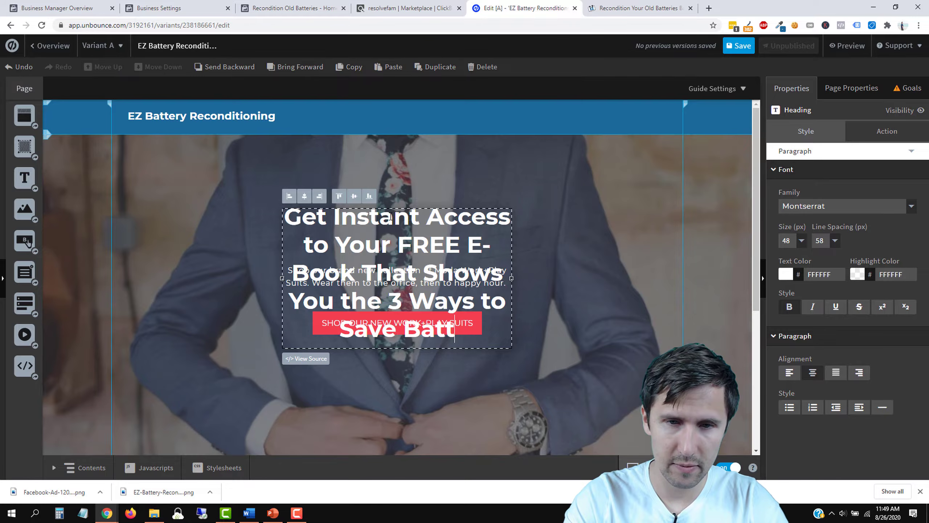
text(eries wit)
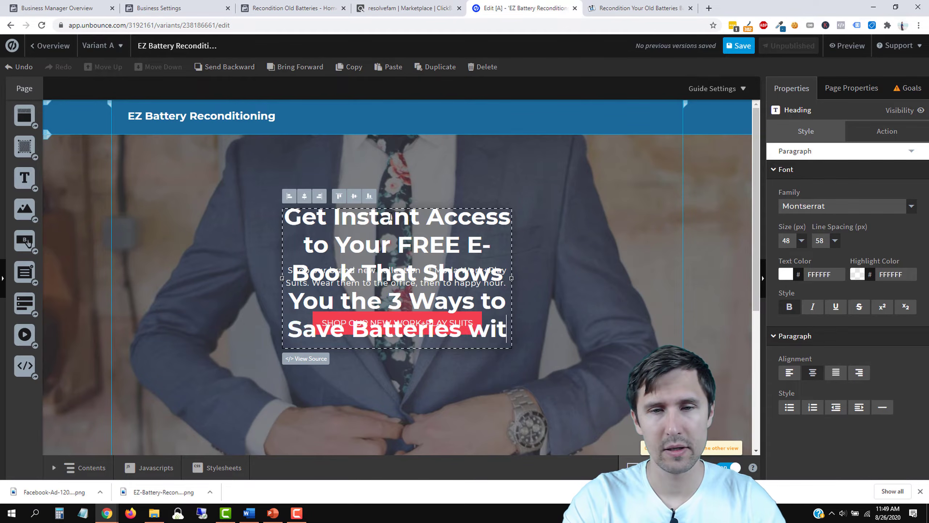
text(h No Has)
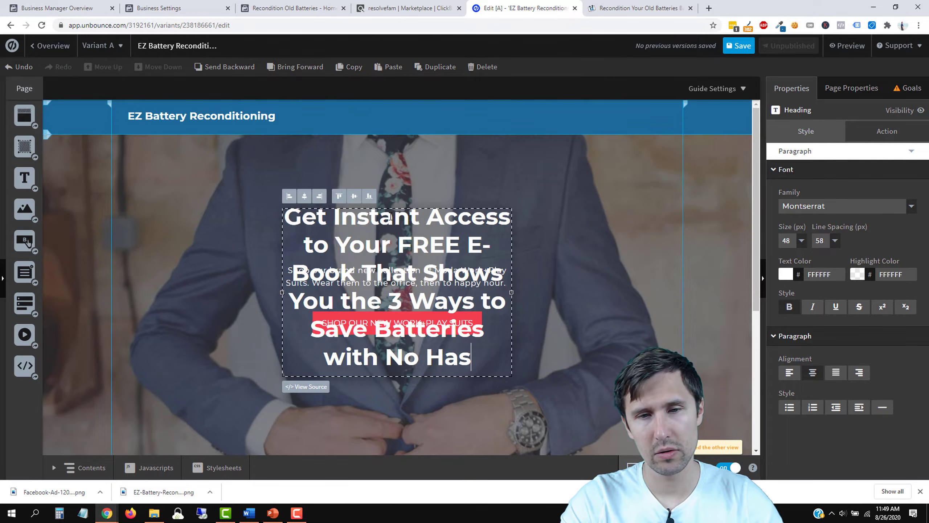
text(sle and )
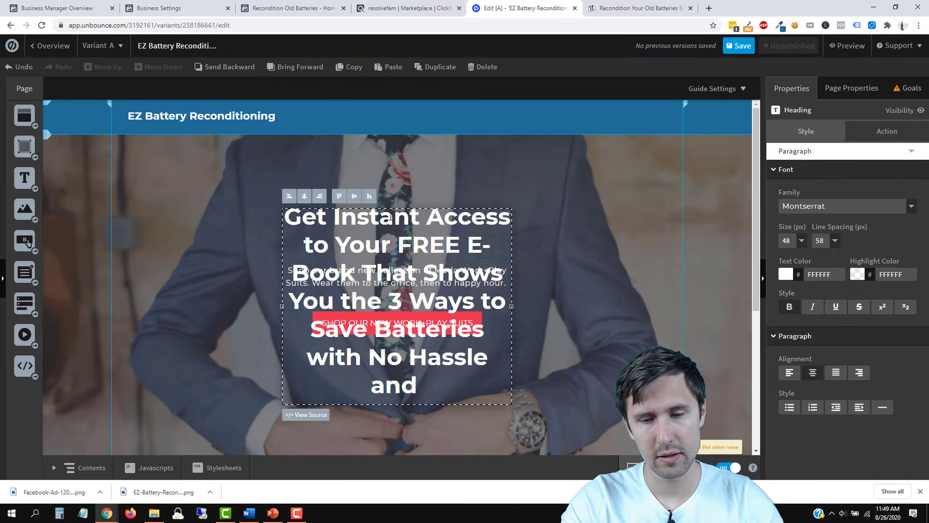
text(0 Cost)
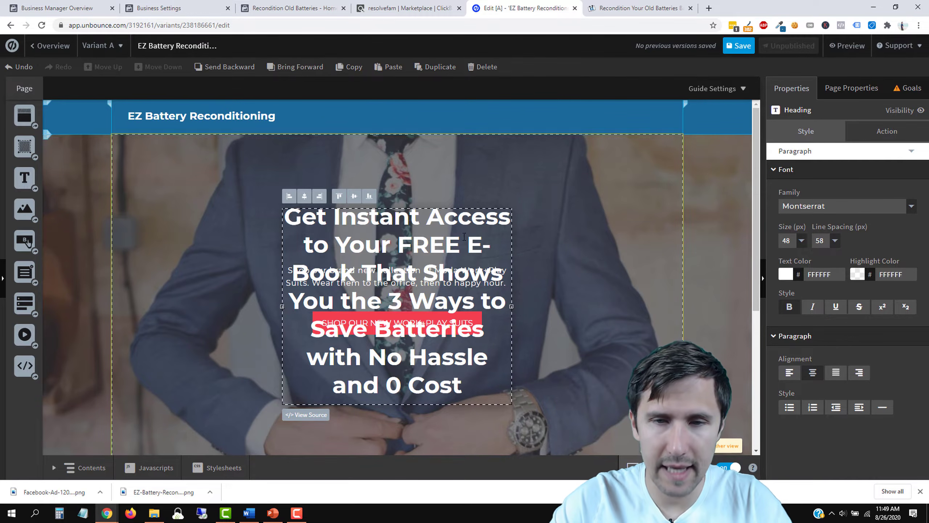
drag(511, 305, 665, 311)
Step: Unbold the headline, set it to size 36 with 45 line spacing, and move it above the paragraph
triple_click(467, 240)
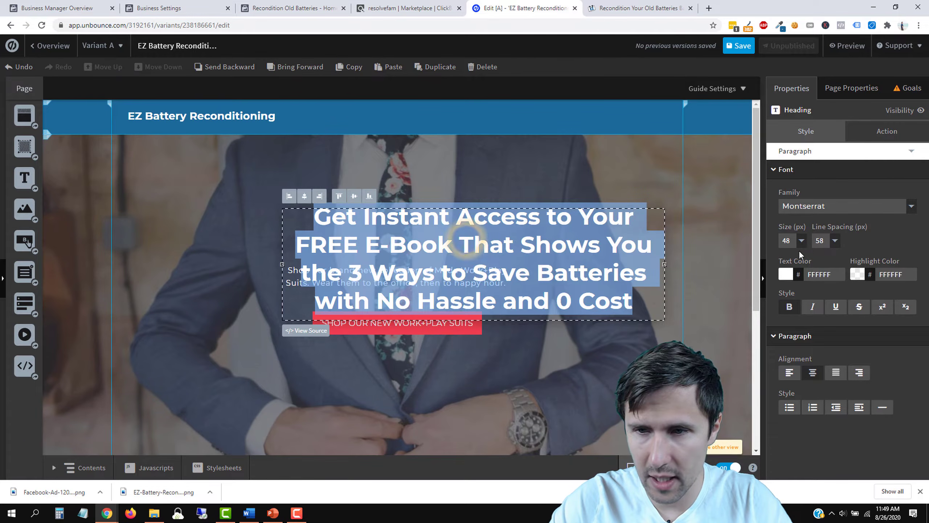
click(790, 307)
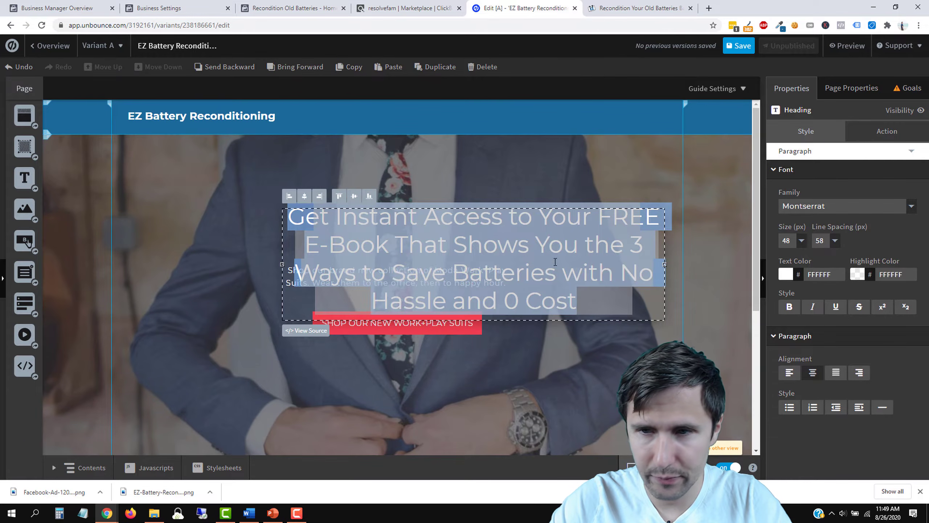
click(801, 241)
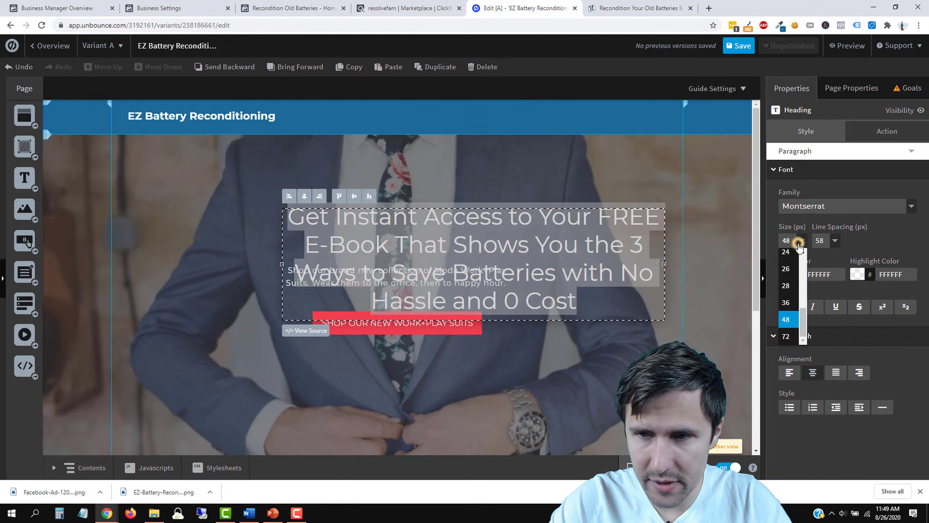
click(786, 302)
click(554, 371)
drag(512, 244, 436, 200)
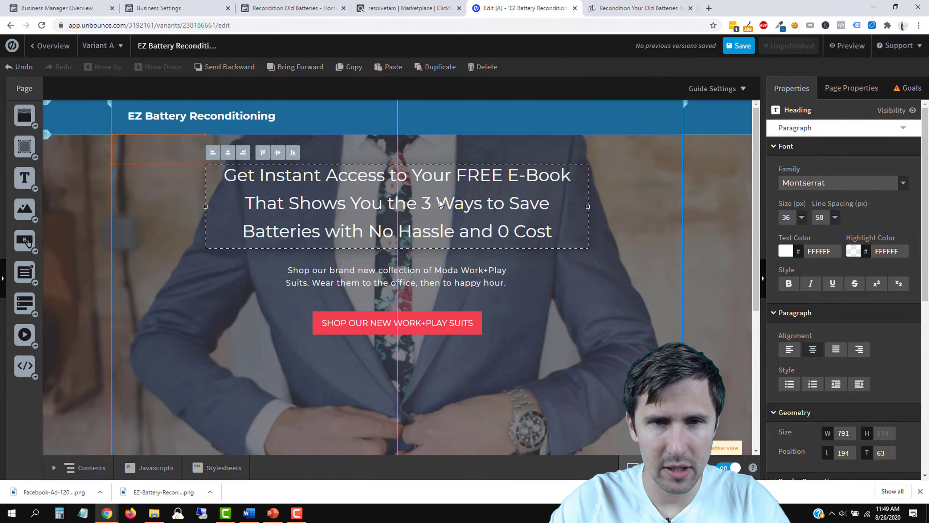
click(835, 217)
click(824, 236)
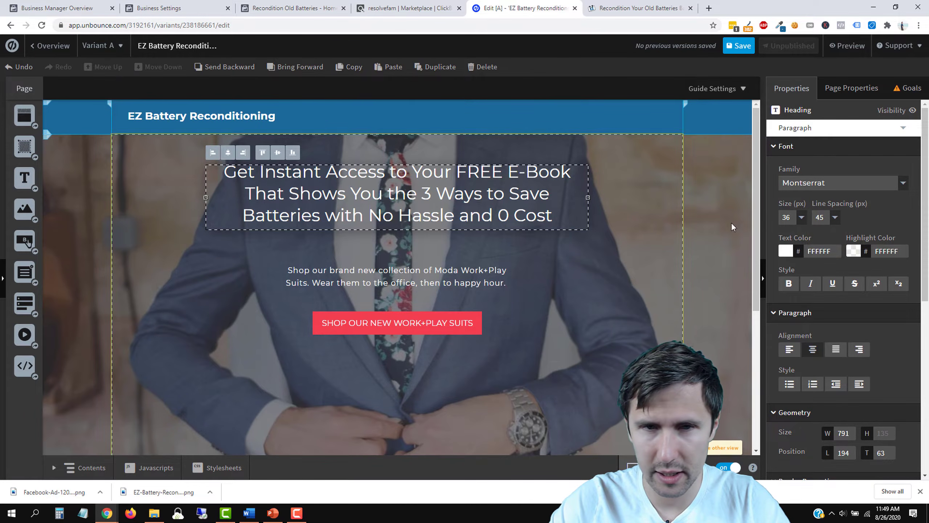
click(615, 266)
Step: Bold 'Get Instant Access' and underline 'FREE E-Book' in the headline
double_click(375, 184)
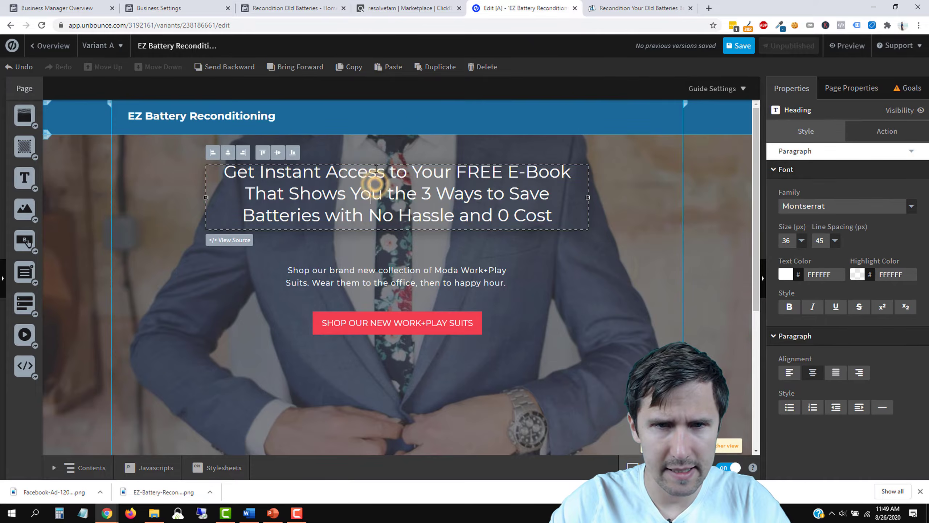
drag(386, 172, 222, 172)
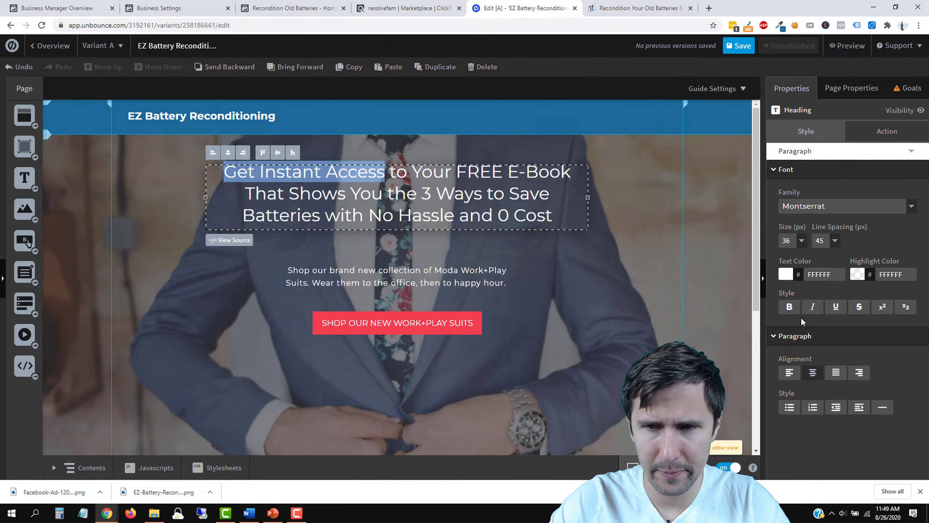
click(789, 306)
click(562, 272)
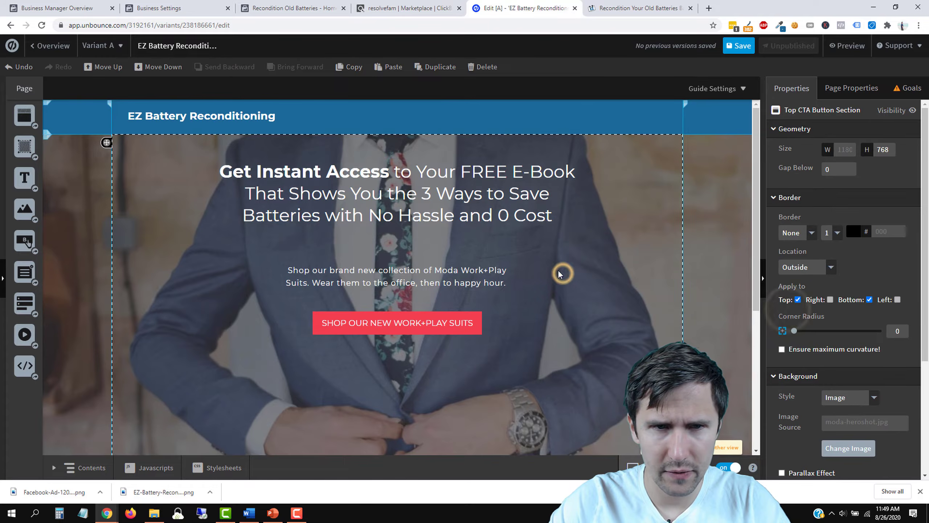
click(480, 218)
click(464, 173)
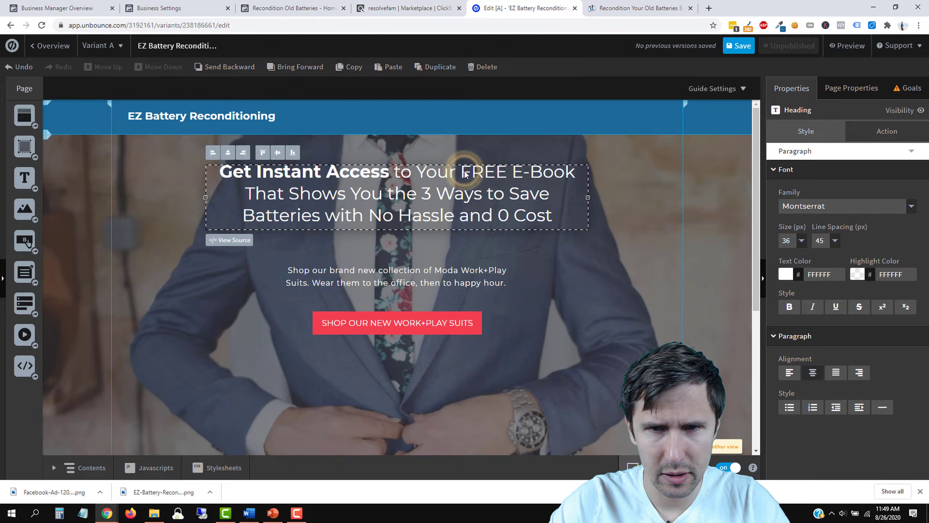
drag(462, 173, 577, 170)
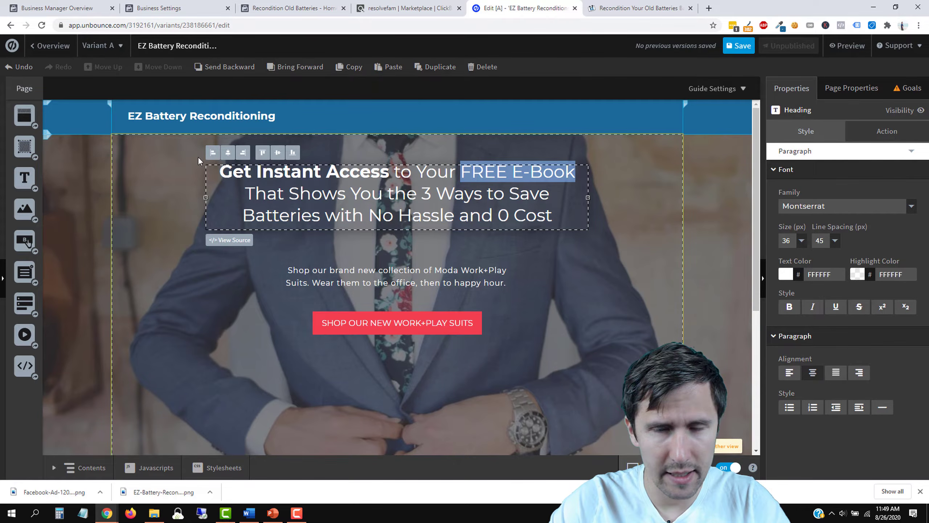
click(837, 309)
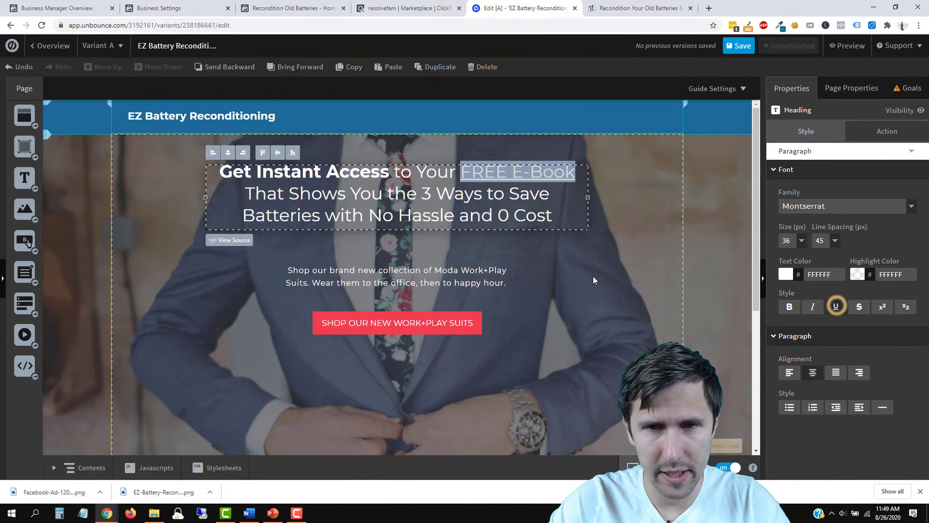
click(638, 280)
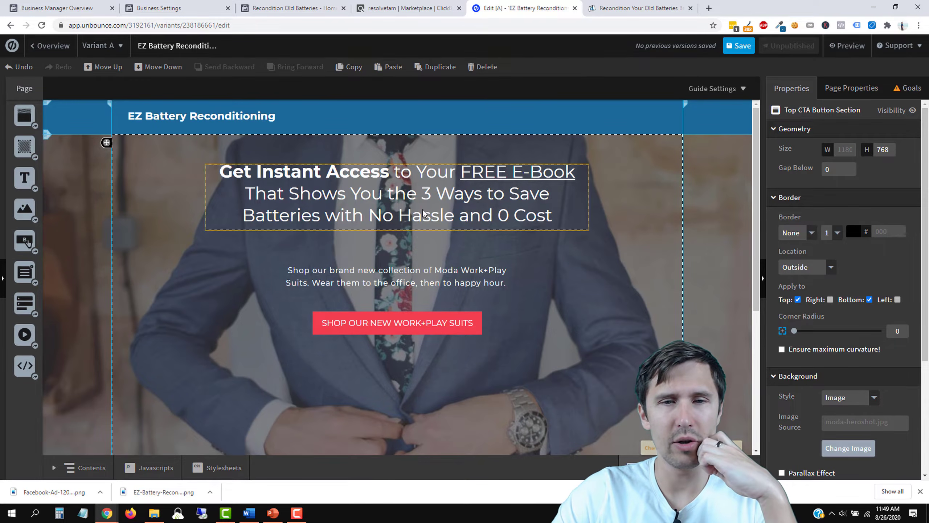
Step: Italicize 'No Hassle' and '0 Cost', then nudge the headline slightly right and down
click(431, 220)
click(377, 216)
drag(369, 216, 453, 217)
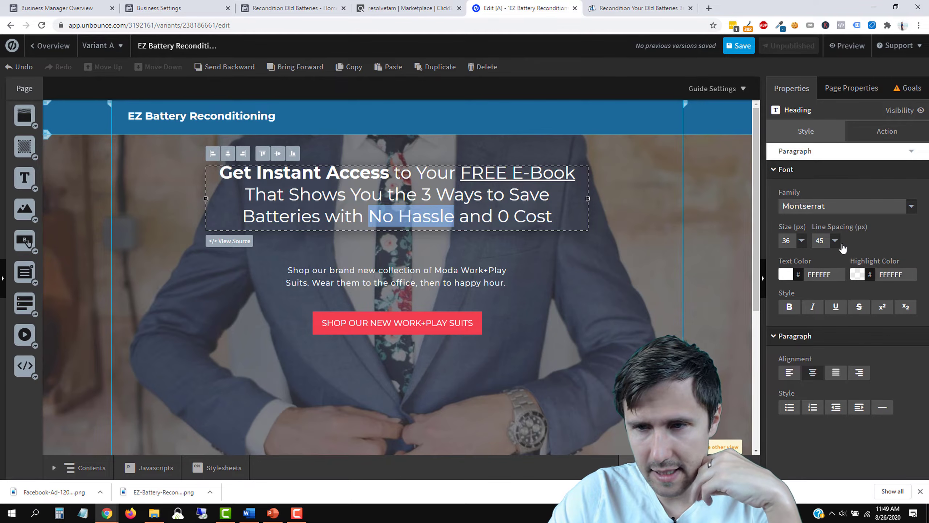
click(813, 306)
drag(502, 217, 553, 217)
click(812, 306)
click(589, 277)
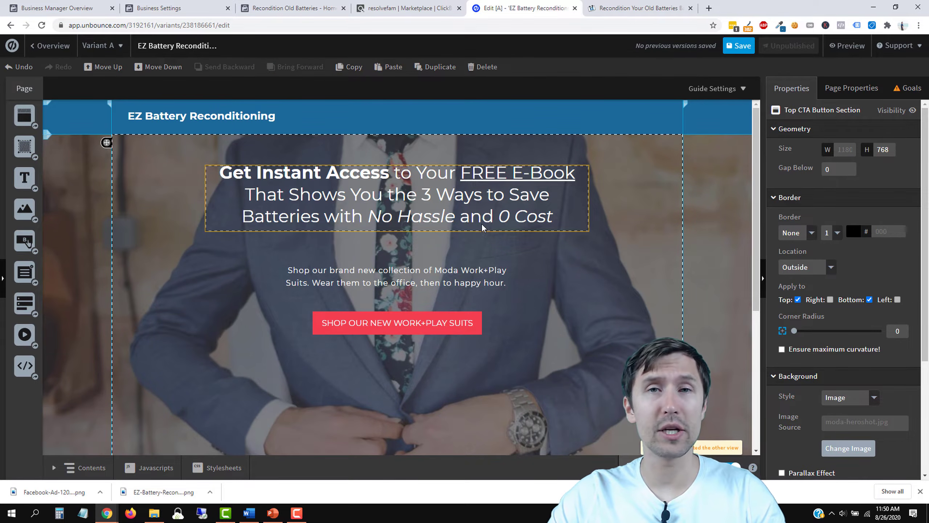
drag(438, 194, 438, 203)
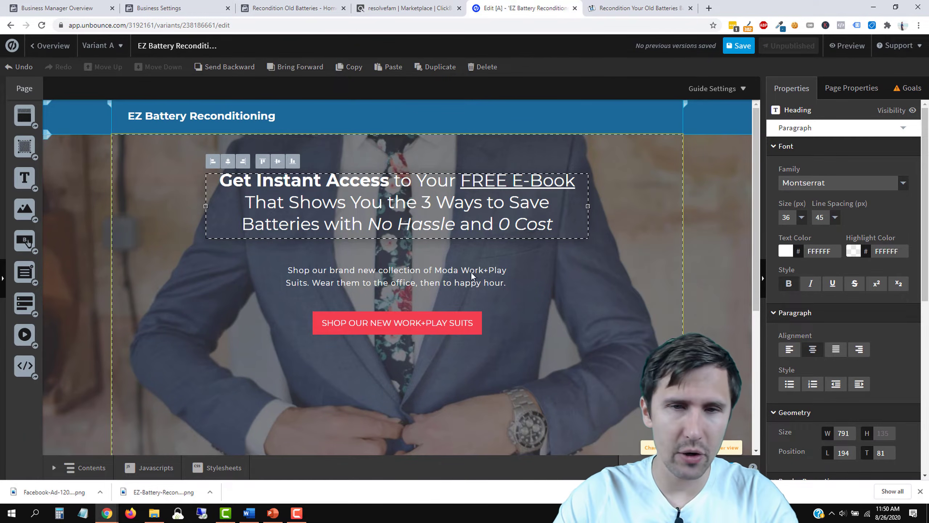
Step: Replace the sub-heading with 'Enter your name and email below…save your batteries now.', then widen and centre it
scroll(435, 298, down, 5)
scroll(474, 289, up, 5)
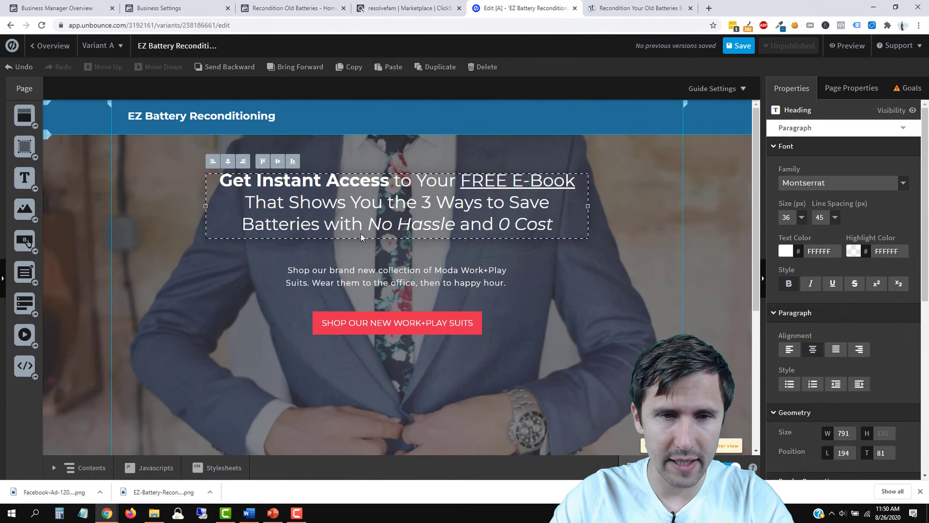
click(418, 285)
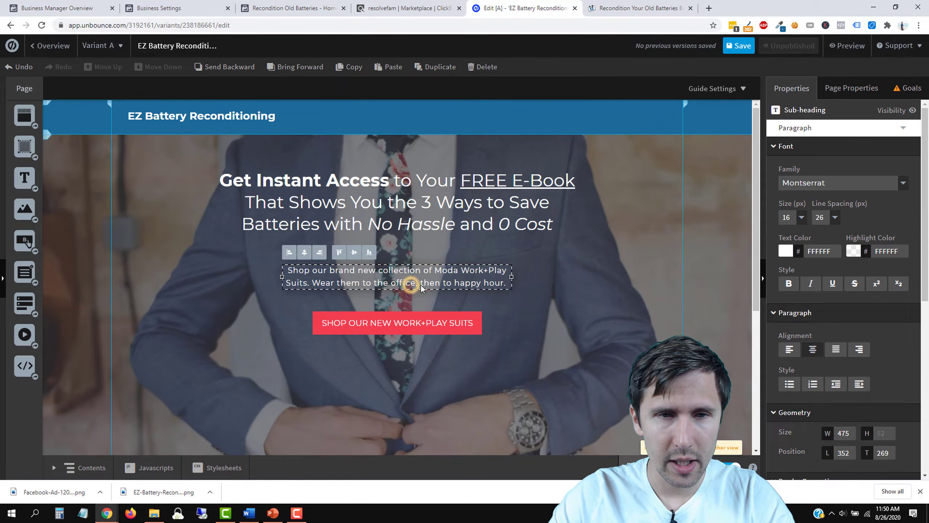
double_click(387, 277)
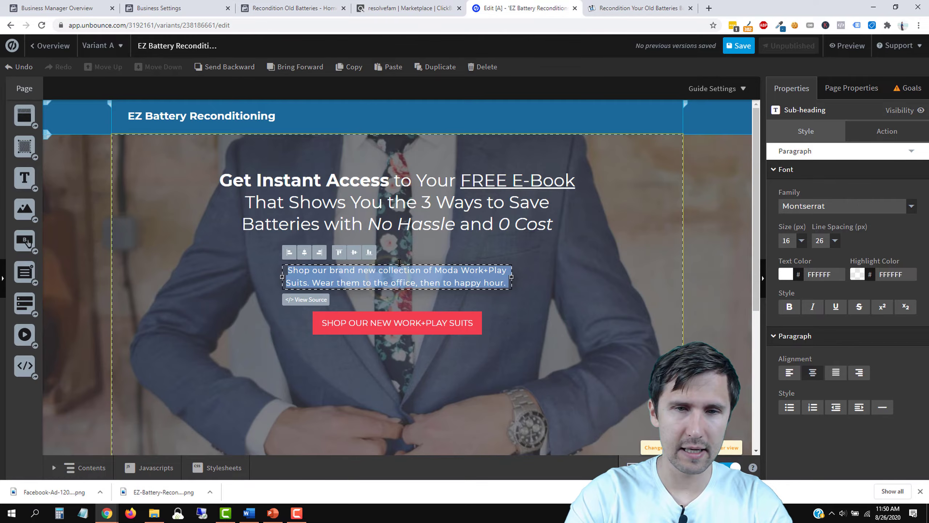
text(Enter your name and email)
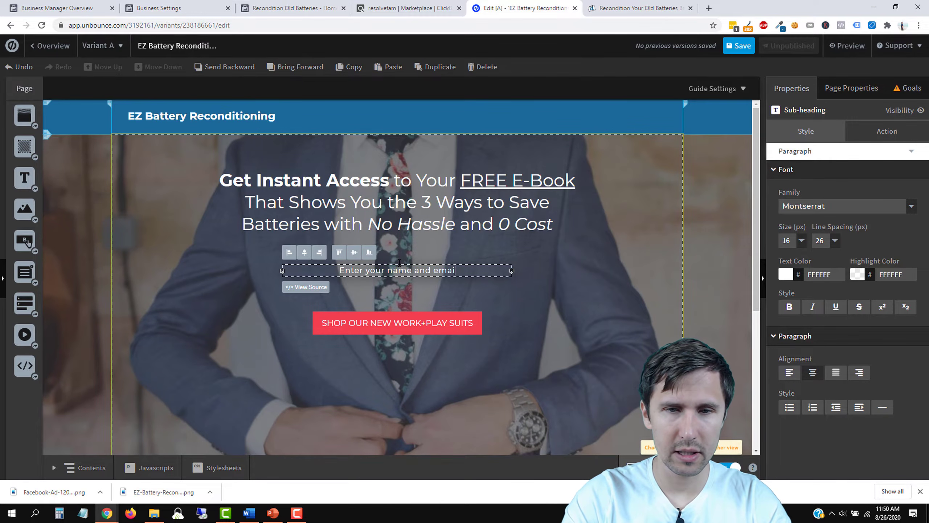
text( below and I'll send you my guide)
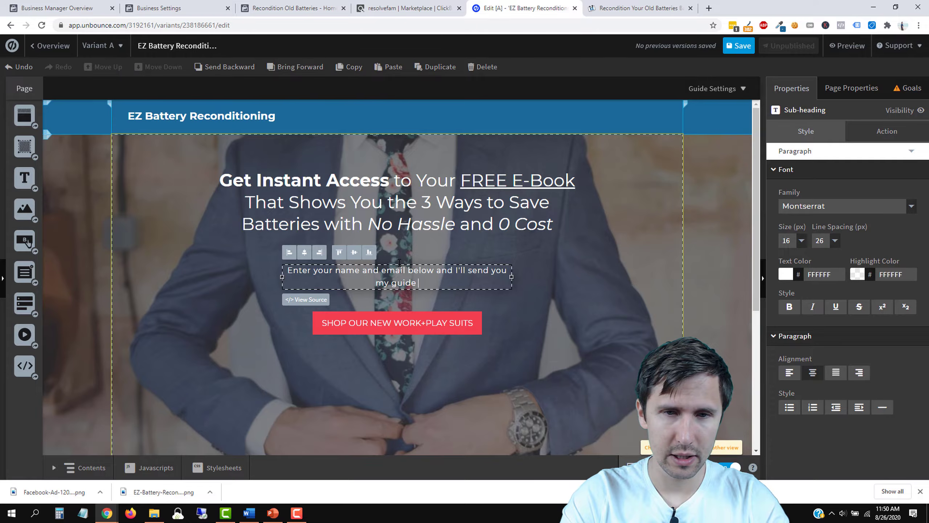
text(an save your batteries )
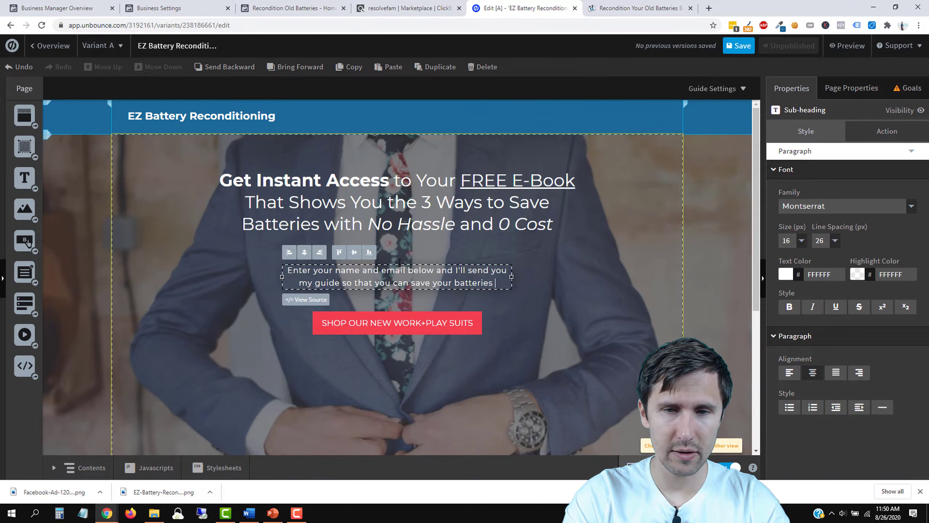
text(now.)
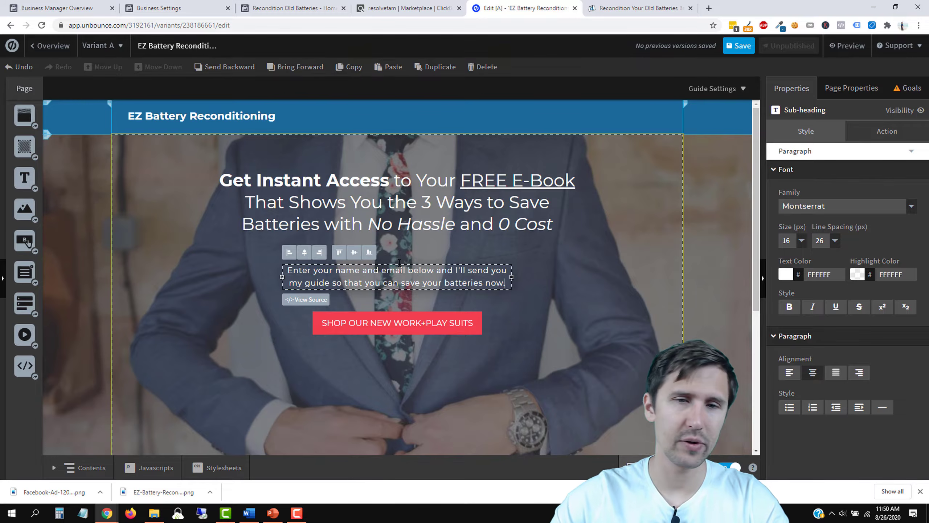
drag(512, 277, 593, 277)
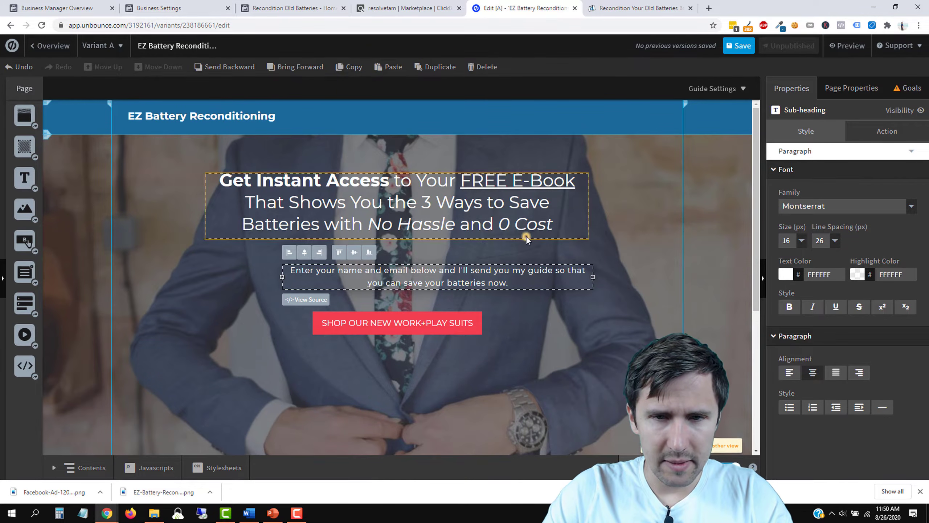
drag(491, 279, 449, 267)
Step: Delete the shop button and add a form with First Name above Email fields
click(513, 357)
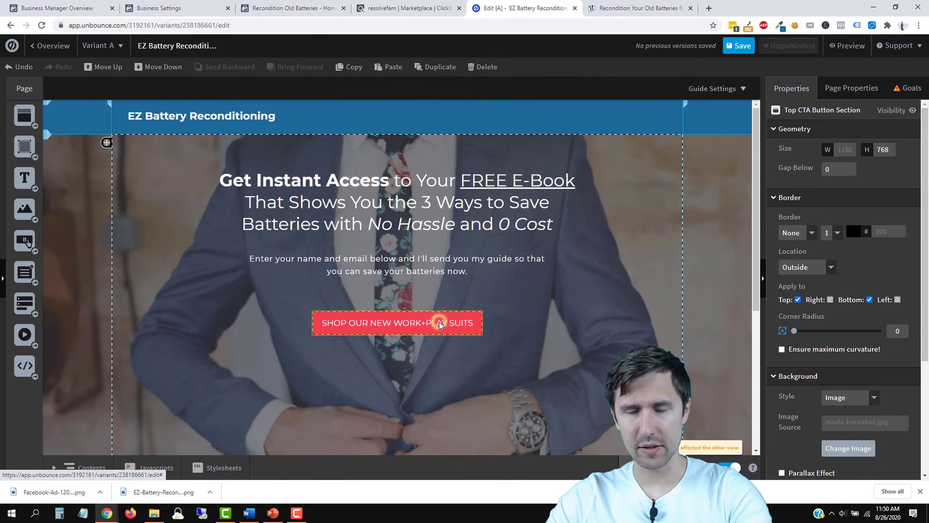
click(439, 322)
key(Delete)
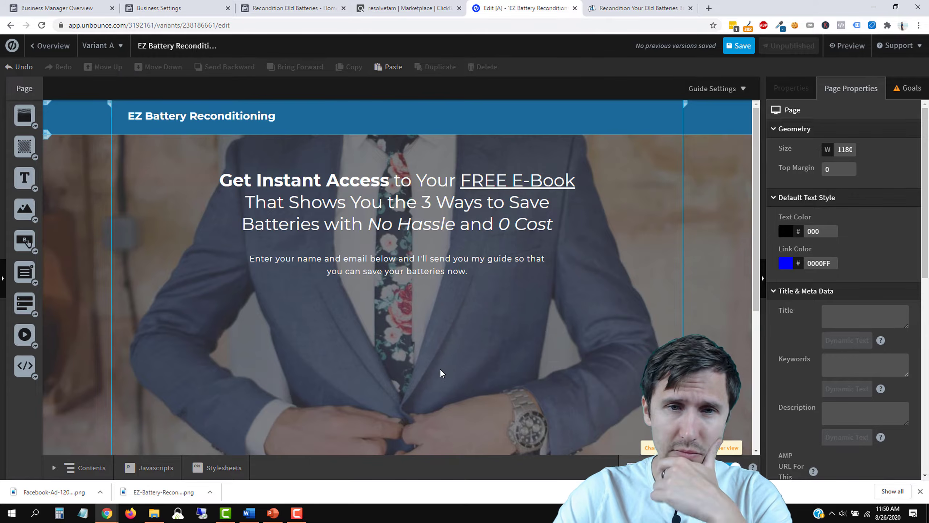
scroll(365, 344, down, 3)
scroll(487, 308, up, 3)
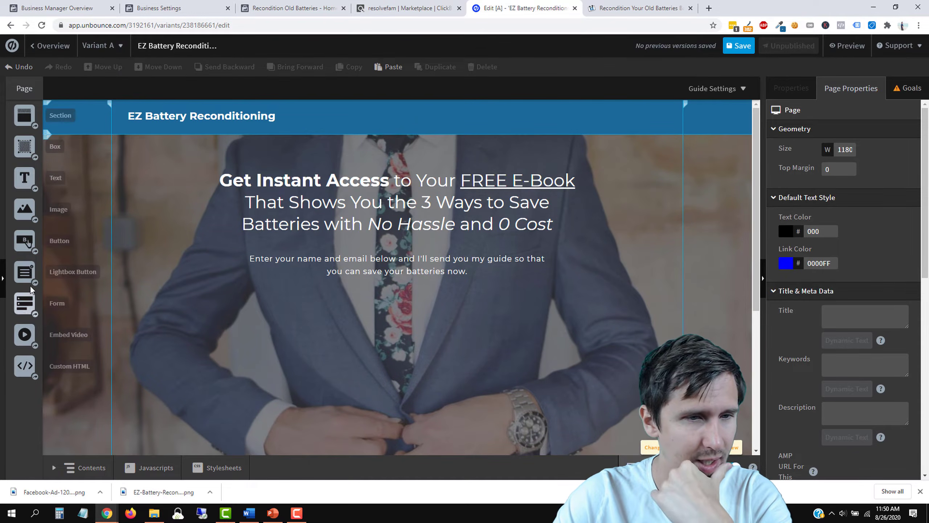
drag(21, 303, 391, 309)
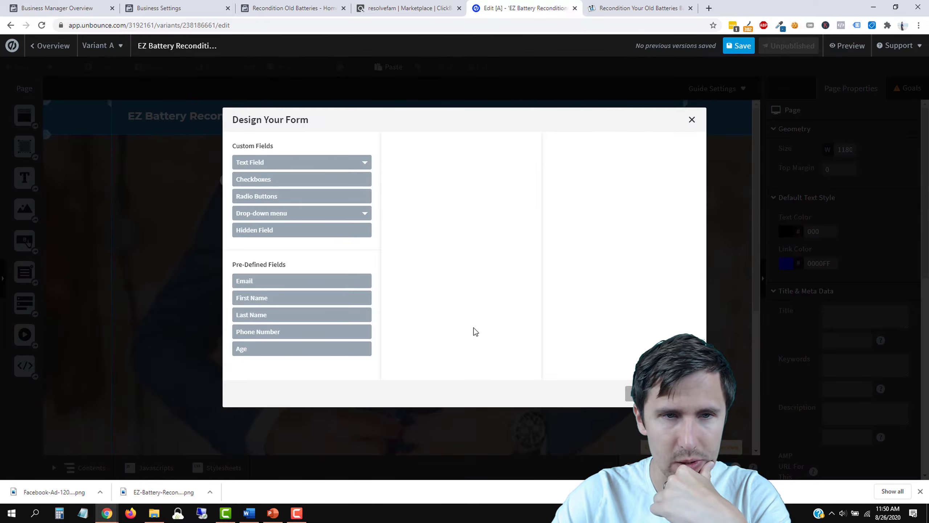
click(278, 281)
click(269, 298)
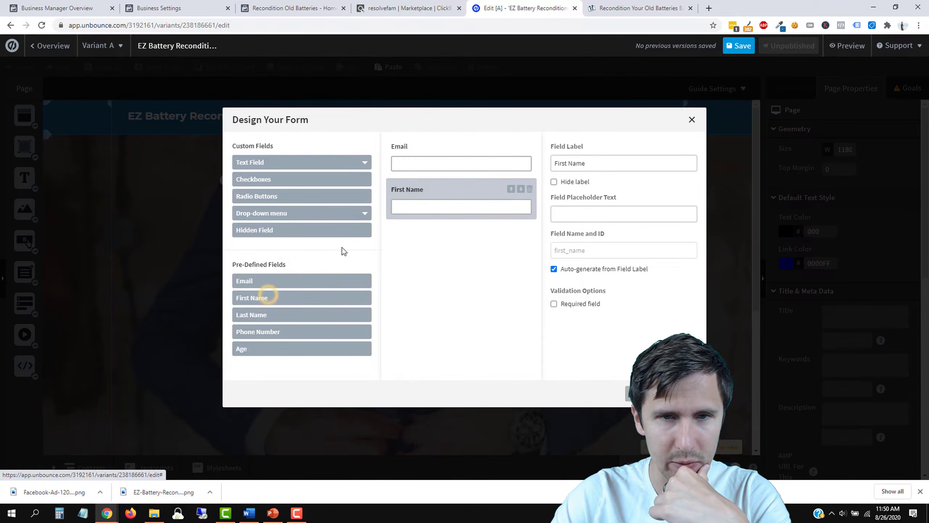
click(426, 183)
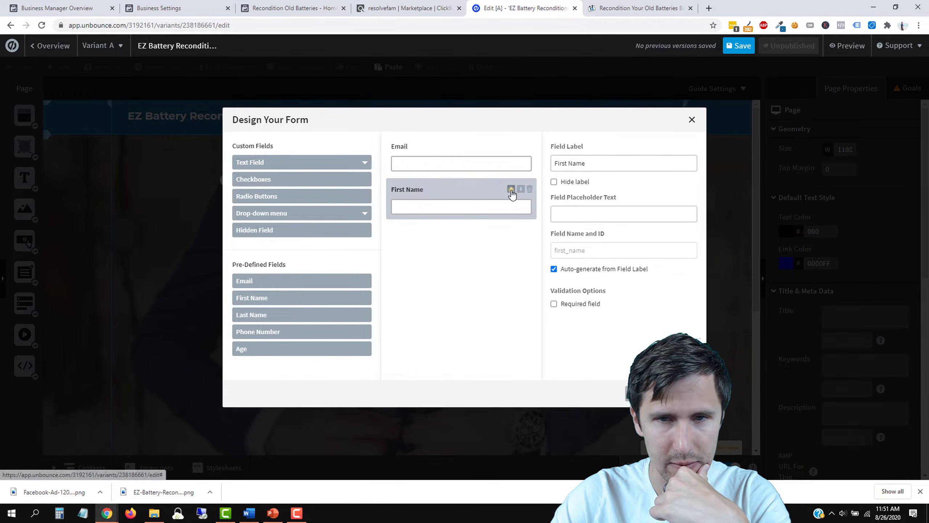
click(511, 189)
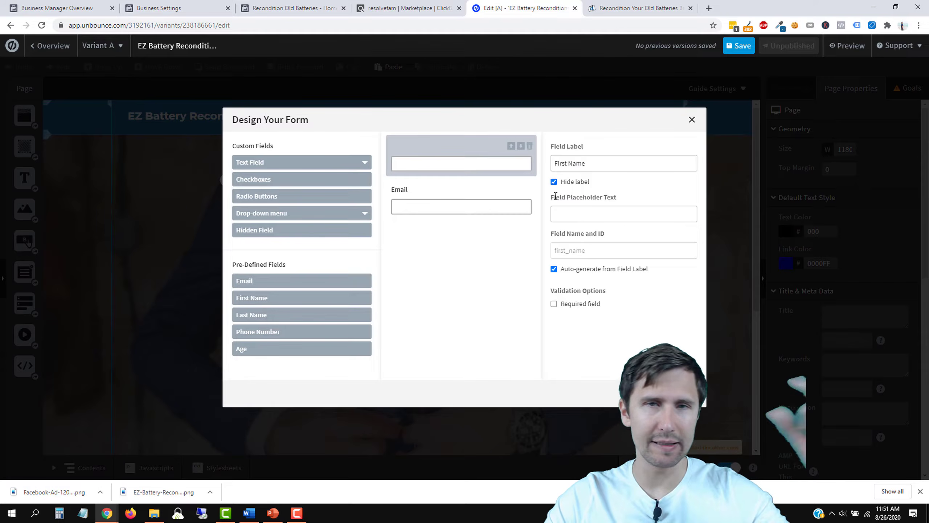
Step: Give both fields placeholder text, hide labels, require the name, then place and widen the form below the sub-heading
click(574, 219)
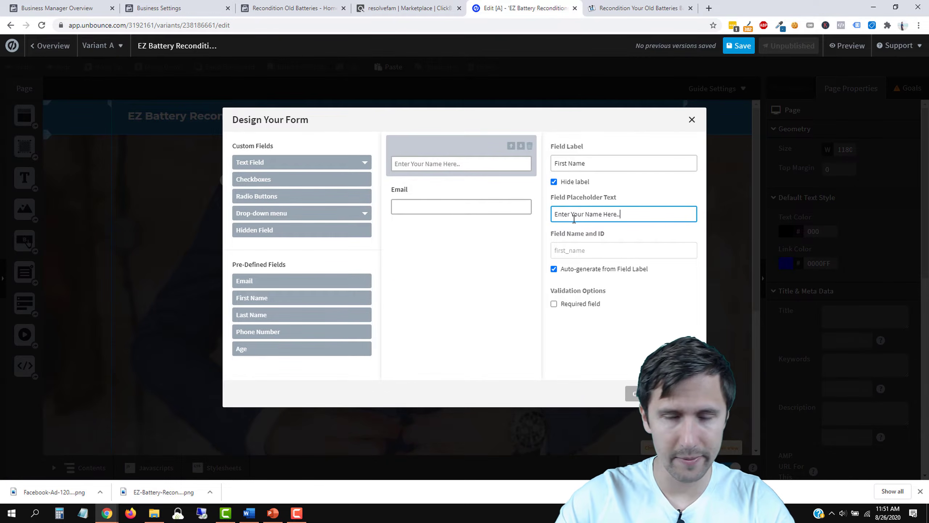
click(450, 190)
click(562, 185)
click(494, 151)
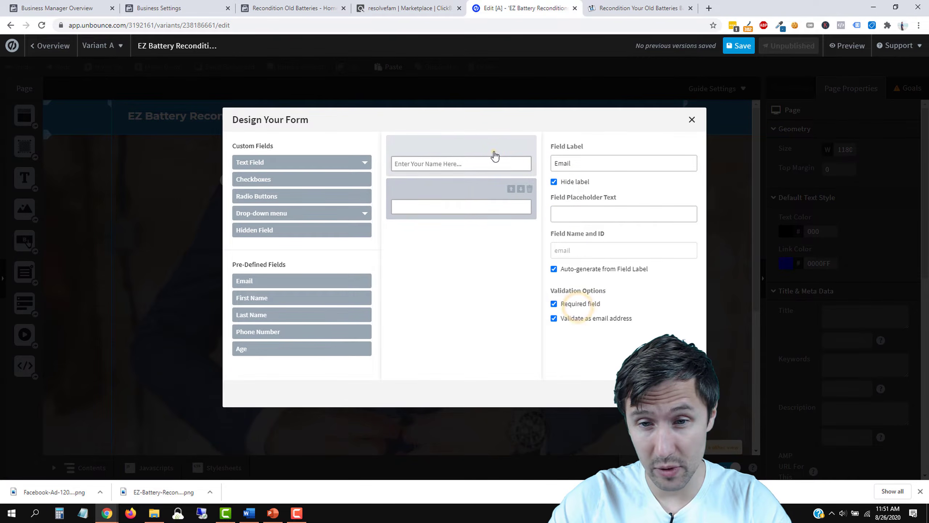
click(569, 306)
click(484, 195)
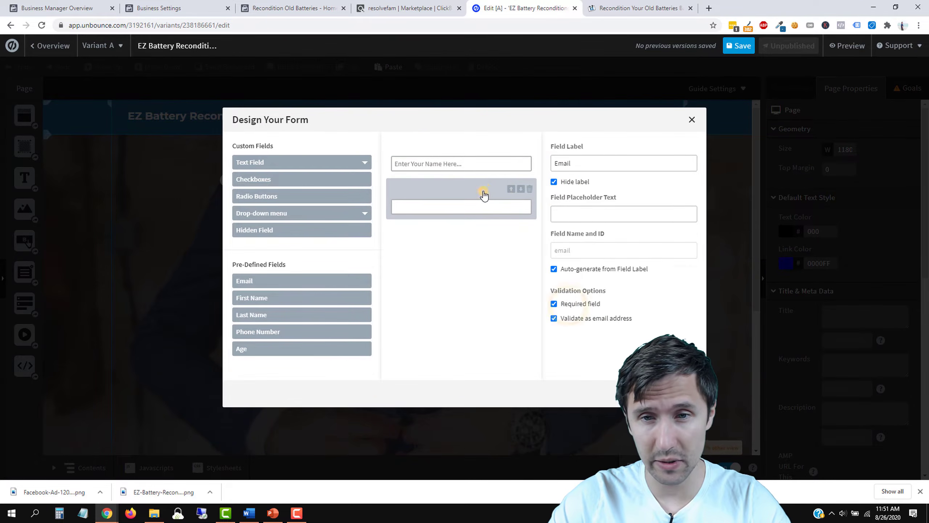
click(595, 217)
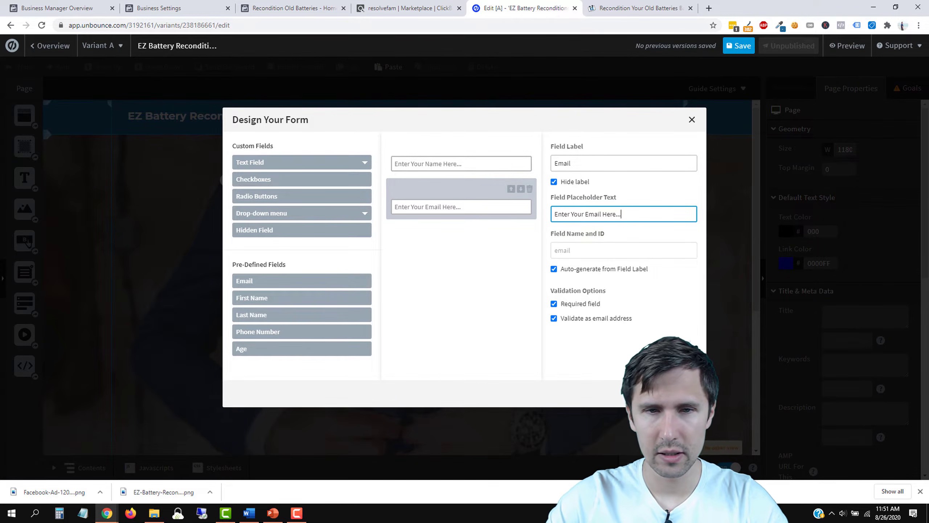
click(681, 393)
drag(414, 320, 358, 331)
drag(422, 323, 537, 324)
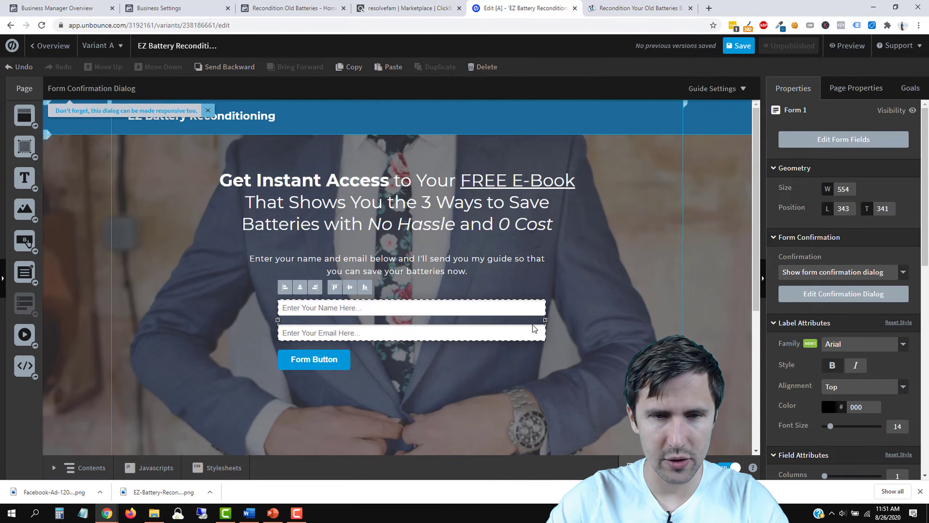
Step: Set the submit button's width to 554 to match the fields and adjust its height
click(353, 358)
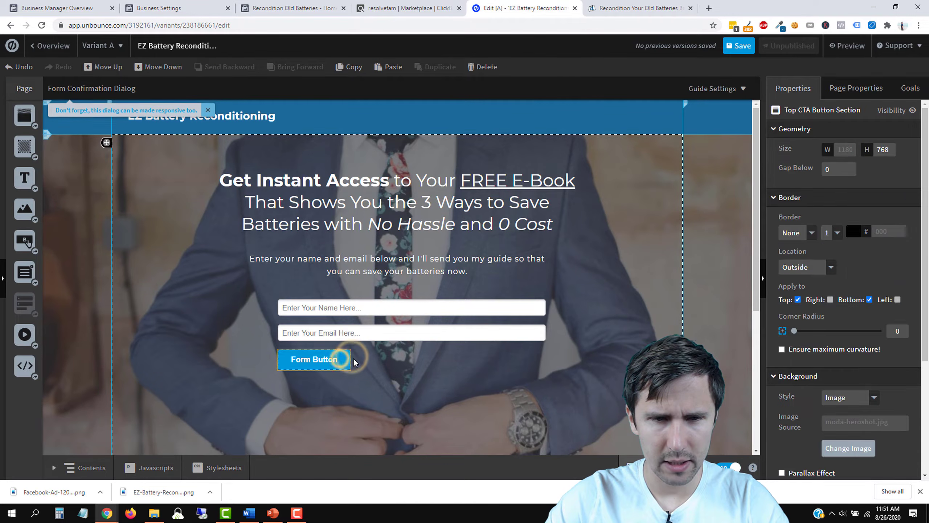
click(348, 360)
drag(350, 360, 547, 362)
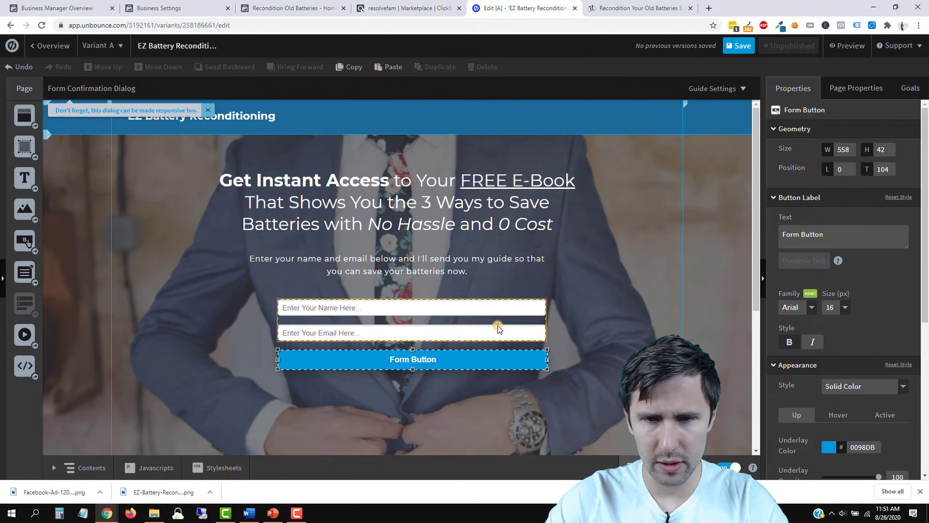
click(498, 325)
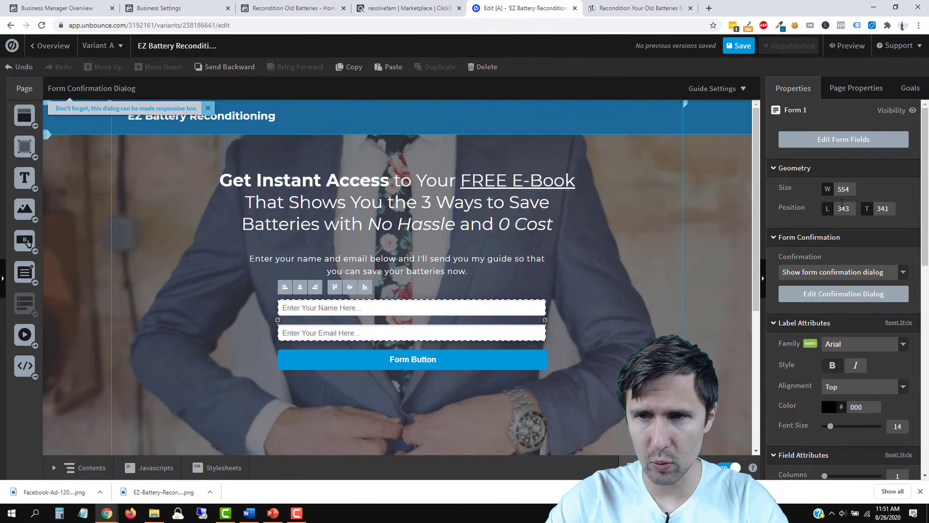
click(480, 361)
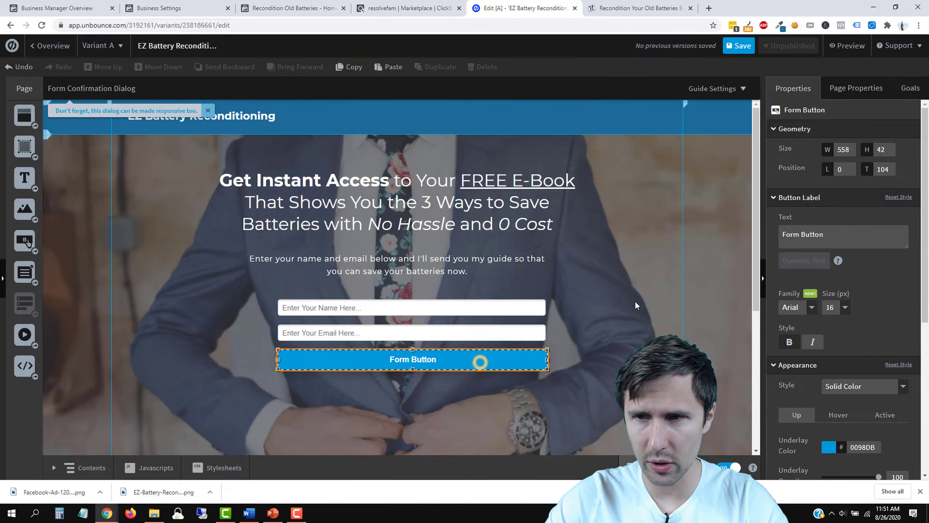
double_click(844, 147)
text(554)
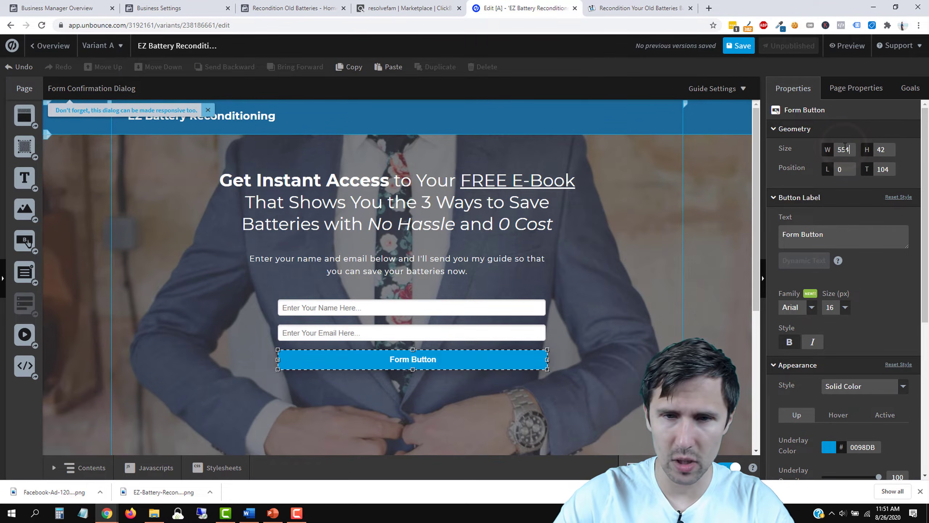
click(615, 349)
click(462, 366)
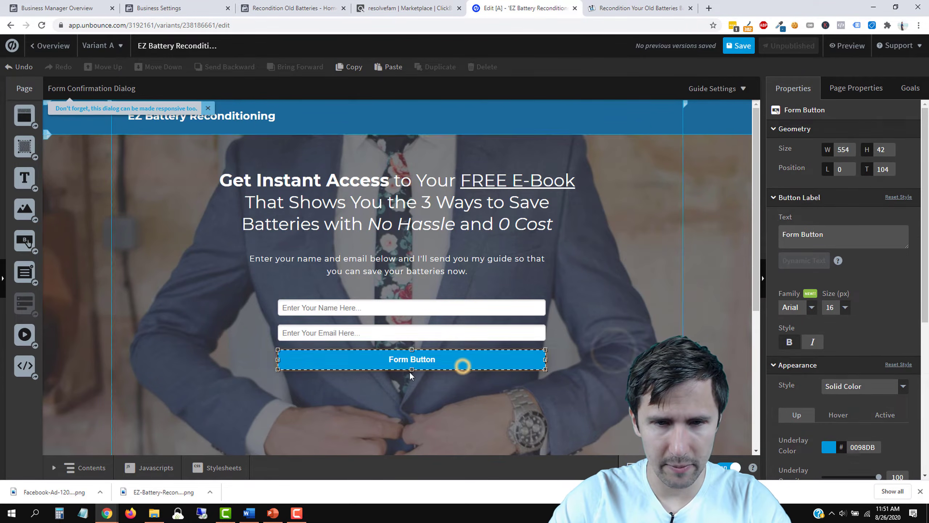
drag(413, 371, 414, 376)
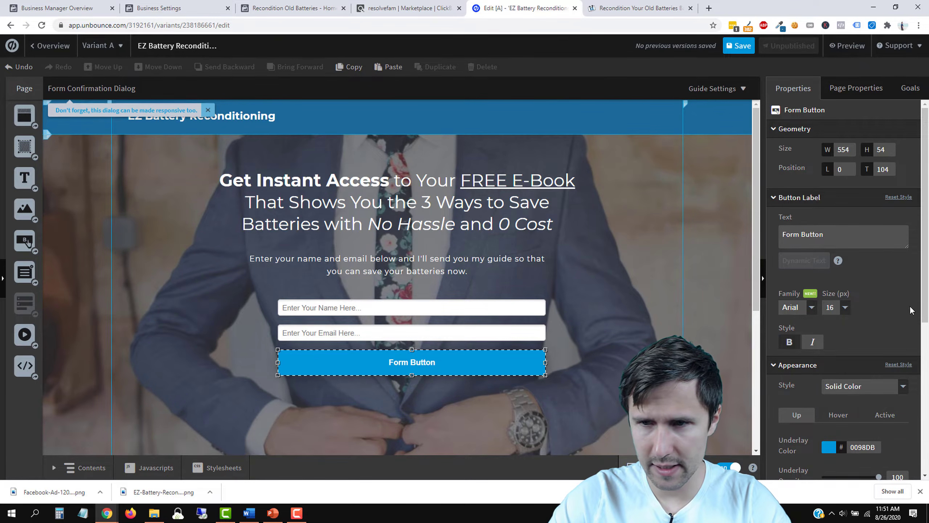
Step: Change the button label to 'Send Me My Free Guide Now!'
triple_click(805, 235)
text(Send me My Free)
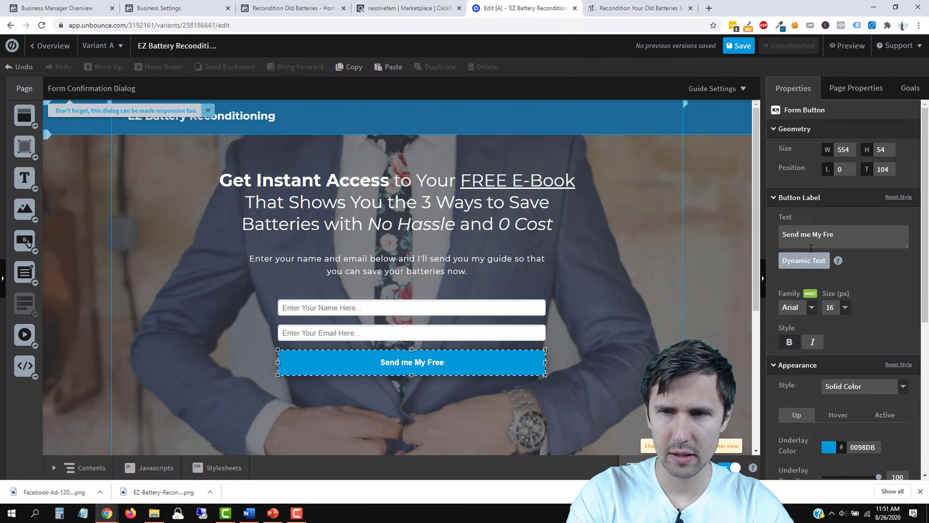
key(BackSpace)
key(BackSpace)
key(BackSpace)
key(BackSpace)
key(BackSpace)
key(BackSpace)
key(BackSpace)
key(BackSpace)
key(BackSpace)
text(Me My Free Guide Now!)
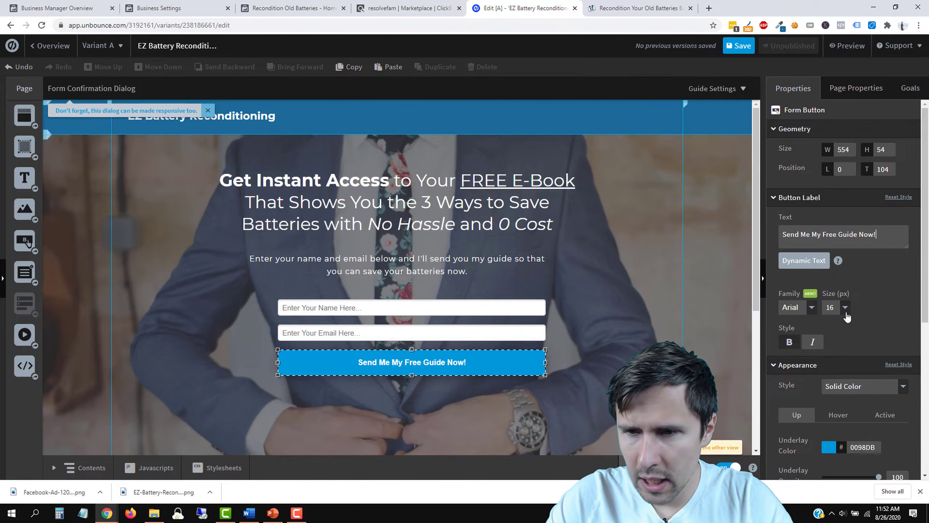
scroll(845, 330, down, 6)
scroll(834, 381, down, 1)
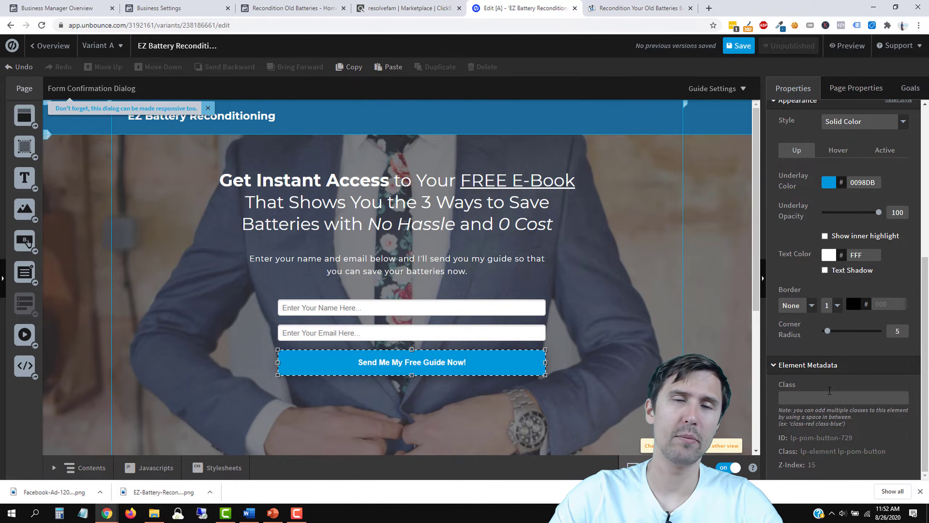
scroll(827, 328, up, 5)
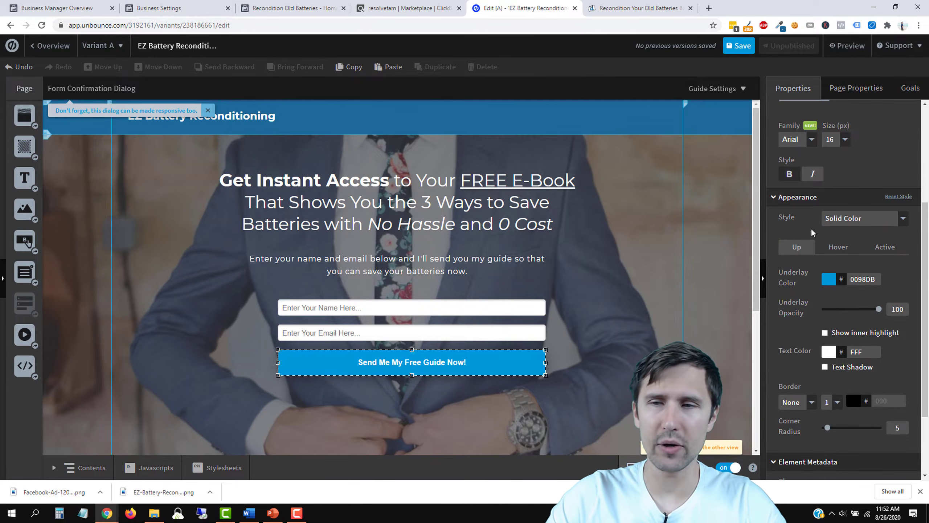
scroll(812, 229, up, 1)
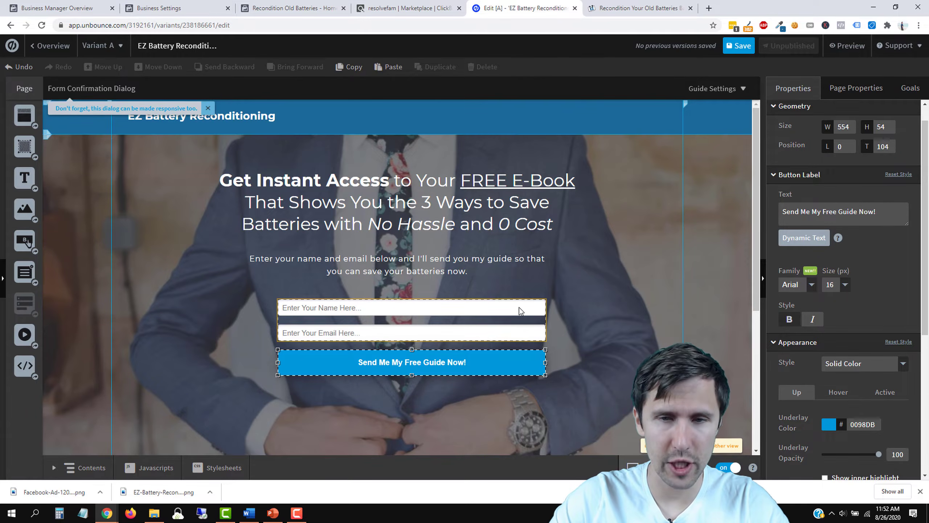
Step: Shift the form slightly and experiment with a larger label font size, staying in the editor
drag(479, 309, 470, 307)
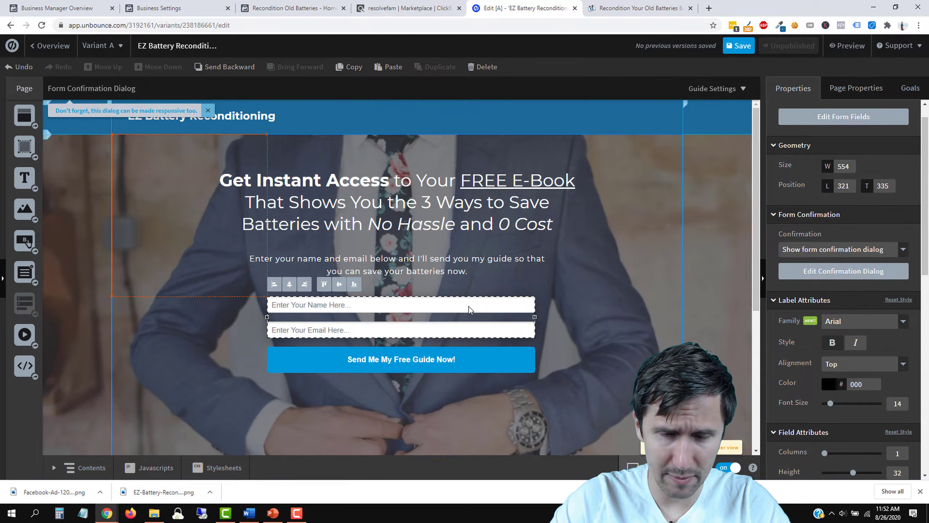
drag(403, 307, 411, 309)
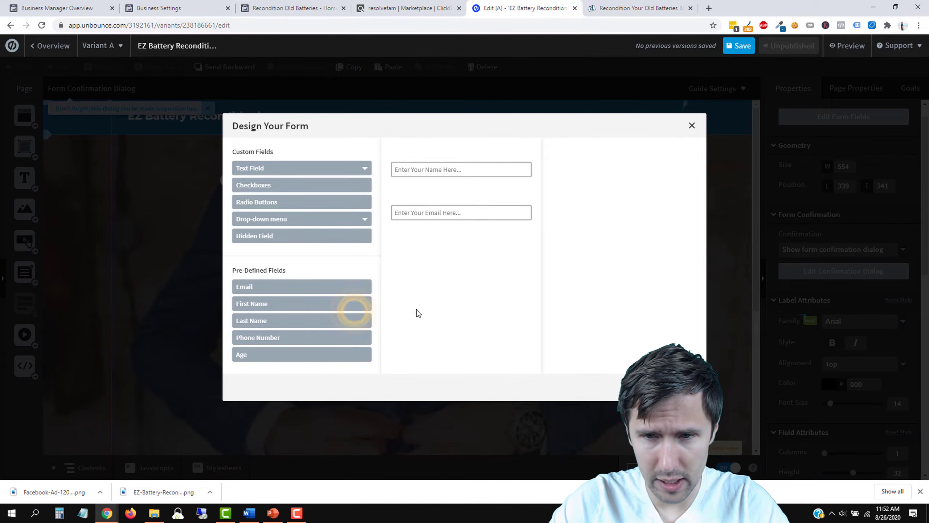
click(682, 387)
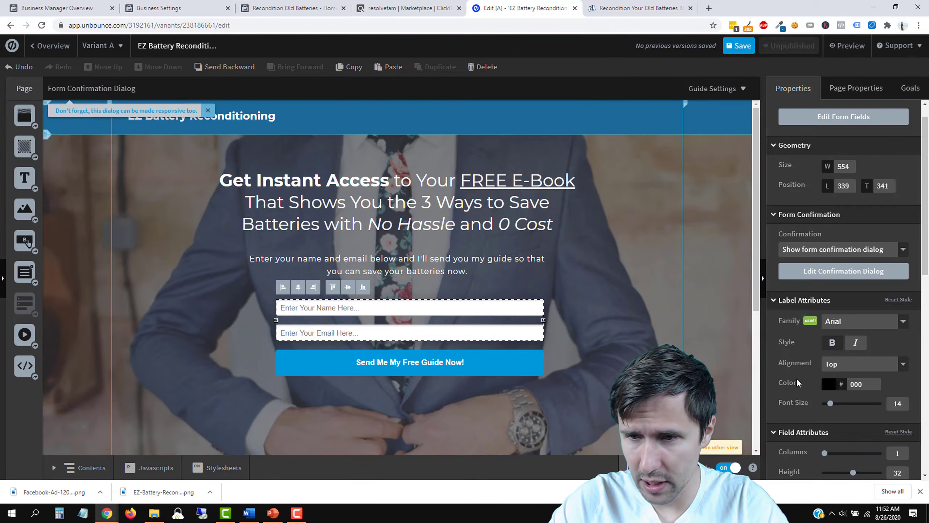
scroll(797, 378, down, 3)
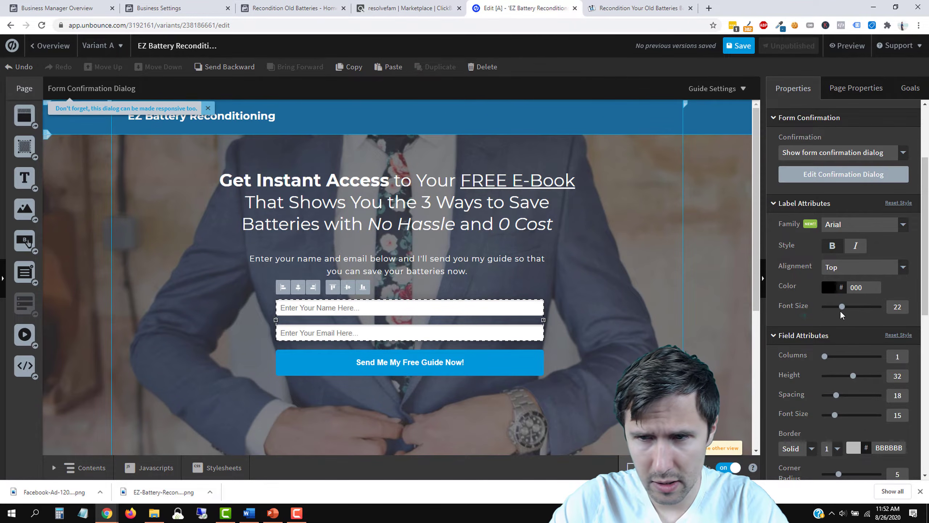
mouse_move(843, 306)
mouse_down()
mouse_move(859, 306)
mouse_move(842, 308)
mouse_up()
key(alt+Left)
click(549, 80)
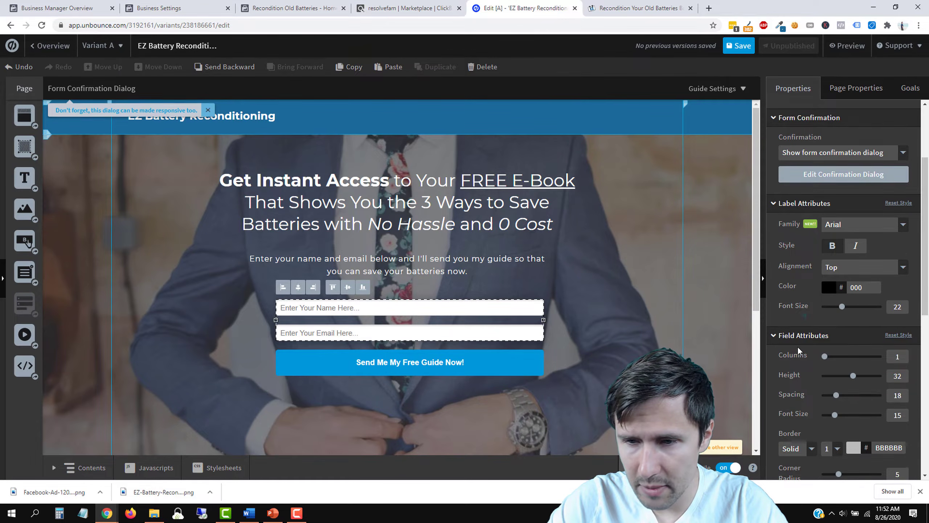
Step: Reset the label font size to 14 and move the form slightly left
scroll(800, 350, down, 9)
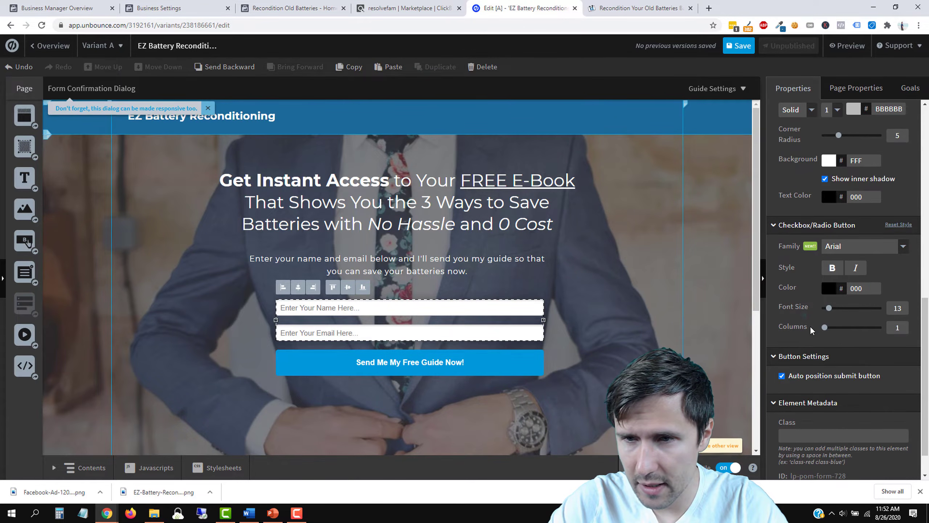
scroll(816, 311, up, 3)
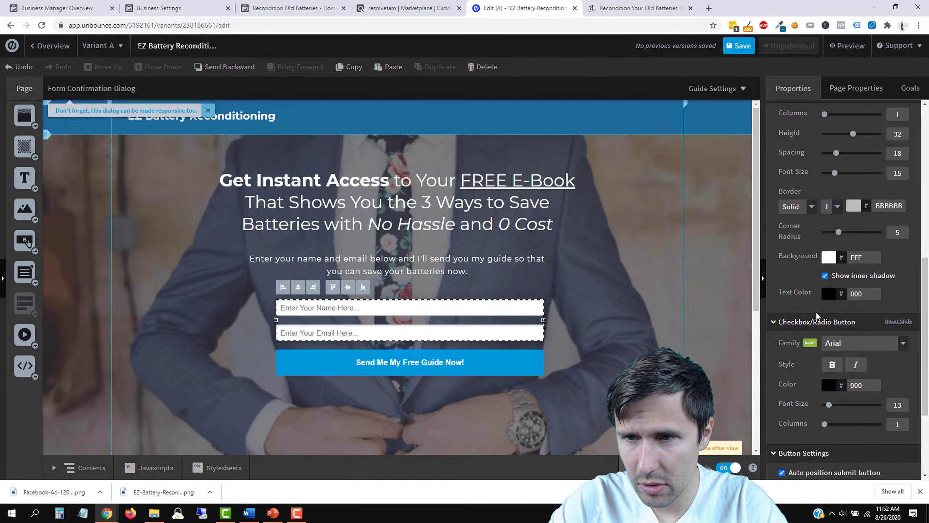
scroll(816, 311, up, 9)
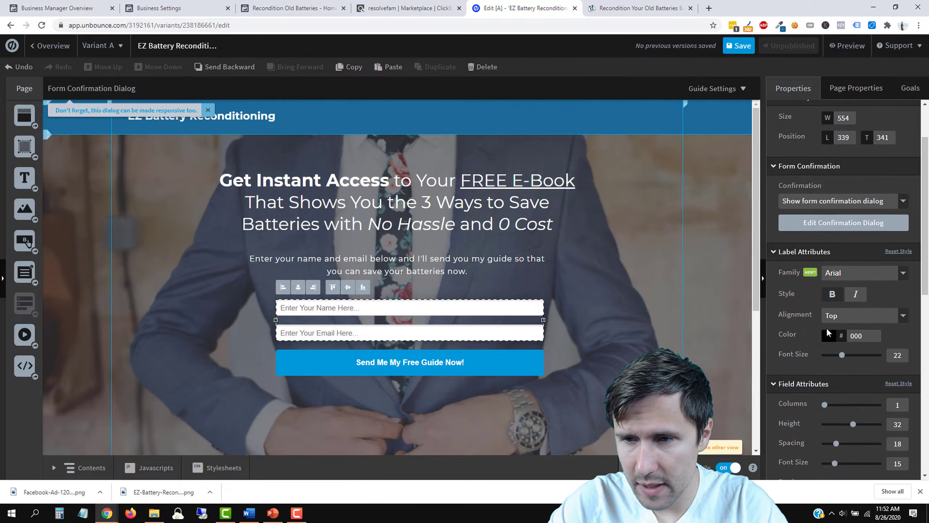
double_click(894, 352)
text(10)
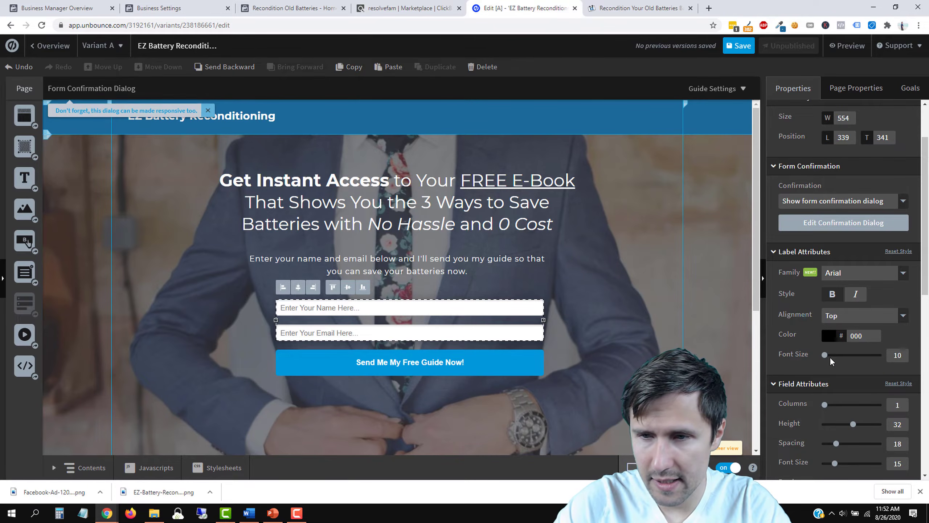
click(830, 357)
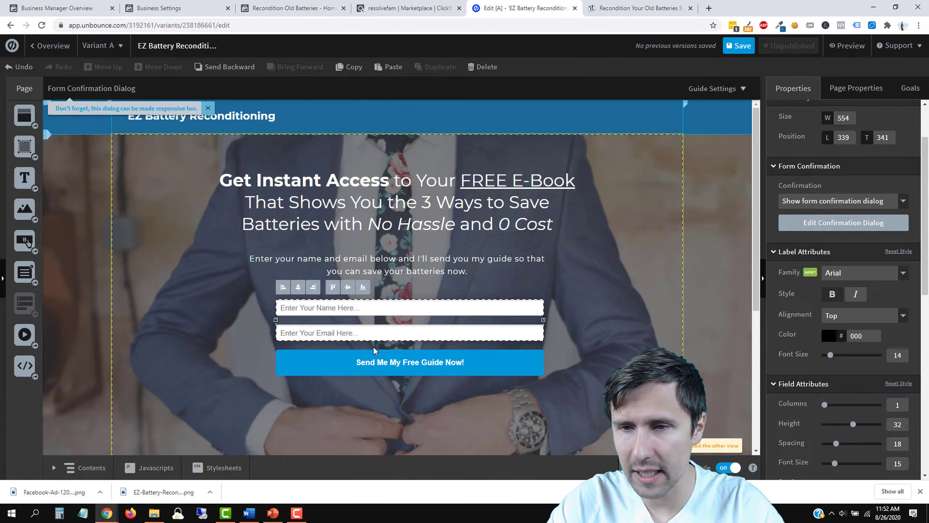
scroll(807, 348, up, 2)
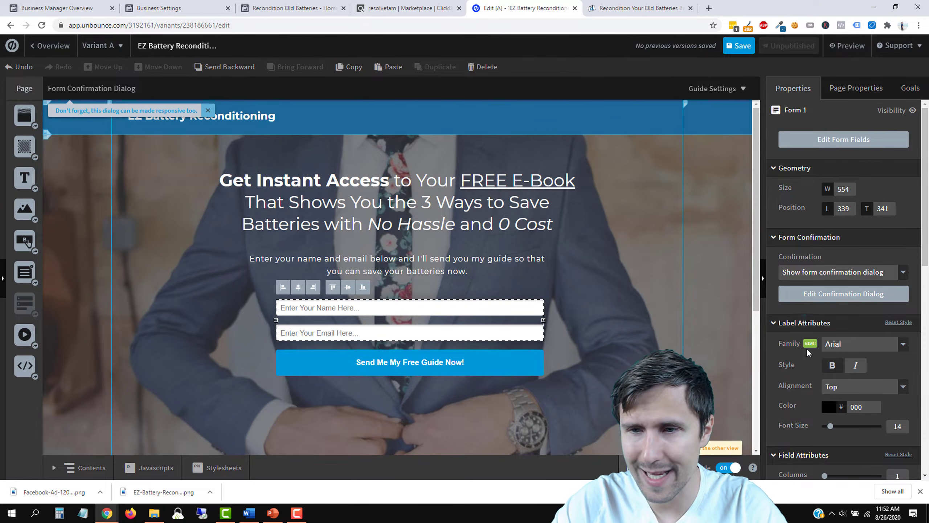
drag(384, 311, 378, 312)
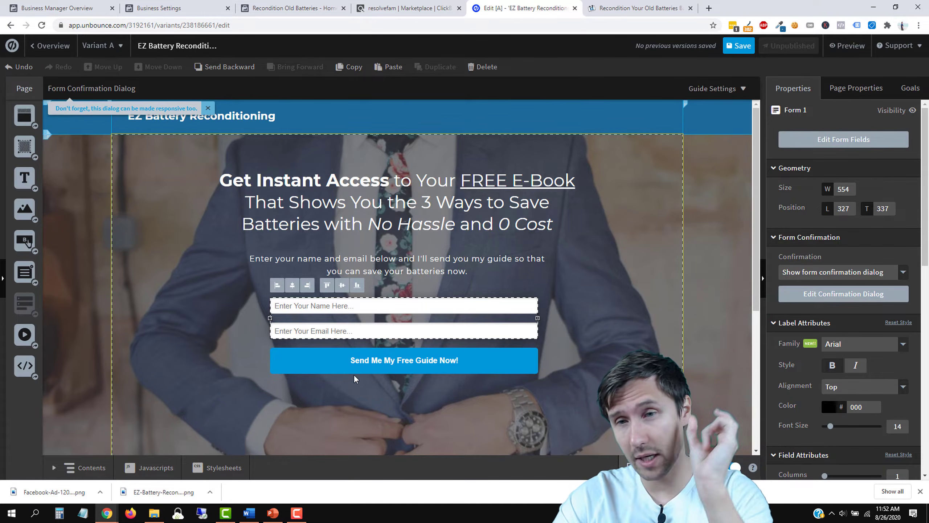
Step: Try left-aligned field labels, then set label alignment back to Top
scroll(784, 366, down, 3)
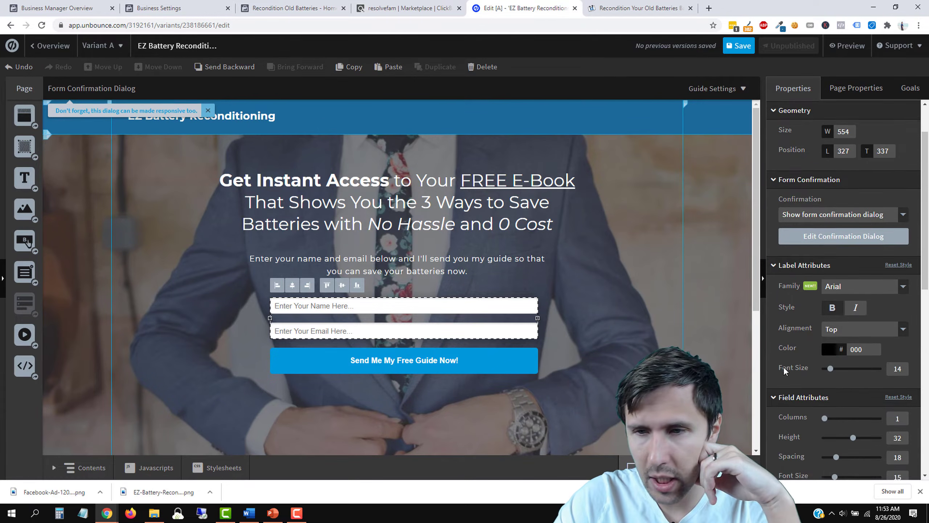
click(848, 299)
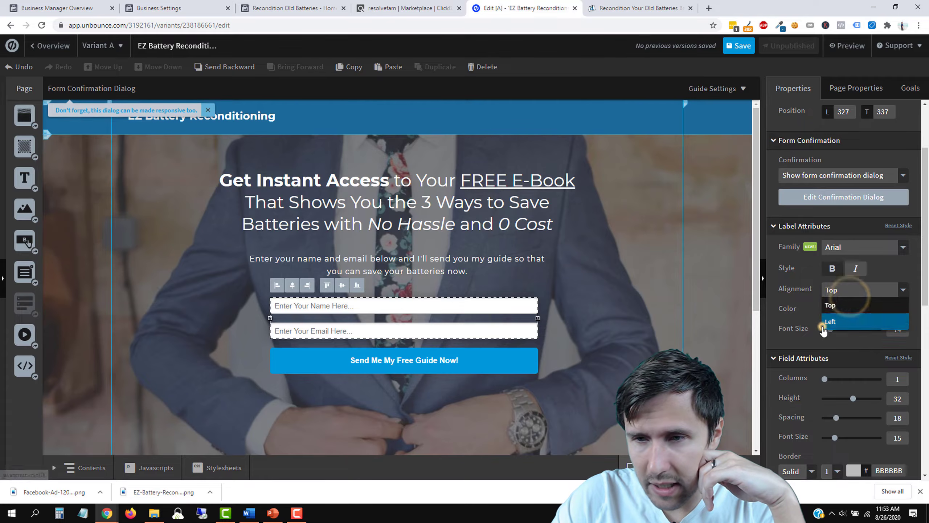
click(830, 321)
click(841, 297)
click(841, 305)
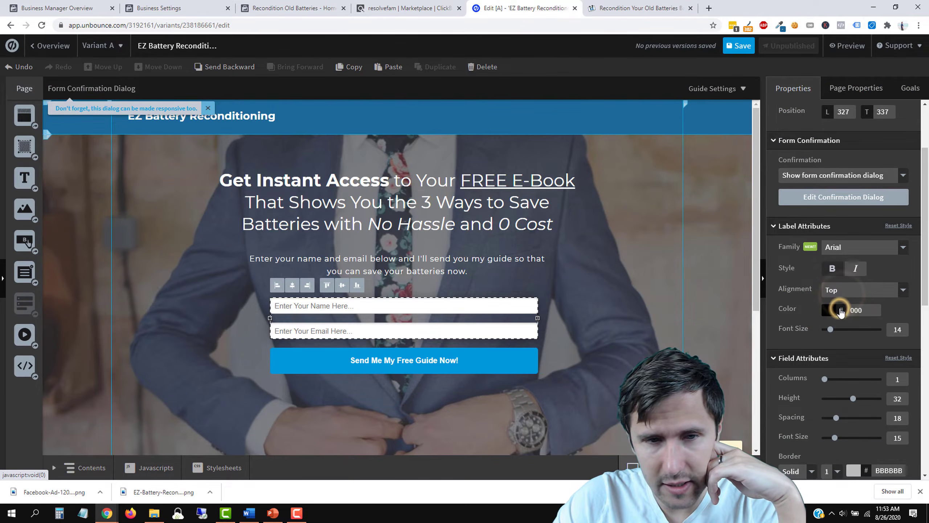
scroll(792, 415, down, 5)
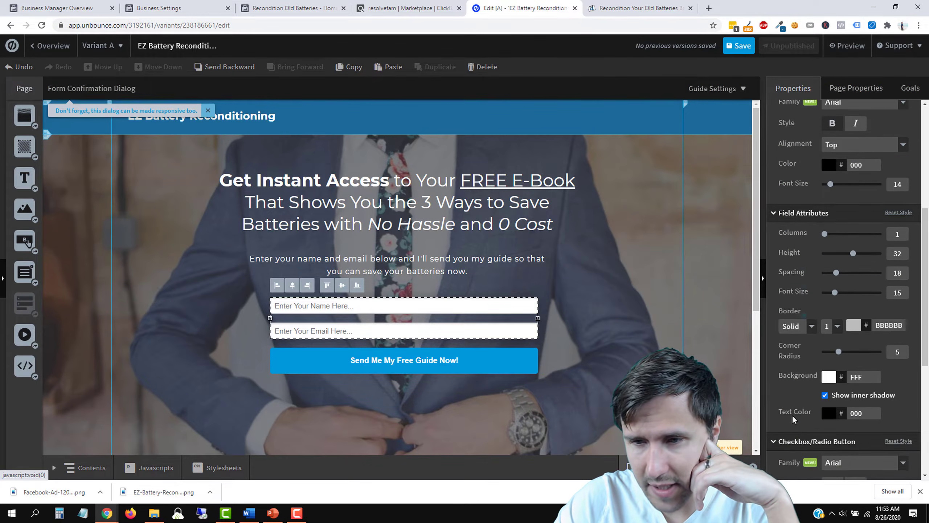
scroll(793, 415, down, 3)
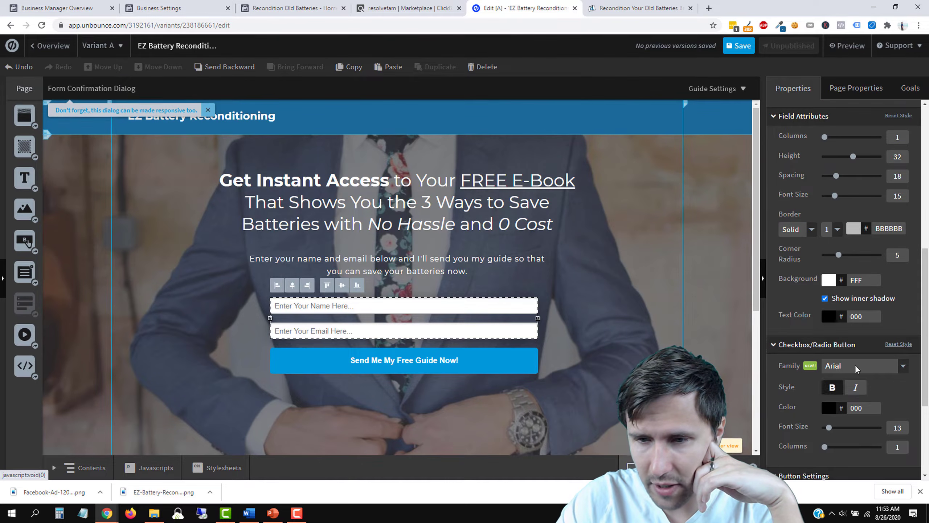
scroll(841, 331, down, 2)
scroll(841, 331, down, 2)
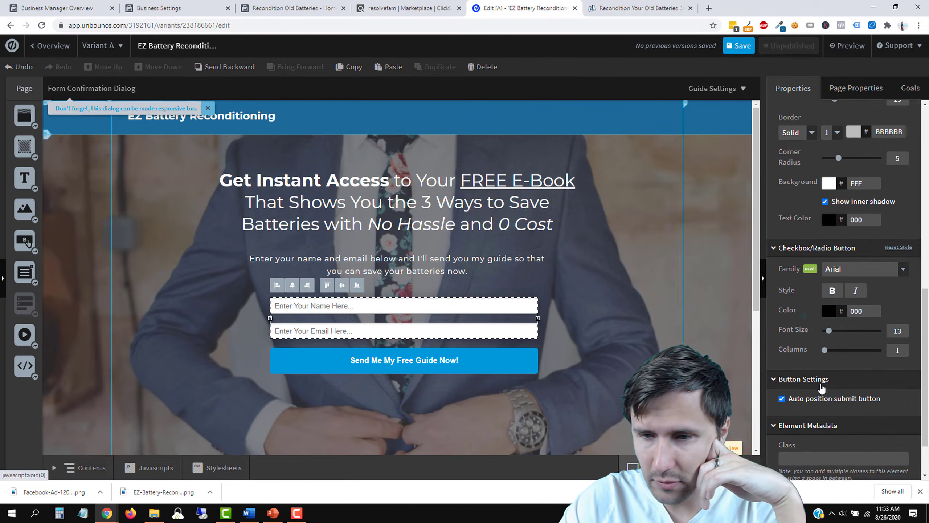
scroll(828, 205, down, 2)
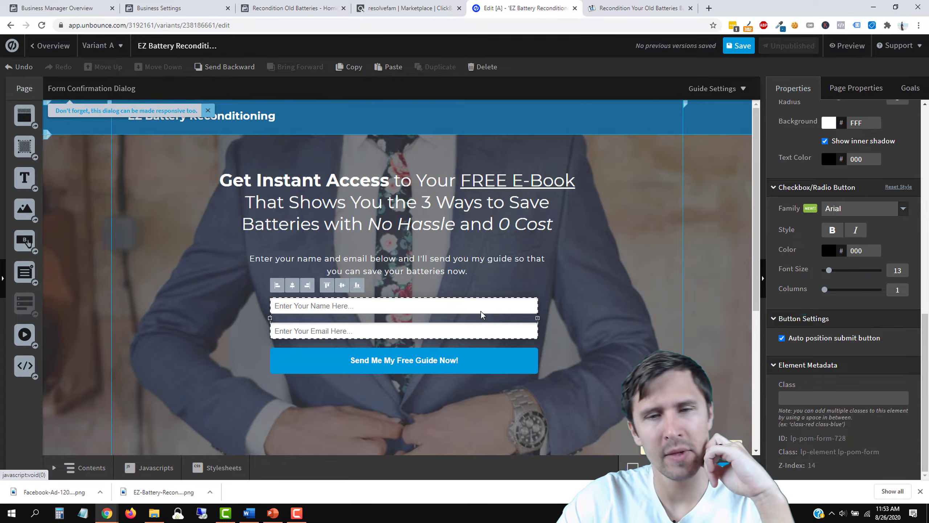
Step: Nudge the form a little further left so it sits centred under the sub-heading
click(637, 310)
drag(448, 310, 443, 308)
click(657, 327)
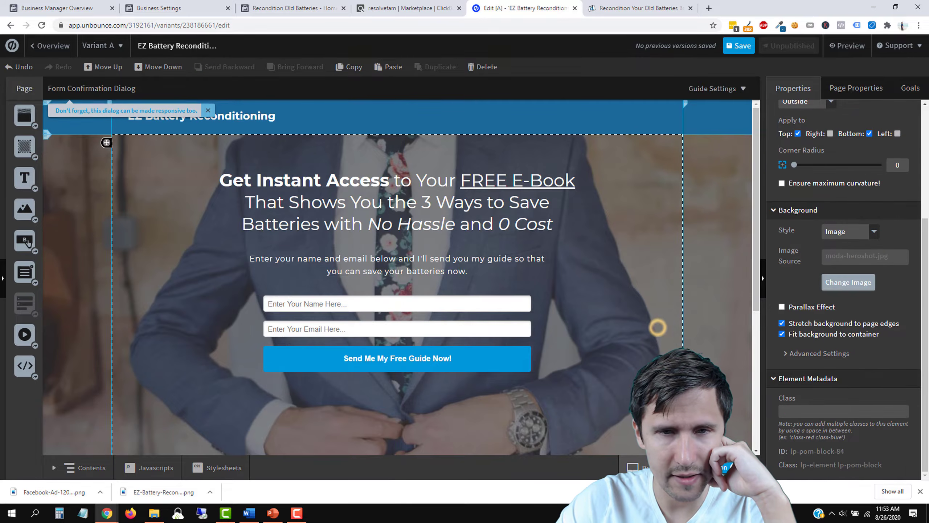
scroll(657, 327, down, 3)
scroll(658, 327, up, 3)
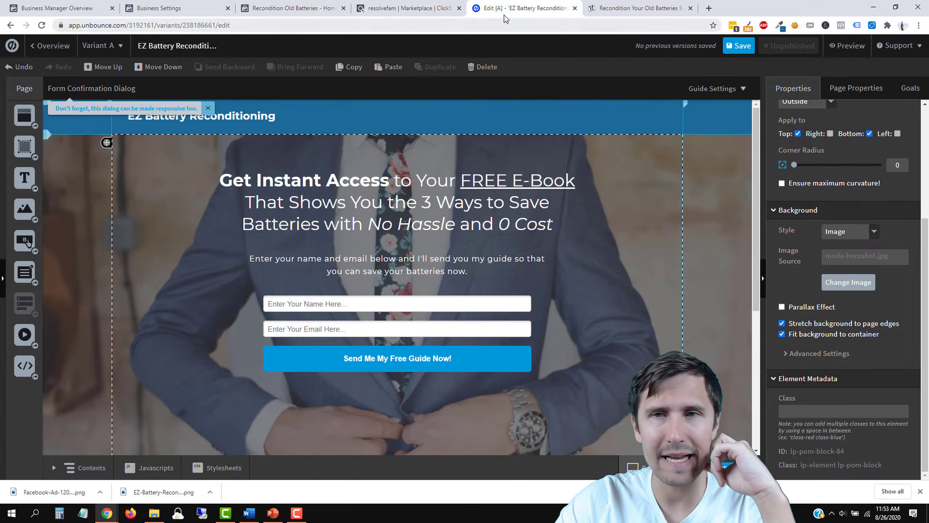
Step: Place the arrow2.png image beside the form's name and email fields, then return to the sales page
click(616, 8)
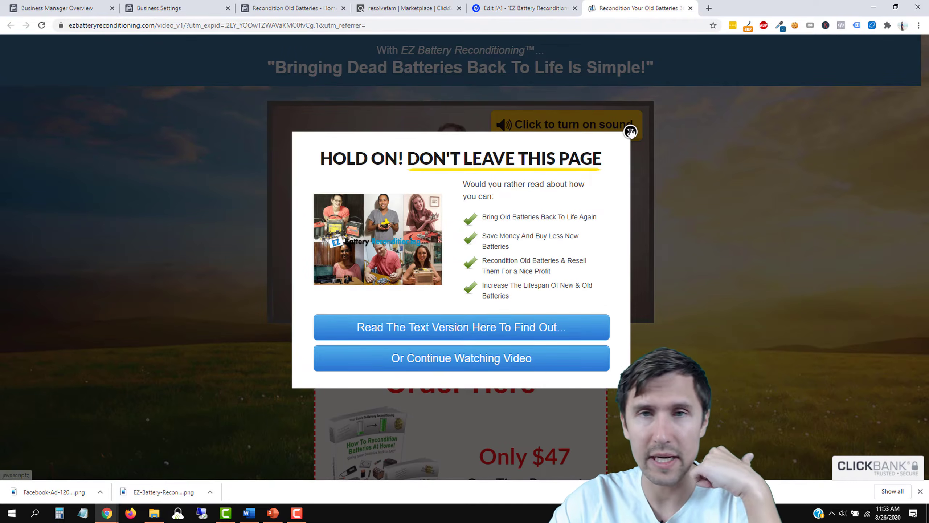
click(521, 8)
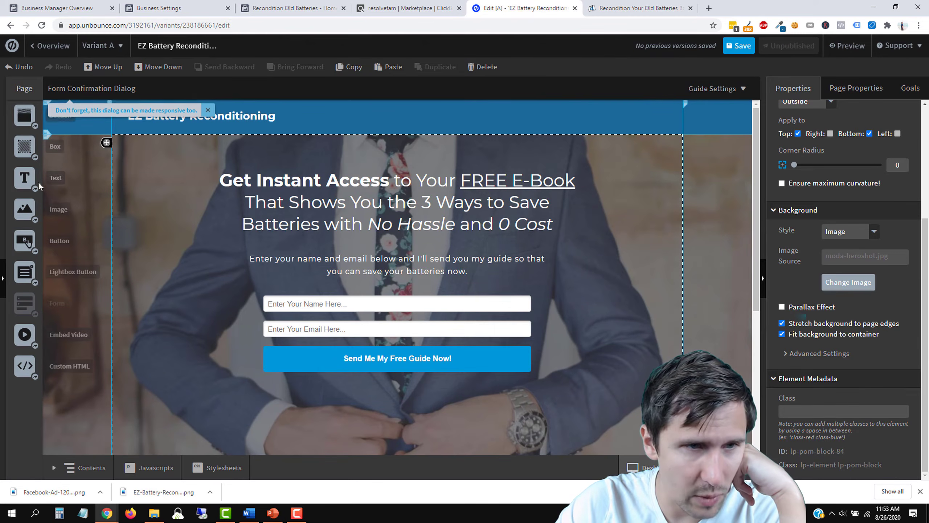
drag(24, 208, 202, 273)
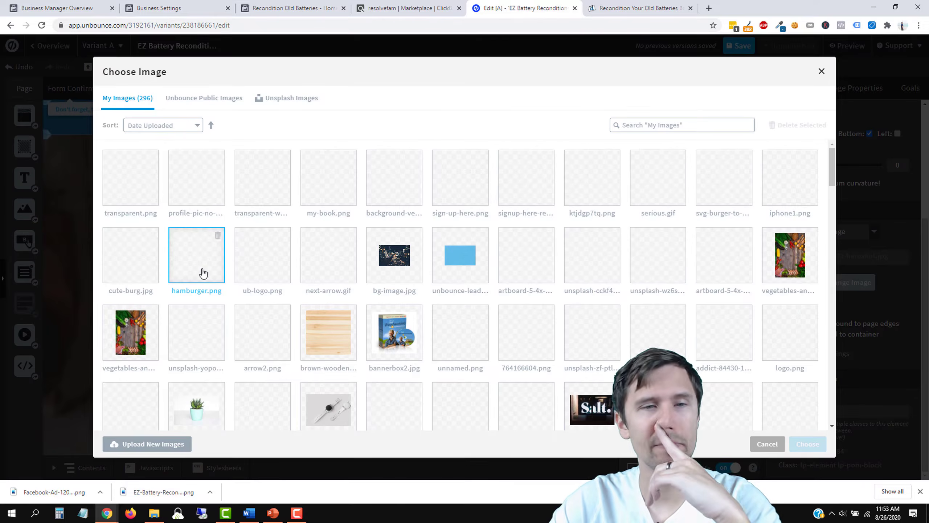
click(262, 341)
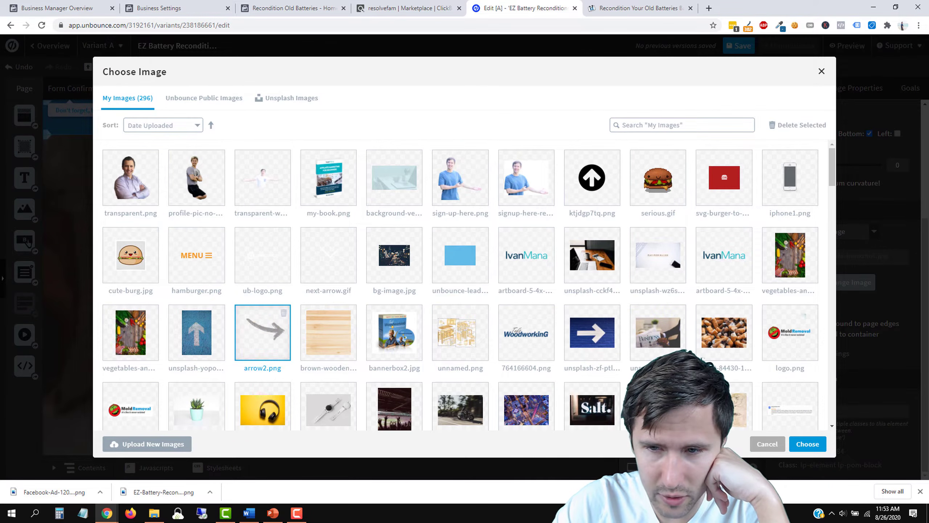
click(816, 444)
drag(214, 267, 234, 316)
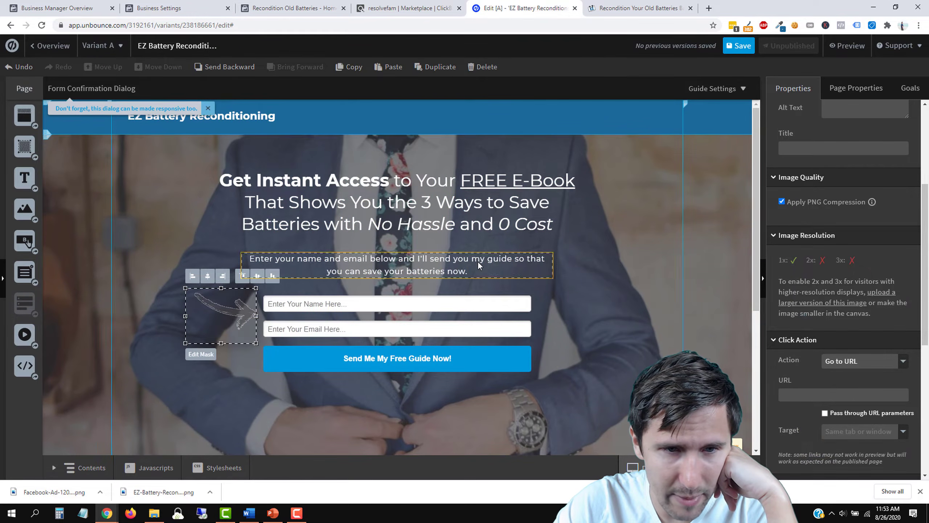
click(479, 272)
click(229, 310)
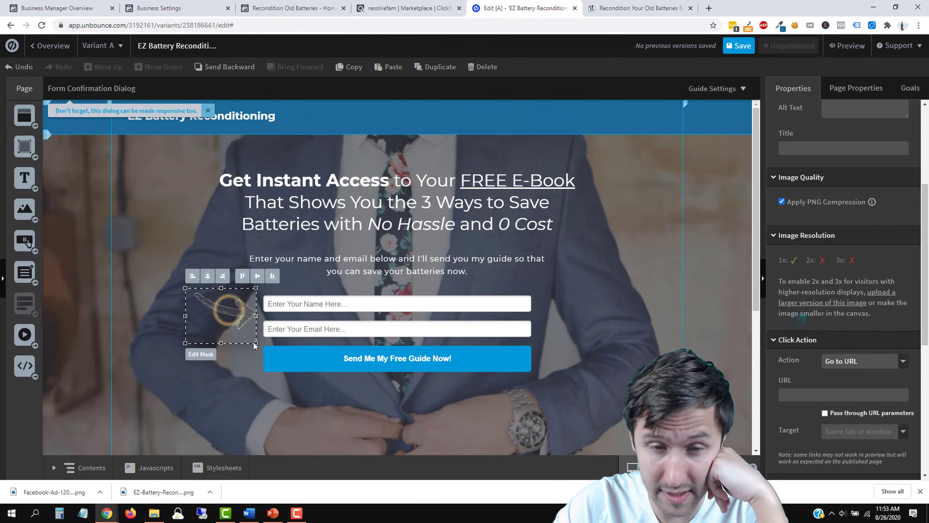
click(598, 320)
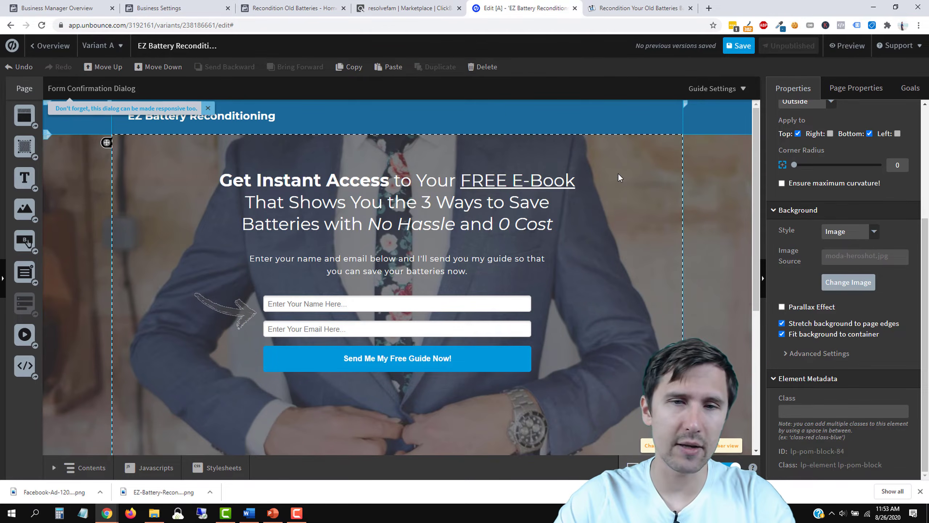
click(622, 8)
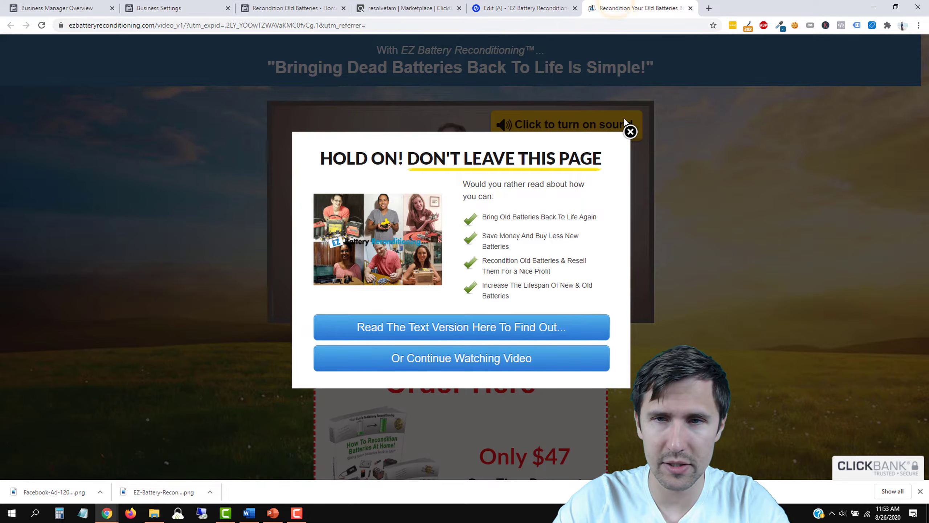
Step: Close the sales page popup and open Pixabay and Pexels in new tabs
click(630, 132)
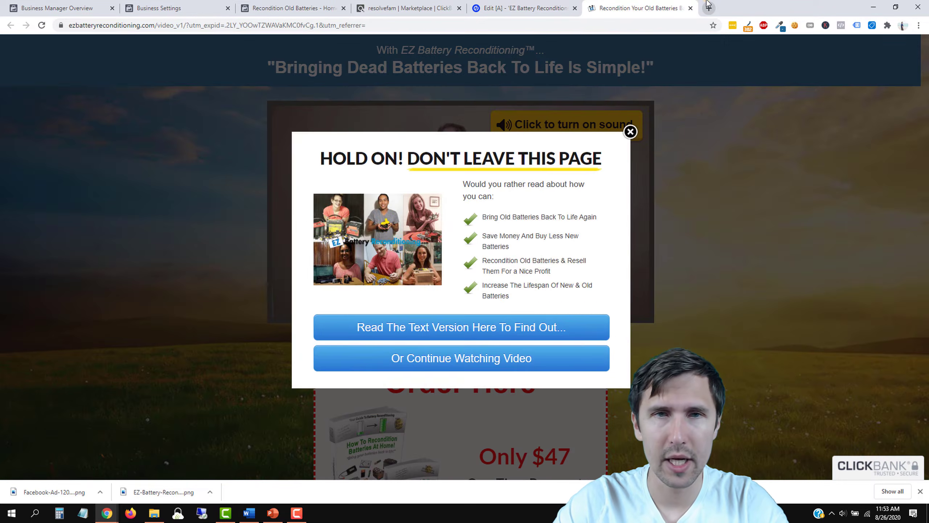
click(709, 8)
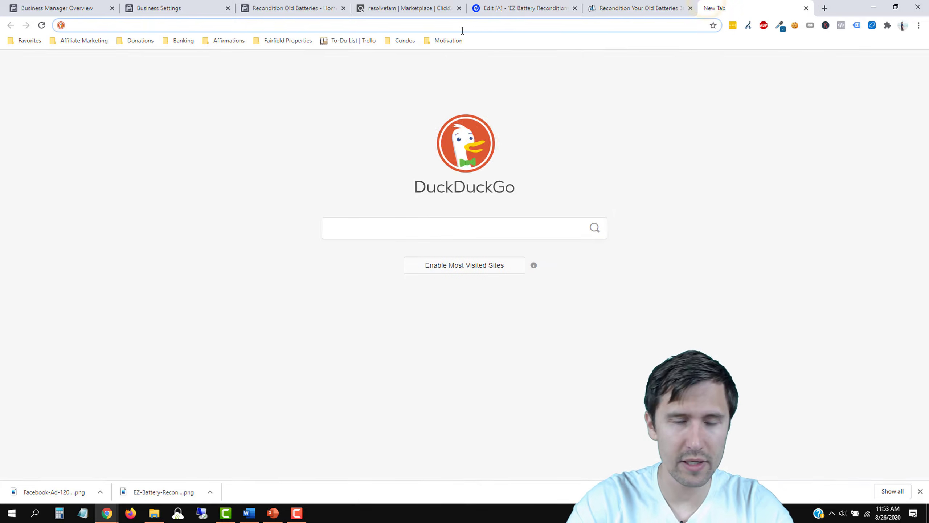
text(pix)
key(Return)
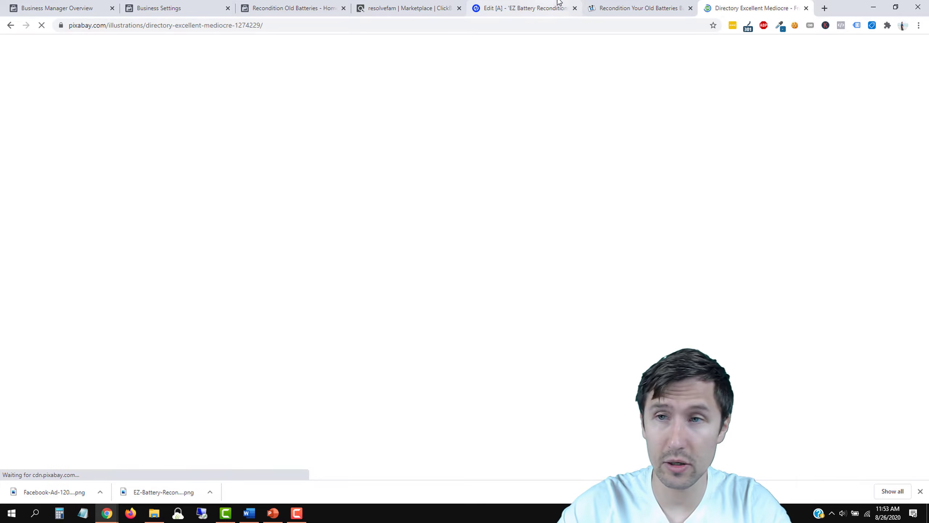
click(825, 8)
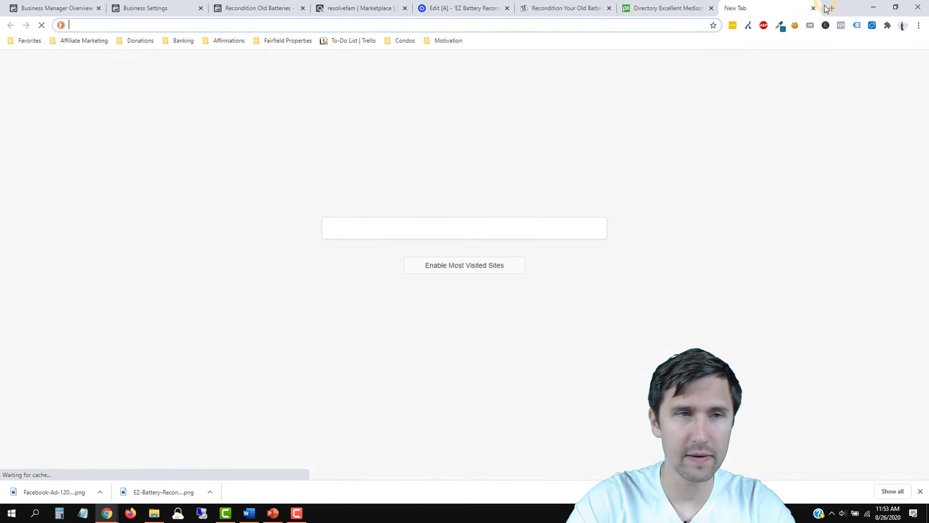
text(px)
key(BackSpace)
text(exels.com/search/thinking/)
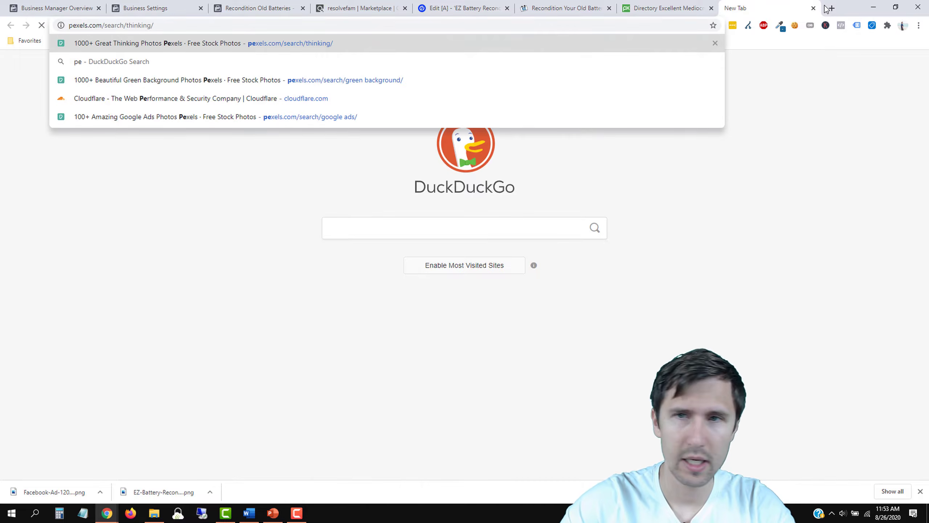
key(Return)
Step: Search Pixabay for 'grass and sun' images and copy the query over to the Pexels tab
click(669, 8)
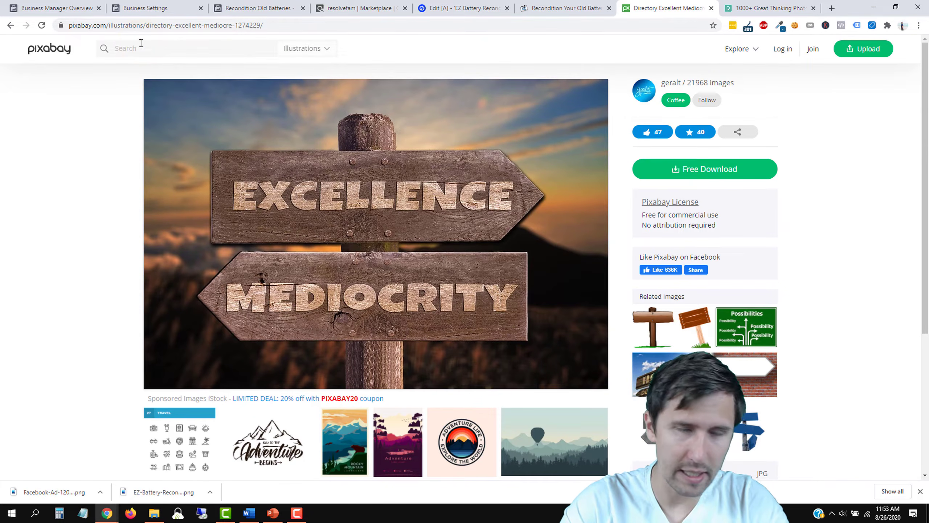
click(557, 7)
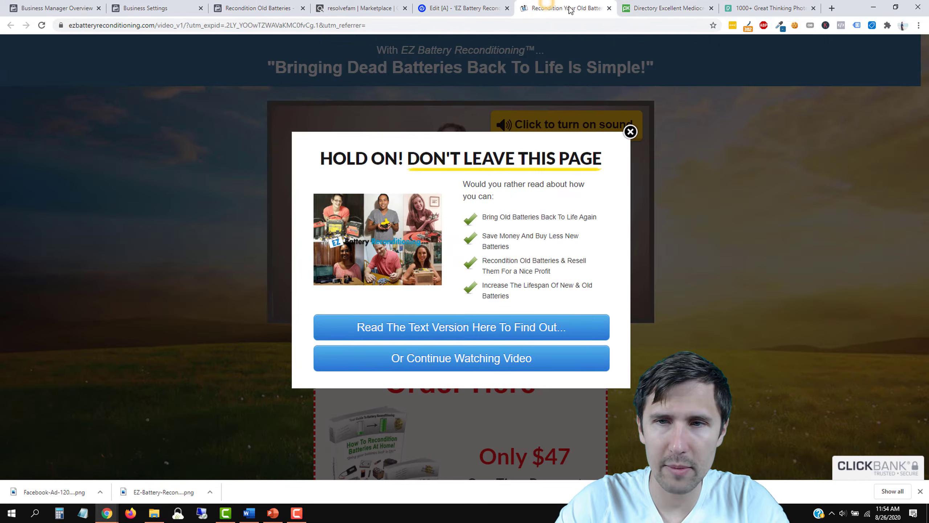
click(653, 4)
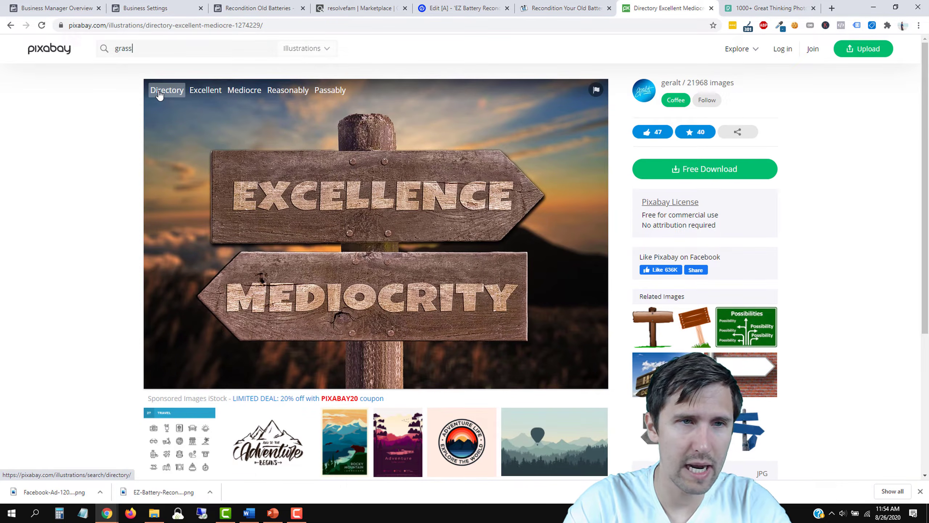
text(un)
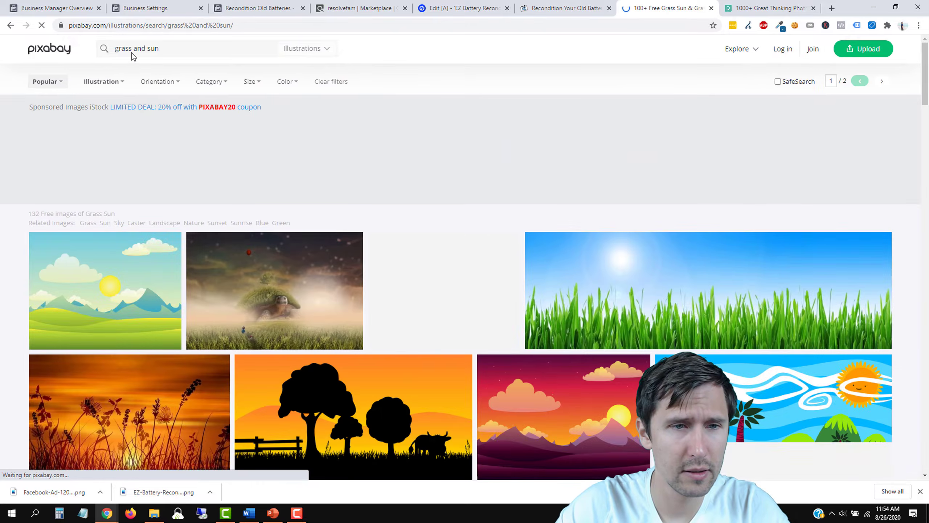
triple_click(128, 48)
key(ctrl+c)
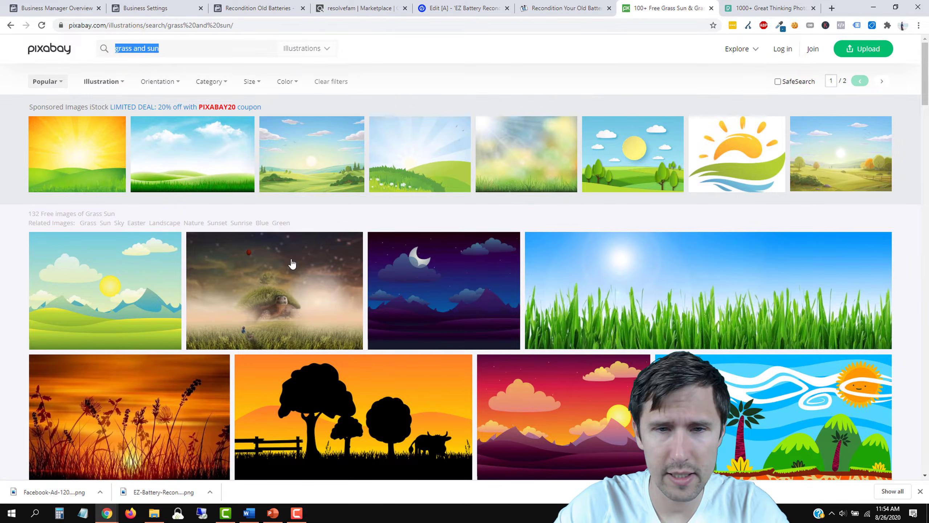
key(ctrl+Tab)
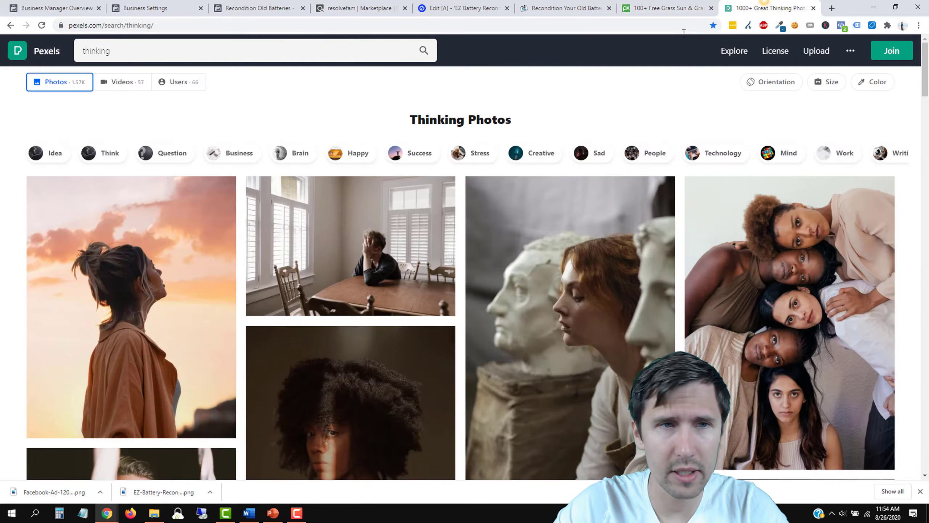
Step: Search Pexels for 'grass and sun'
triple_click(179, 55)
key(ctrl+v)
key(Return)
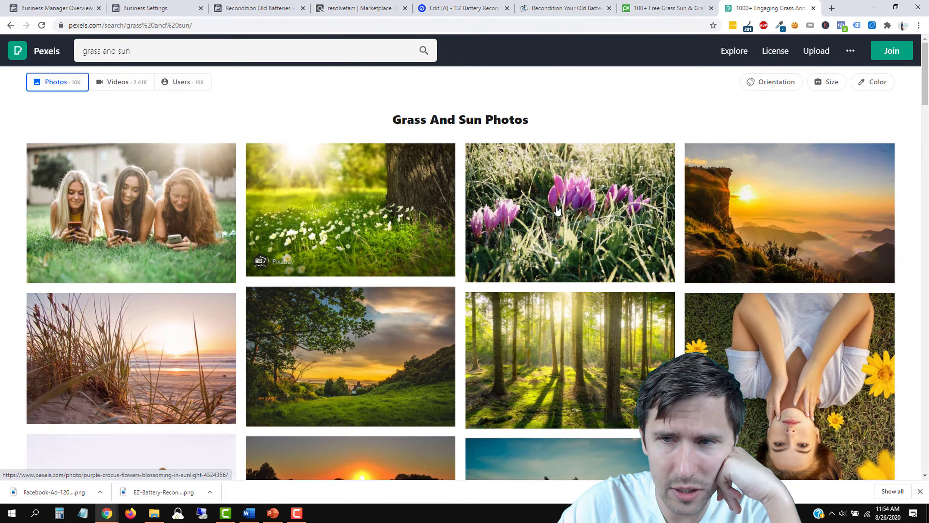
Step: Browse the Pexels 'grass and sun' results, comparing with Pixabay and the battery sales page
scroll(553, 229, down, 3)
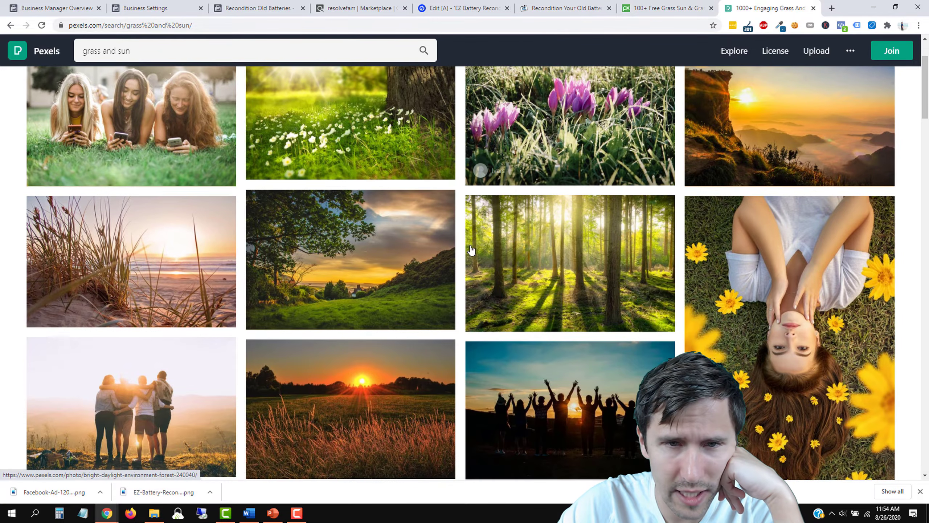
scroll(384, 259, down, 10)
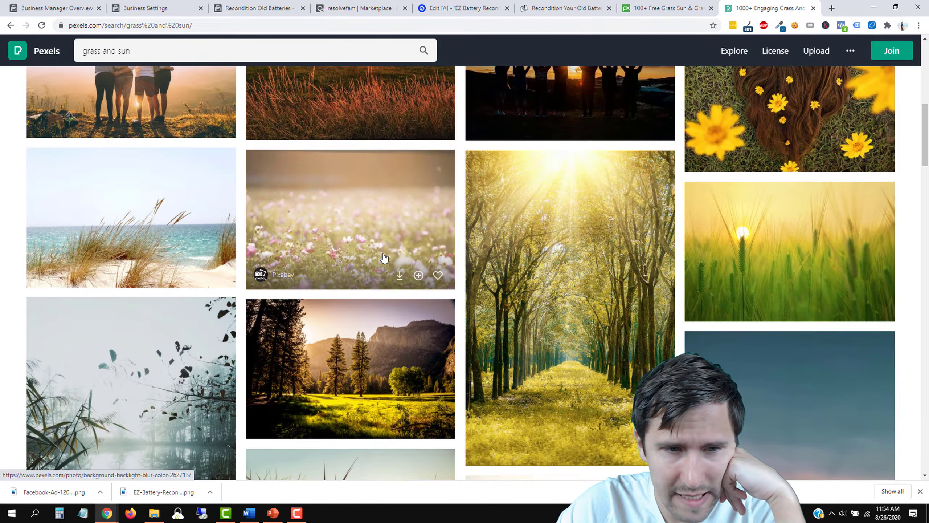
scroll(387, 256, down, 10)
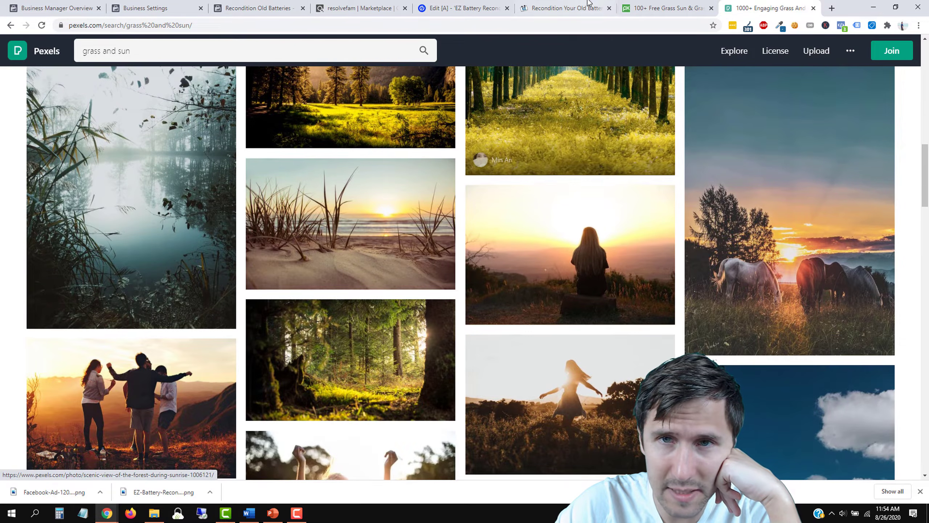
click(658, 3)
click(573, 4)
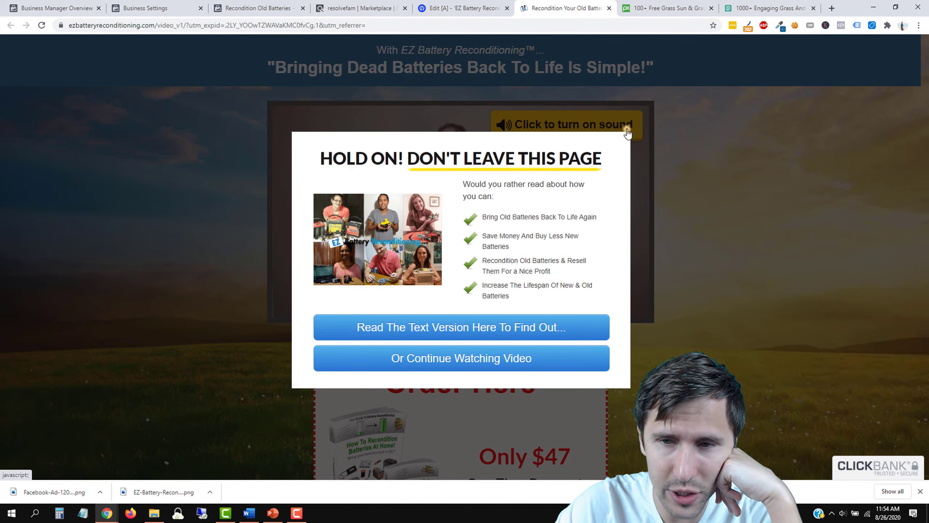
click(629, 132)
scroll(753, 296, down, 5)
scroll(744, 330, up, 5)
click(788, 7)
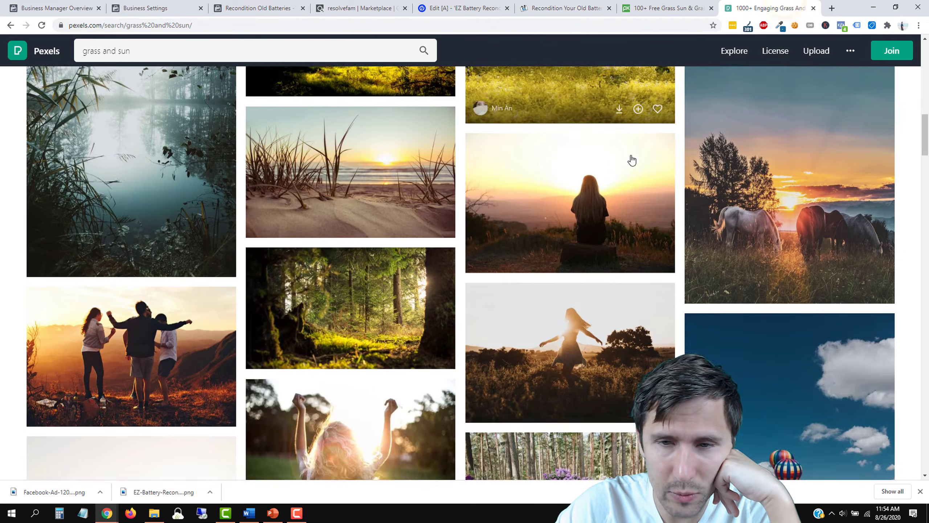
scroll(632, 160, down, 10)
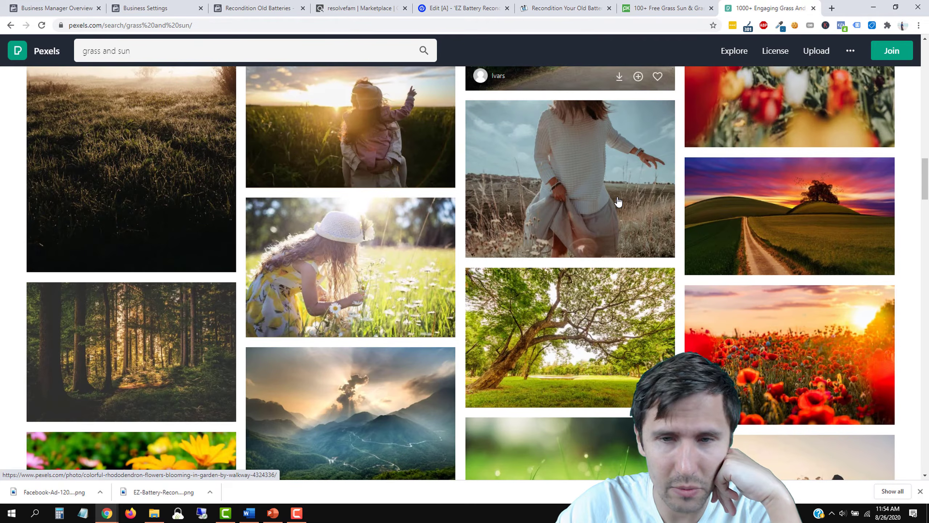
scroll(618, 201, down, 4)
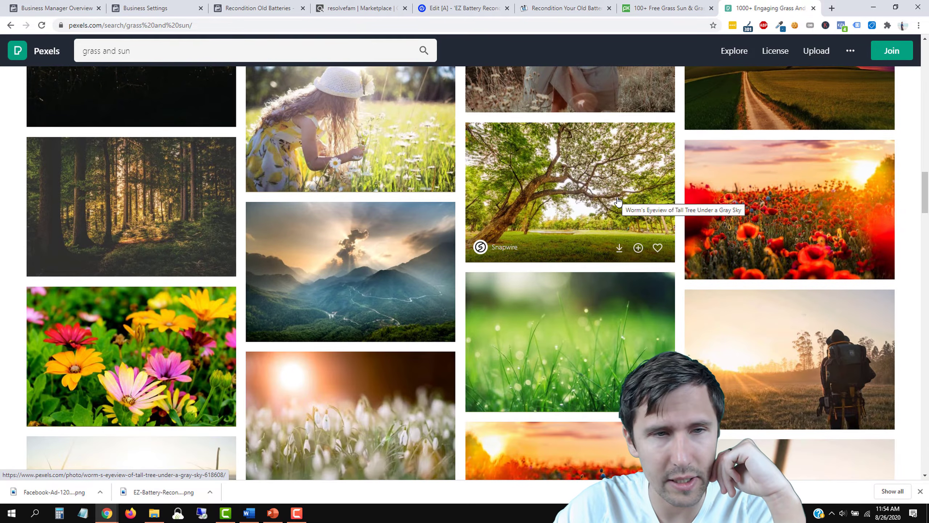
scroll(617, 201, down, 5)
scroll(609, 204, down, 4)
scroll(609, 204, up, 6)
Step: Dismiss the sales page's exit popup, then open the golden-hour mountain ridge photo
click(563, 8)
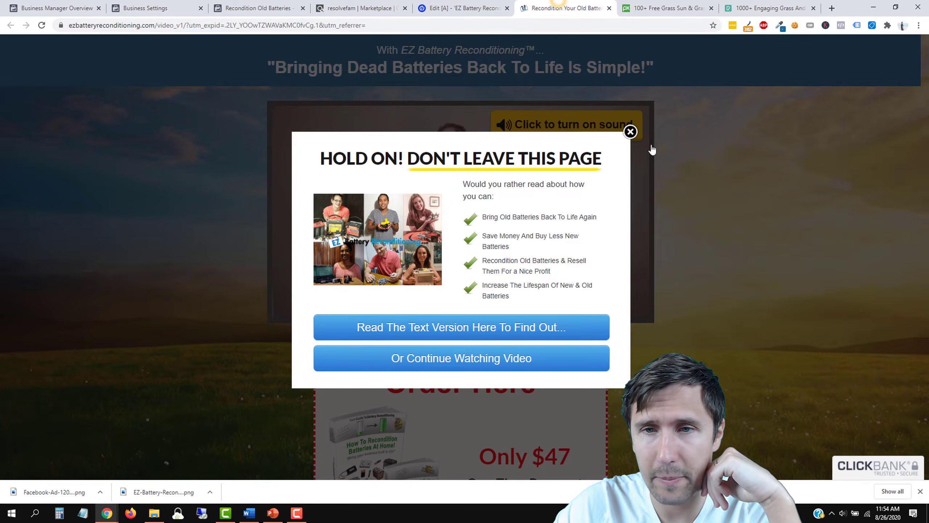
click(631, 132)
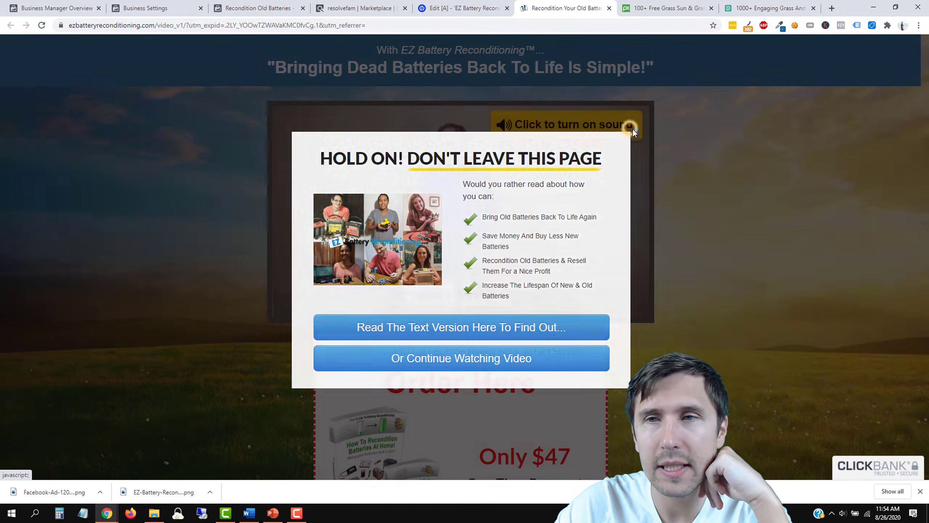
click(631, 128)
click(781, 4)
scroll(575, 197, down, 5)
scroll(575, 196, down, 7)
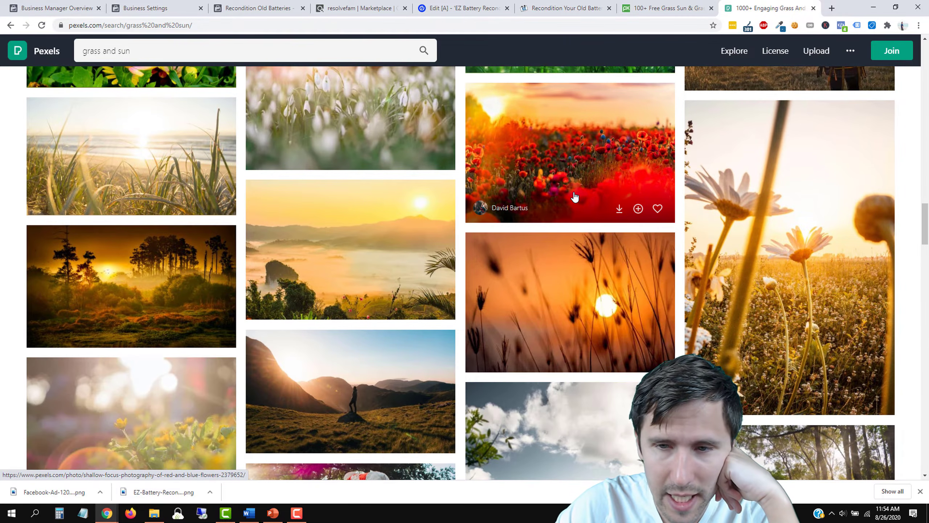
scroll(574, 197, down, 4)
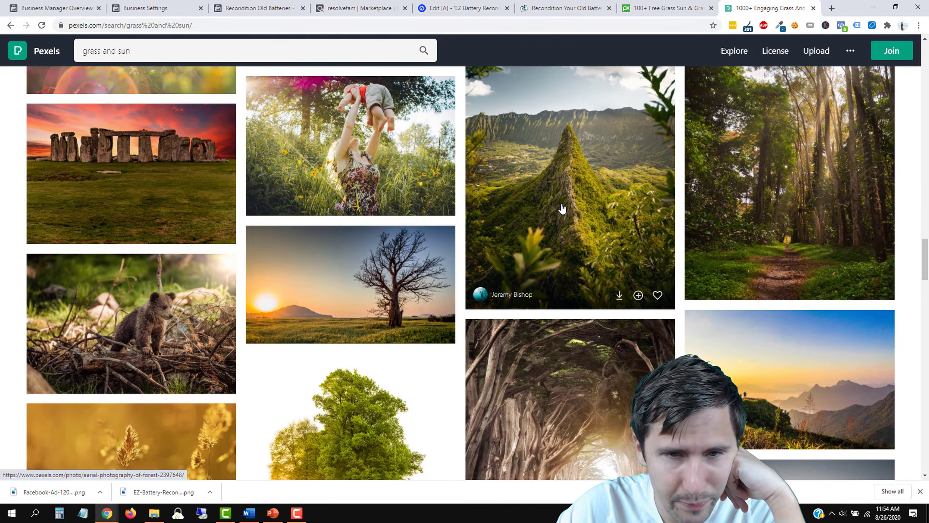
scroll(560, 208, down, 5)
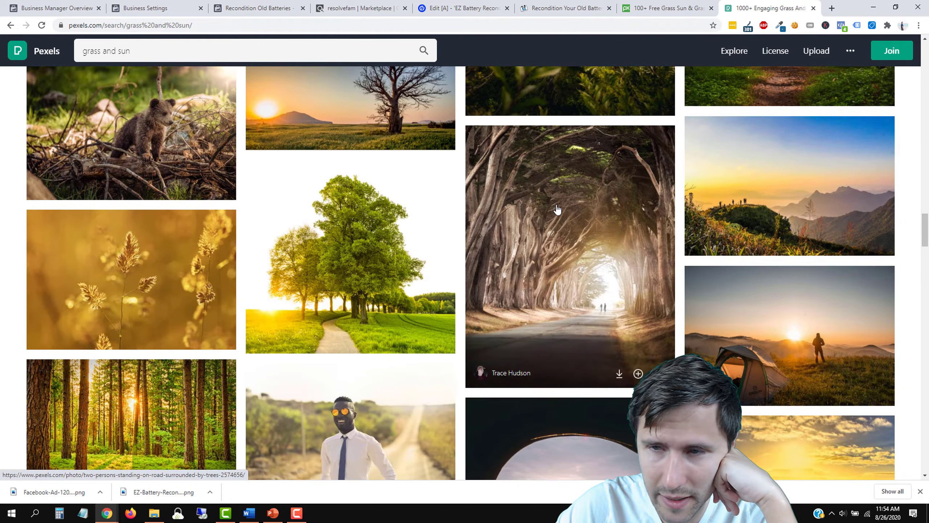
click(577, 3)
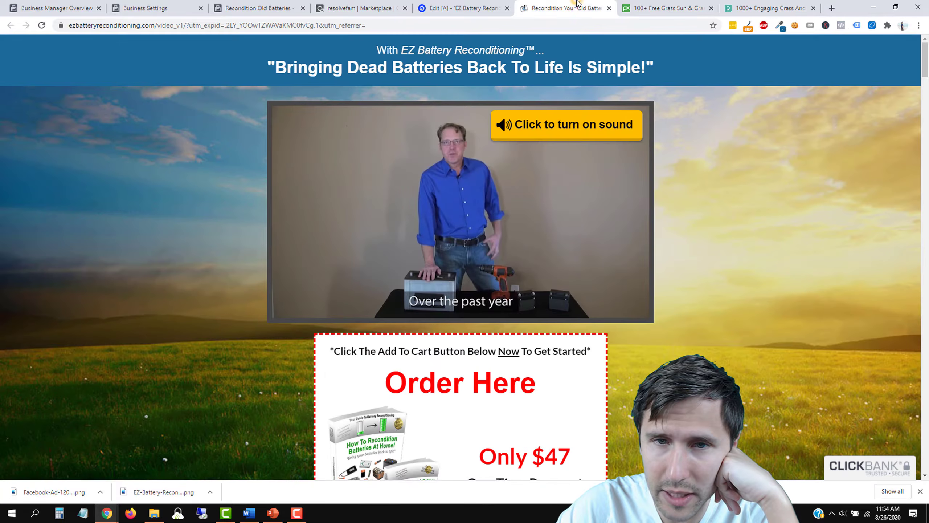
click(751, 4)
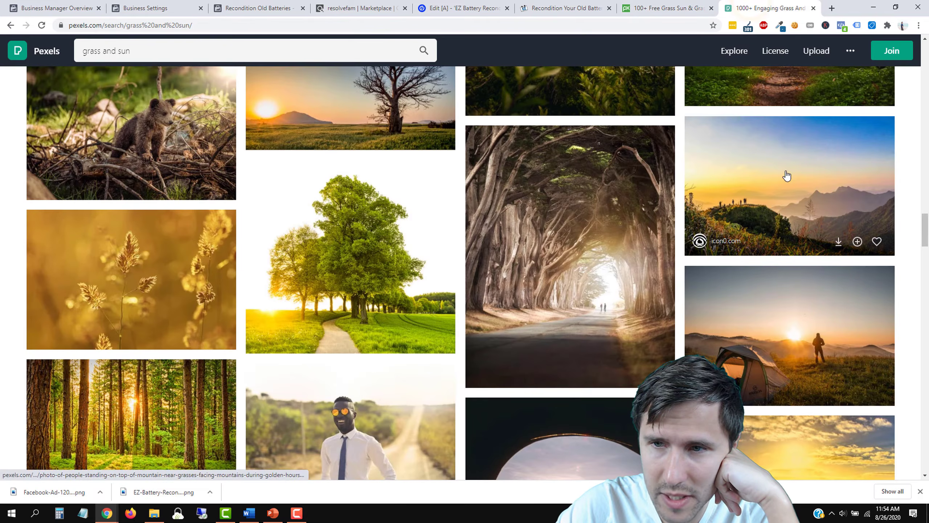
click(569, 3)
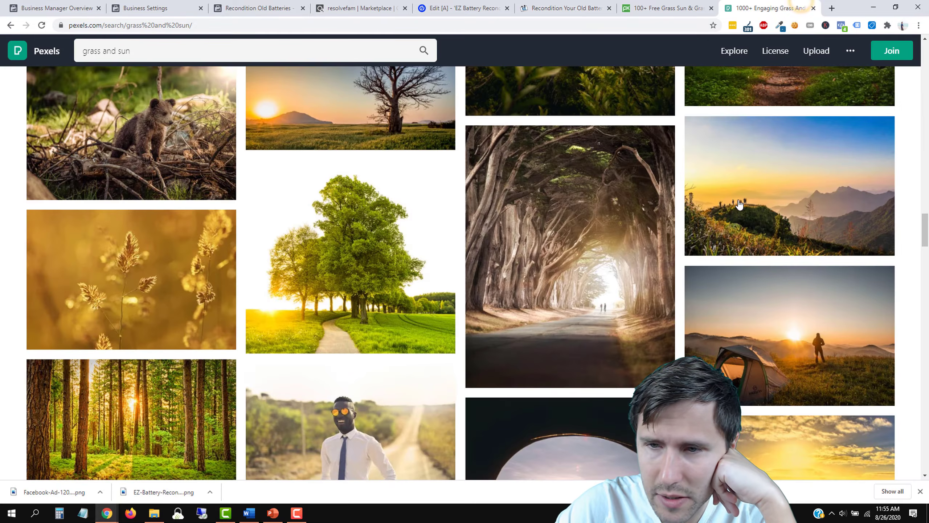
click(751, 177)
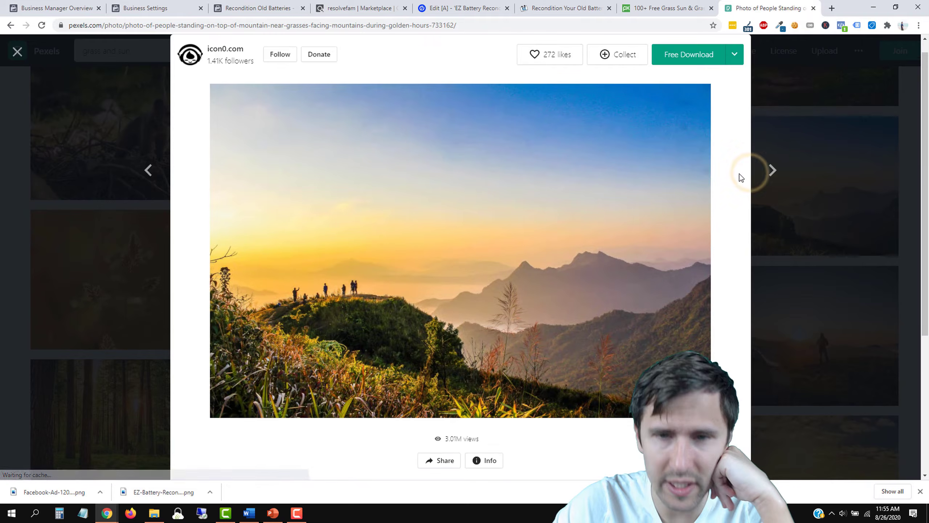
Step: Show the photo's download sizes, then look through Pixabay's grass and sun illustrations
click(735, 55)
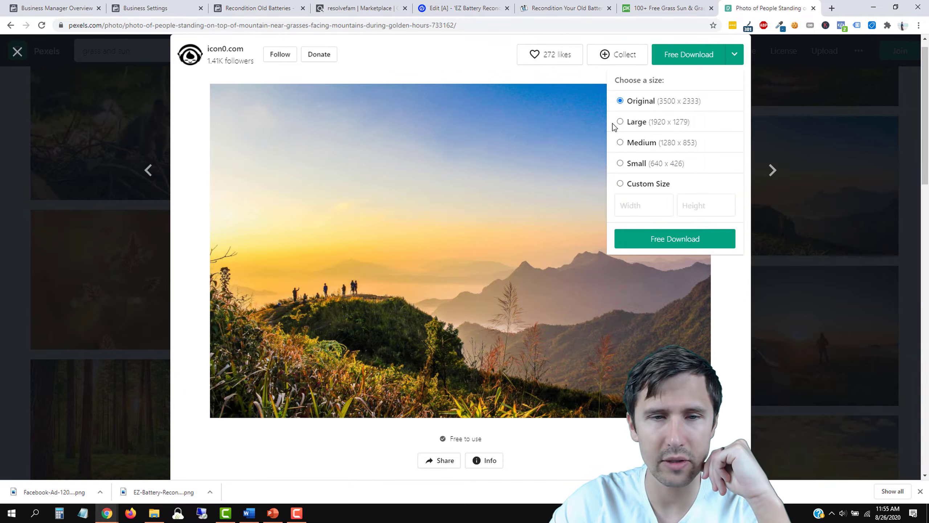
click(672, 4)
scroll(506, 293, down, 10)
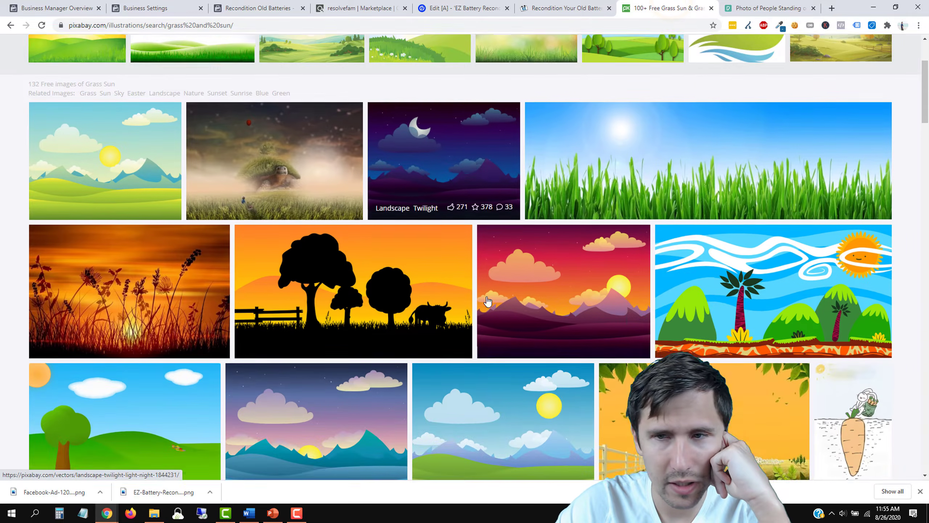
scroll(277, 272, down, 8)
scroll(278, 279, down, 7)
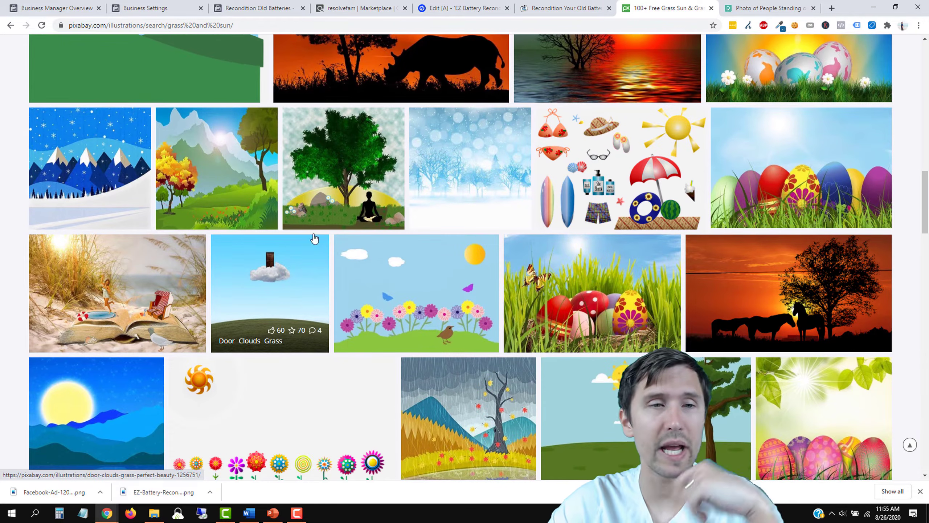
scroll(552, 220, up, 15)
scroll(539, 231, up, 10)
Step: Download the mountain photo at Large (1920 x 1279) and return to the battery sales page
click(742, 13)
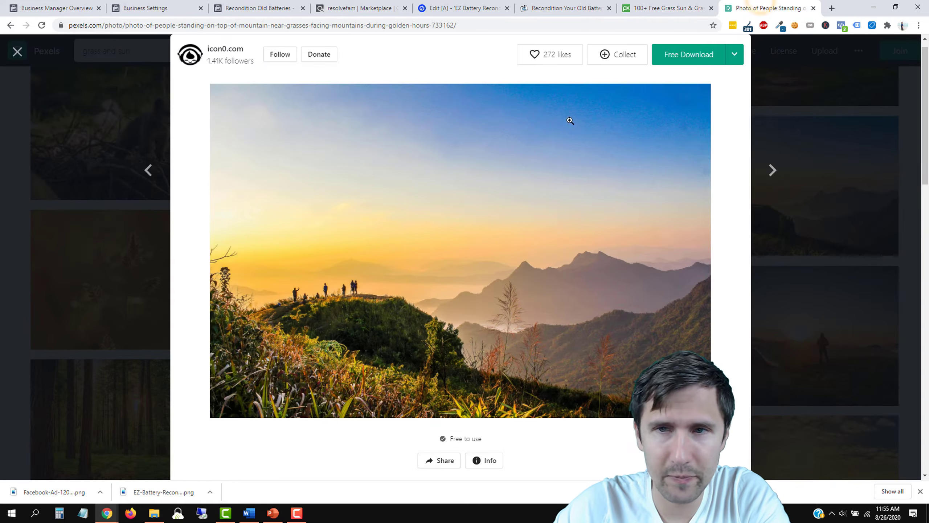
click(739, 55)
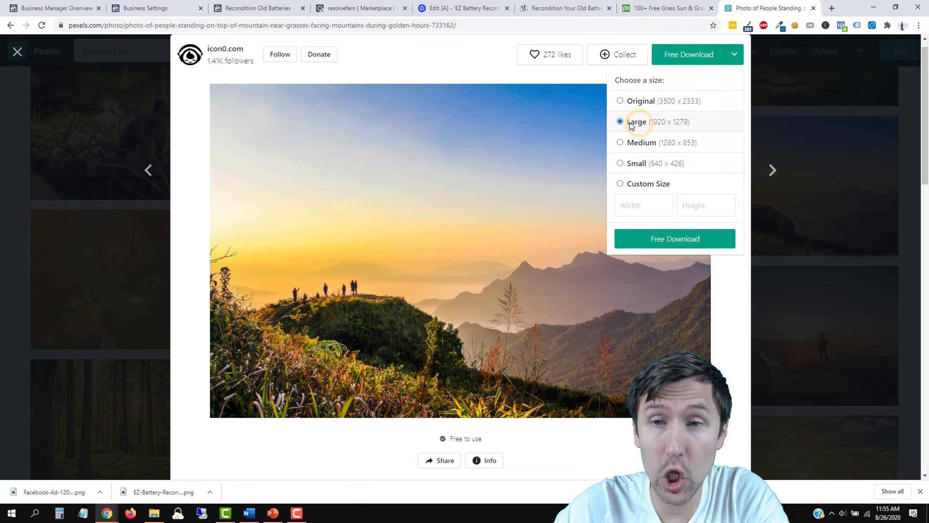
click(642, 239)
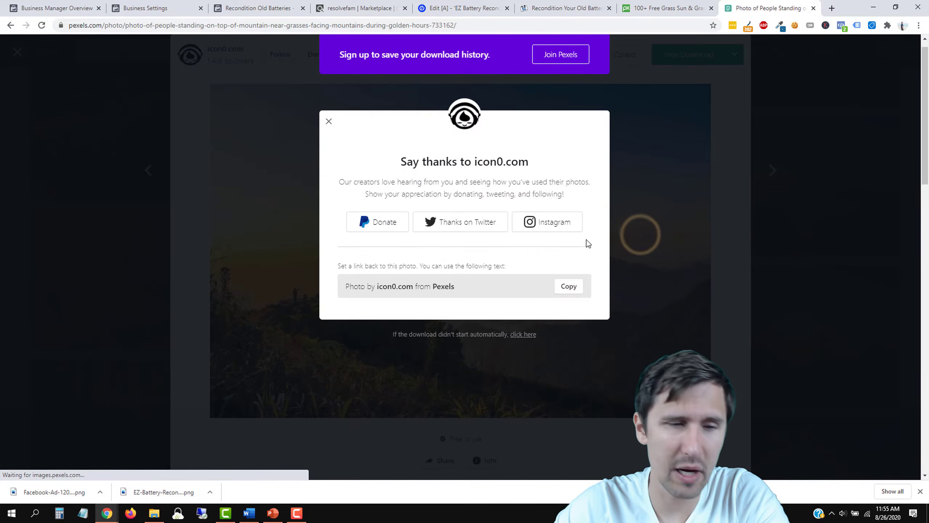
click(552, 5)
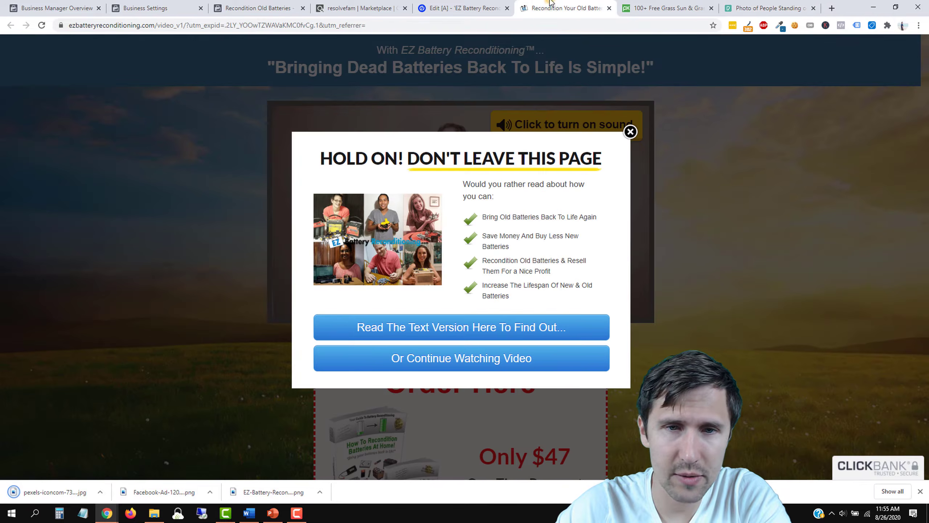
Step: Upload pexels-iconcom-733162.jpg from Downloads and set it as the hero section's background image
click(489, 5)
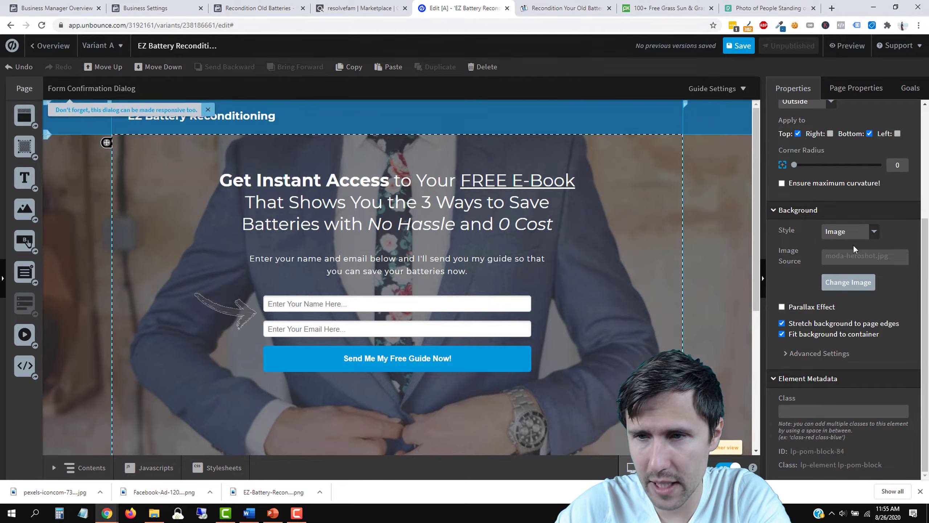
click(839, 232)
click(841, 249)
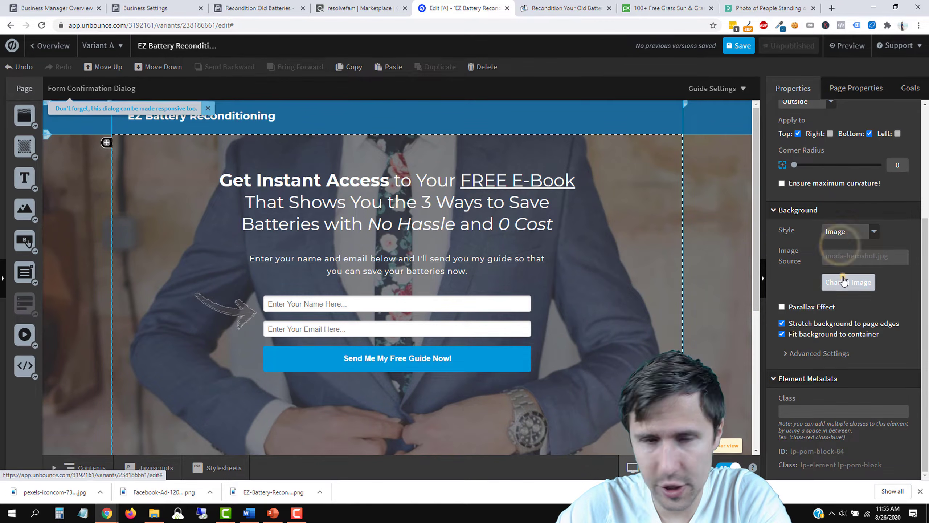
click(843, 279)
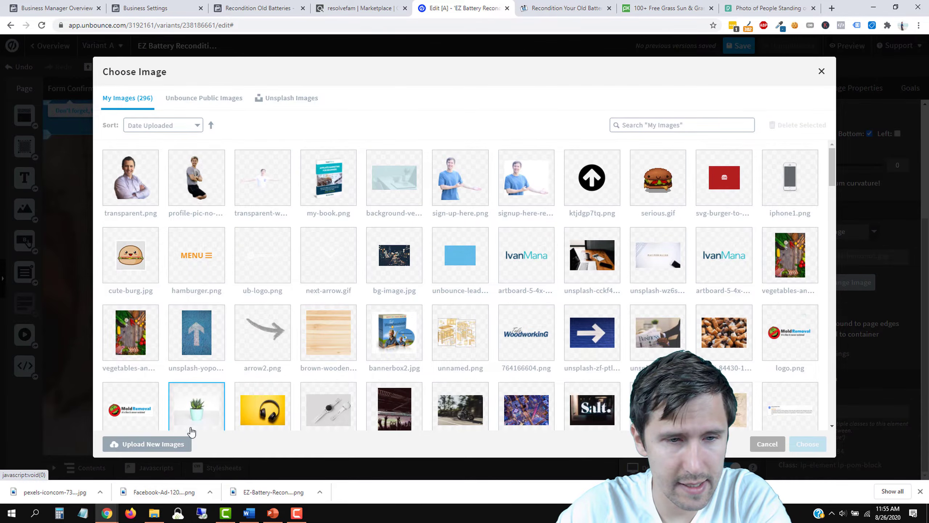
click(142, 448)
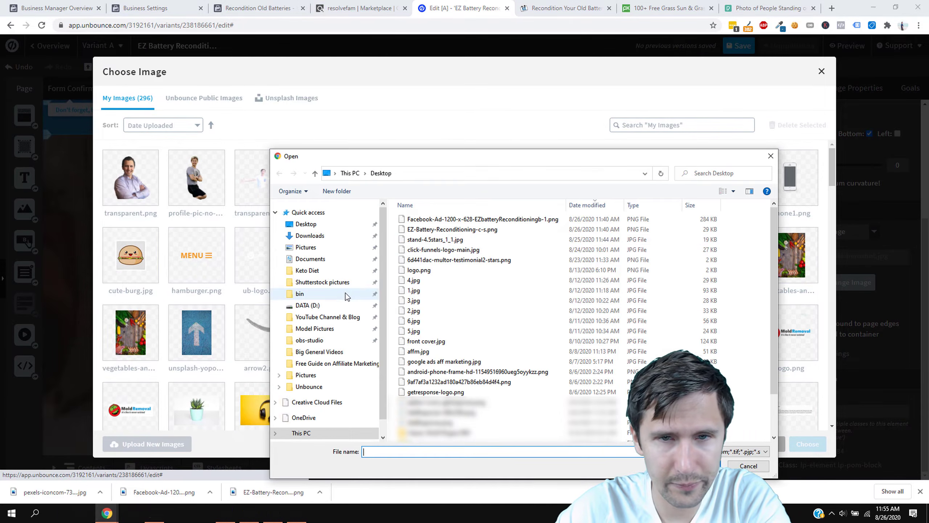
click(310, 236)
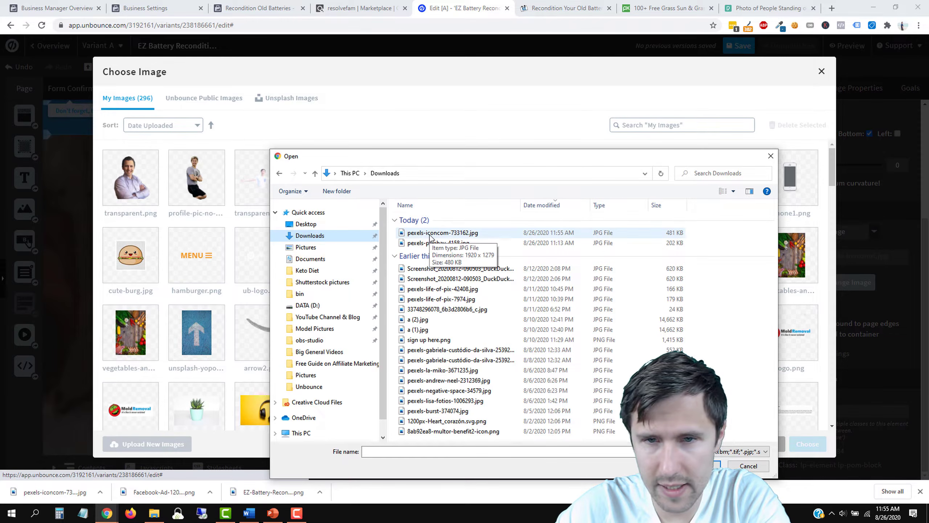
click(431, 235)
double_click(431, 234)
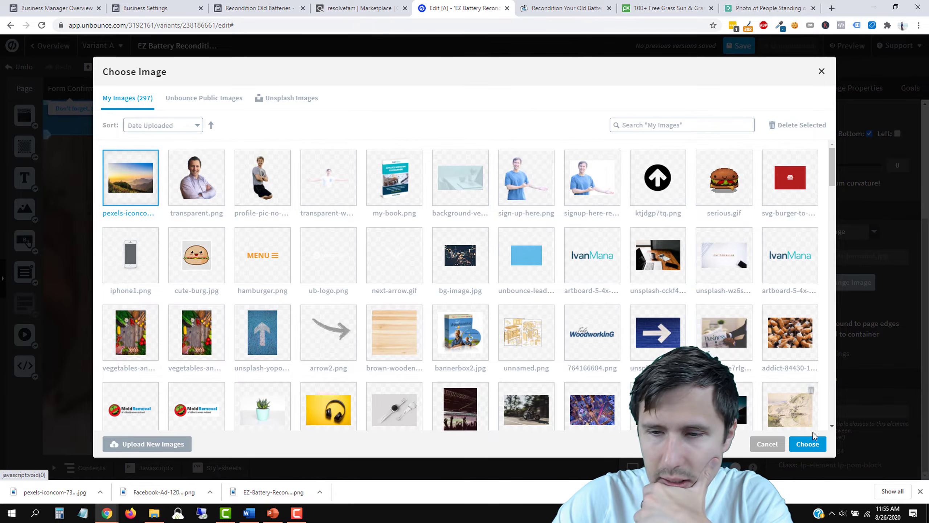
click(815, 443)
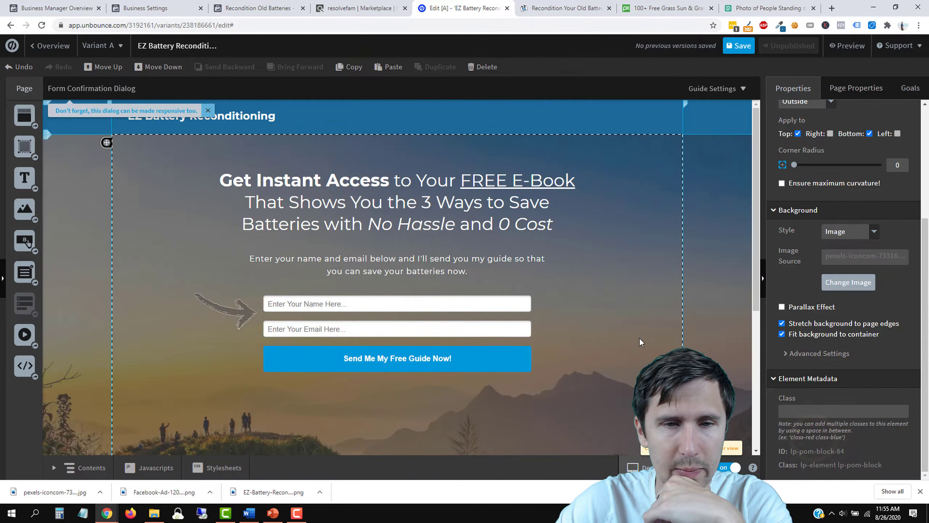
Step: Compare the edited hero with the battery sales page, dismissing its popup and the downloads bar
scroll(649, 328, down, 4)
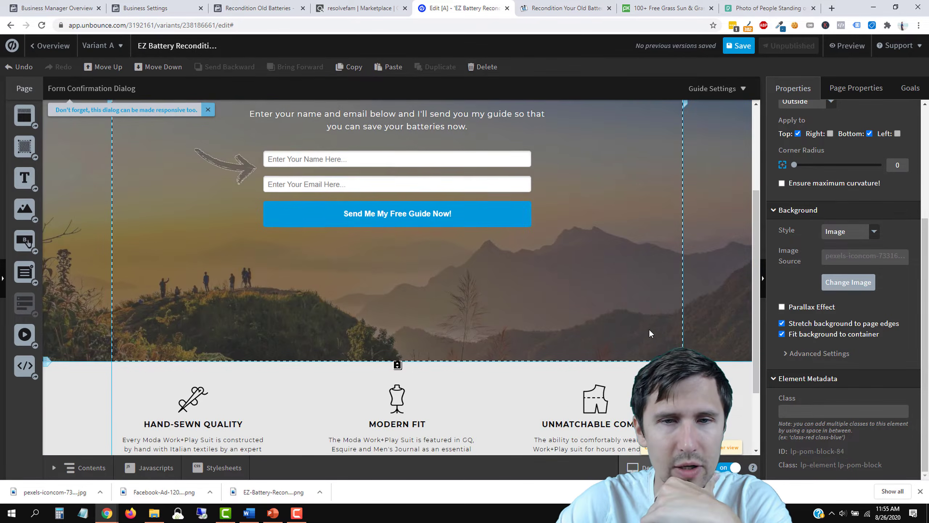
scroll(634, 335, up, 4)
click(566, 8)
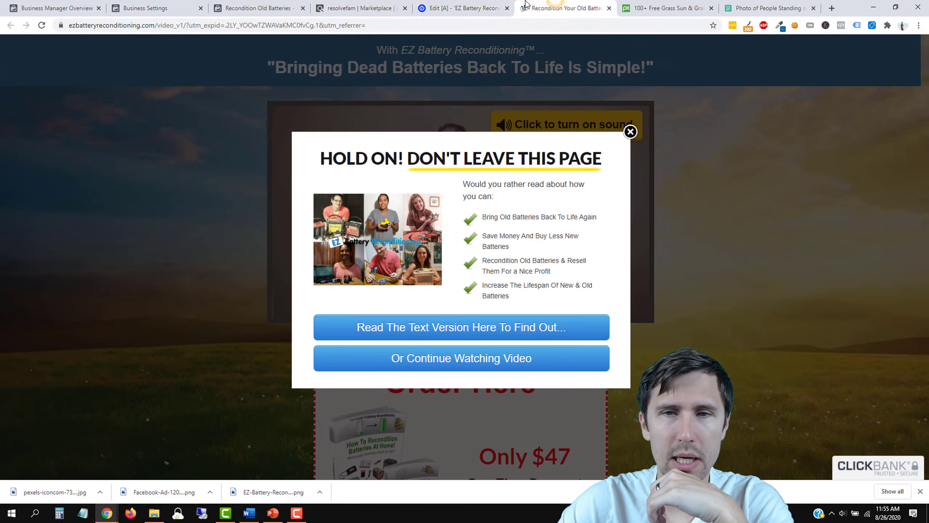
click(630, 130)
click(463, 7)
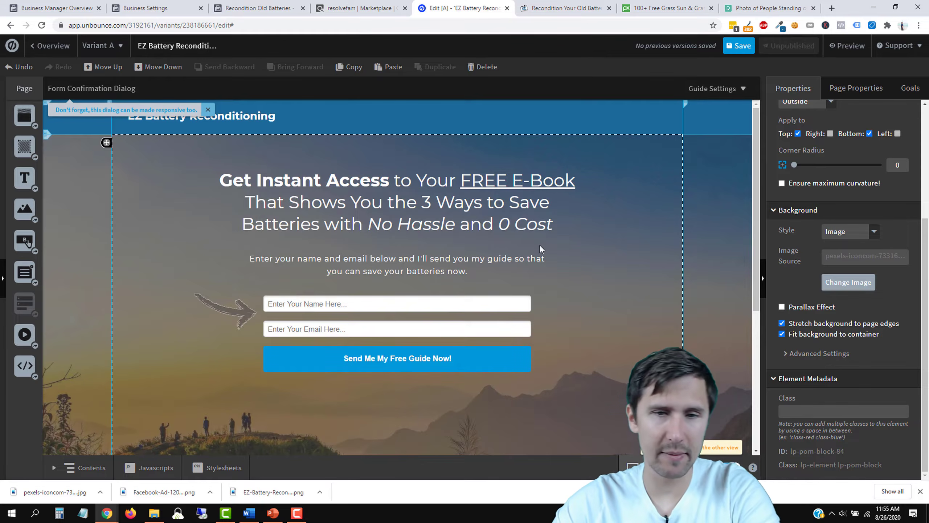
scroll(544, 259, down, 3)
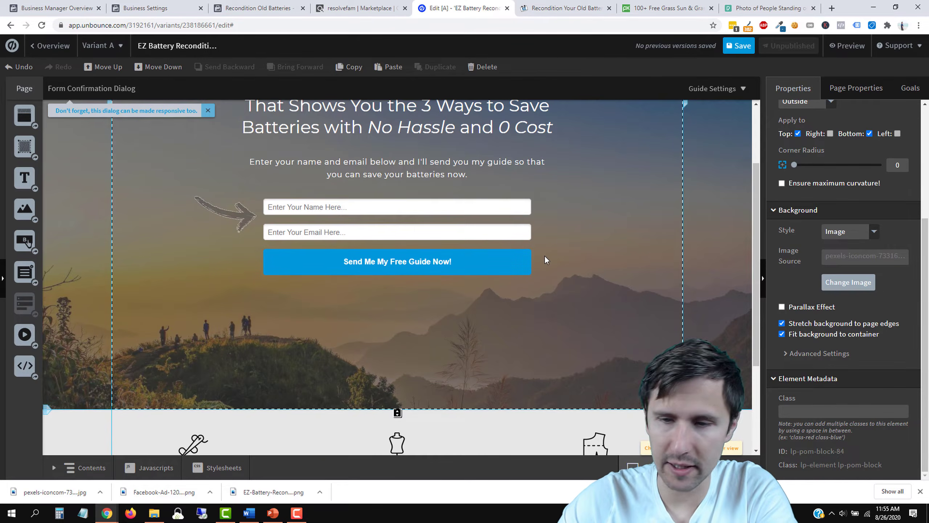
click(921, 491)
scroll(562, 355, up, 3)
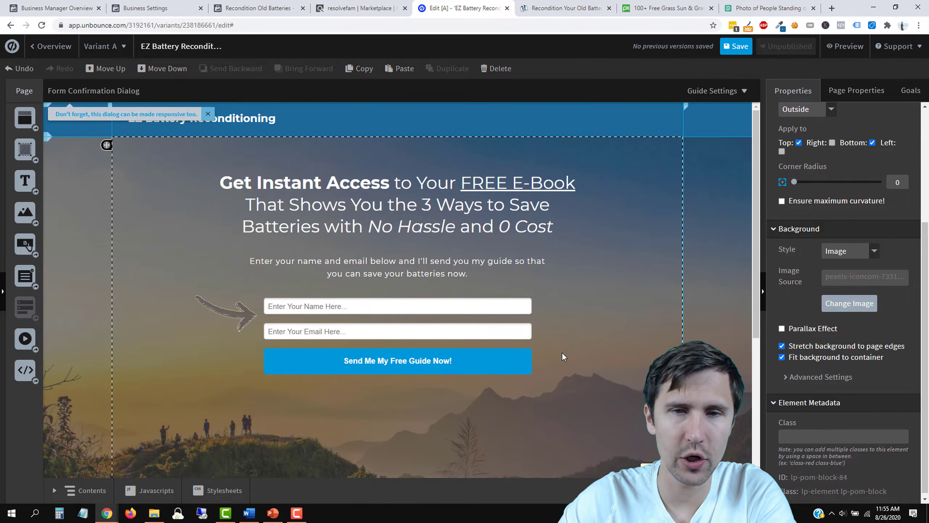
click(550, 2)
click(460, 1)
scroll(398, 403, down, 3)
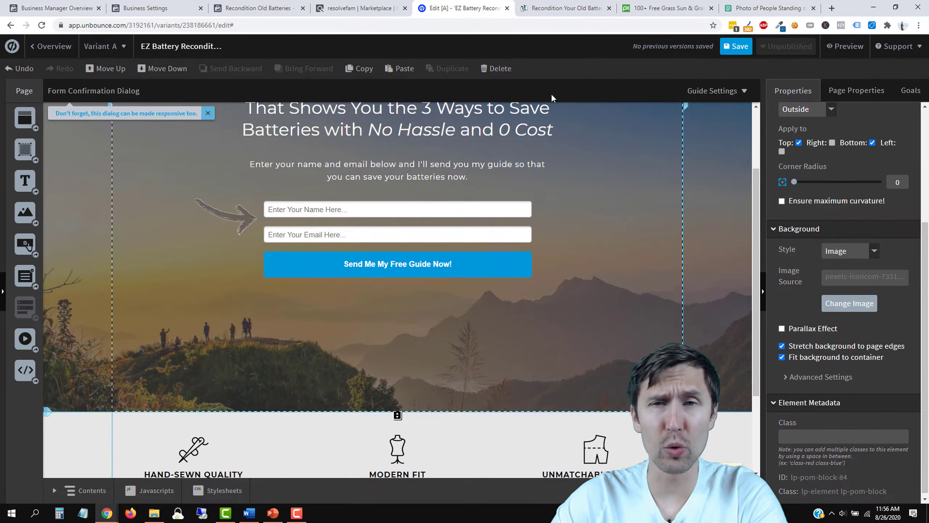
click(545, 3)
Step: Dismiss the Pexels download thank-you message and preview the golden grass close-up photo
click(662, 8)
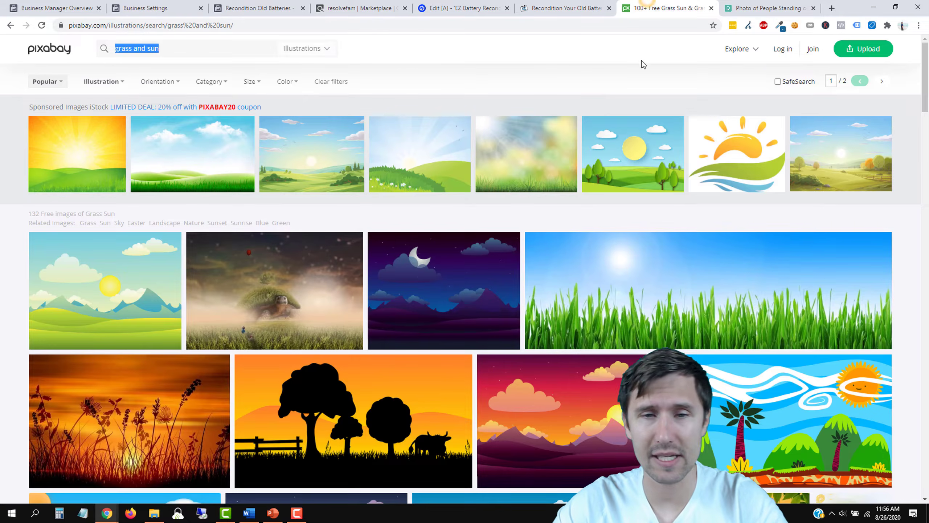
click(768, 8)
click(758, 188)
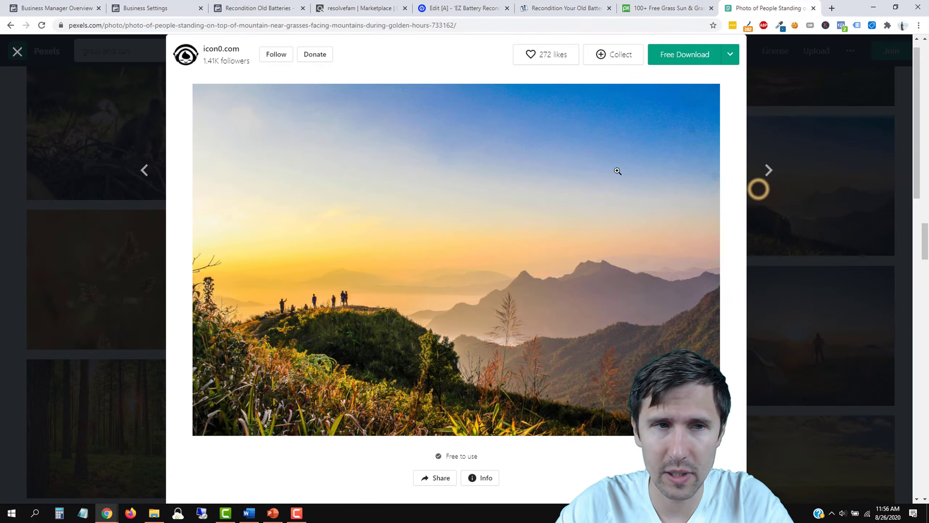
click(152, 197)
click(93, 243)
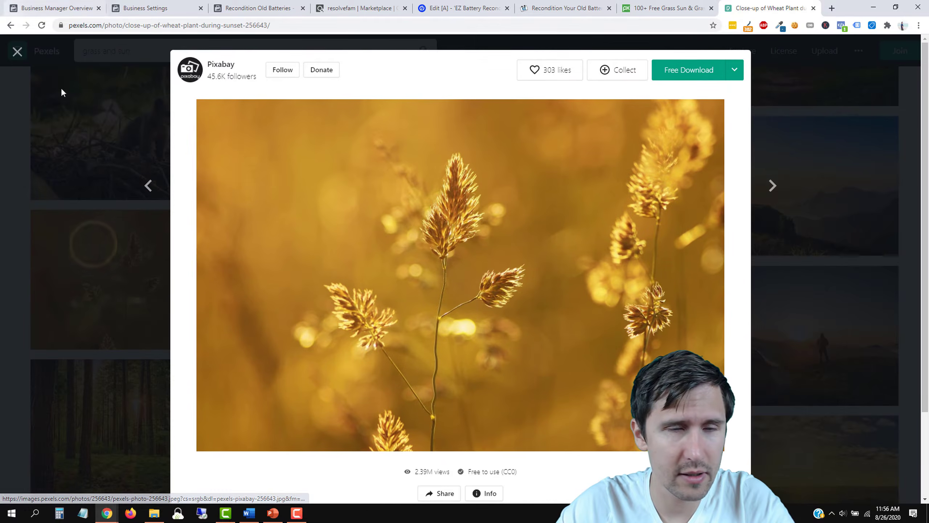
click(32, 211)
Step: Scroll through the remaining 'grass and sun' results and return to the Unbounce editor
scroll(517, 194, up, 5)
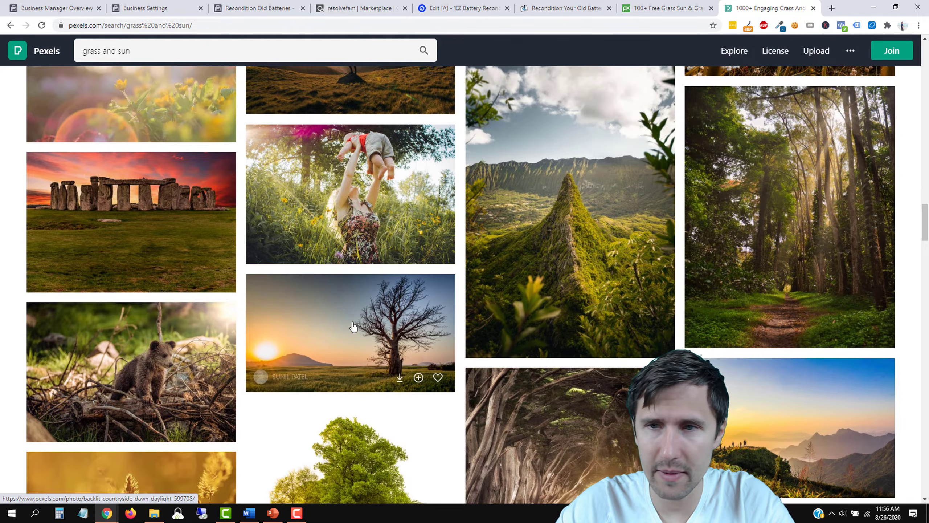
scroll(353, 370, up, 6)
scroll(353, 369, up, 12)
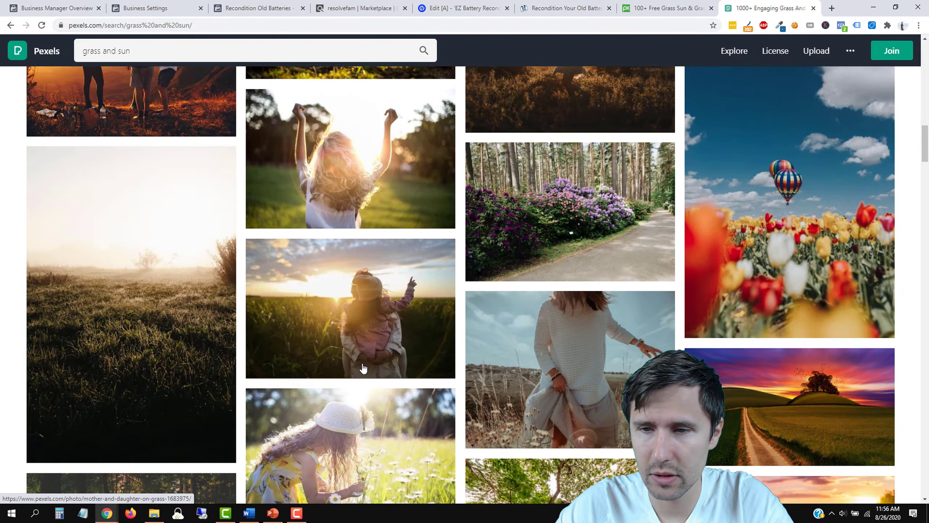
scroll(363, 367, down, 6)
scroll(363, 367, up, 10)
scroll(363, 367, up, 3)
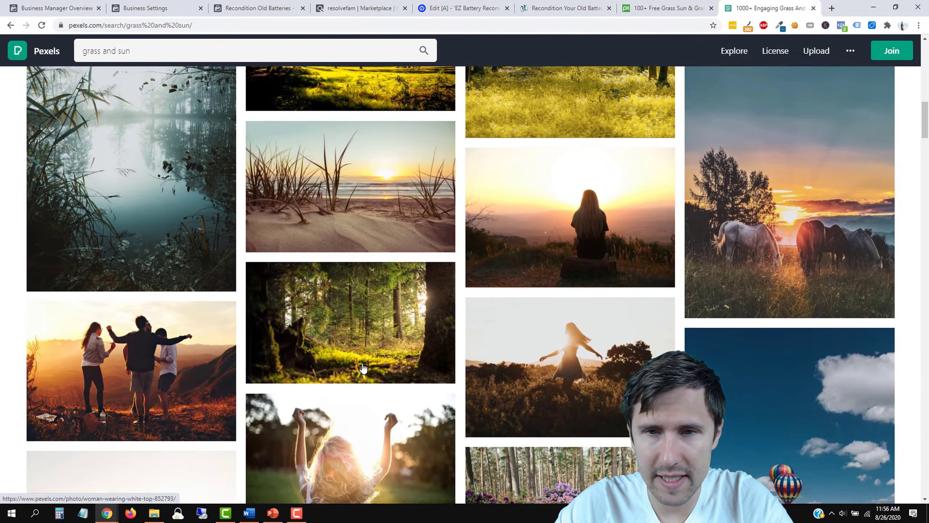
scroll(363, 367, up, 10)
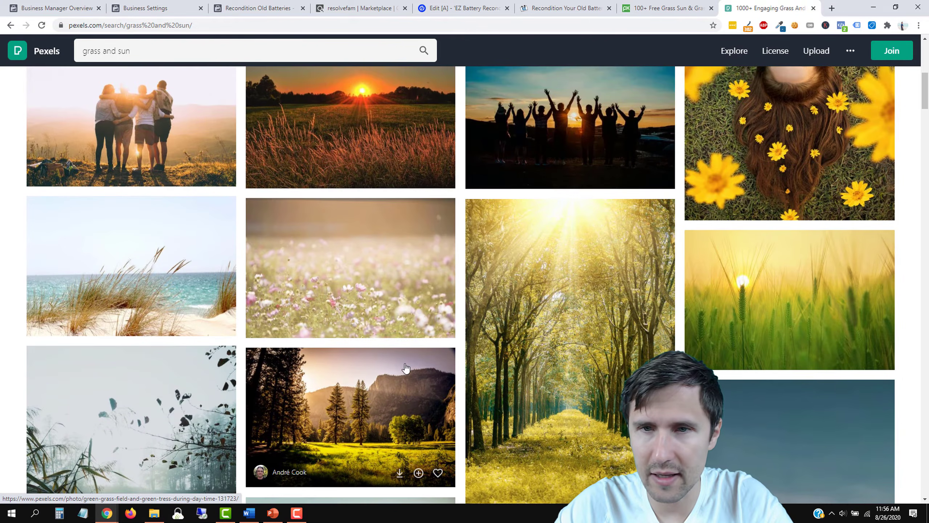
scroll(405, 368, up, 4)
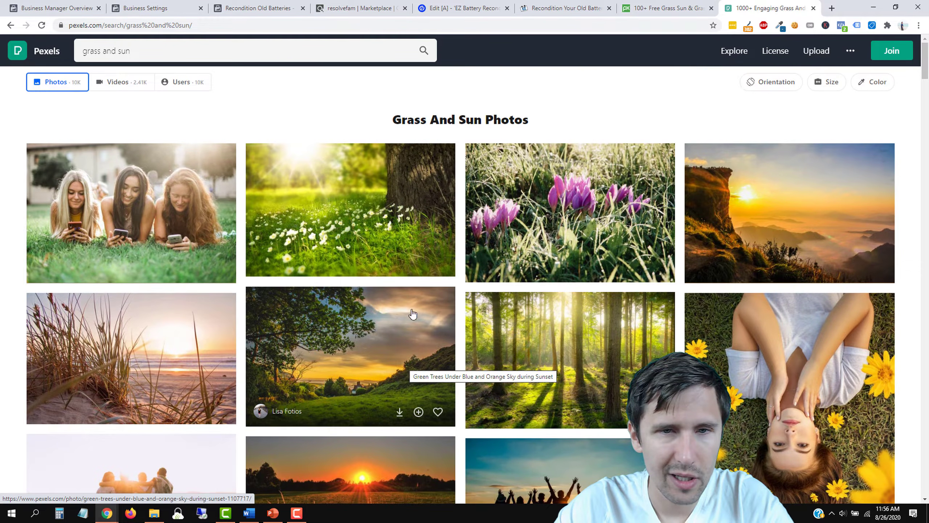
scroll(370, 220, down, 4)
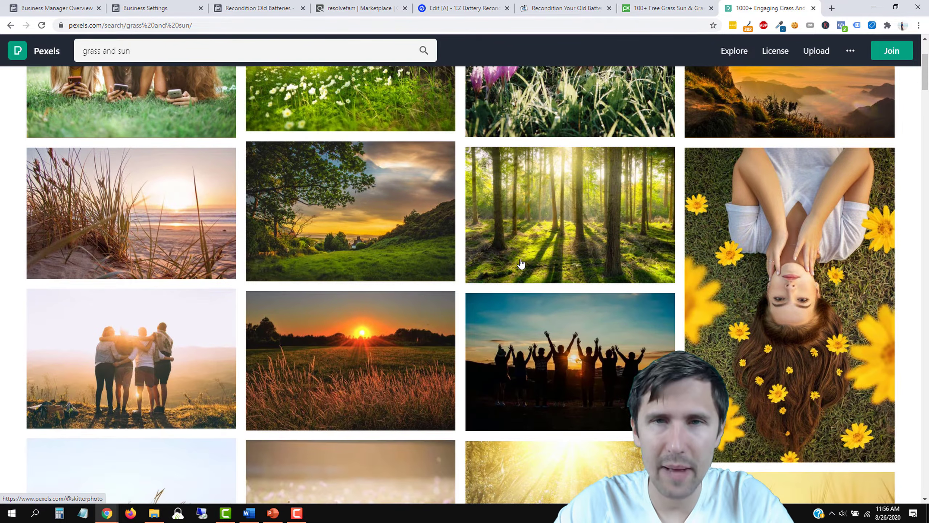
click(462, 8)
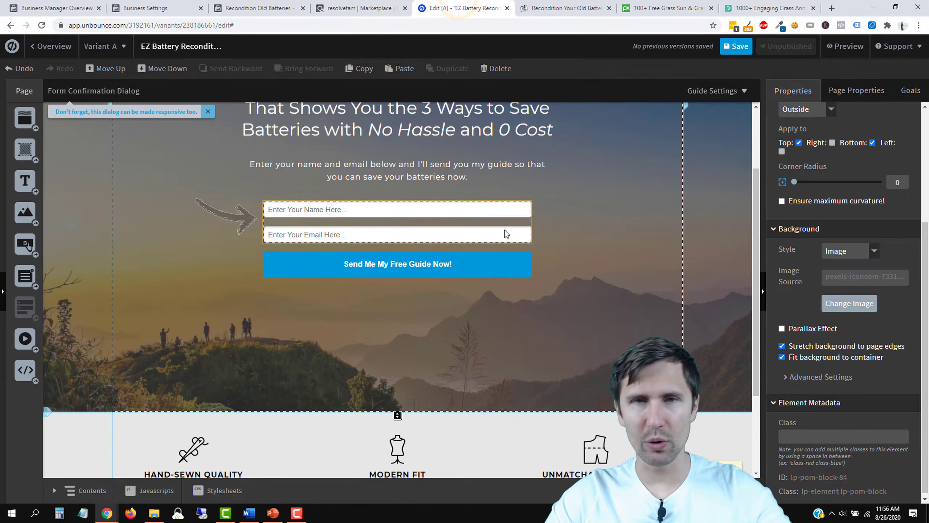
key(ctrl+Tab)
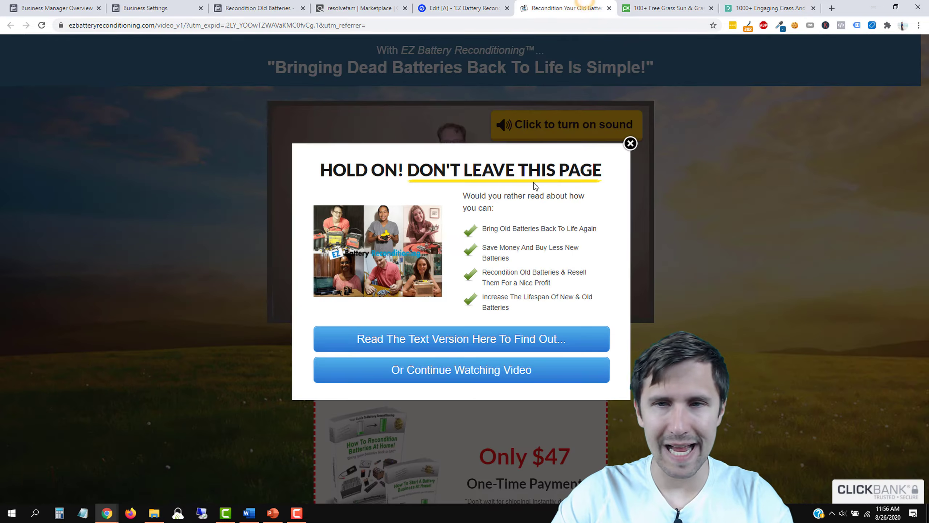
click(633, 143)
scroll(697, 292, down, 5)
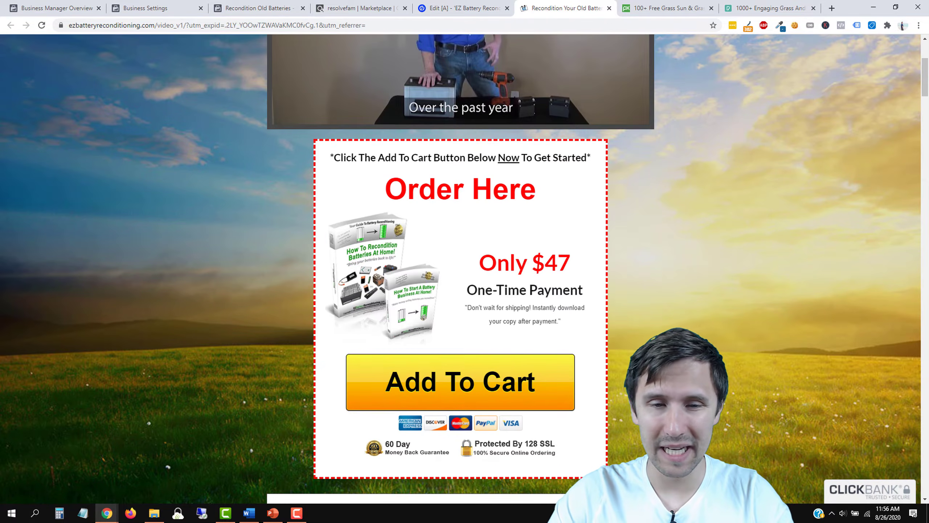
scroll(480, 168, up, 4)
key(ctrl+shift+Tab)
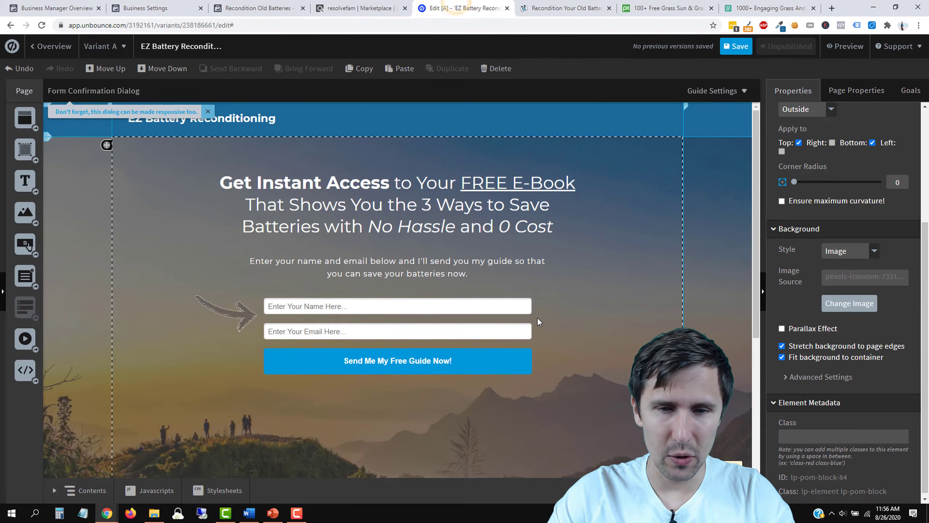
scroll(463, 380, down, 3)
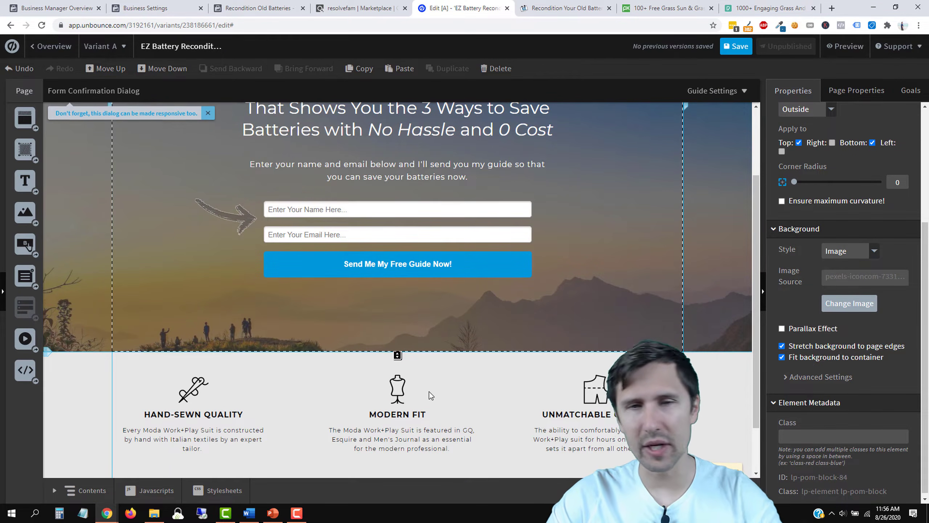
scroll(431, 395, down, 2)
click(260, 5)
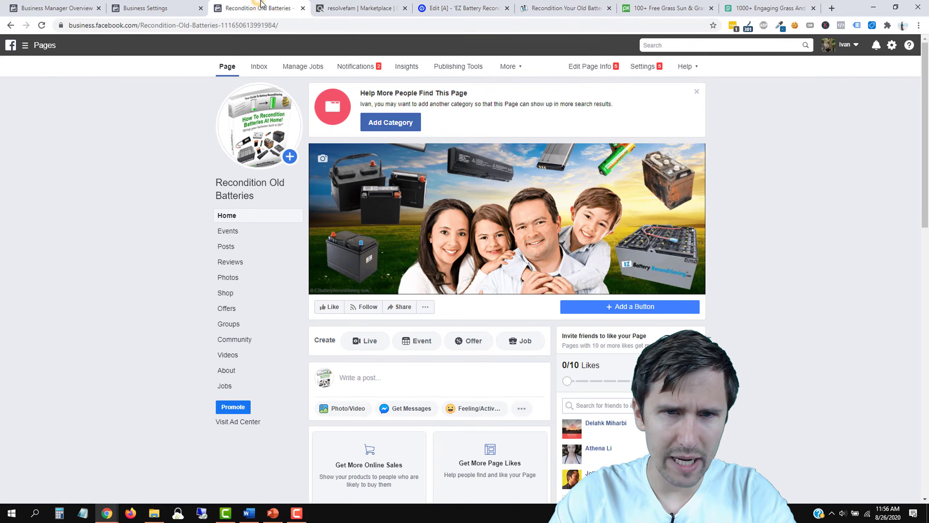
click(360, 8)
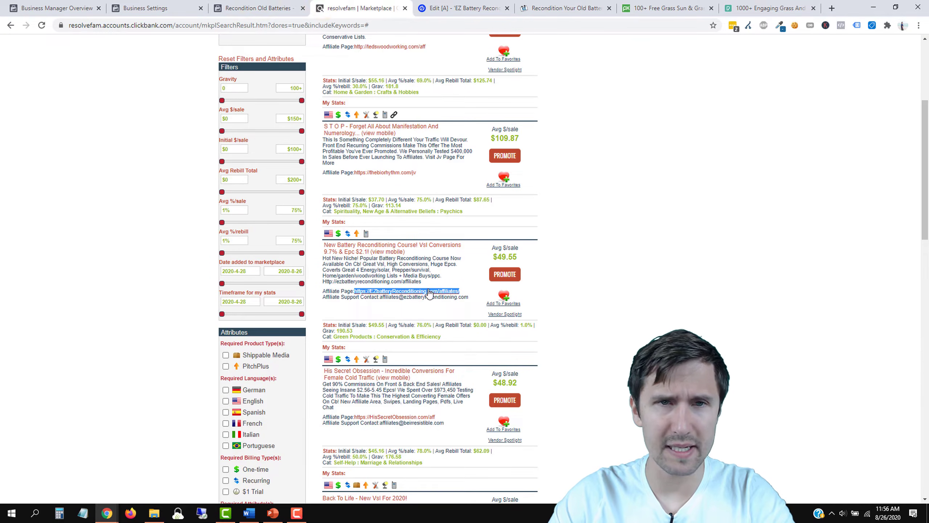
click(469, 2)
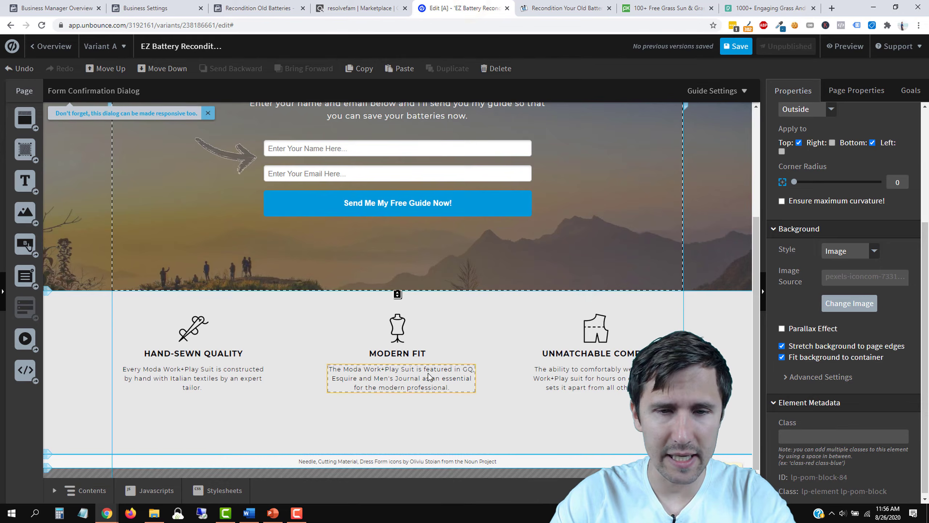
Step: Delete the icons, headings and paragraphs of the MODERN FIT and UNMATCHABLE COMFORT features
click(406, 327)
key(Delete)
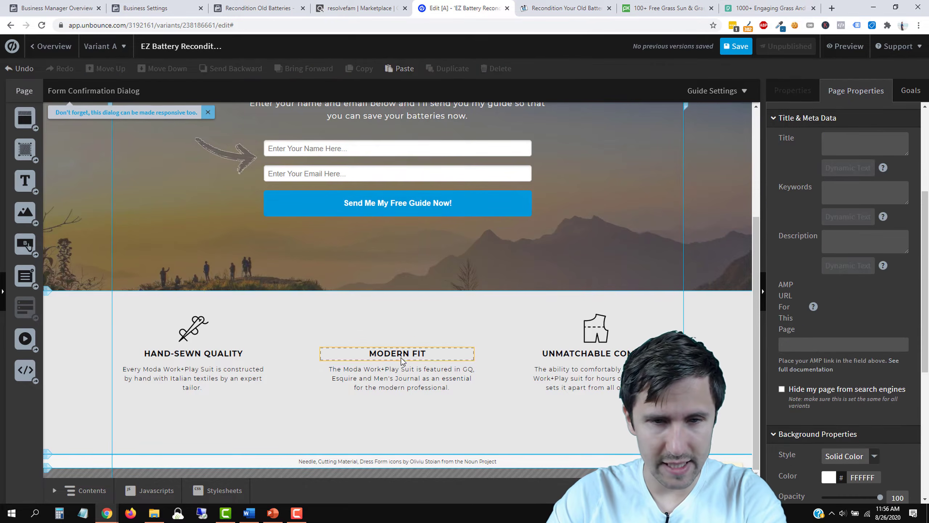
click(411, 348)
key(Delete)
click(407, 377)
key(Delete)
click(582, 335)
key(Delete)
click(571, 353)
key(Delete)
click(542, 379)
key(Delete)
Step: Delete the HAND-SEWN QUALITY feature's needle icon, heading and paragraph
click(193, 328)
key(Delete)
click(211, 352)
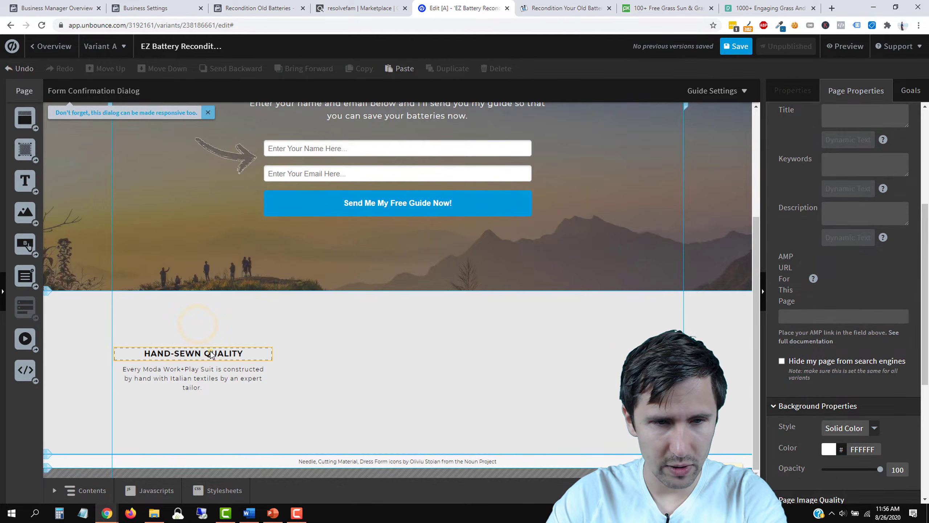
key(Delete)
click(201, 373)
key(Delete)
Step: Replace the footer's icon credit text with an EZ Battery Reconditioning copyright line
click(372, 462)
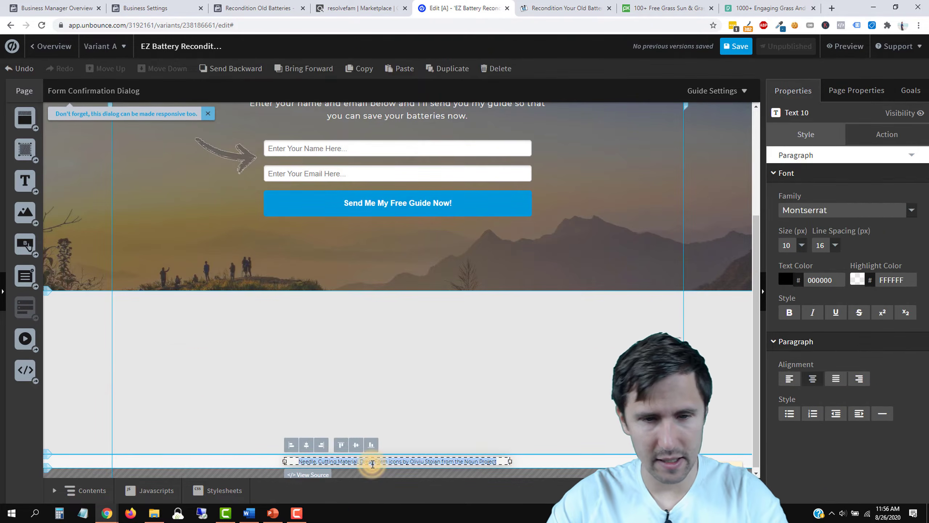
key(Delete)
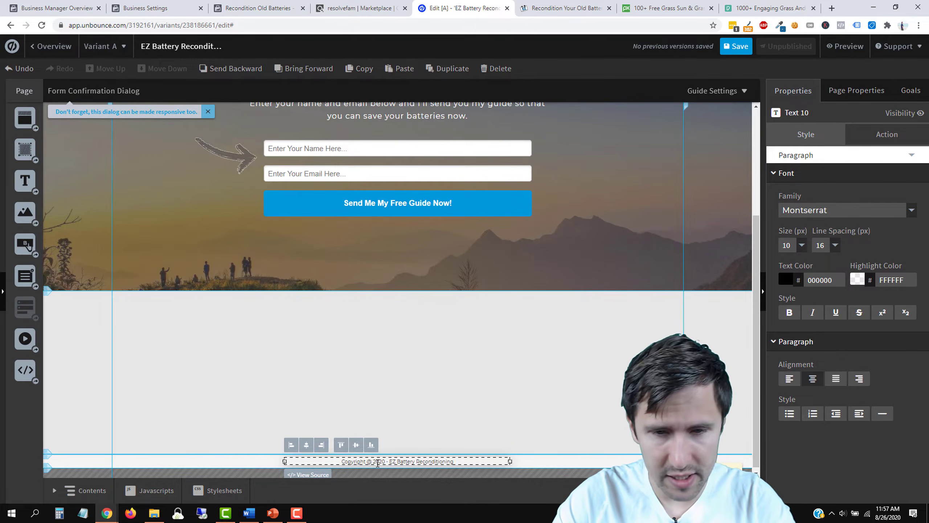
click(558, 371)
scroll(545, 375, up, 4)
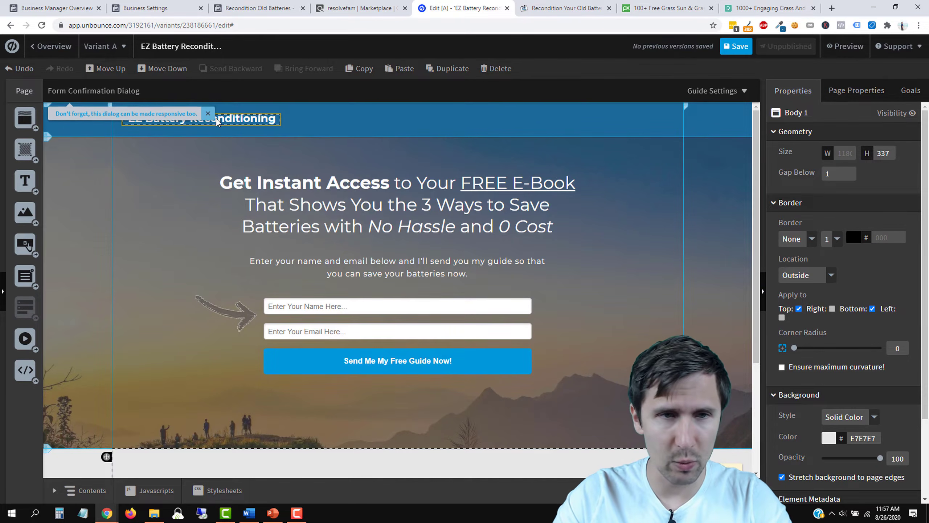
Step: Rewrite the header text from 'EZ Battery Reconditioning' to 'The Battery Saver'
click(230, 119)
double_click(231, 119)
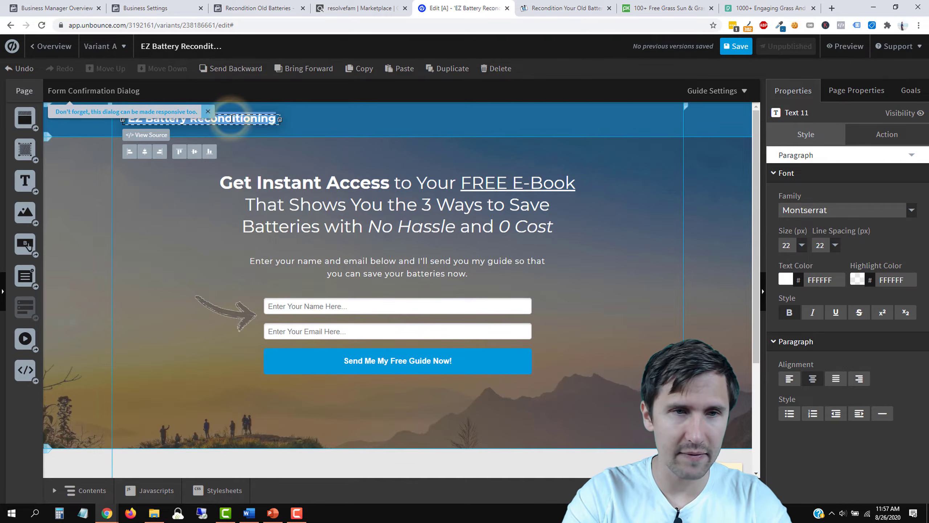
text(The Battery Saver)
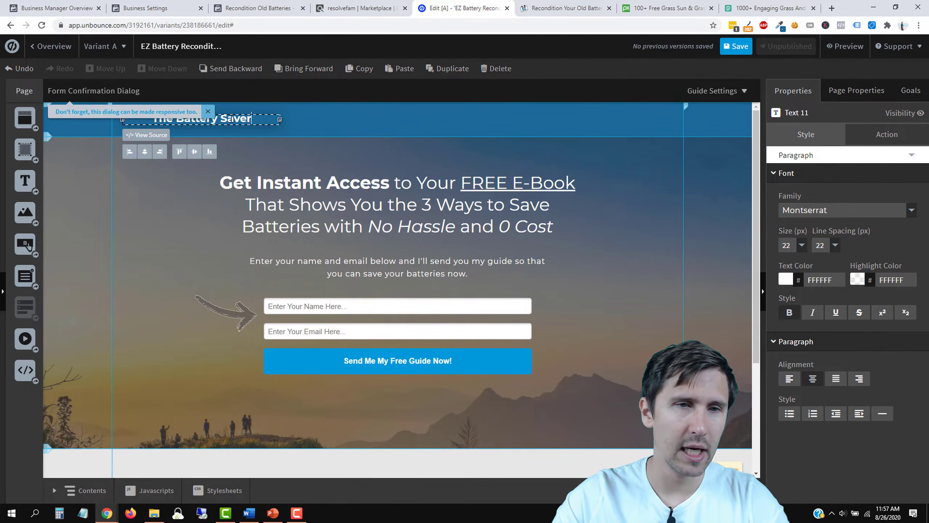
click(190, 232)
click(227, 119)
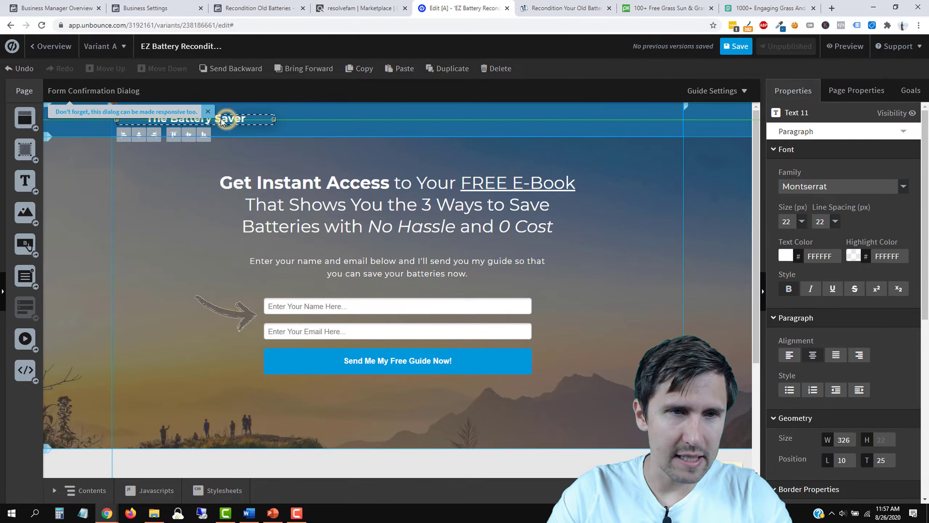
click(206, 241)
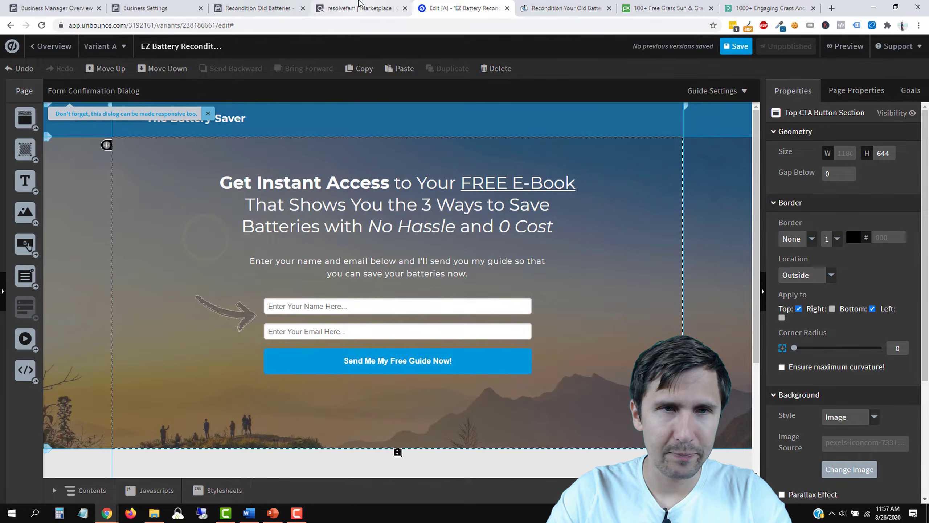
Step: Replace the old brand name in the footer copyright line
scroll(324, 312, down, 5)
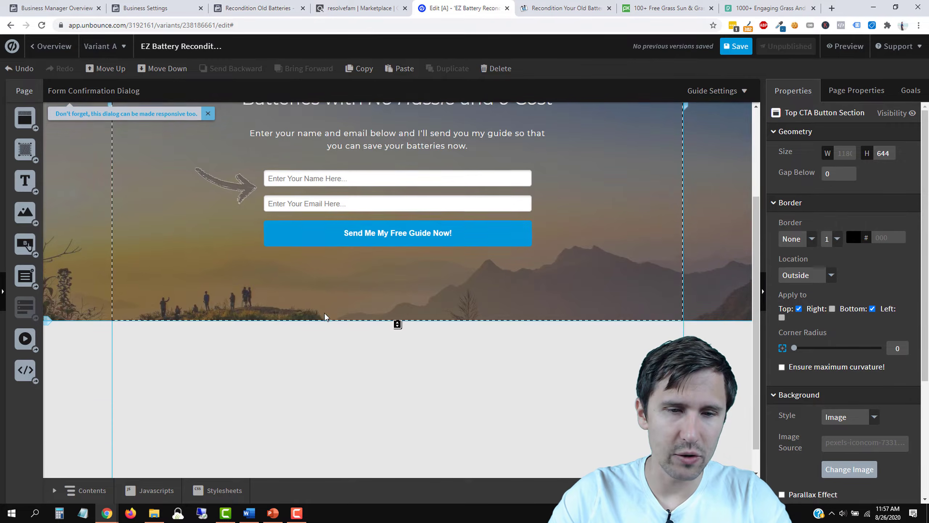
click(419, 461)
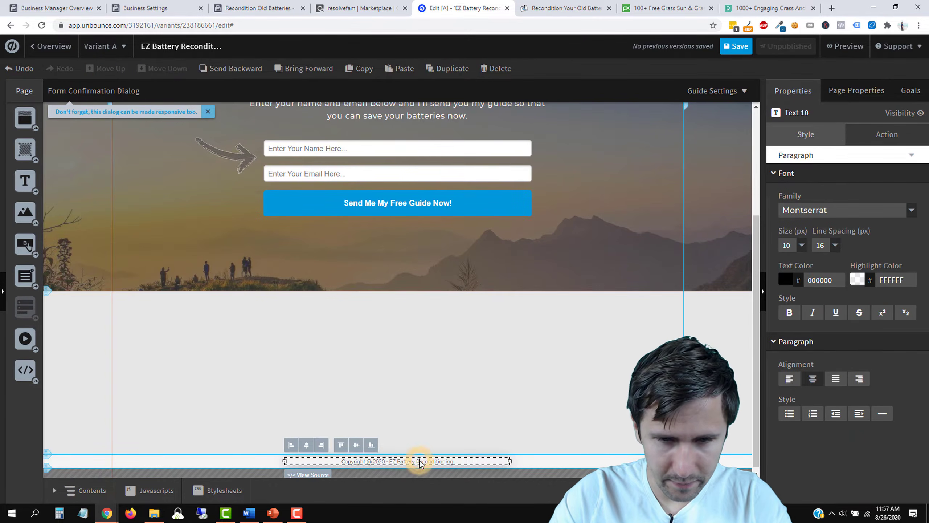
double_click(423, 461)
key(BackSpace)
key(BackSpace)
key(BackSpace)
key(BackSpace)
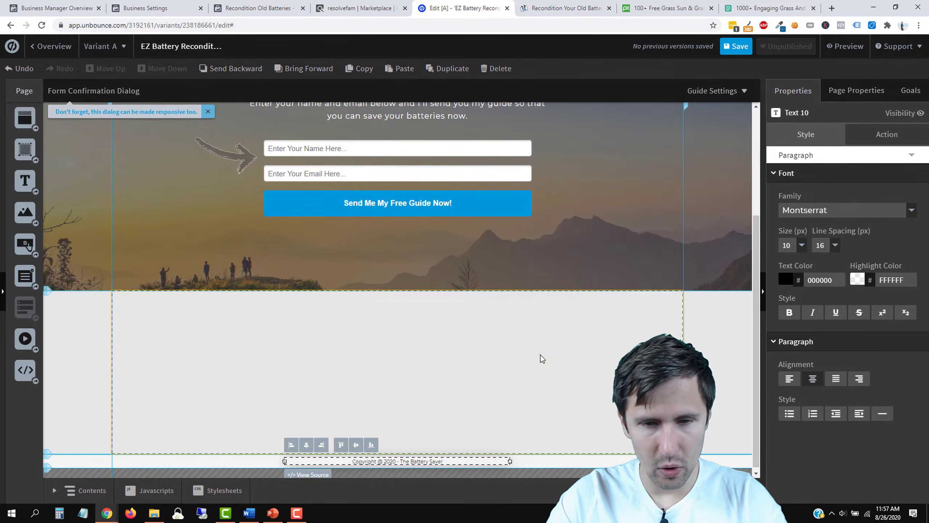
click(545, 343)
Step: Narrow The Battery Saver header text box to 232 px and save the page
scroll(521, 348, up, 5)
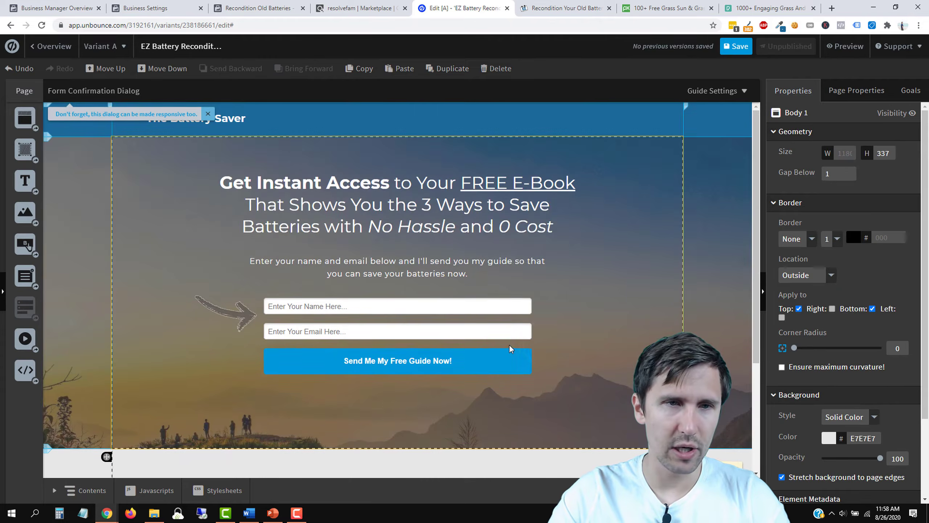
click(208, 114)
click(201, 121)
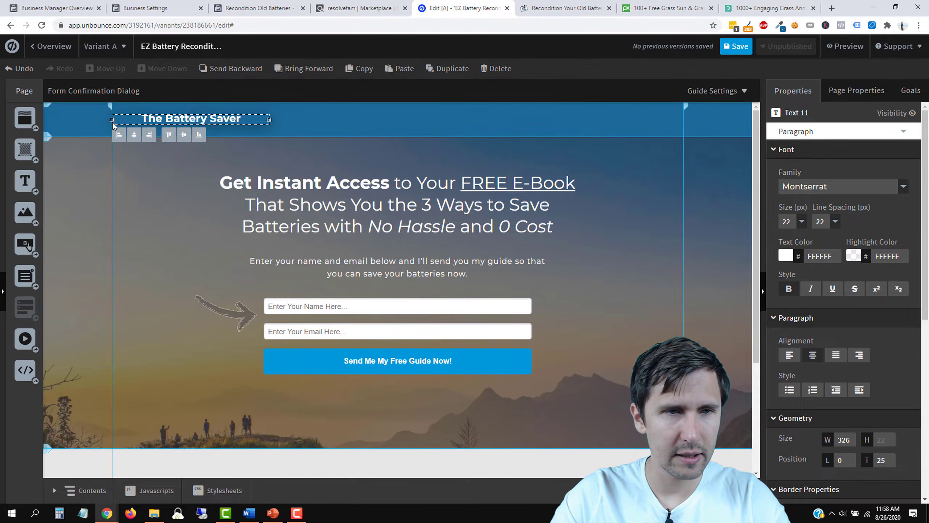
drag(123, 120, 176, 120)
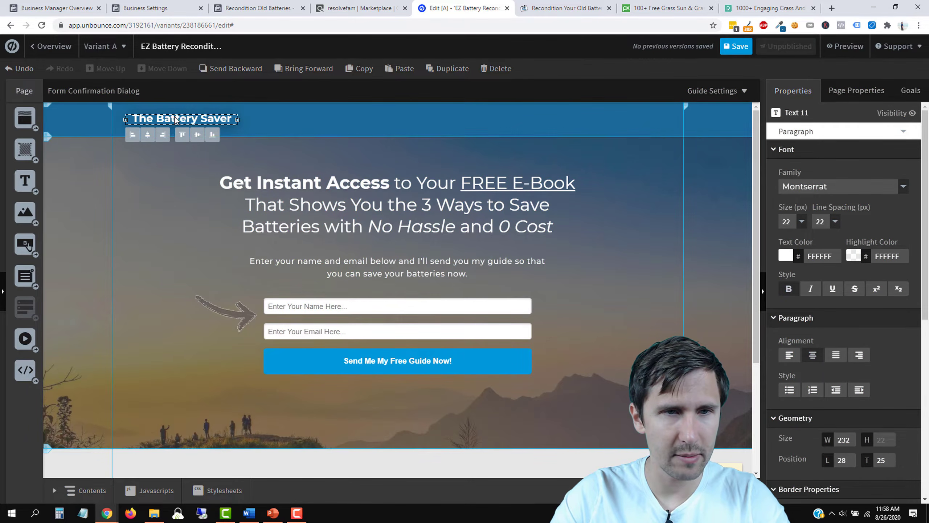
click(156, 238)
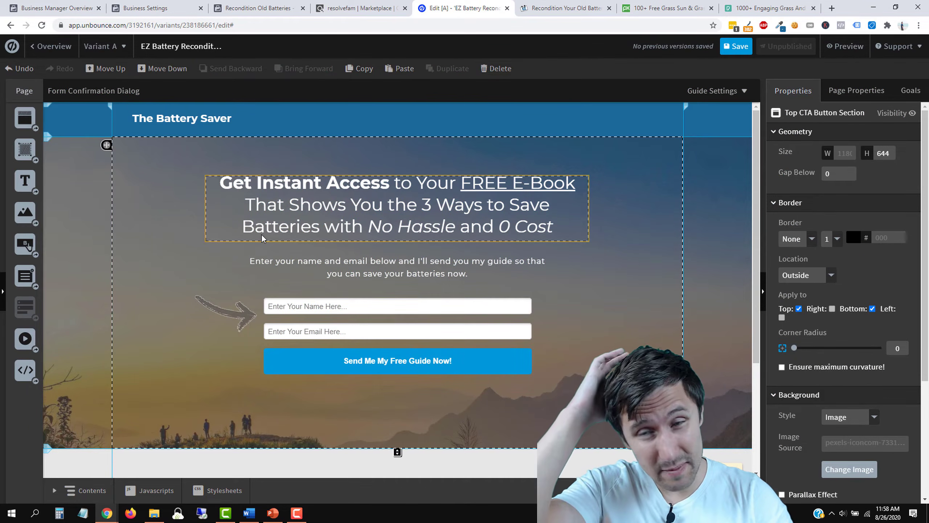
click(736, 47)
Step: Shorten the hero section from 644 to 604 px height
scroll(616, 245, down, 4)
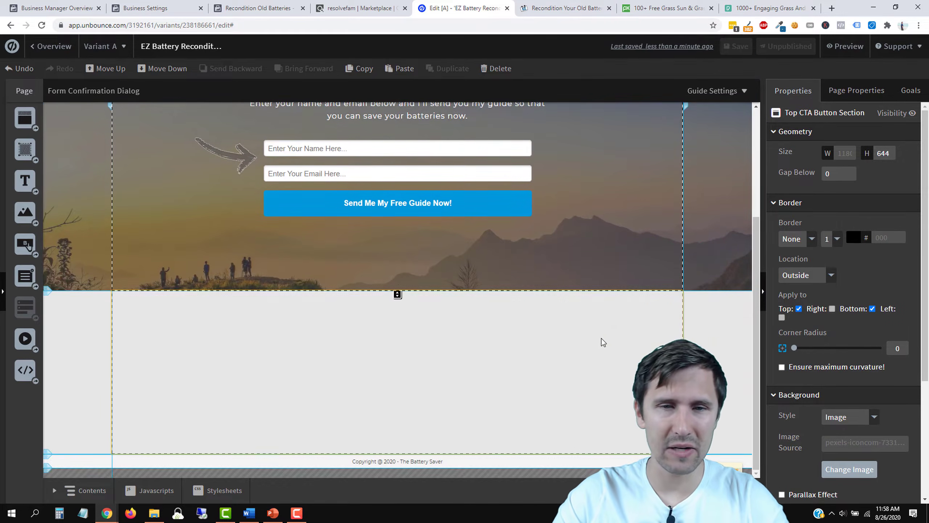
scroll(603, 342, up, 3)
drag(397, 389, 399, 371)
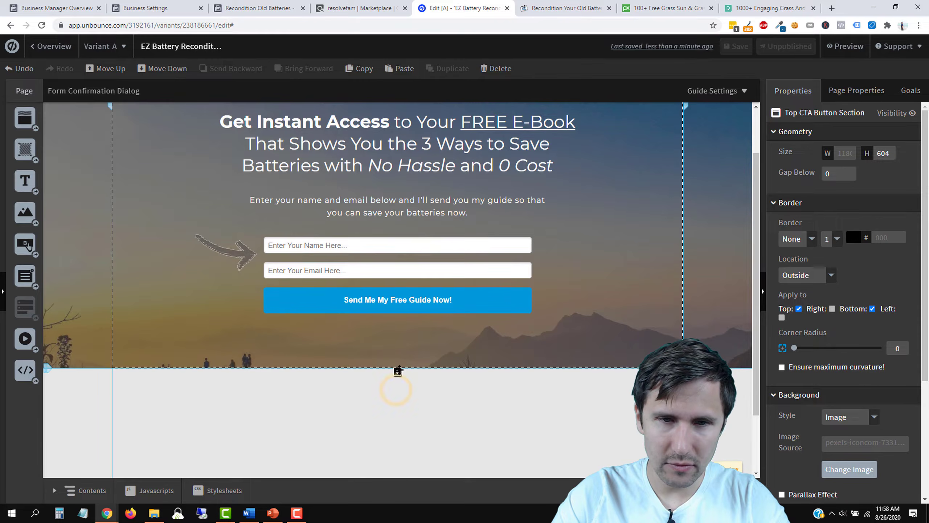
Step: Set the 'Send Me My Free Guide Now!' button label size to 20
scroll(397, 399, up, 2)
click(428, 360)
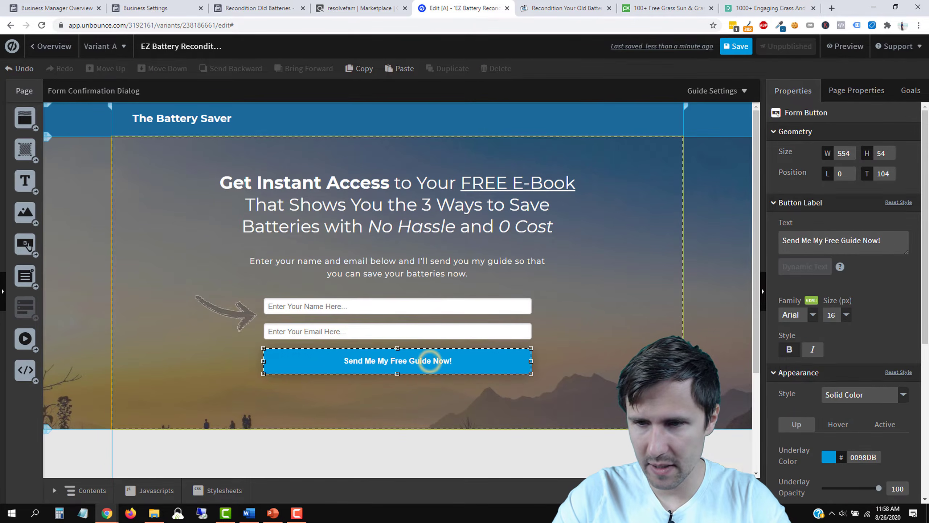
scroll(823, 434, down, 5)
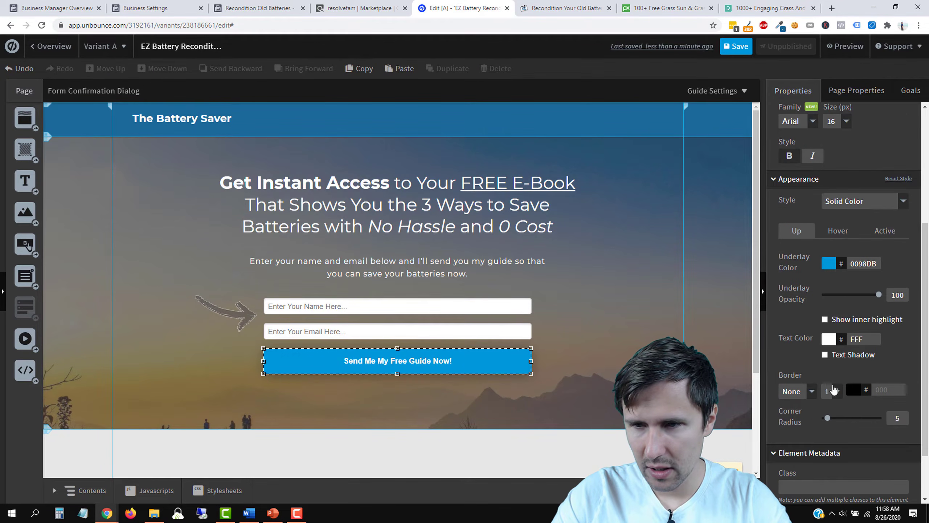
scroll(829, 294, up, 5)
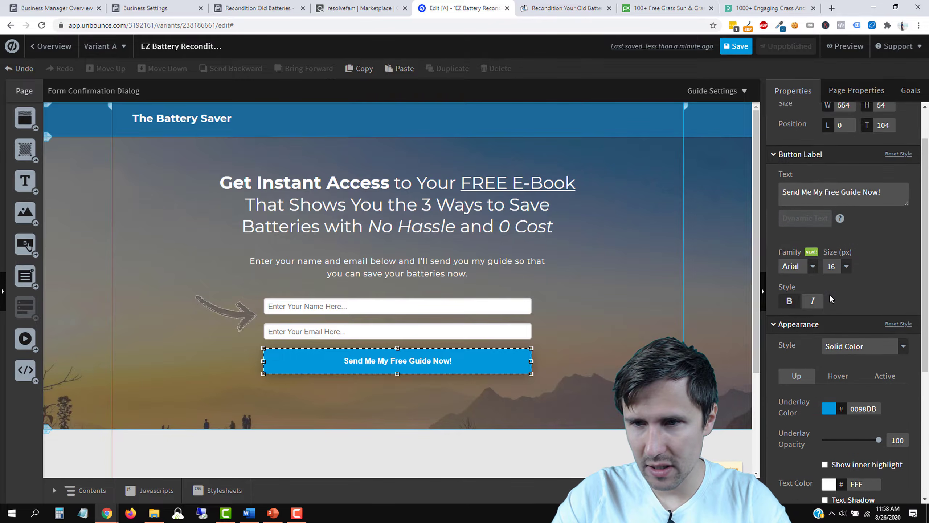
scroll(829, 293, down, 2)
click(845, 220)
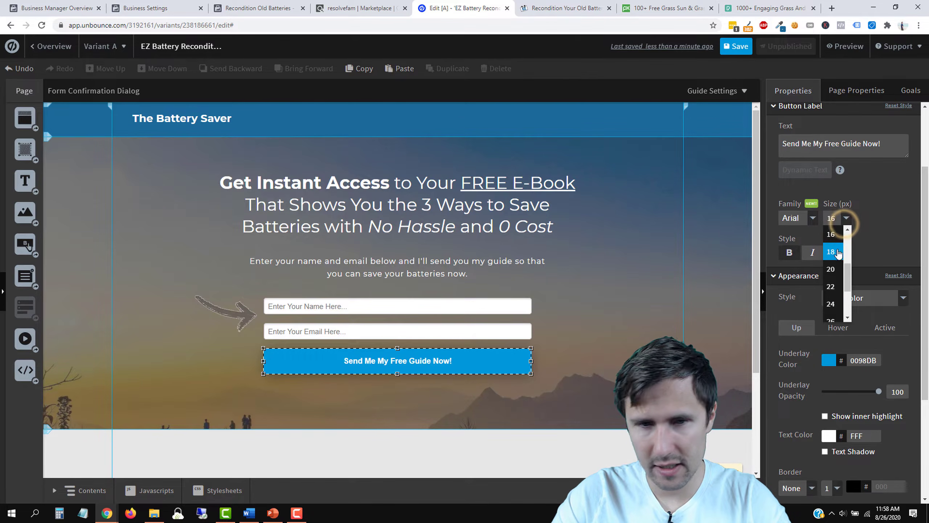
click(837, 252)
click(845, 219)
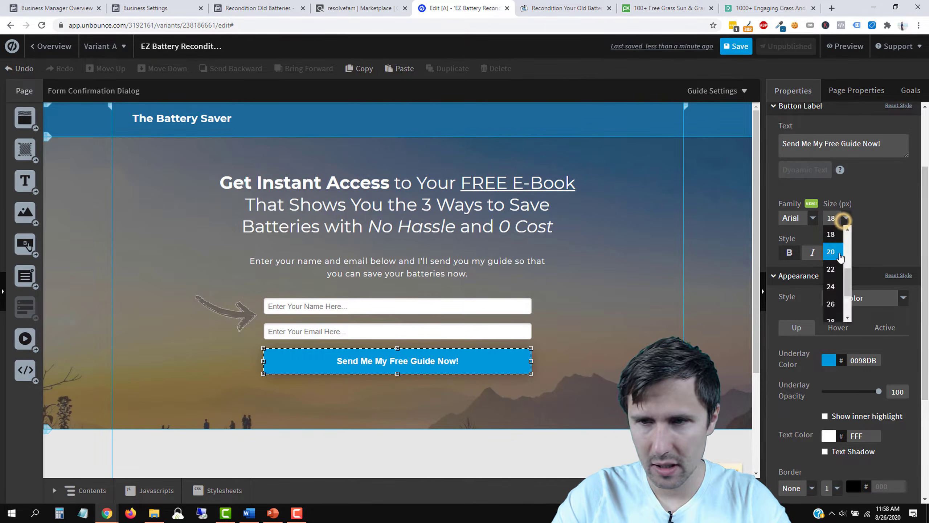
click(835, 255)
click(597, 308)
scroll(597, 308, down, 3)
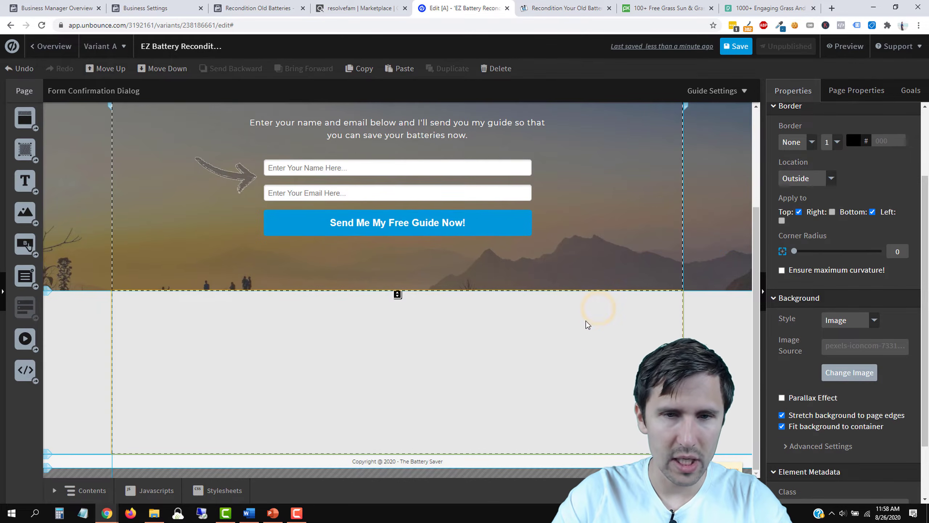
Step: Add the transparent.png presenter photo, shrink it and place it on the left of the grey section
drag(25, 212, 248, 364)
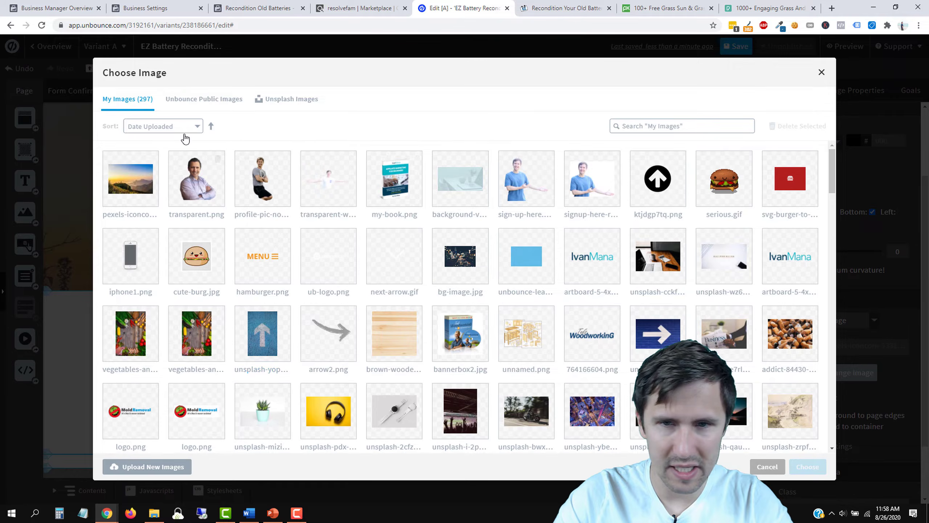
click(177, 182)
click(816, 463)
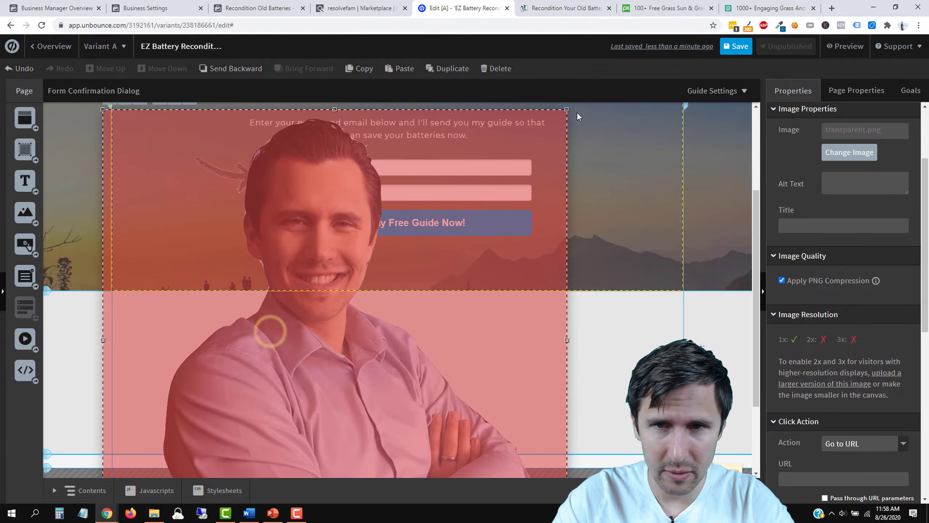
drag(567, 109, 256, 418)
drag(177, 447, 241, 291)
drag(323, 258, 280, 301)
drag(235, 361, 216, 375)
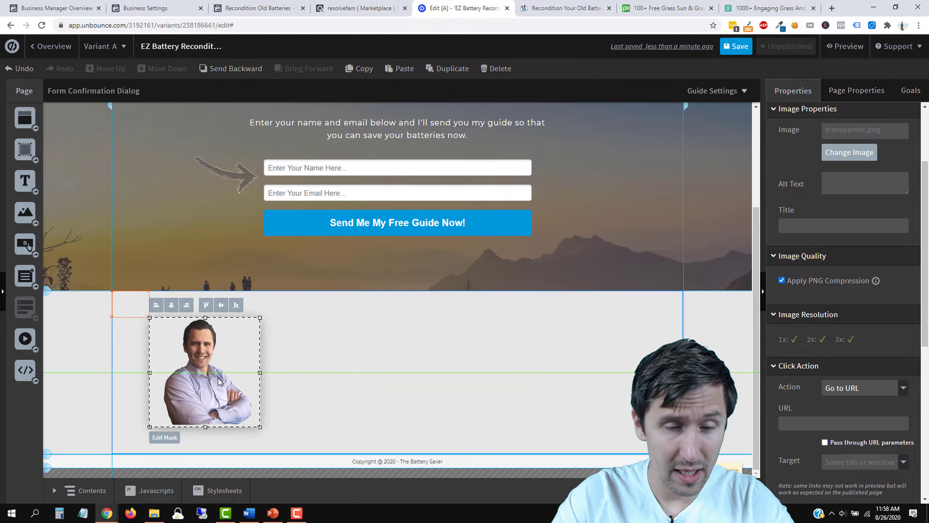
click(357, 359)
Step: Add a Text widget and position it beside the presenter photo
scroll(357, 359, up, 4)
scroll(358, 359, down, 4)
drag(28, 183, 365, 373)
drag(421, 381, 389, 369)
Step: Type the testimonial about reviving dead batteries and saving money, then start an attribution line
double_click(398, 365)
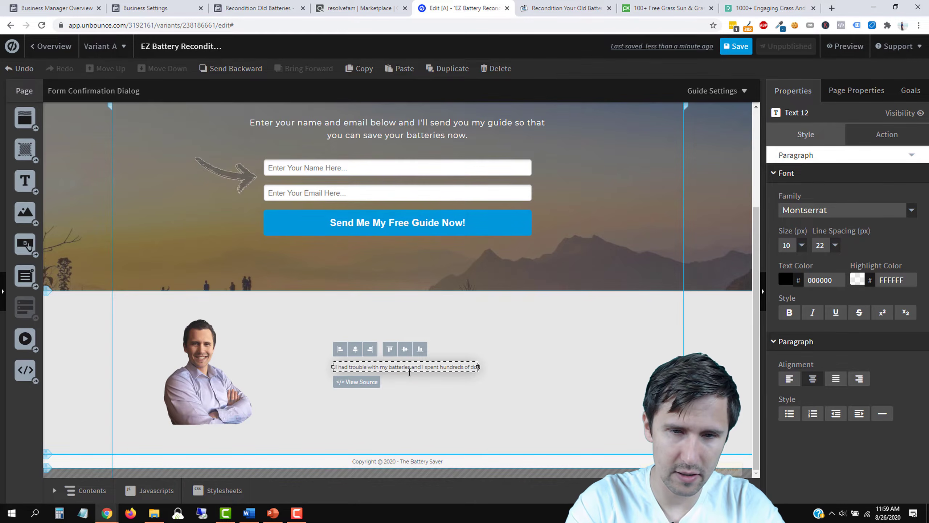
text(llars constantly buying new ones a)
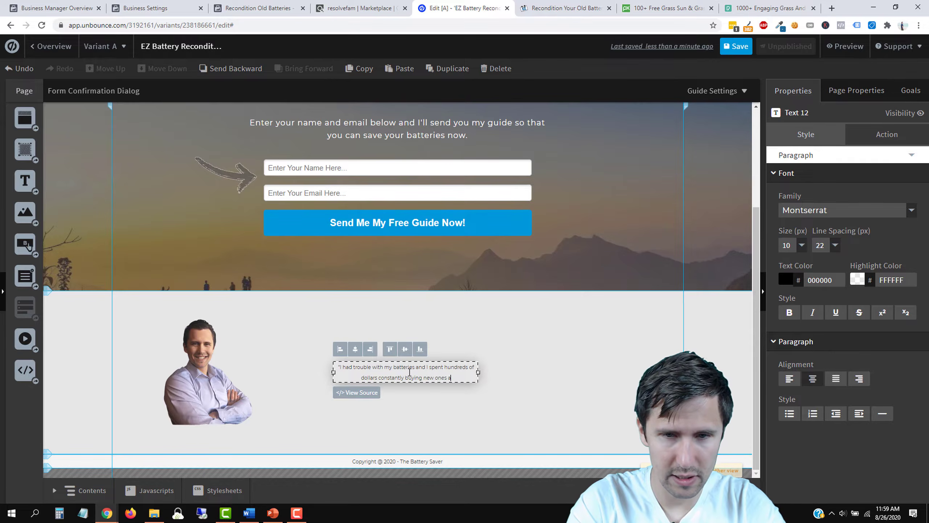
text( to bring the dead ones back to life. Thanks to the)
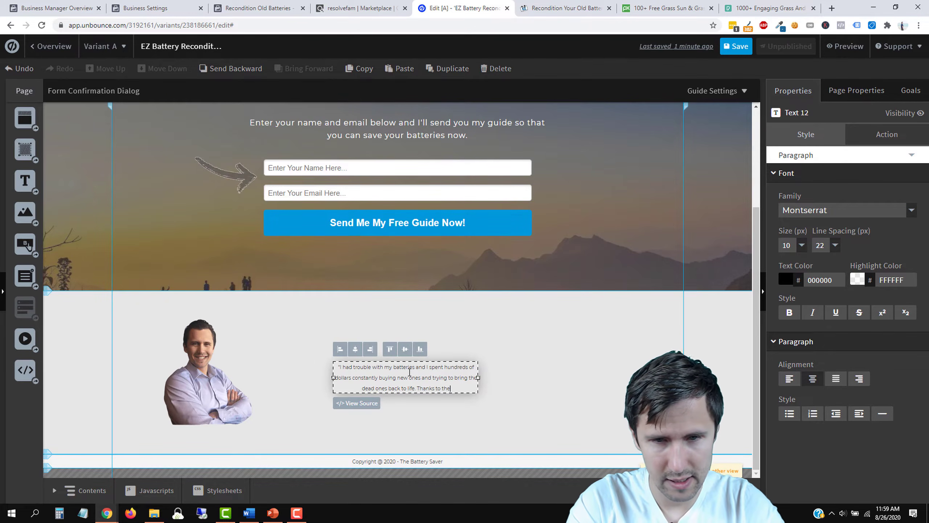
text(I was able to finally bring my batteries back to life and finally)
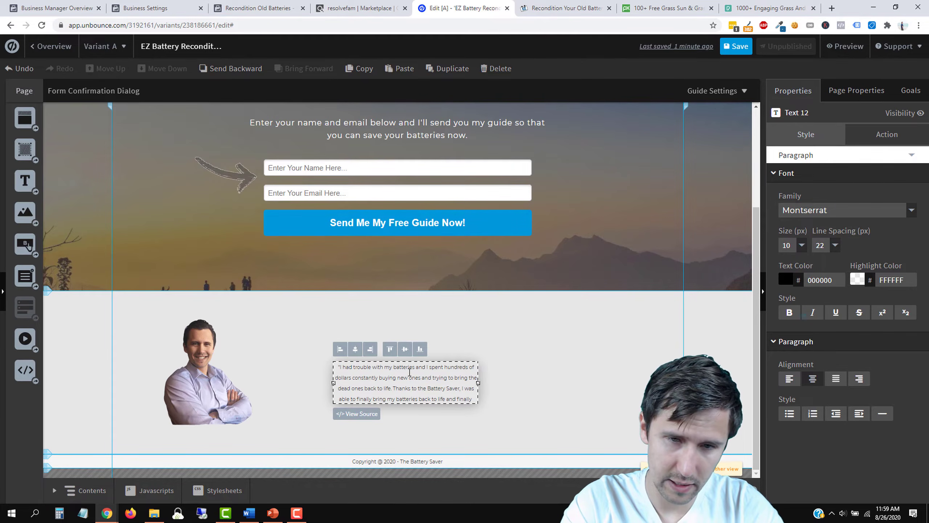
text(was able to save money)
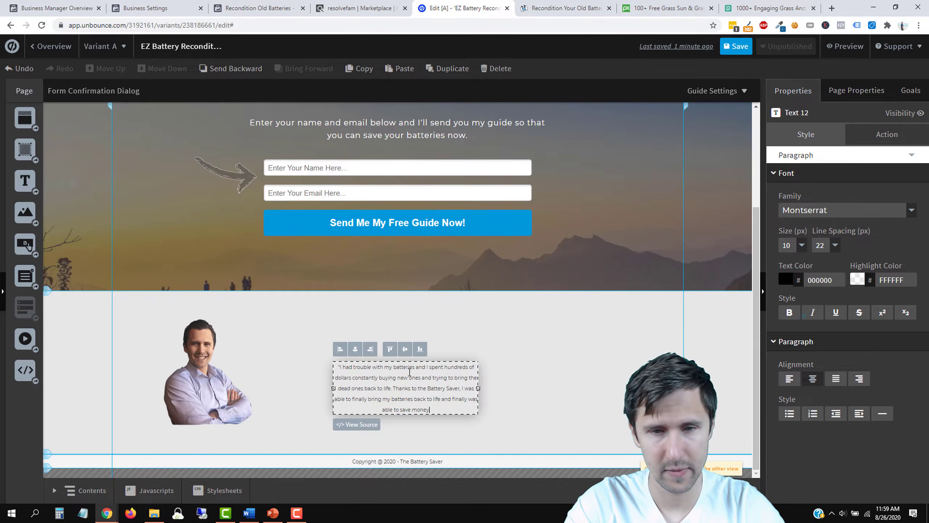
key(Return)
key(Return)
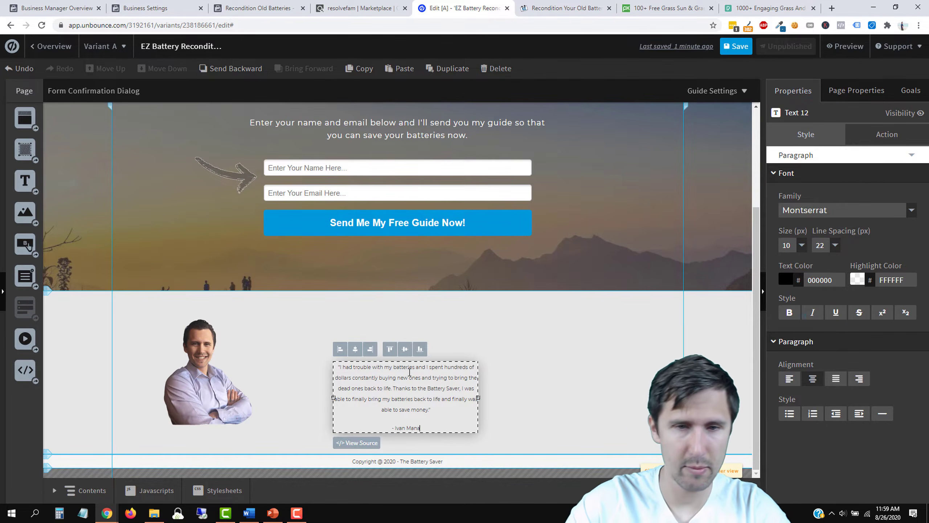
Step: Widen the testimonial box, set its text to size 16, and move it up and left
drag(479, 398, 636, 387)
triple_click(490, 388)
click(495, 410)
drag(502, 408, 362, 367)
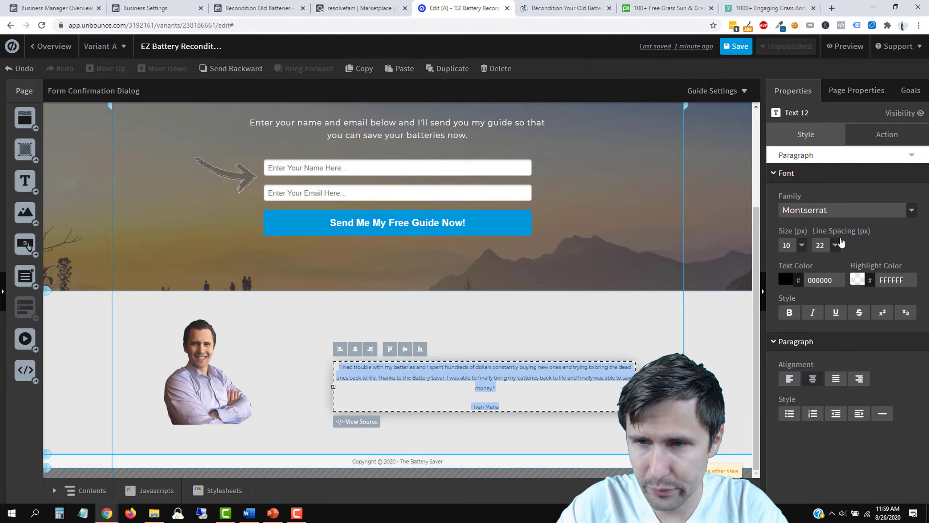
click(799, 247)
click(798, 247)
click(799, 246)
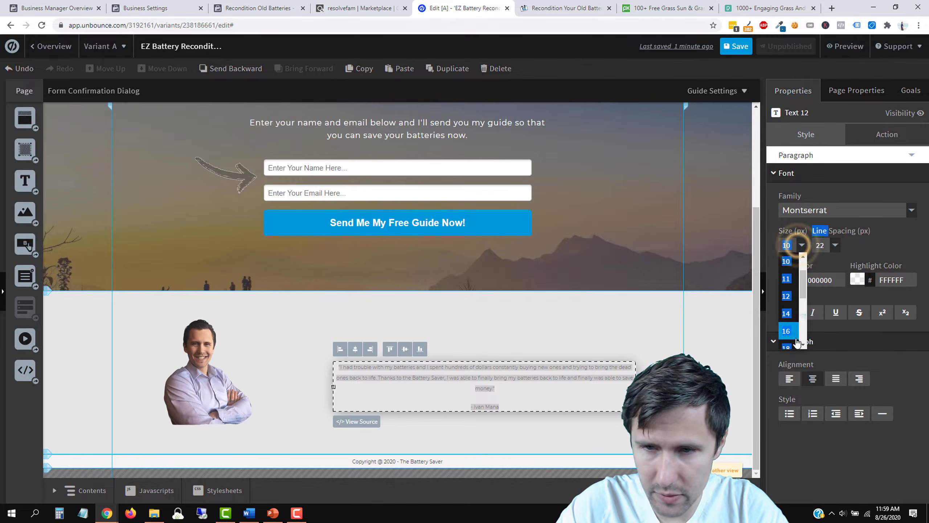
click(789, 332)
click(663, 332)
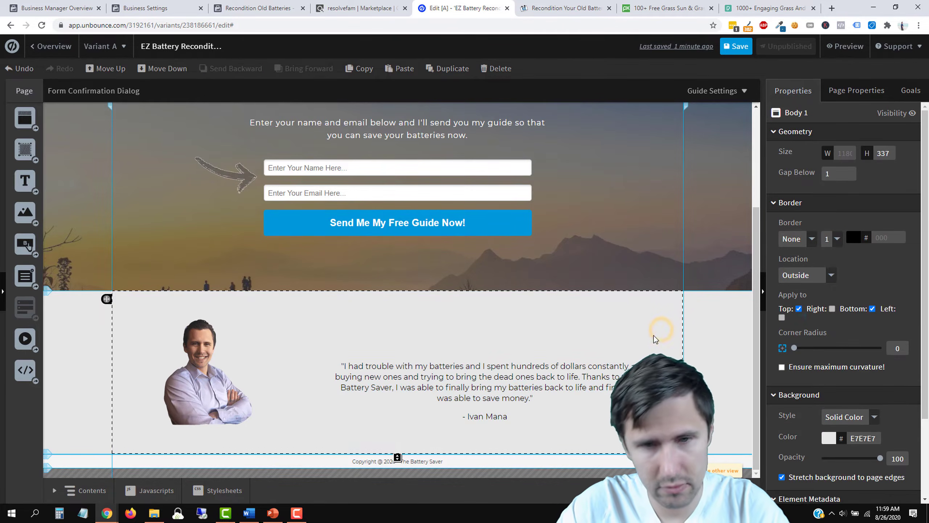
drag(517, 384, 487, 370)
click(573, 311)
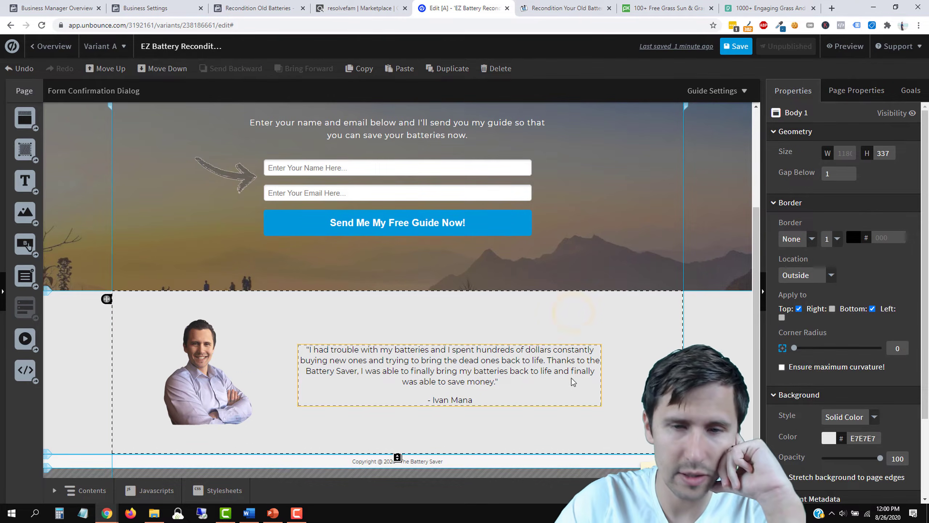
Step: Increase the testimonial text size to 18
click(517, 388)
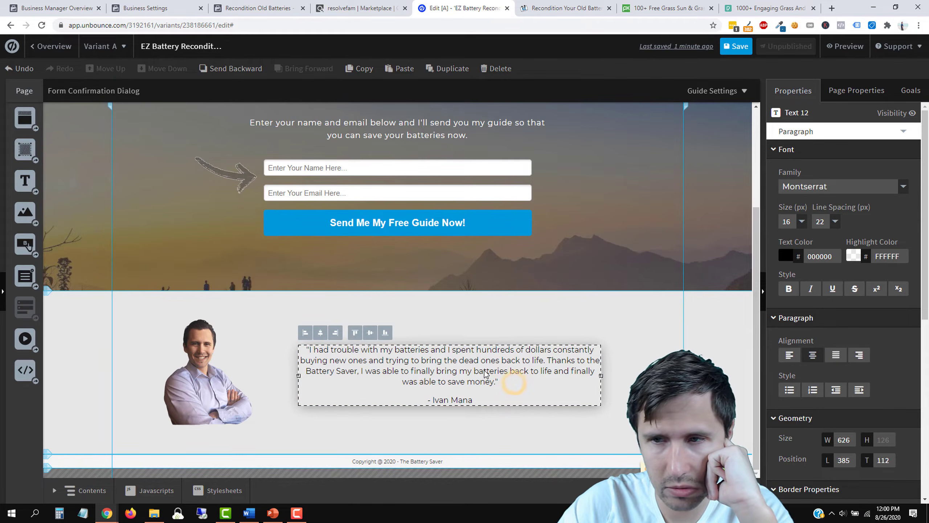
click(800, 221)
click(787, 236)
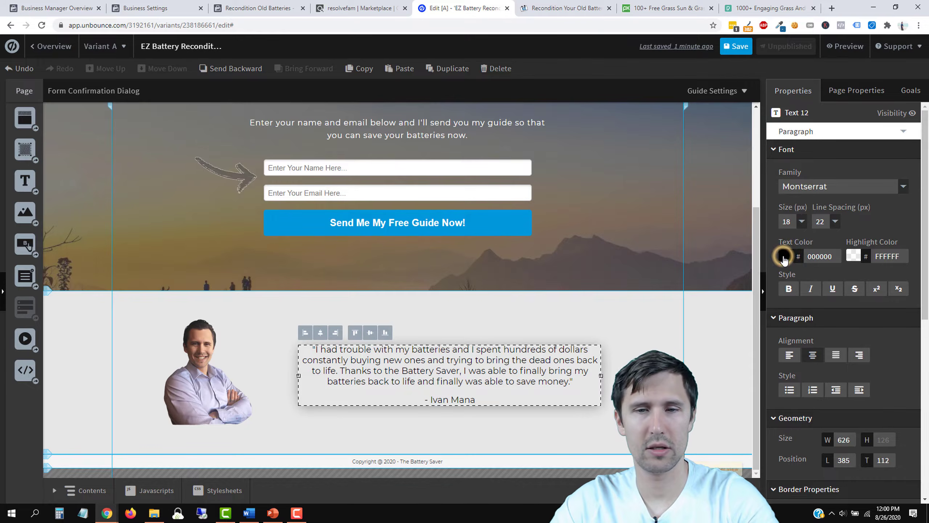
click(615, 316)
Step: Make the attribution line bold and the quote paragraph italic
click(483, 370)
triple_click(452, 402)
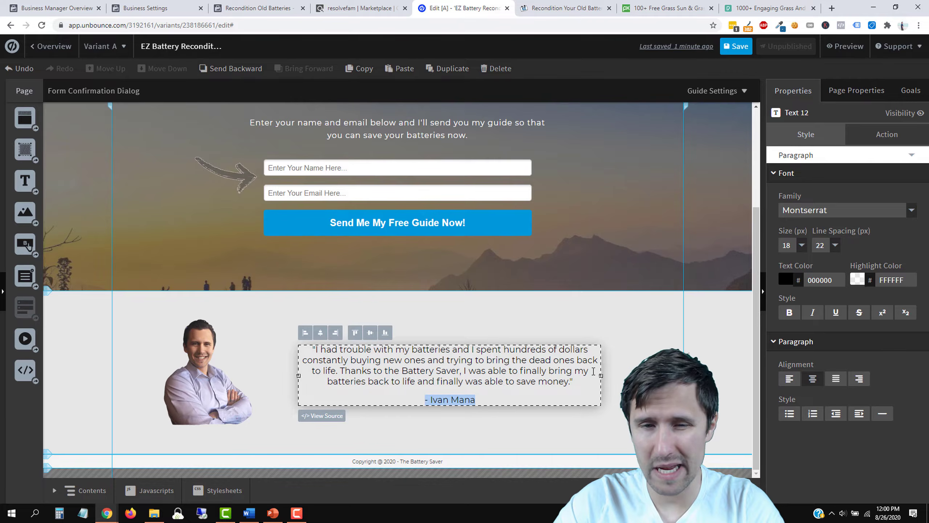
key(ctrl+b)
triple_click(477, 366)
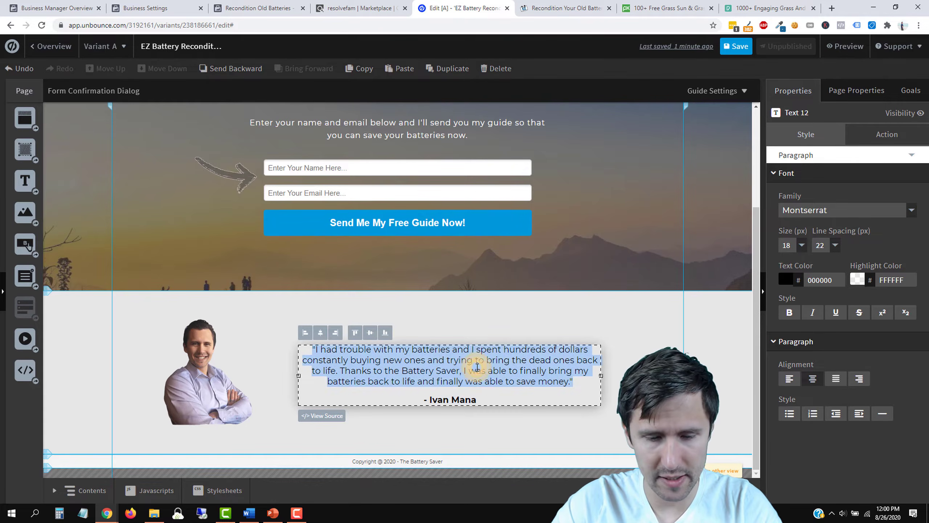
key(ctrl+i)
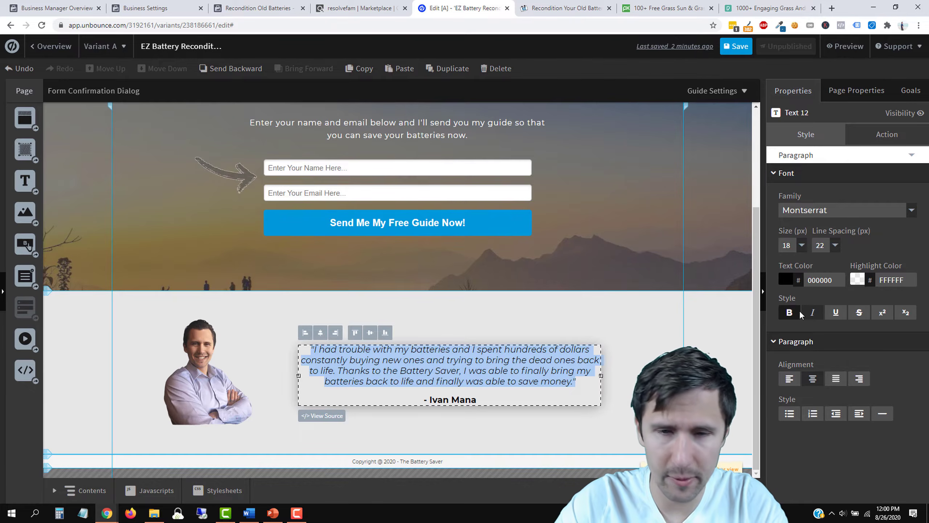
click(618, 335)
scroll(625, 329, up, 1)
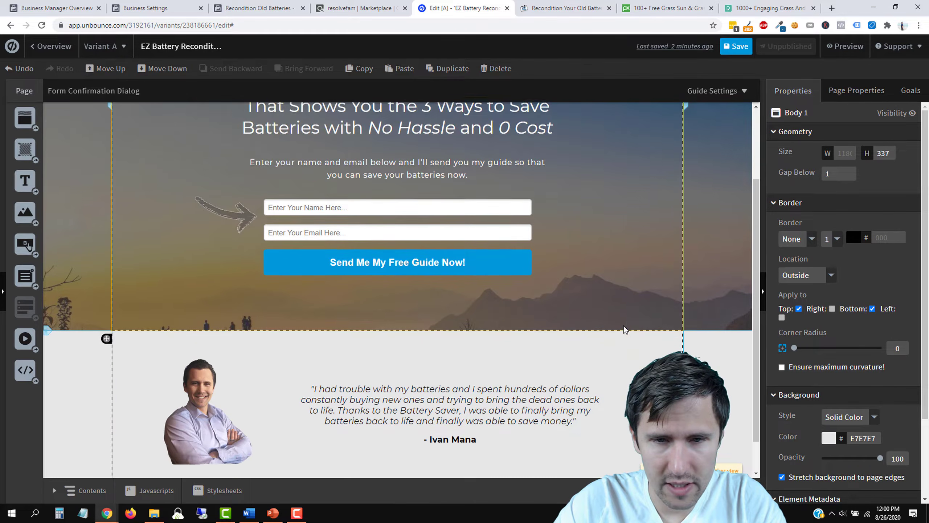
scroll(625, 330, down, 1)
Step: Set the quote's line spacing to 26 and nudge the box slightly right
click(471, 364)
triple_click(468, 365)
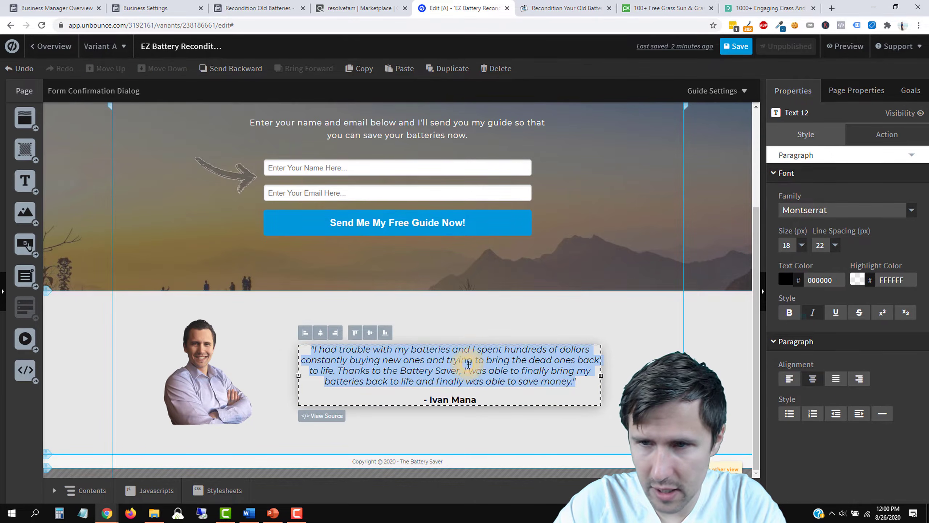
click(834, 245)
click(822, 292)
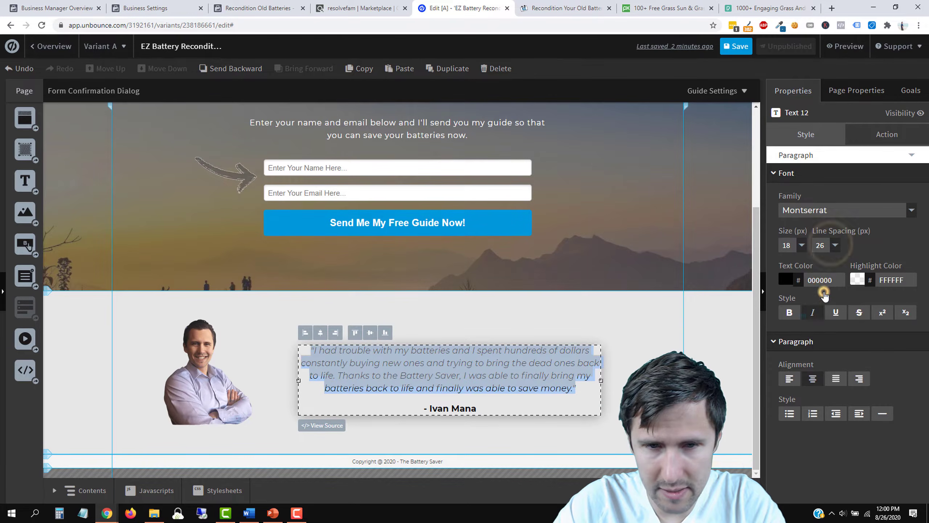
click(573, 333)
drag(486, 378, 508, 383)
click(630, 323)
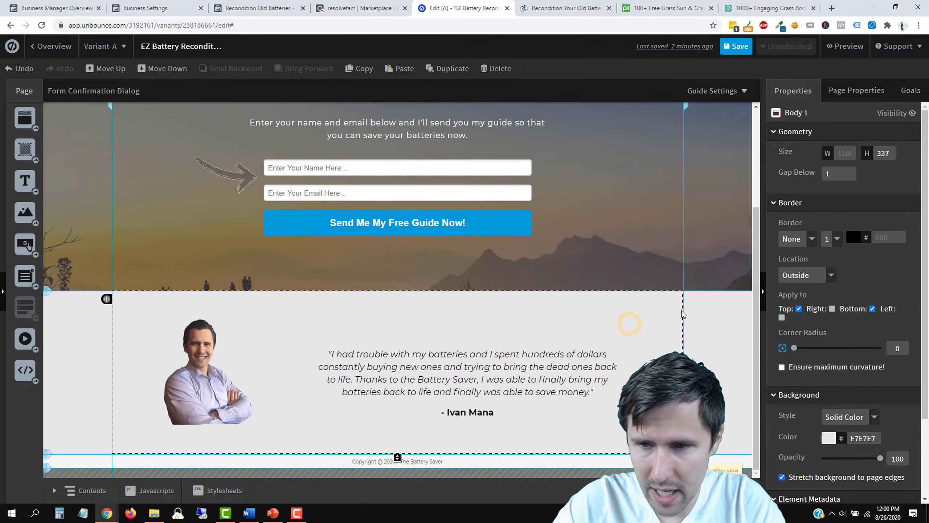
Step: Give the testimonial section a near-white FAFAFA background colour
click(831, 438)
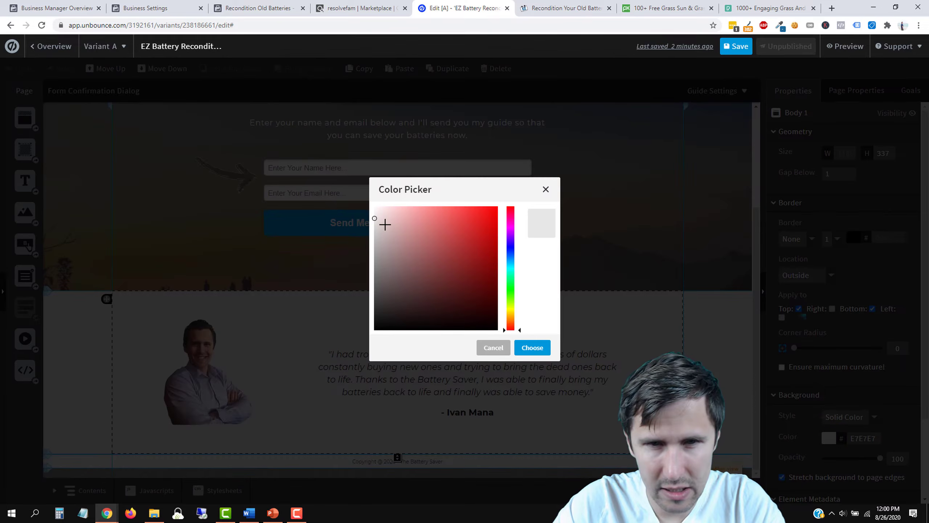
drag(371, 219, 357, 211)
click(532, 347)
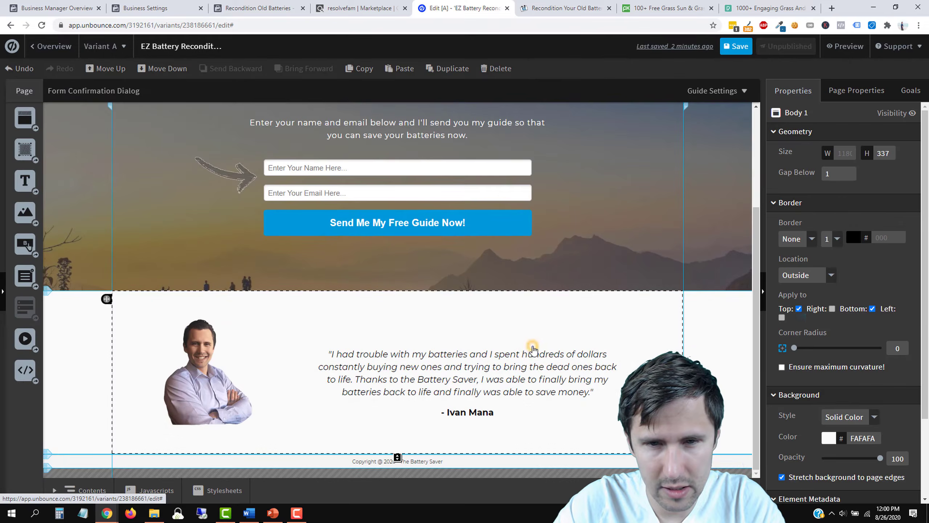
scroll(691, 340, up, 3)
scroll(691, 341, down, 3)
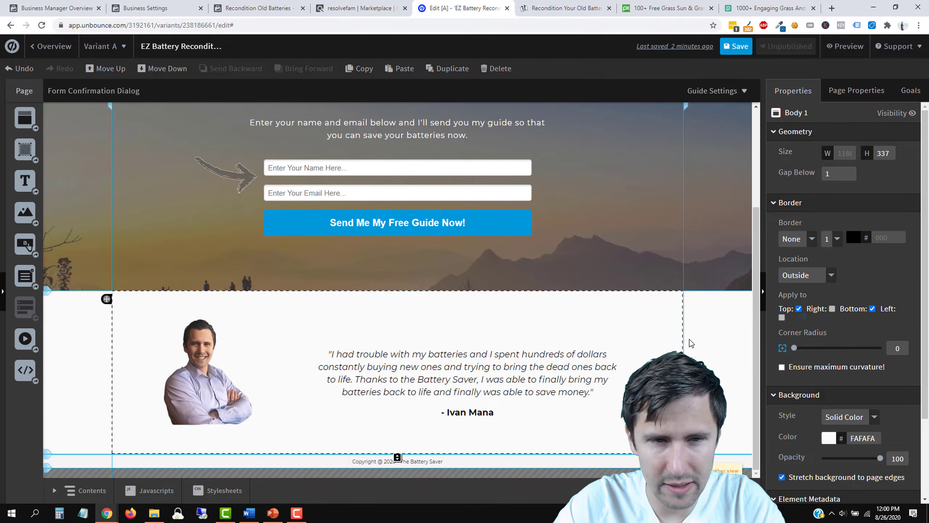
Step: Move the photo and quote up and shorten the section to 255 px
drag(212, 366, 193, 355)
click(306, 429)
drag(429, 383, 426, 362)
click(424, 419)
drag(398, 457, 398, 418)
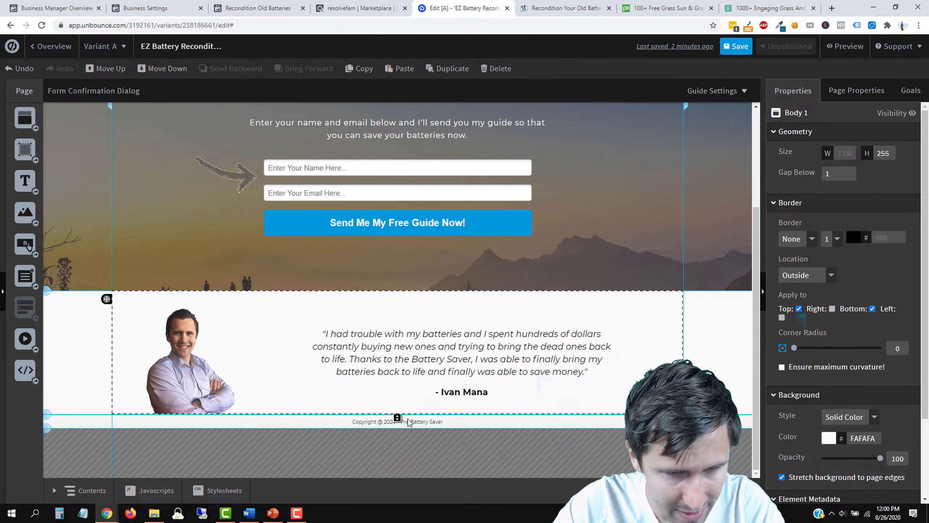
Step: Trim the testimonial section slightly and nudge the quote left and up
click(381, 258)
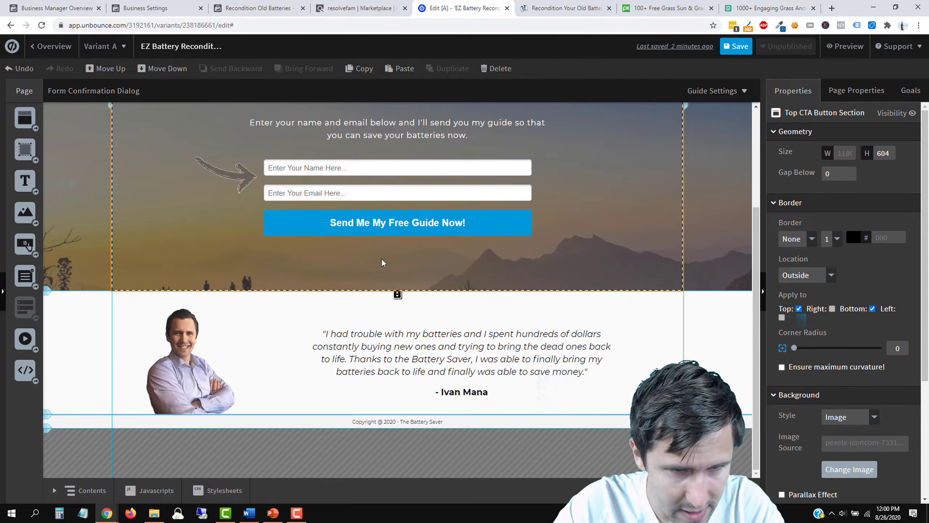
click(284, 404)
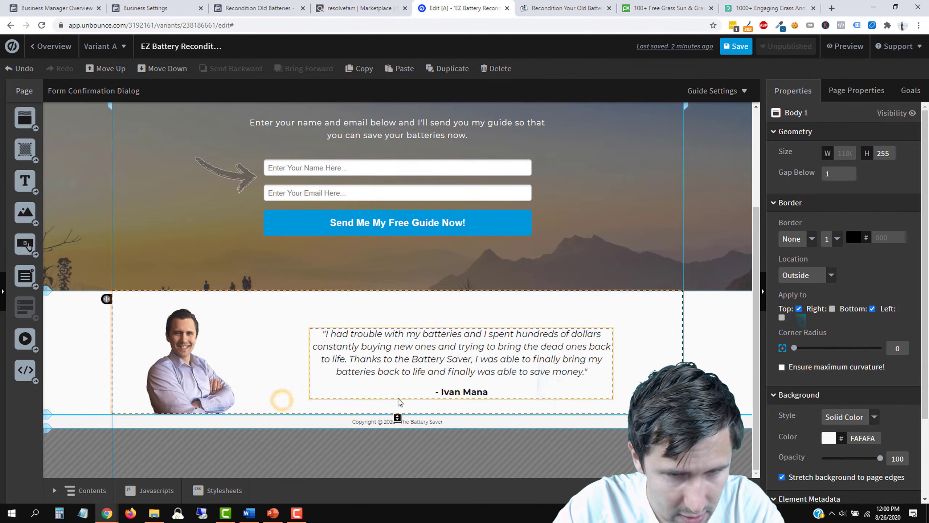
right_click(397, 416)
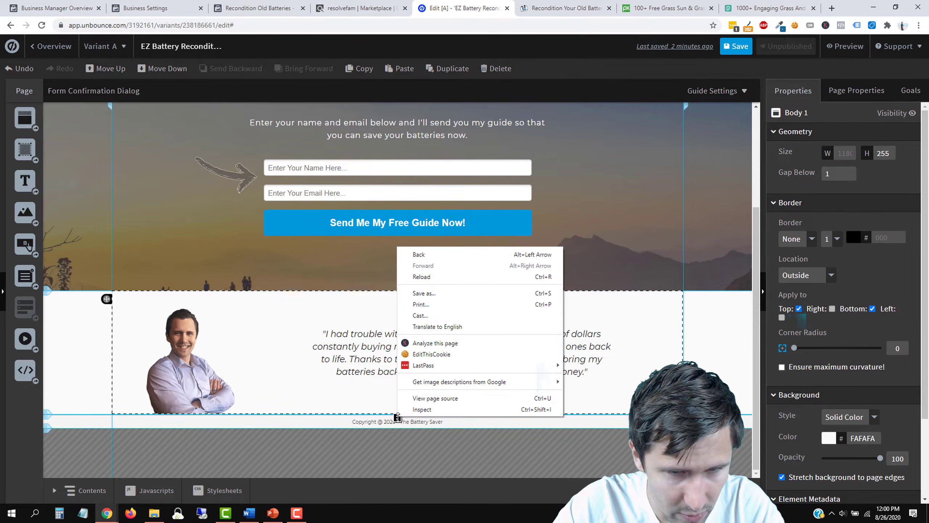
click(368, 399)
click(395, 410)
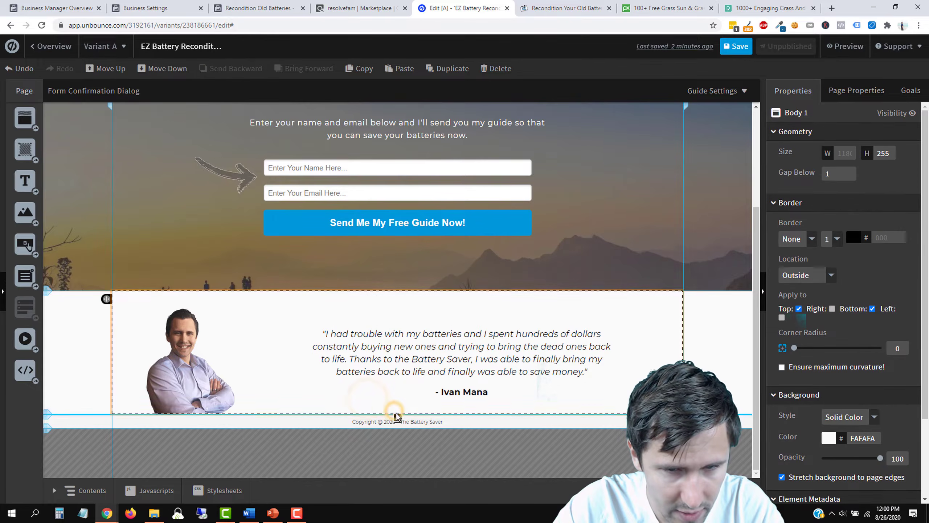
drag(397, 417, 382, 416)
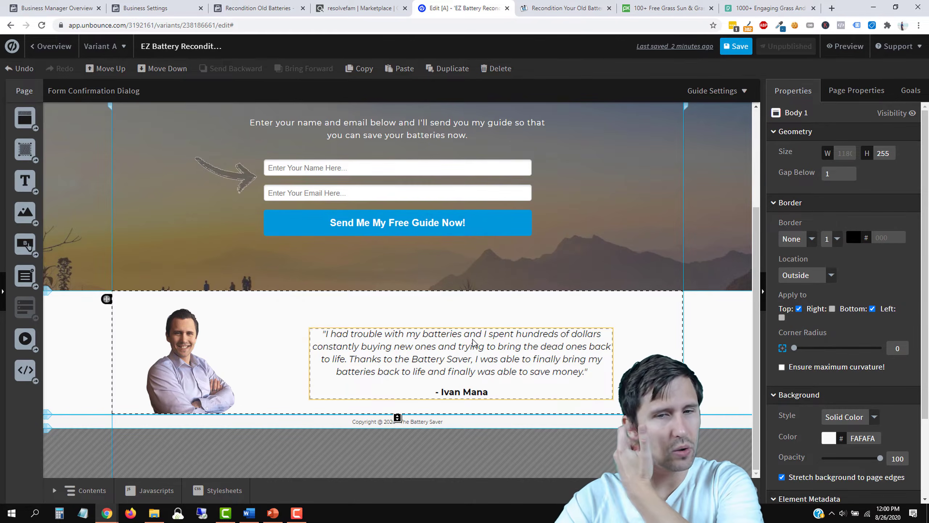
drag(479, 359, 473, 354)
click(549, 313)
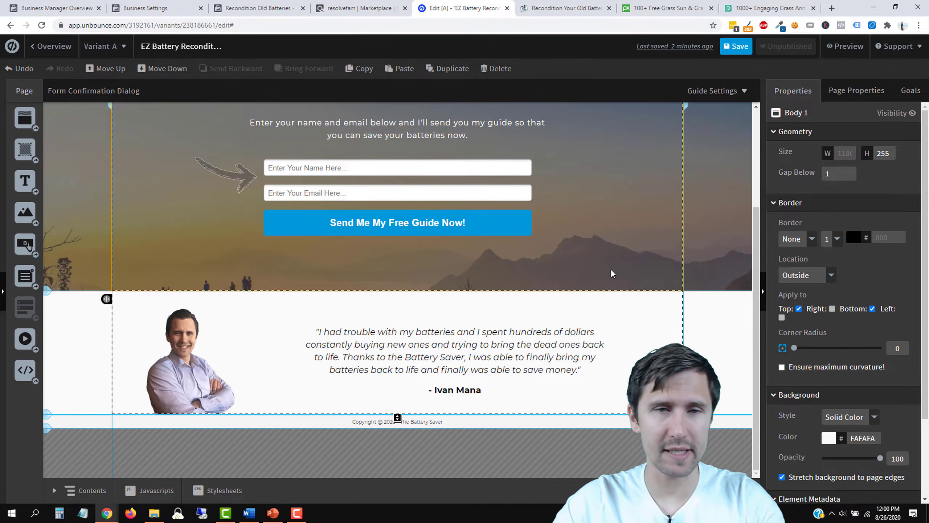
Step: Move the presenter photo about 50 px to the right
scroll(608, 285, up, 4)
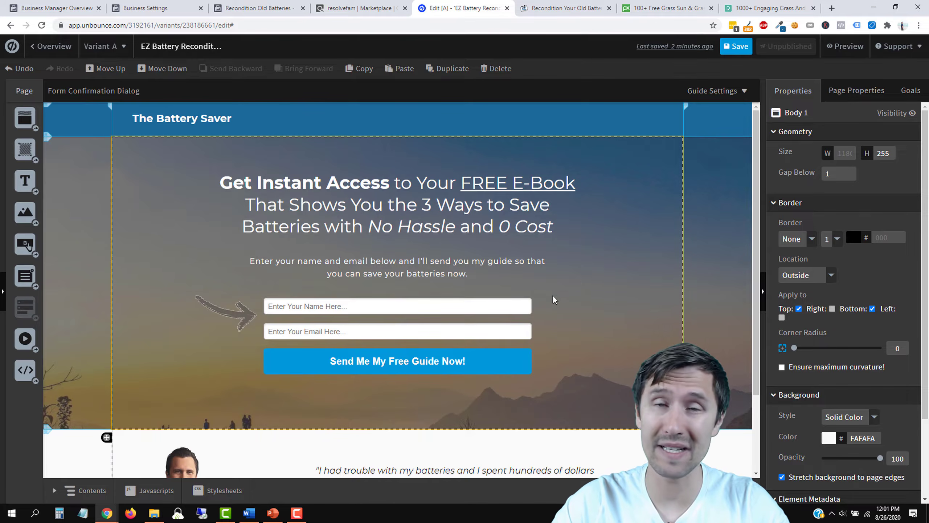
scroll(553, 295, down, 3)
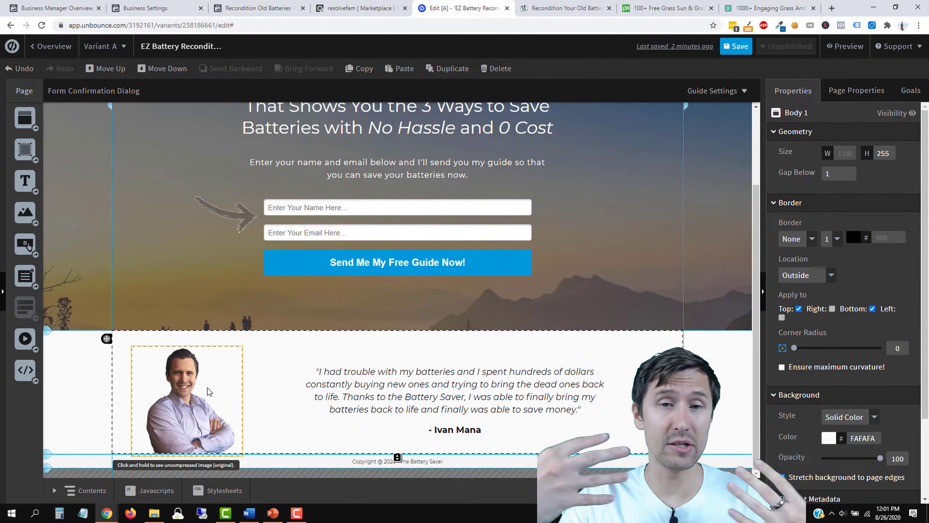
click(186, 410)
drag(186, 410, 205, 408)
click(287, 392)
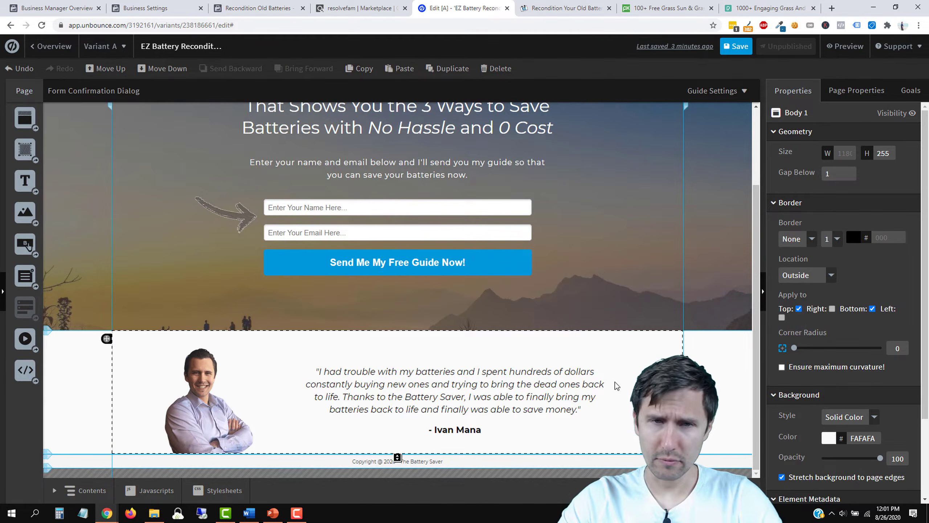
Step: Set the hero section's background position to centre and save the page
scroll(615, 383, up, 2)
scroll(579, 282, down, 1)
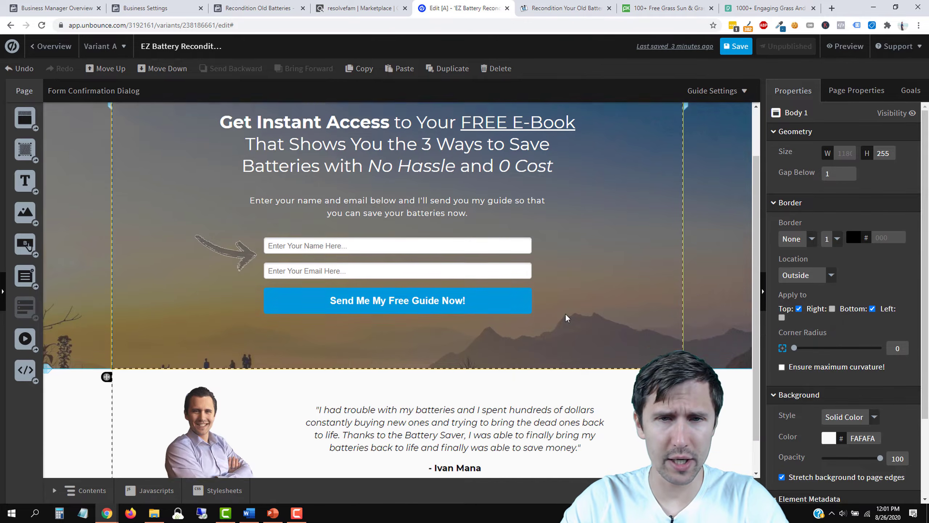
scroll(565, 313, up, 2)
click(666, 285)
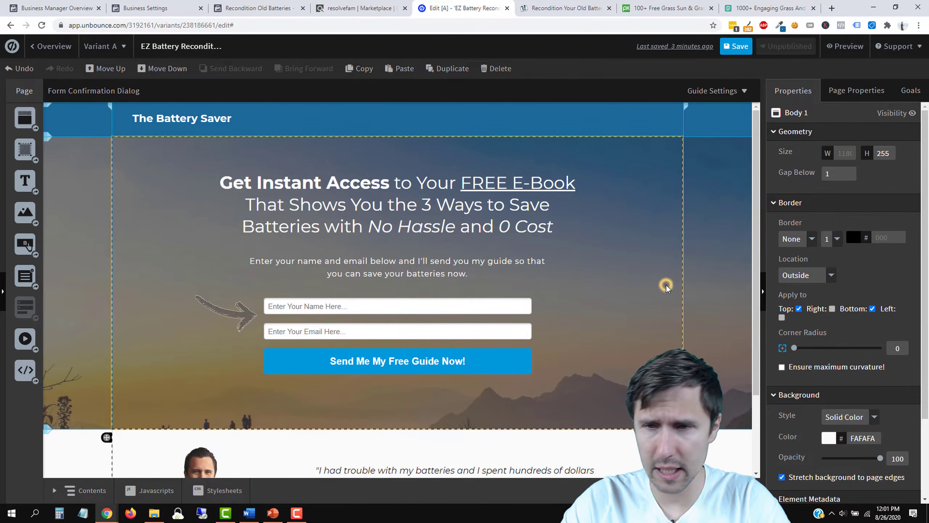
scroll(846, 366, down, 3)
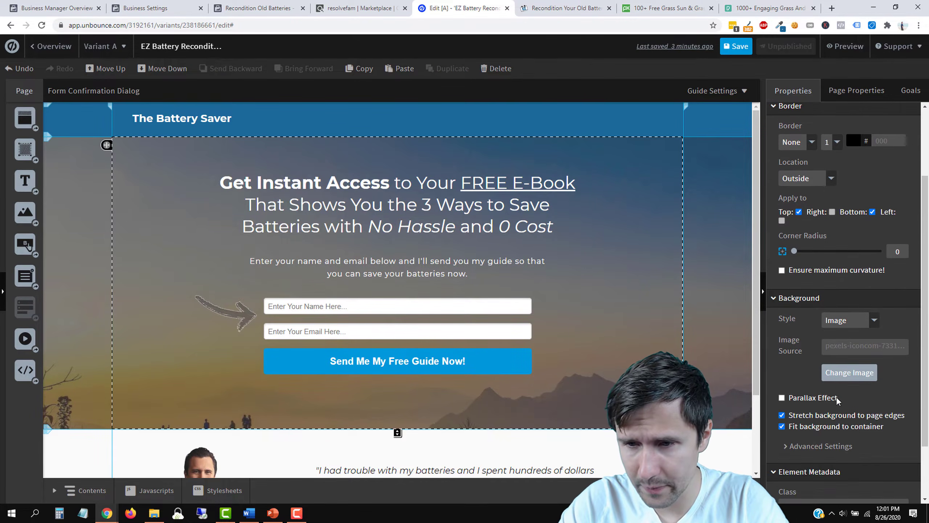
click(807, 416)
click(807, 416)
scroll(808, 413, down, 2)
click(816, 401)
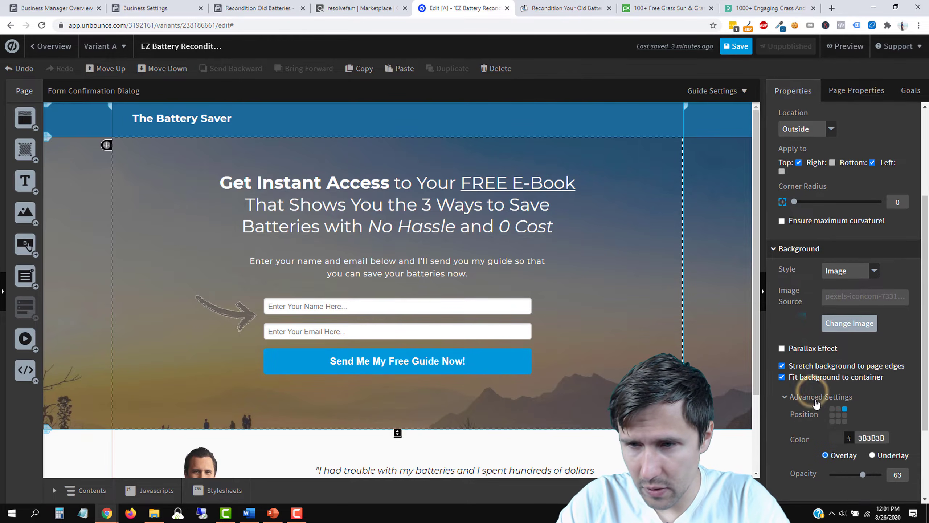
scroll(816, 403, down, 1)
click(838, 362)
click(838, 367)
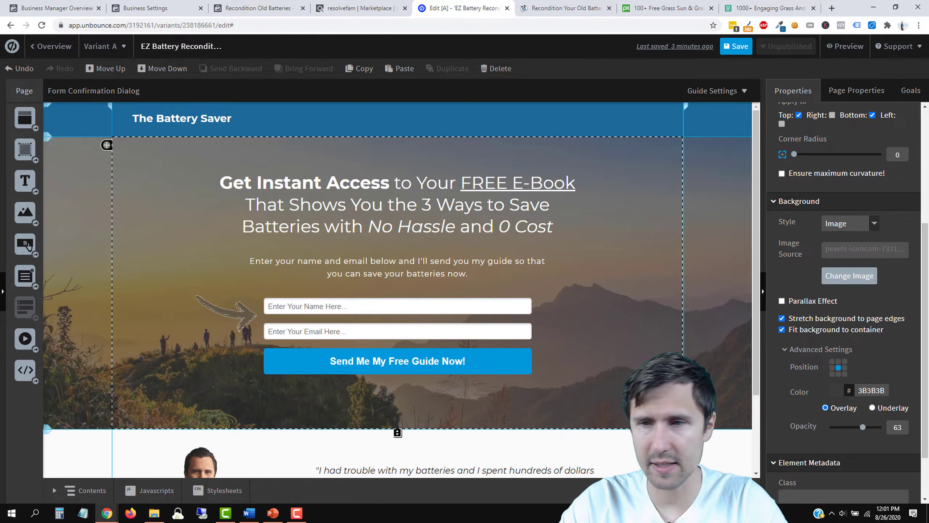
click(741, 43)
click(381, 368)
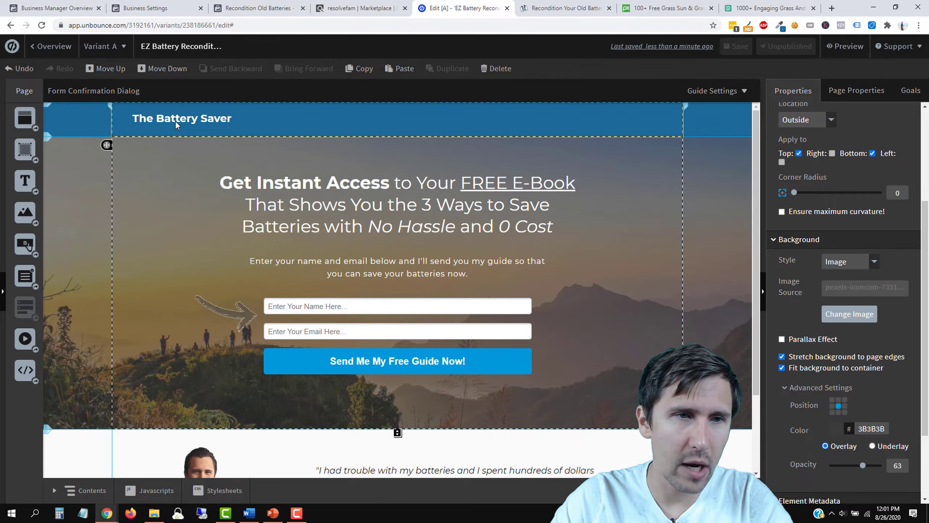
Step: Make the form confirmation dialog's content section taller, to 314 px
click(103, 90)
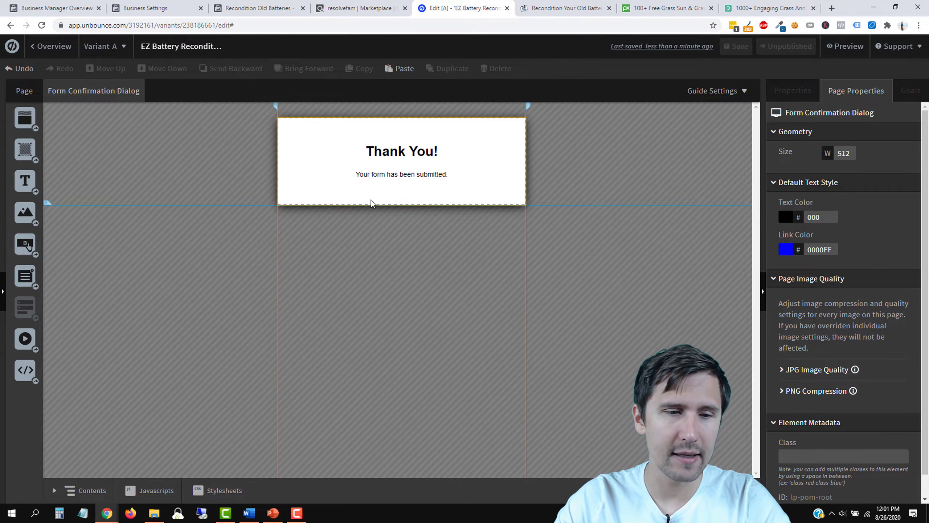
click(436, 194)
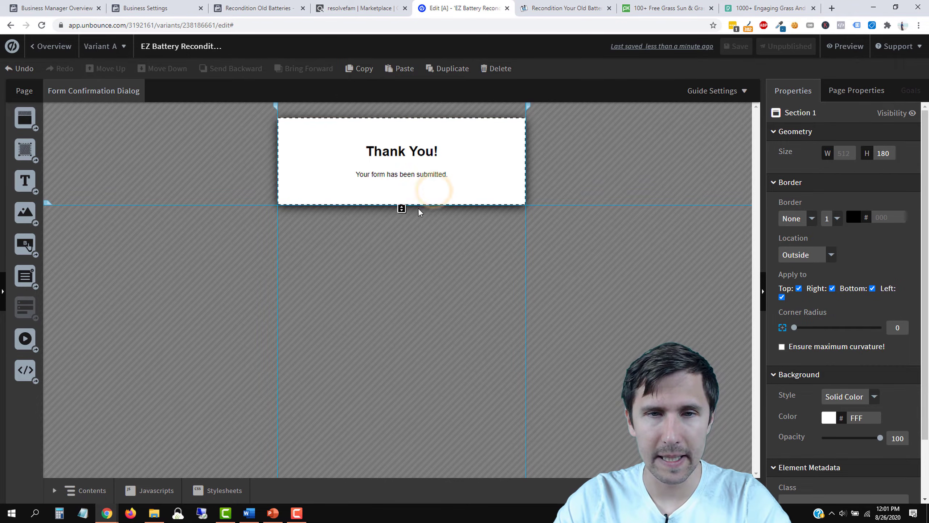
drag(402, 210, 402, 270)
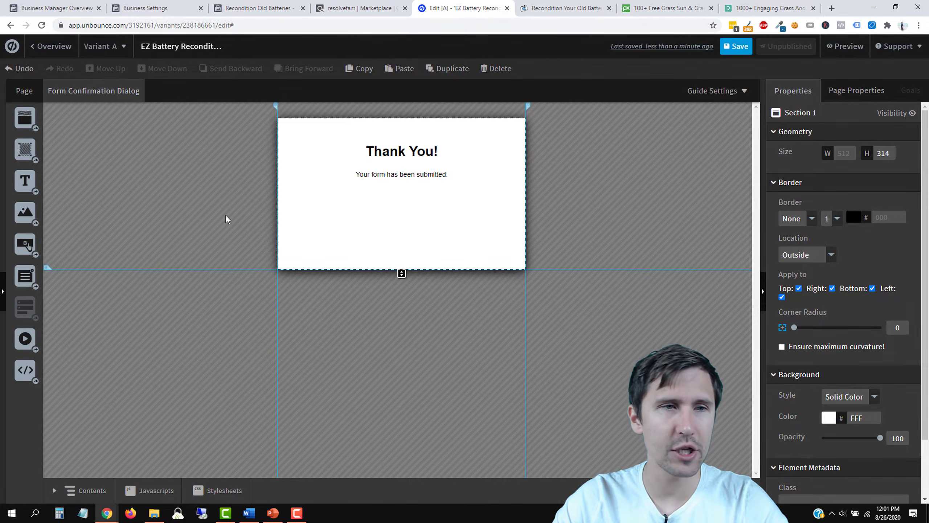
Step: Add a button beneath the 'Thank You! Your form has been submitted.' message
click(21, 92)
click(90, 90)
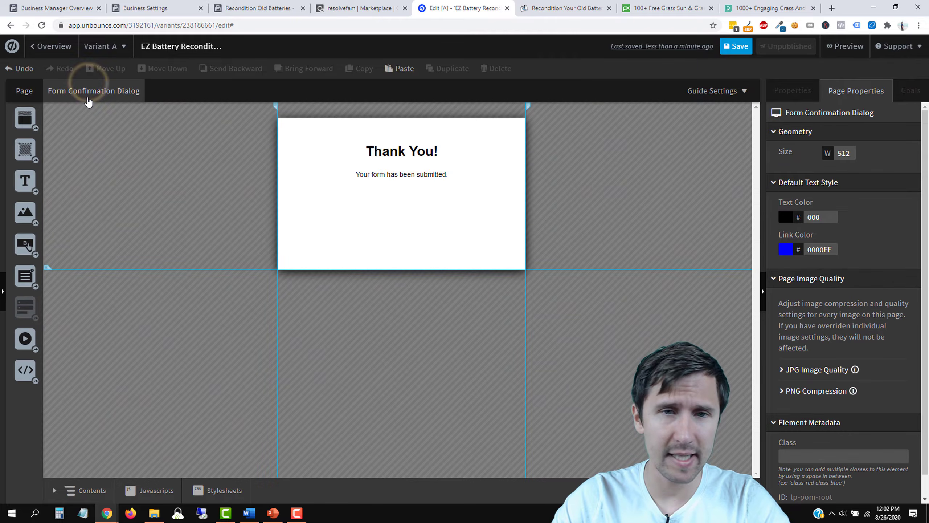
drag(26, 244, 411, 215)
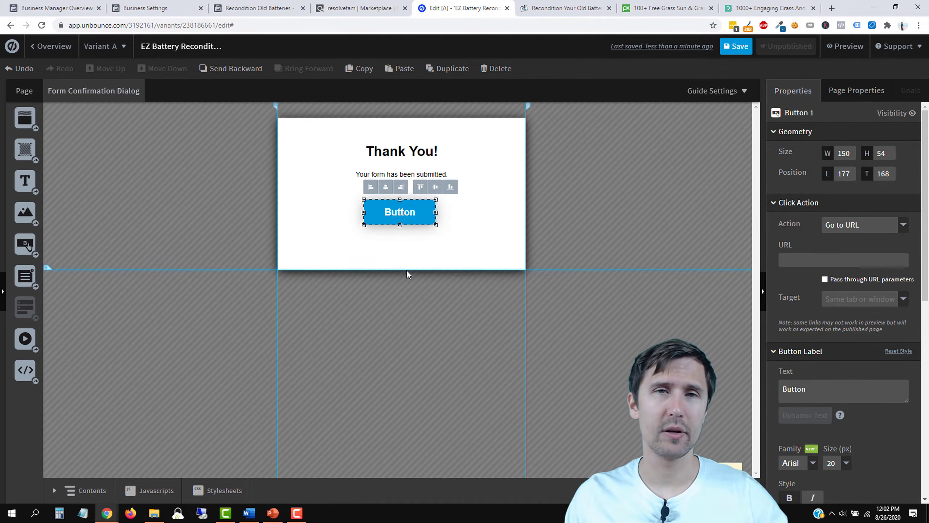
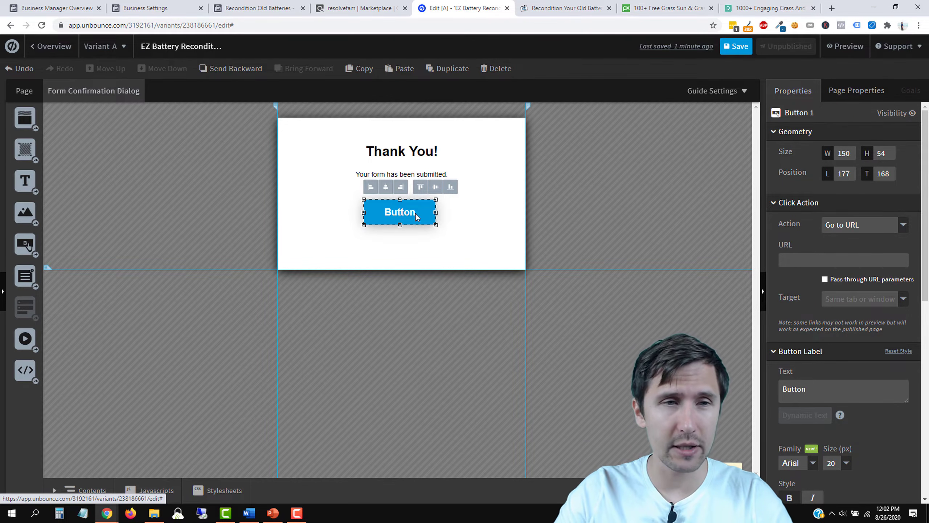
Step: Delete the dialog's button and pull the section's bottom up to fit the thank-you text
drag(416, 217, 423, 216)
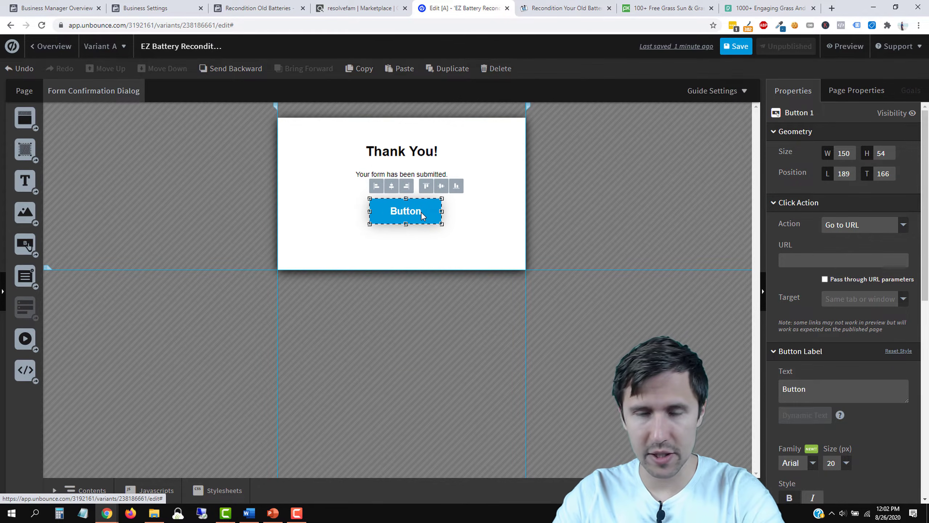
key(Delete)
click(430, 243)
drag(402, 273, 402, 229)
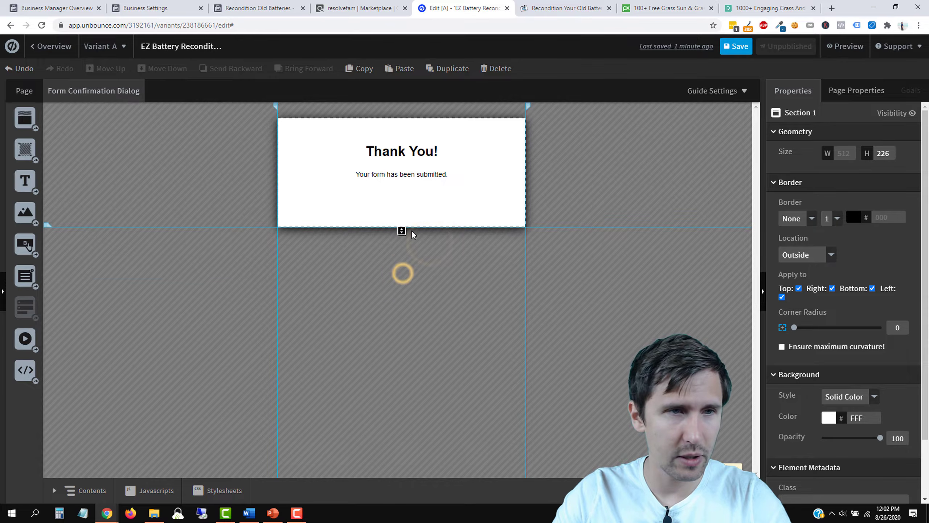
Step: Save the landing page and return to its overview
click(24, 90)
click(736, 46)
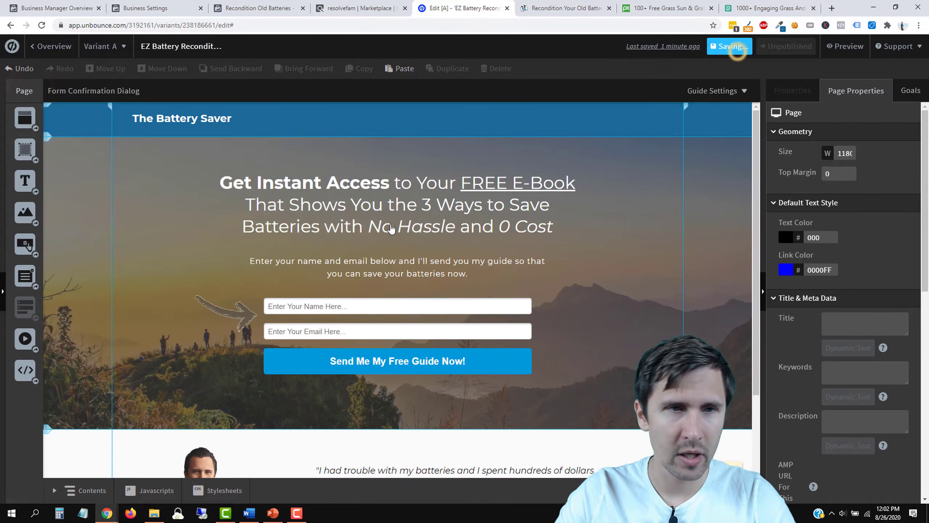
click(53, 46)
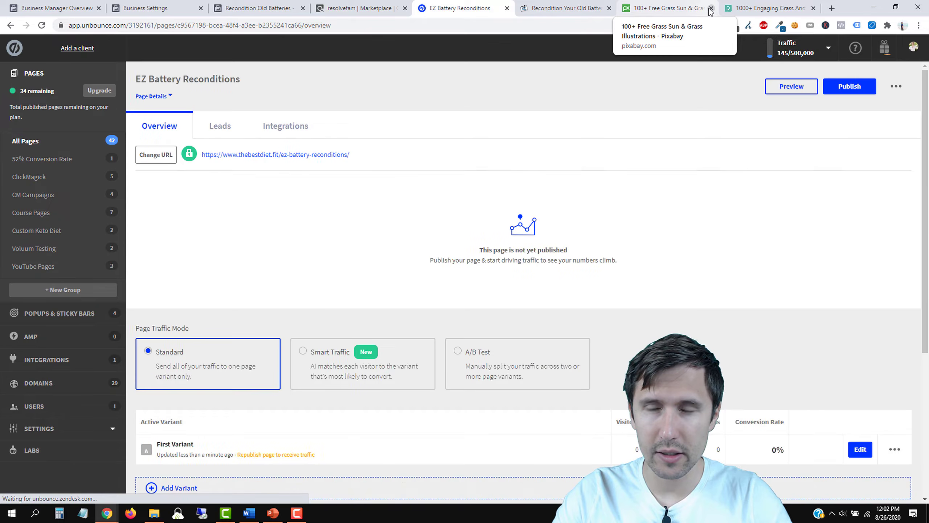
Step: Close both Pixabay tabs, publish EZ Battery Reconditions, and load its live URL in a new tab
click(711, 9)
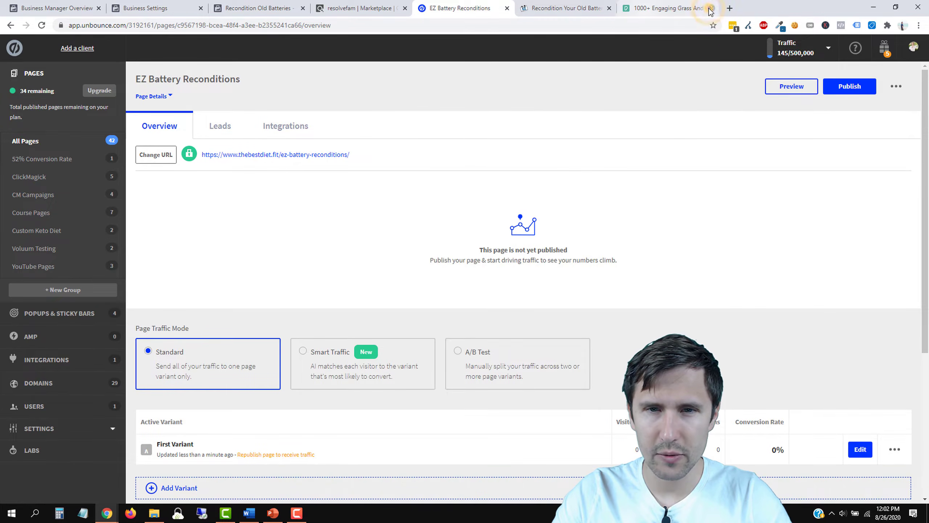
click(710, 9)
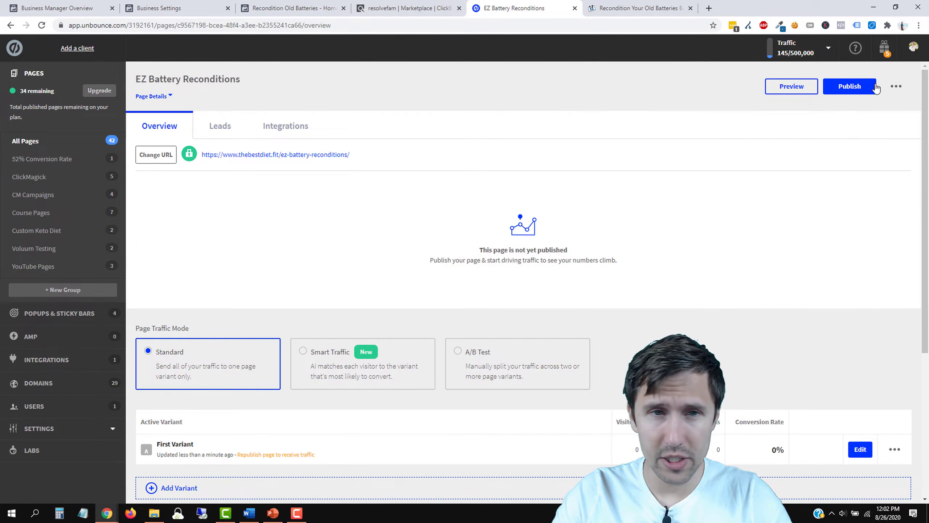
click(865, 91)
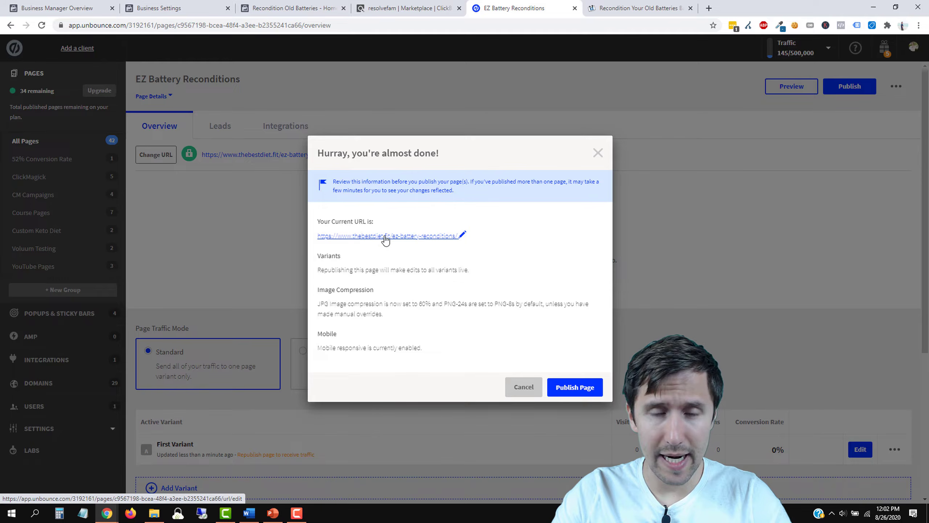
click(596, 388)
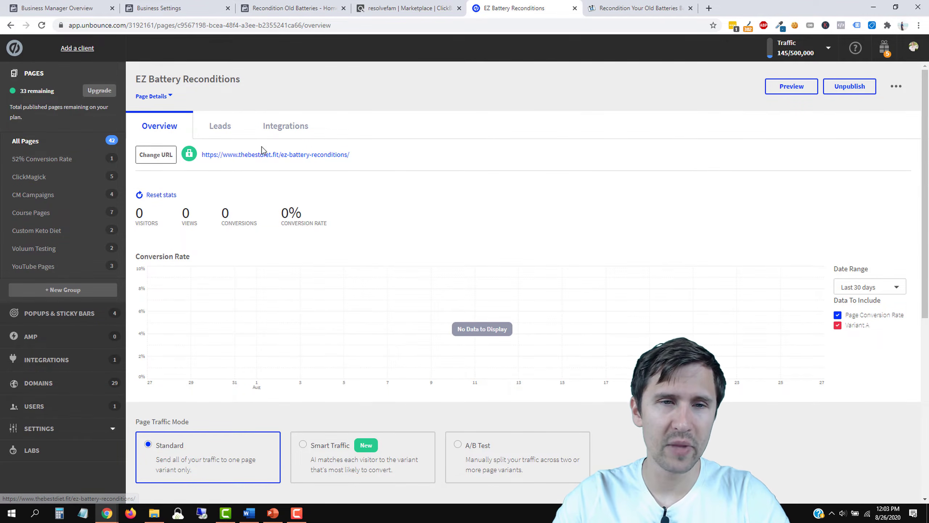
right_click(299, 160)
click(322, 164)
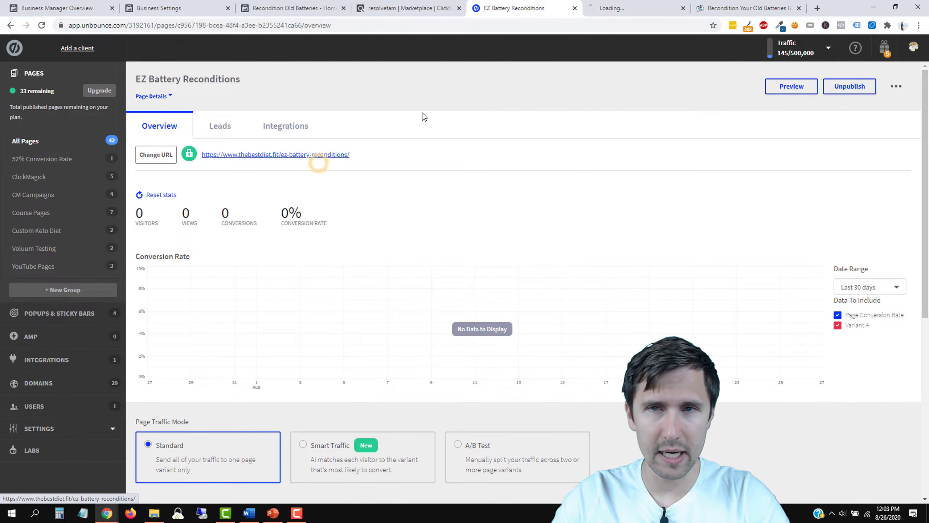
click(638, 8)
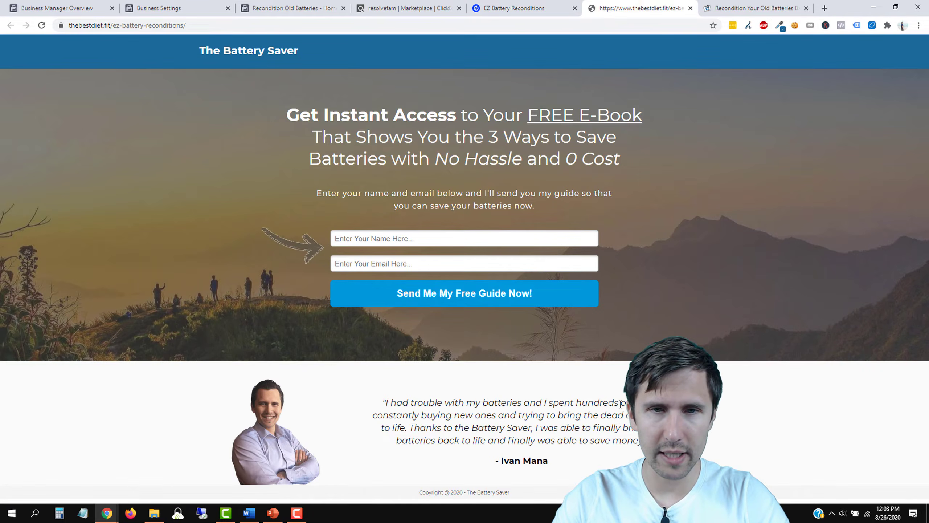
key(ctrl+Tab)
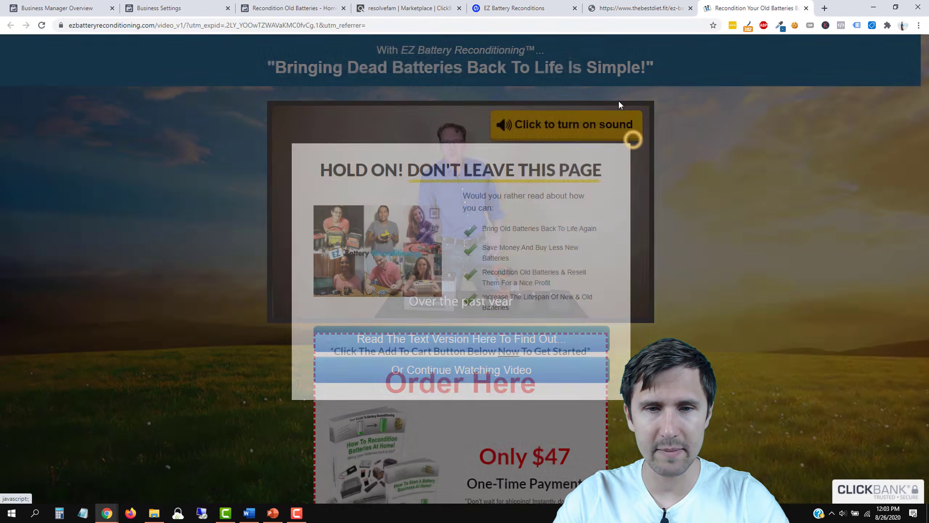
click(630, 143)
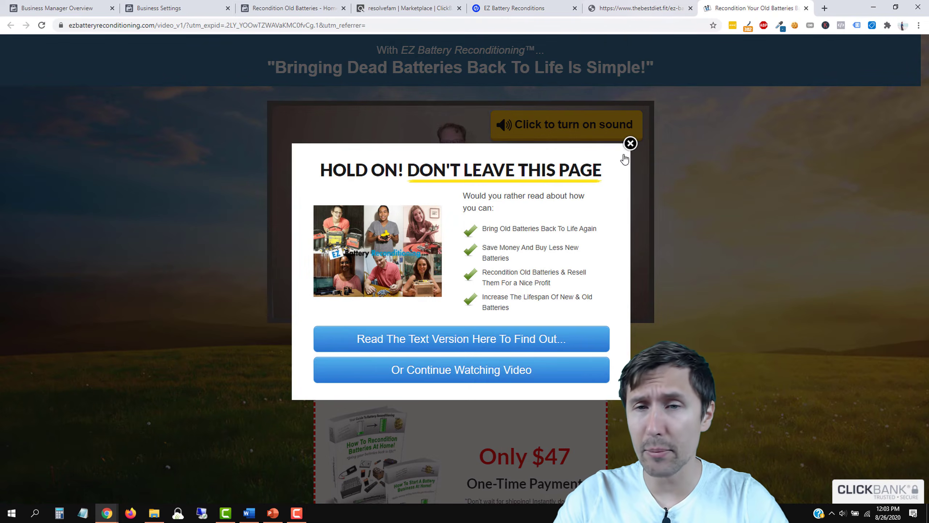
click(631, 143)
click(642, 8)
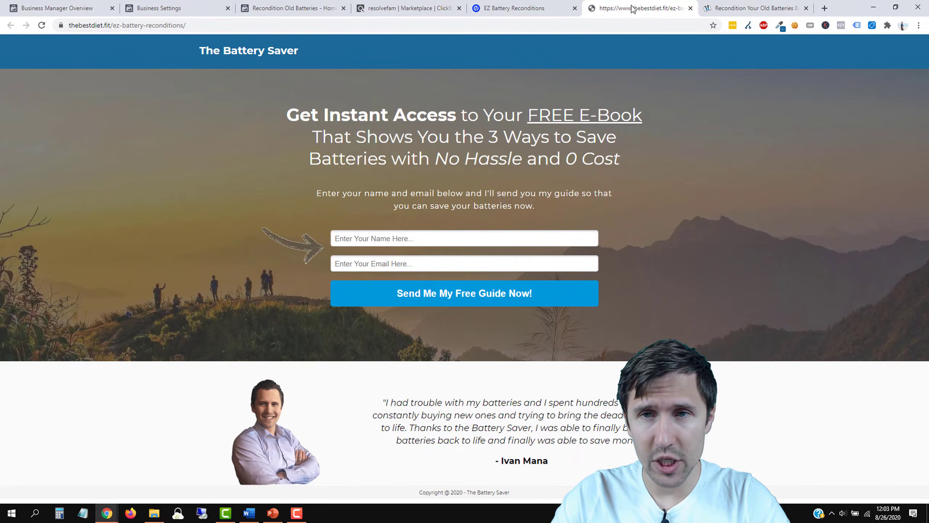
click(532, 8)
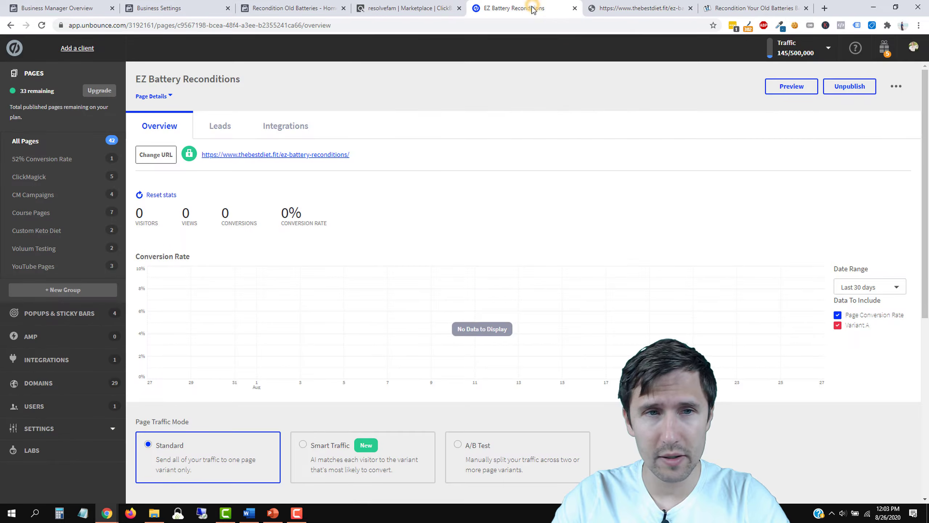
Step: Rename the page to EZ Battery Reconditioning
click(247, 80)
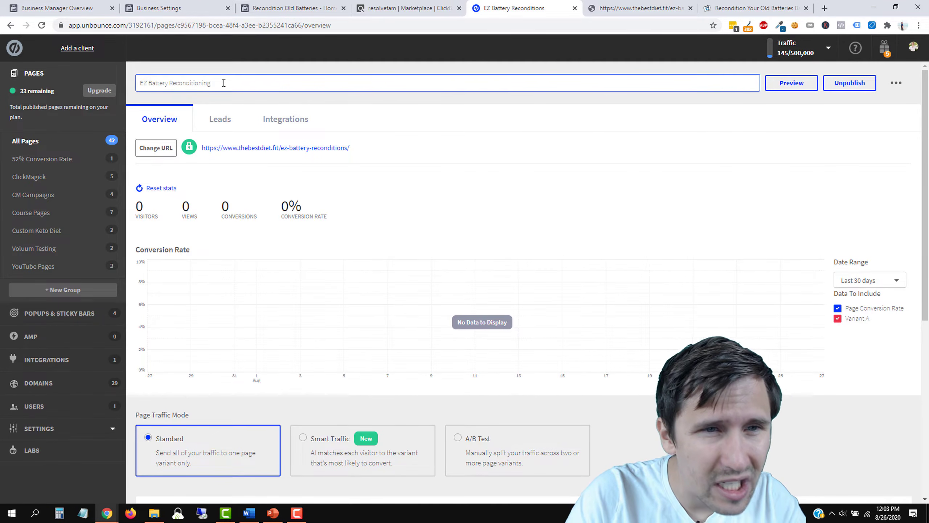
key(Return)
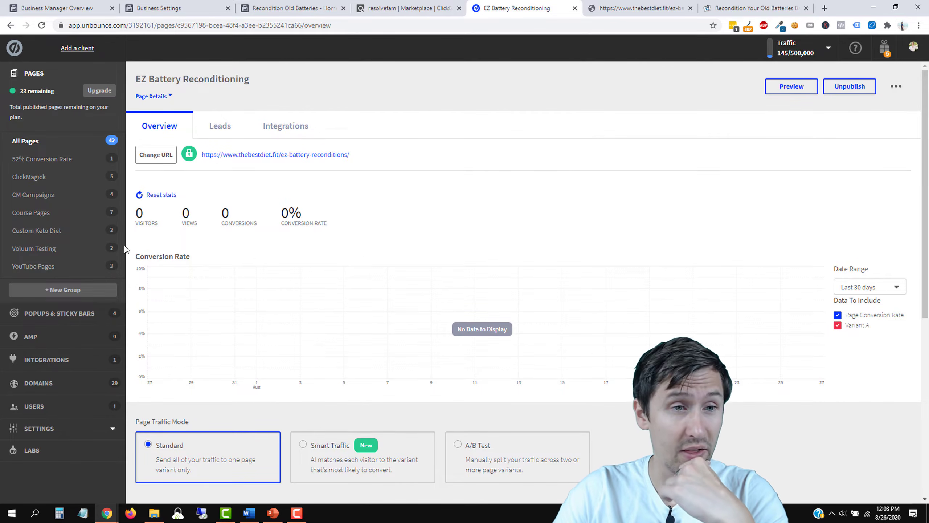
click(35, 142)
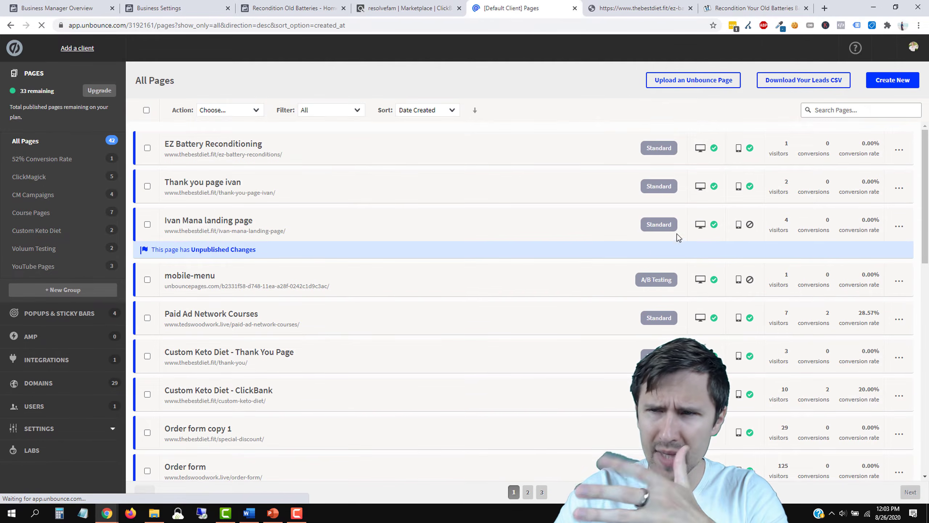
Step: Create a Battery Saver page group containing this page and show only that group
click(899, 151)
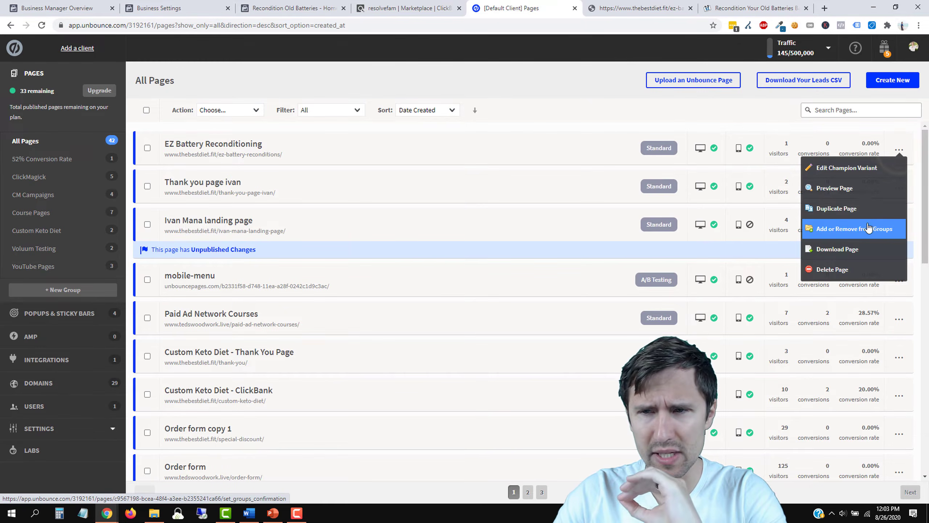
click(858, 230)
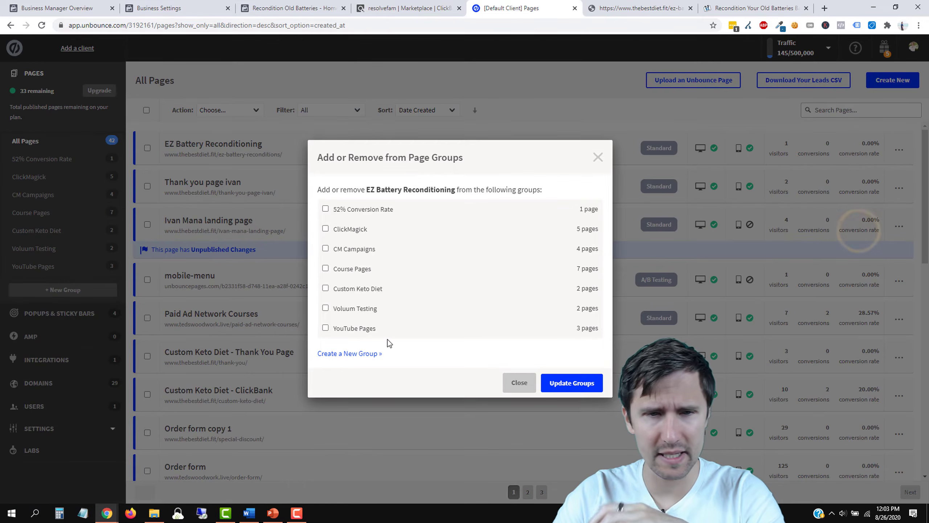
click(360, 352)
click(371, 275)
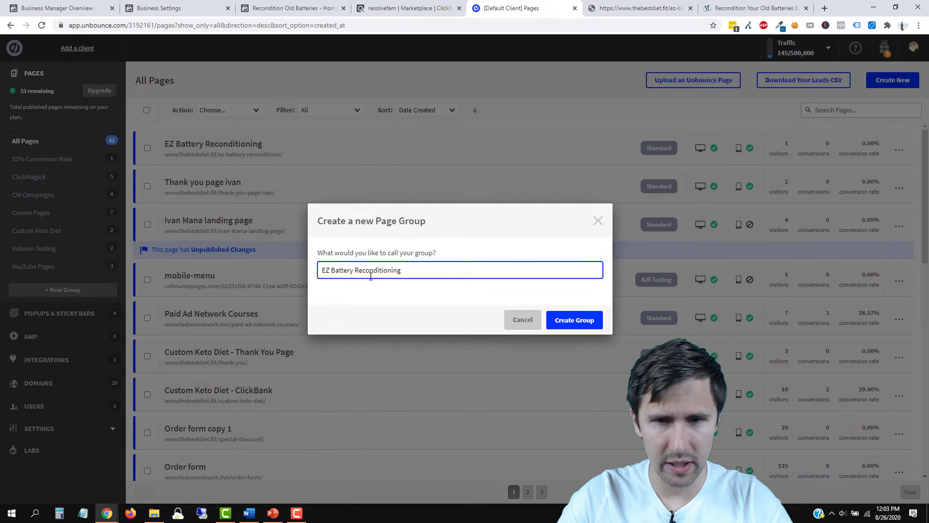
click(580, 322)
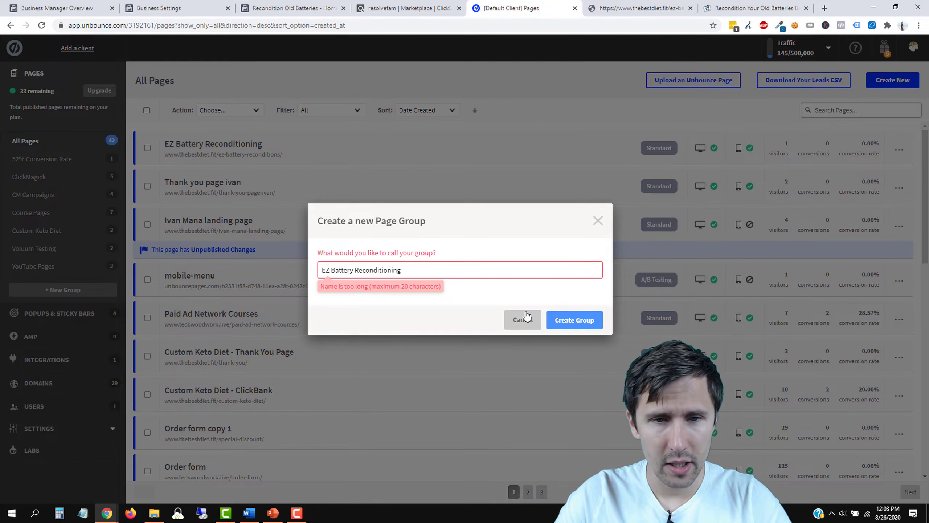
double_click(390, 270)
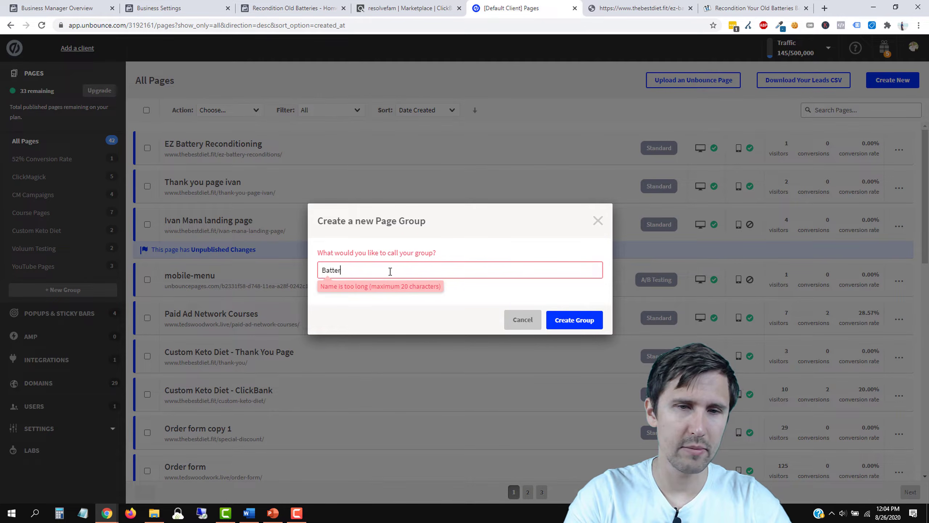
click(581, 320)
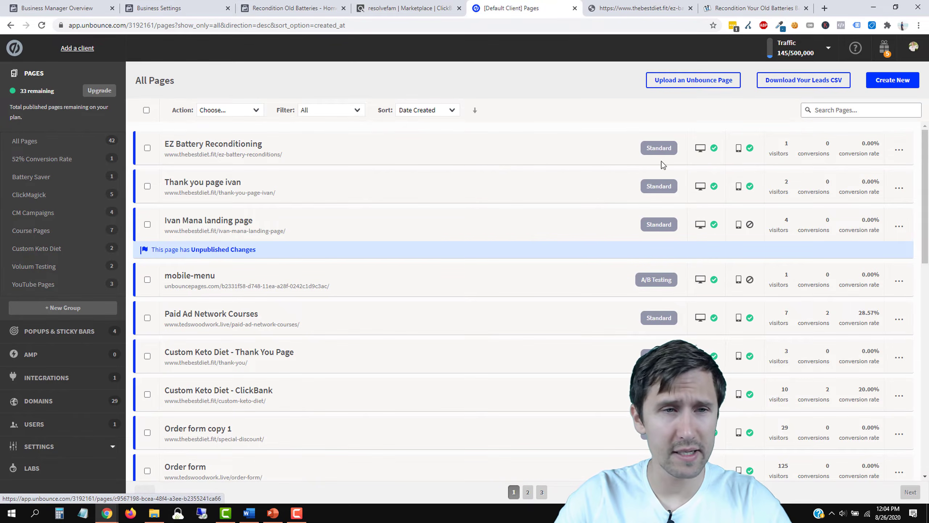
click(43, 179)
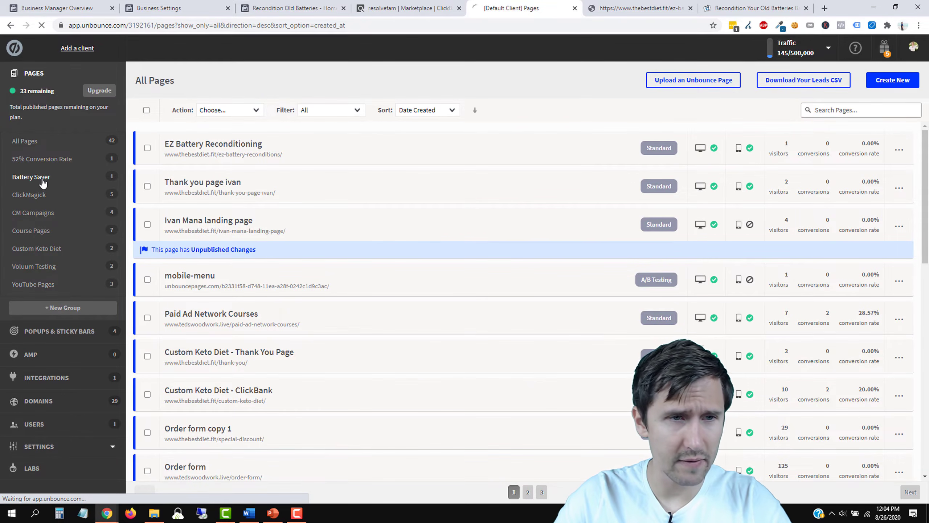
Step: Duplicate EZ Battery Reconditioning and open copy 1's champion variant in the builder
click(908, 150)
click(864, 216)
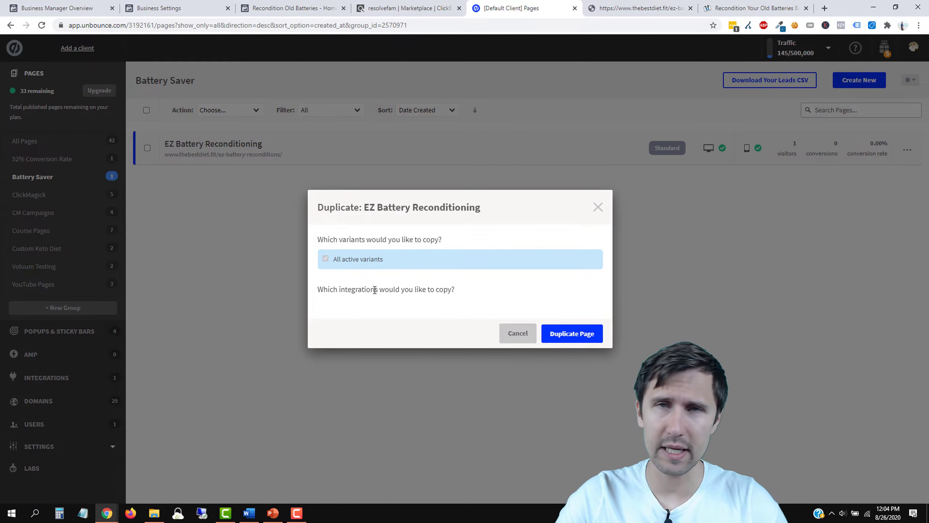
click(573, 334)
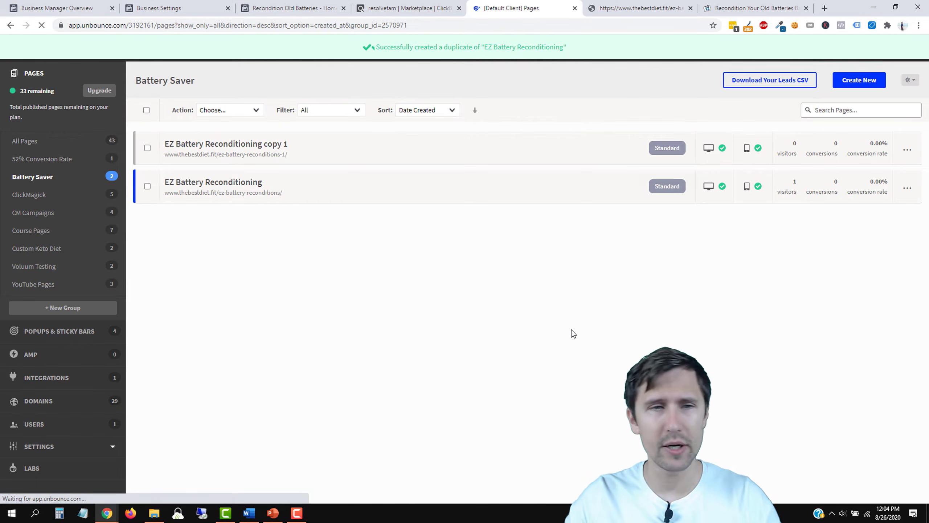
click(907, 149)
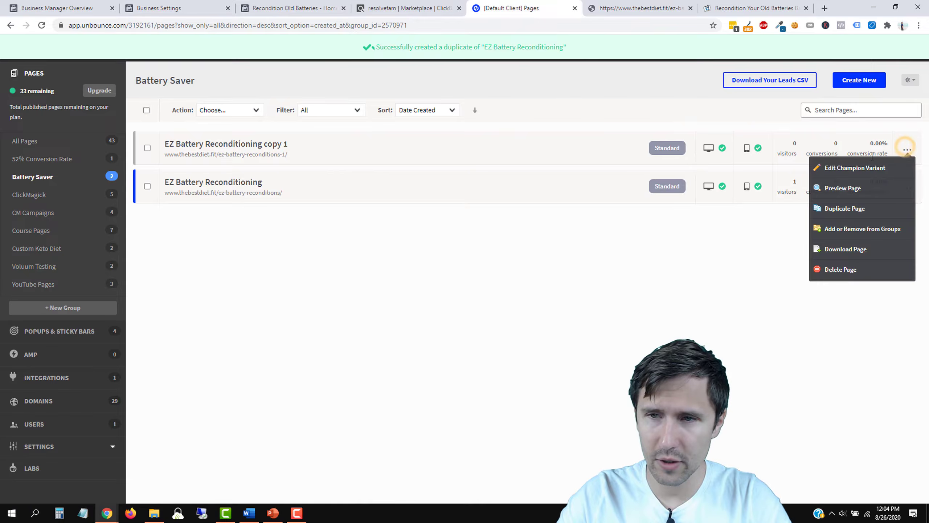
click(872, 175)
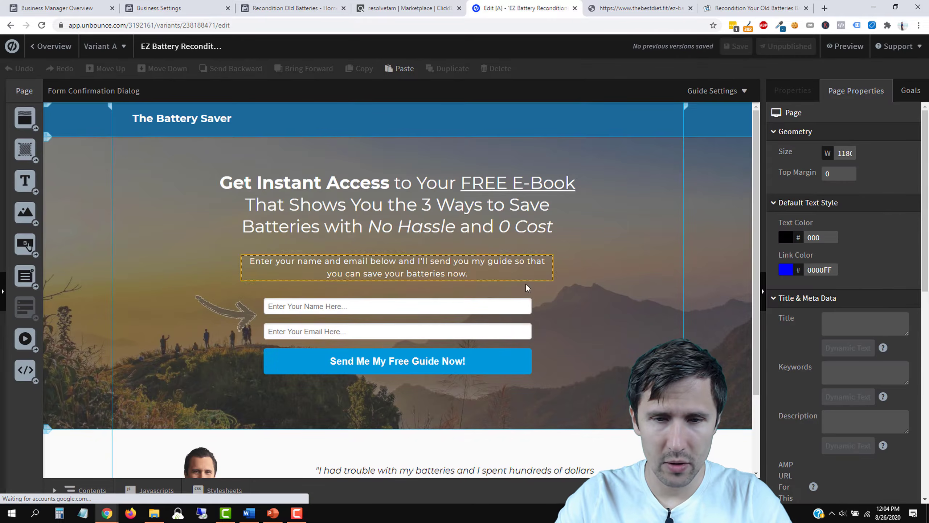
Step: Remove the signup form, arrow image and intro paragraph from the confirmation dialog
scroll(601, 350, down, 2)
scroll(602, 351, down, 1)
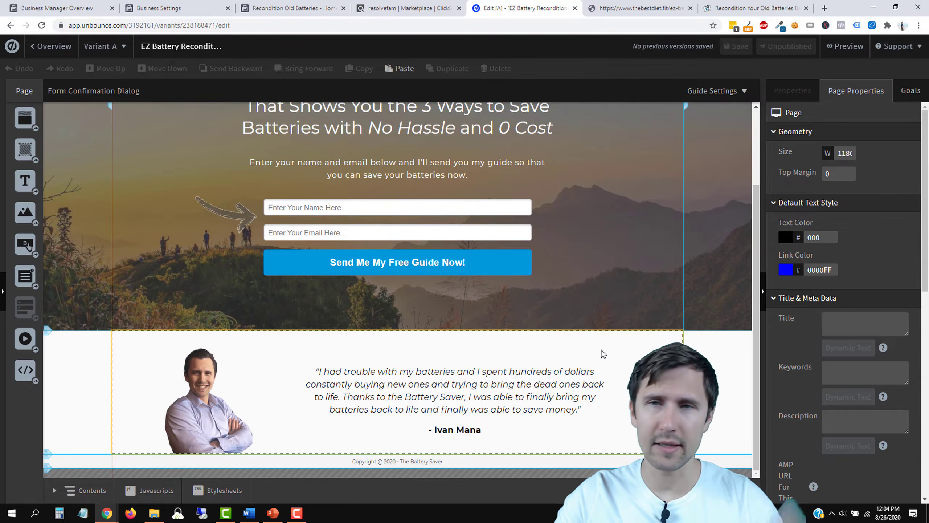
click(761, 8)
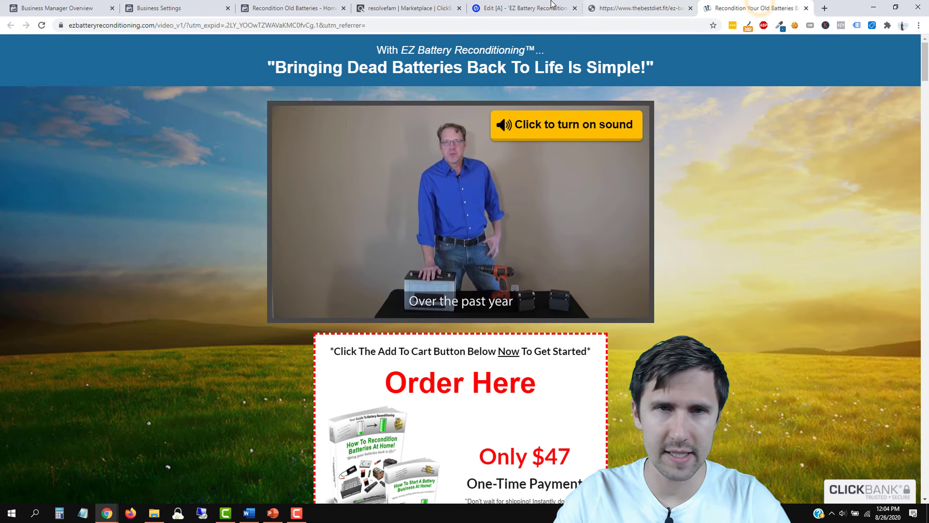
click(524, 8)
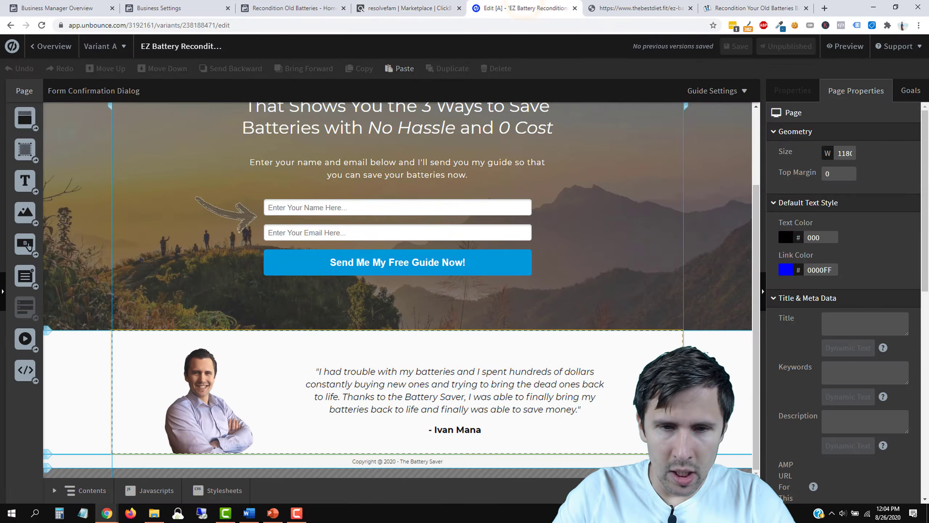
click(505, 359)
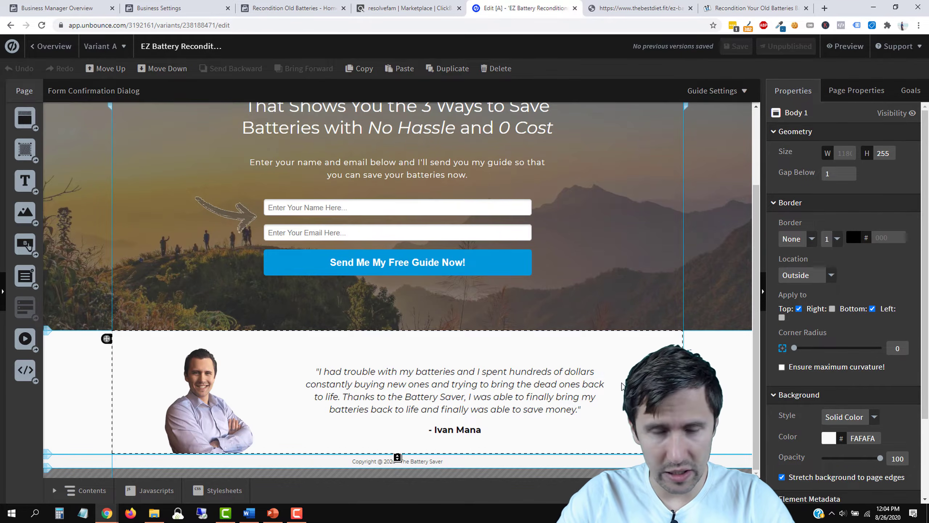
scroll(621, 384, up, 3)
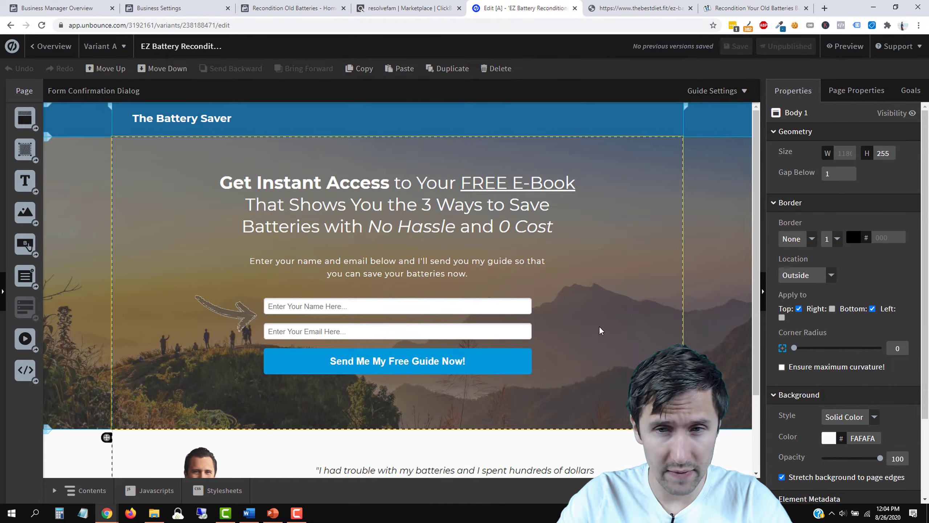
click(532, 310)
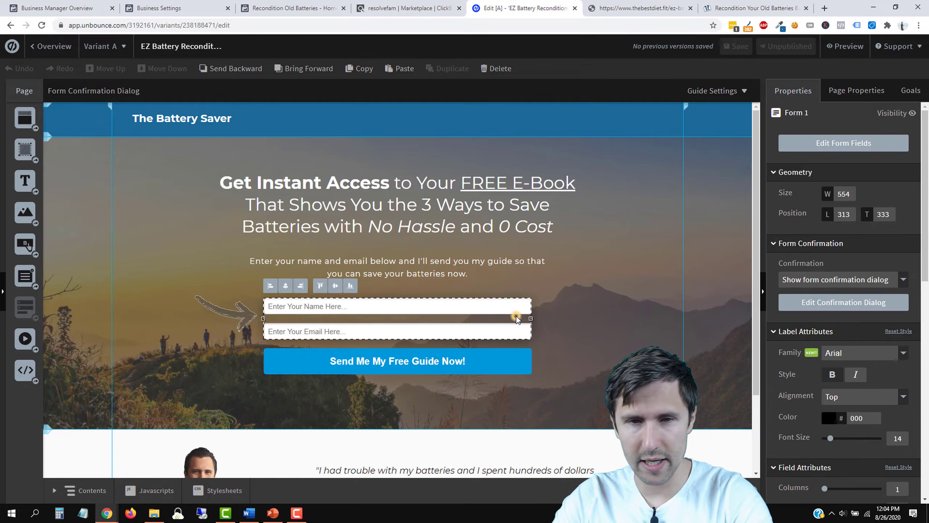
key(Delete)
click(231, 318)
key(Delete)
click(382, 278)
key(Delete)
Step: Change the headline to 'Thank you for signing up!'
double_click(372, 205)
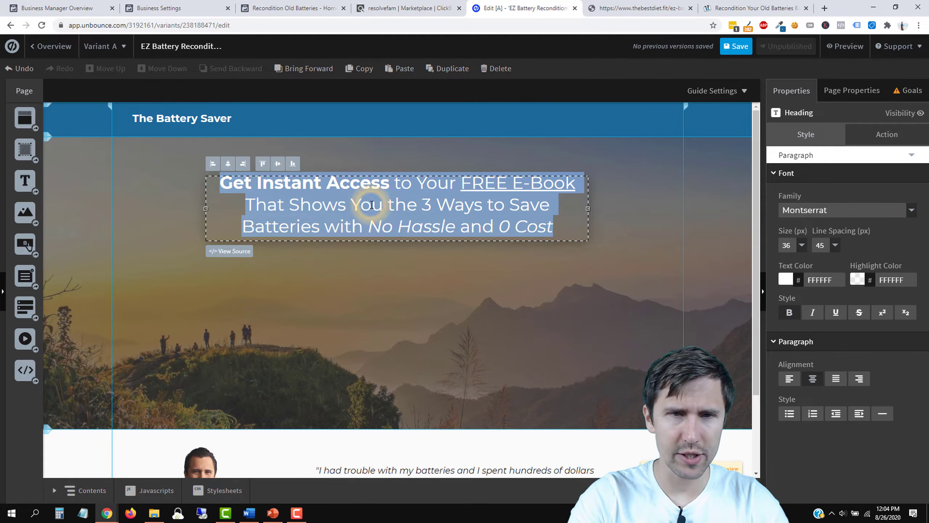
text(Thank you for signing up!)
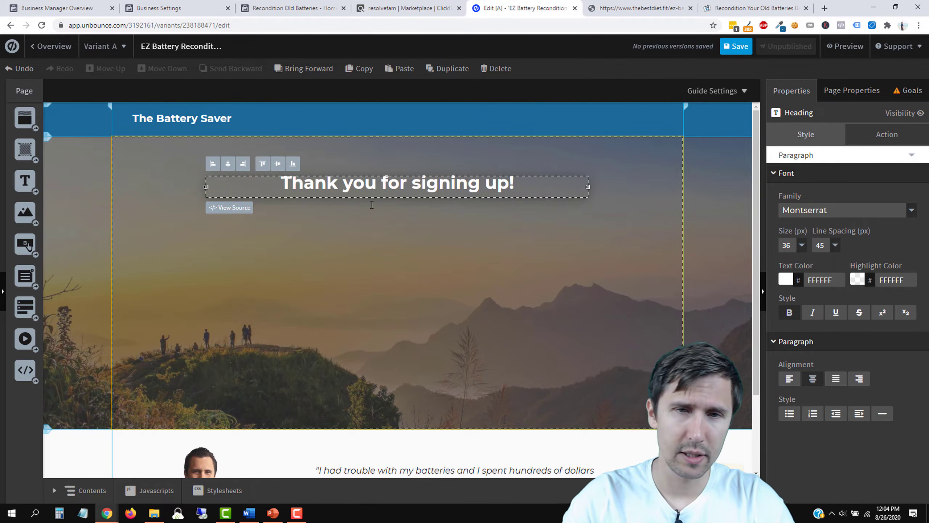
click(386, 256)
Step: Add a text box reading 'Check your email to get your free guide.' plus a spam-folder reminder
drag(25, 181, 430, 238)
double_click(453, 245)
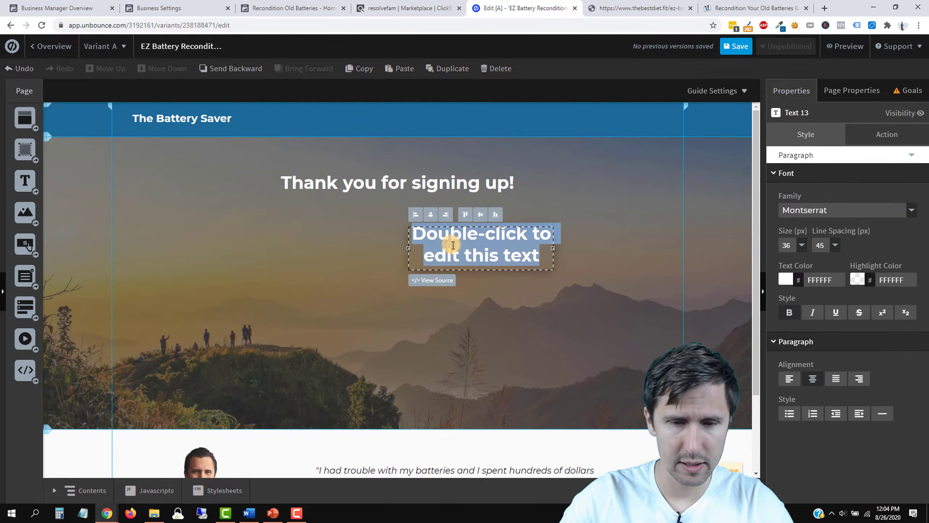
text(Check you)
key(BackSpace)
text(ur email to get your free guide.)
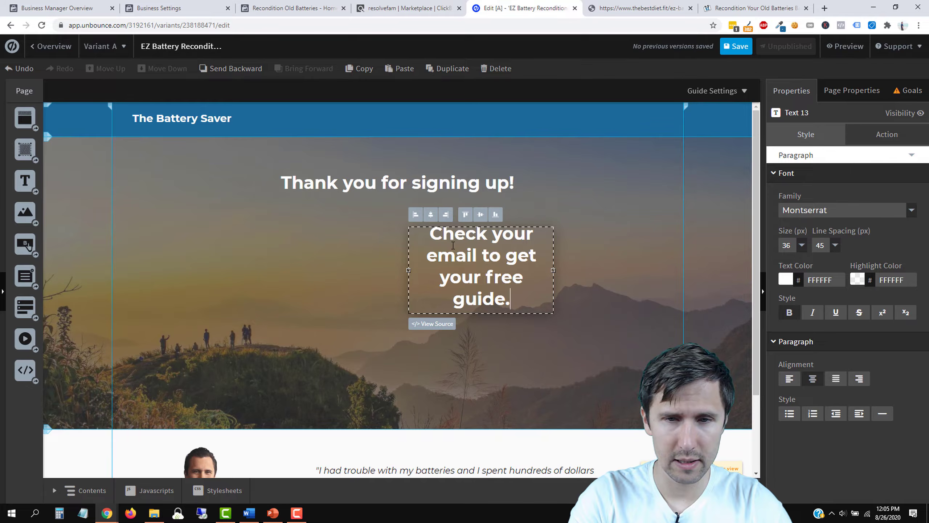
key(Return)
key(Return)
text(If haven't recei)
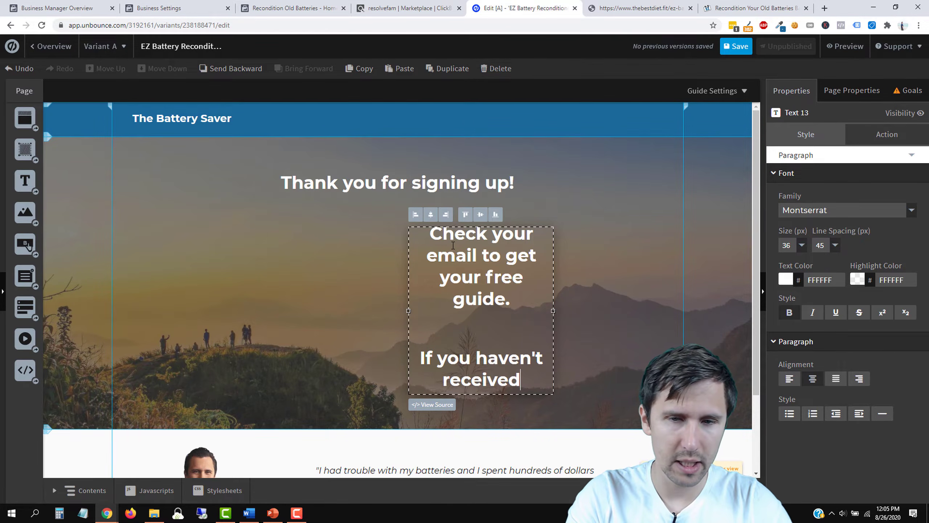
text(ved an email yet, check your spam folder.)
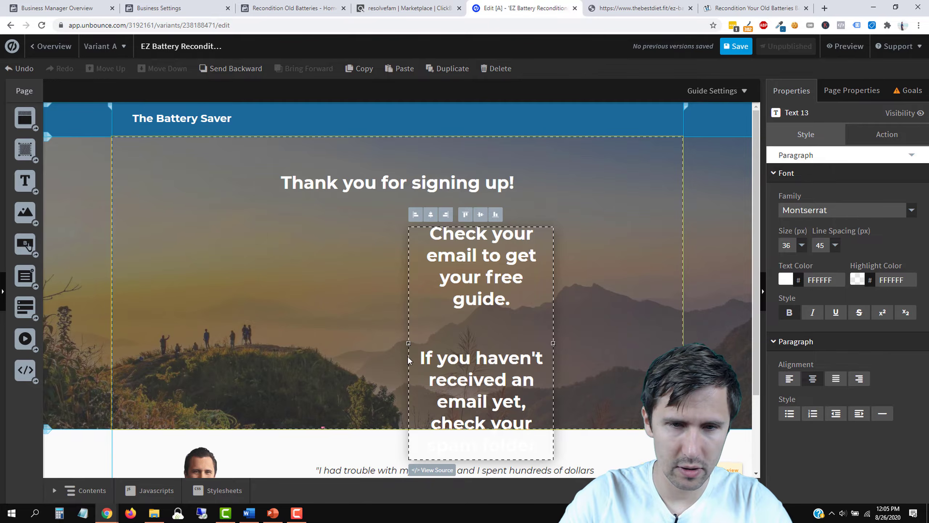
drag(409, 343, 174, 315)
text(folder or em)
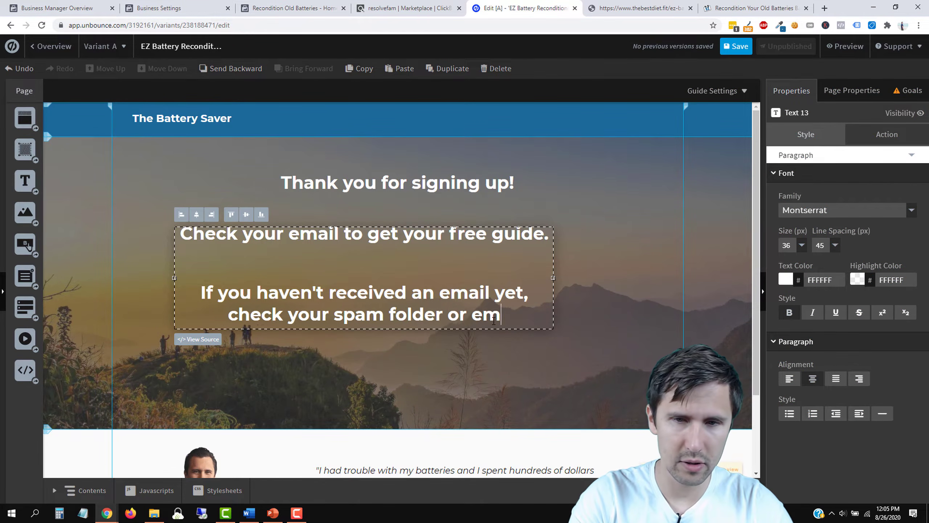
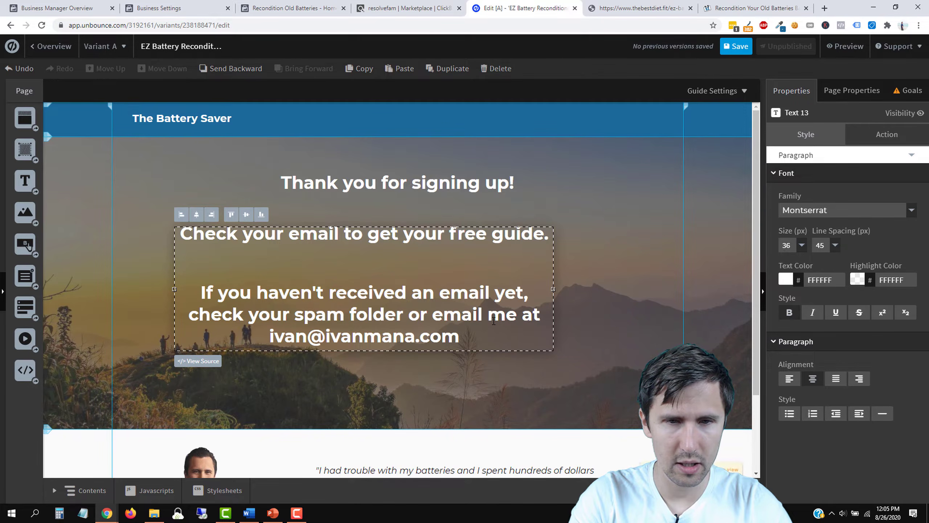
text(.)
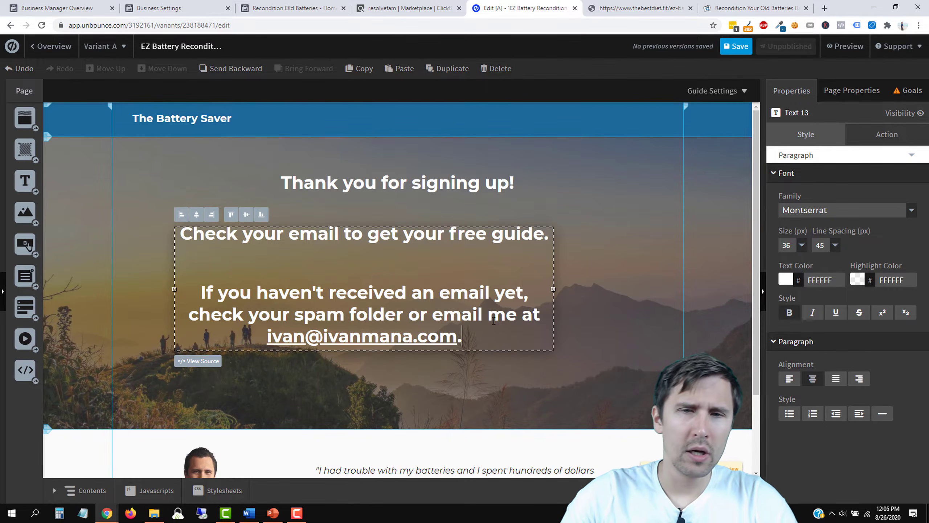
Step: Make the message regular weight at 24 px and centre it under the headline
drag(494, 337, 126, 228)
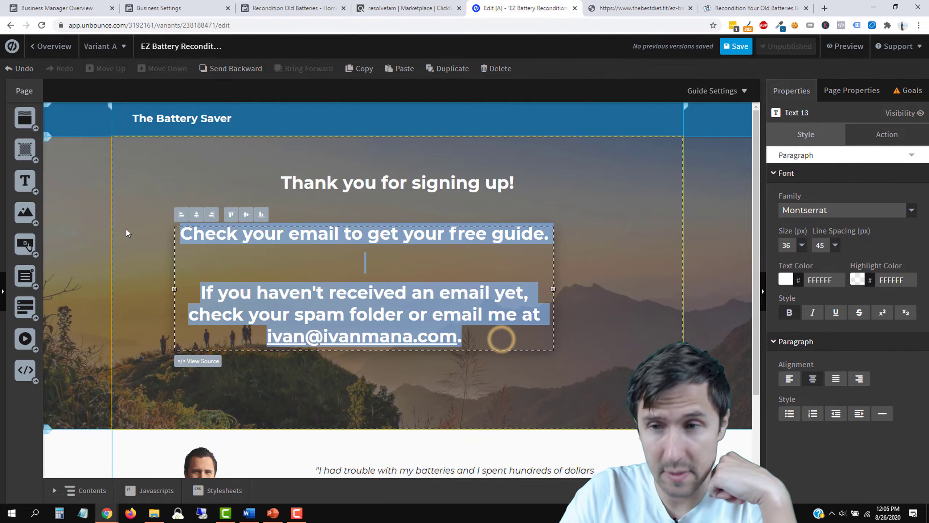
click(789, 312)
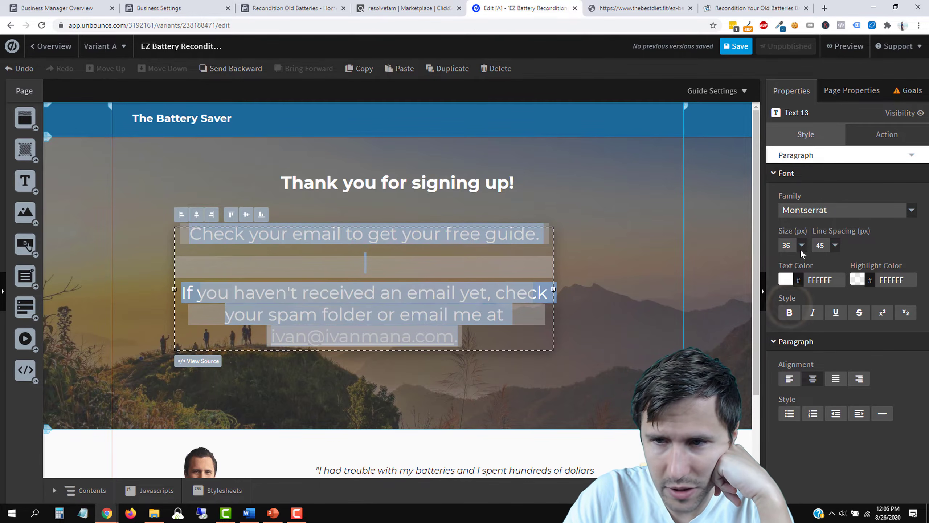
click(801, 245)
click(787, 269)
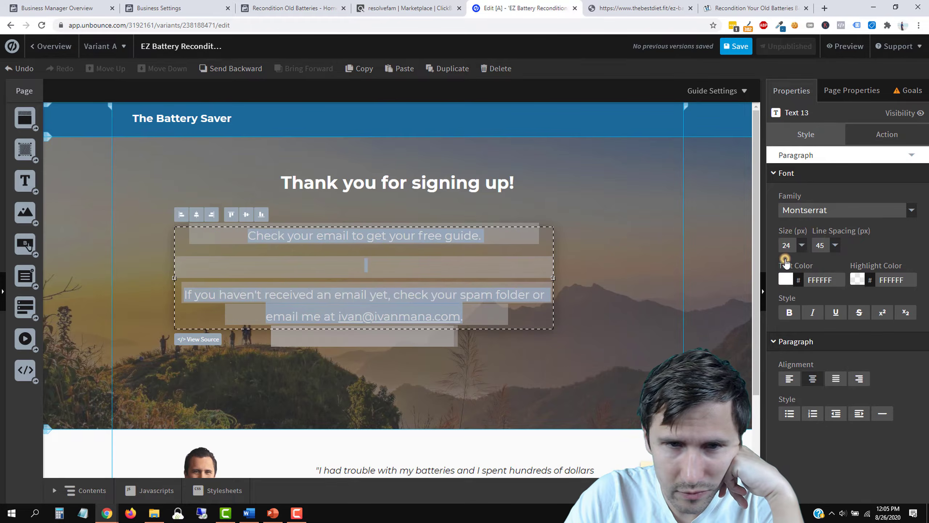
click(670, 281)
click(437, 281)
drag(415, 293, 456, 277)
Step: Keep the blank line after the first sentence and fine-tune the message's position
double_click(433, 257)
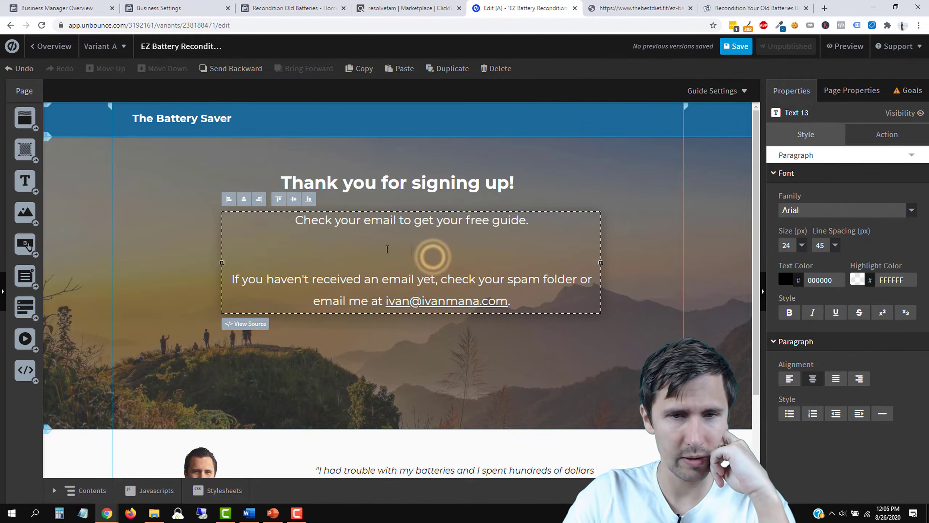
key(BackSpace)
key(Return)
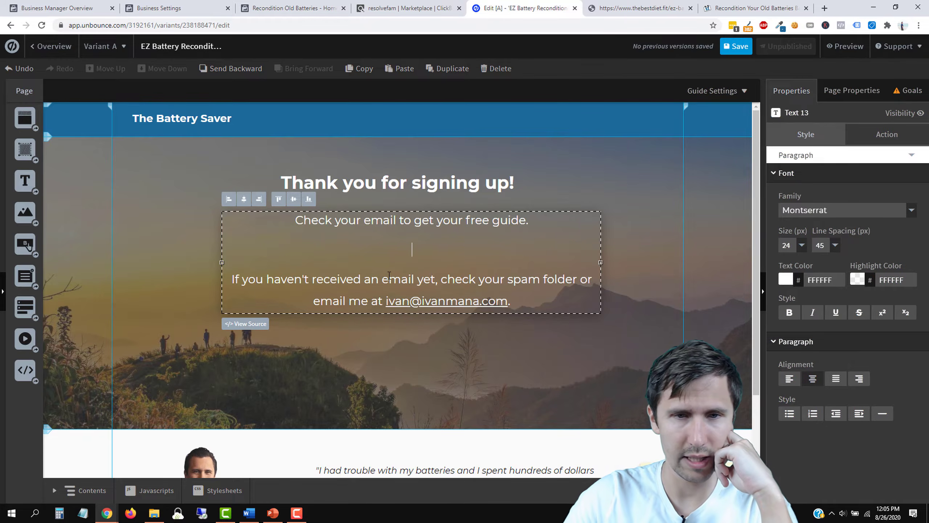
click(493, 410)
drag(451, 293, 428, 296)
click(422, 391)
click(427, 371)
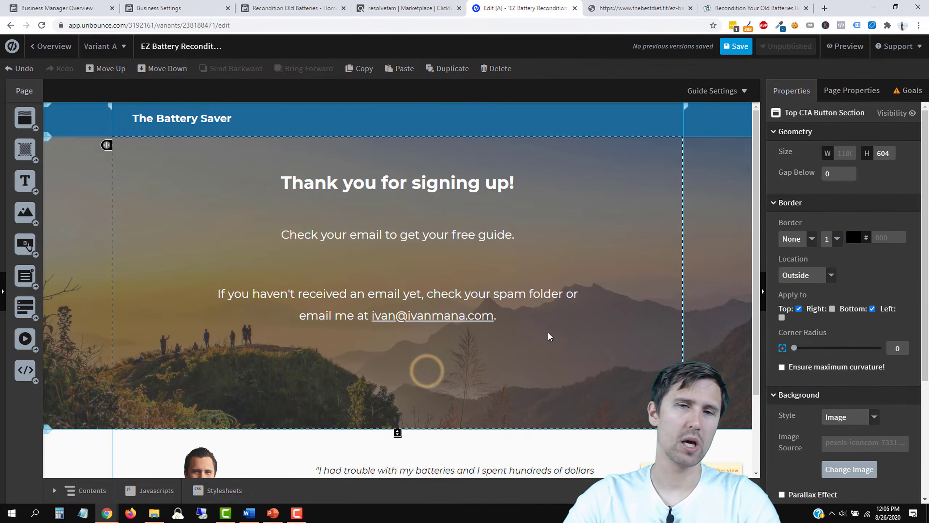
scroll(547, 331, down, 3)
scroll(500, 366, up, 3)
scroll(366, 329, down, 3)
scroll(156, 259, up, 3)
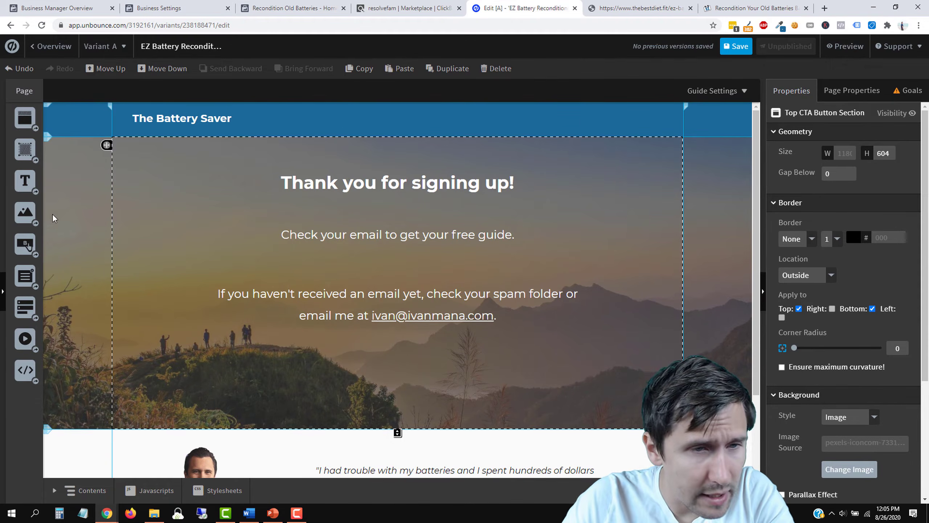
Step: Add a large button centred below the message
drag(26, 245, 573, 399)
drag(491, 371, 469, 365)
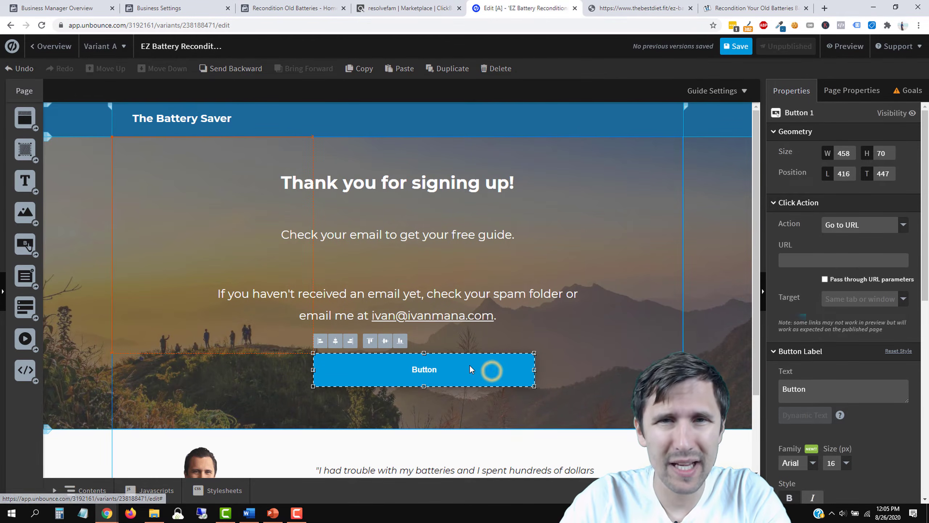
click(639, 4)
click(753, 8)
scroll(382, 336, down, 5)
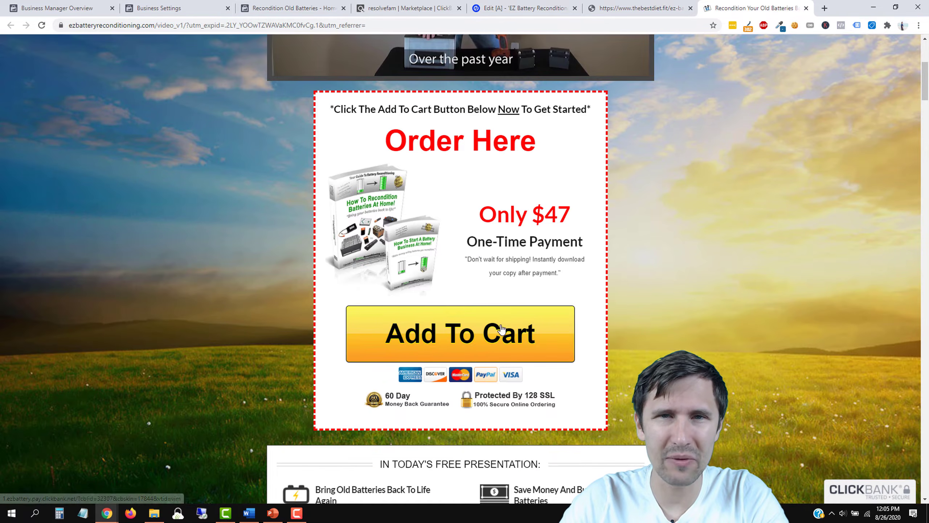
scroll(500, 329, down, 15)
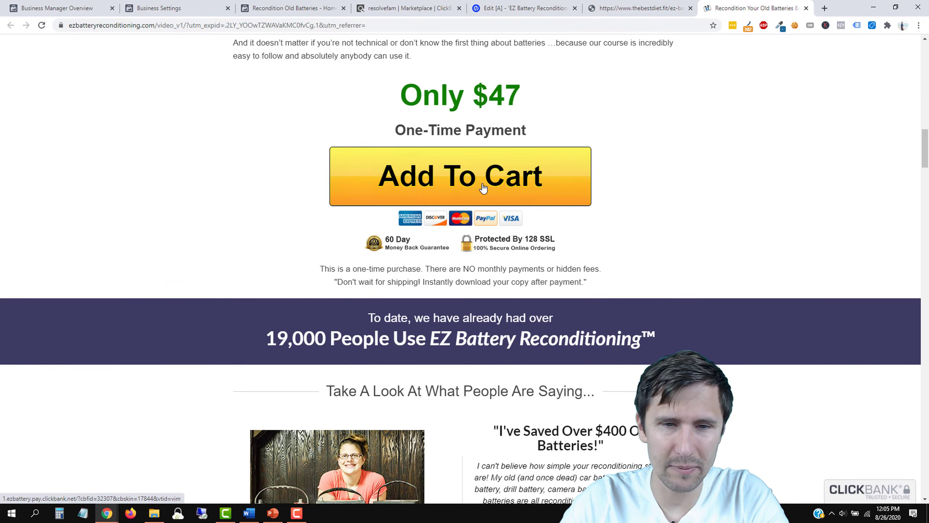
scroll(484, 187, down, 9)
scroll(452, 317, up, 18)
click(524, 8)
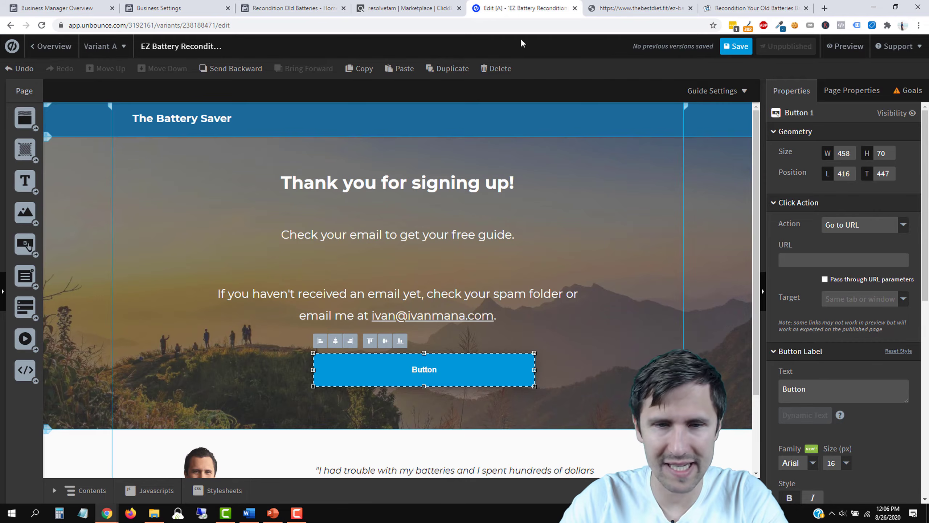
Step: Give the button the header's dark blue 1C6997 fill
click(559, 112)
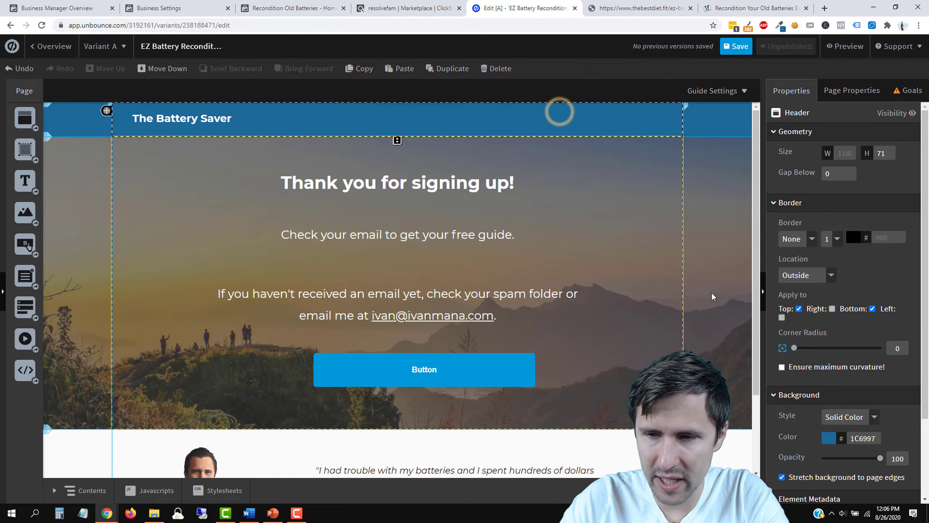
double_click(864, 437)
right_click(863, 438)
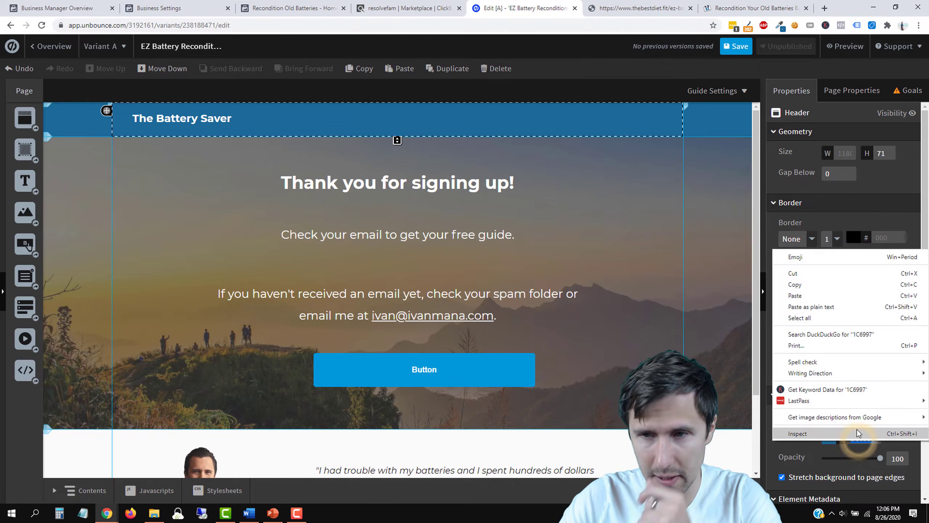
click(809, 285)
click(489, 363)
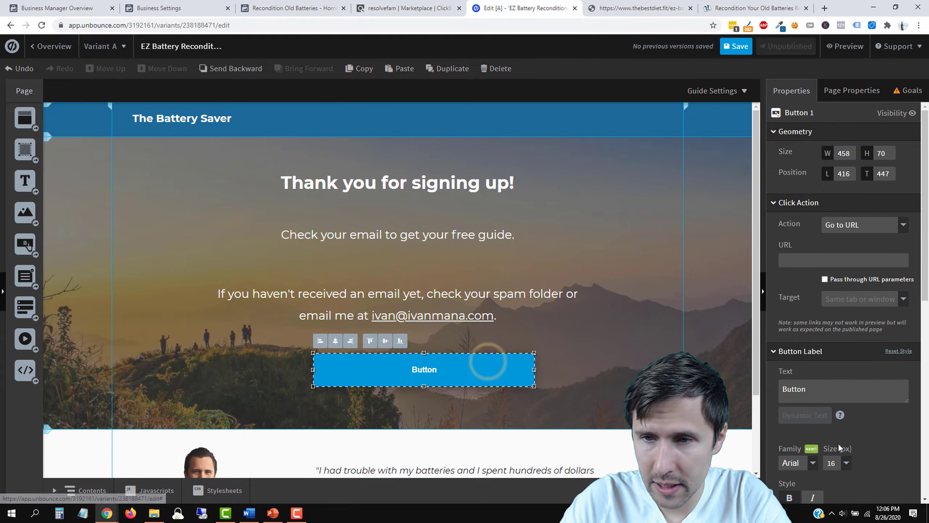
scroll(838, 443, down, 5)
right_click(858, 412)
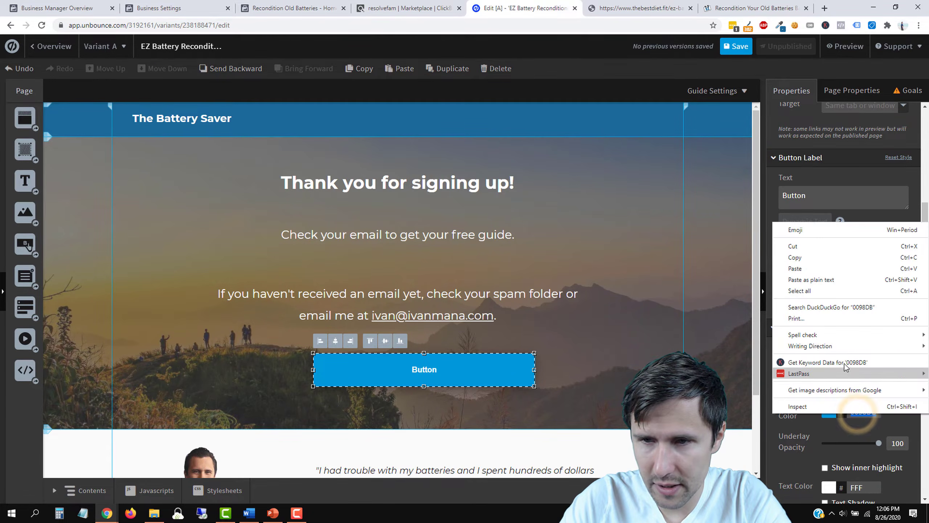
click(810, 272)
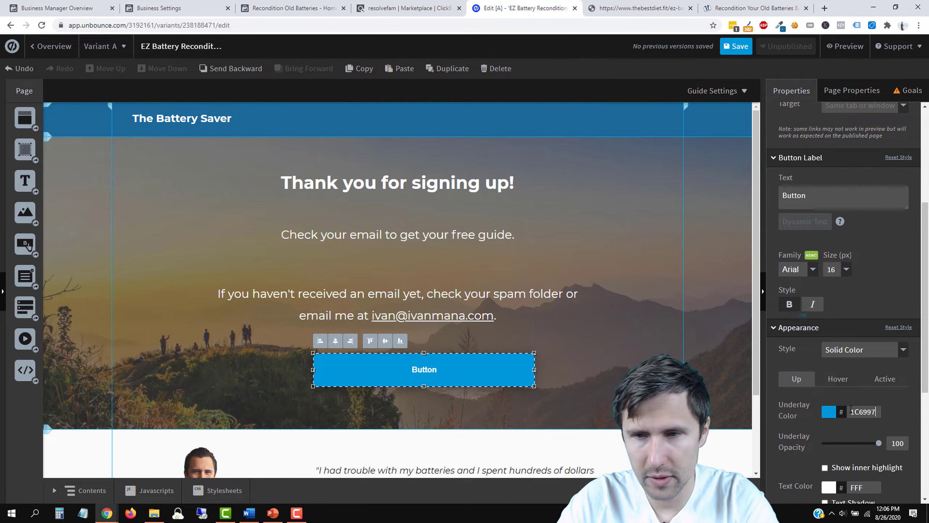
click(866, 400)
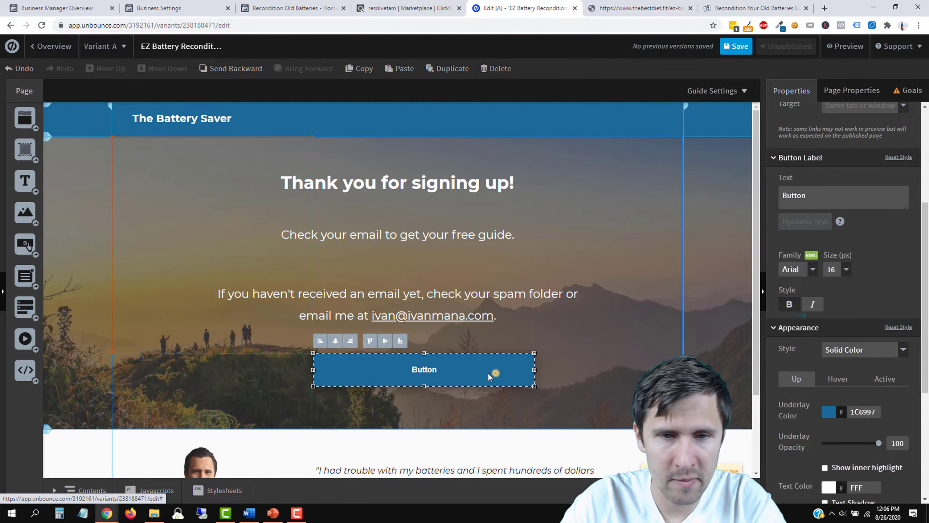
drag(494, 372, 475, 371)
Step: Label the button 'Watch free video on how to save batteries now!' at 22 px
click(817, 204)
double_click(793, 198)
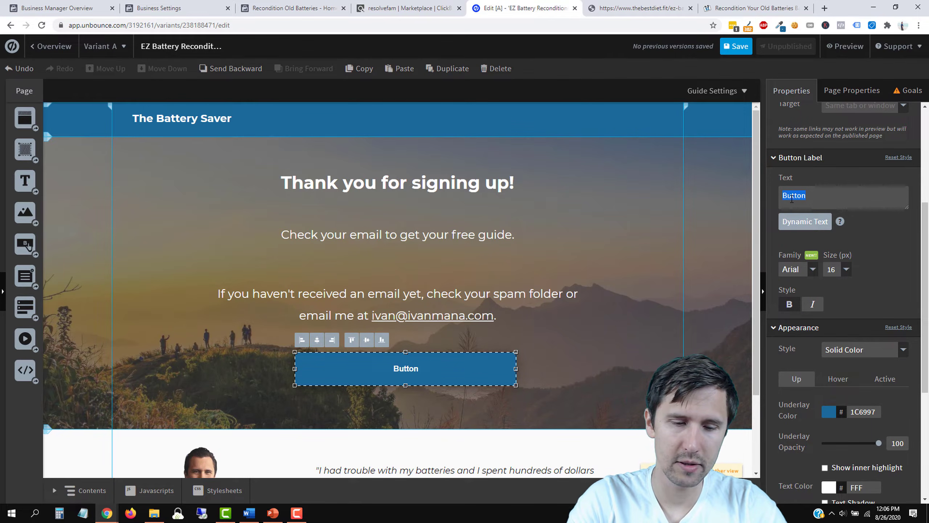
text(Watch free video on how)
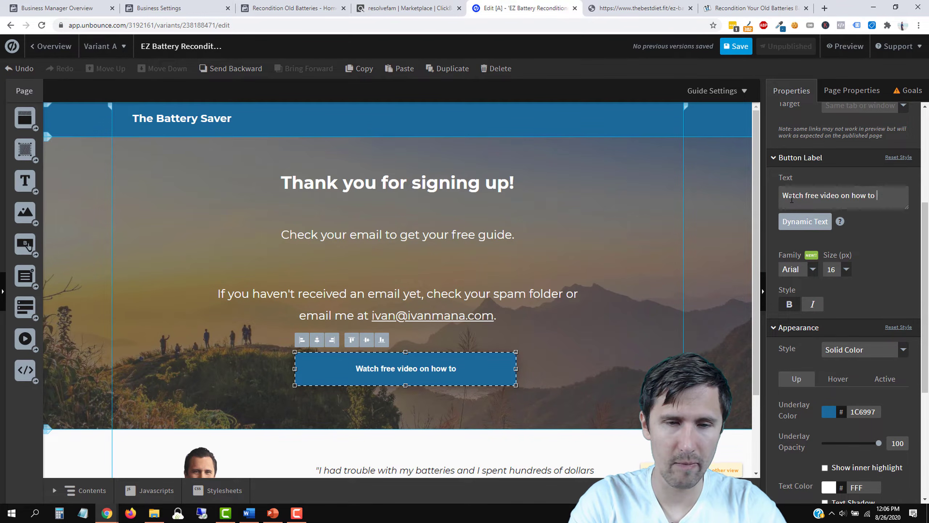
text( to sav)
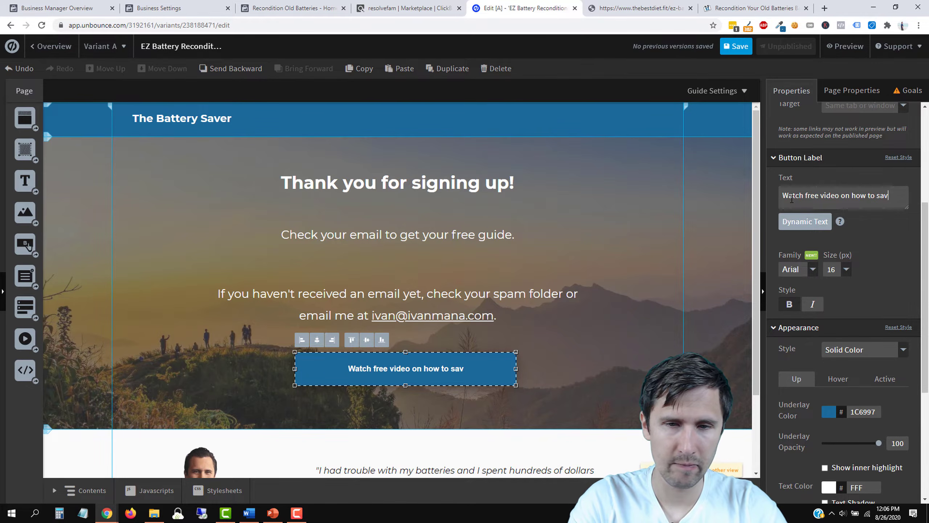
text(e batter)
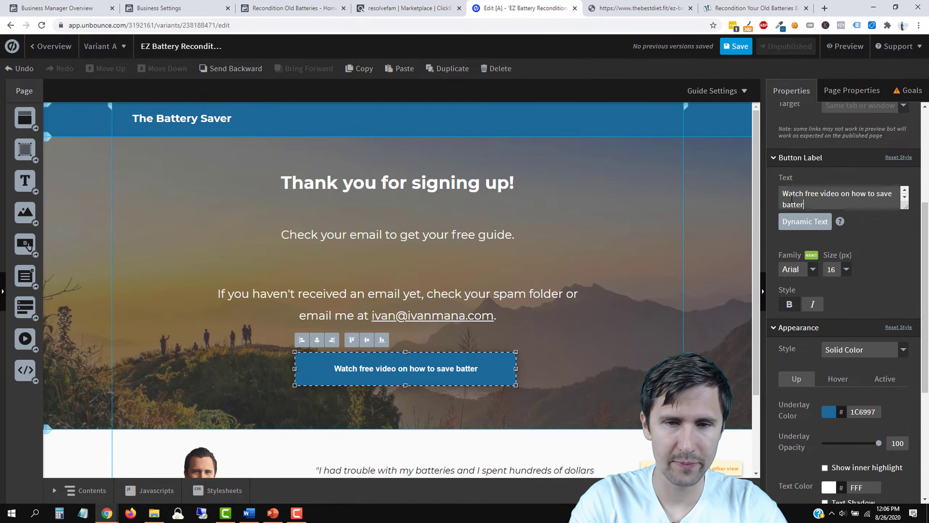
text(ies now!)
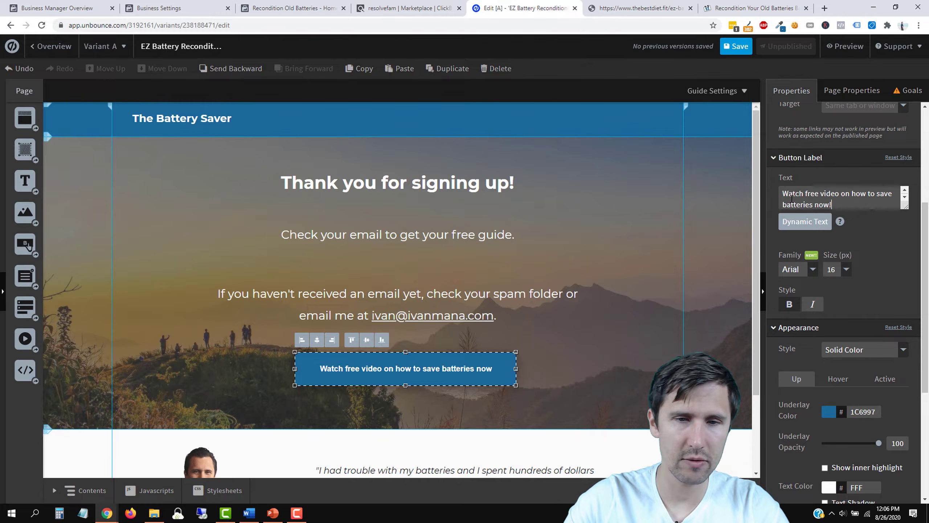
click(842, 269)
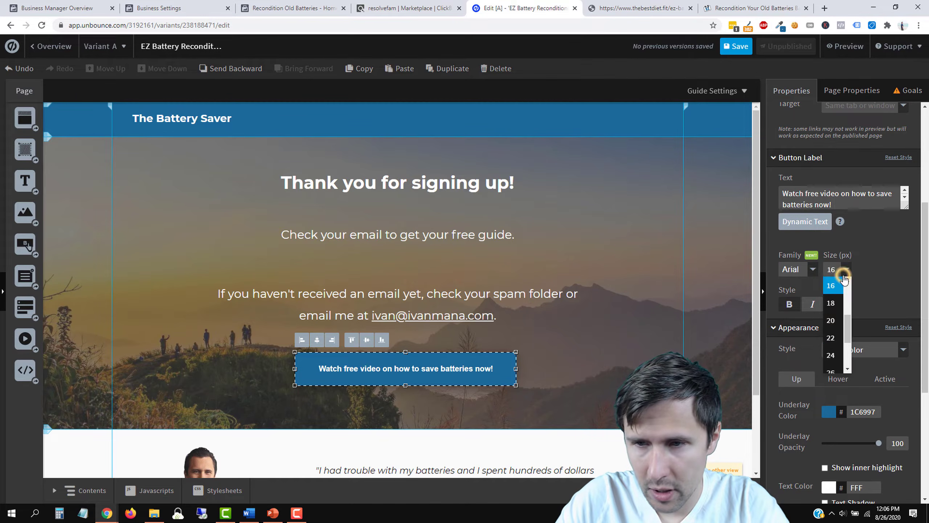
click(833, 331)
Step: Resize the button so the label fits neatly
drag(516, 368, 567, 372)
drag(431, 385, 433, 366)
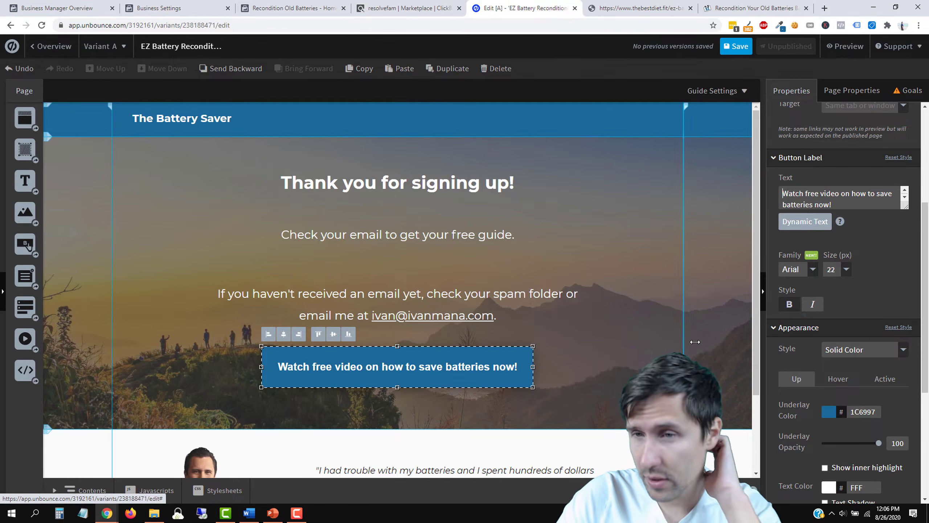
drag(398, 387, 441, 366)
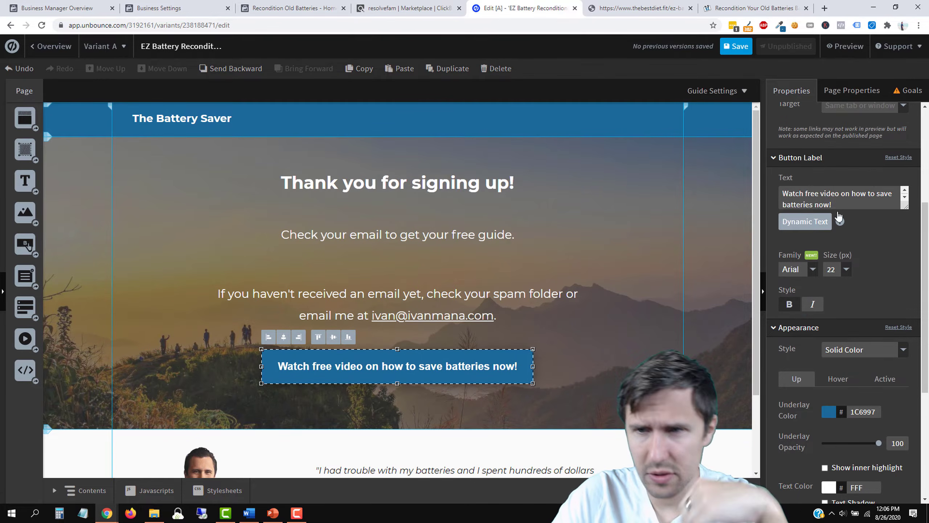
Step: Capitalise the label to 'Watch Free Video on How to Save Batteries Now!'
click(808, 193)
key(BackSpace)
text(F)
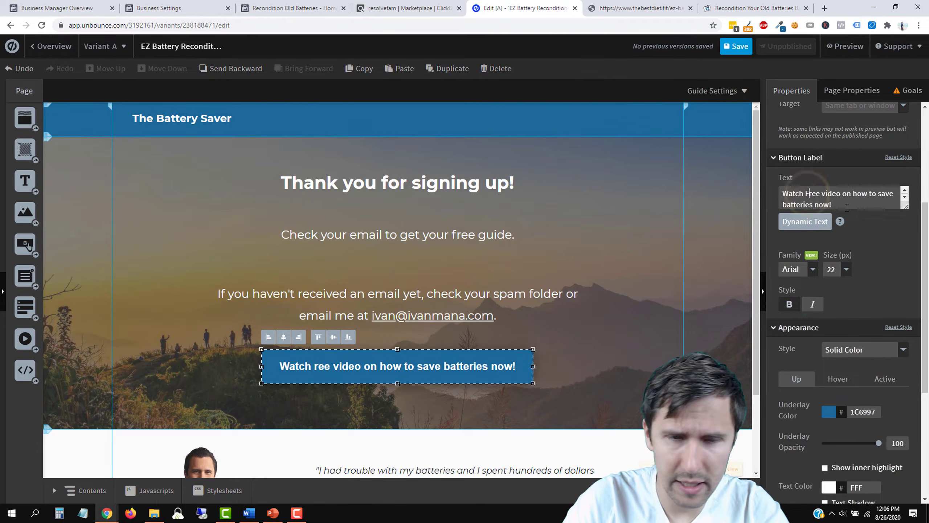
key(Right)
key(Right)
key(Right)
key(Right)
key(Right)
key(BackSpace)
text(V)
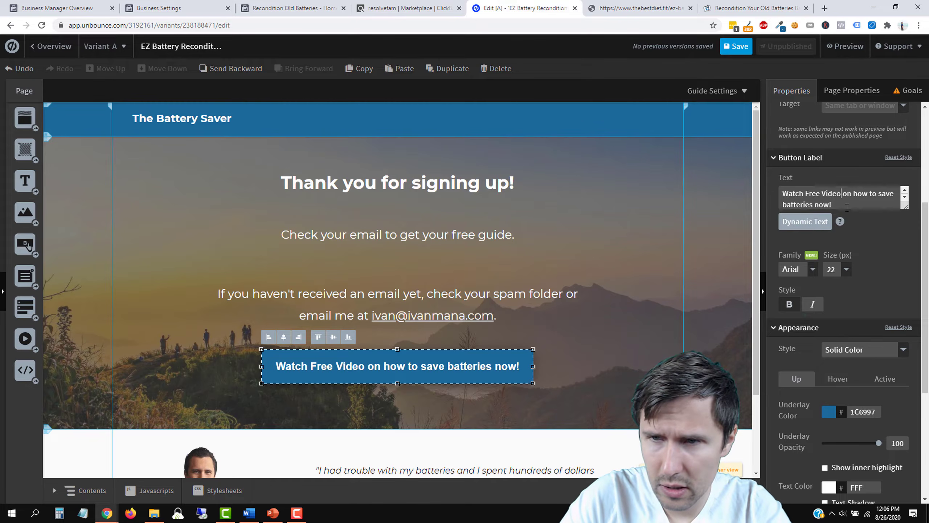
key(Right)
key(Right)
key(Right)
key(Right)
key(Right)
key(Right)
key(Right)
key(Right)
key(Right)
key(BackSpace)
text(H)
key(Right)
key(Right)
key(Right)
key(Right)
key(Right)
key(Right)
key(Right)
key(BackSpace)
text(S)
key(Right)
key(Right)
key(Right)
key(Right)
key(Right)
key(BackSpace)
text(B)
key(Right)
key(Right)
key(Right)
key(Right)
key(Right)
key(Right)
key(Right)
key(BackSpace)
text(N)
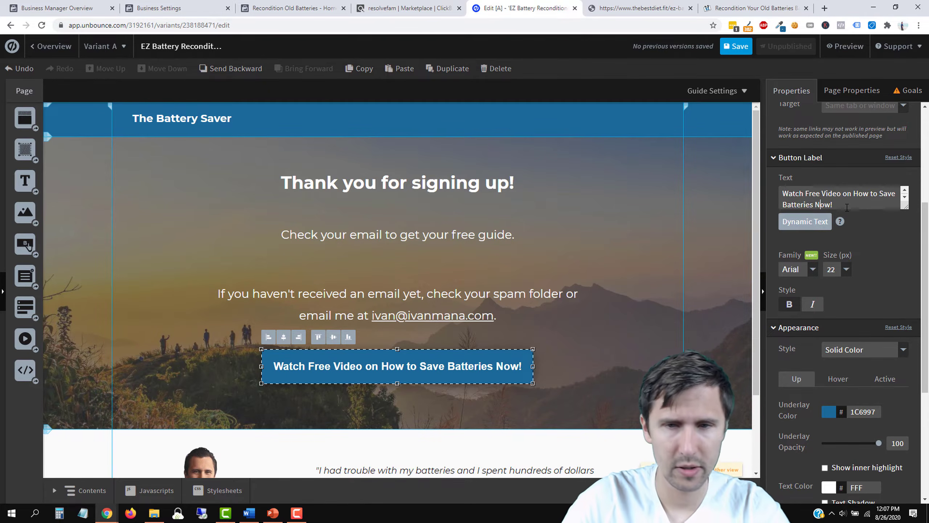
Step: Deselect the button and save the page
click(635, 337)
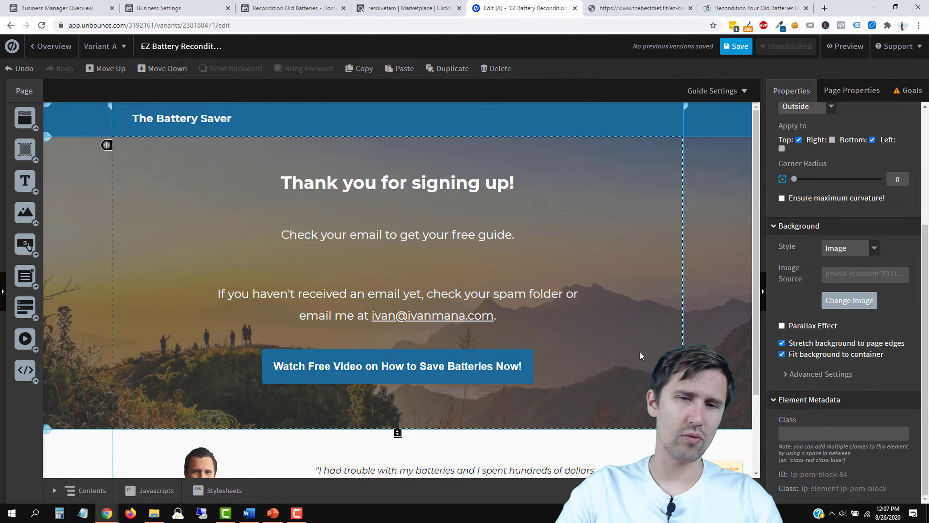
scroll(619, 350, down, 5)
scroll(619, 350, up, 5)
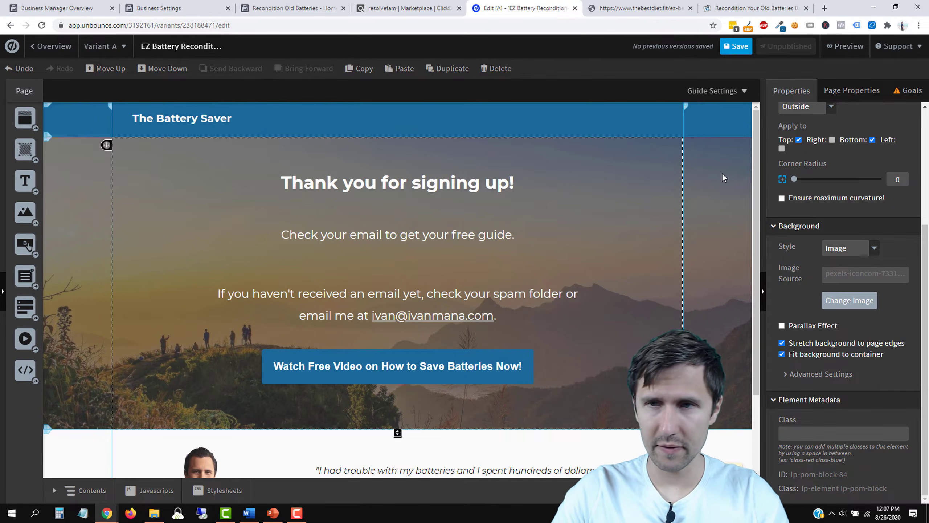
click(739, 47)
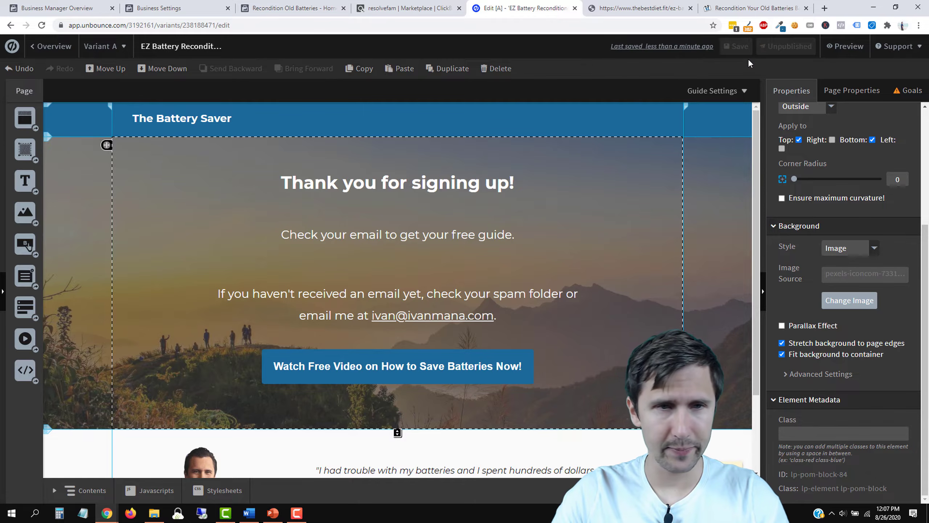
Step: Generate and copy a HopShield-encrypted ClickBank HopLink for the ezbattery product
click(413, 363)
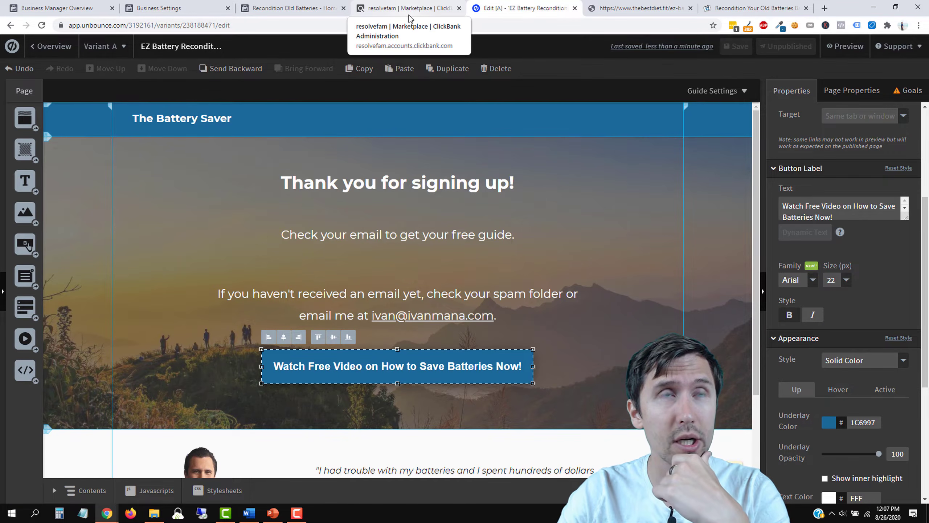
click(321, 4)
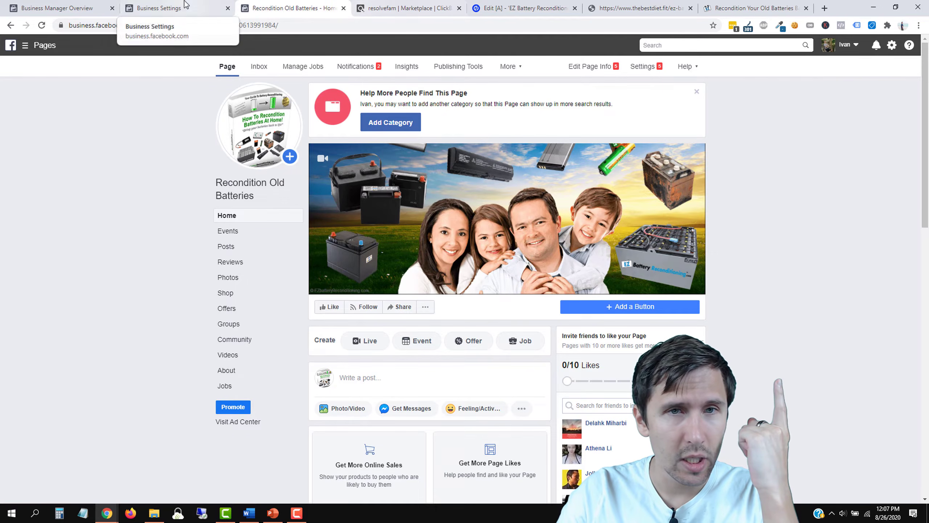
click(404, 5)
click(651, 5)
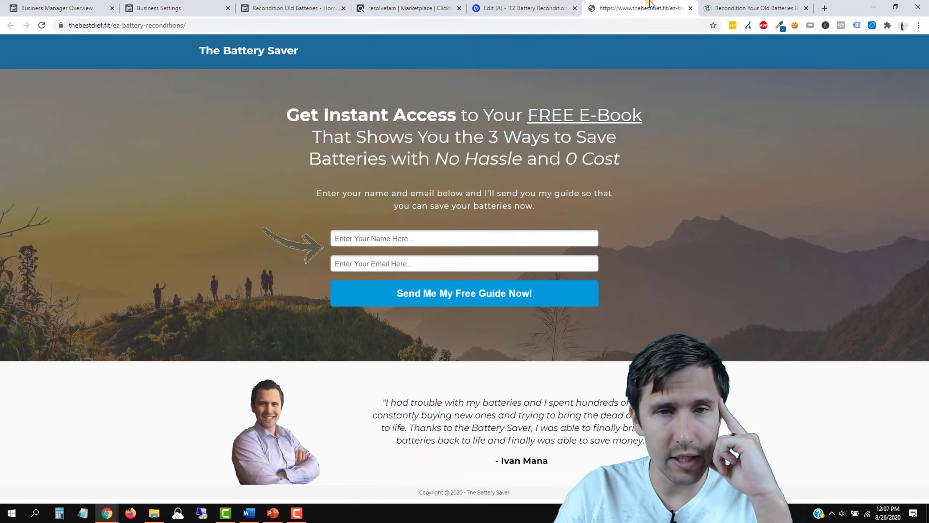
click(294, 8)
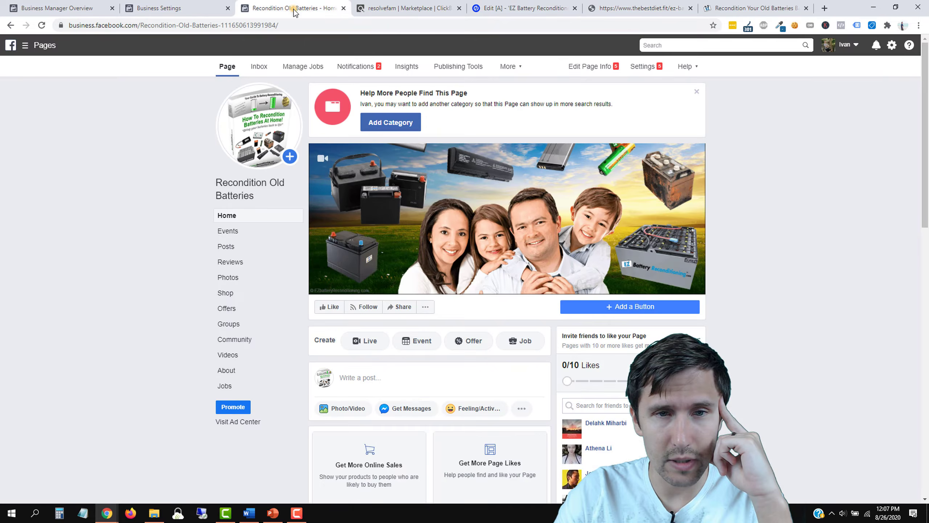
click(368, 5)
click(505, 275)
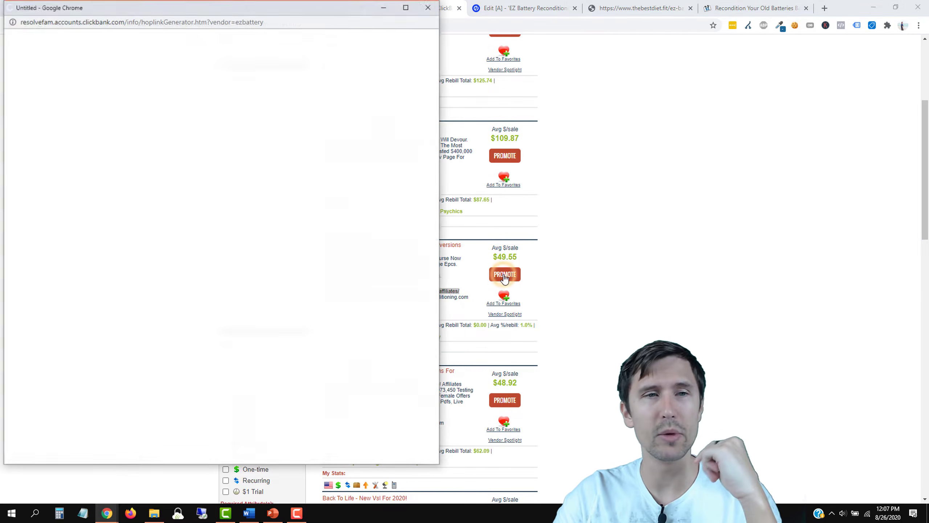
click(214, 132)
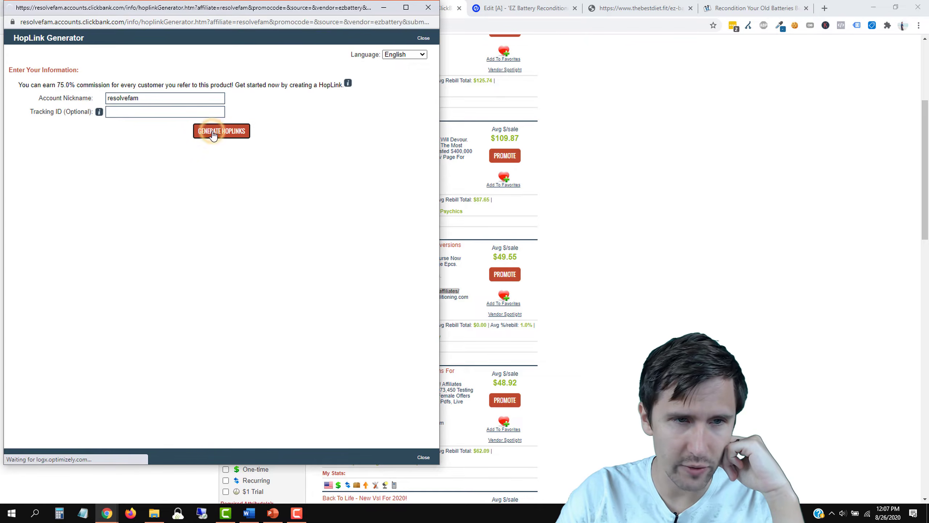
click(395, 200)
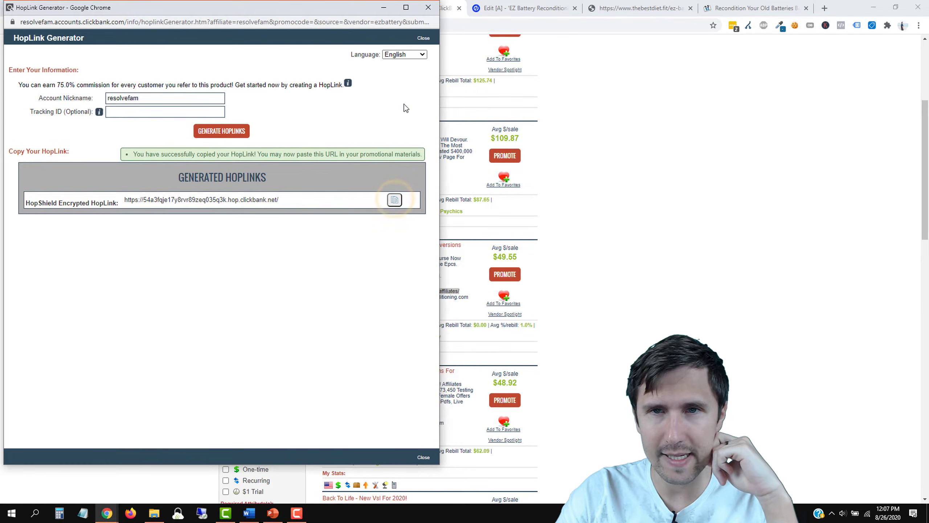
click(542, 4)
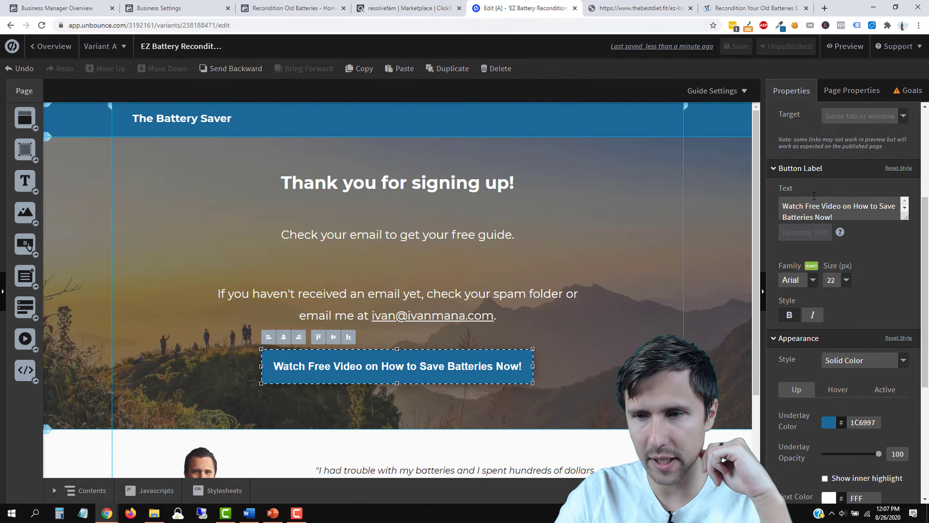
Step: Paste the ClickBank HopLink into the Watch Free Video button's click-action URL
scroll(829, 305, up, 4)
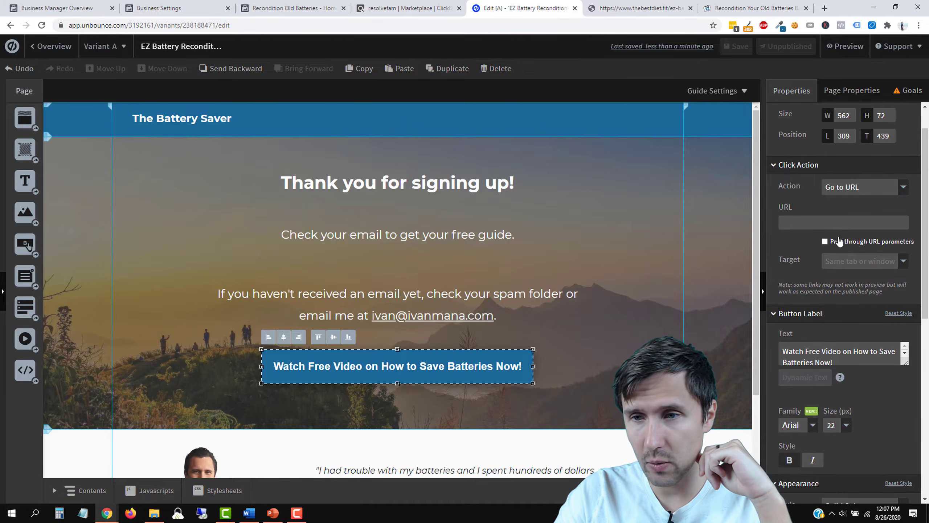
right_click(801, 223)
click(805, 294)
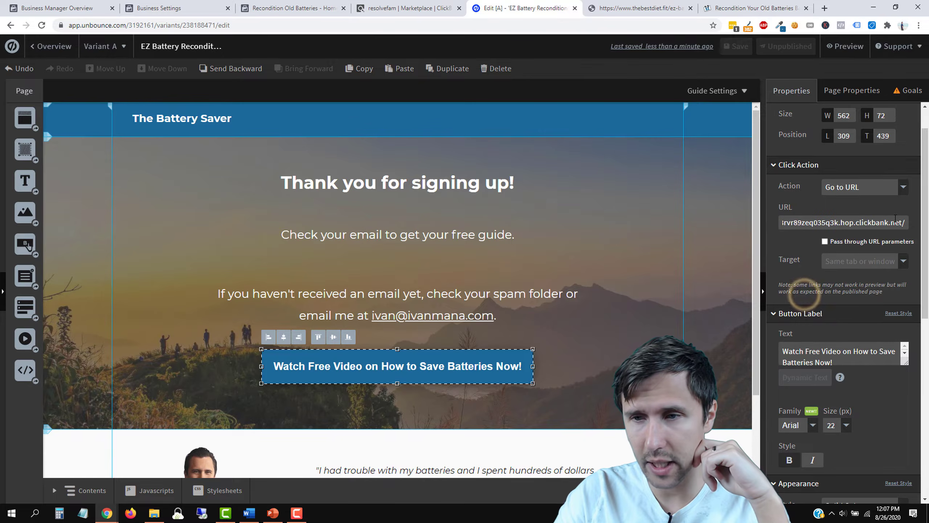
triple_click(868, 224)
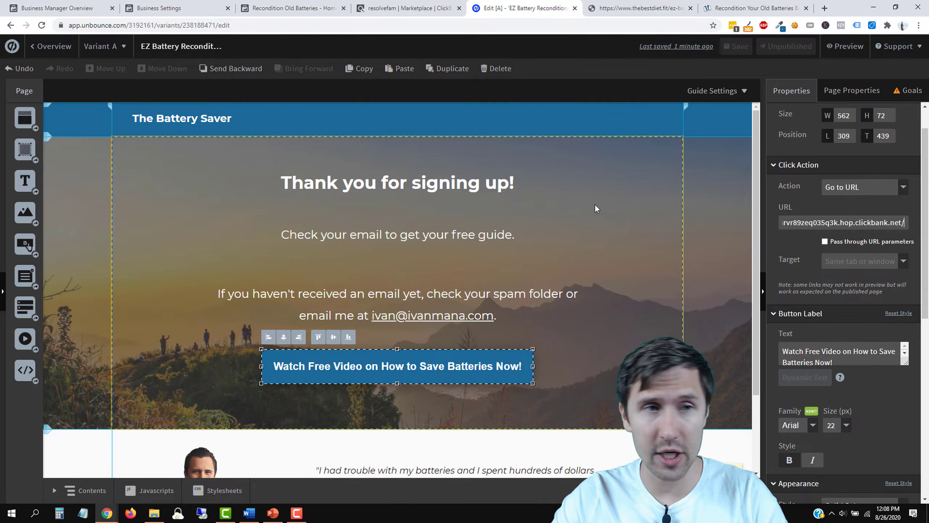
Step: Rename the page to 'EZ Battery Reconditioning - Thank You Page'
click(52, 45)
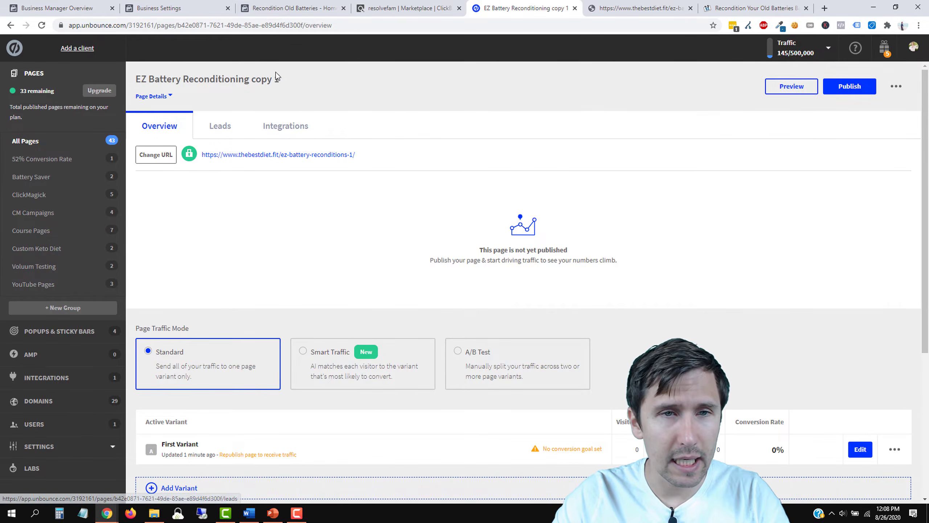
click(283, 79)
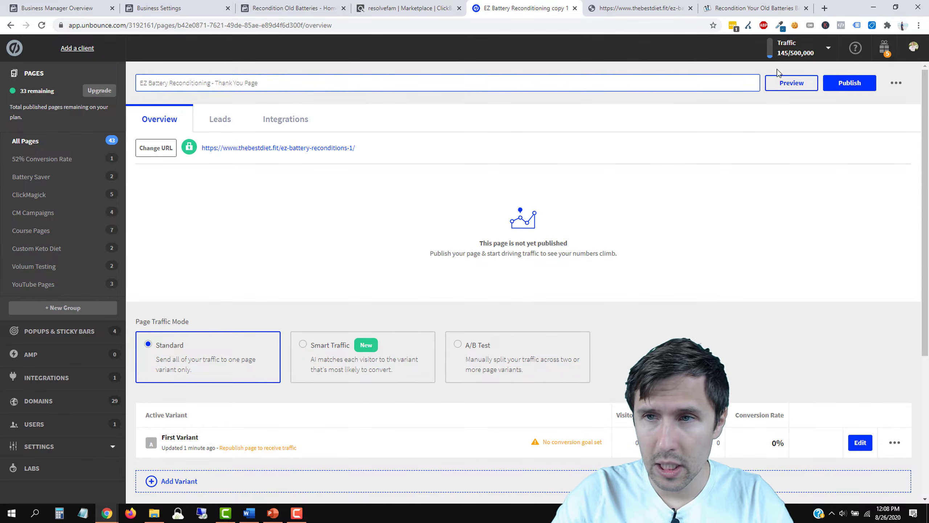
click(381, 113)
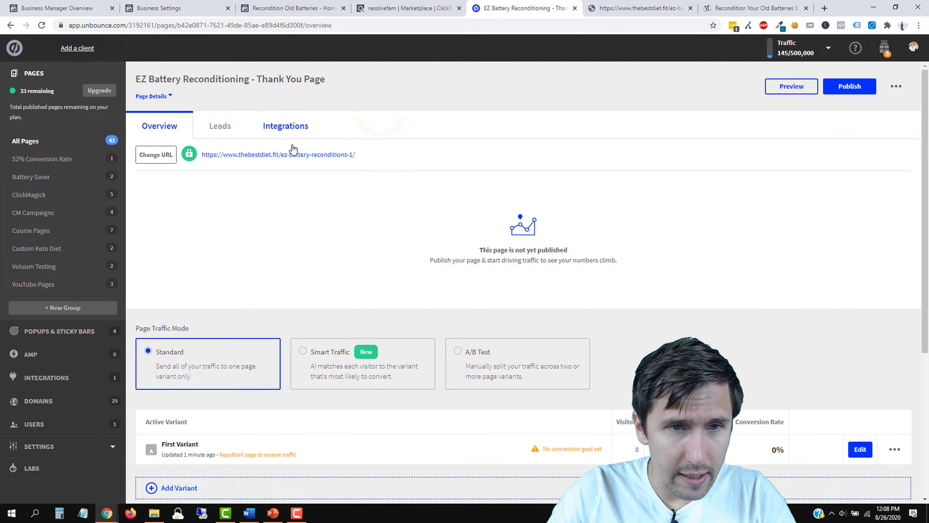
Step: Change the page URL path to thank-you-ez and publish the page
click(155, 154)
click(486, 284)
triple_click(487, 284)
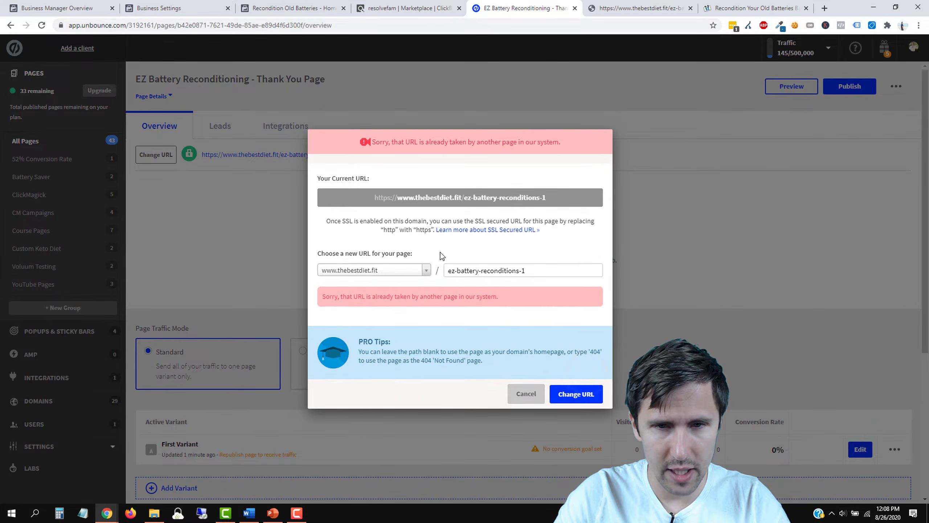
triple_click(519, 270)
text(thank-you-ez)
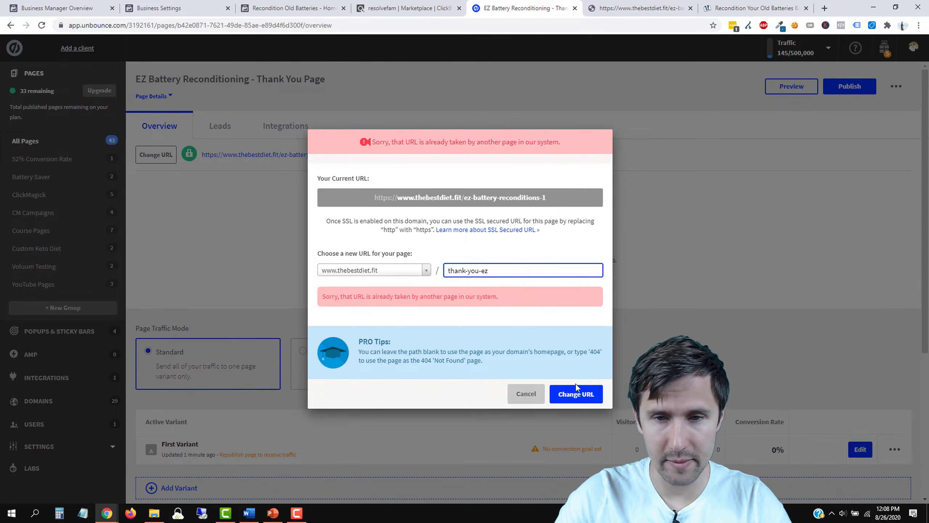
click(575, 388)
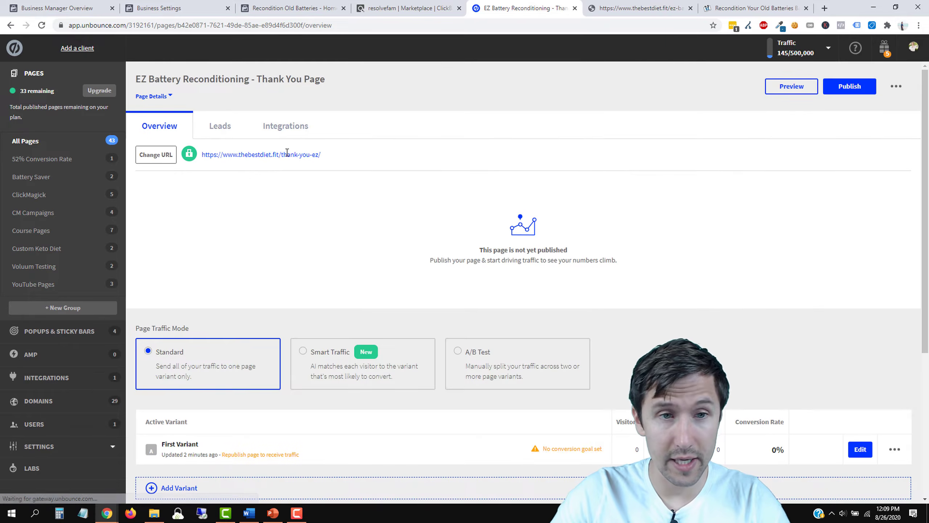
click(866, 91)
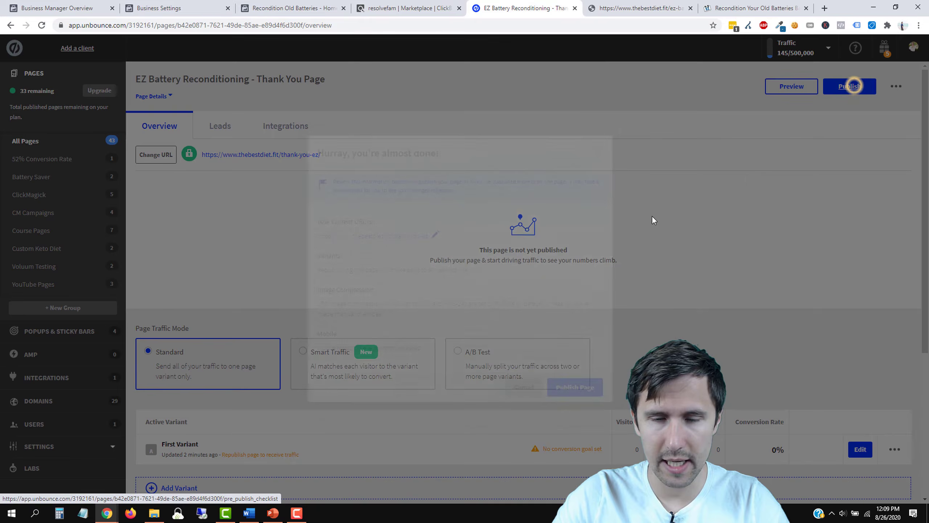
click(570, 390)
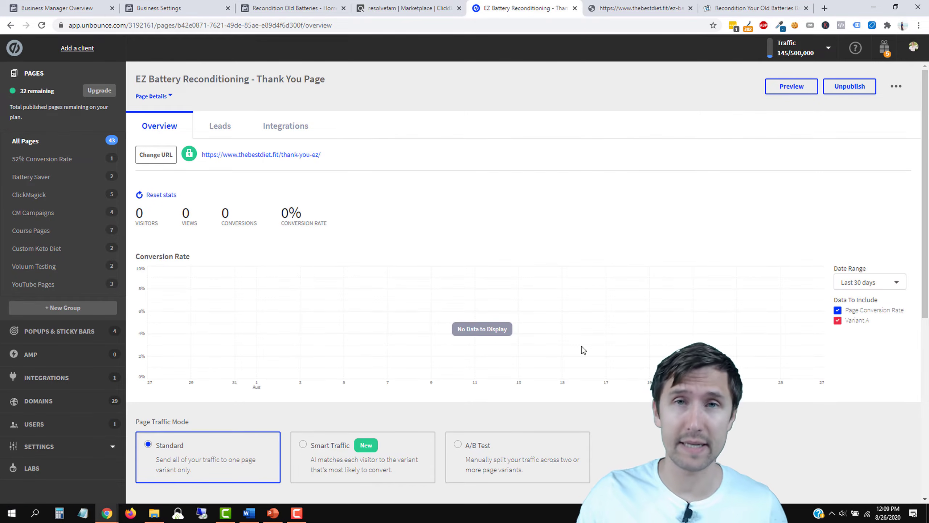
Step: Copy the thank-you-ez page's link address and go back to All Pages
right_click(290, 155)
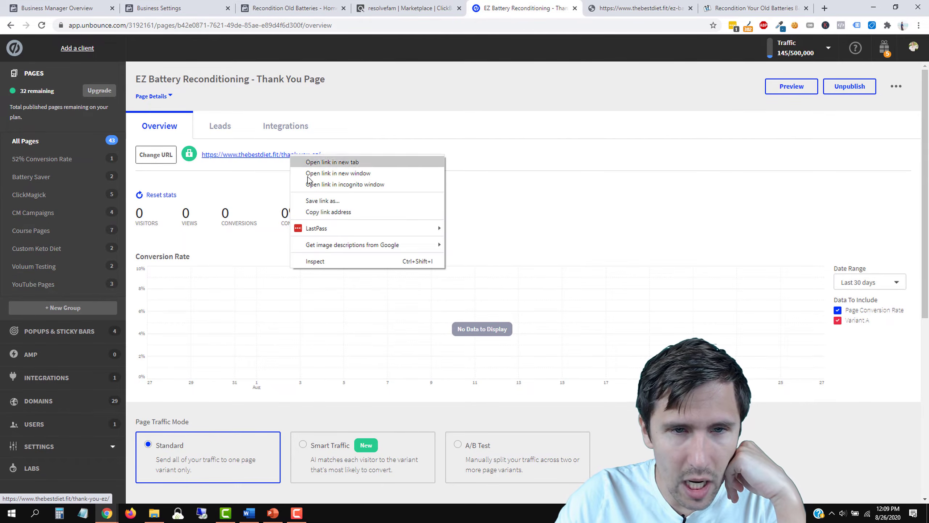
click(311, 211)
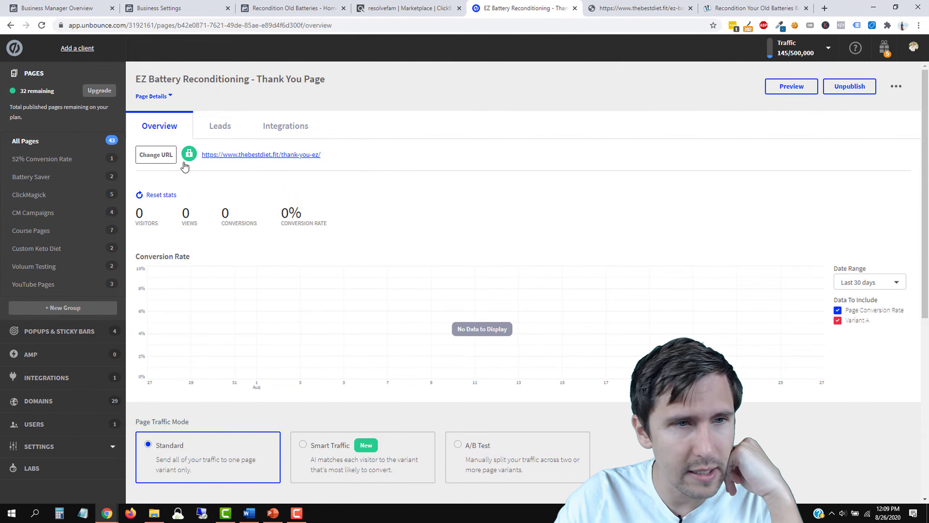
click(33, 147)
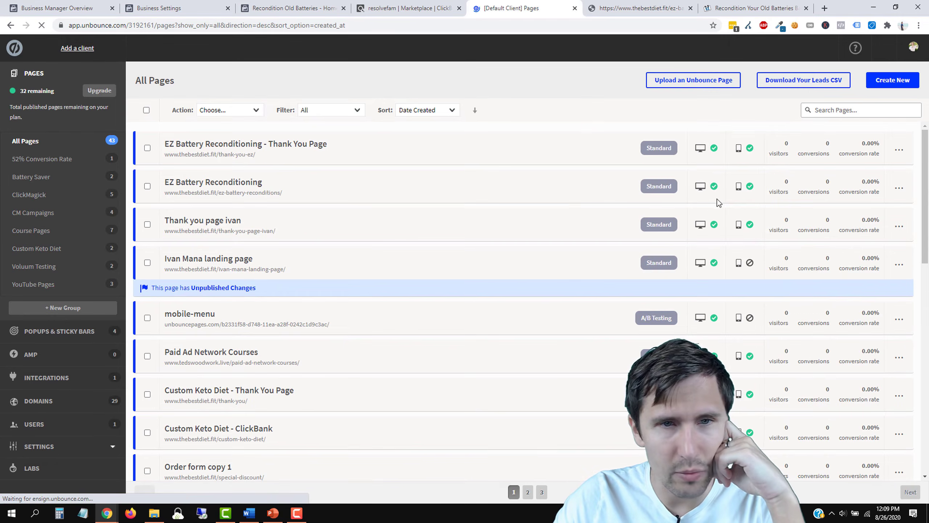
Step: Add the thank-you page to the Battery Saver group
click(895, 150)
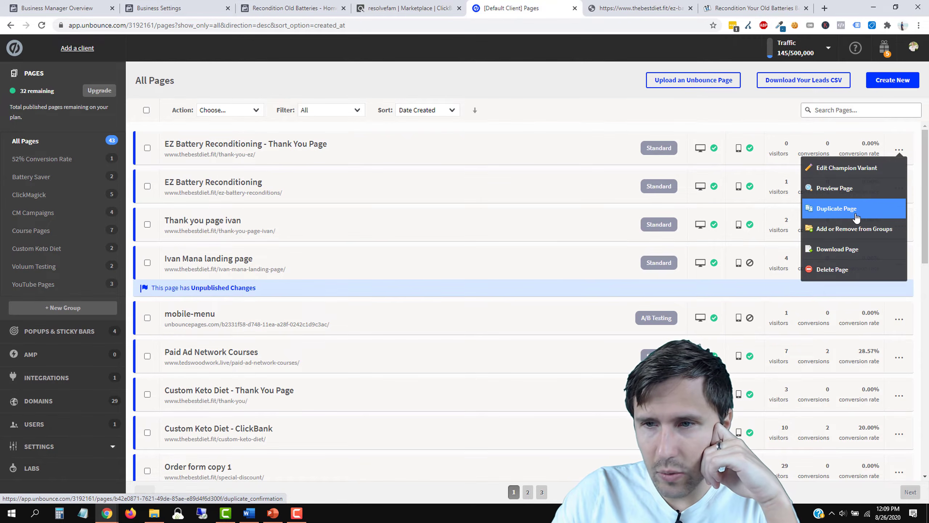
click(848, 229)
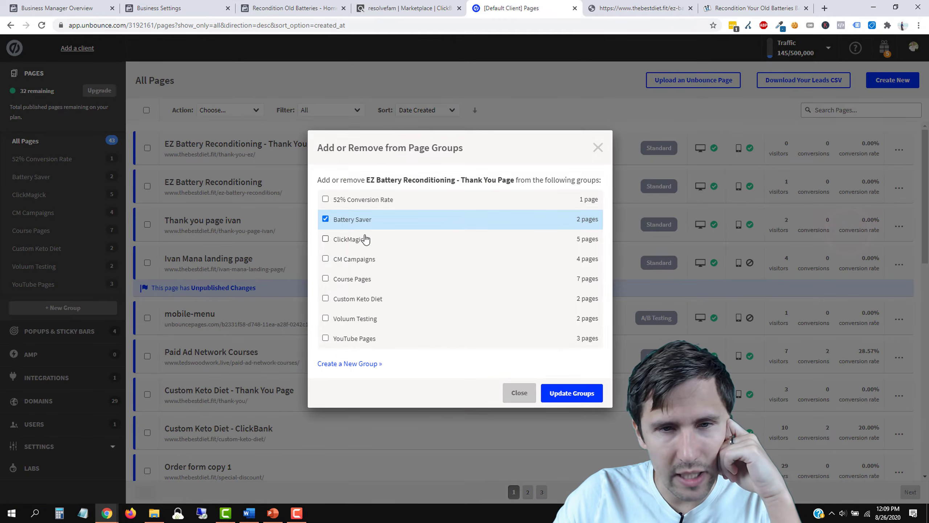
click(573, 393)
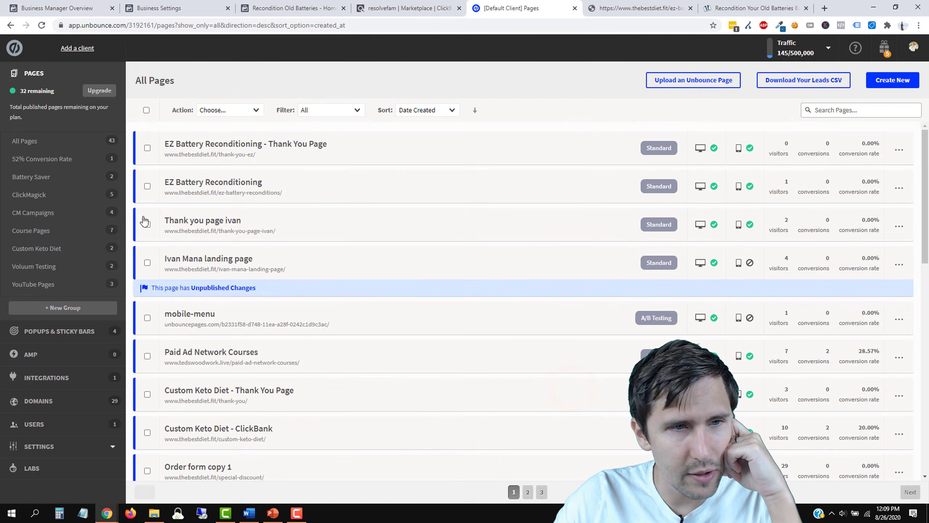
Step: Filter to the Battery Saver group and open EZ Battery Reconditioning for editing
click(50, 182)
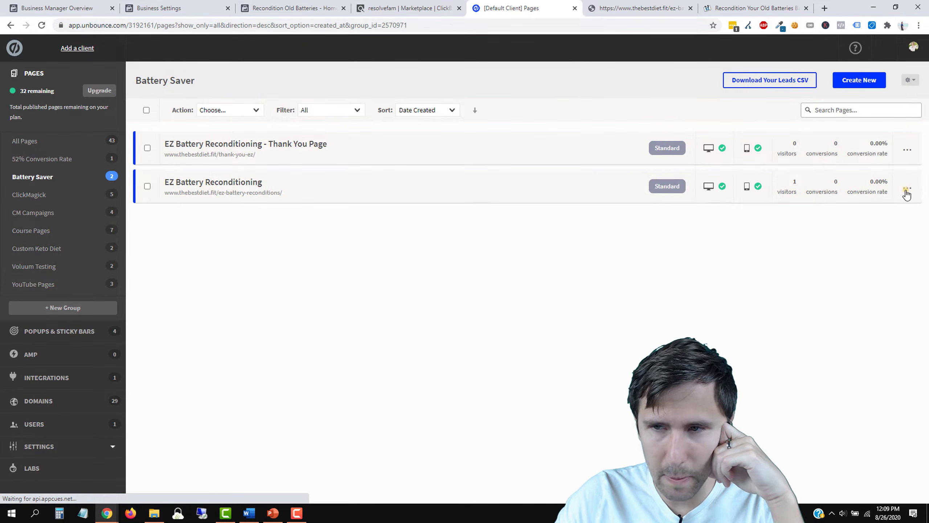
click(907, 188)
click(852, 208)
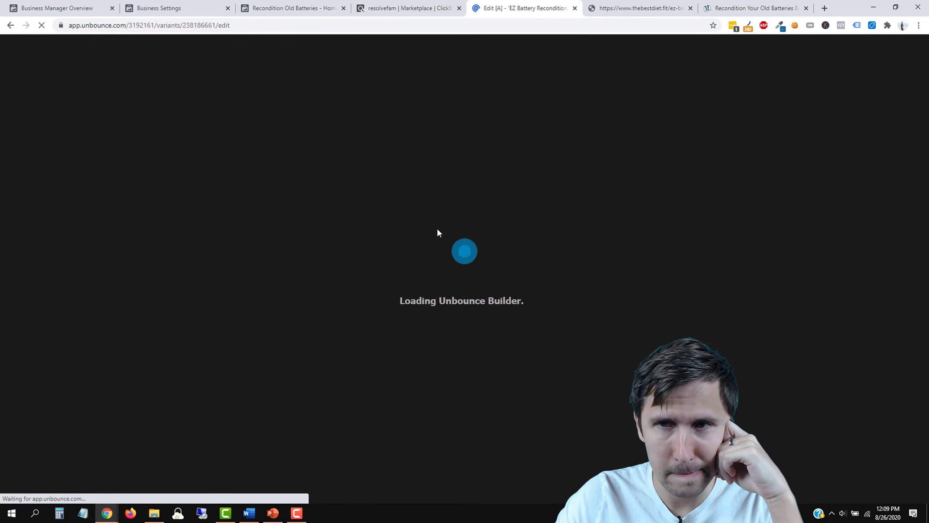
Step: Set the sign-up form's confirmation to Go to URL with the pasted thank-you address
click(636, 3)
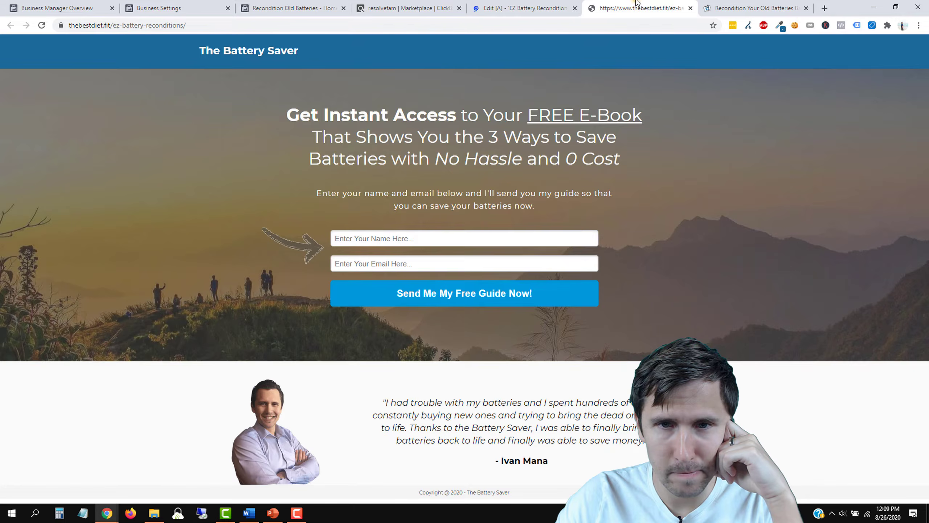
click(516, 3)
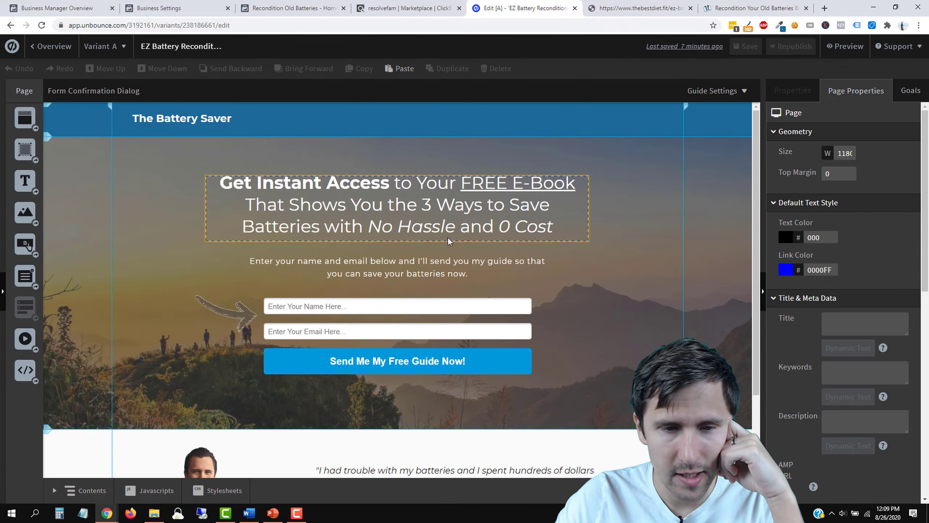
click(461, 334)
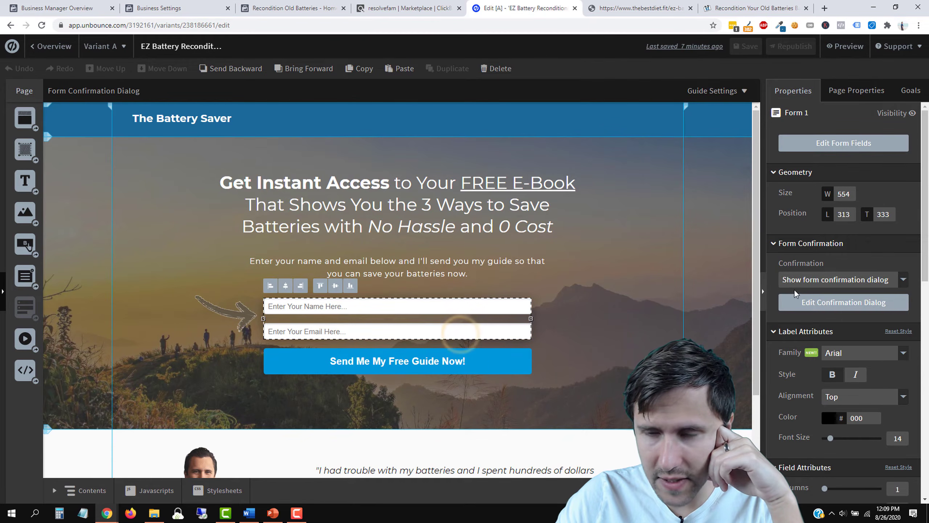
click(819, 280)
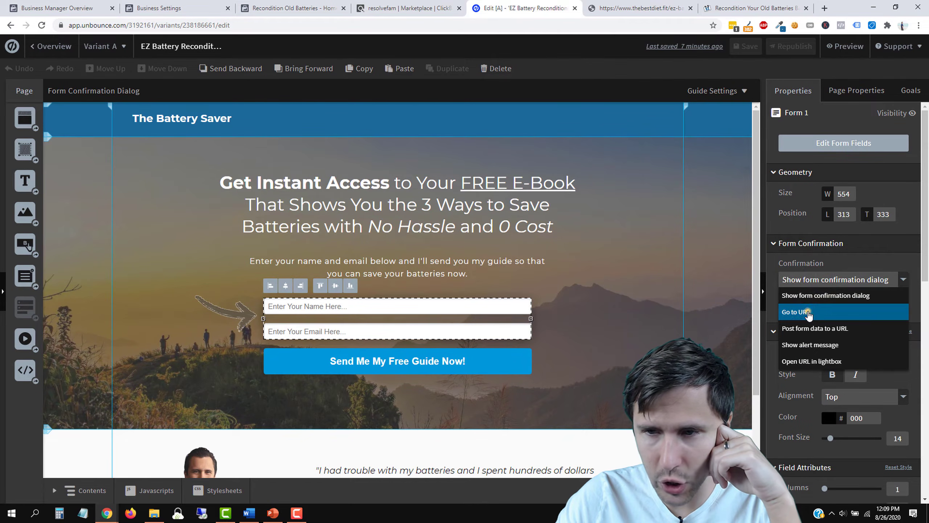
click(809, 313)
right_click(795, 315)
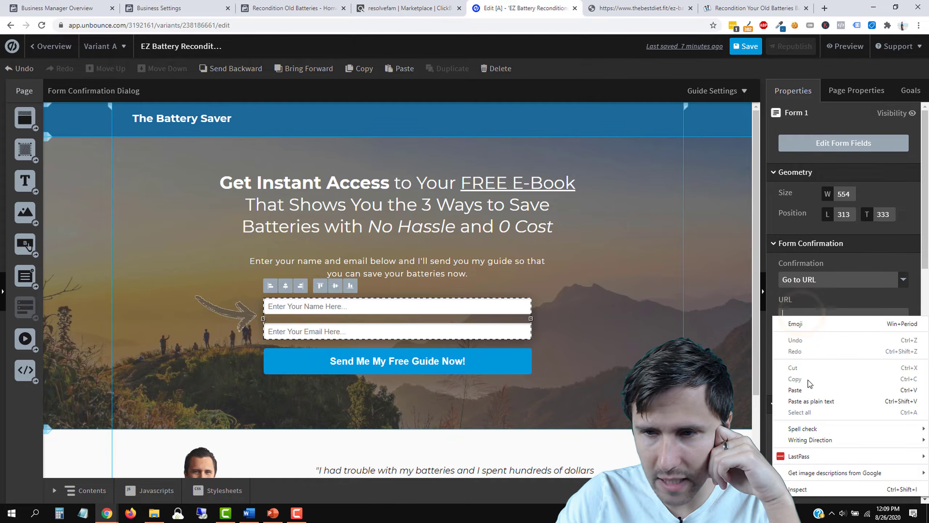
click(795, 390)
Step: Verify the thebestdiet.fit/thank-you-ez/ redirect address and save the landing page
drag(864, 320, 758, 321)
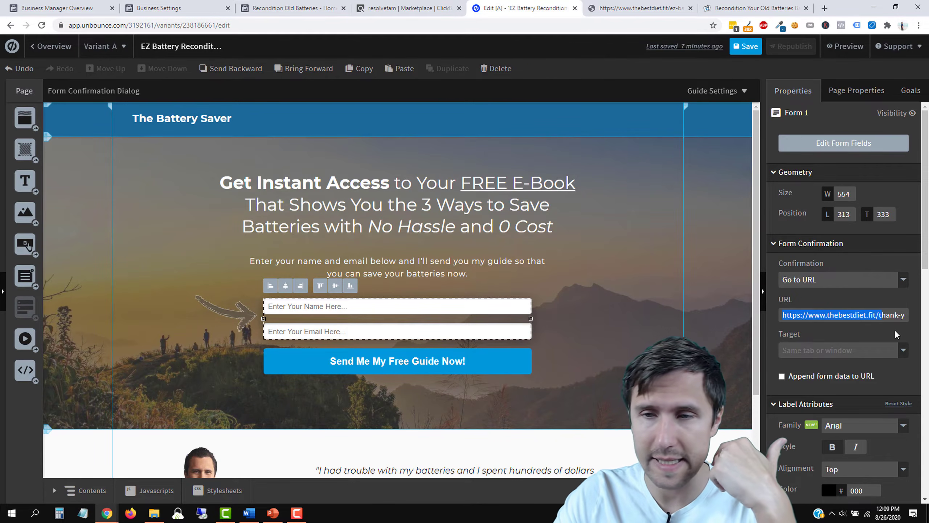
click(825, 280)
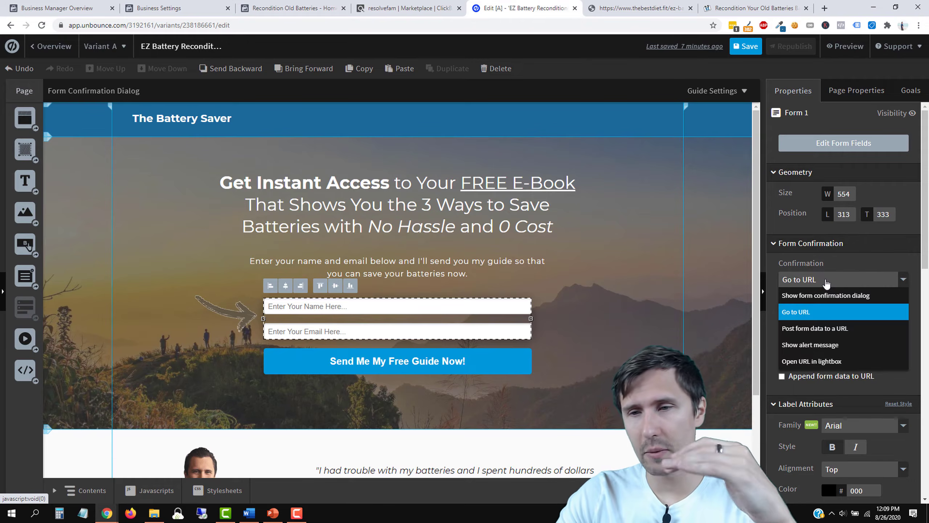
click(854, 257)
drag(854, 314, 925, 316)
right_click(926, 316)
click(746, 46)
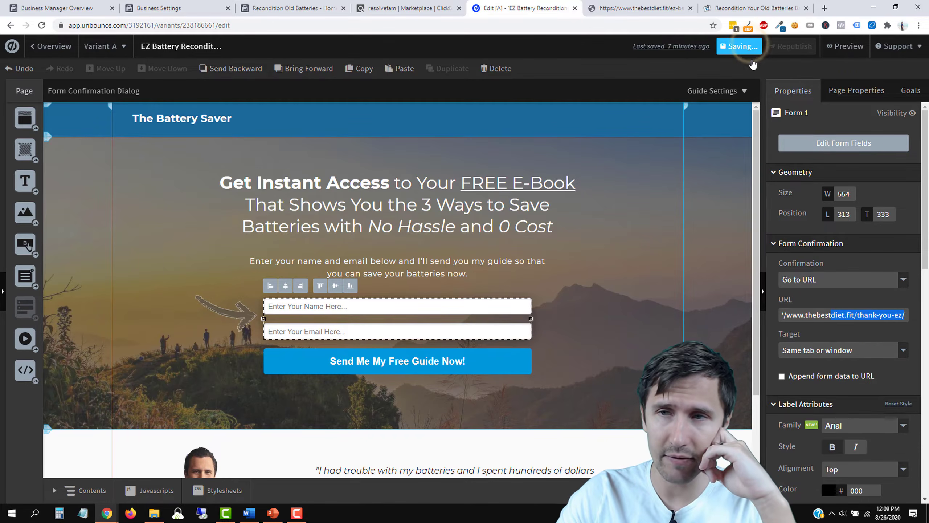
Step: Republish the landing page, dismiss the changes-are-live message, and bring up PowerPoint
click(786, 47)
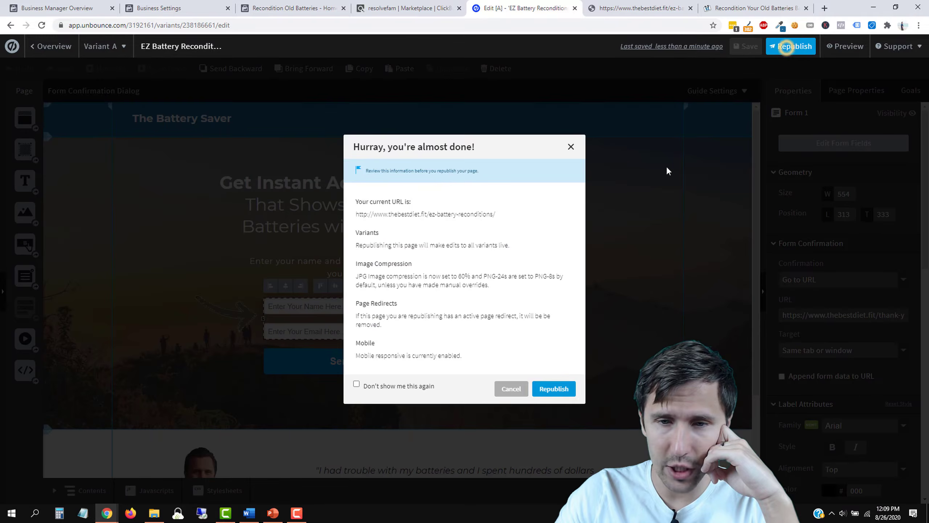
click(545, 392)
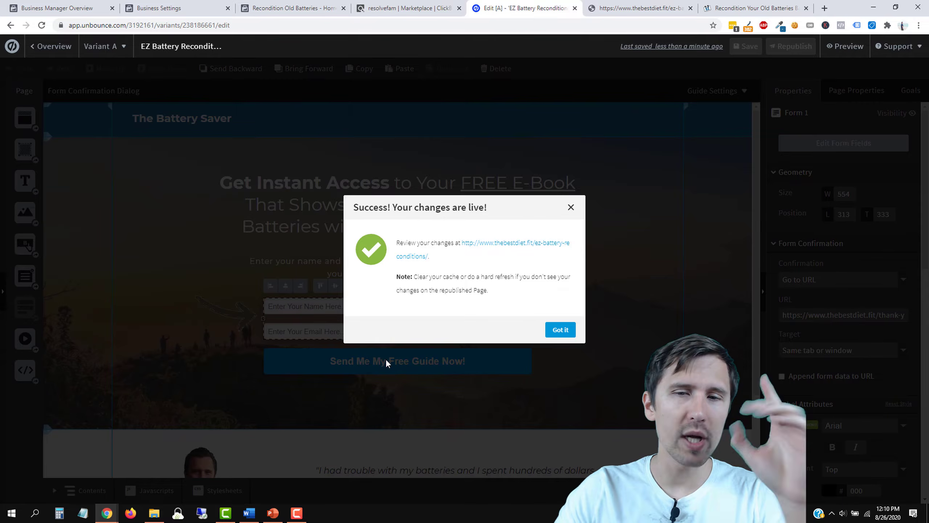
click(568, 330)
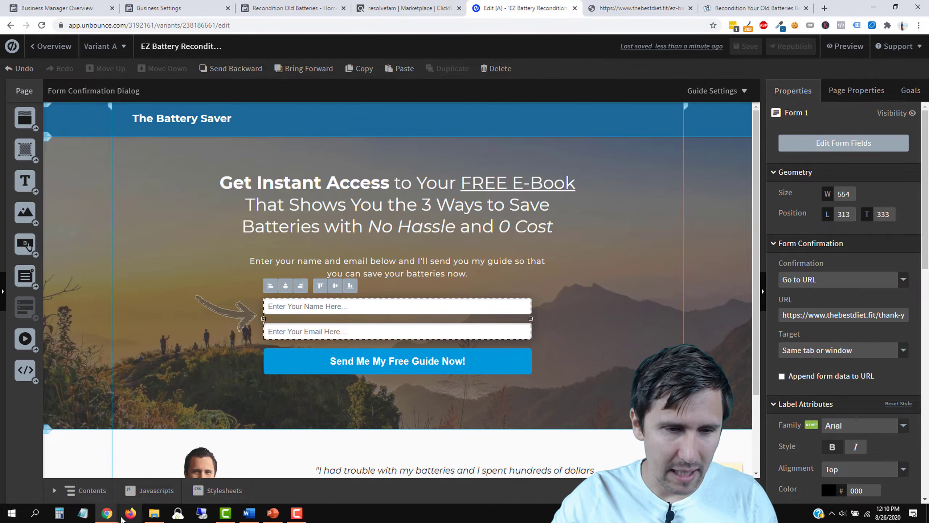
click(281, 518)
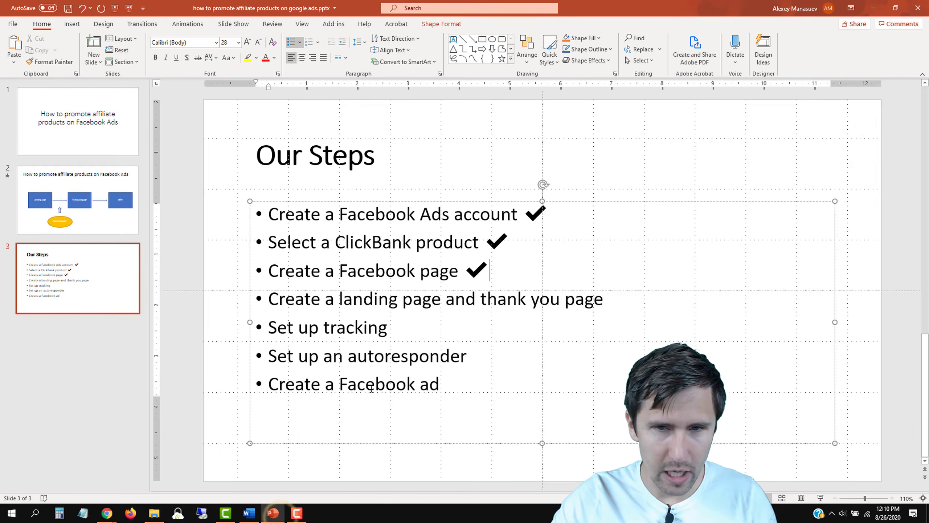
Step: Add a check mark emoji after 'Create a landing page and thank you page'
click(612, 298)
key(super+period)
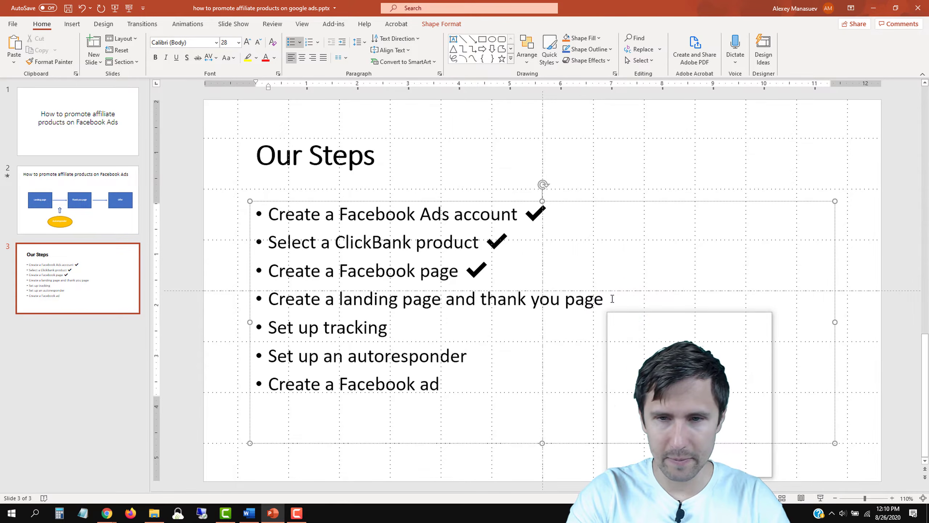
key(Return)
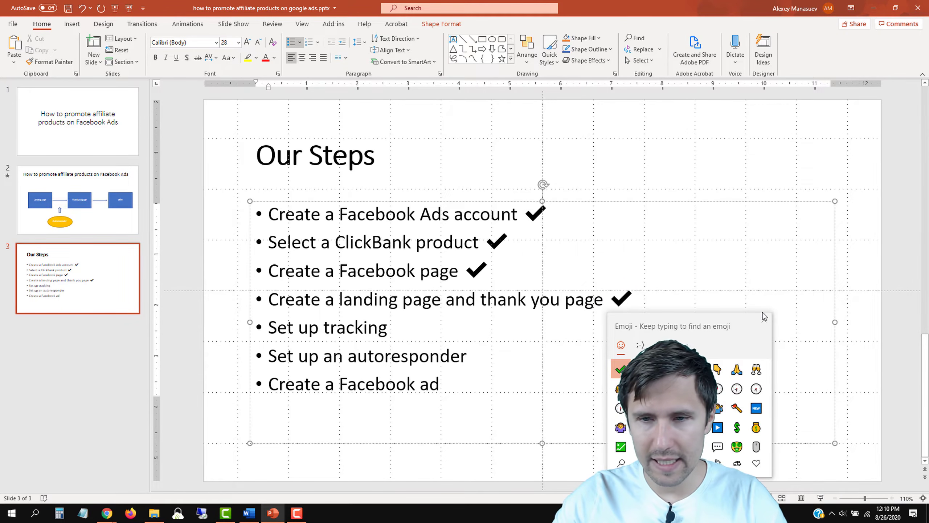
click(764, 320)
Step: Close a spare Chrome window and switch to the Word links document
click(422, 319)
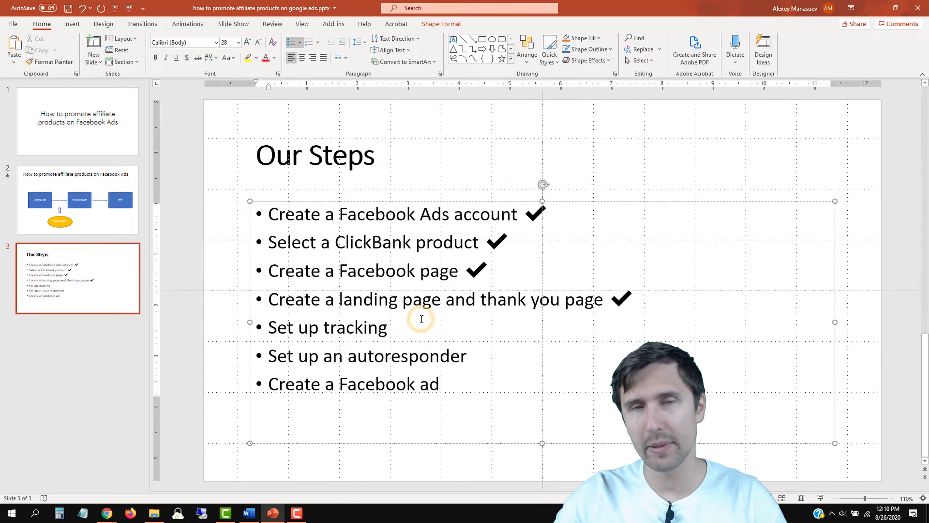
mouse_move(107, 513)
click(259, 443)
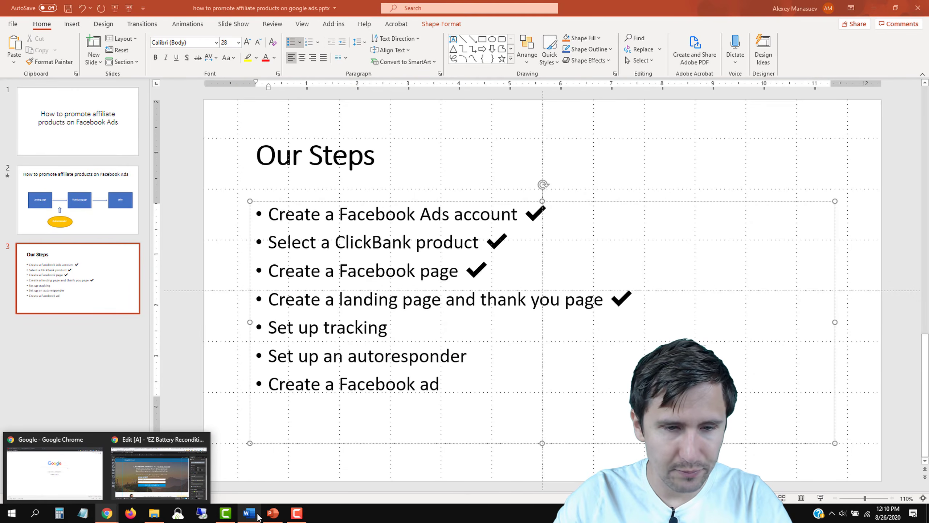
click(260, 514)
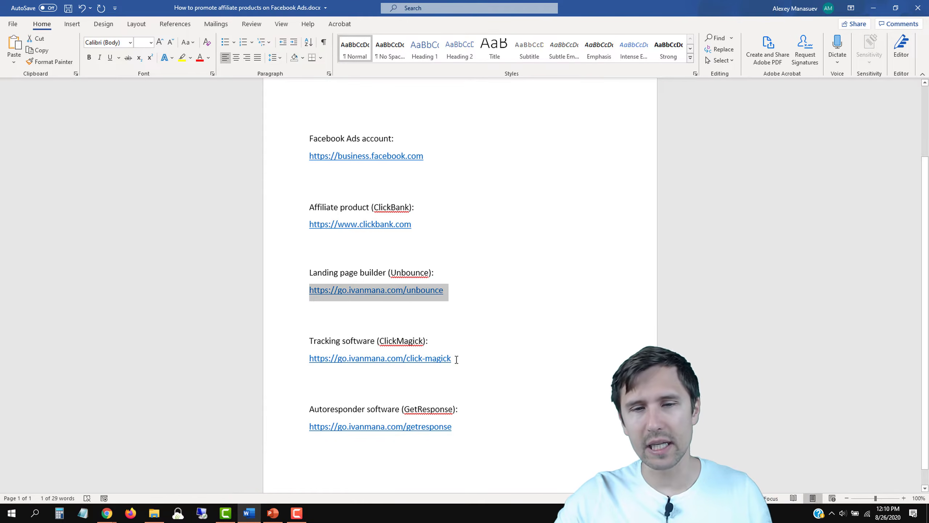
Step: Select the ClickMagick tracking link in Word, then return to the Unbounce editor
drag(457, 360, 309, 359)
key(ctrl+c)
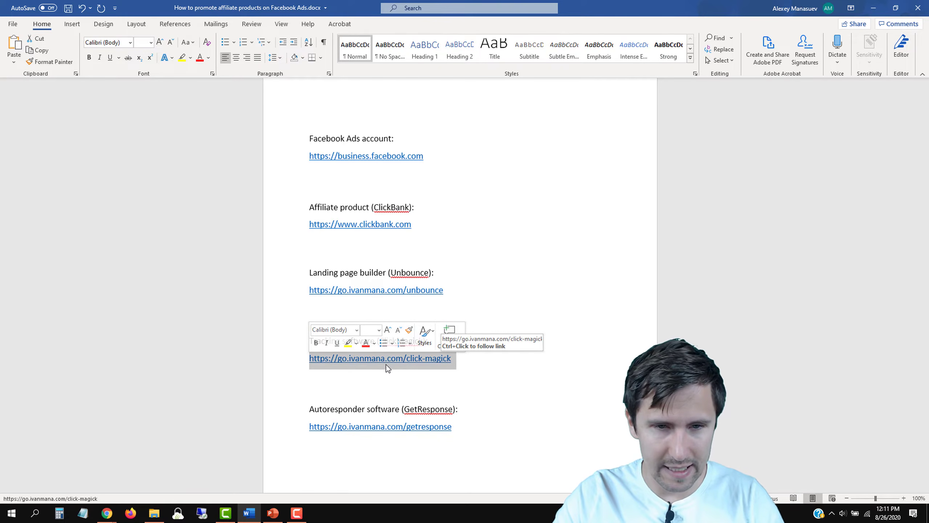
mouse_move(106, 512)
click(153, 463)
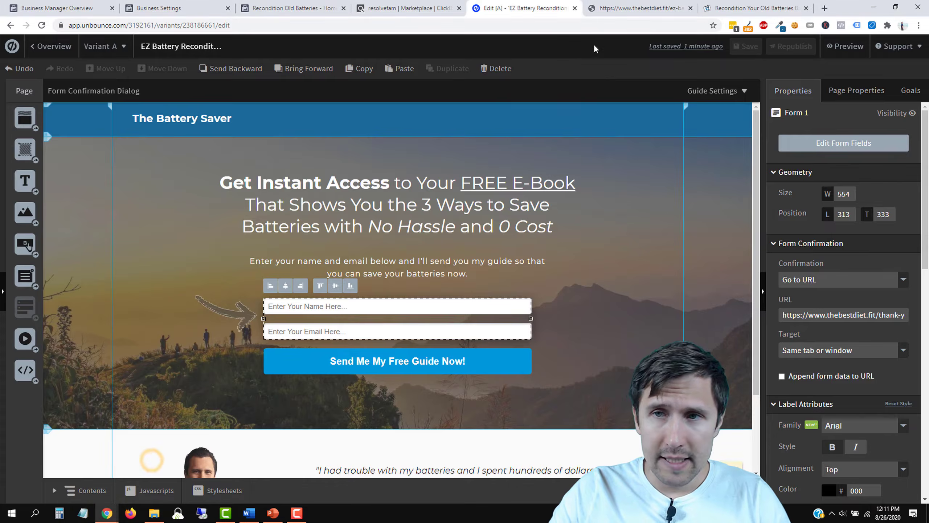
Step: Load the copied ClickMagick link in a new tab and go to its login page
click(775, 9)
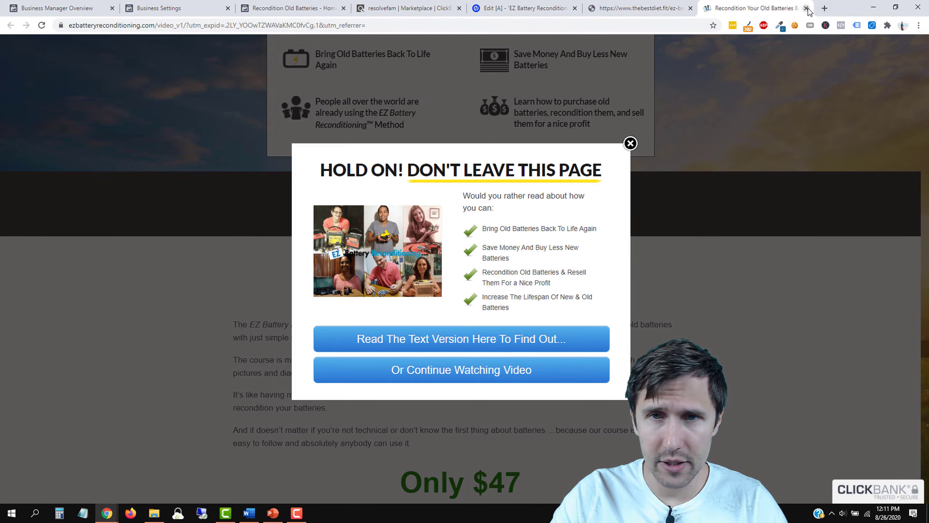
click(630, 143)
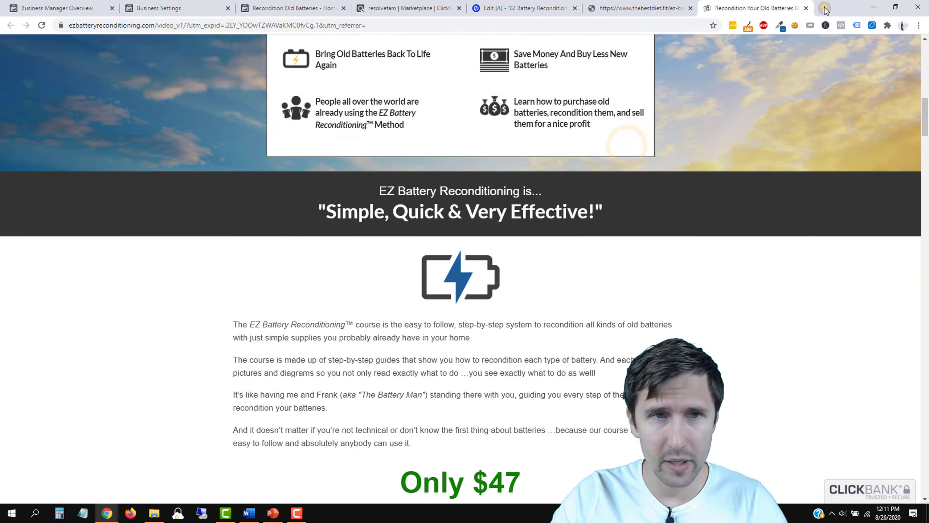
click(825, 8)
key(ctrl+v)
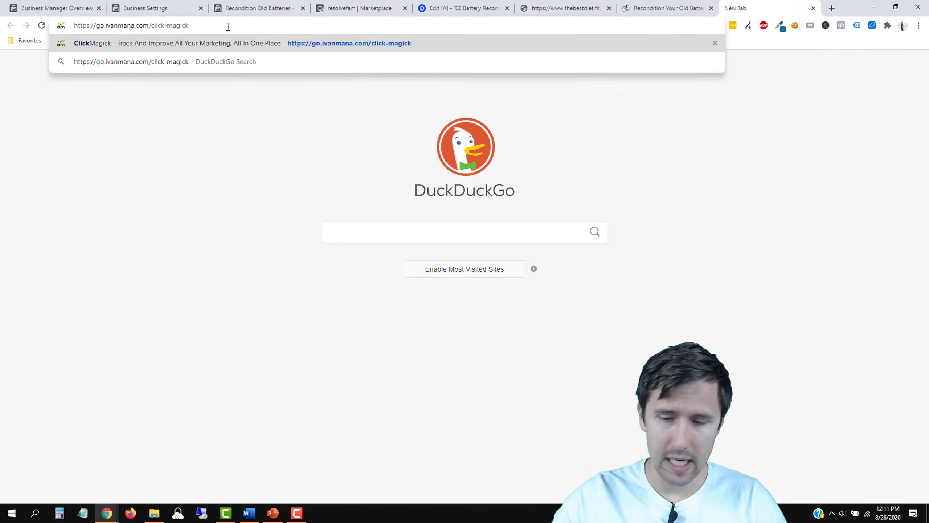
key(Return)
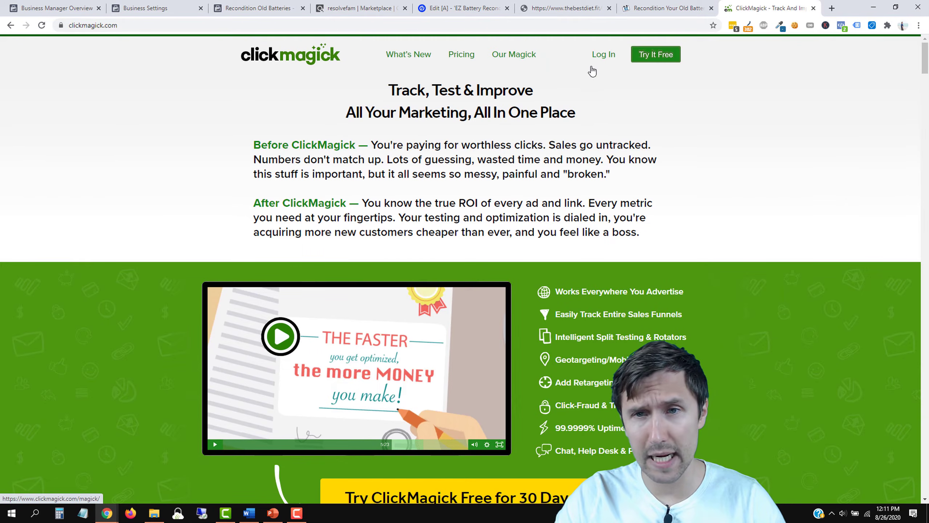
click(652, 57)
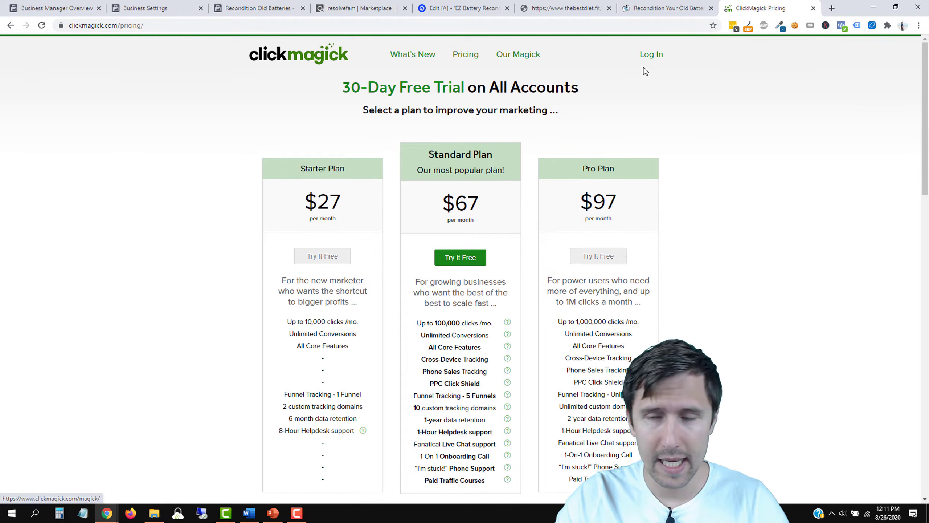
click(649, 55)
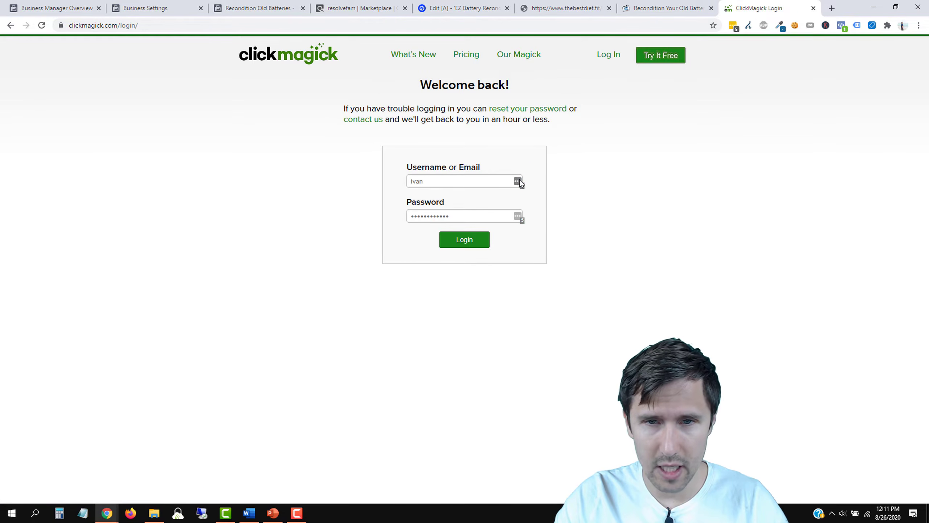
Step: Sign in to ClickMagick with the prefilled login and continue past the news page
click(519, 181)
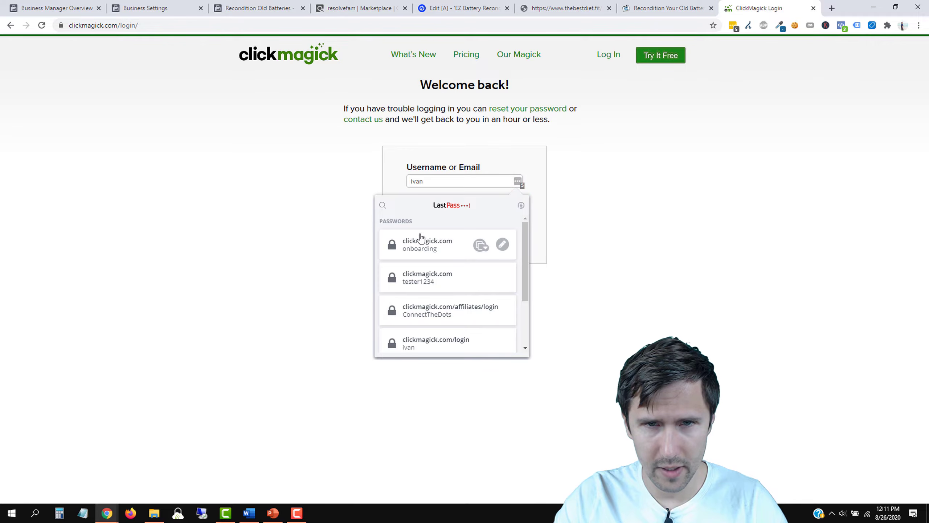
click(236, 183)
click(465, 238)
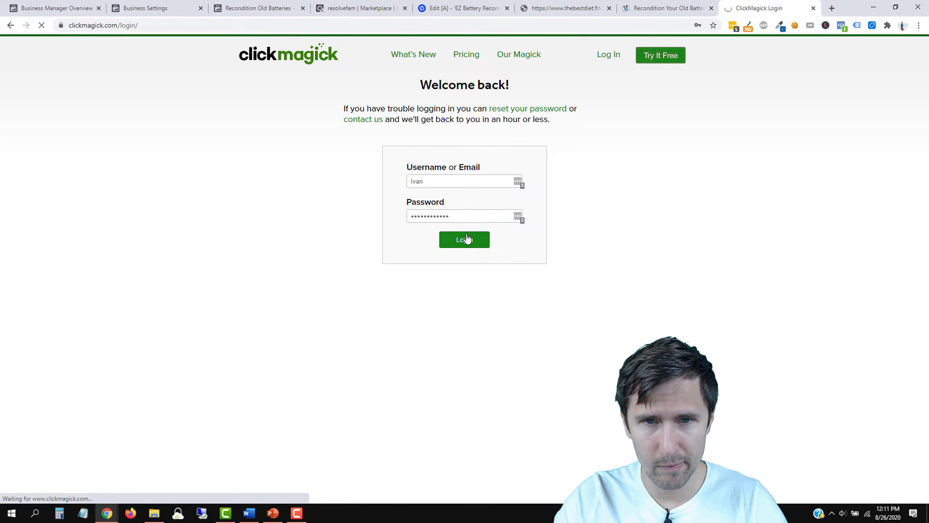
click(449, 248)
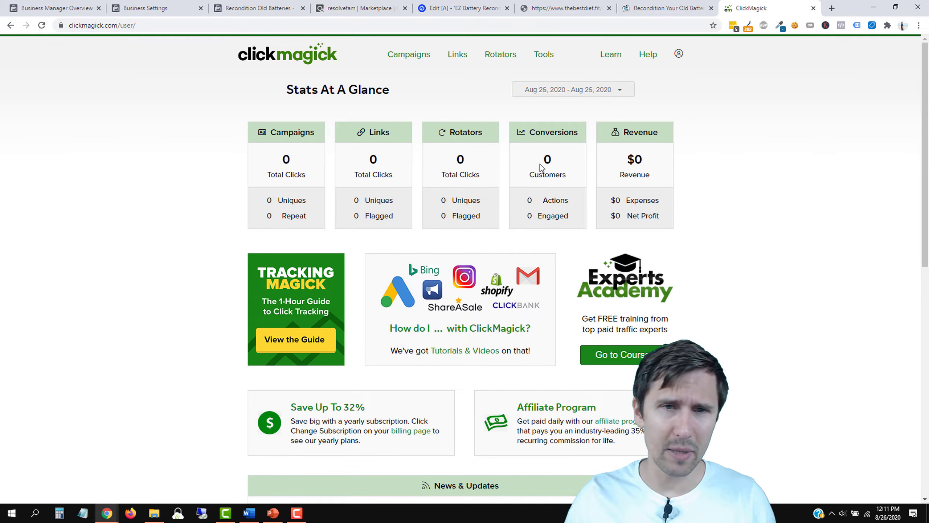
Step: Copy the Click Tracking Code from Campaigns > Website Code, then return to Unbounce
click(407, 54)
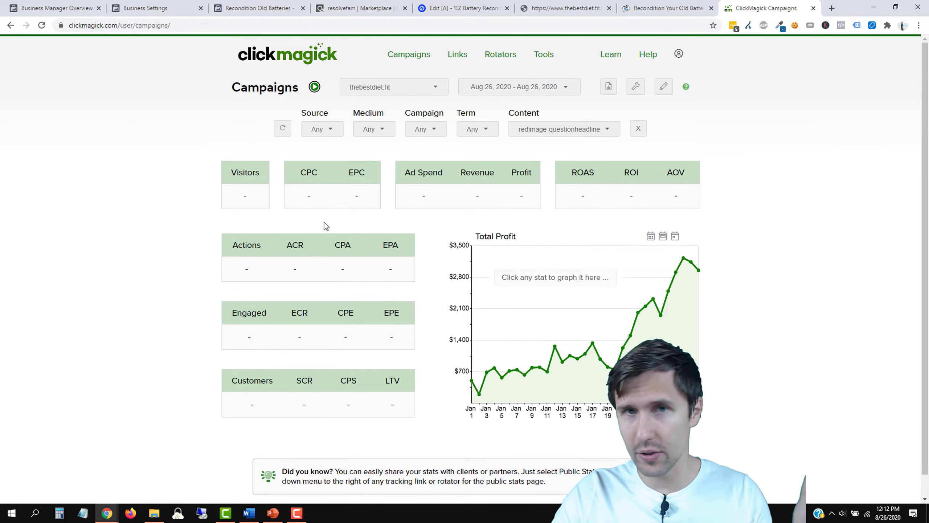
click(636, 90)
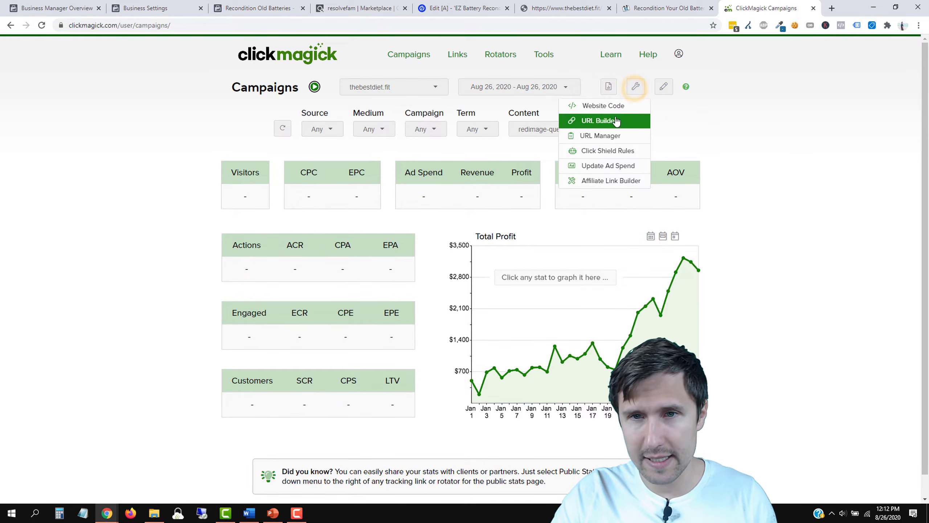
click(608, 105)
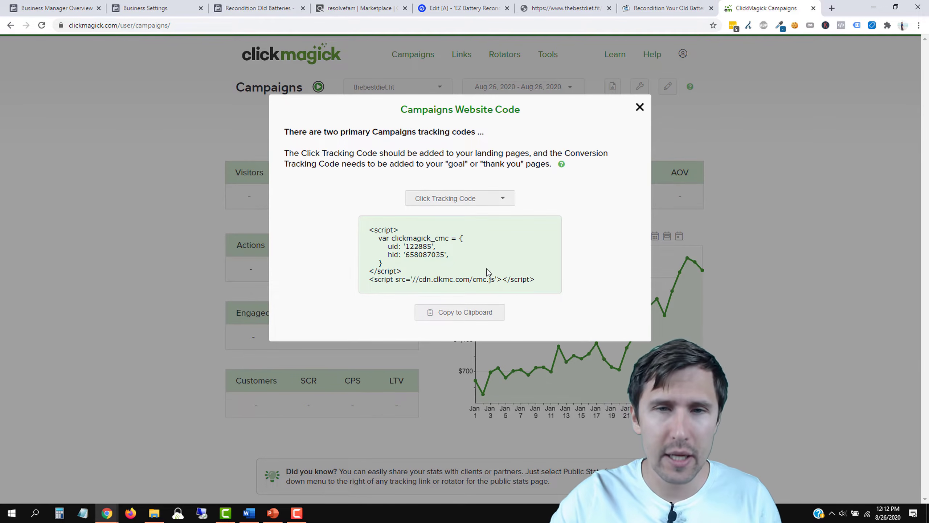
click(469, 316)
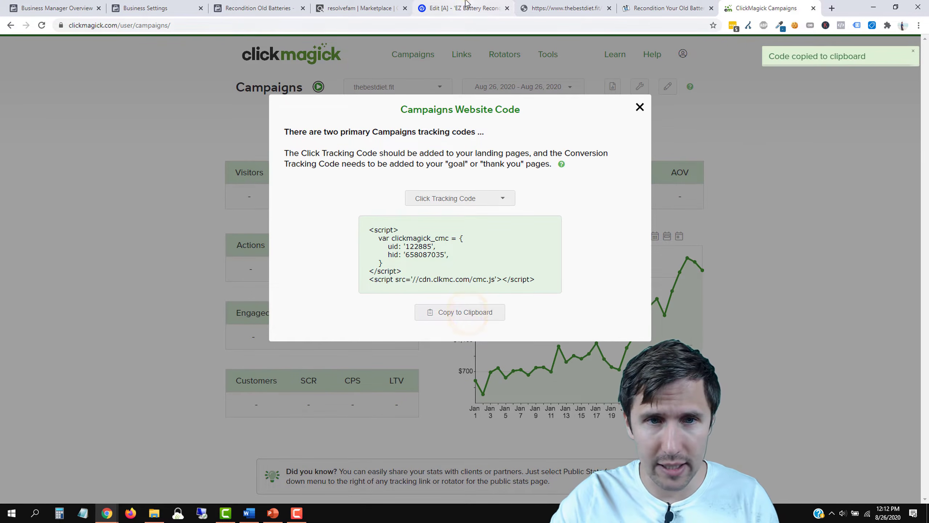
click(467, 4)
Step: Paste the ClickMagick tracking code as a head script named 'ClickMagick Campaigns' and save the landing page
scroll(509, 296, down, 3)
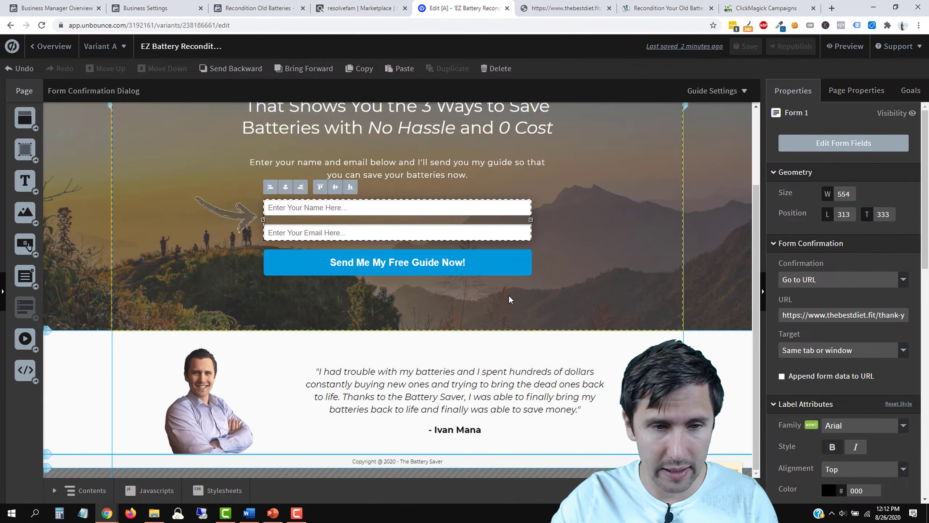
click(141, 499)
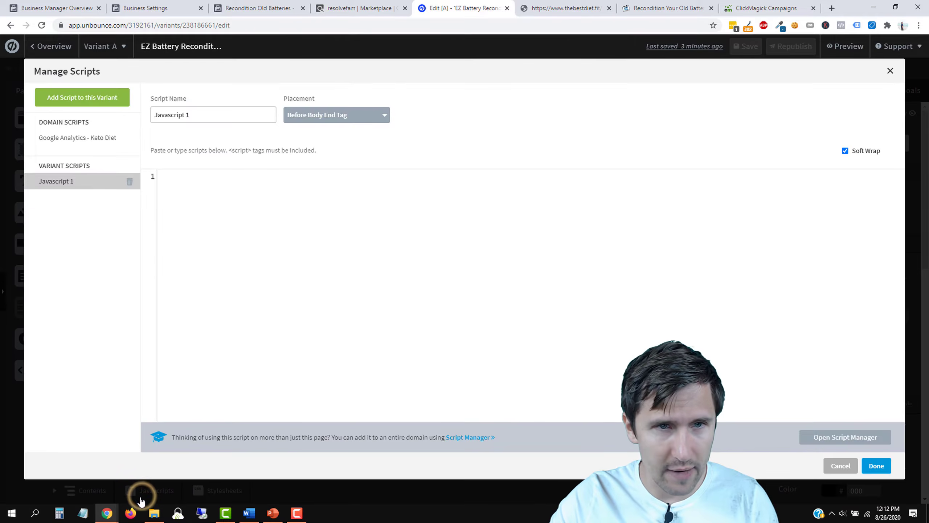
right_click(181, 182)
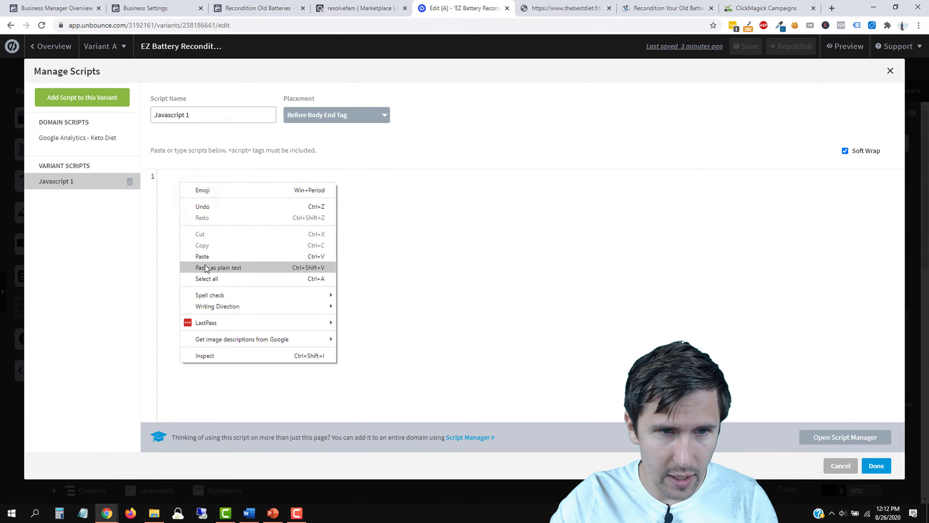
click(216, 256)
click(327, 117)
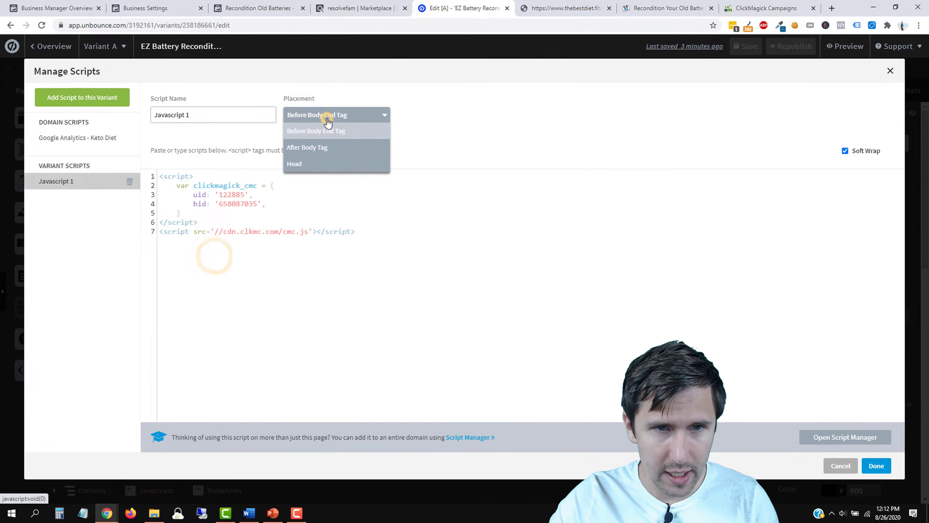
click(307, 164)
triple_click(226, 121)
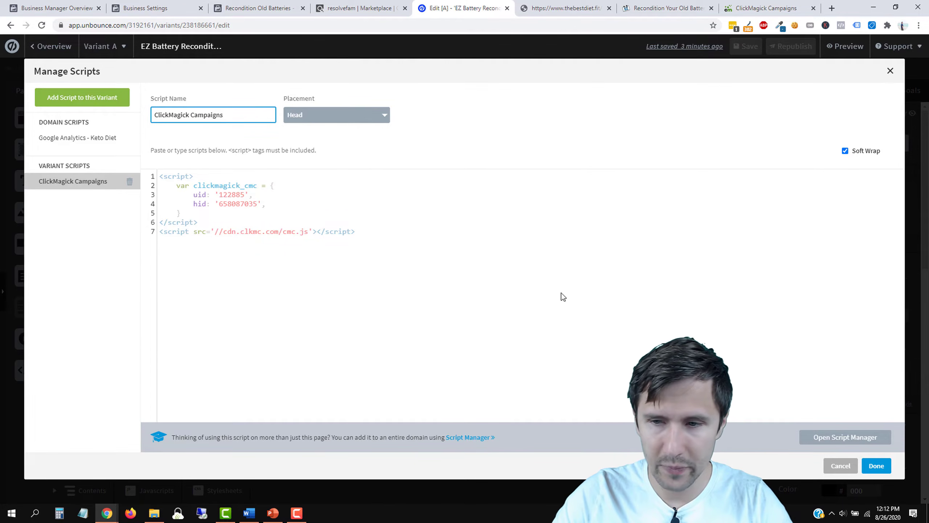
click(878, 467)
click(741, 47)
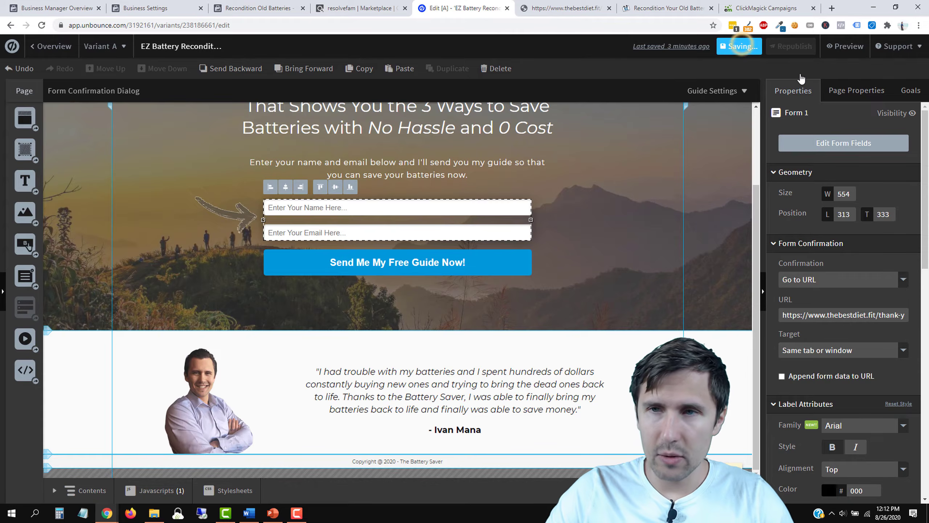
Step: Republish the landing page so the tracking script goes live
click(786, 50)
click(554, 388)
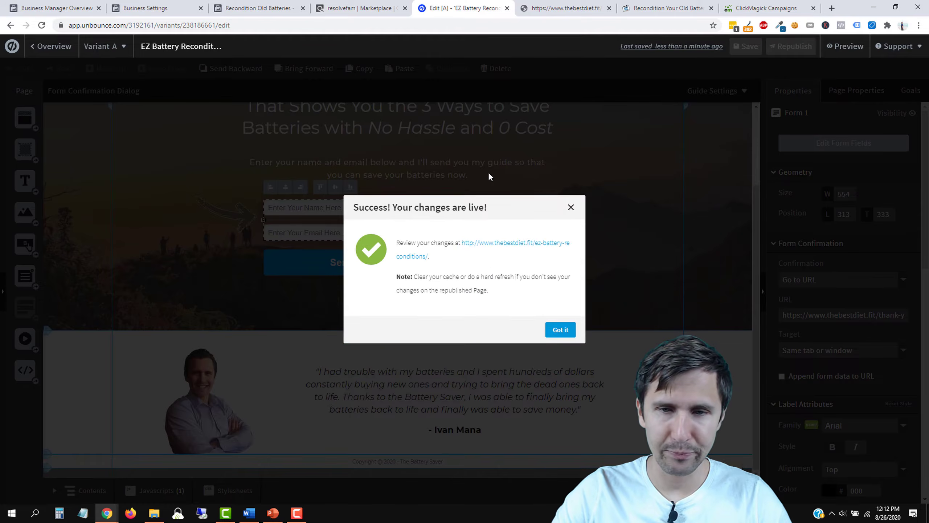
click(558, 326)
Step: Open the EZ Battery Reconditioning - Thank You Page from the Battery Saver group in the editor
click(53, 46)
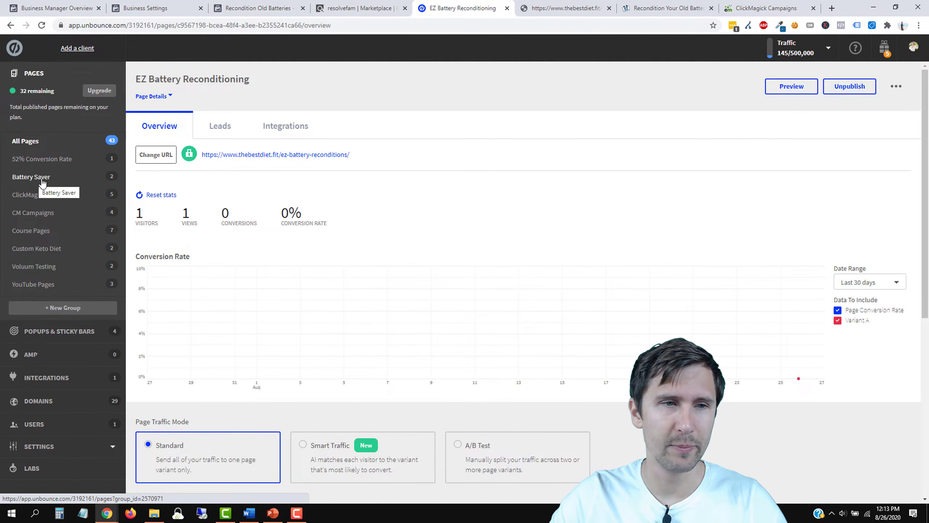
click(41, 179)
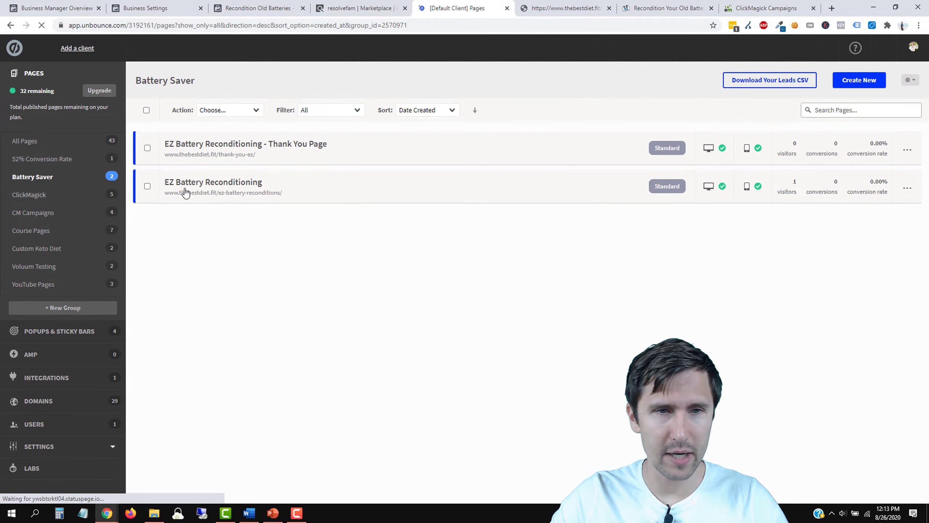
click(258, 144)
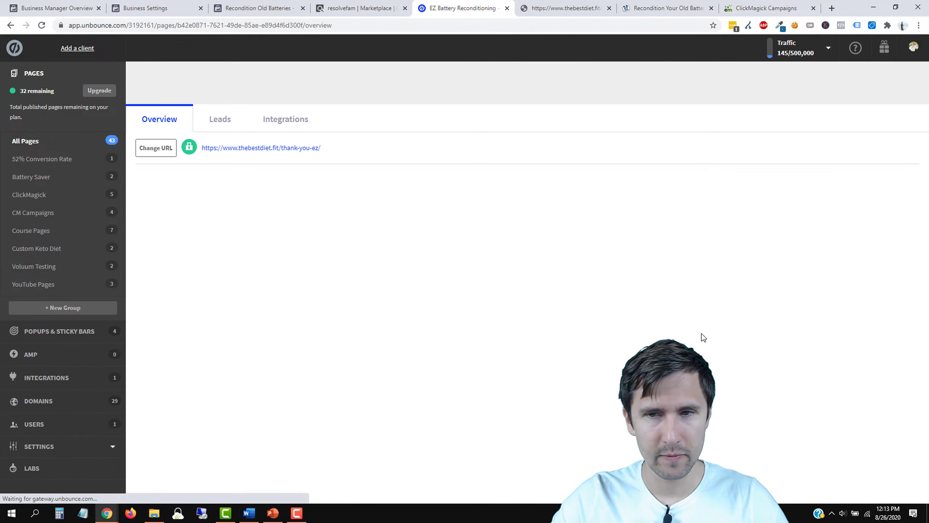
scroll(727, 331, down, 4)
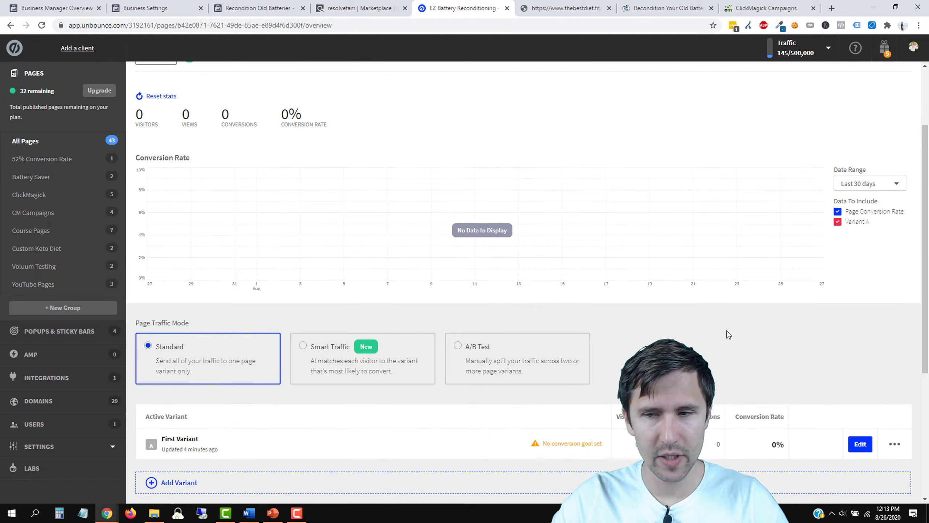
click(860, 400)
click(782, 6)
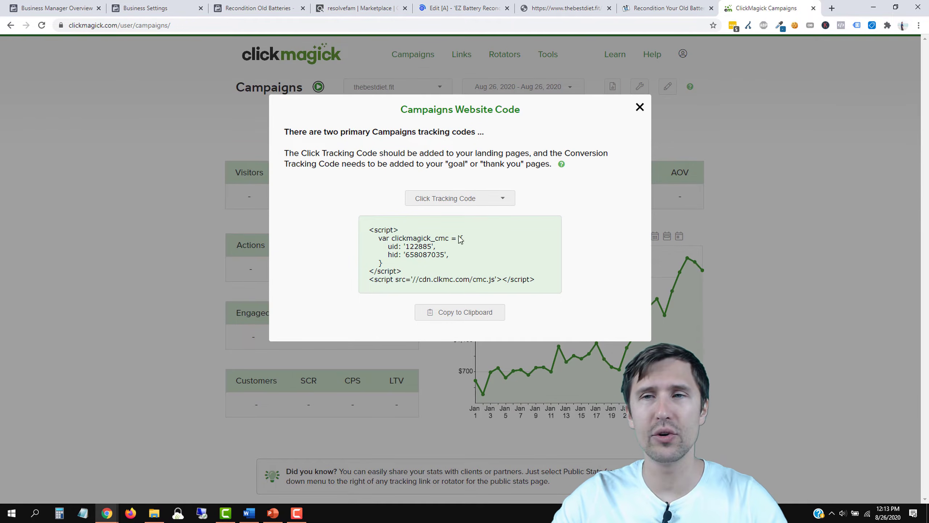
Step: Switch ClickMagick's website code to the Conversion Tracking Code (Action goal) and copy it
drag(761, 7, 564, 6)
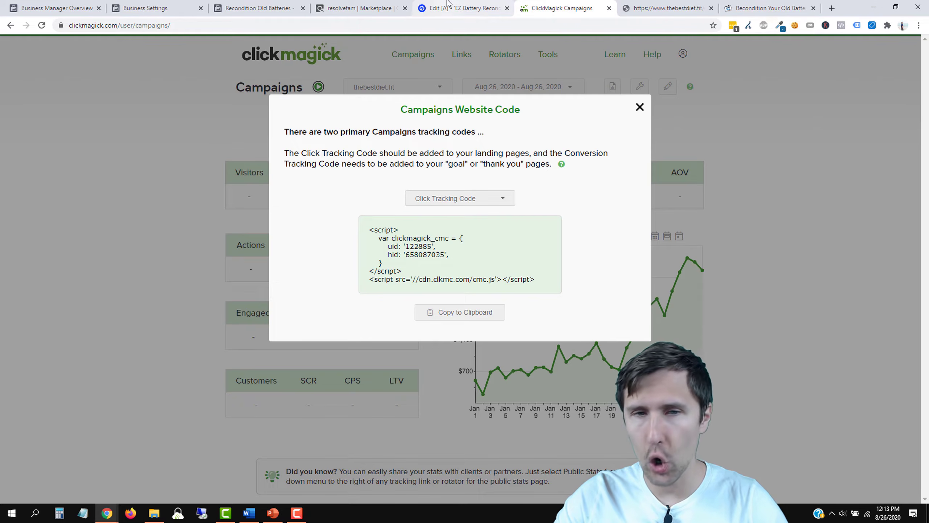
click(444, 201)
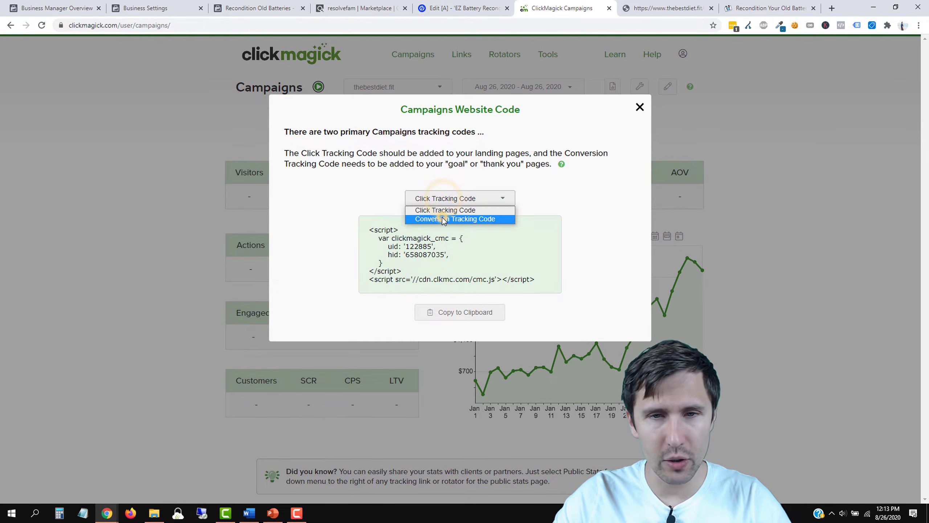
click(440, 215)
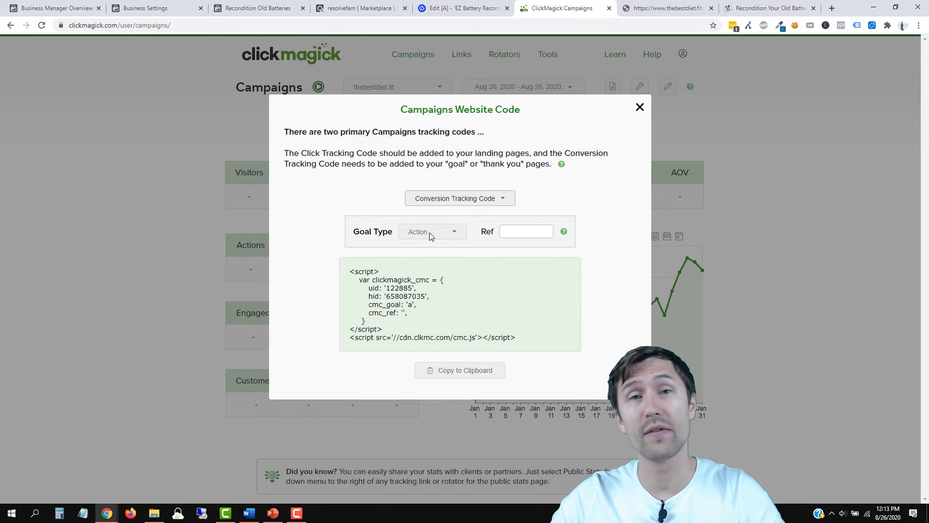
click(436, 370)
click(460, 8)
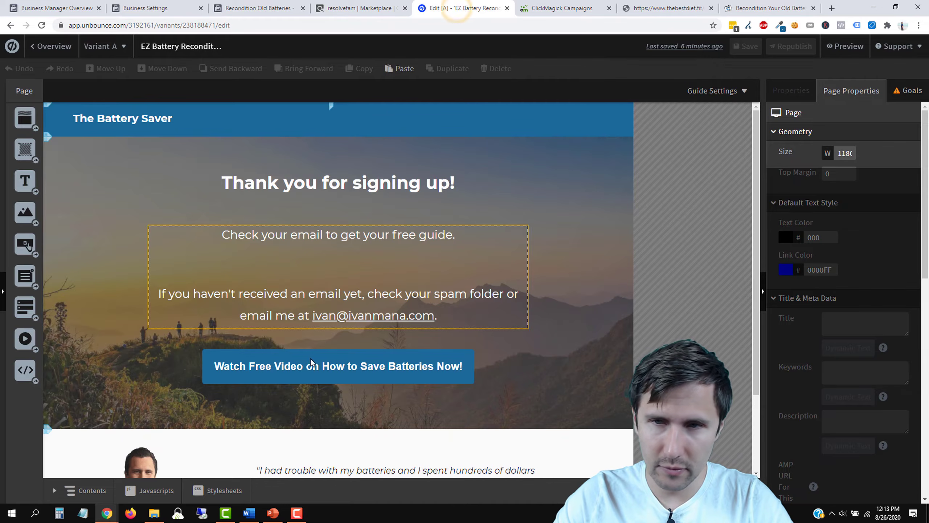
Step: Paste the conversion code as a head script named 'ClickMagick Campaigns - Action' on the thank-you page
click(763, 277)
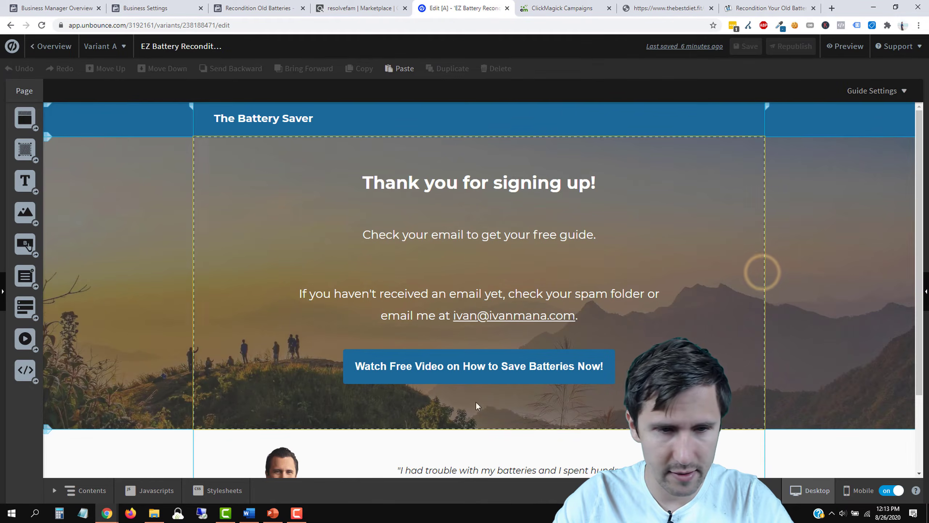
click(161, 490)
right_click(205, 179)
click(239, 251)
click(337, 115)
click(310, 164)
triple_click(180, 118)
text(ClickMagick Campaig)
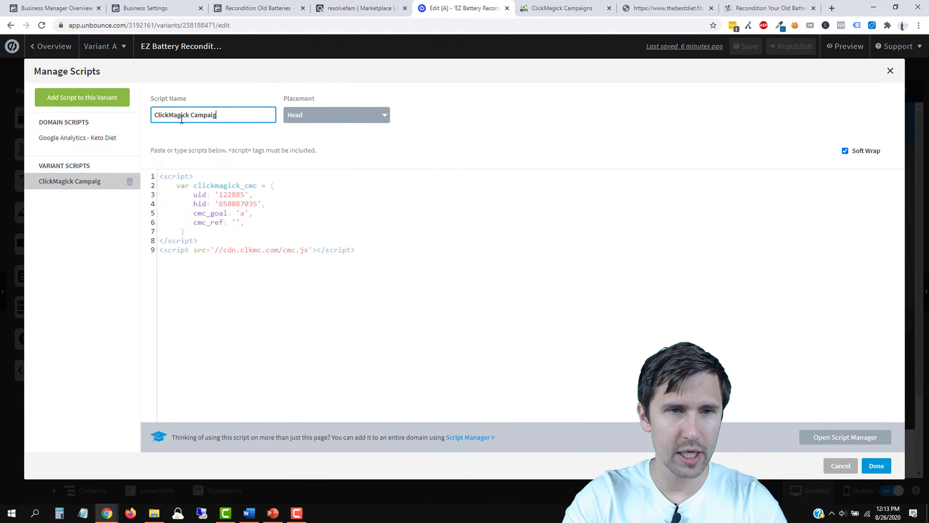
text(ns - Action)
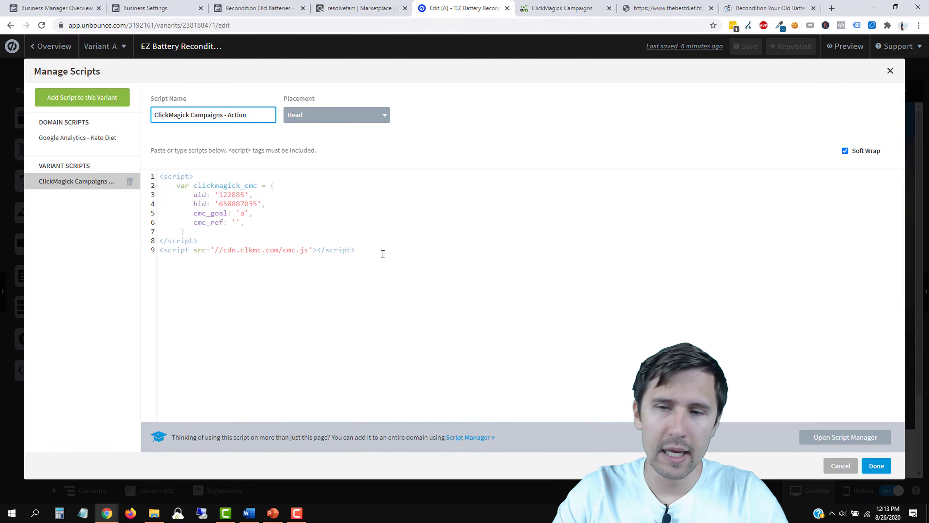
click(877, 466)
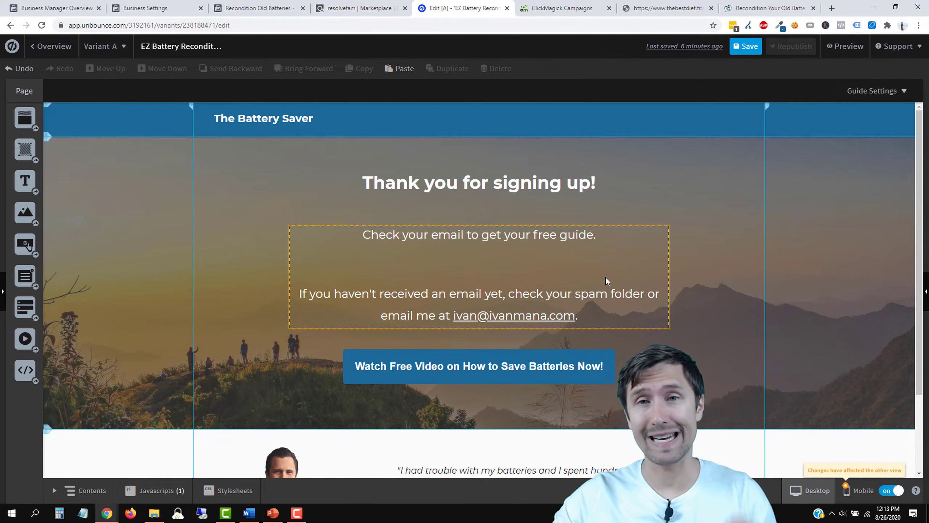
Step: Graph the Visitors and Actions stats in ClickMagick Campaigns, then return to the thank-you page editor
click(581, 5)
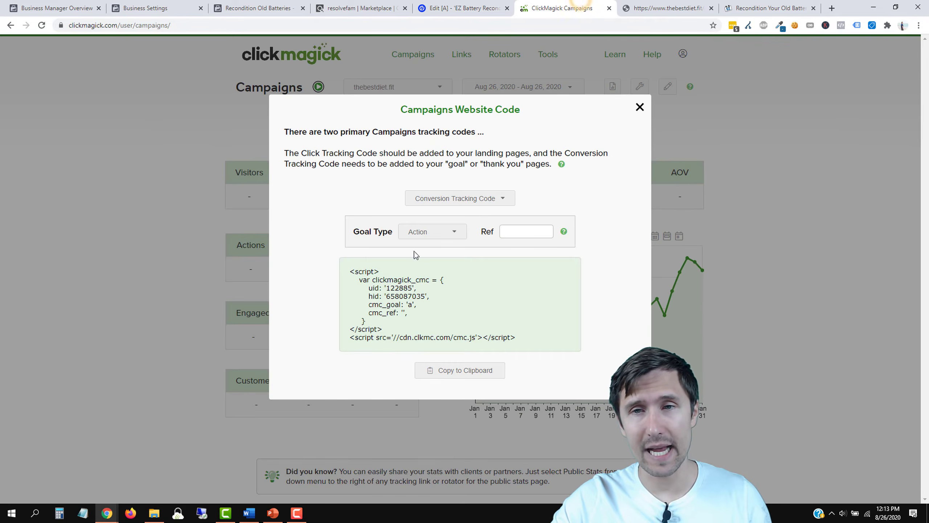
click(638, 115)
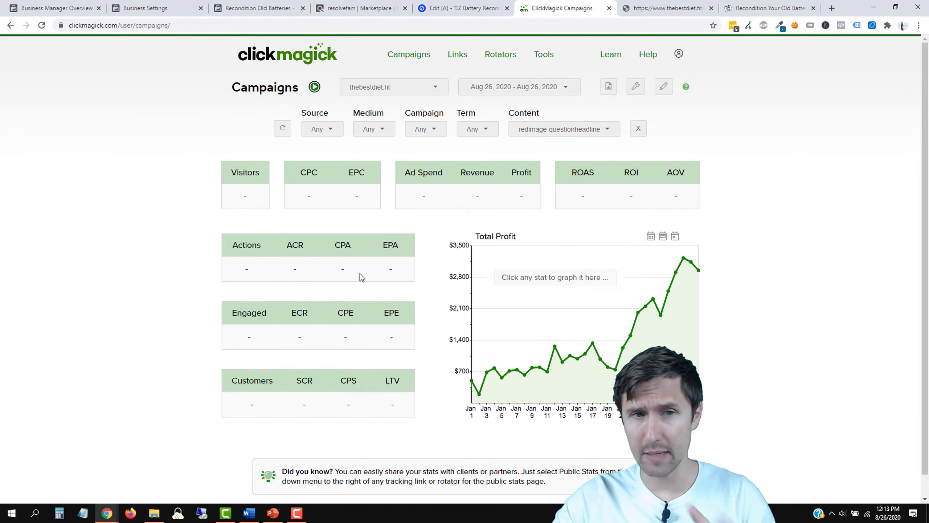
click(242, 192)
click(239, 277)
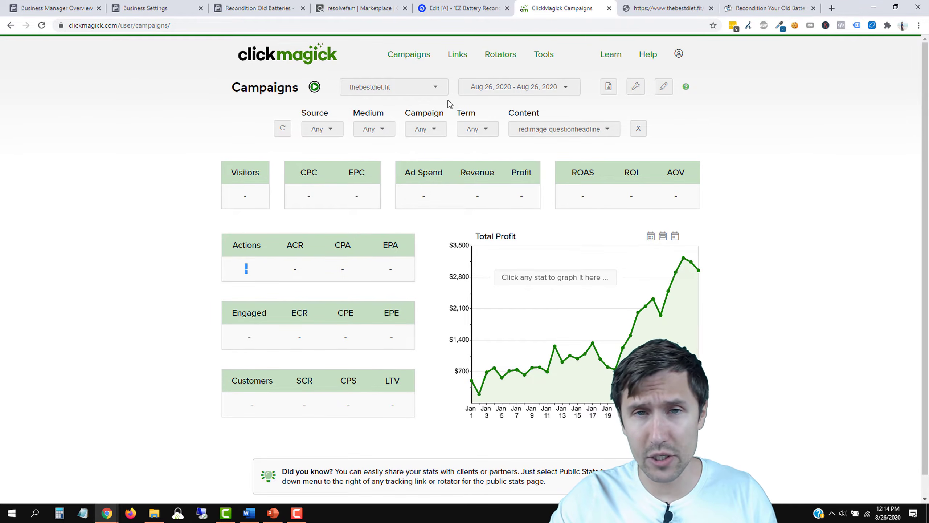
click(497, 9)
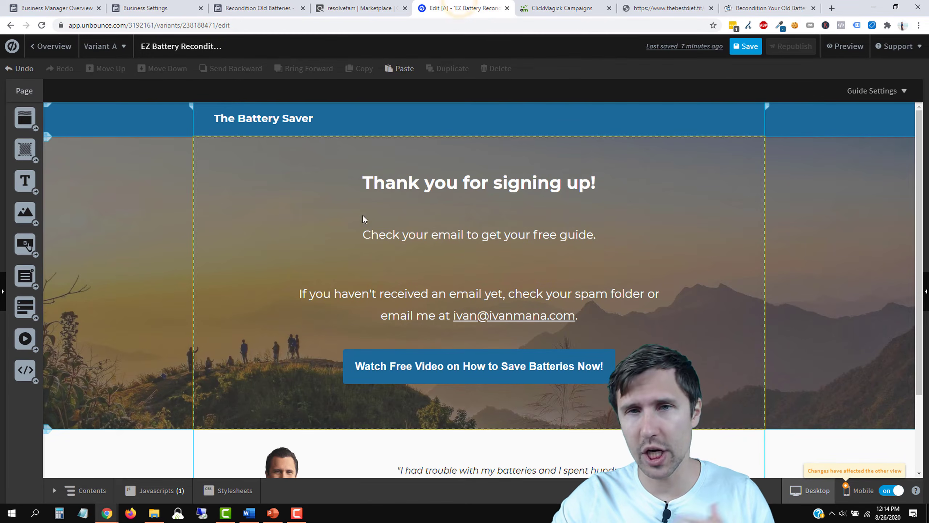
Step: Select the Watch Free Video button, focus its link URL field, and save the thank-you page
click(592, 369)
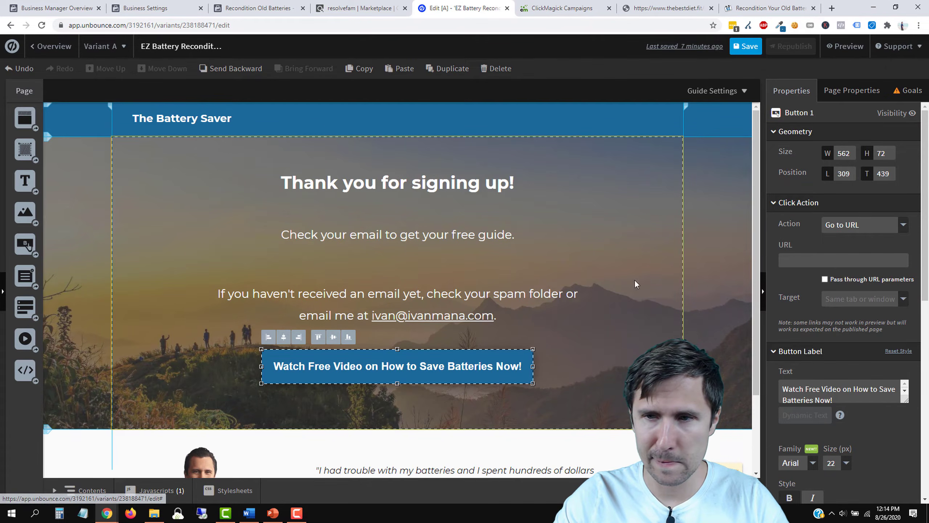
click(837, 260)
click(741, 44)
scroll(627, 309, down, 3)
scroll(627, 309, up, 3)
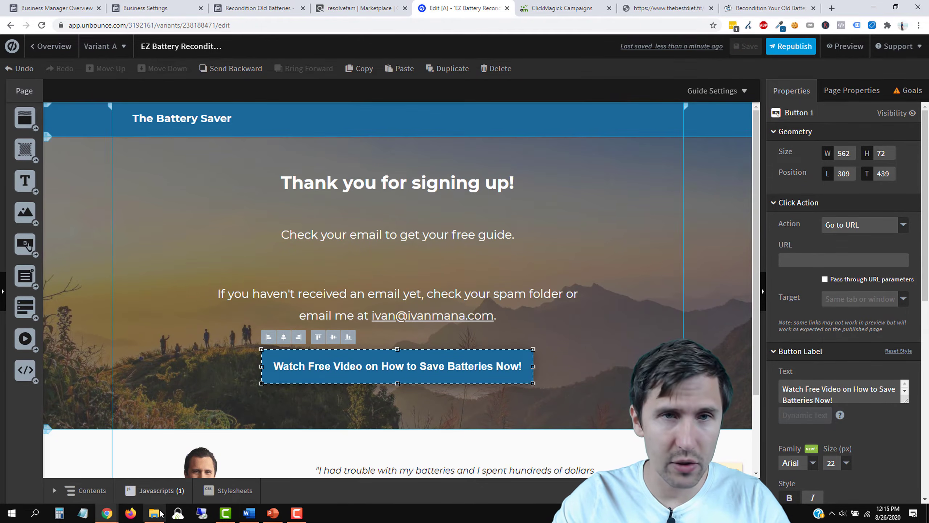
Step: Generate a ClickBank HopLink for the battery reconditioning product and paste it as the button's URL
click(368, 7)
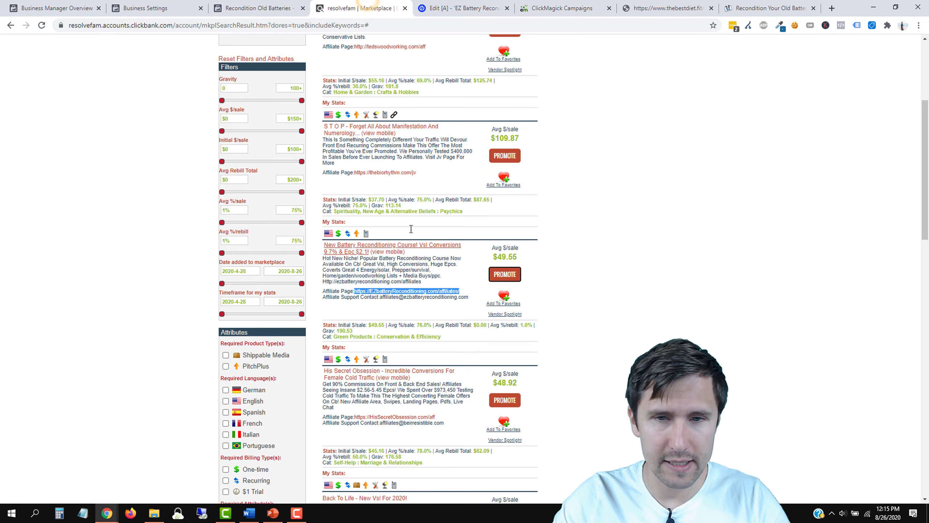
click(504, 272)
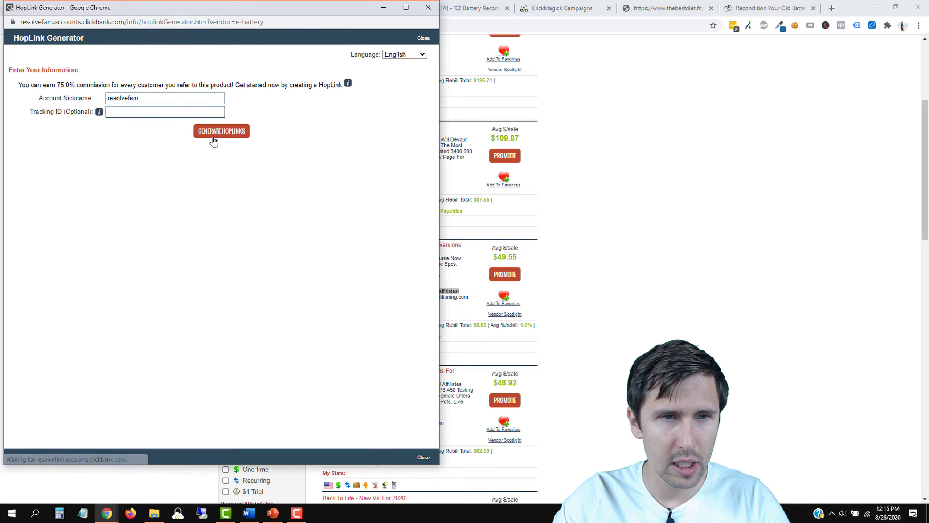
click(214, 131)
click(394, 200)
click(428, 7)
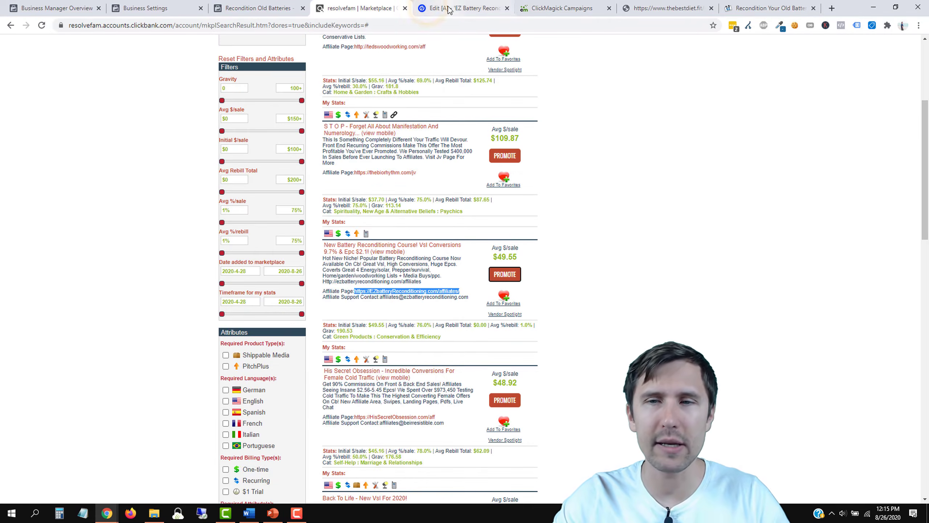
click(449, 10)
right_click(812, 260)
click(795, 335)
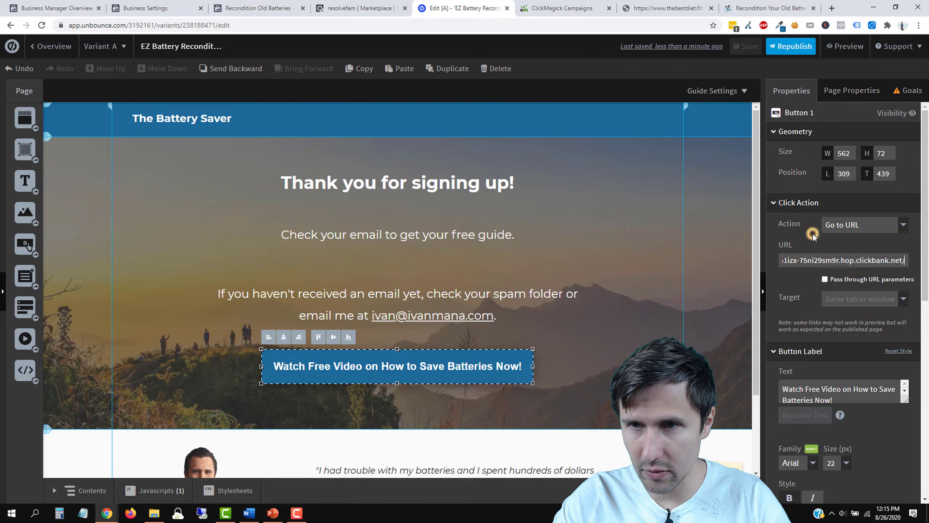
Step: Republish the thank-you page with the new HopLink
click(791, 46)
click(552, 387)
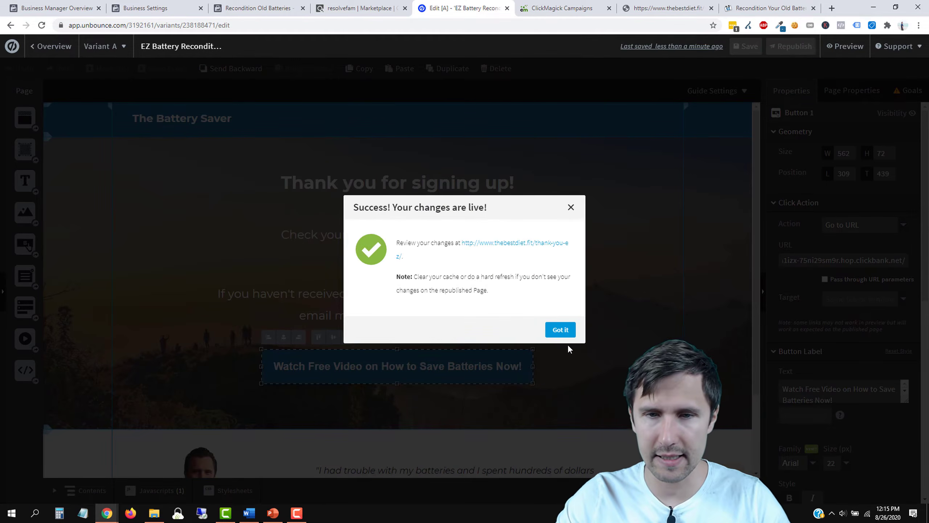
click(560, 329)
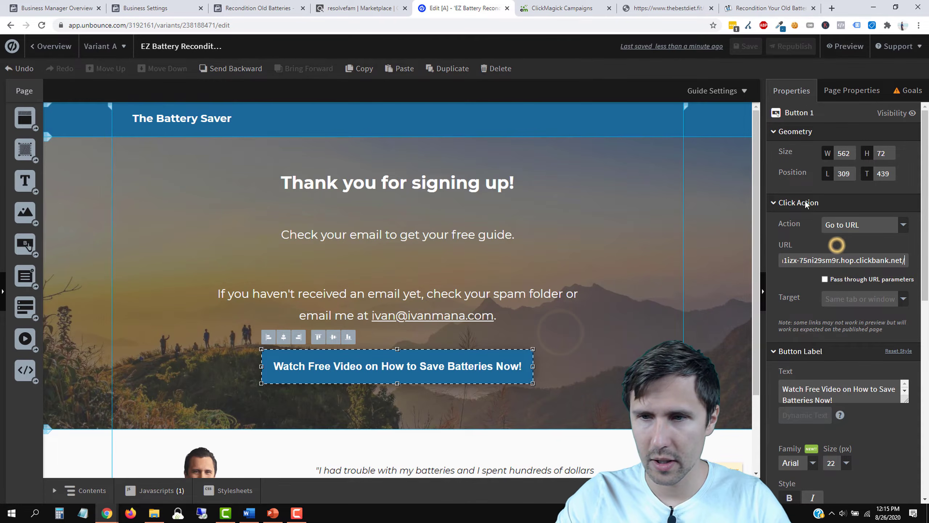
Step: Set the video button's click action to Go to URL, save, republish, and reload to verify
click(856, 225)
click(846, 240)
click(742, 46)
click(790, 47)
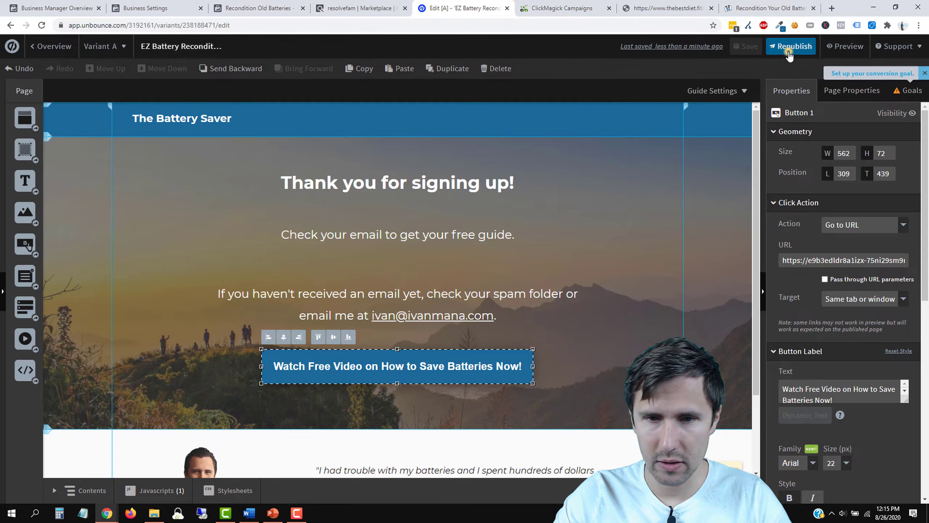
click(544, 390)
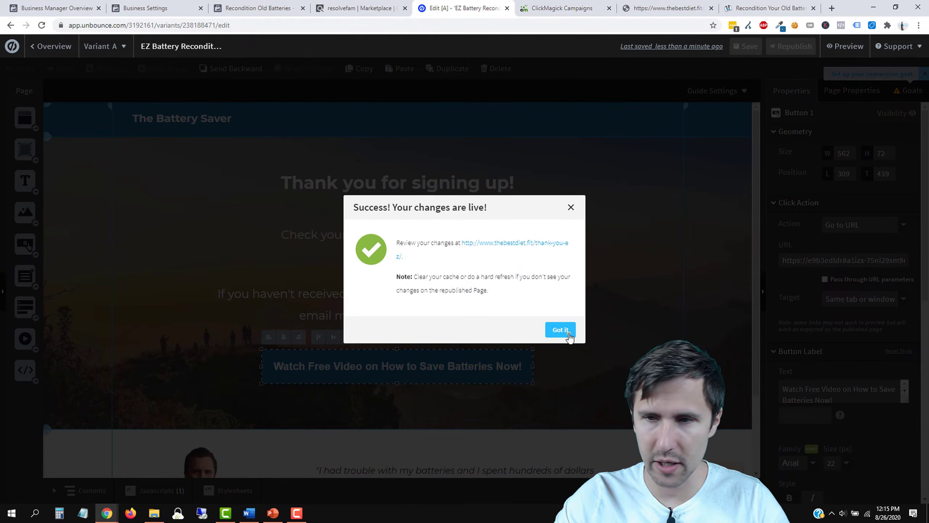
click(567, 334)
click(41, 25)
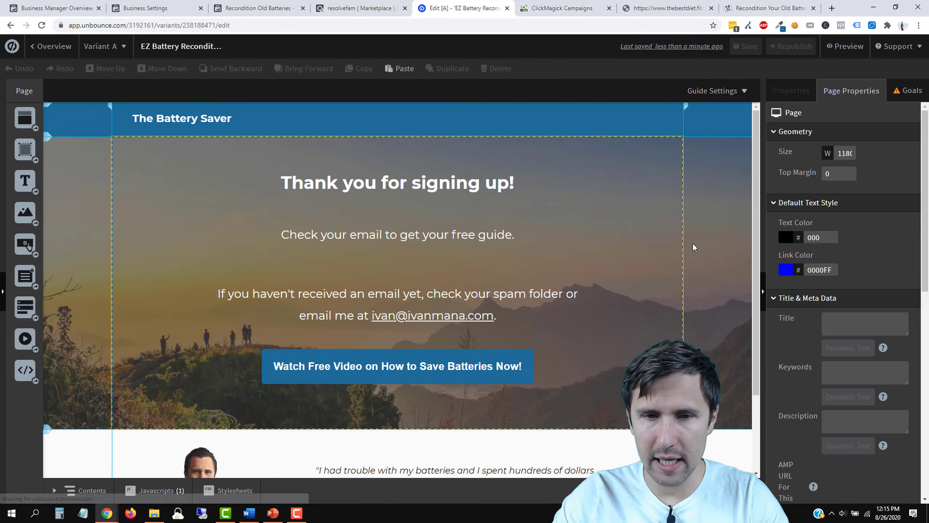
click(451, 365)
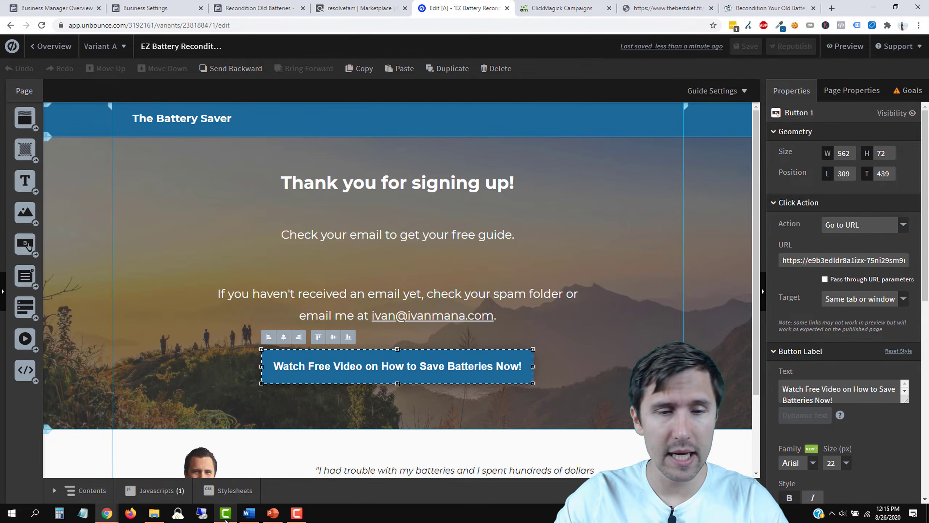
Step: Add a ✔ check mark after 'Set up tracking' on the PowerPoint 'Our Steps' slide
mouse_move(163, 514)
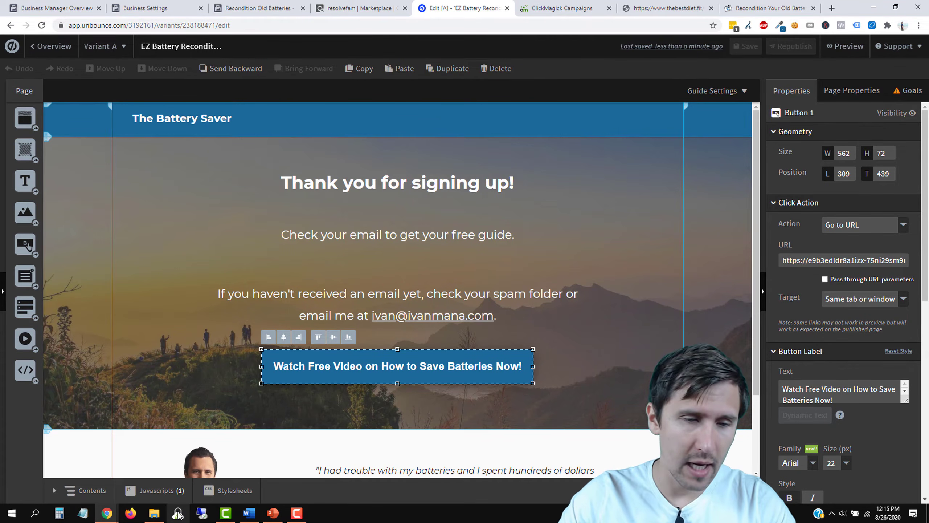
click(272, 513)
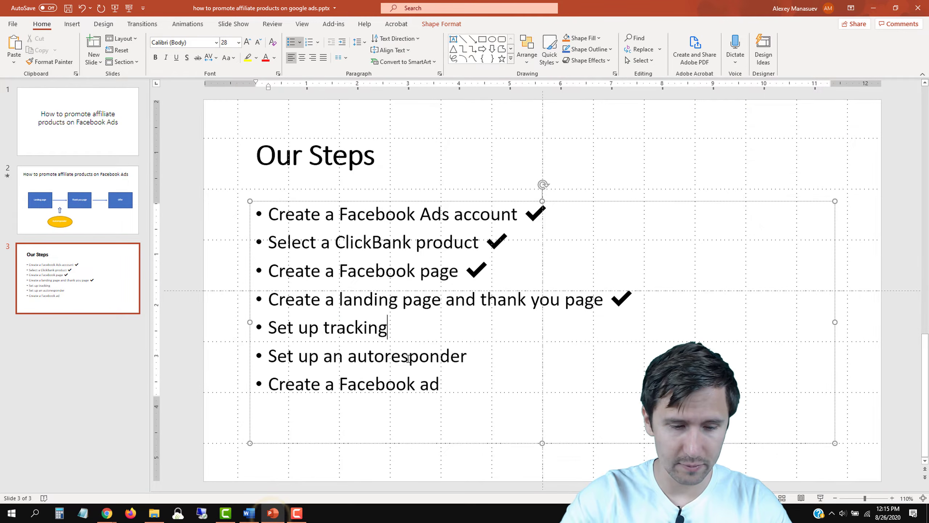
key(super+period)
key(Return)
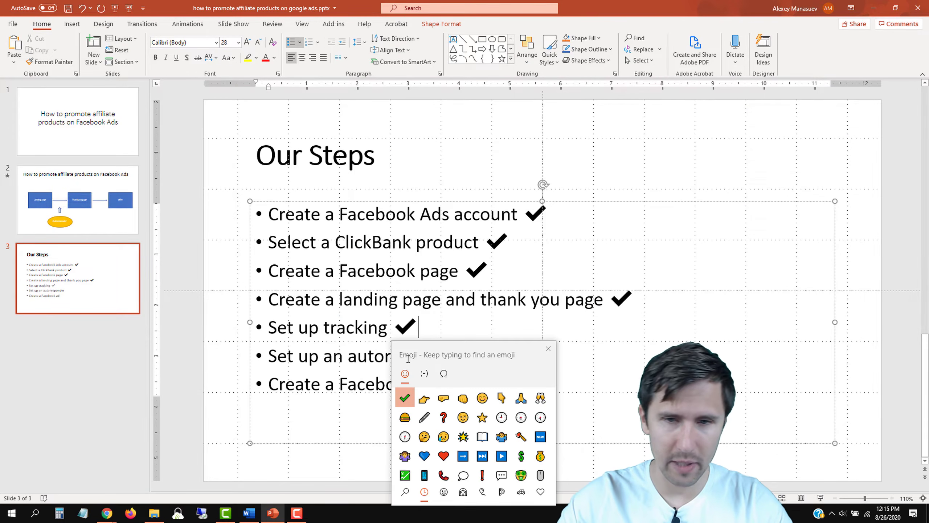
click(549, 348)
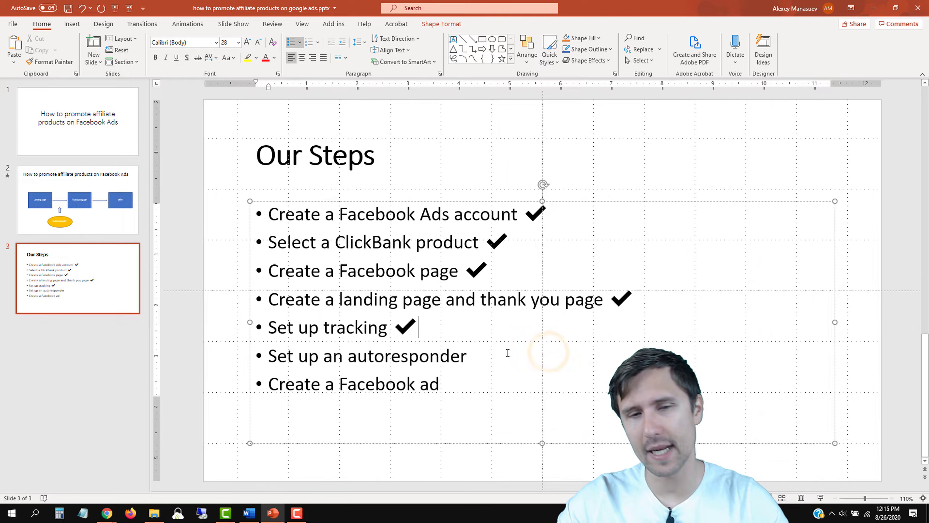
Step: Select the GetResponse link in the Word resources document, then go to the thebestdiet.fit tab in Chrome
click(249, 513)
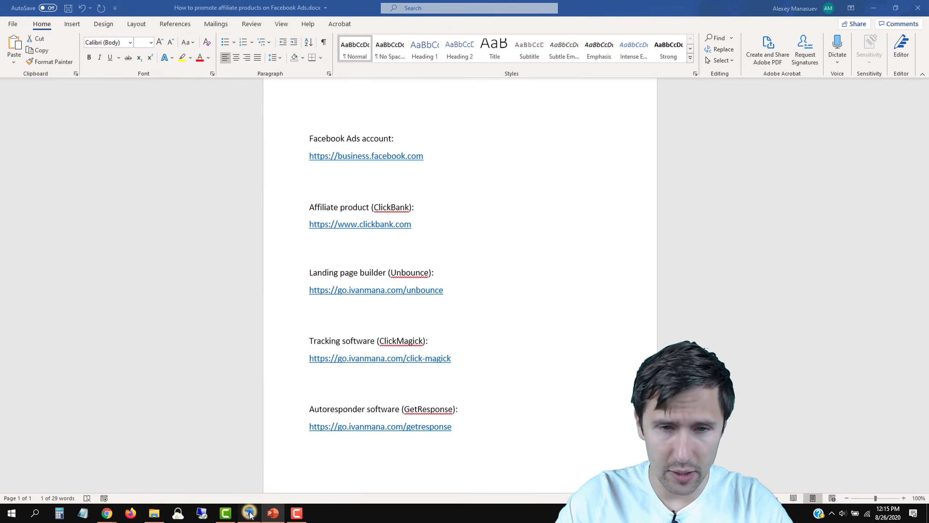
triple_click(454, 427)
key(ctrl+c)
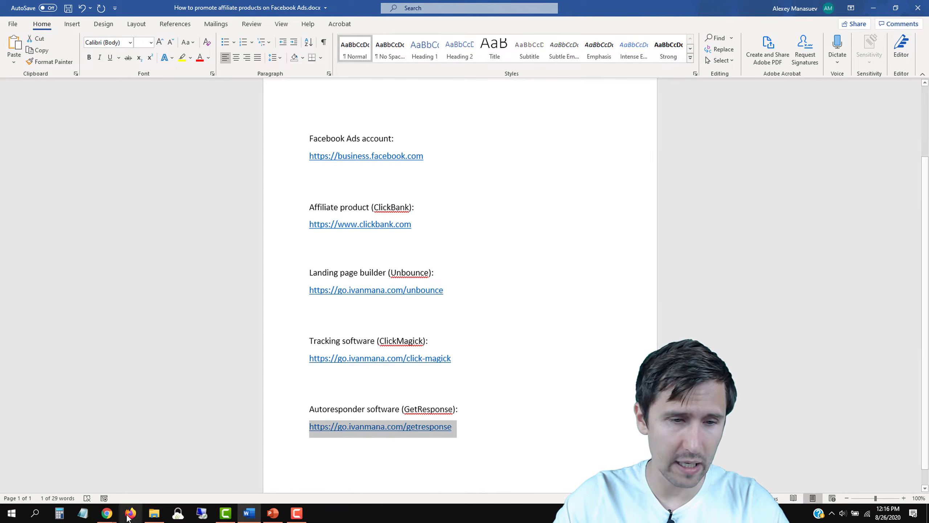
mouse_move(106, 513)
click(156, 478)
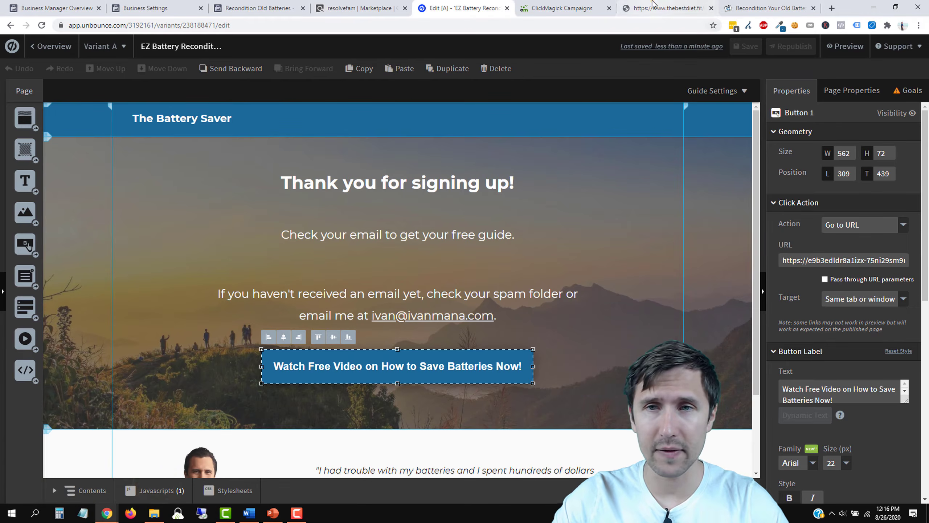
click(664, 8)
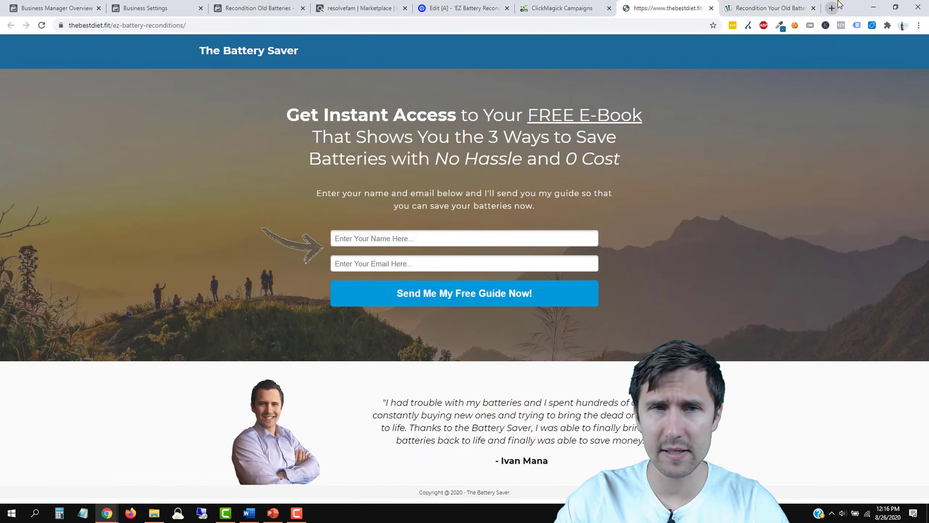
Step: Open the copied GetResponse link in a new tab and log in, passing the reCAPTCHA check
key(ctrl+t)
key(ctrl+v)
key(Return)
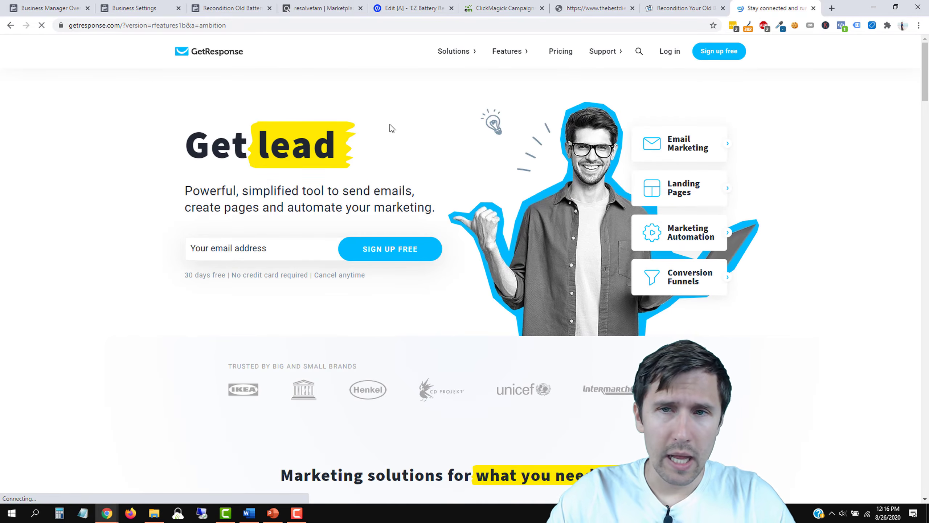
click(669, 52)
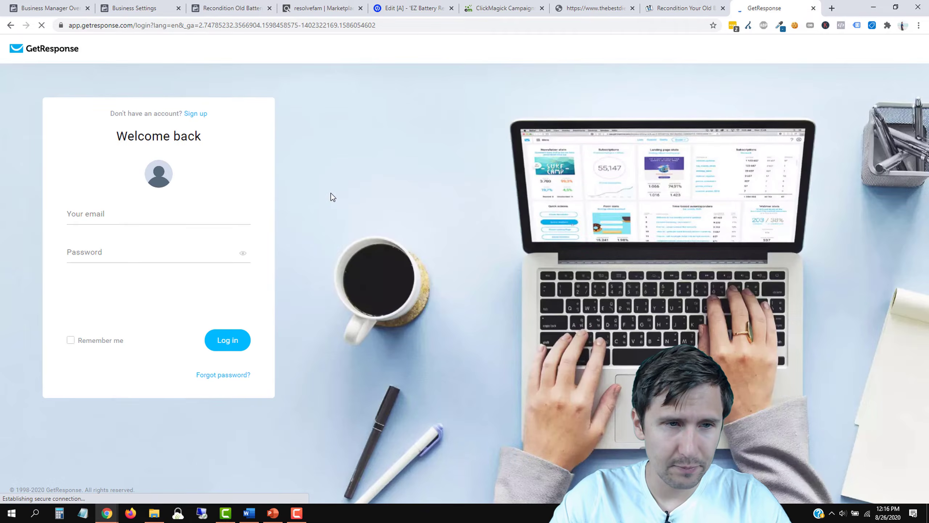
click(95, 296)
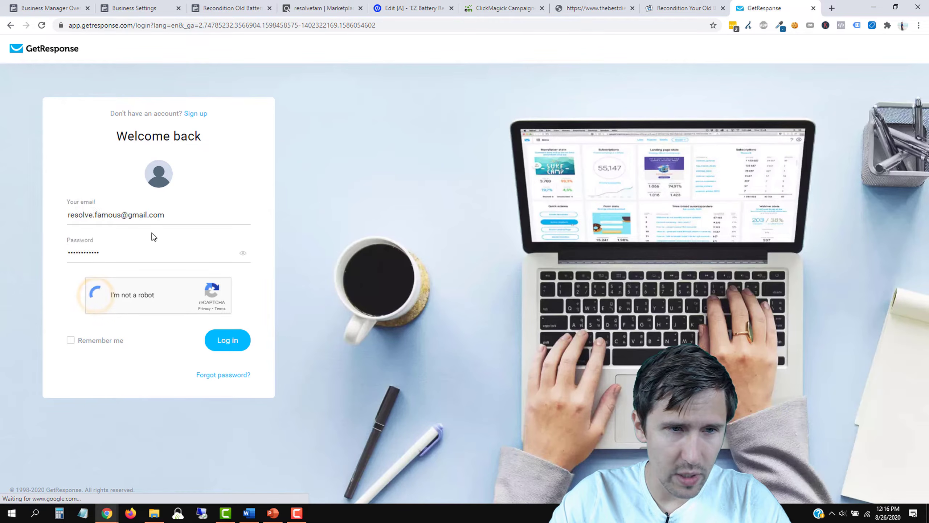
click(220, 341)
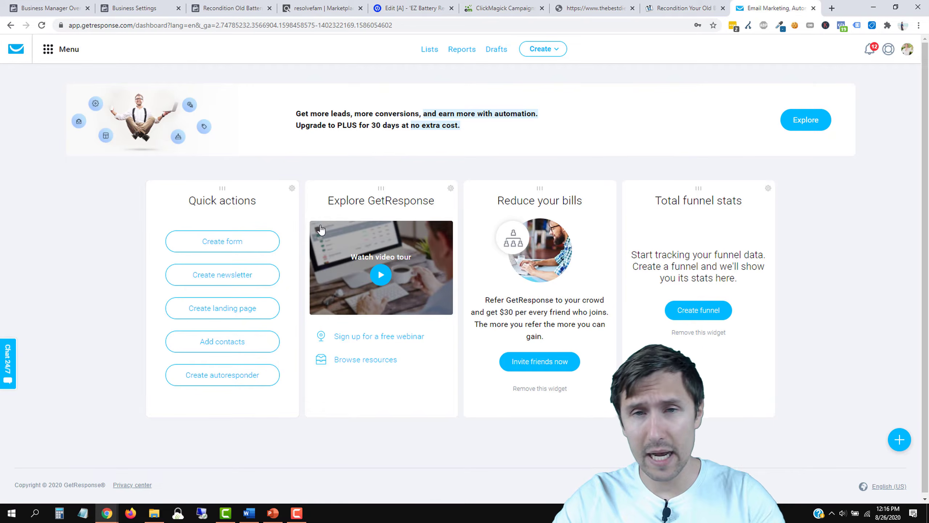
Step: From the Lists page, create a new contact list named battery_saver
click(431, 53)
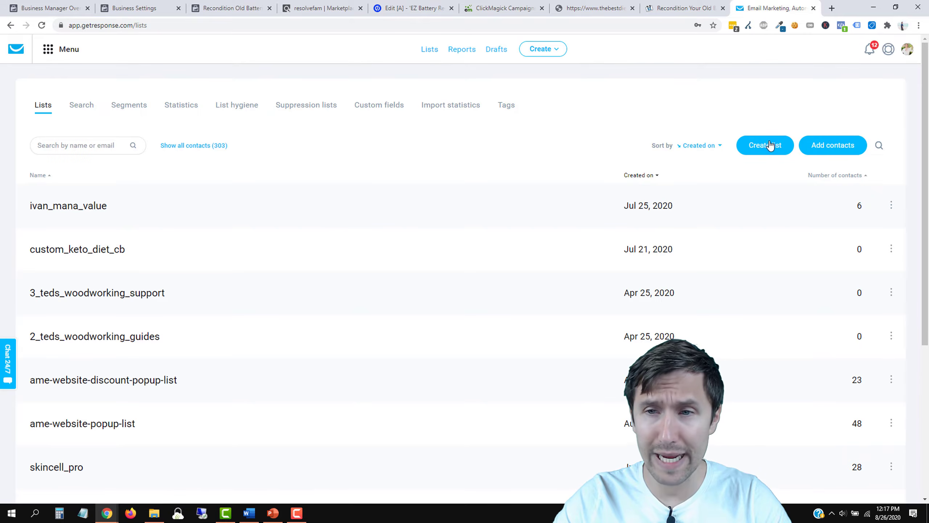
click(766, 144)
click(379, 162)
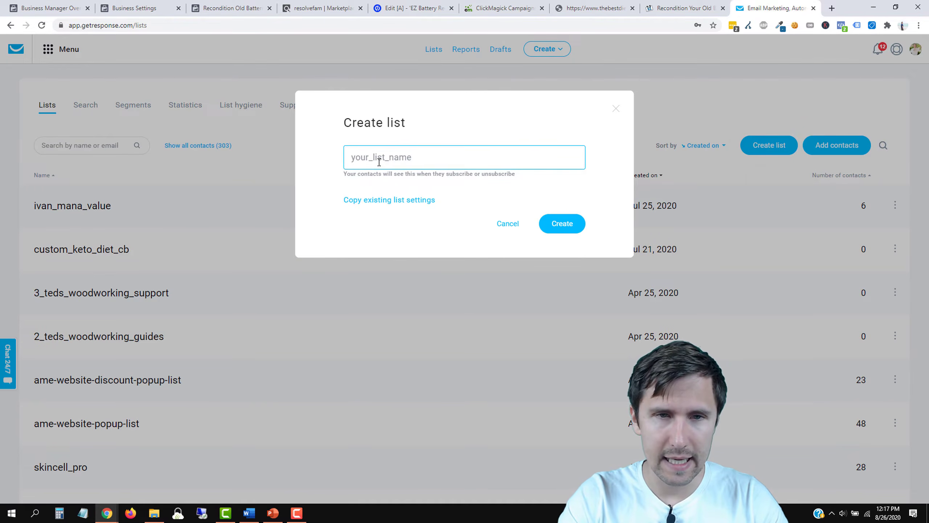
text(battery_saver)
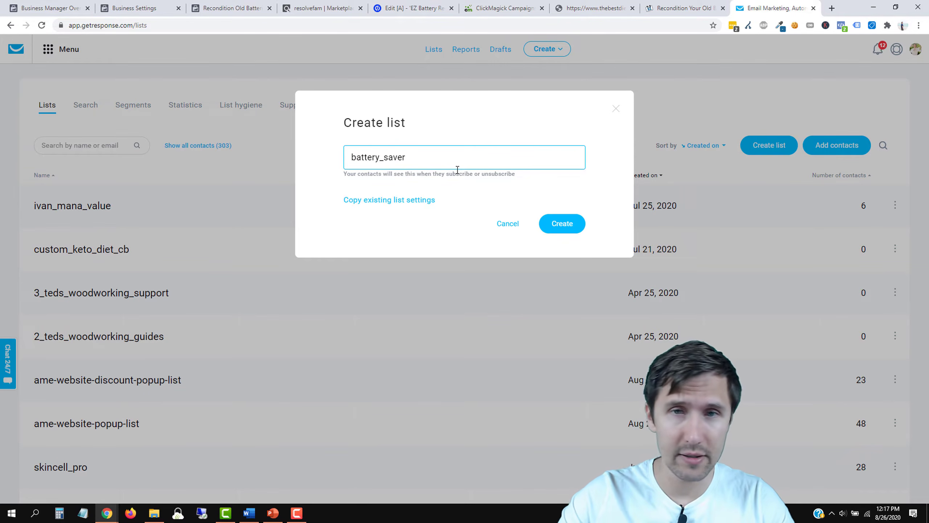
click(572, 226)
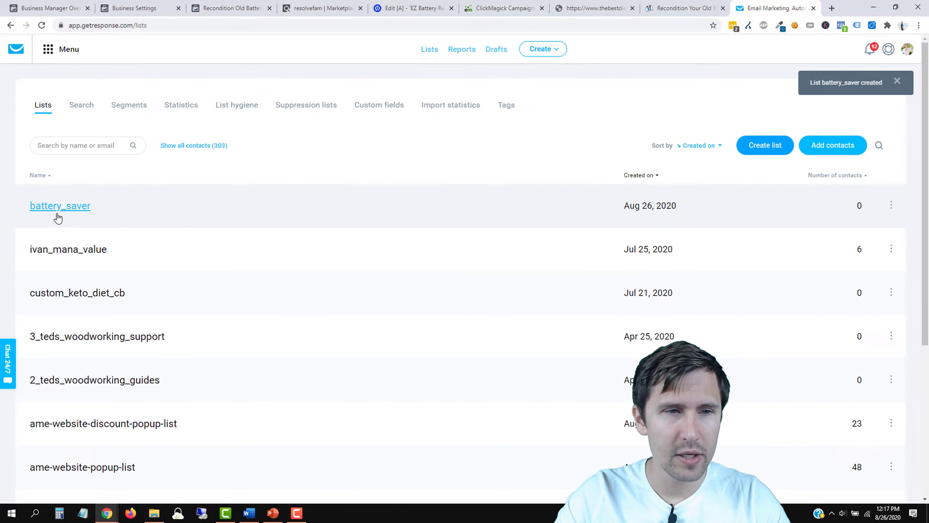
Step: Open the battery_saver list, then go to Autoresponders from the Menu
click(75, 212)
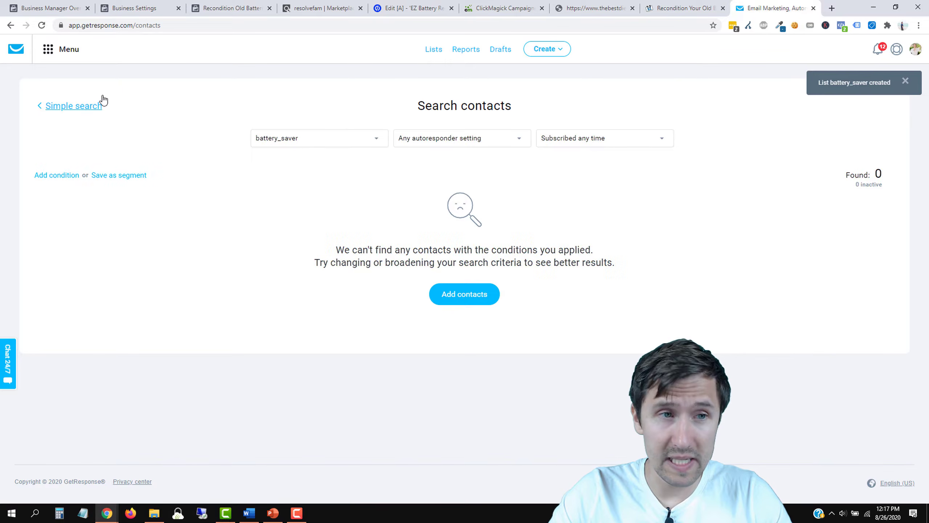
click(62, 54)
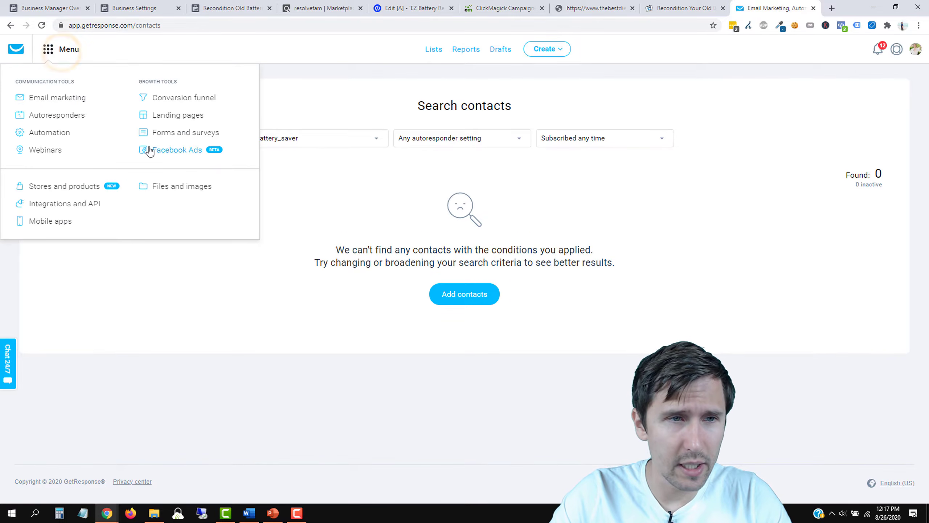
click(48, 116)
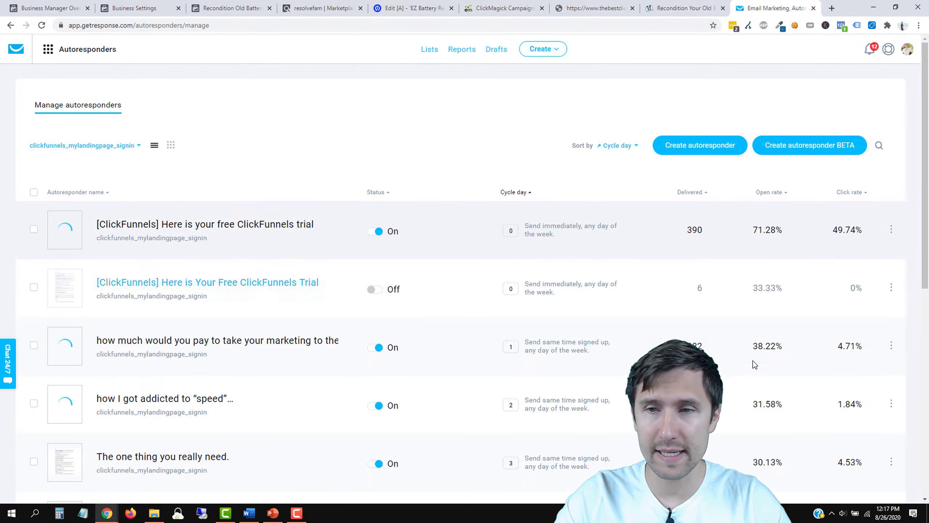
Step: Create an autoresponder named 'Battery Saver - 0' on day 0 for the battery_saver list
click(669, 146)
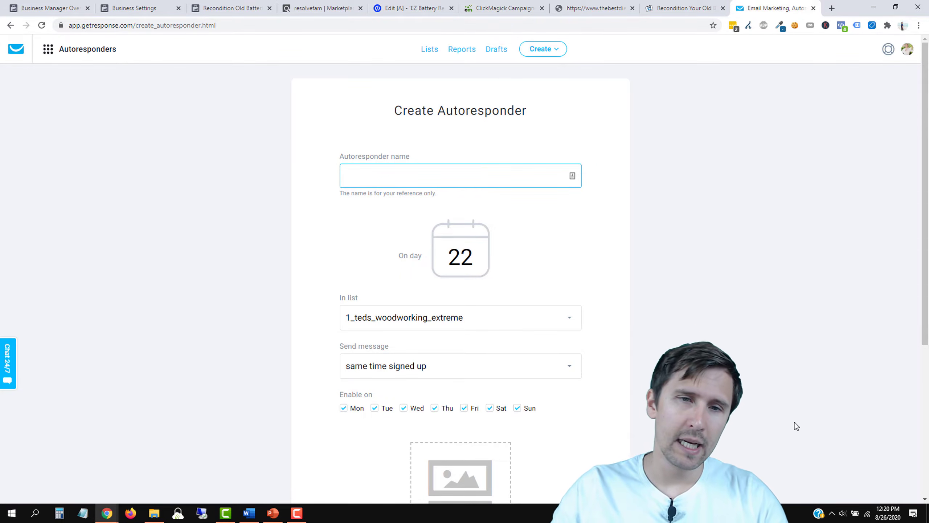
click(391, 176)
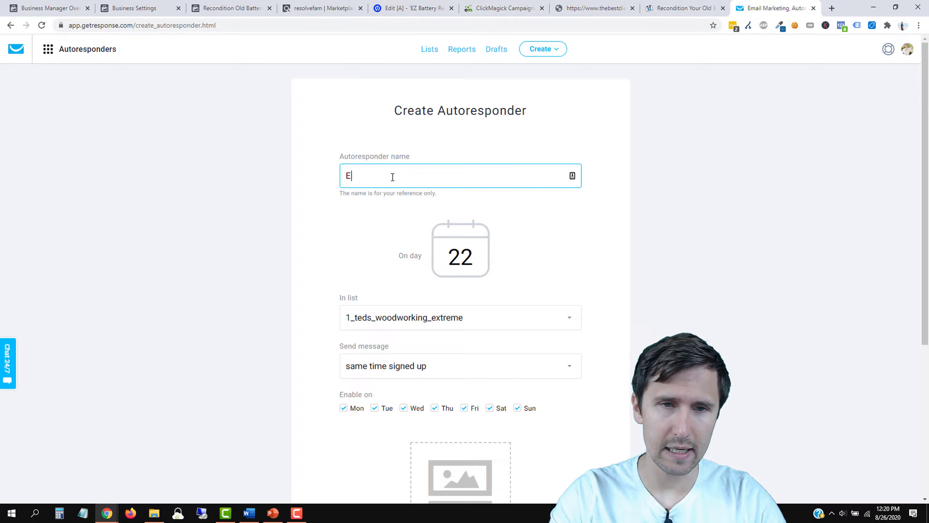
text(Battery Saver - 0)
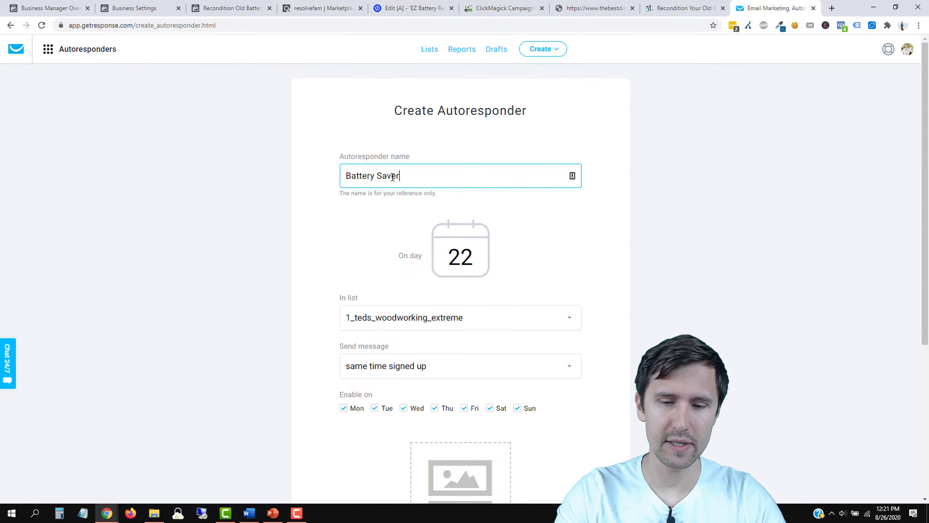
double_click(470, 257)
text(0)
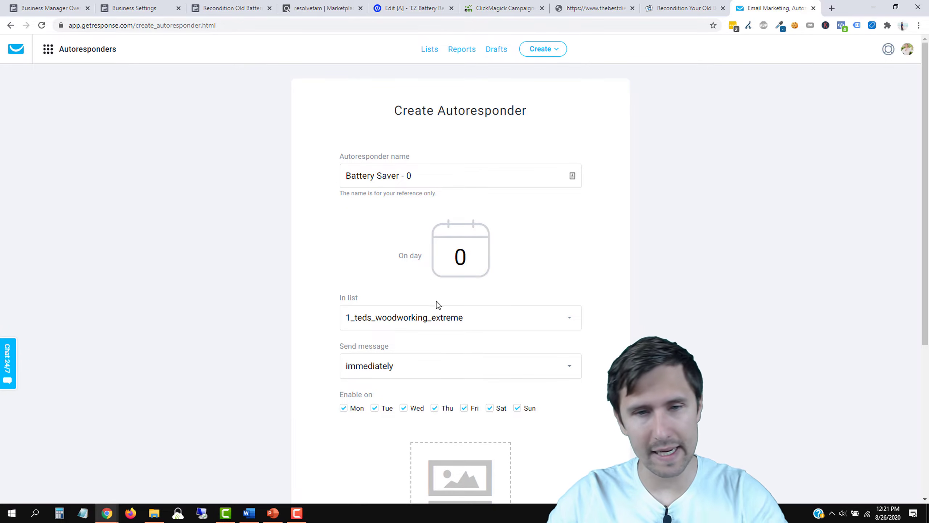
click(407, 315)
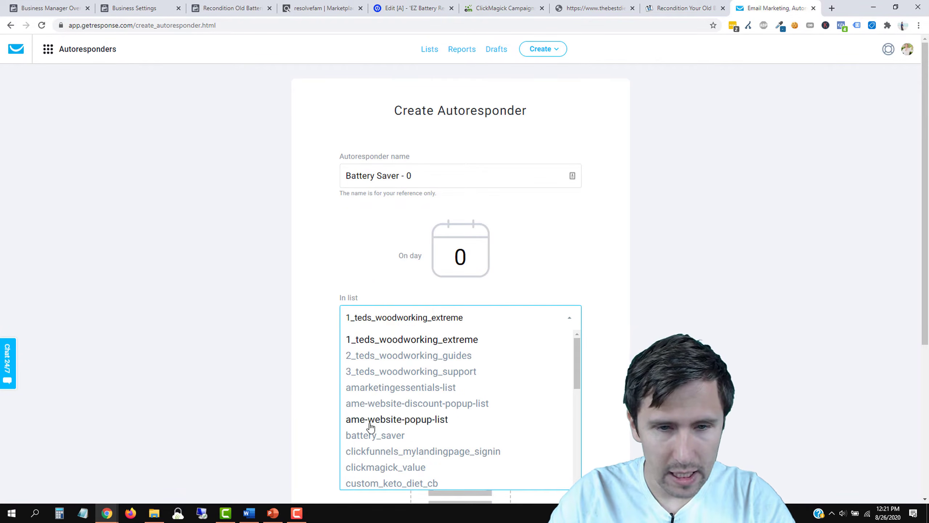
click(366, 435)
Step: Start a new email for the Battery Saver - 0 autoresponder
scroll(312, 355, down, 3)
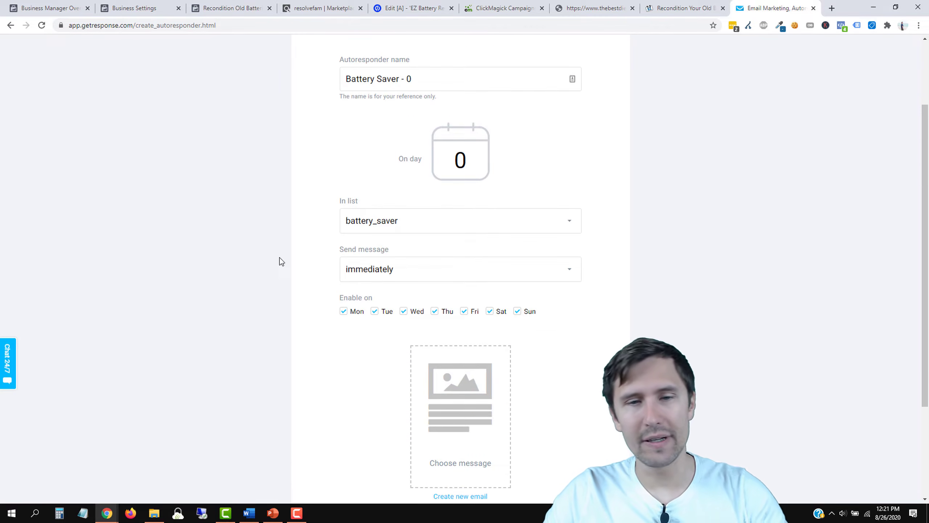
scroll(224, 286, down, 4)
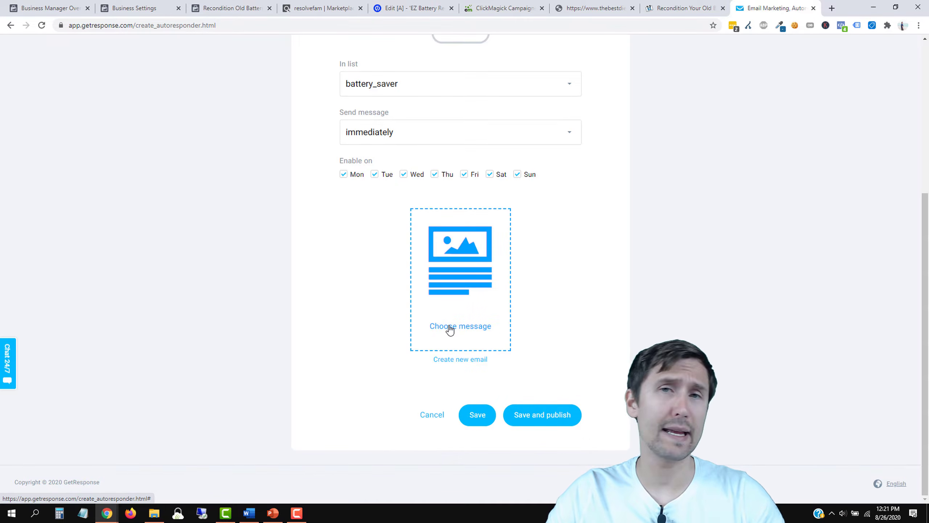
click(451, 361)
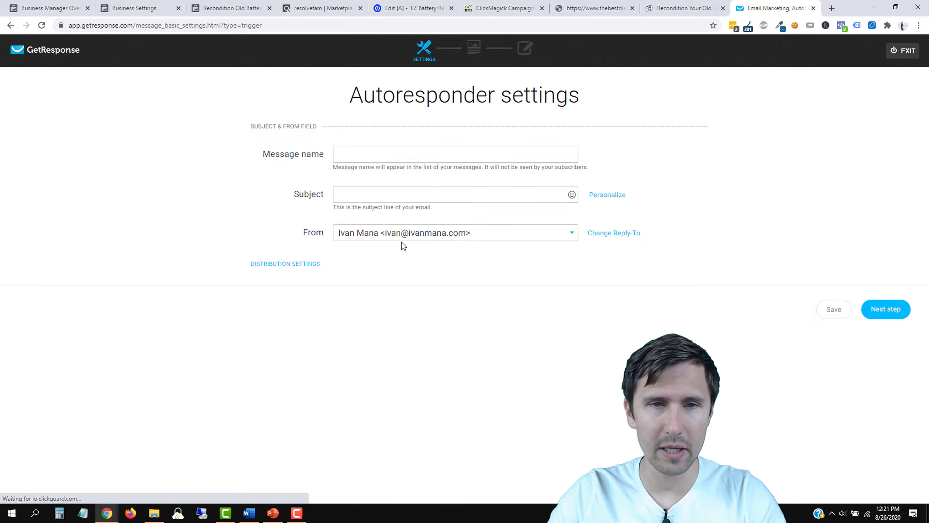
Step: Set the message name to 'Thanks for signing up! Here's your FREE guide!'
click(348, 156)
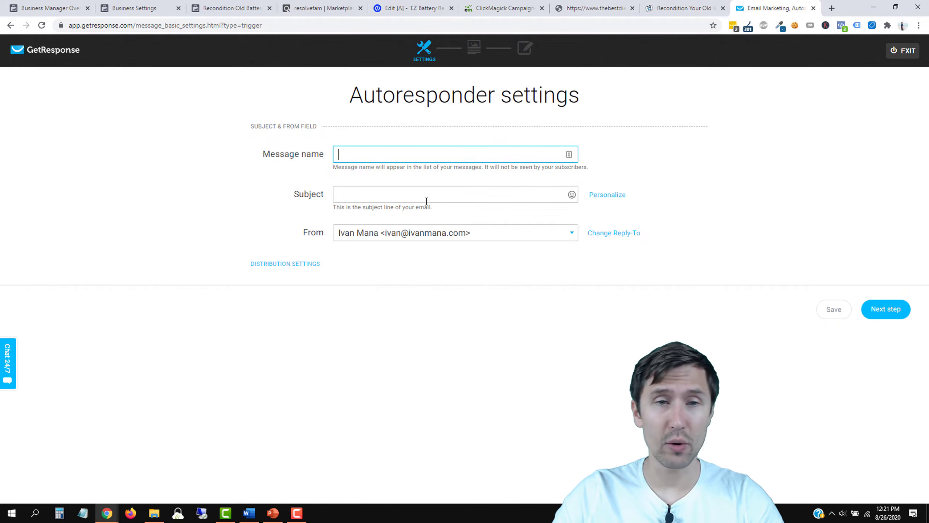
click(370, 191)
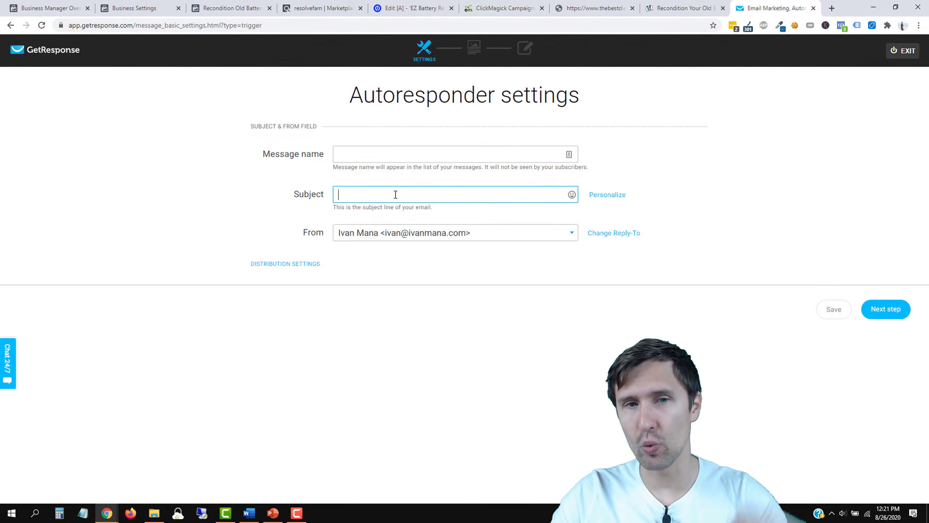
click(364, 150)
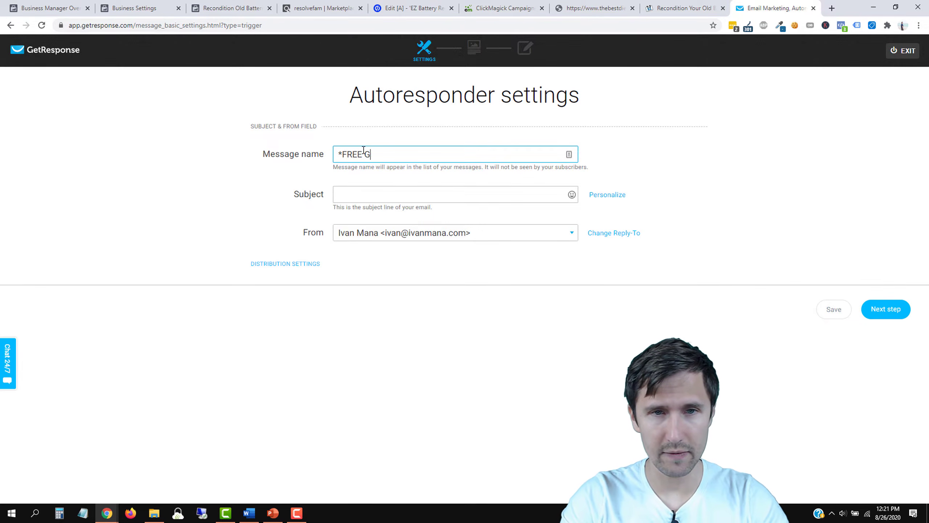
text(uide)
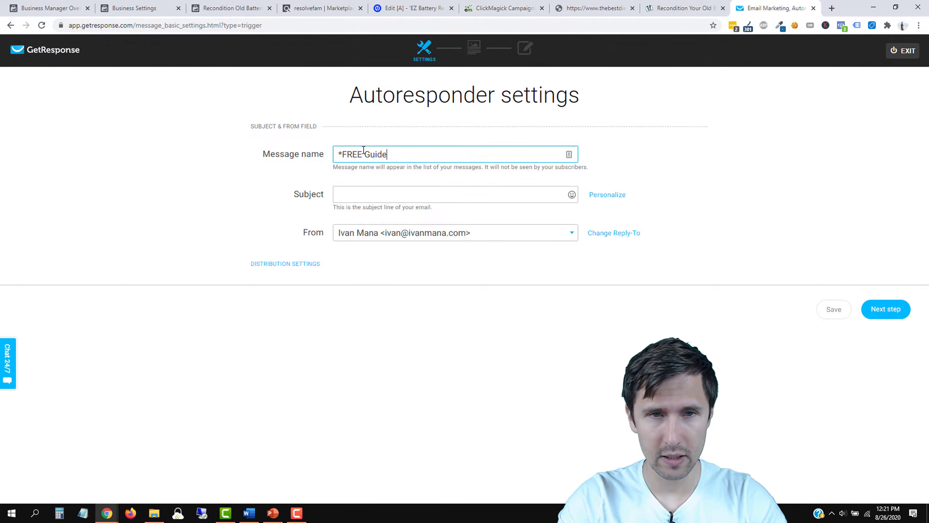
key(BackSpace)
key(BackSpace)
key(BackSpace)
key(BackSpace)
key(BackSpace)
key(BackSpace)
key(BackSpace)
key(BackSpace)
key(BackSpace)
text(Thanks for signing up! h)
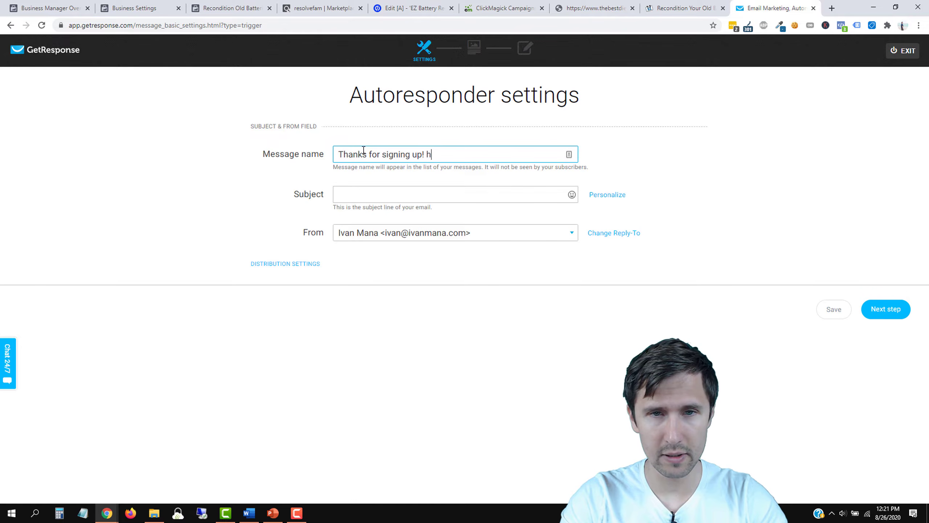
text( guide!)
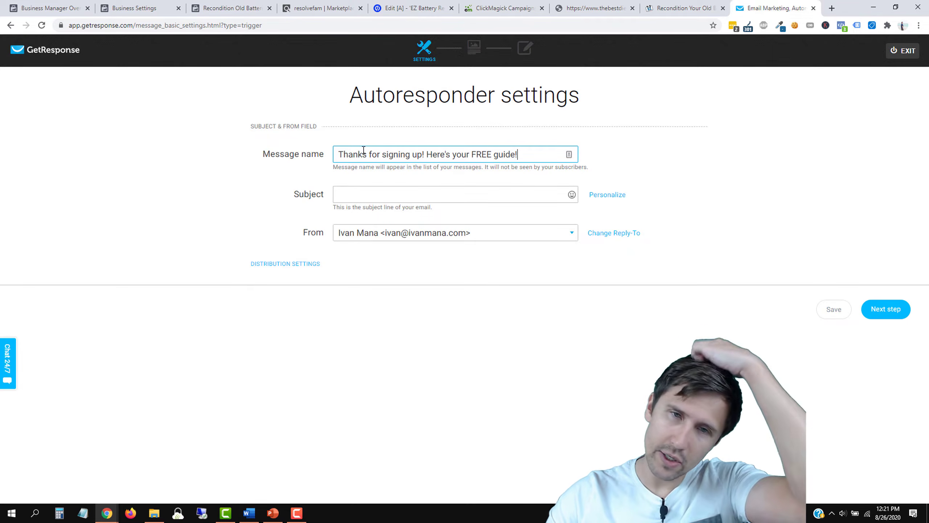
triple_click(414, 155)
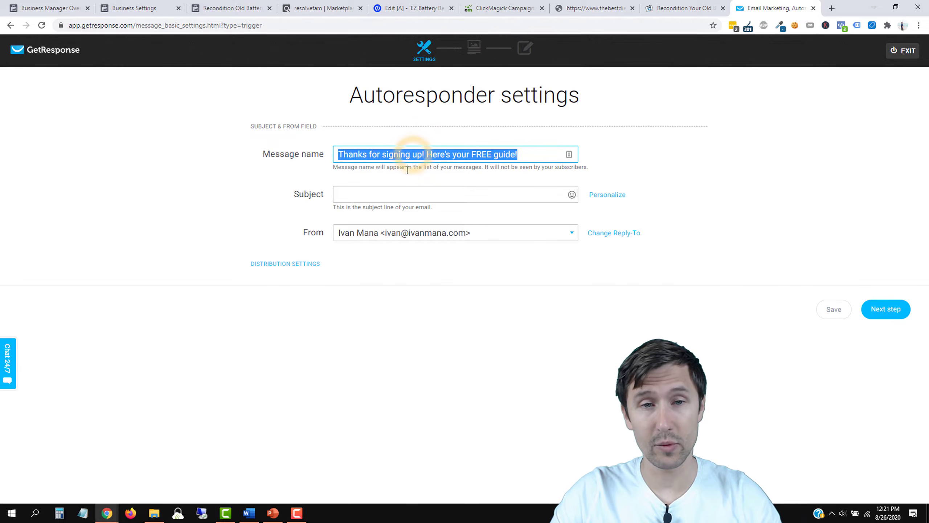
Step: Use the same text as the subject, add a grinning emoji, and continue to templates
click(382, 194)
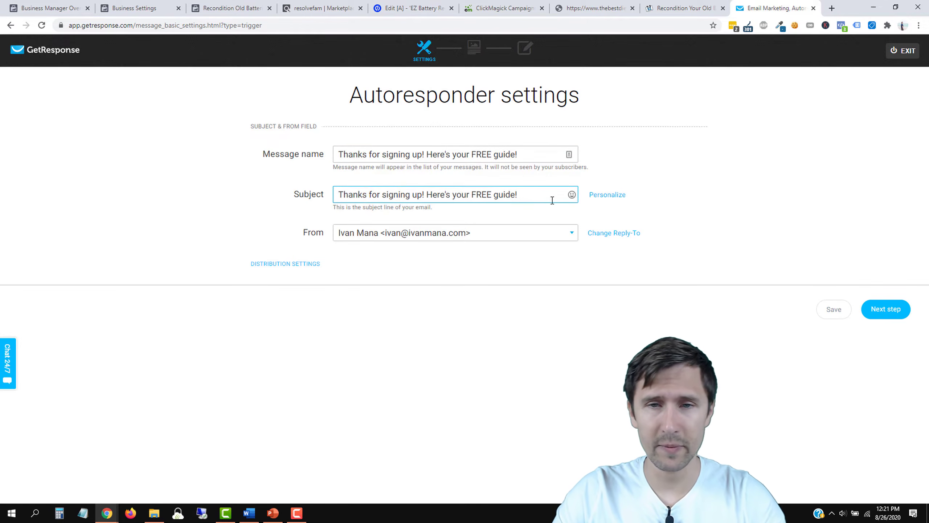
click(572, 195)
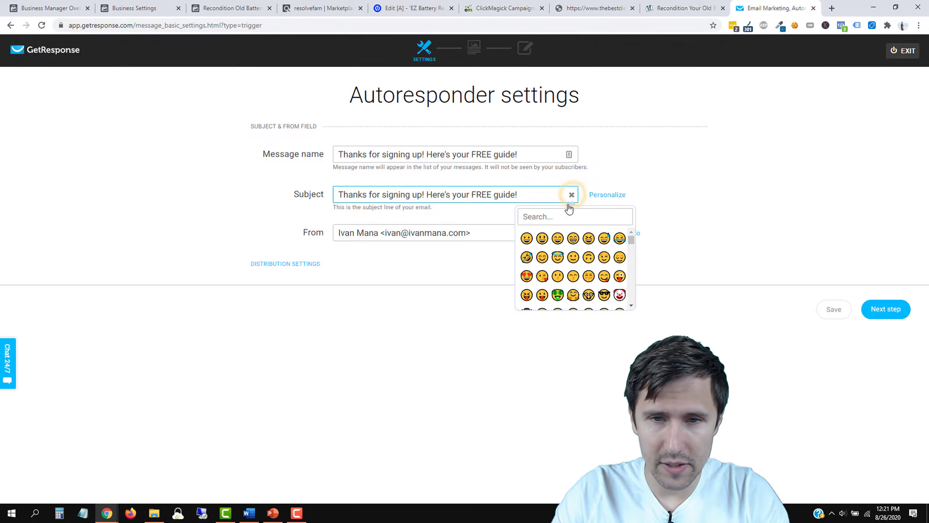
click(526, 238)
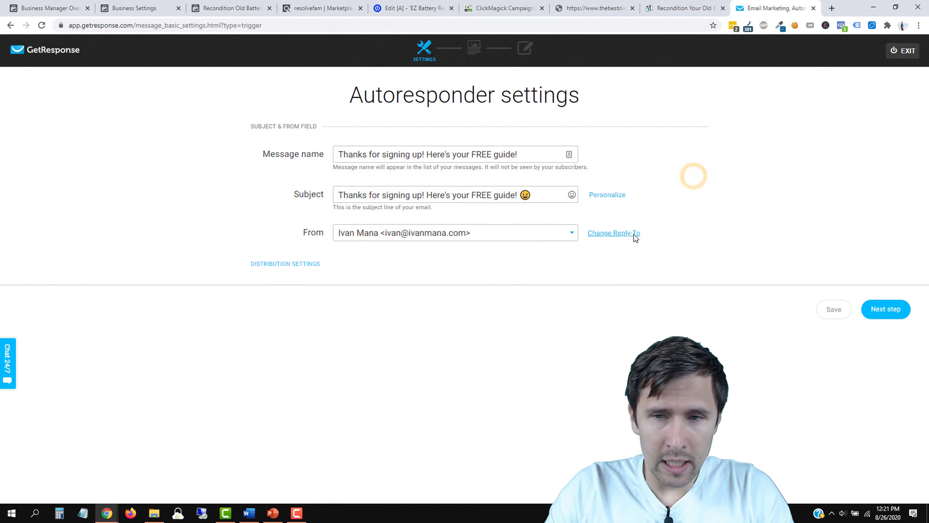
click(878, 311)
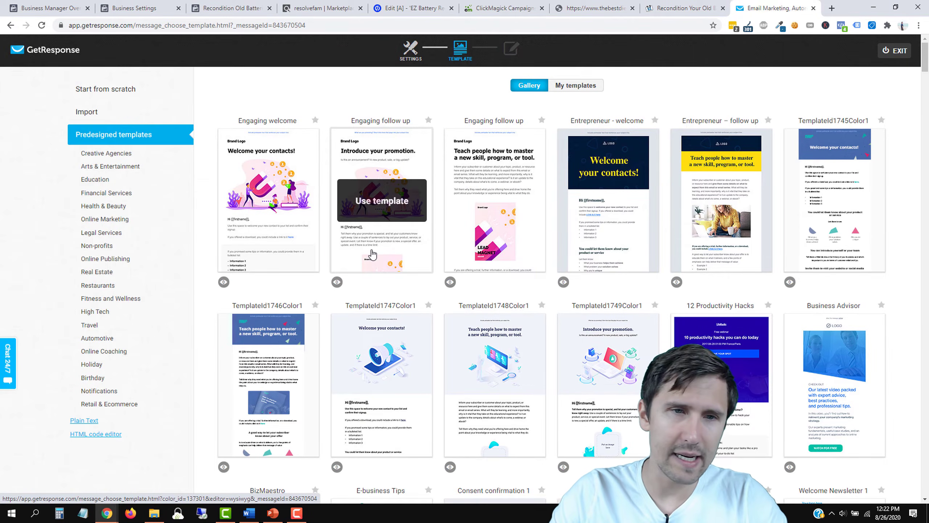
Step: Start from scratch and open the Blank template in the email editor
click(119, 89)
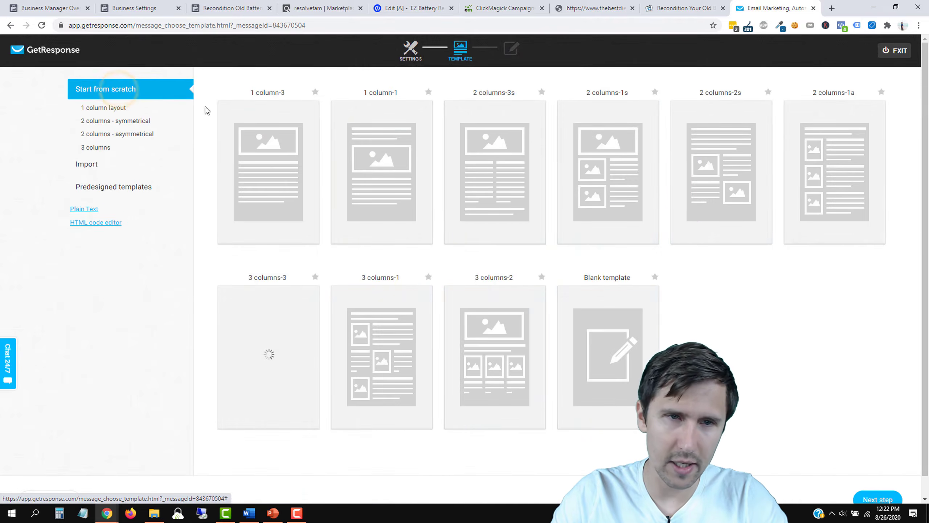
click(601, 357)
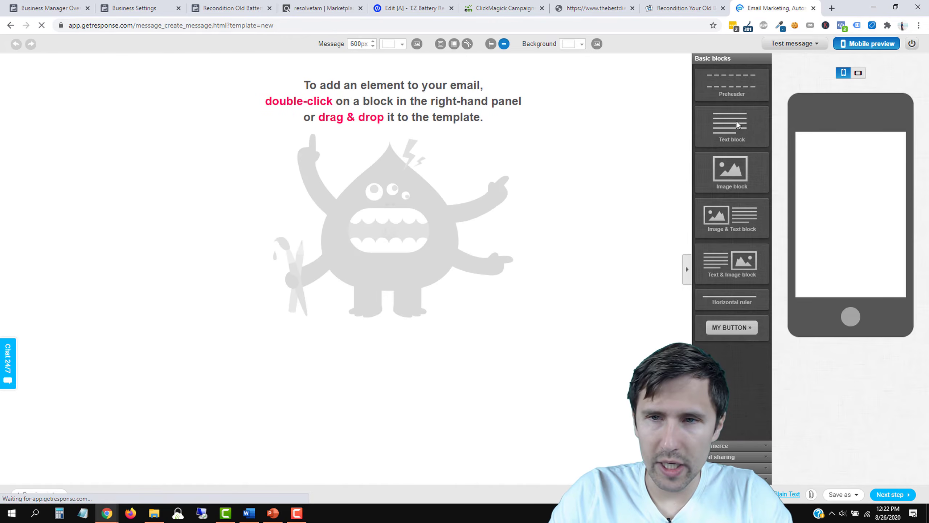
Step: Add a text block and replace its placeholder with the [[firstname]] greeting
drag(736, 131, 373, 99)
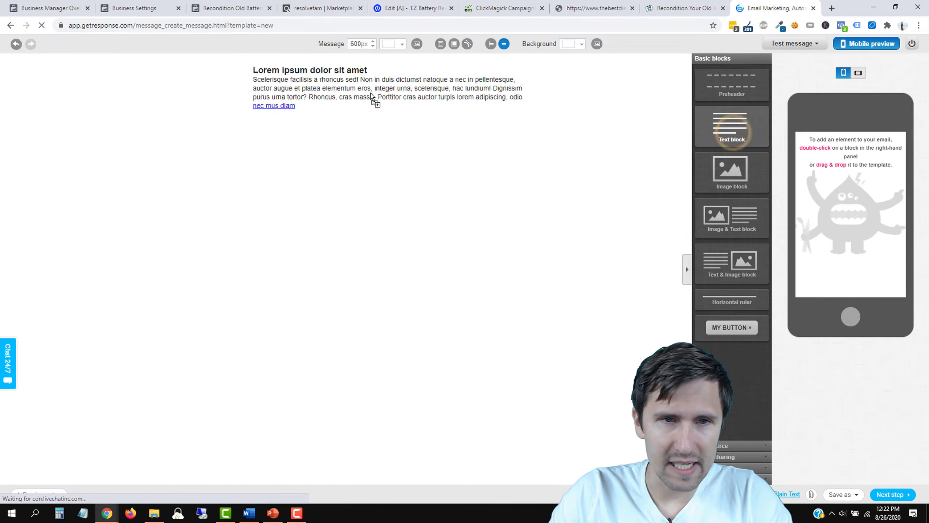
click(330, 98)
drag(295, 106, 253, 69)
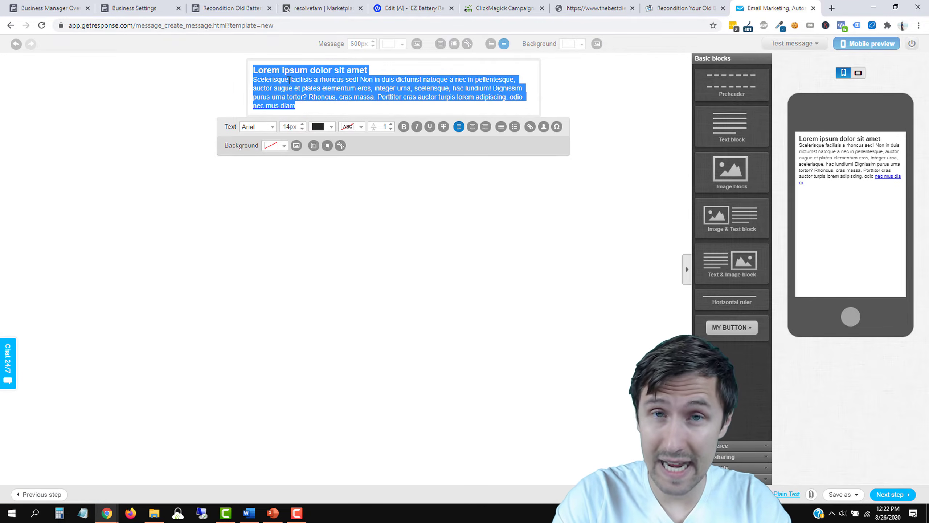
click(395, 4)
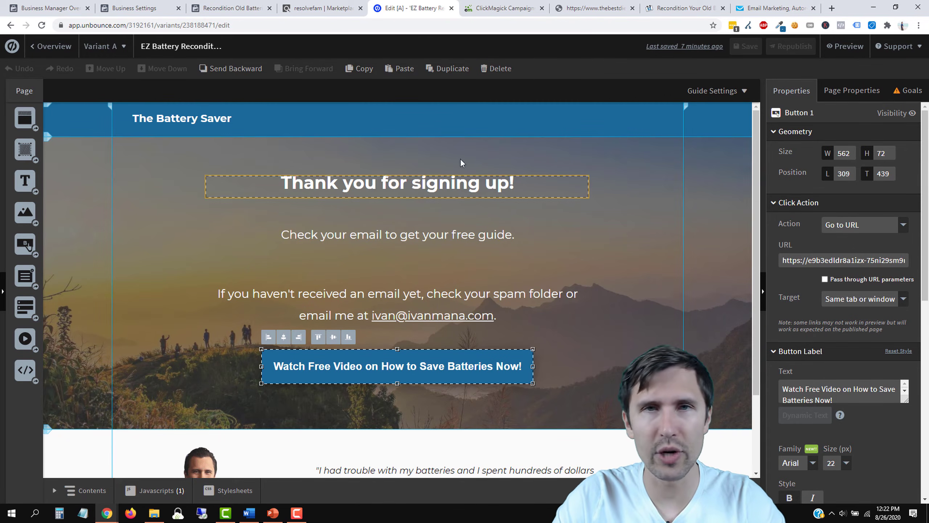
click(776, 7)
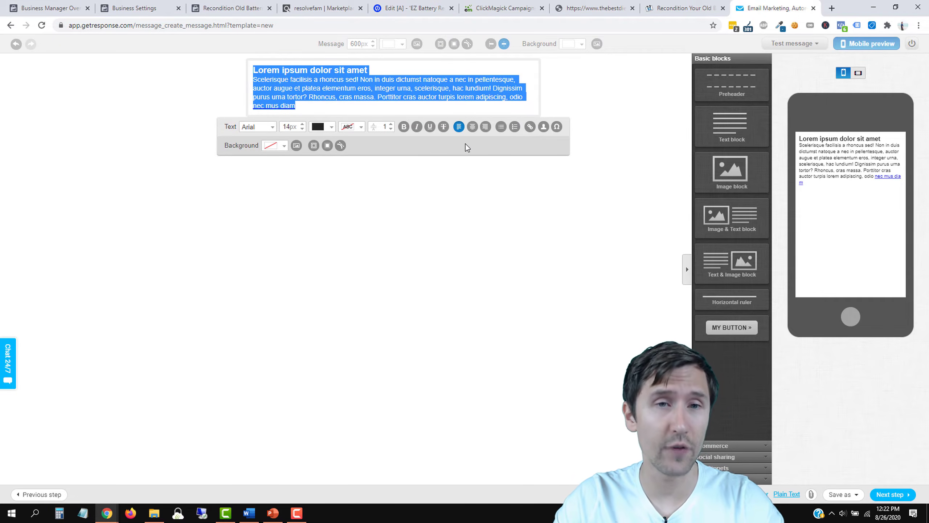
text(Hey [[firstname)
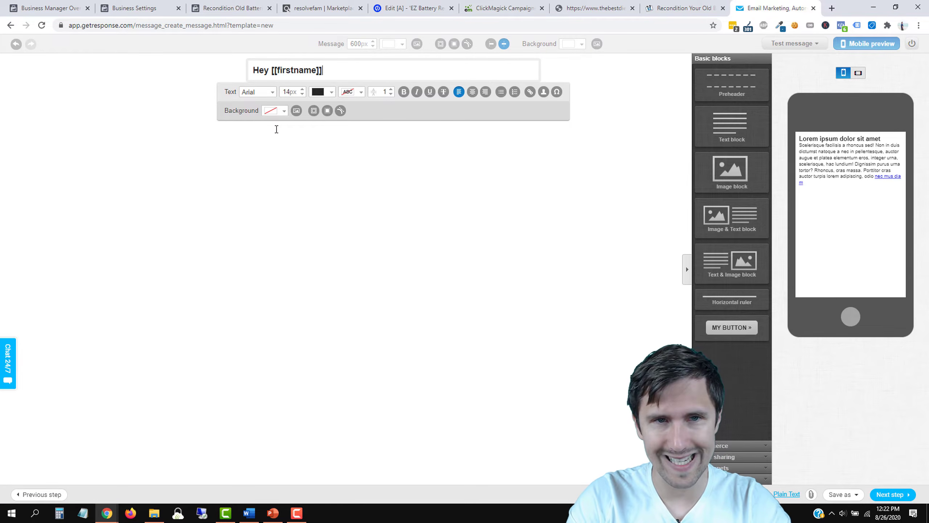
key(Return)
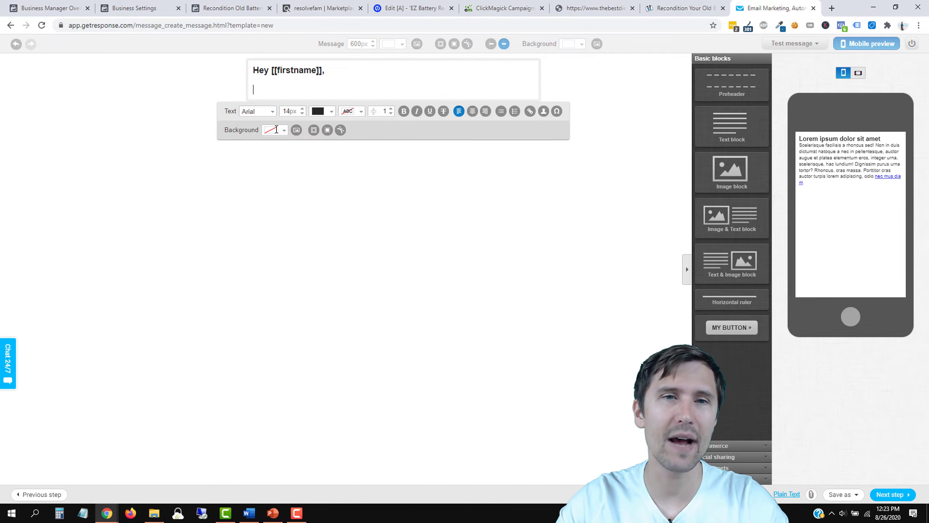
Step: Make the greeting non-bold at 16px with one blank line after it
triple_click(291, 69)
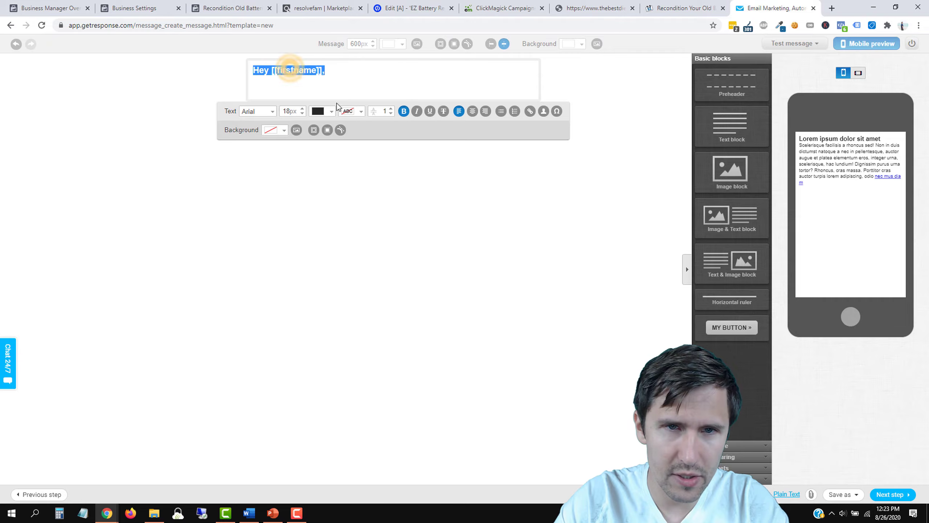
click(404, 112)
click(303, 115)
click(302, 115)
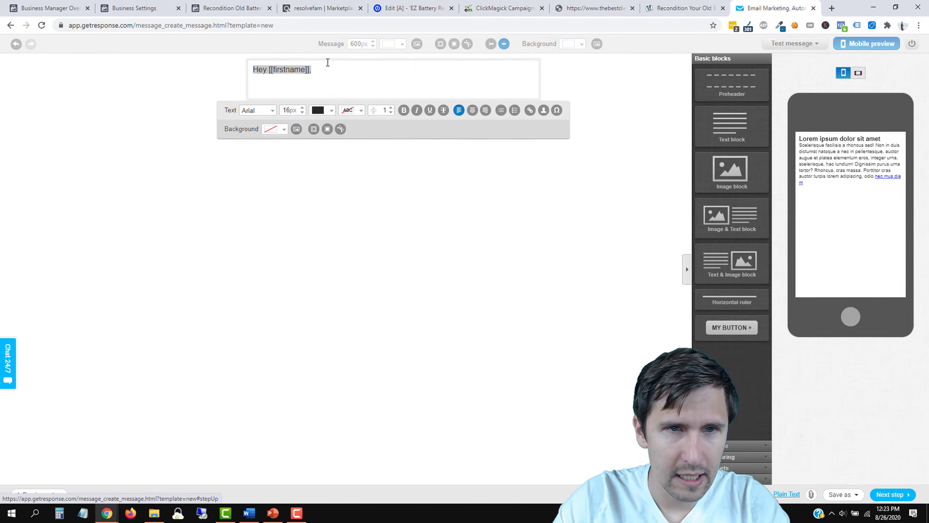
click(327, 63)
key(Return)
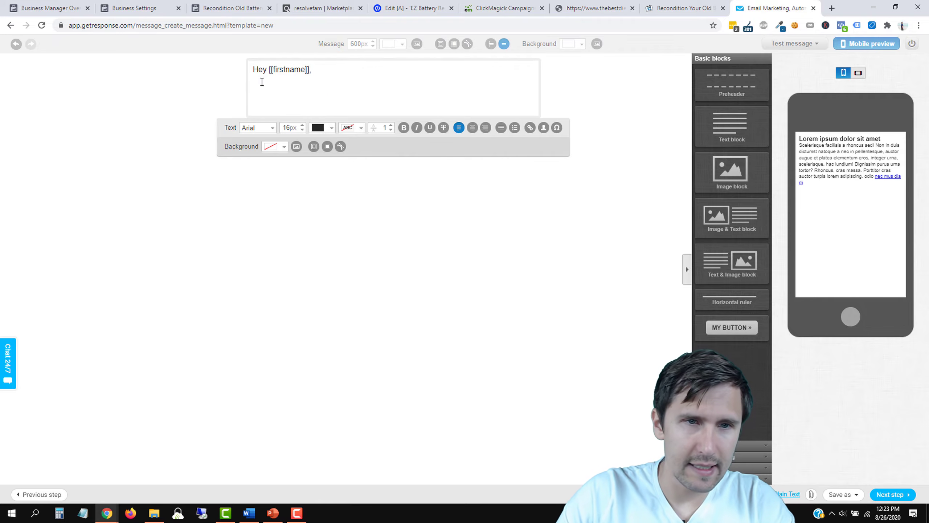
key(BackSpace)
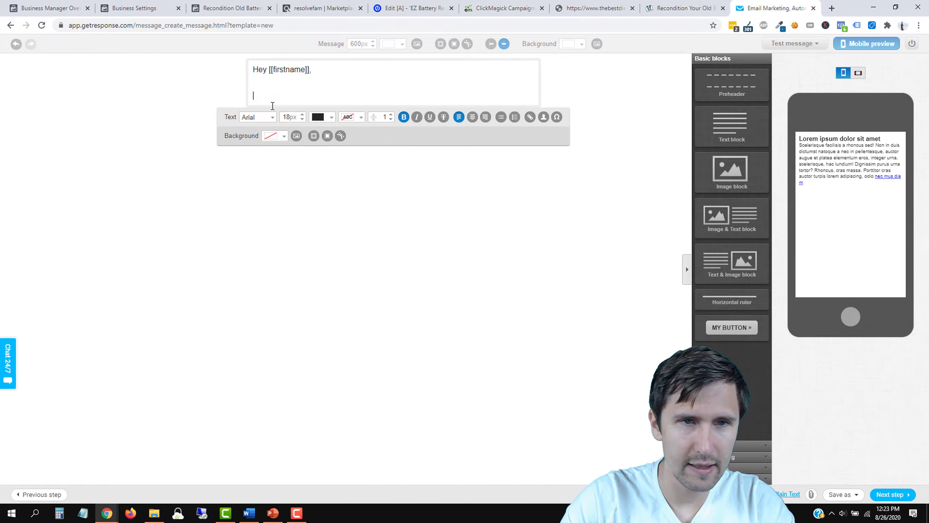
key(BackSpace)
key(BackSpace)
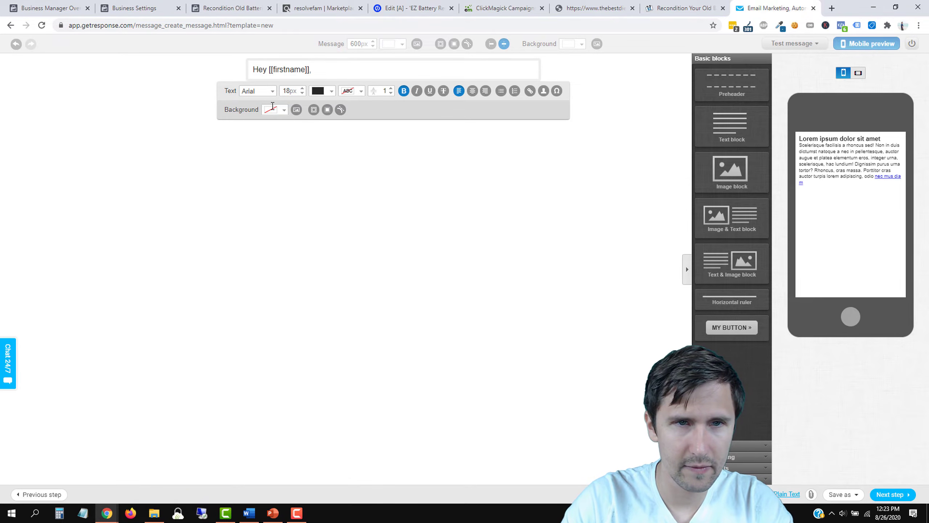
key(Return)
key(Return)
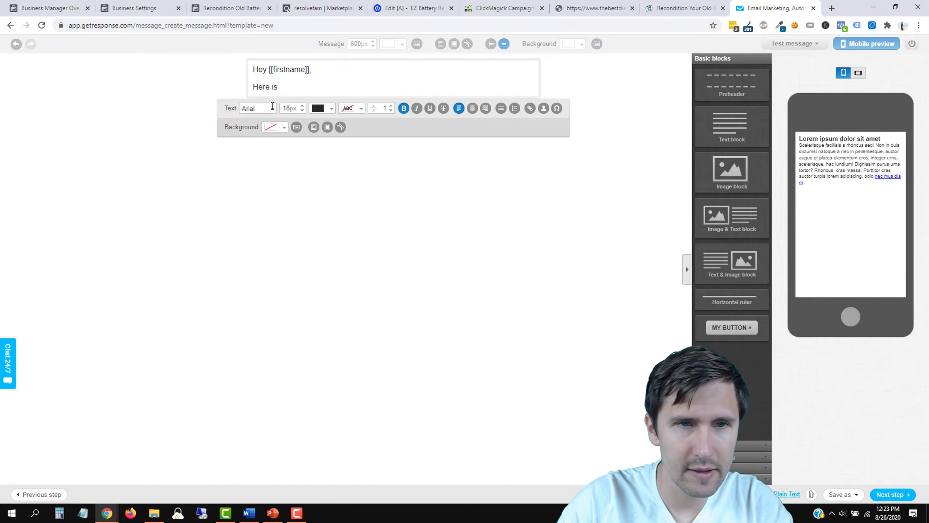
Step: Add 'Here is the free guide that I promised you:' and '--> Click here to download your guide'
triple_click(256, 83)
click(257, 83)
click(287, 85)
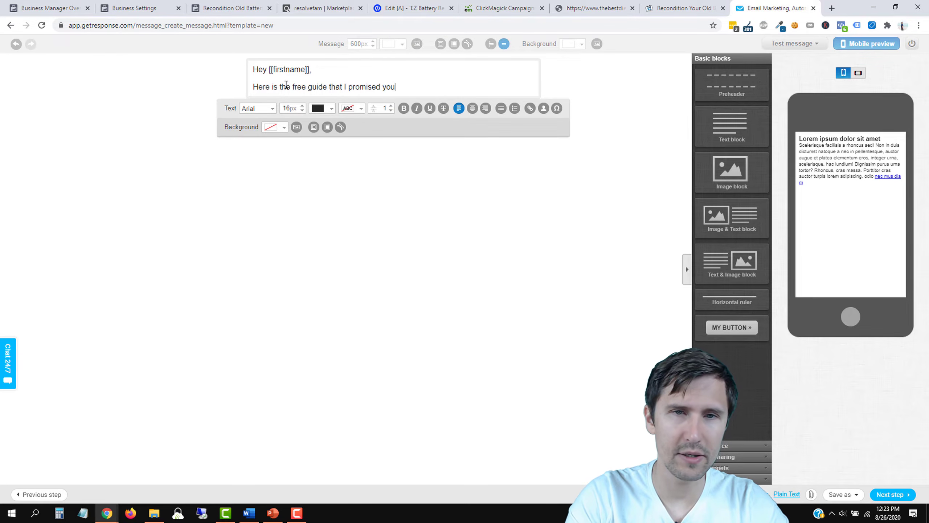
key(Return)
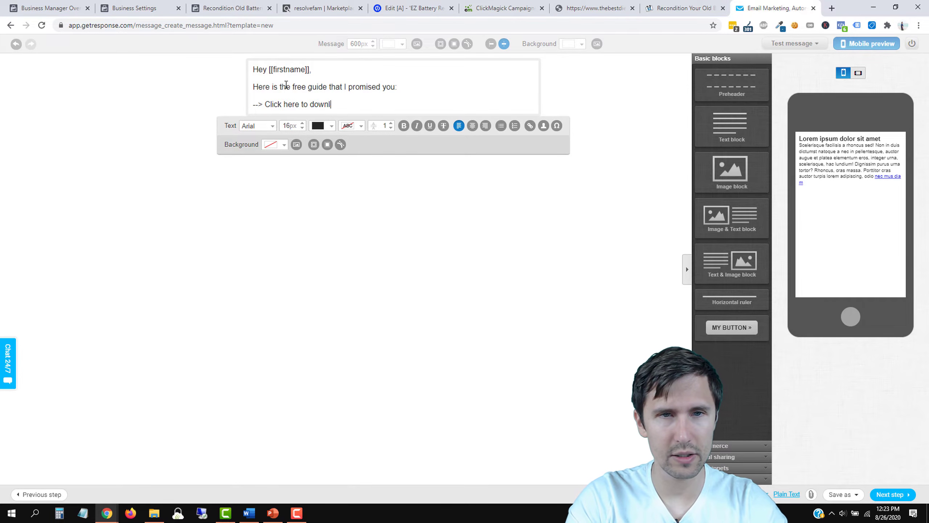
key(Return)
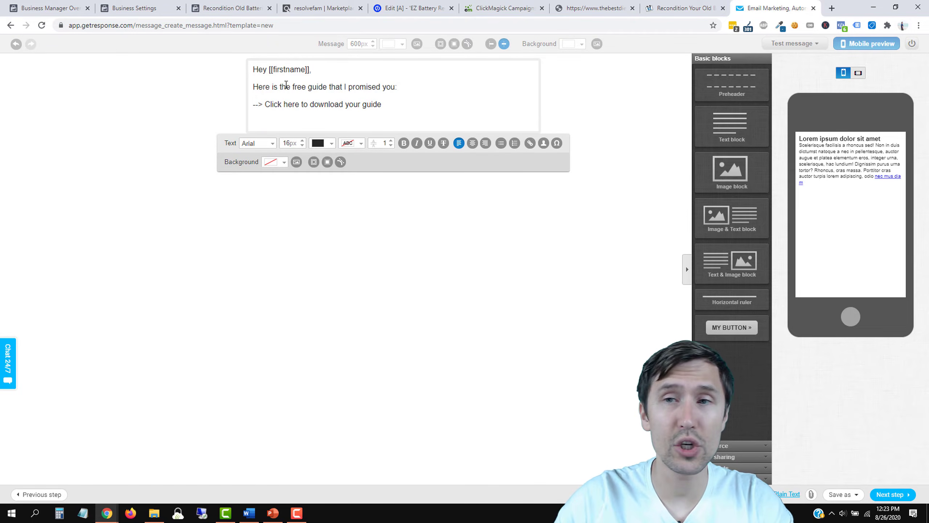
click(830, 7)
Step: Search fiverr.com for 'create pdf' and scroll through the gig results
text(f)
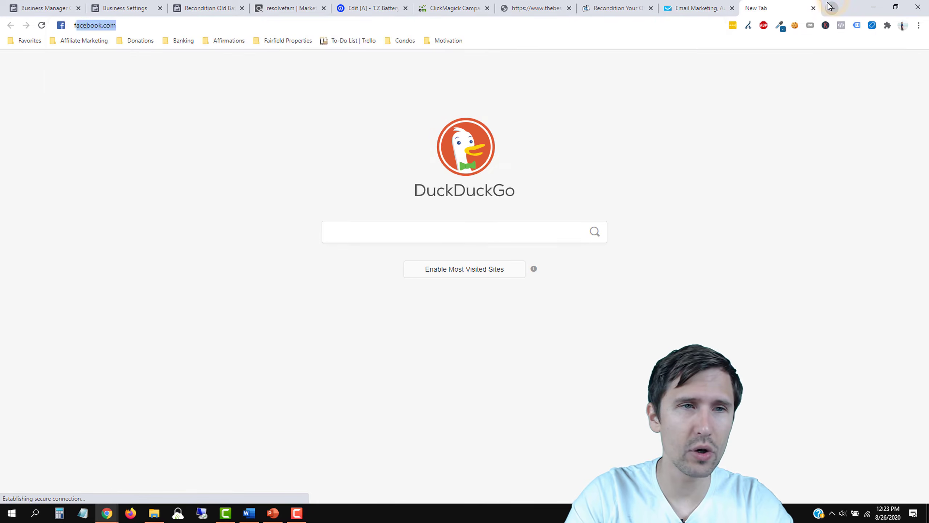
text(iverr.com)
key(Return)
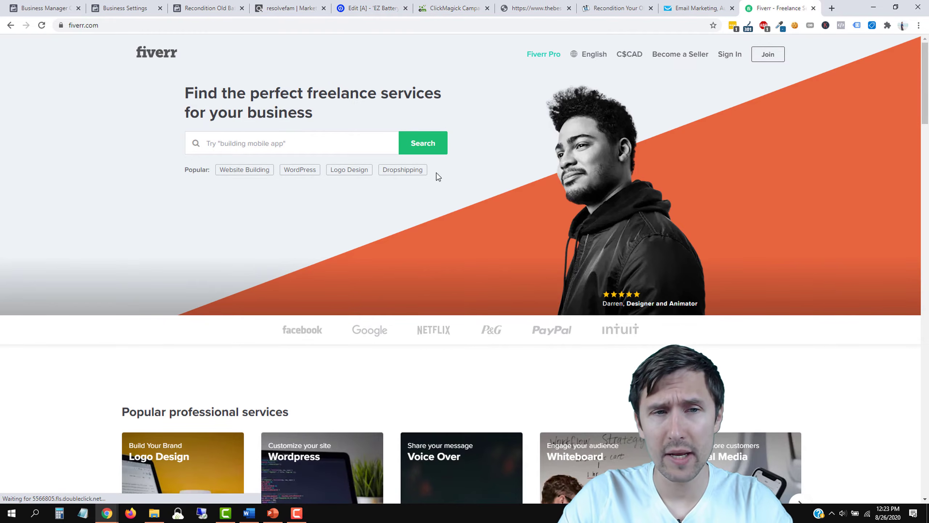
click(237, 144)
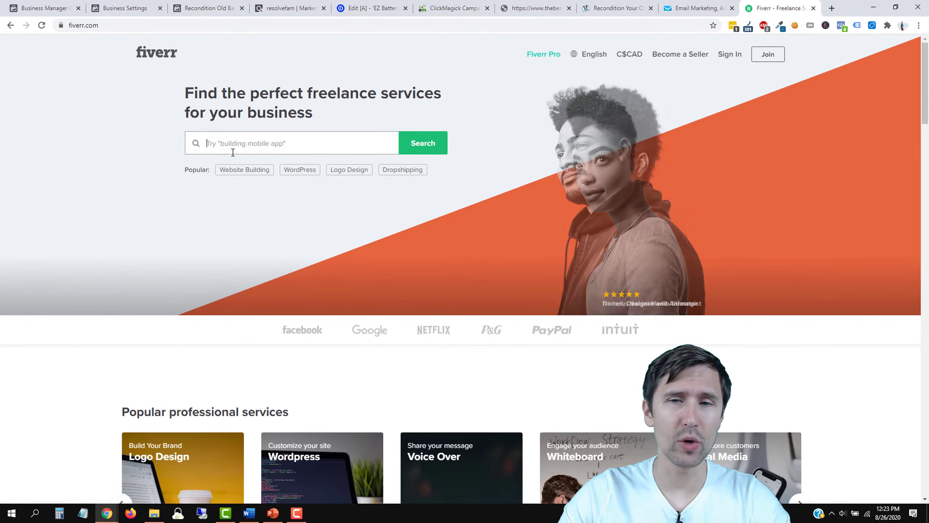
text(create )
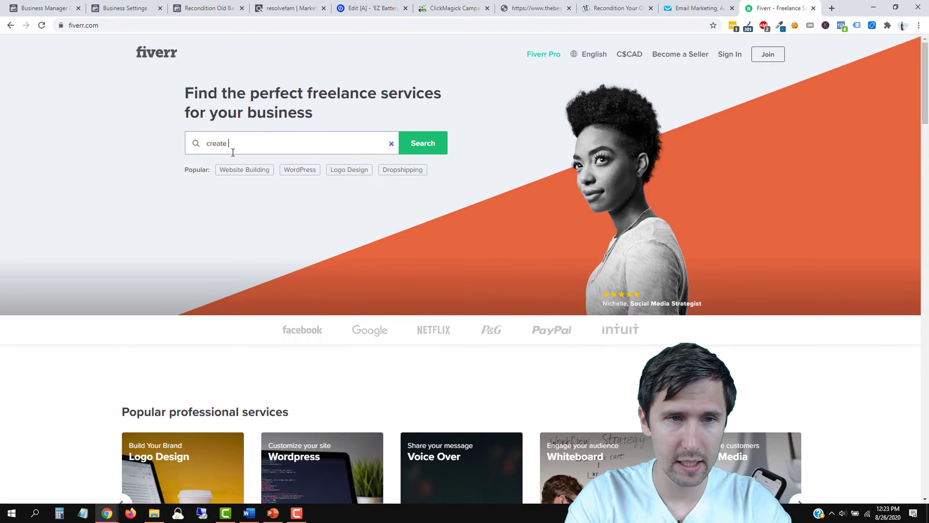
text(pdf)
key(Return)
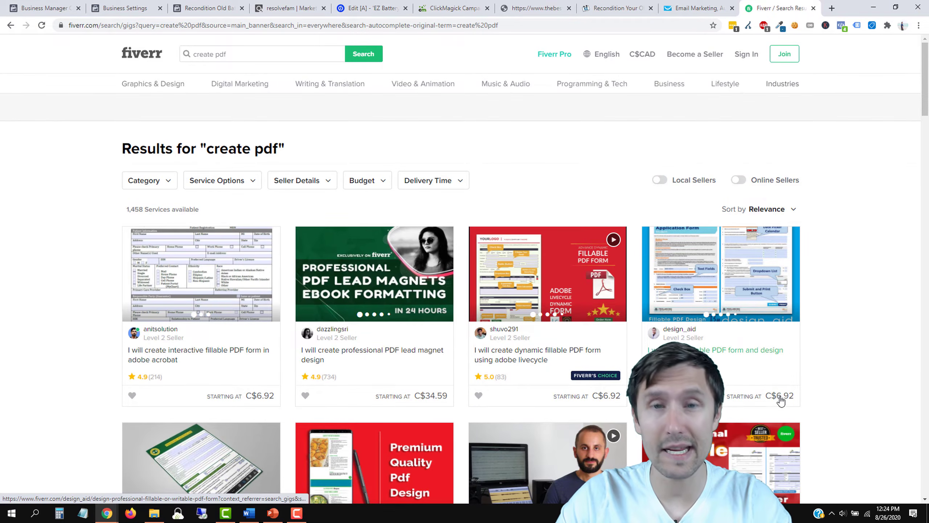
scroll(737, 322, down, 2)
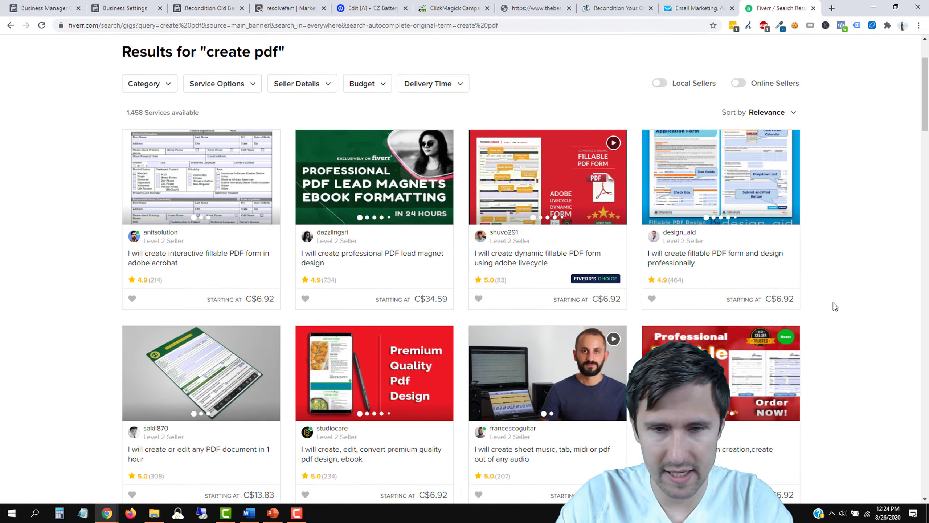
scroll(834, 305, down, 2)
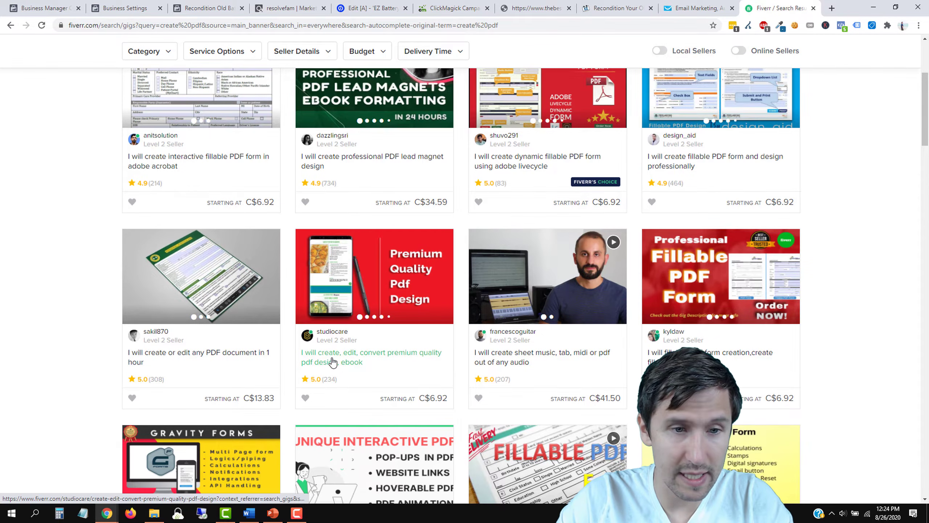
scroll(399, 361, down, 4)
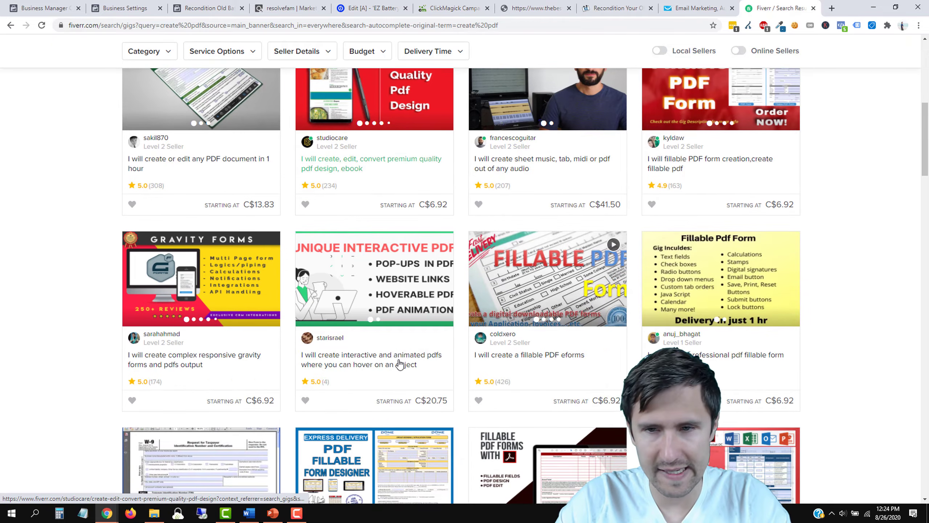
scroll(389, 367, up, 8)
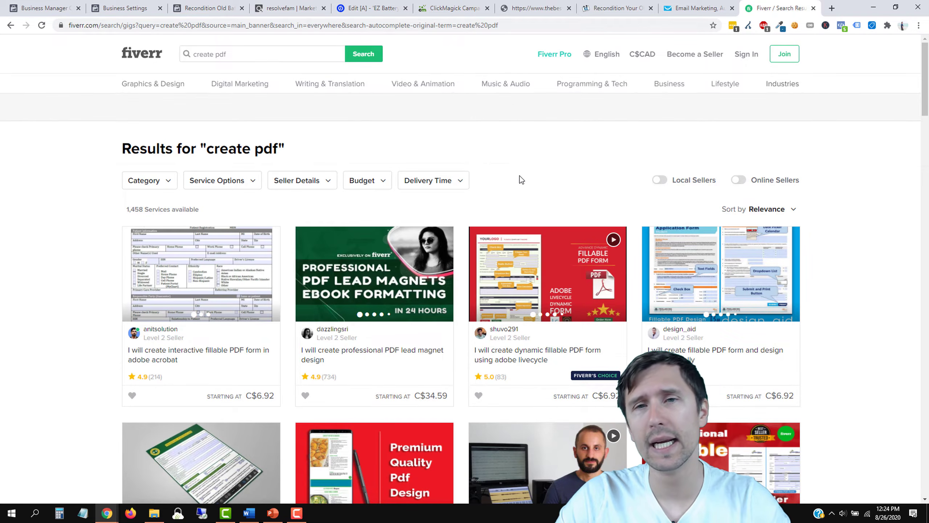
click(607, 3)
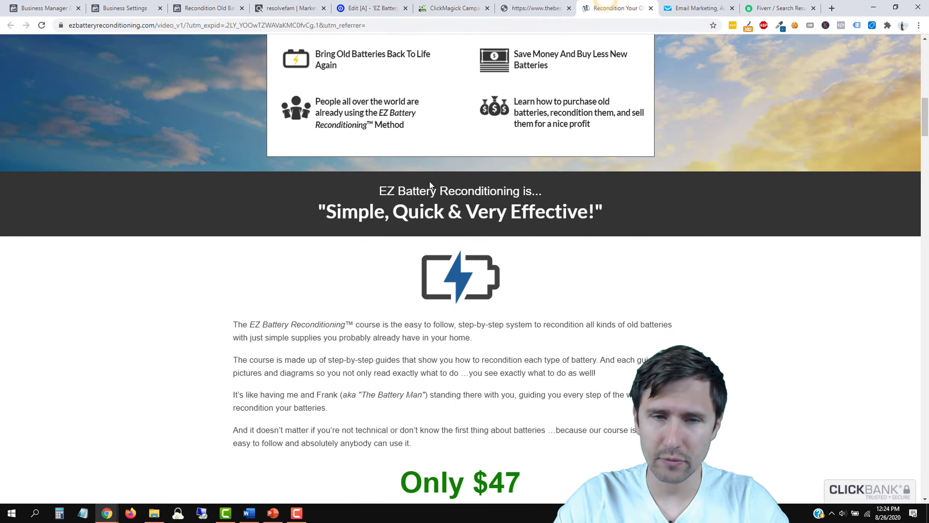
scroll(454, 200, up, 10)
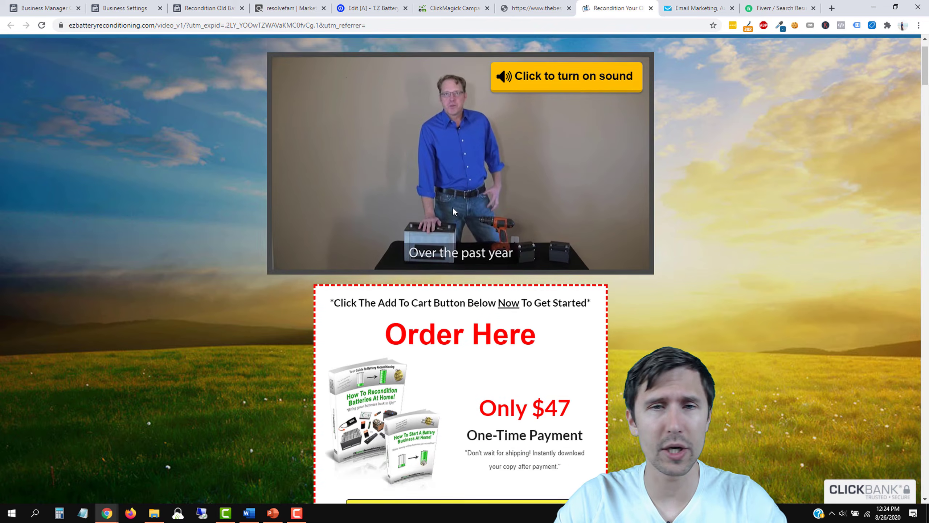
scroll(453, 211, up, 1)
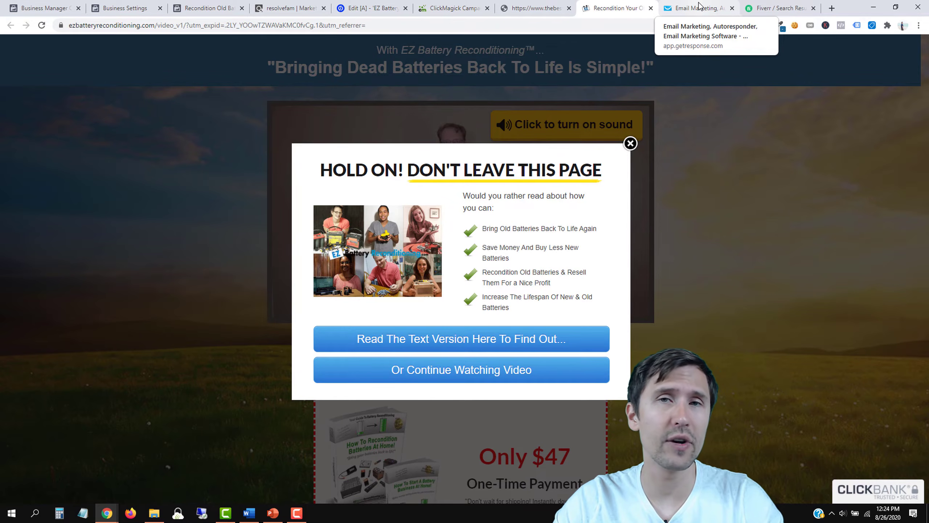
click(778, 8)
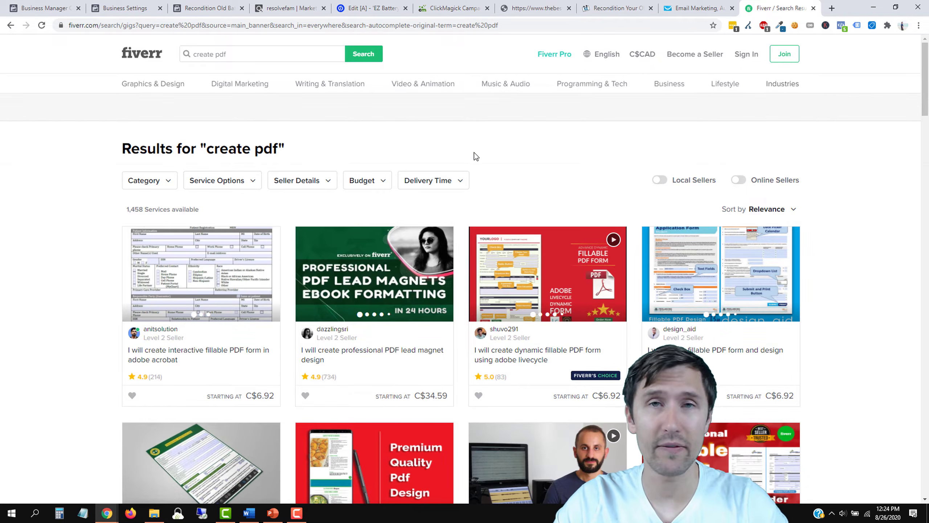
click(697, 8)
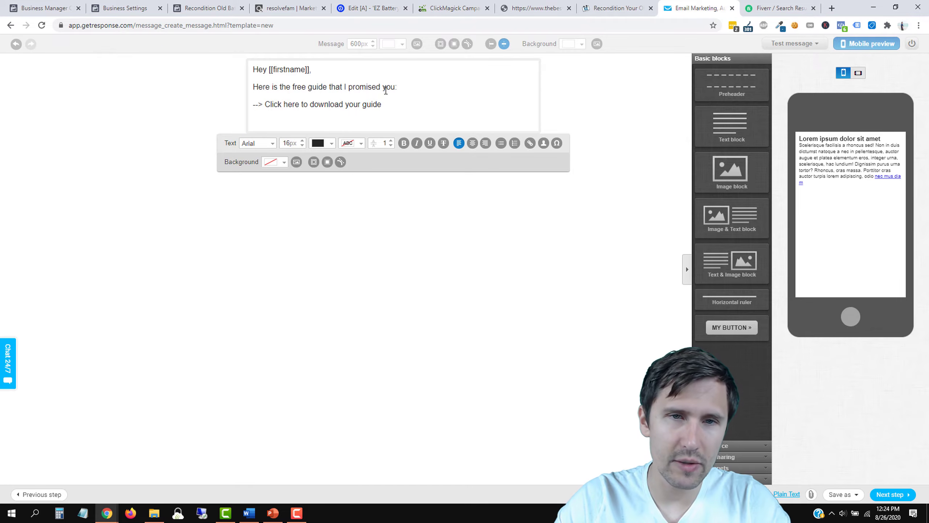
drag(384, 105, 265, 105)
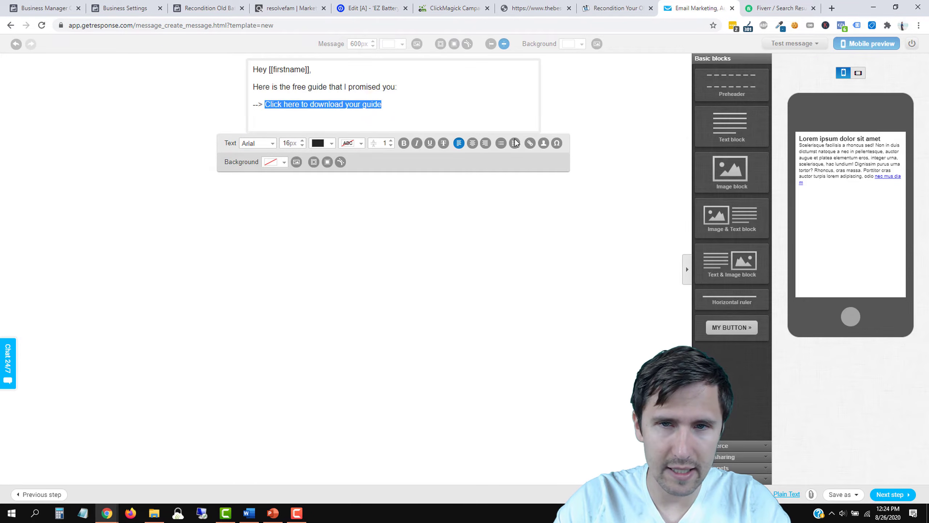
click(531, 144)
click(417, 253)
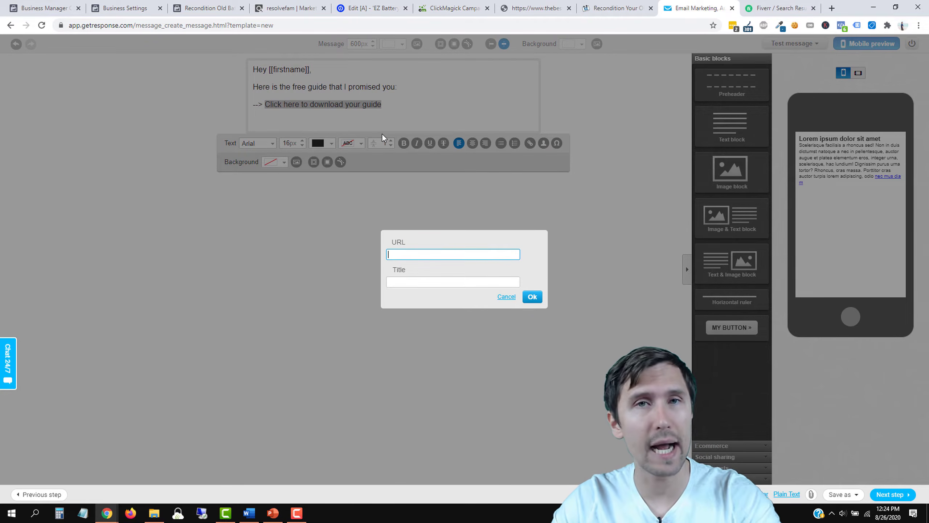
click(404, 253)
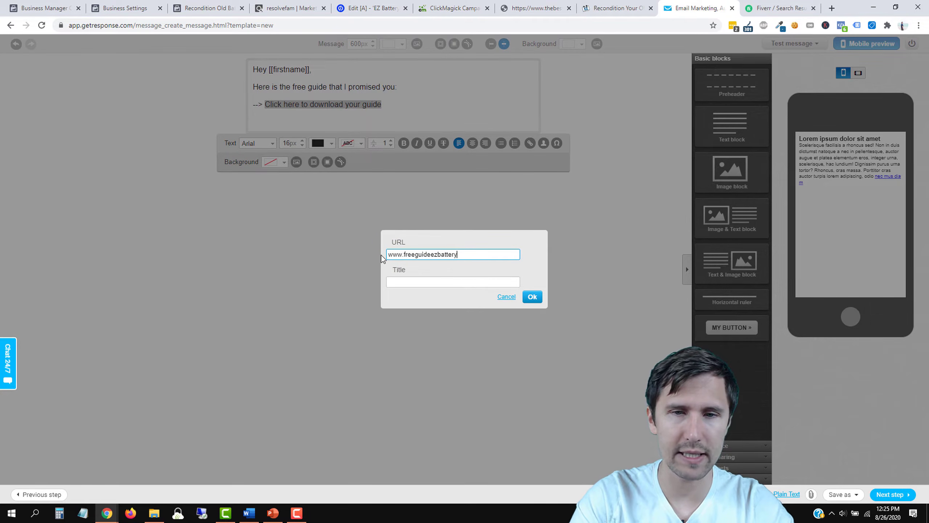
click(532, 296)
click(295, 123)
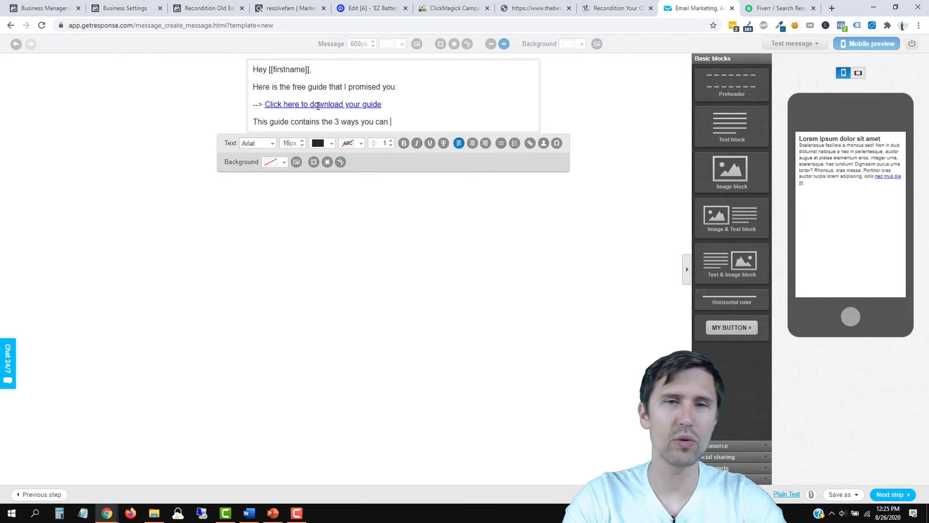
Step: End the guide line with 'bring your batteries back to life with NO hassle and NO cost.' and begin 'If you want to learn the #1 way…'
text(r bat)
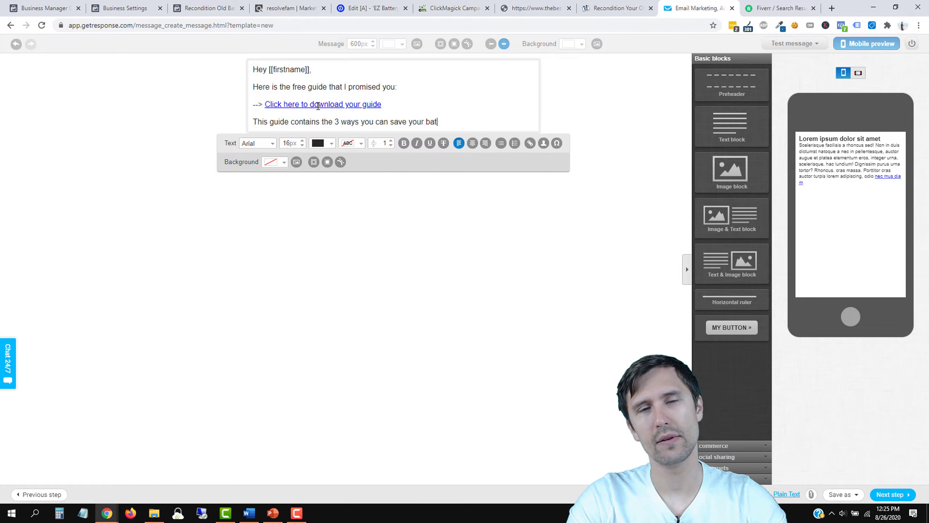
key(BackSpace)
key(BackSpace)
key(BackSpace)
key(BackSpace)
key(BackSpace)
key(BackSpace)
key(BackSpace)
key(BackSpace)
key(BackSpace)
key(BackSpace)
key(BackSpace)
key(BackSpace)
text(bring your batteri)
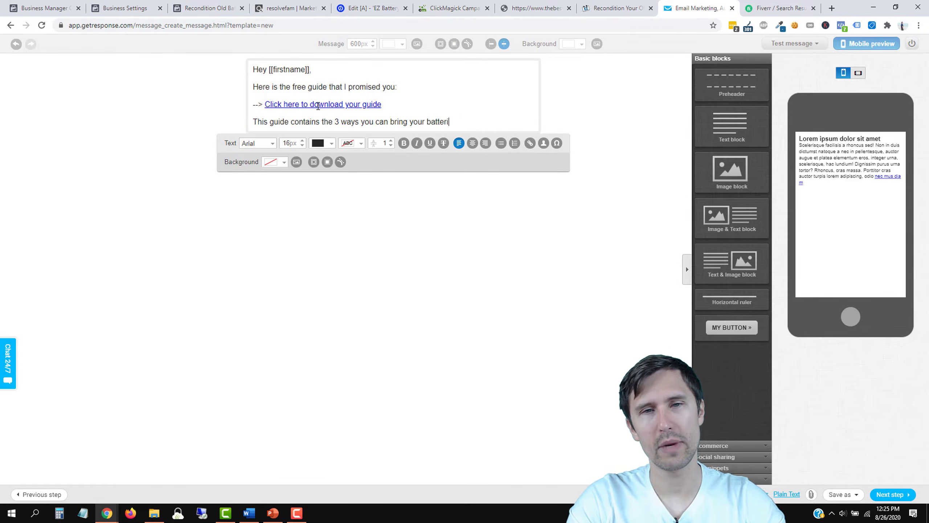
text(es back to life w)
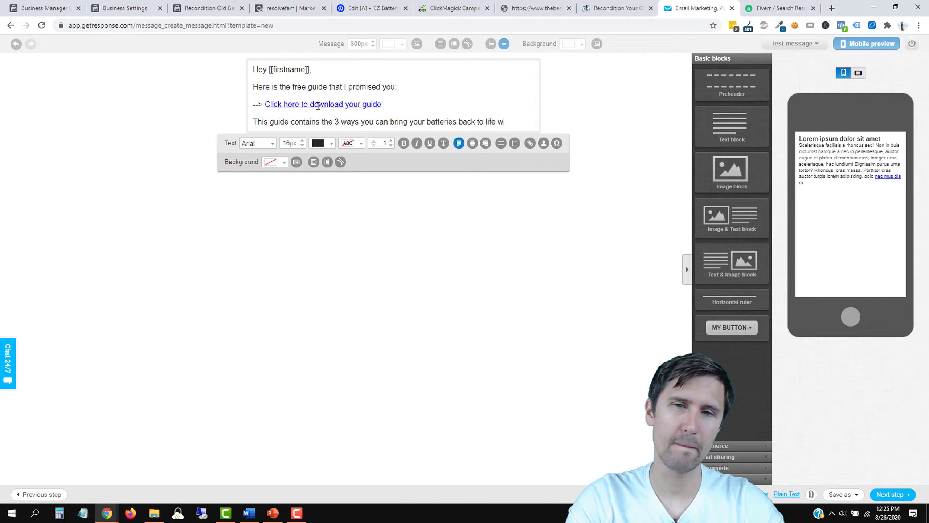
text(ith NO hassle and NO cost.)
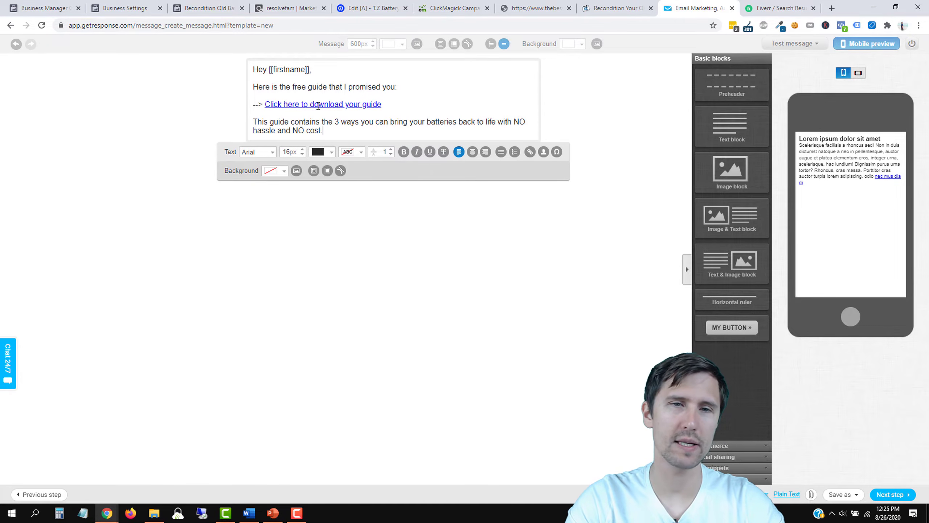
key(Return)
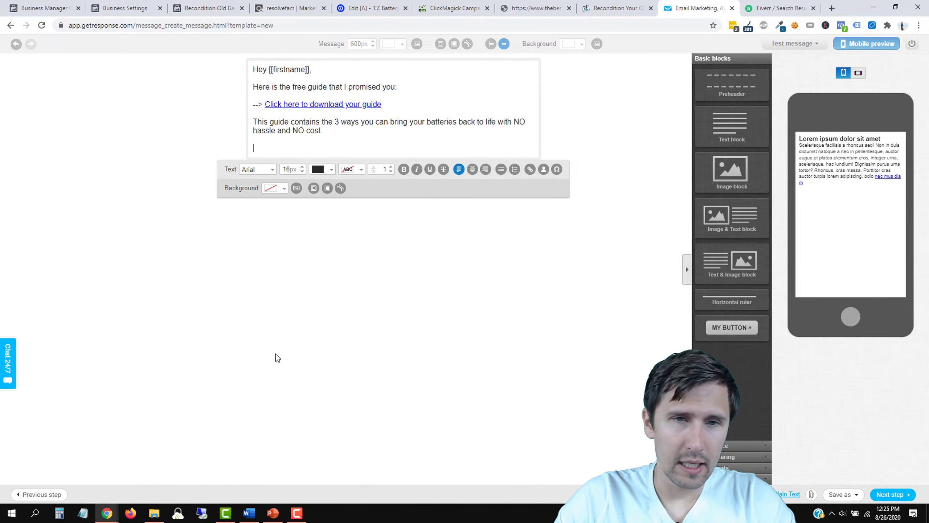
text(If you want to)
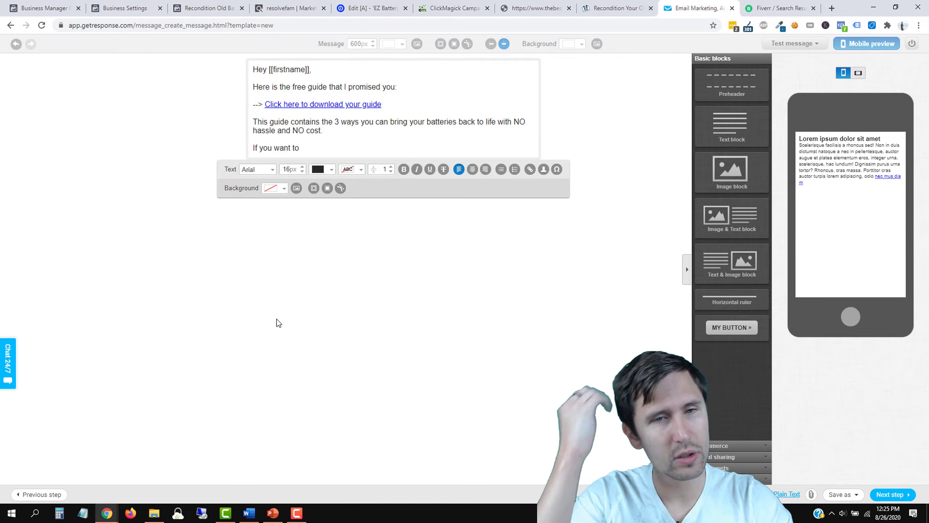
text( learn the )
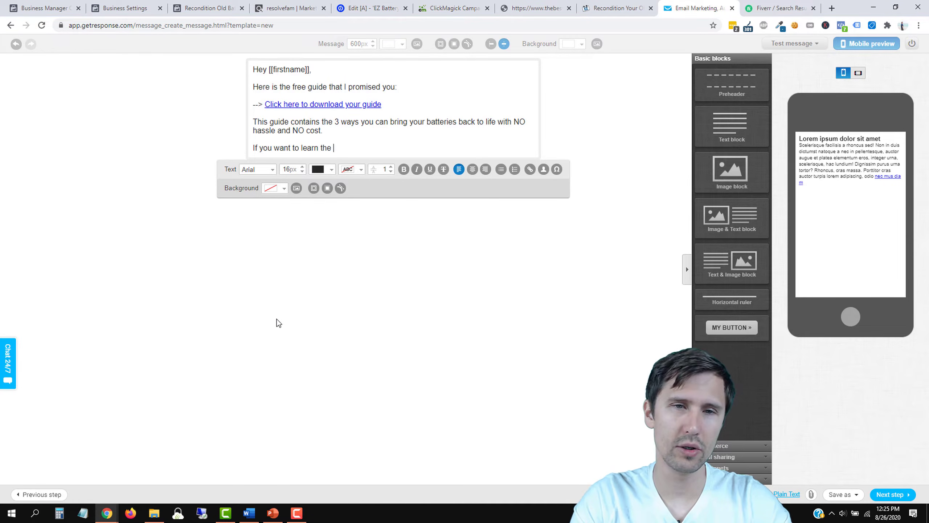
text(#1 way to sa)
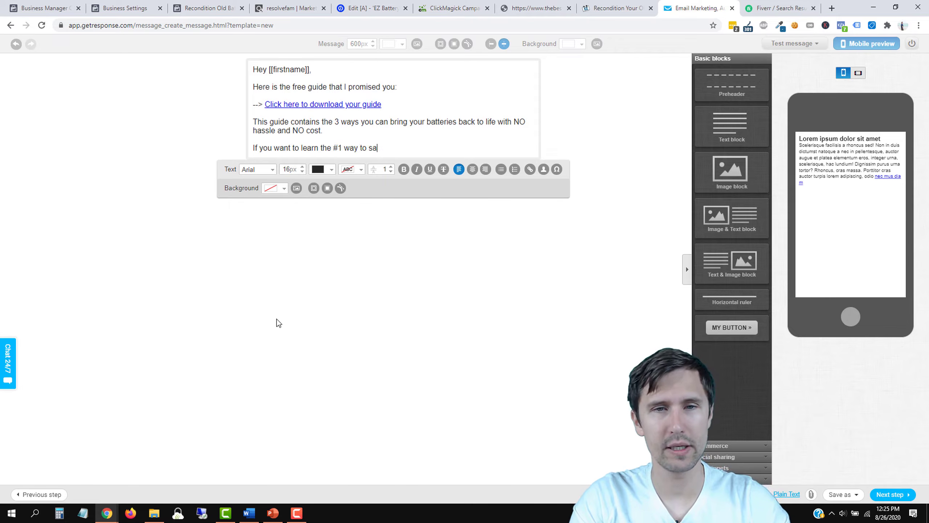
text(ve dead batteri)
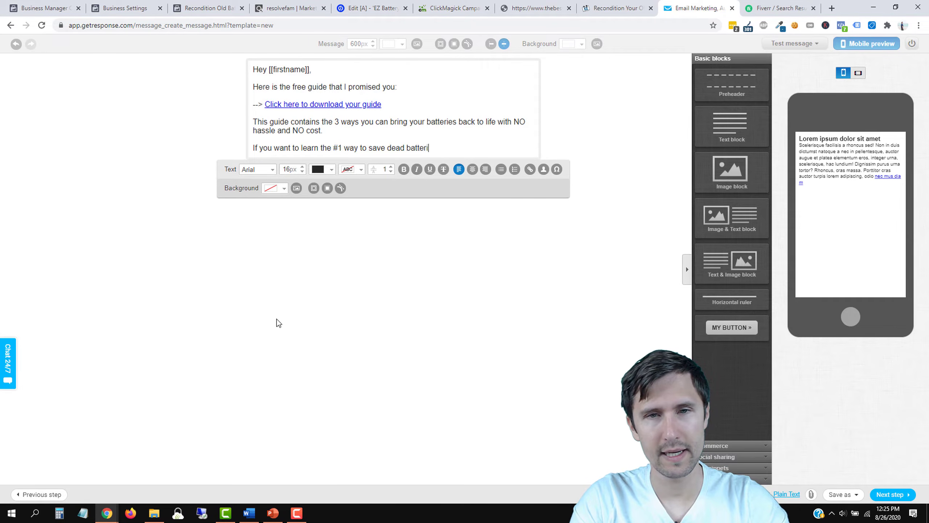
text(es that )
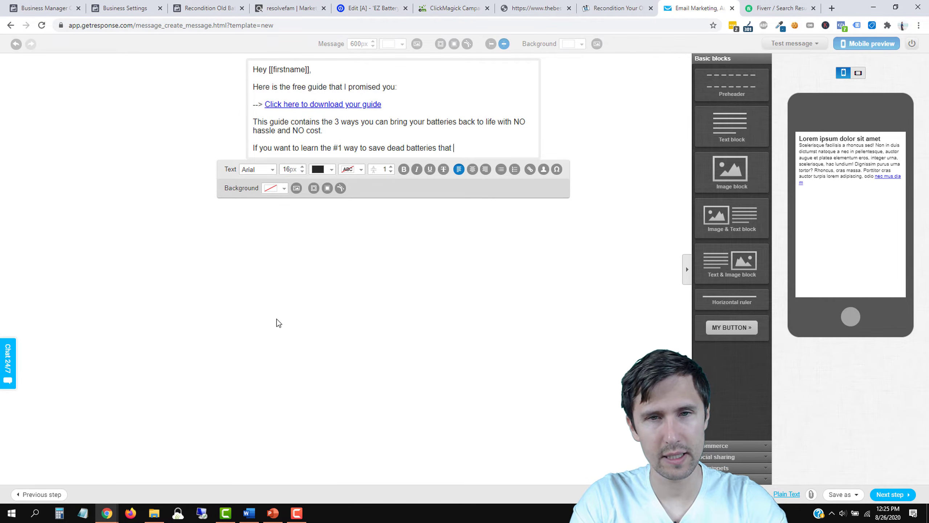
text(takes the least amo)
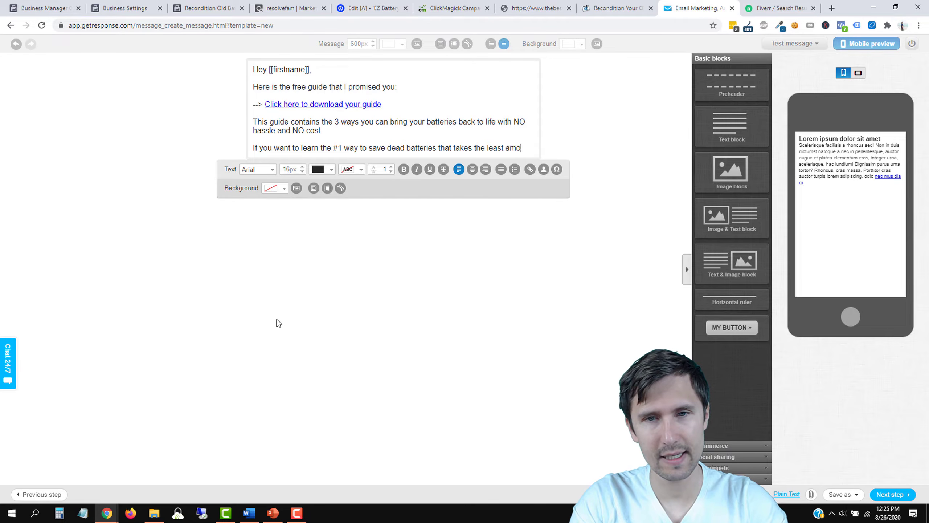
text(unt of time, check out this video.)
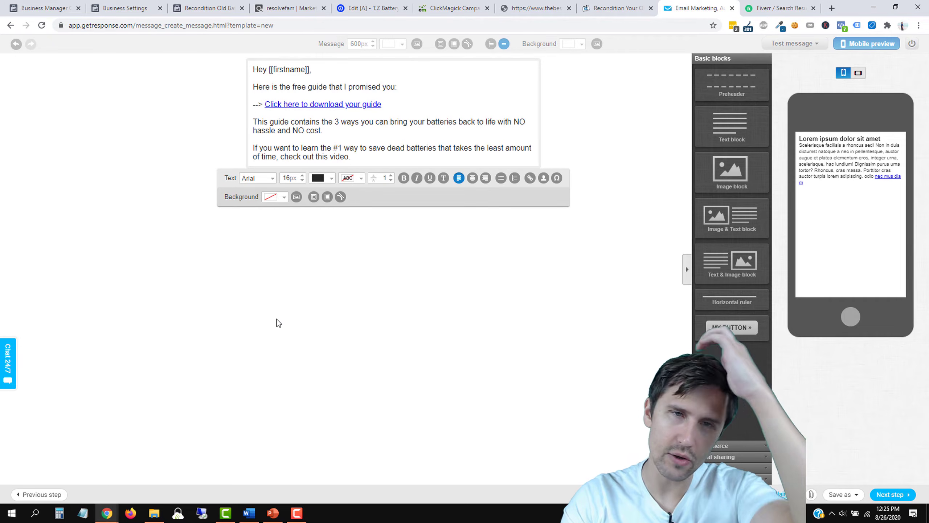
Step: Generate and copy the HopShield hoplink for the ezbattery product in ClickBank
click(277, 5)
click(220, 6)
click(288, 8)
click(505, 274)
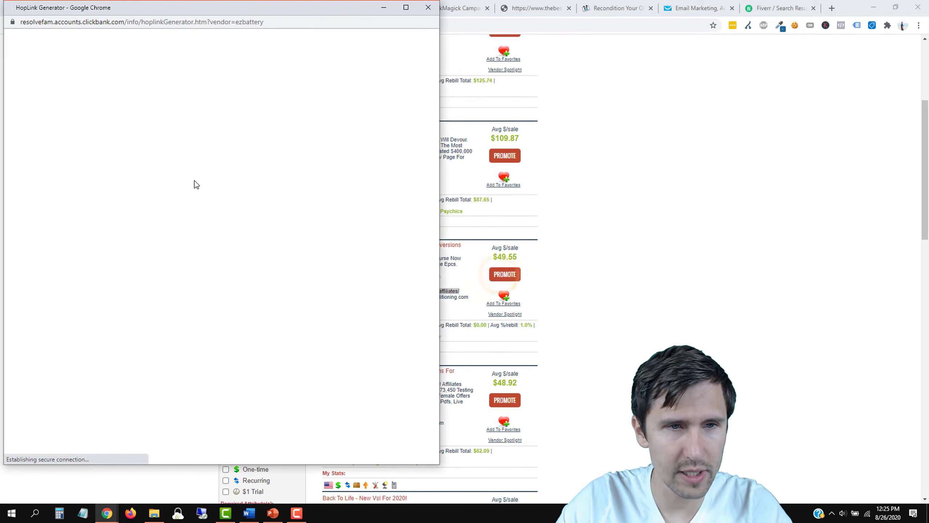
click(209, 131)
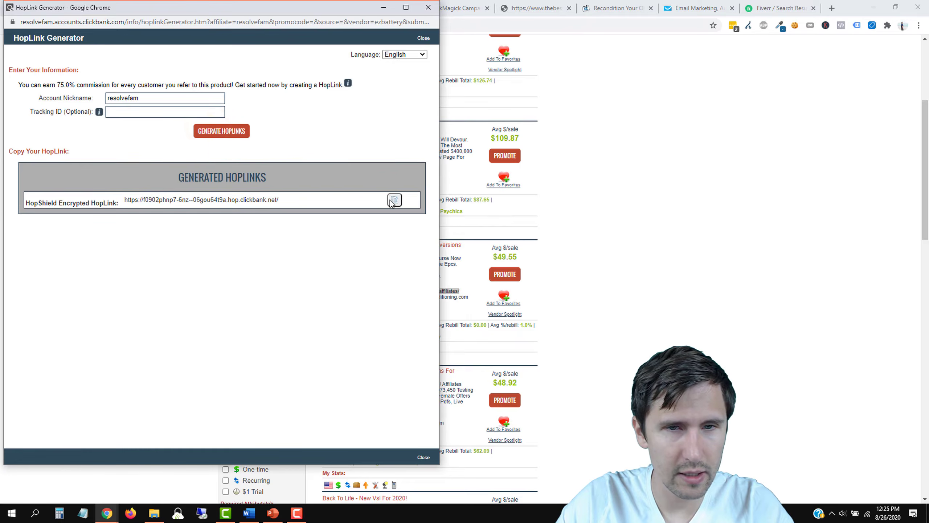
click(395, 200)
Step: Return to the GetResponse email and select the words 'check out this video'
click(625, 107)
click(627, 9)
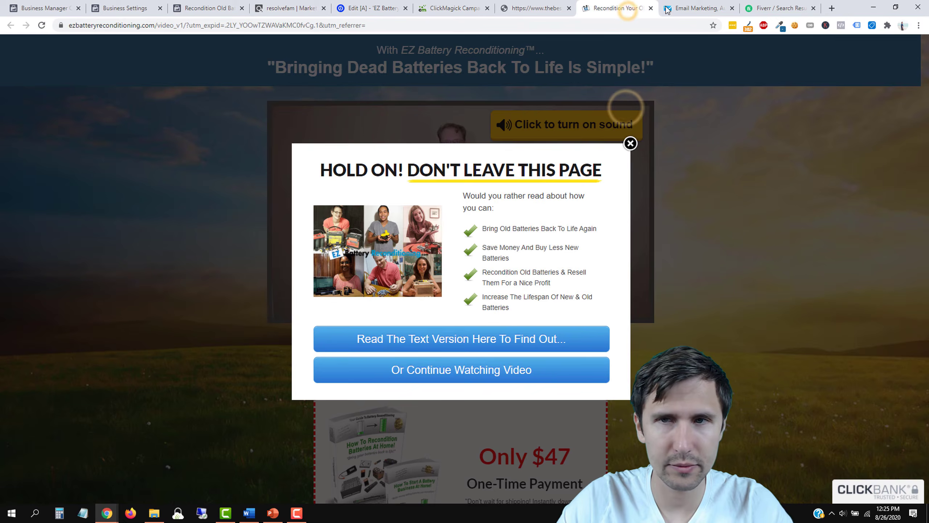
click(667, 9)
drag(350, 157, 282, 158)
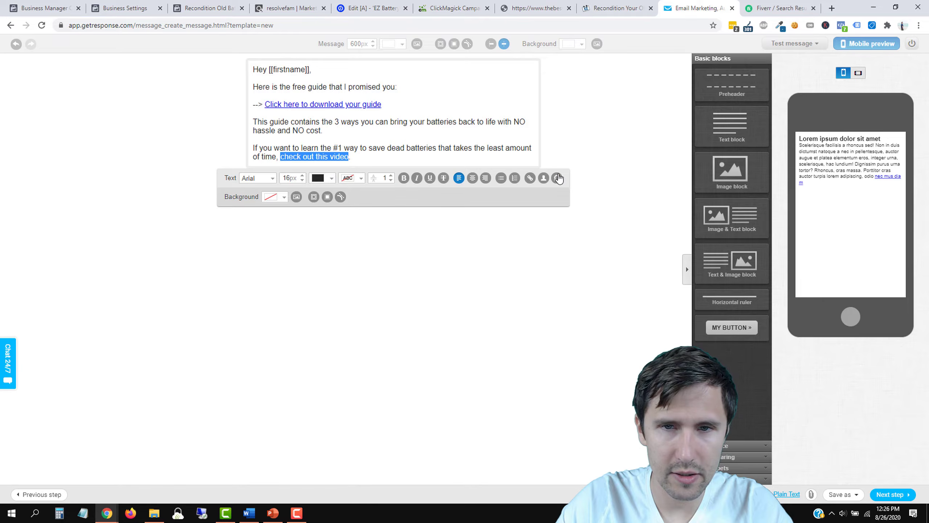
Step: Link the selected words 'check out this video' to the copied ClickBank affiliate hoplink
click(529, 178)
click(424, 252)
key(ctrl+v)
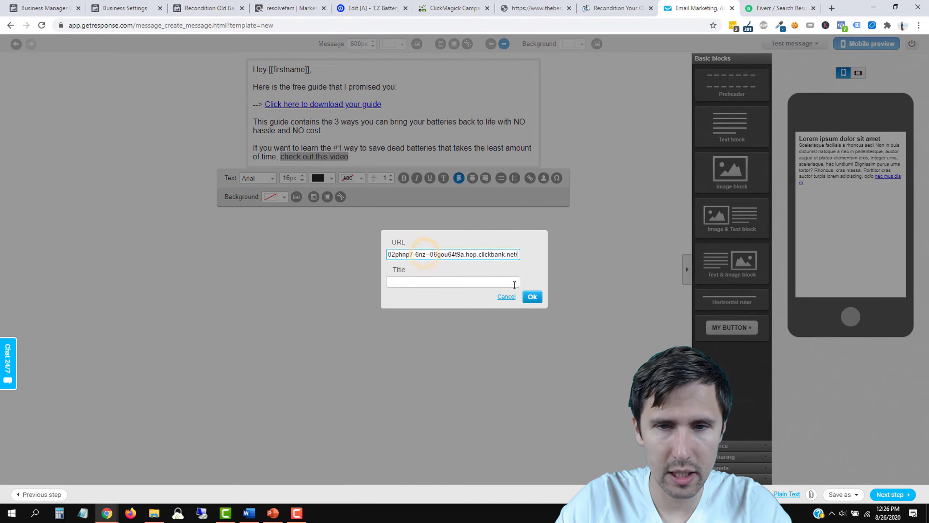
click(533, 296)
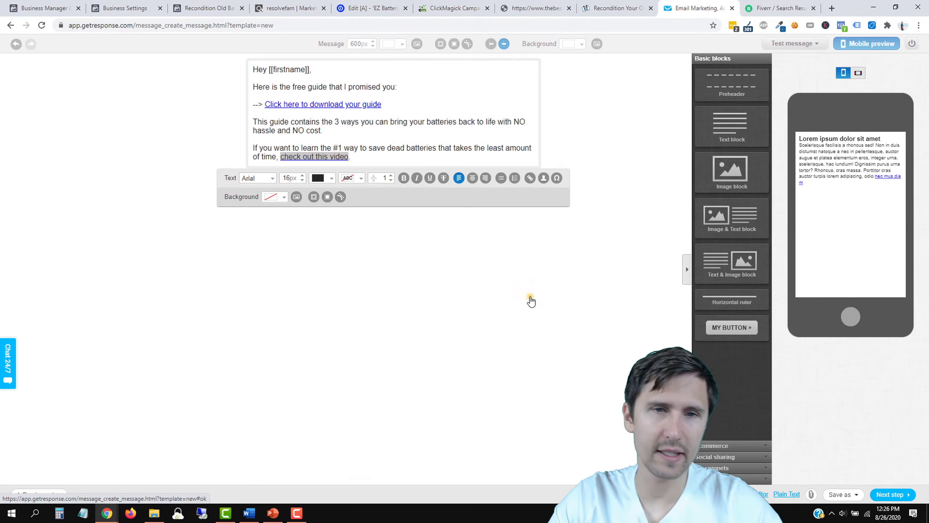
click(358, 151)
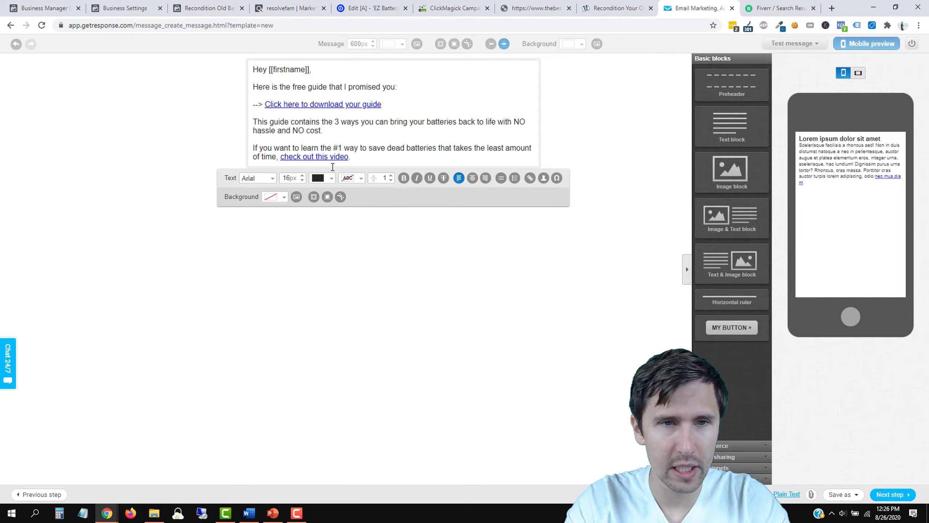
Step: Add a new paragraph: 'I spent 25 years looking for a way to save my dead batteries and finally found it…'
key(Return)
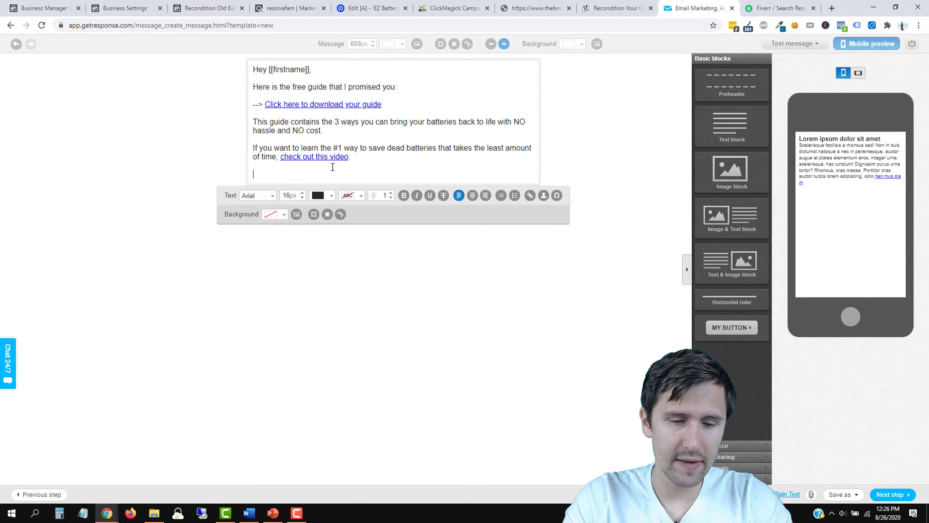
text(I s)
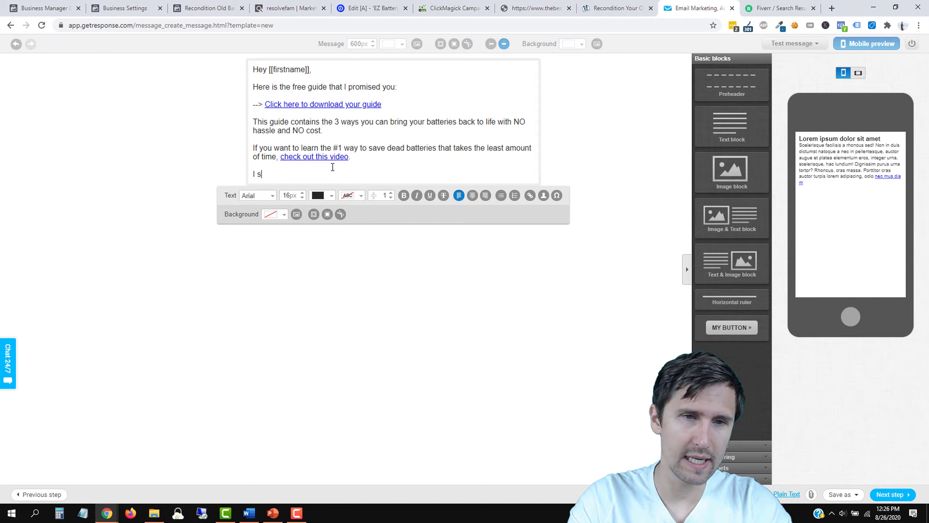
text(pent 25 yea)
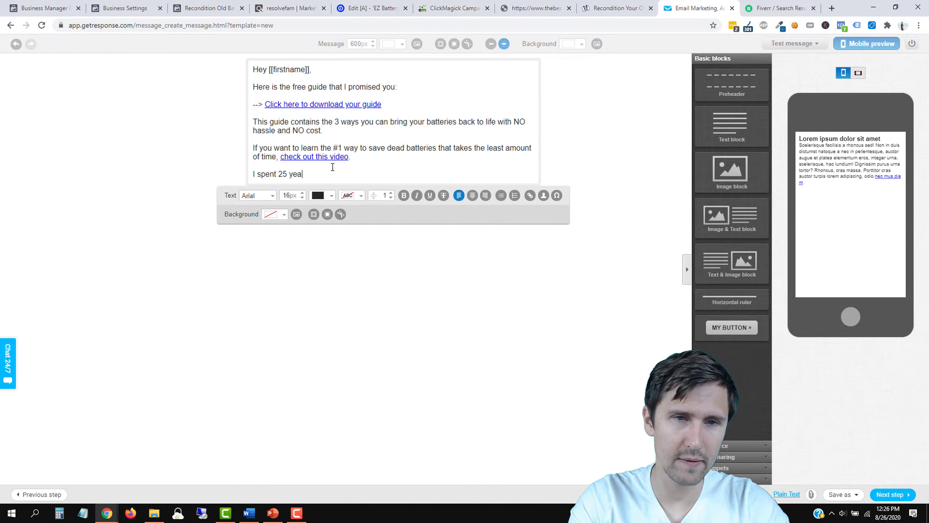
text(rs looking )
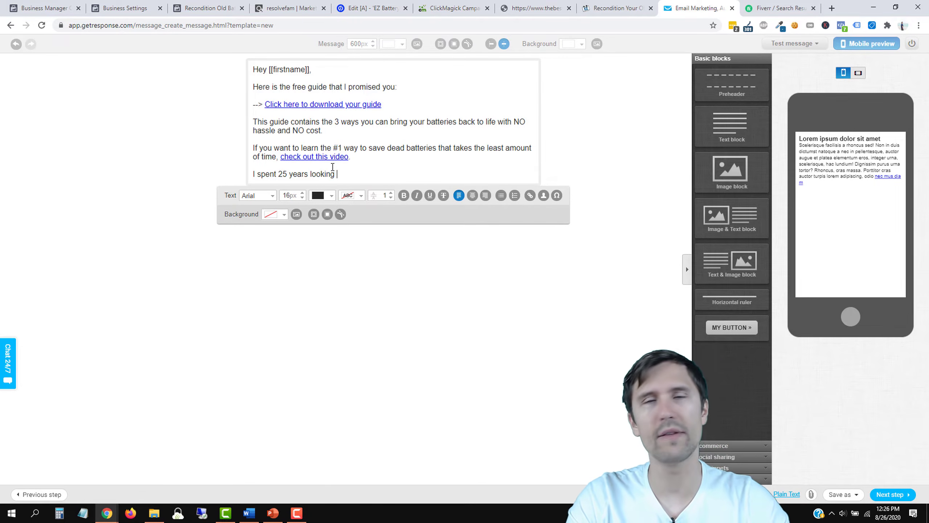
text(for )
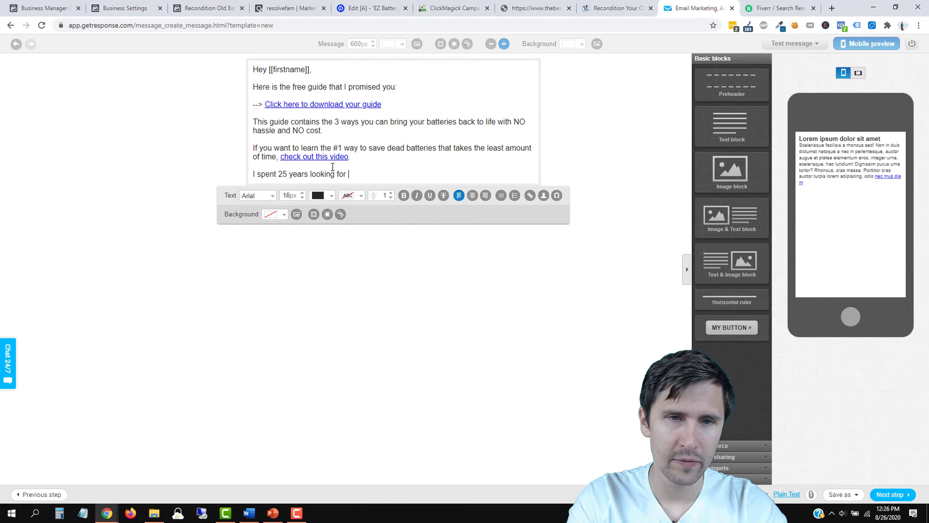
text(a way to save )
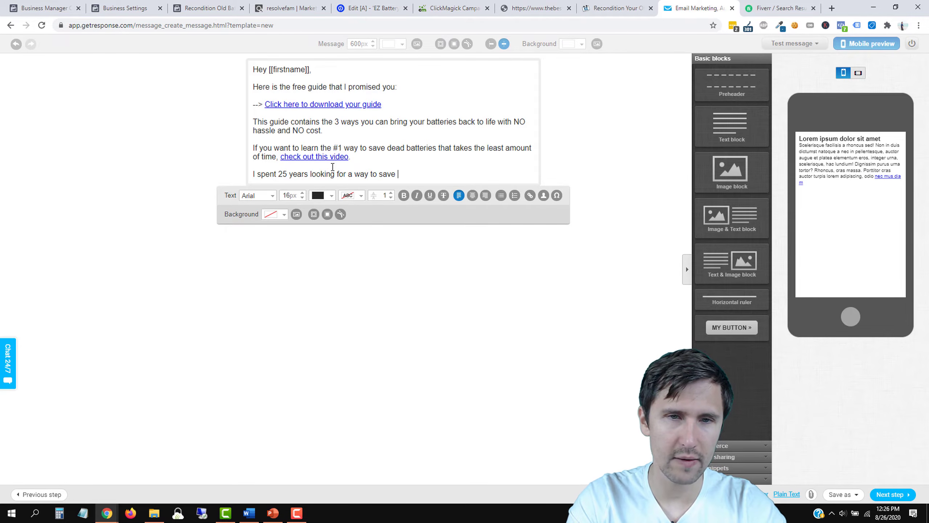
text(my dead batteries)
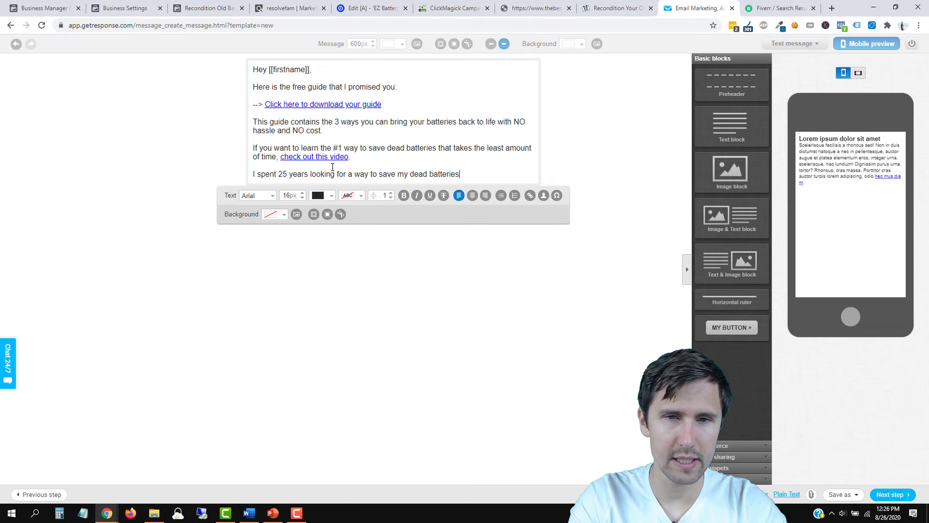
text( and finally found)
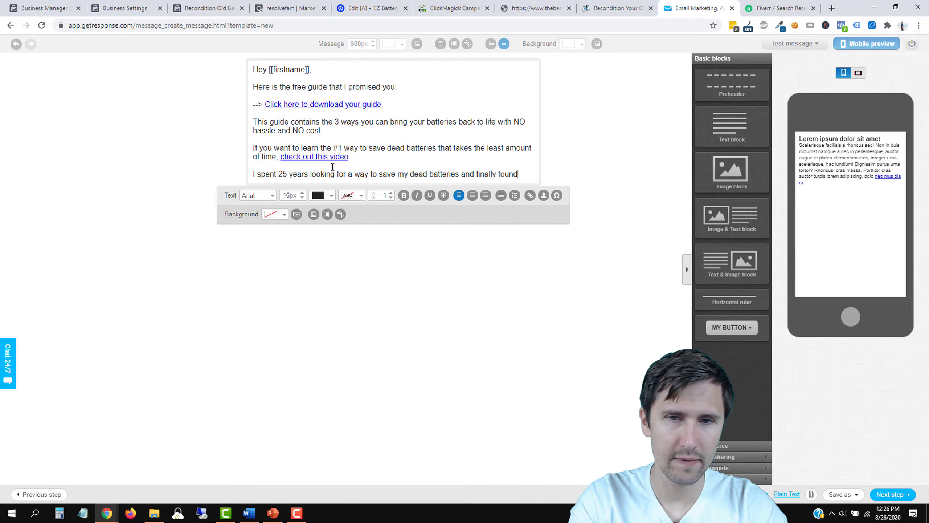
text( it after spending )
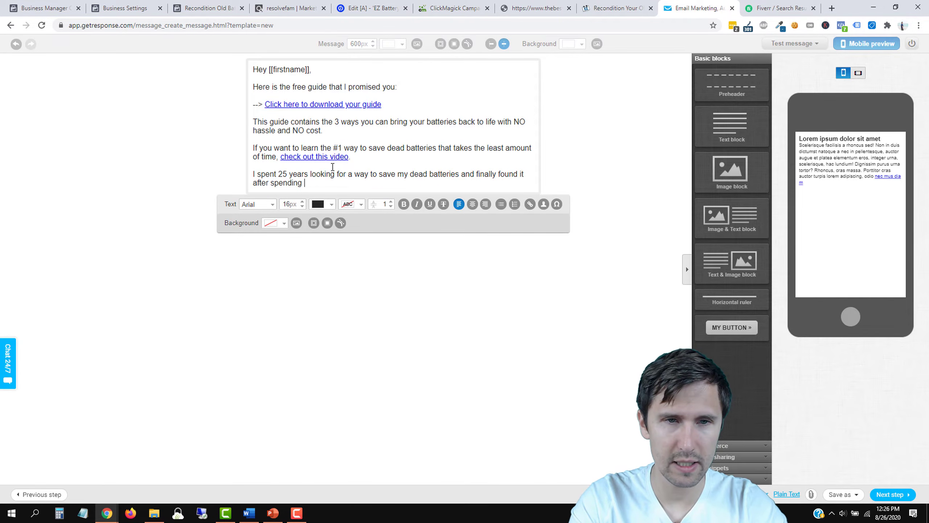
text(teousands )
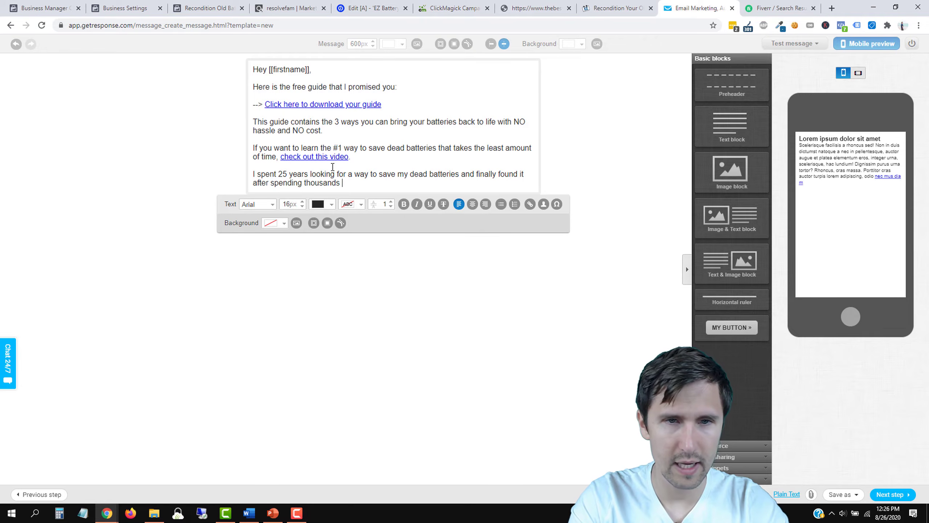
text(of dollars.)
key(Return)
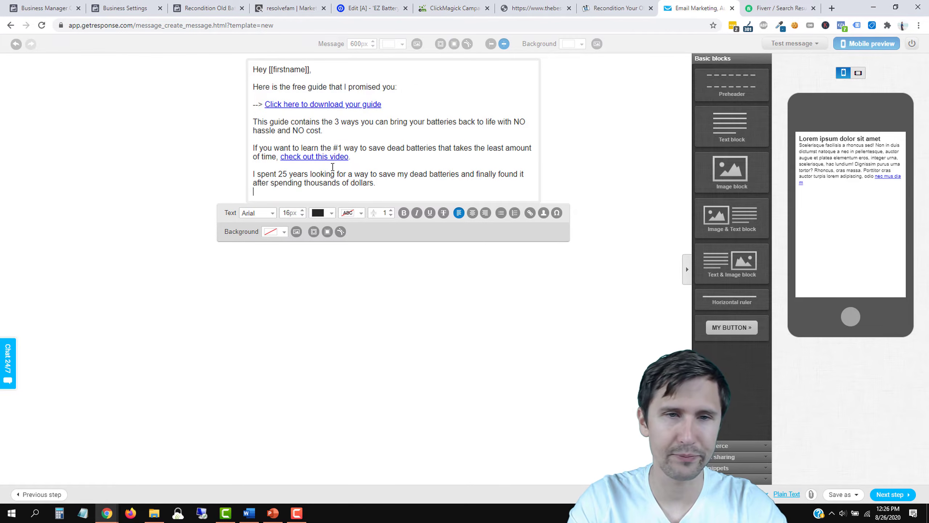
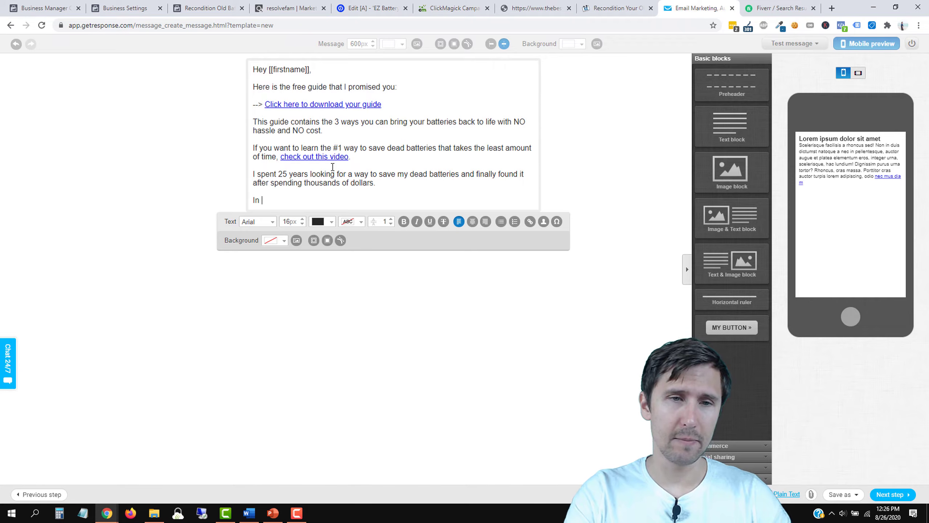
Step: Add a paragraph promising the next email will share the cheapest long-shelf-life batteries
text(the next email, I want to send you )
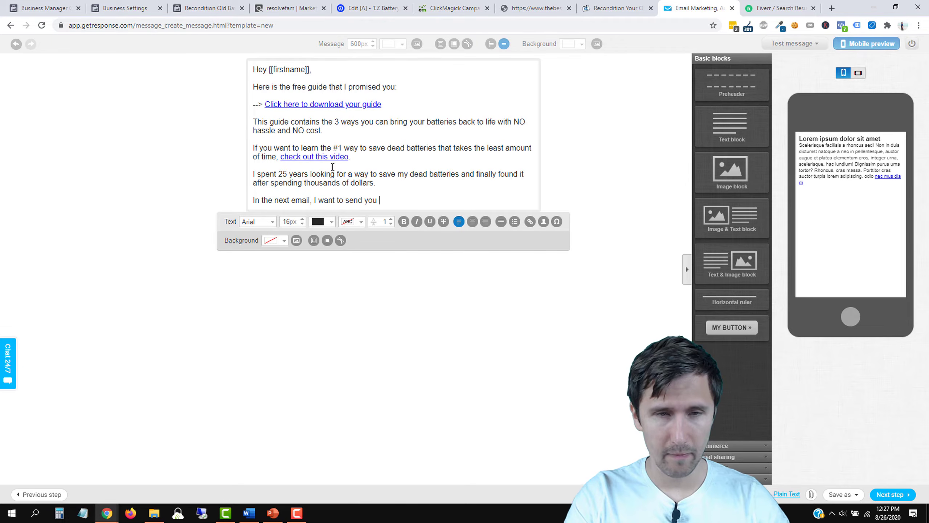
text(the )
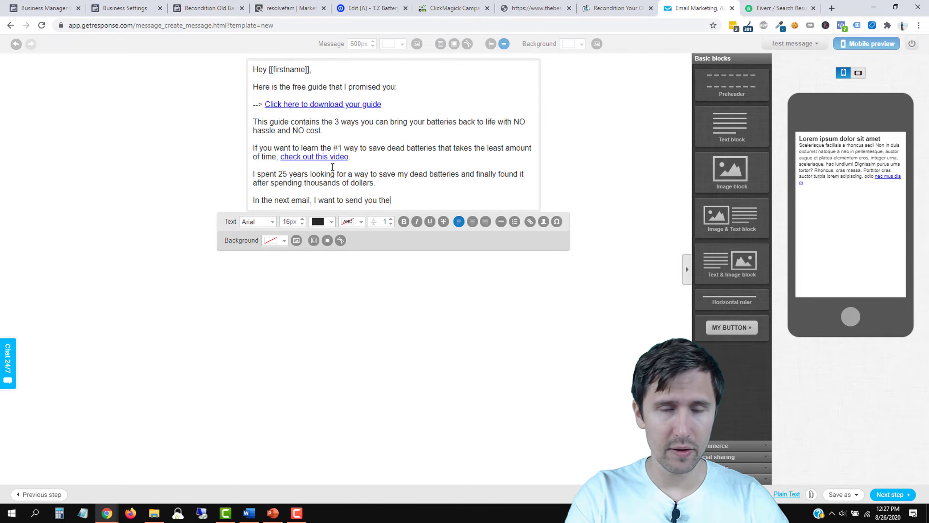
text(cheapest)
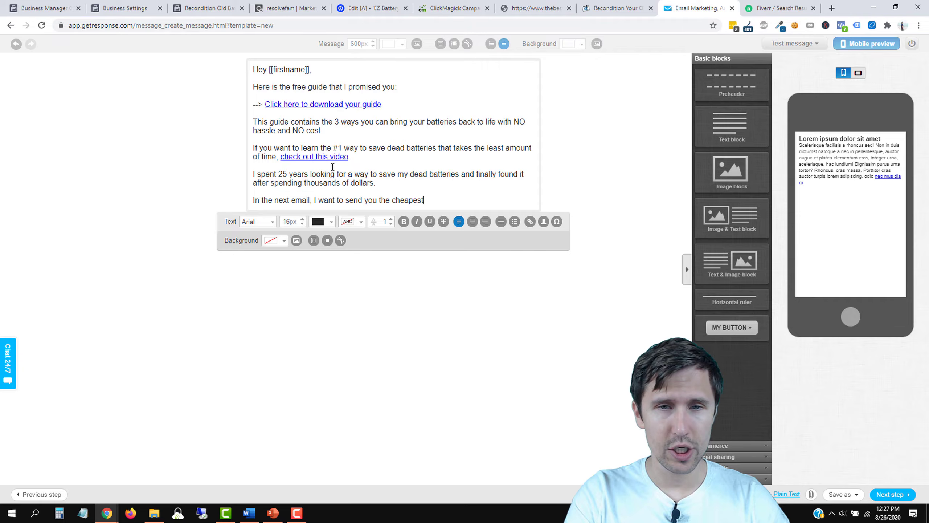
text( batteries you can get that wil)
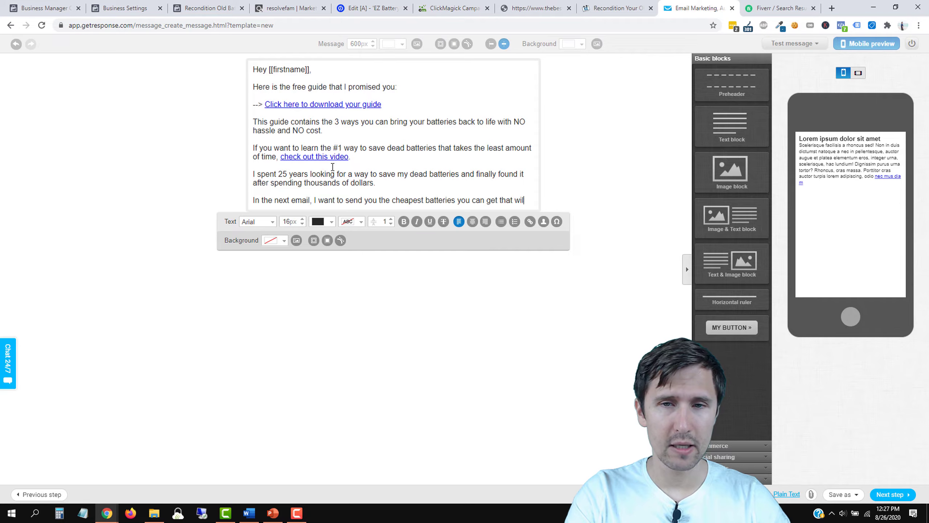
text(l have the longest shelf life)
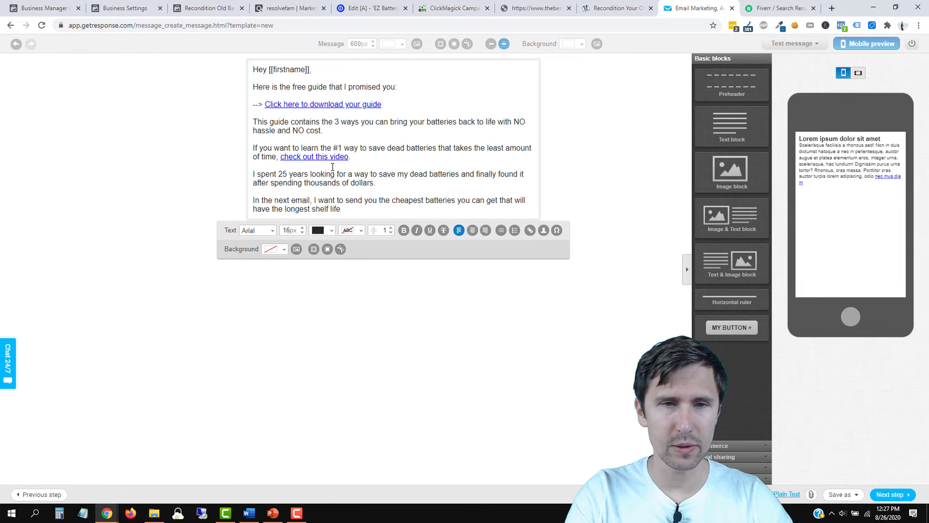
key(BackSpace)
key(BackSpace)
key(BackSpace)
key(BackSpace)
key(BackSpace)
key(BackSpace)
key(BackSpace)
key(BackSpace)
key(BackSpace)
key(BackSpace)
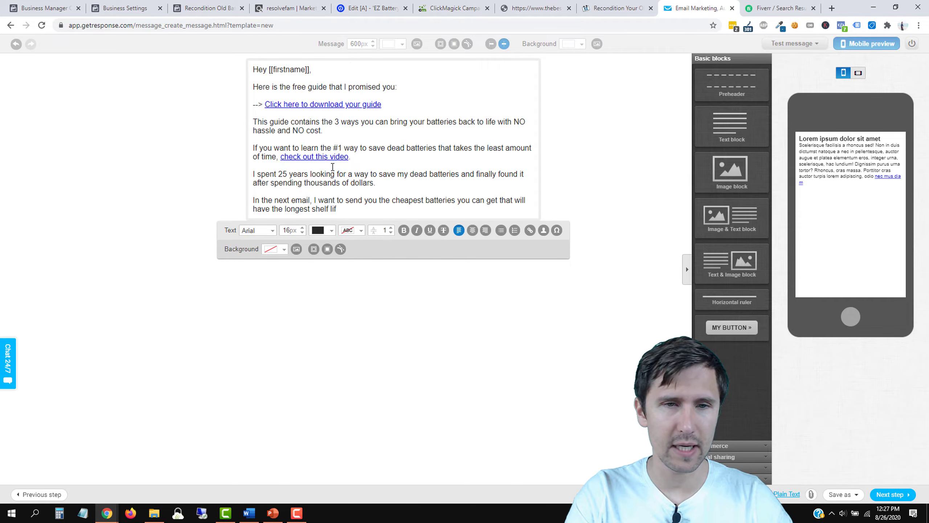
text(life)
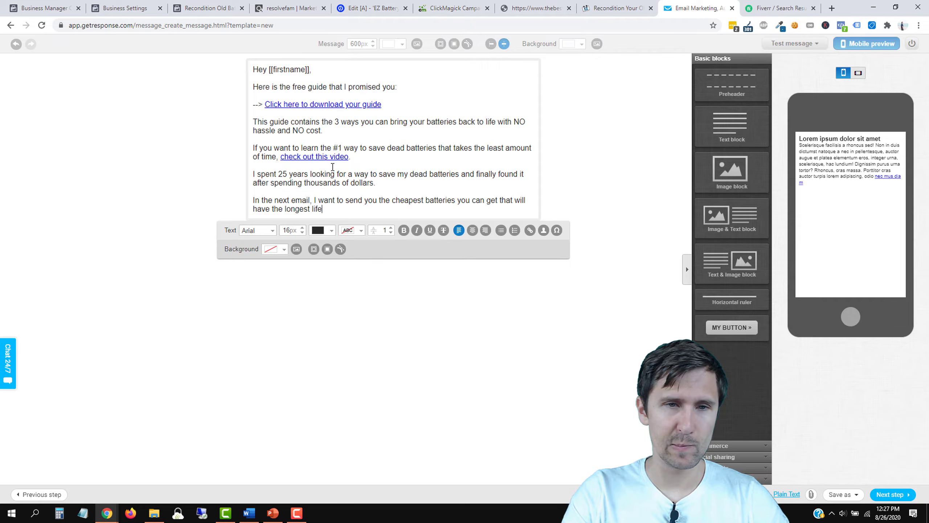
text(.)
key(Return)
Step: Add paragraphs asking readers to whitelist the sender's email and to watch for more valuable content
text(So ma)
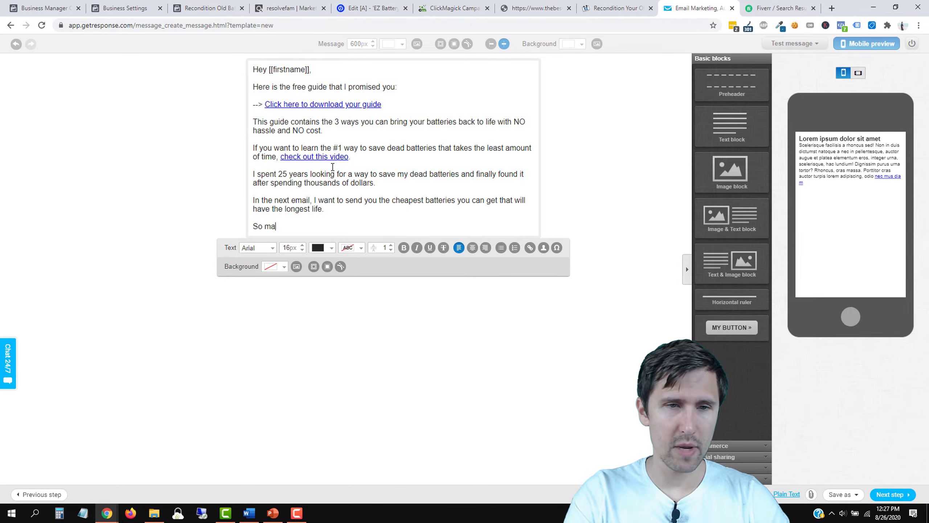
text(ke sure you whitel)
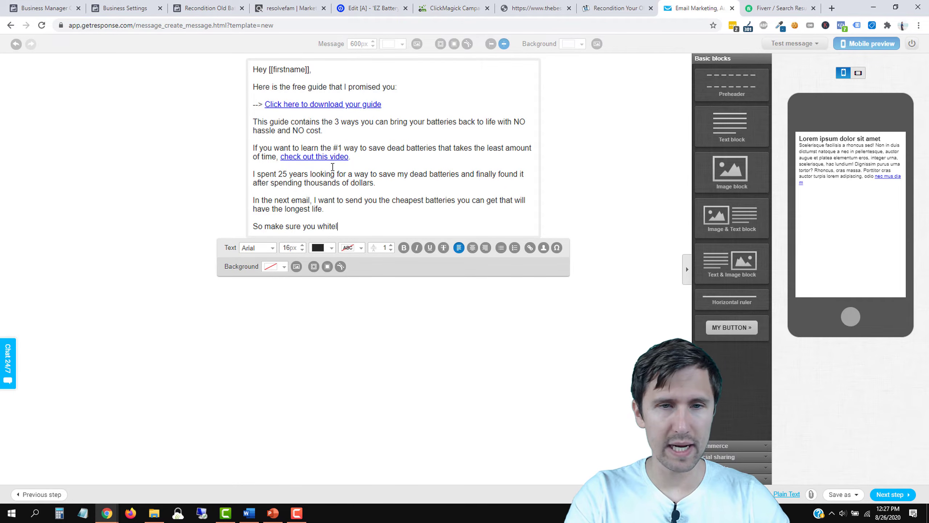
text(ist my email ()
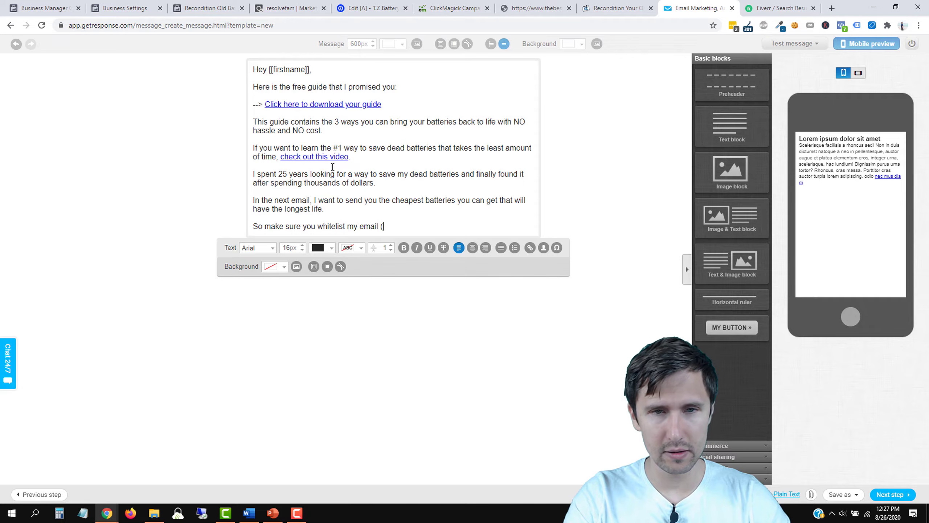
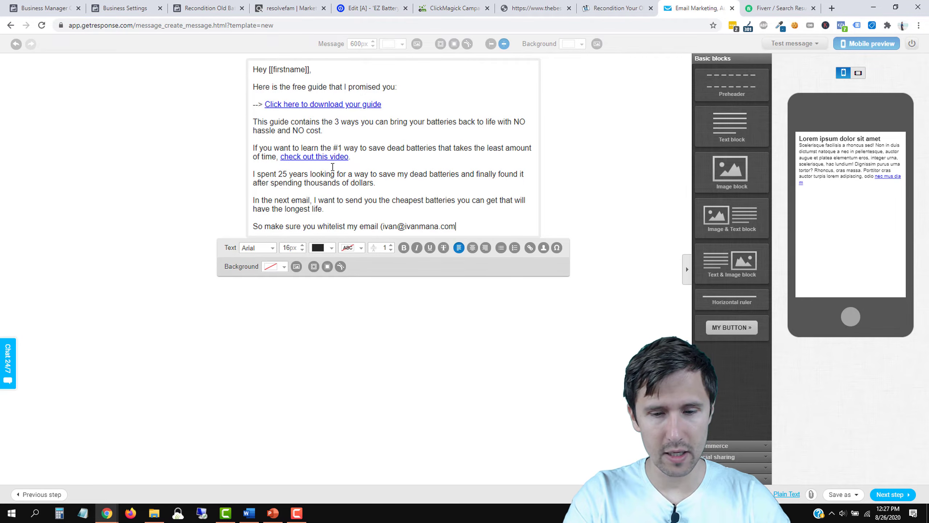
text() to r)
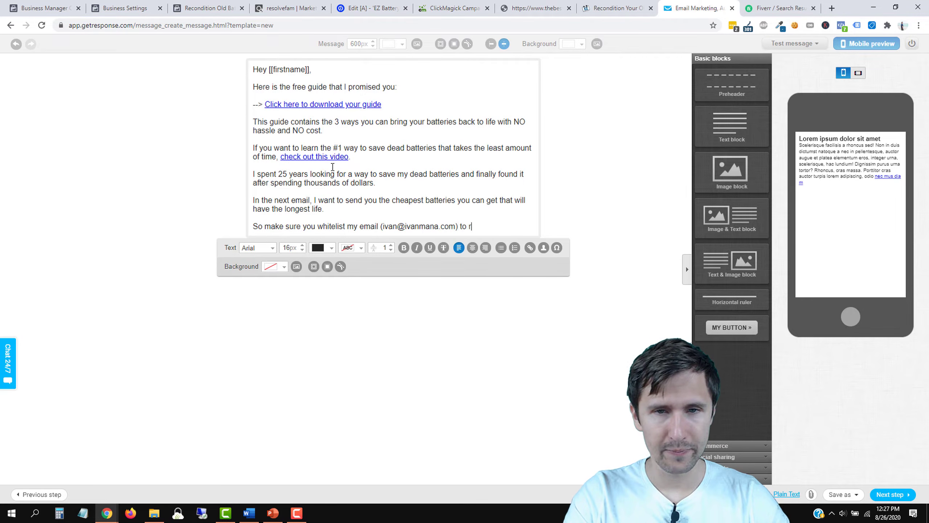
text(eceive these news and updates.)
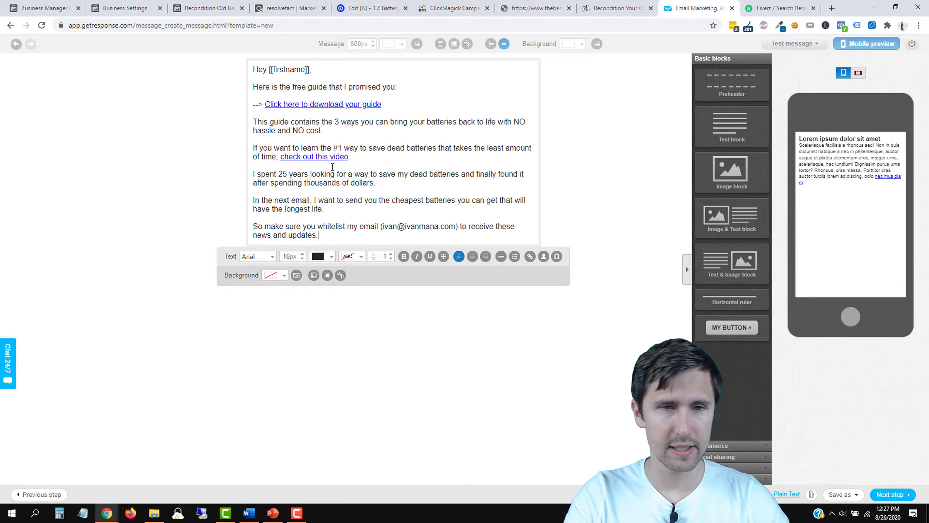
key(Return)
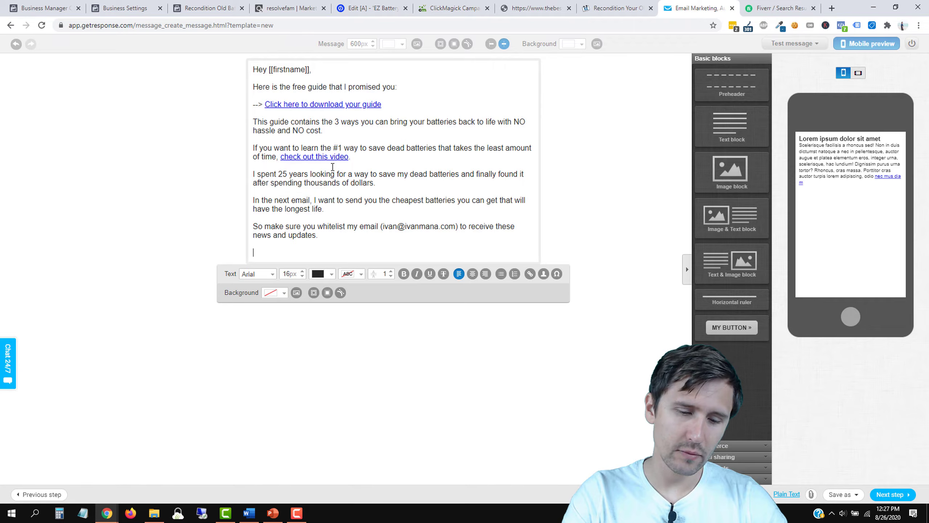
text(I'l)
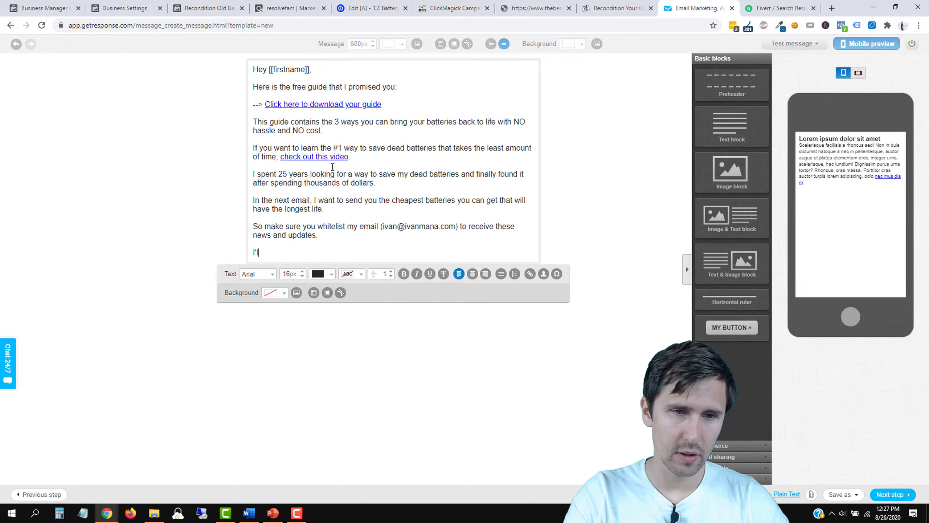
text(l also be sending y)
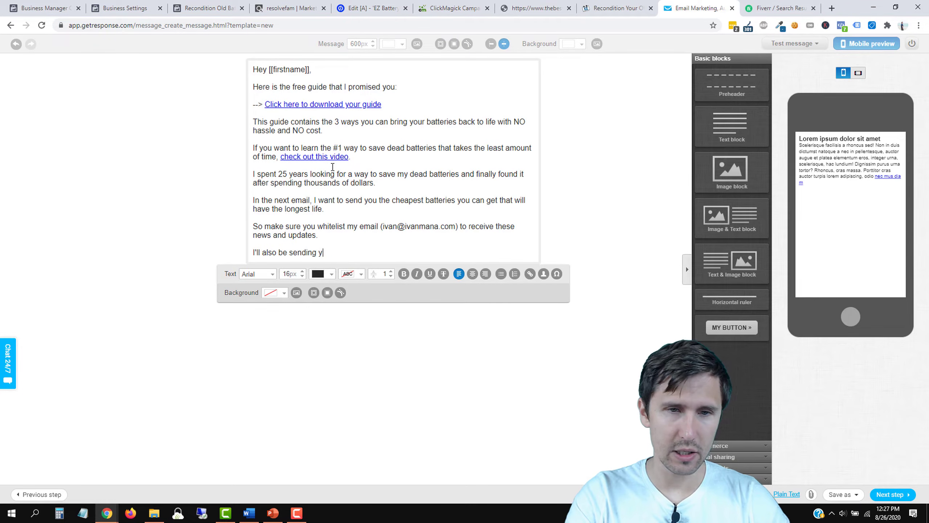
text(ou a lot of other v)
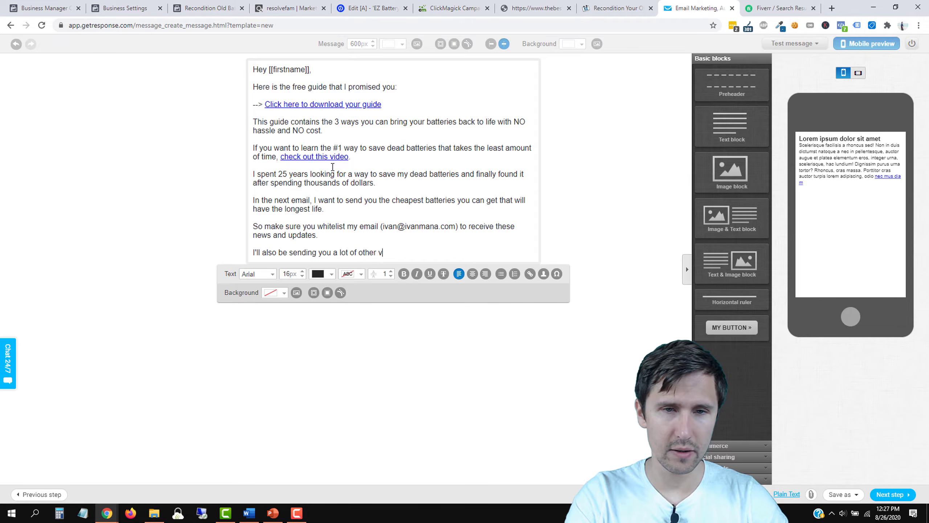
text(aluable content )
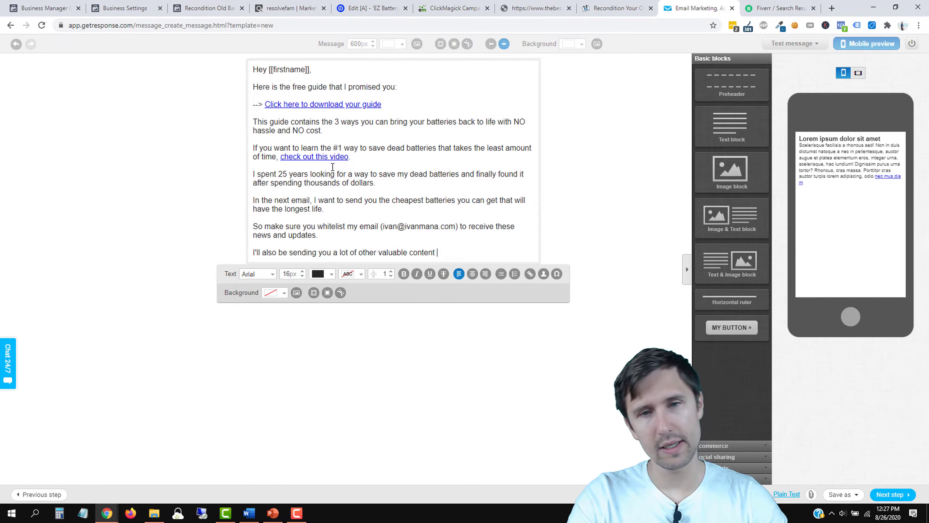
text(and information, so keep an)
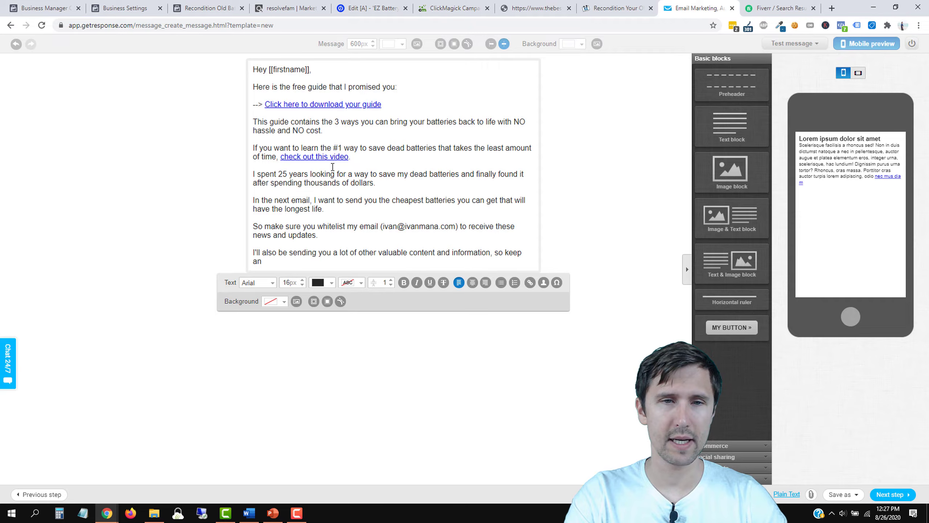
text(eye out for these as well)
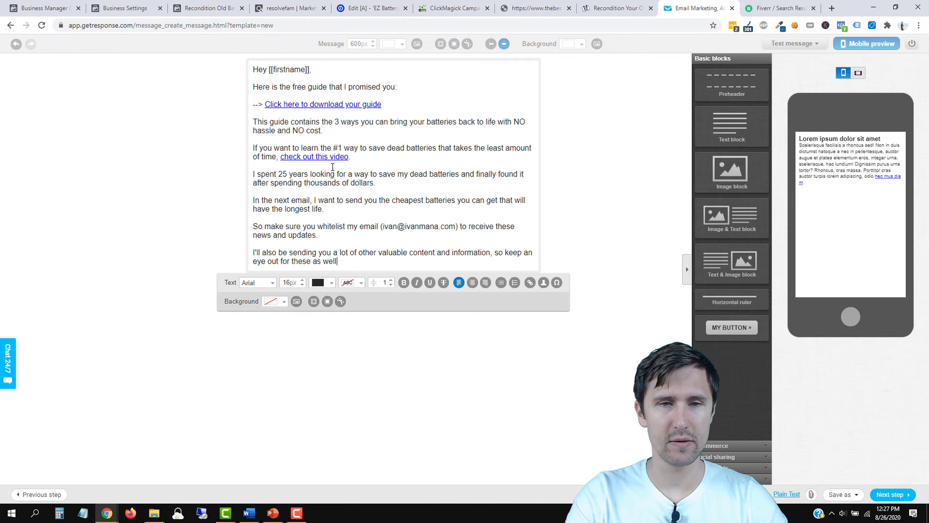
text(.)
key(Return)
Step: Sign off with 'Stay well and talk soon,' followed by the sender's first name
text(Stay well and )
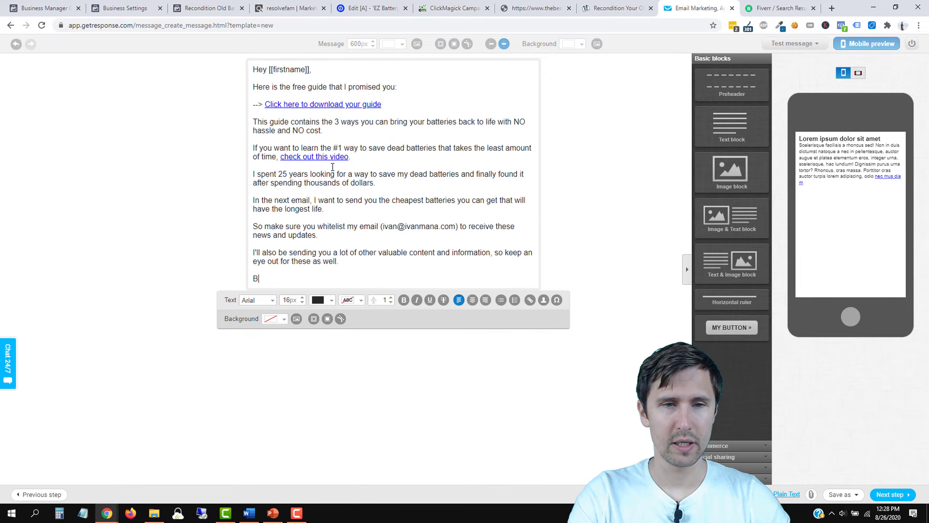
text(talk soon,)
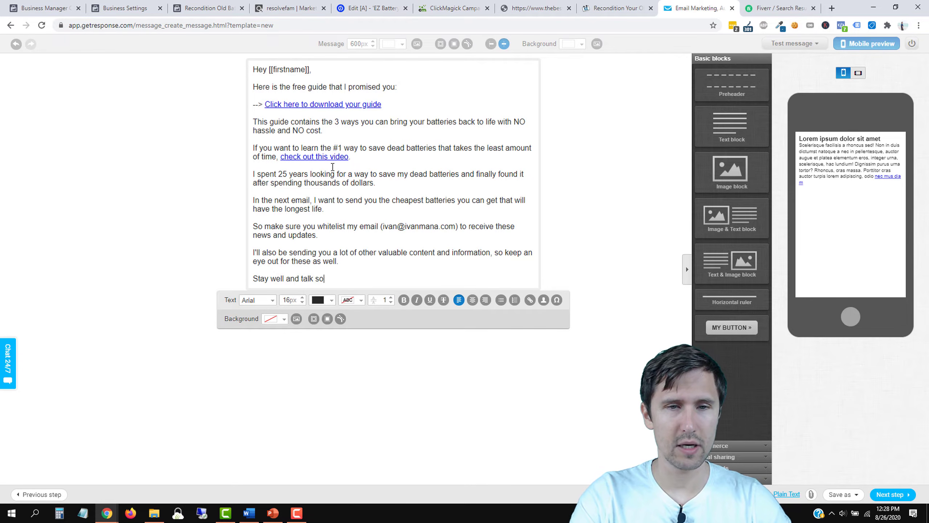
key(Return)
text(Ivan)
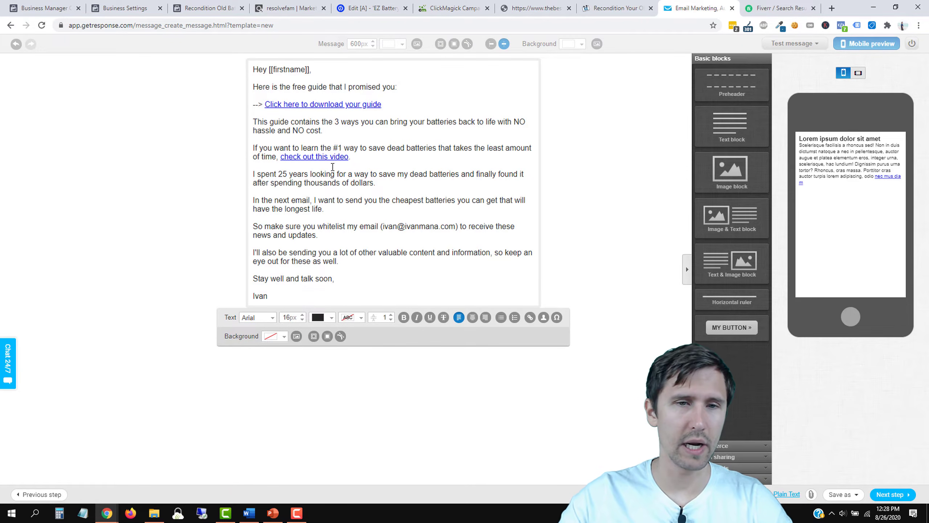
Step: Give the signature name a yellow highlight, leaving the text colour unchanged
double_click(260, 296)
click(329, 318)
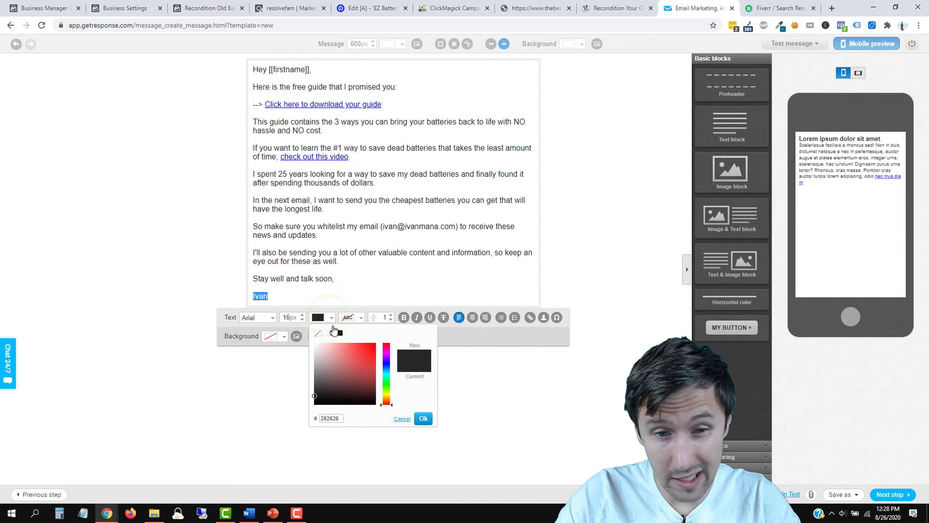
click(388, 394)
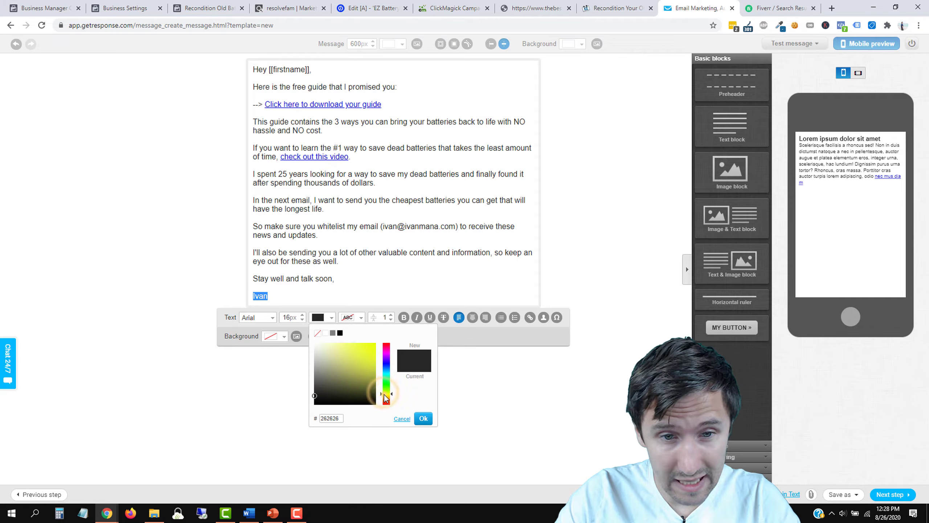
click(402, 419)
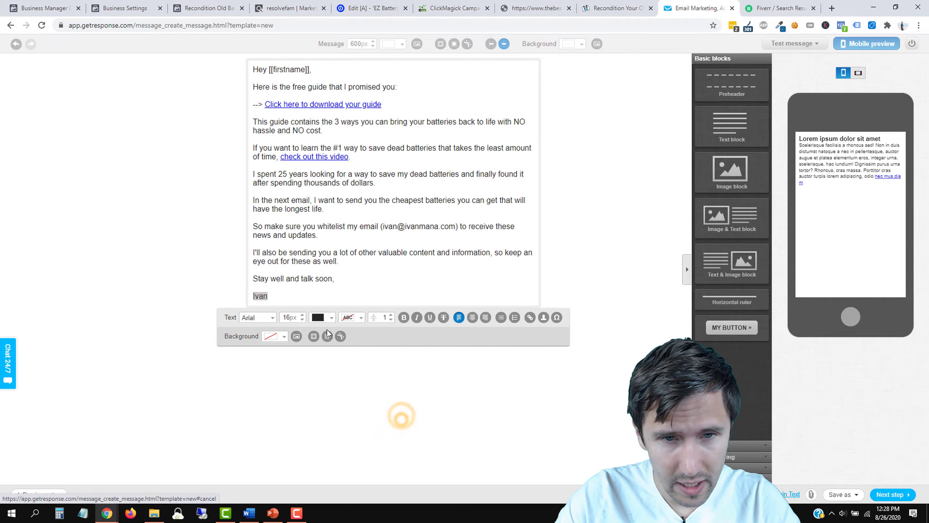
click(361, 318)
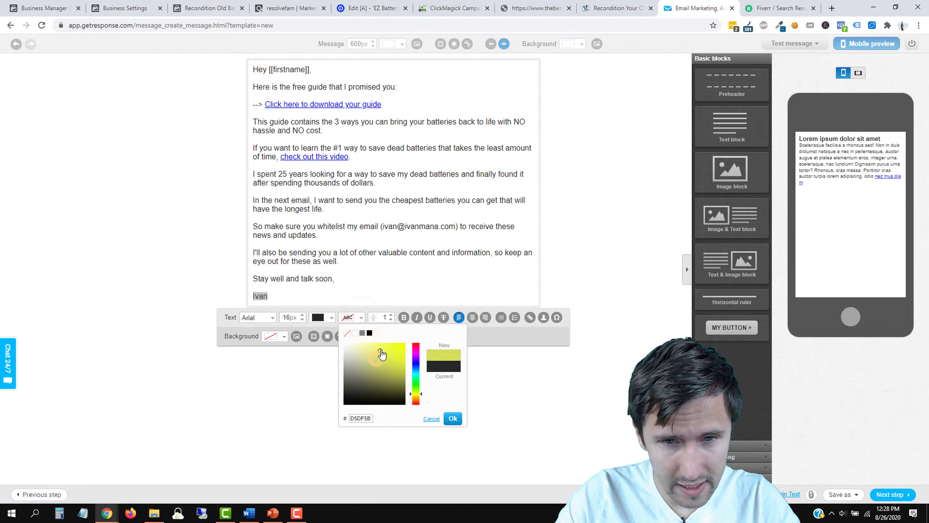
click(452, 418)
click(160, 270)
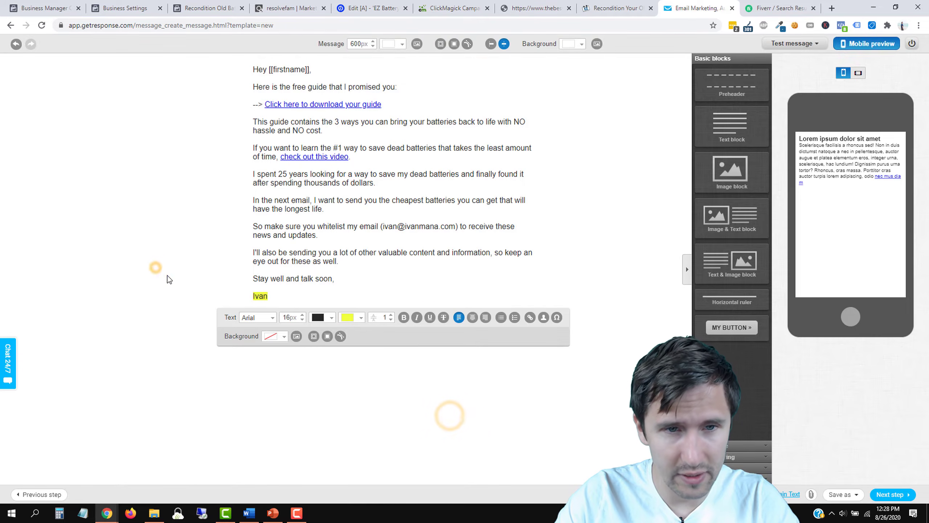
Step: Change the signature to '- ' followed by the sender's full name
click(293, 297)
click(252, 296)
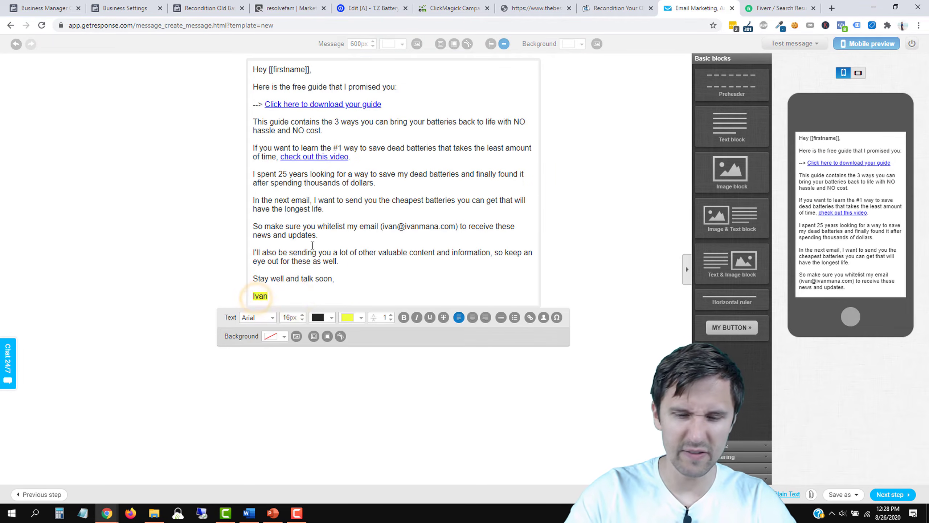
text(- Ivan Mana)
click(157, 234)
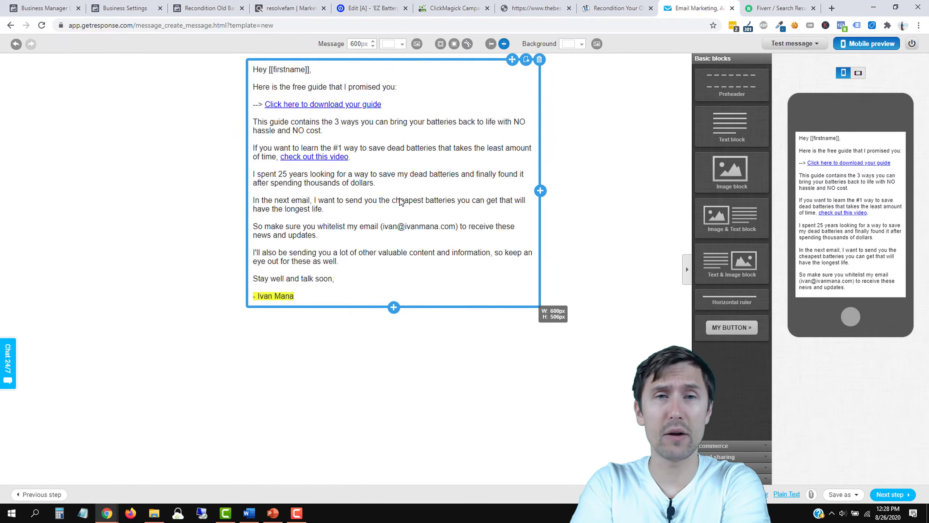
click(585, 4)
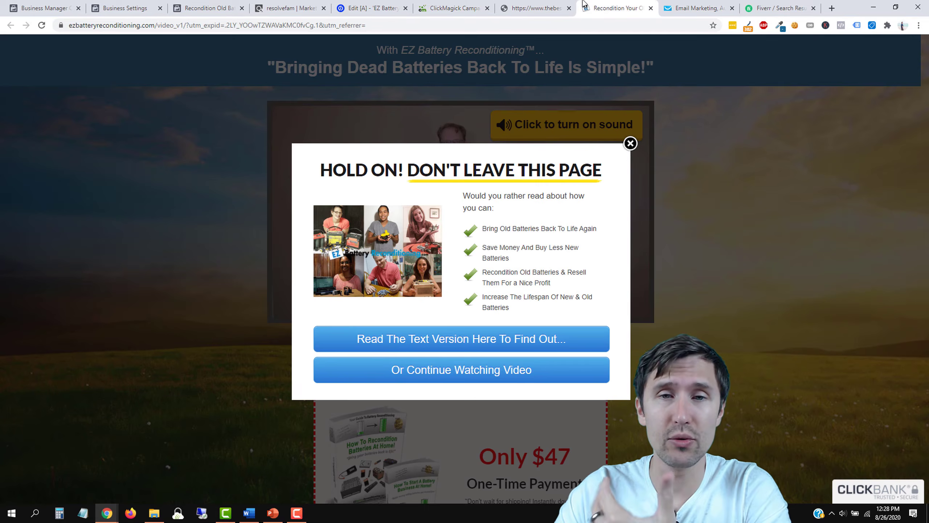
click(631, 144)
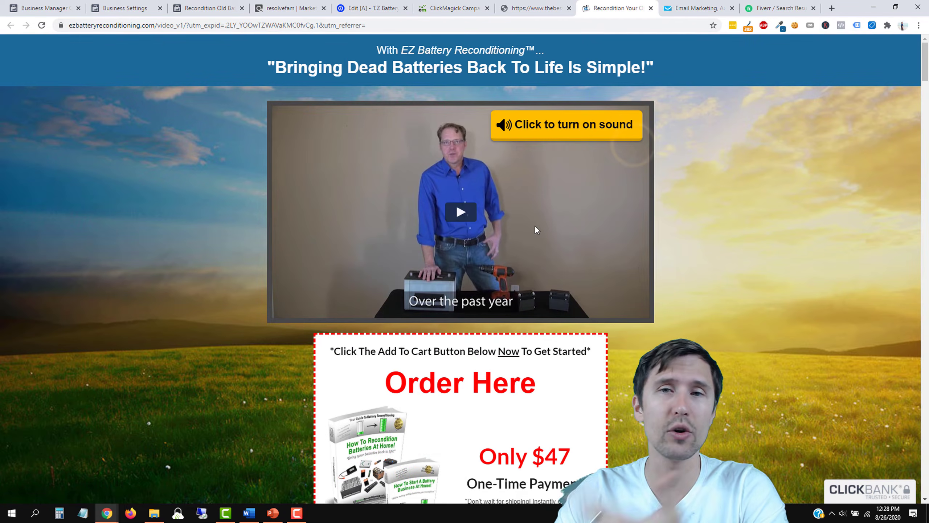
mouse_move(717, 4)
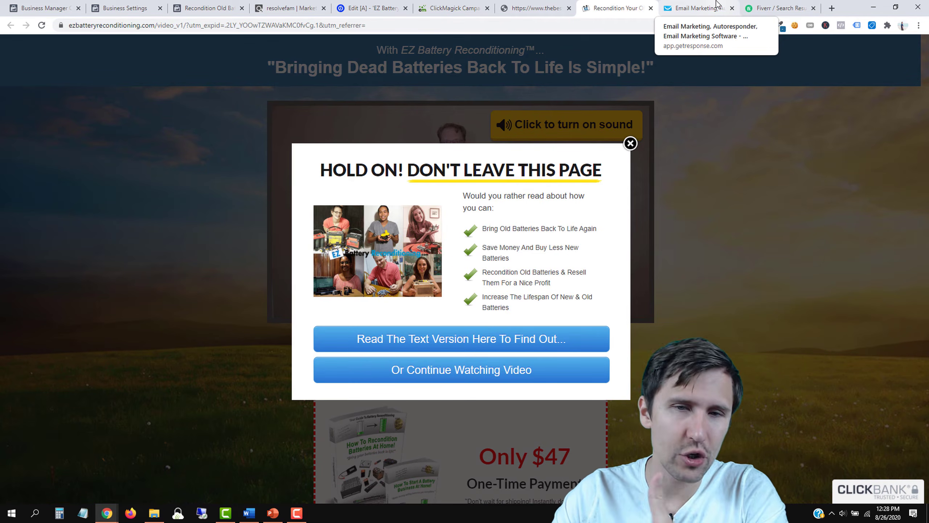
click(697, 8)
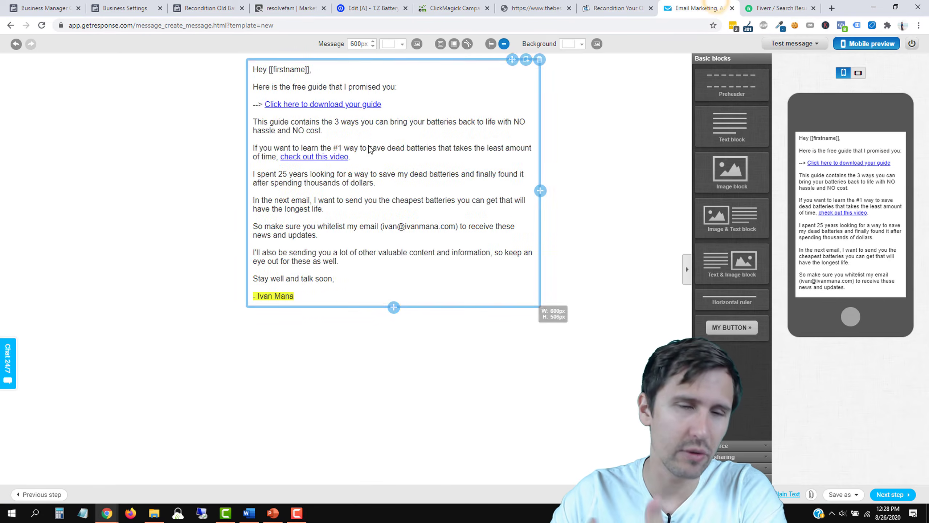
Step: Bold the words 'I spent 25 years' in the email body
click(320, 130)
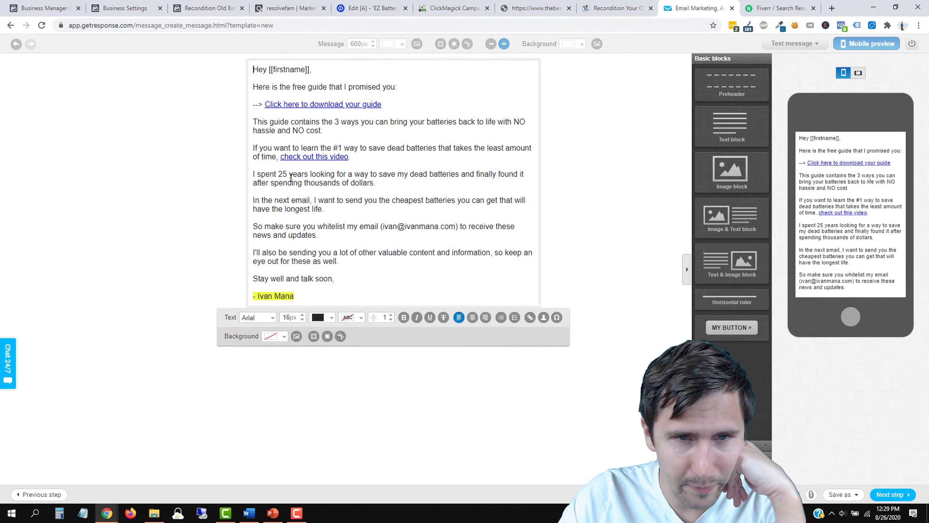
drag(309, 174, 254, 174)
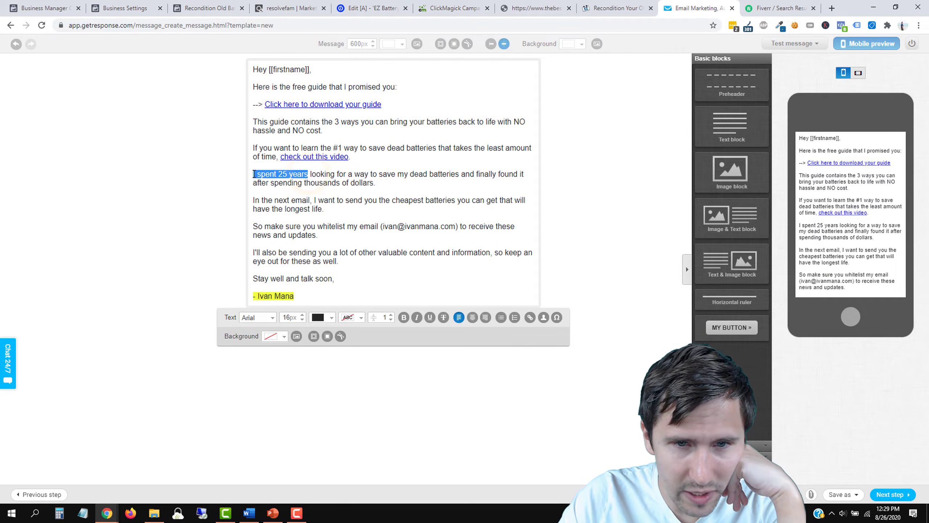
click(404, 318)
click(358, 204)
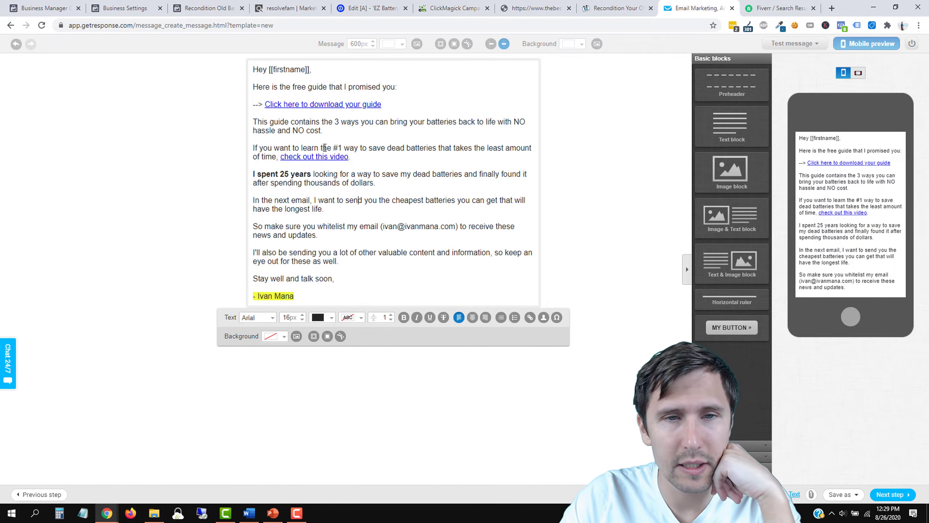
Step: Underline the phrase about the #1 way to save dead batteries
drag(323, 147, 370, 149)
click(386, 142)
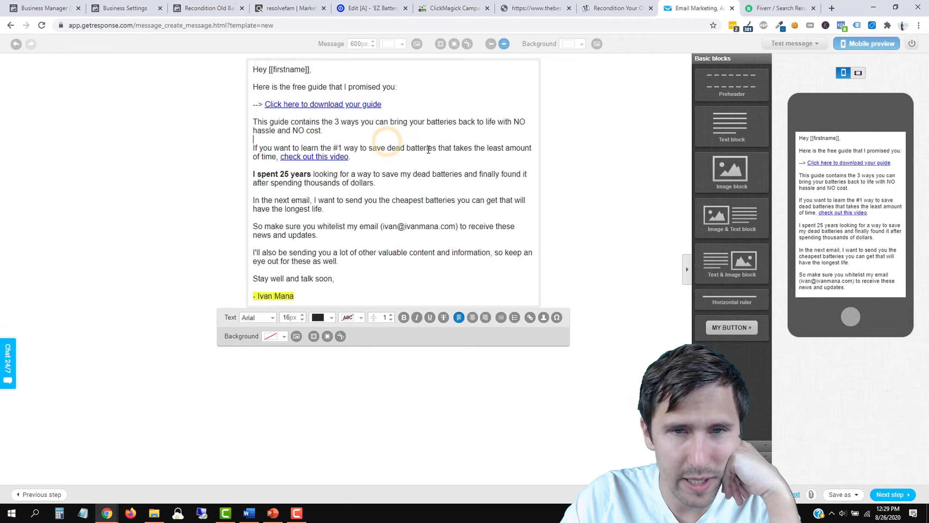
drag(439, 150, 325, 147)
click(325, 147)
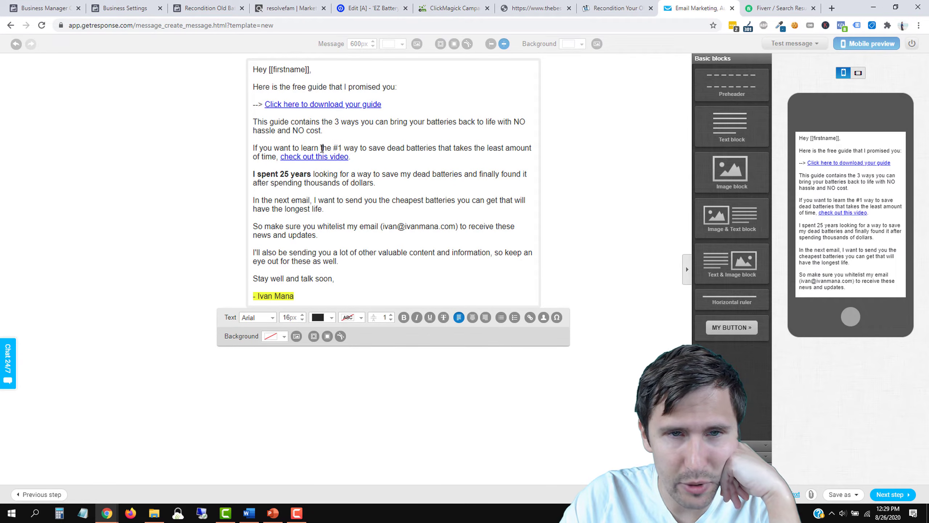
drag(330, 150, 437, 151)
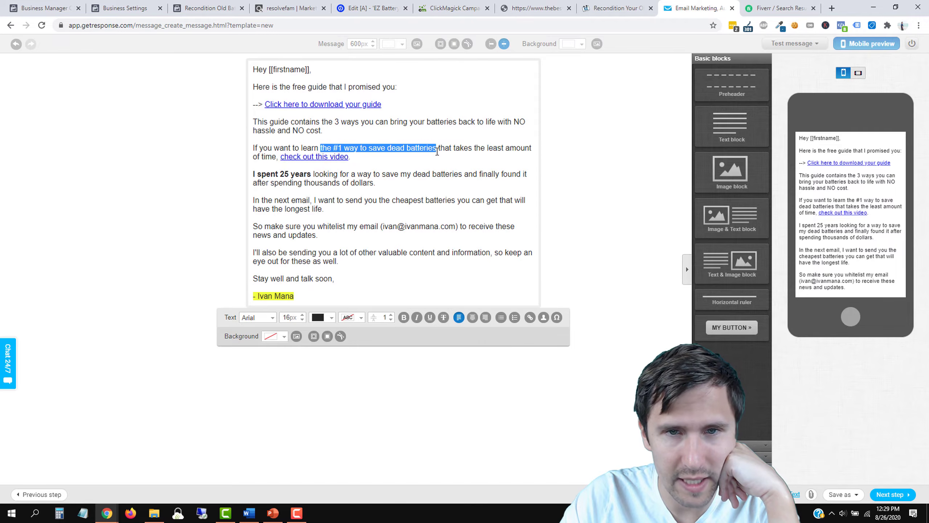
click(430, 321)
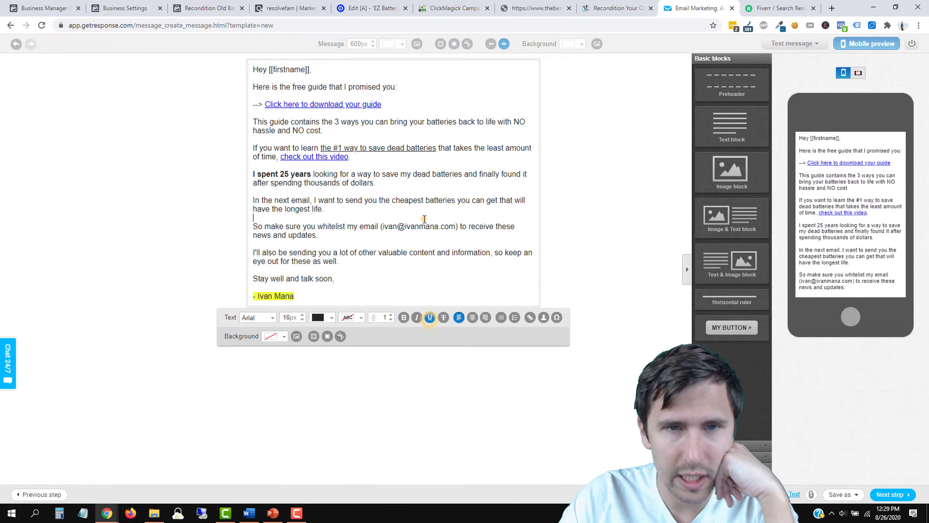
click(575, 224)
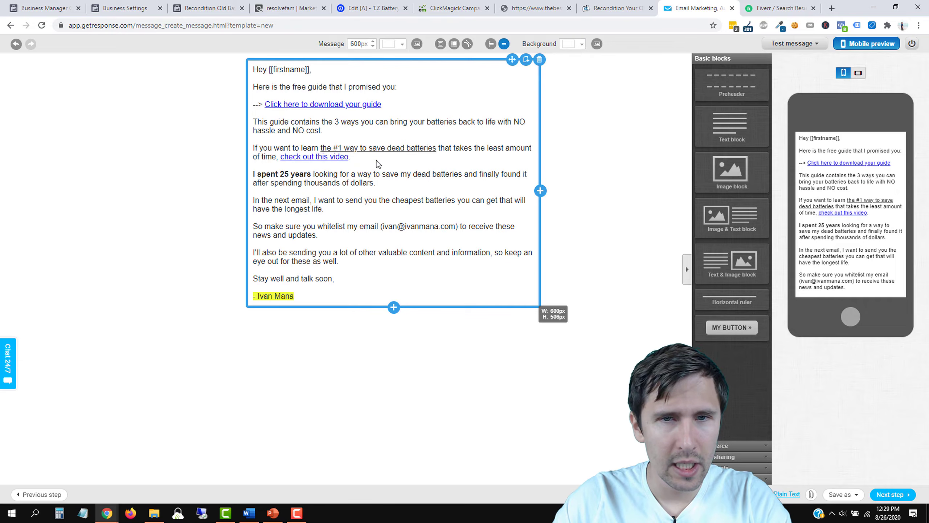
Step: Add a bold P.S. paragraph below the signature without the yellow highlight
click(327, 247)
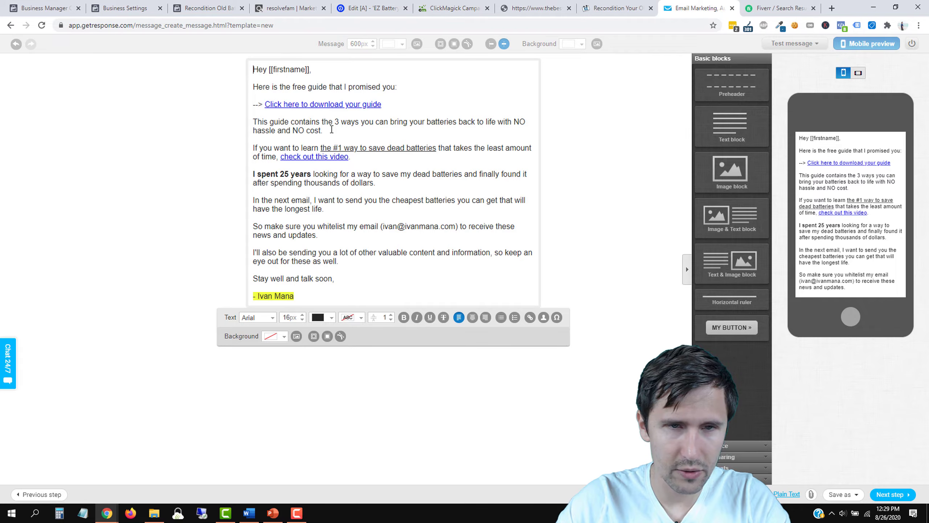
click(296, 295)
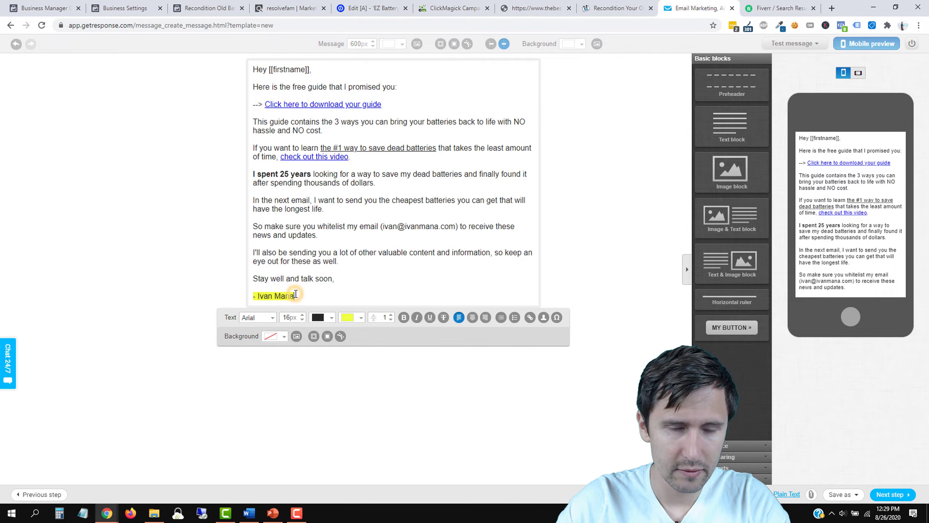
key(Return)
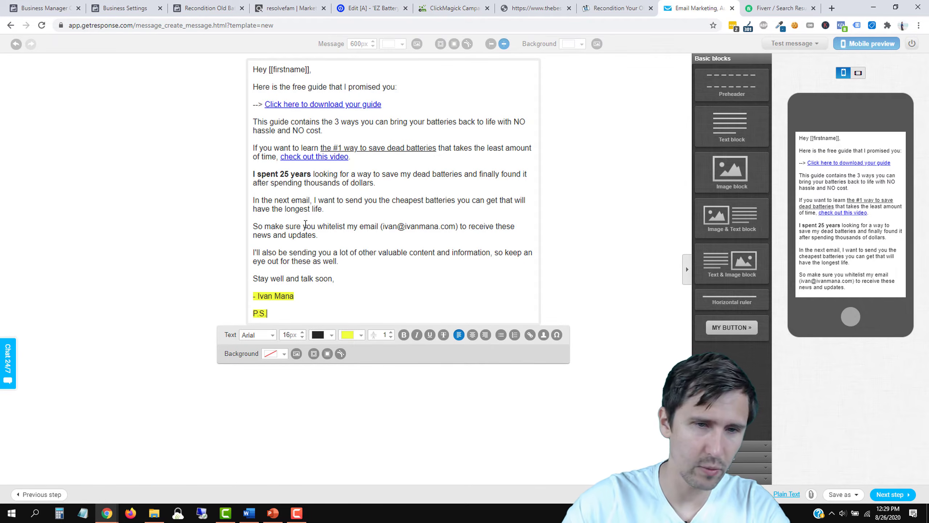
click(348, 335)
drag(359, 372, 344, 356)
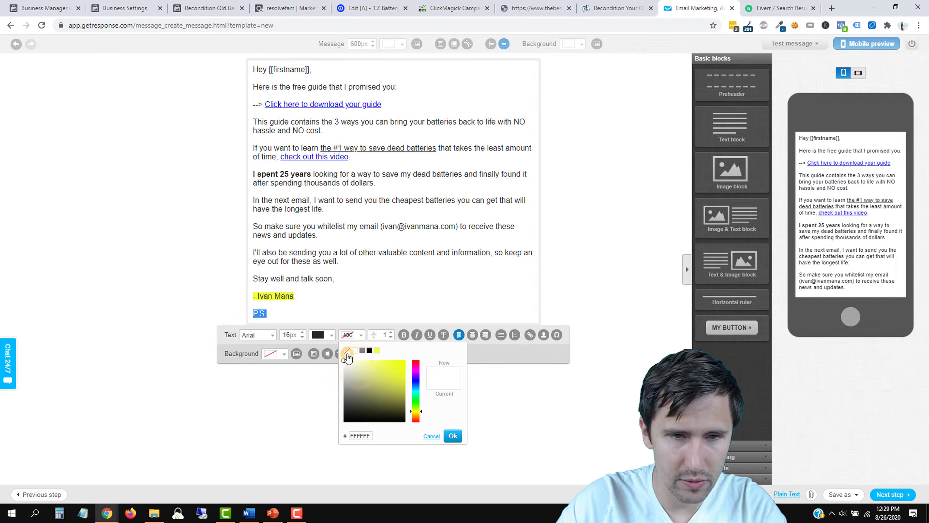
click(347, 352)
click(286, 314)
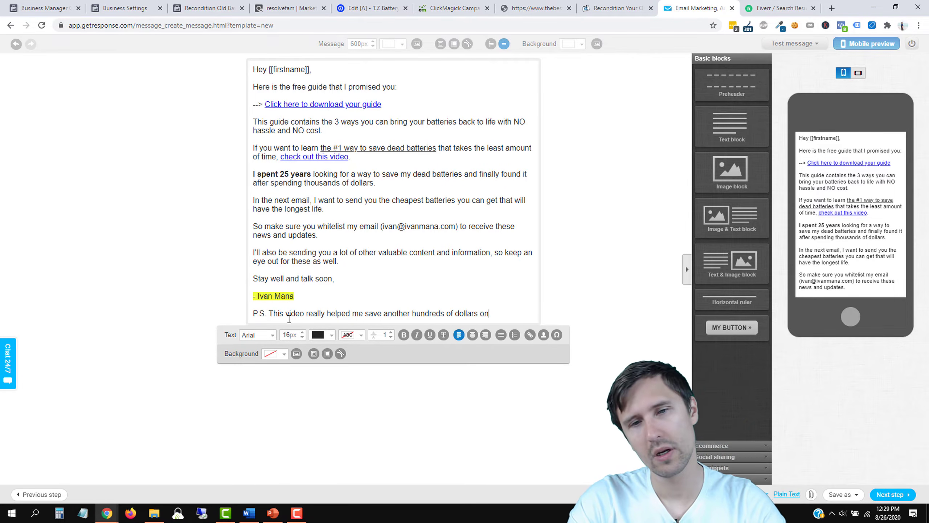
text(econditioning. So check it out!)
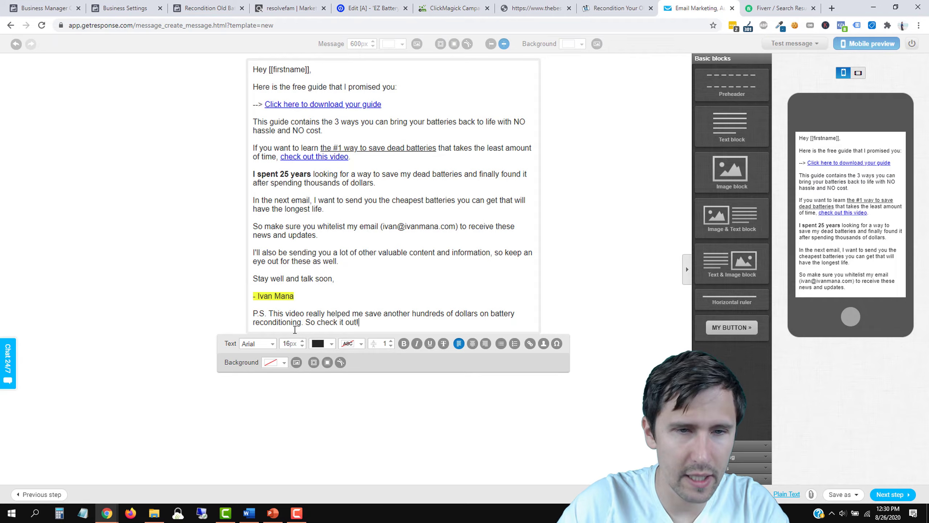
triple_click(265, 311)
key(ctrl+b)
click(363, 224)
Step: Link 'This video' in the P.S. to the ClickBank hoplink and save the email
double_click(319, 157)
click(424, 254)
click(533, 297)
click(329, 312)
drag(308, 313, 269, 313)
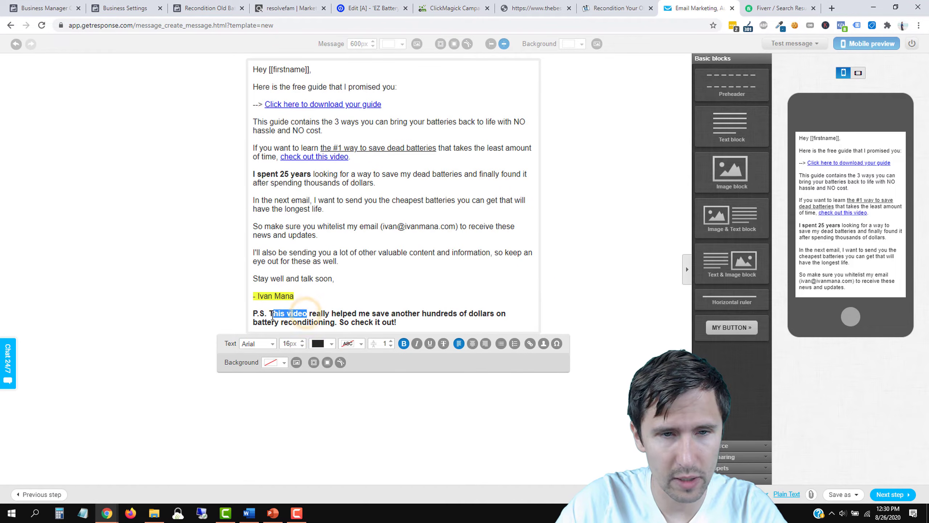
click(530, 344)
click(417, 254)
key(ctrl+v)
click(532, 296)
click(382, 235)
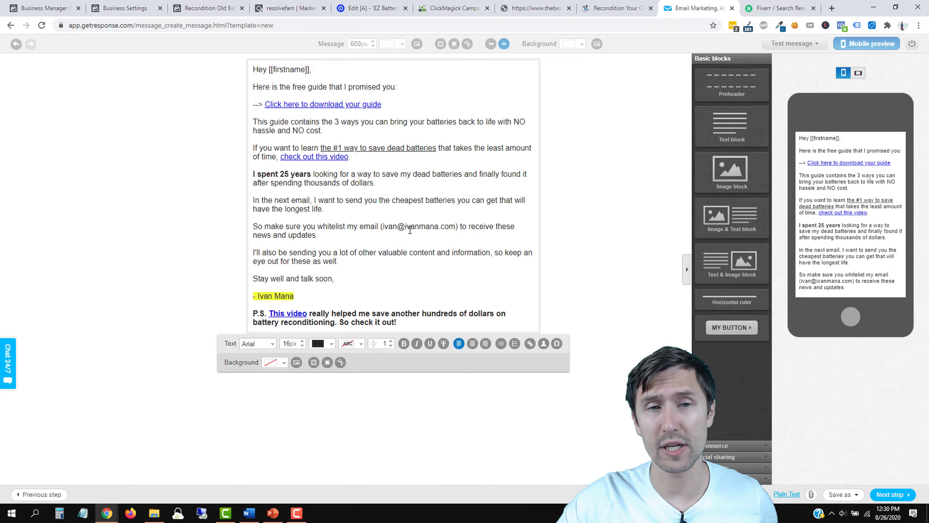
click(890, 495)
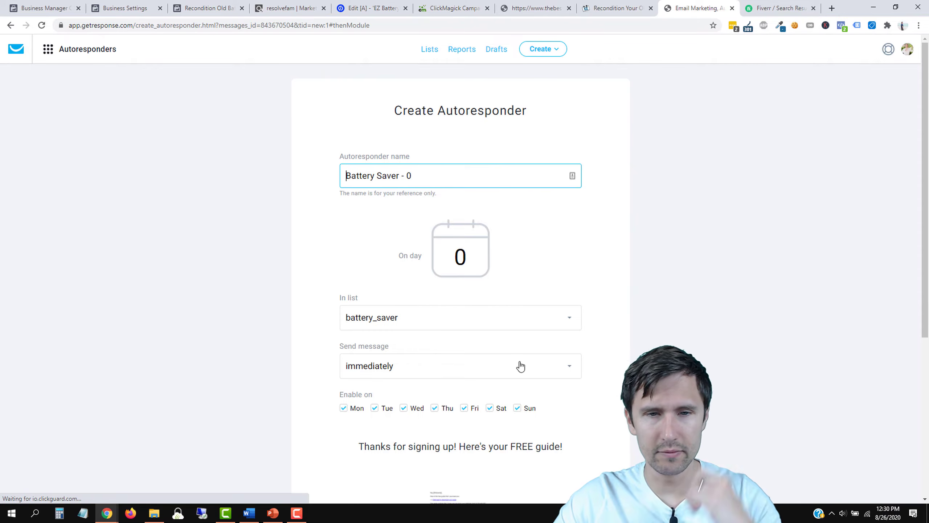
Step: Save and publish the autoresponder
scroll(548, 396, down, 3)
scroll(590, 423, down, 3)
click(544, 418)
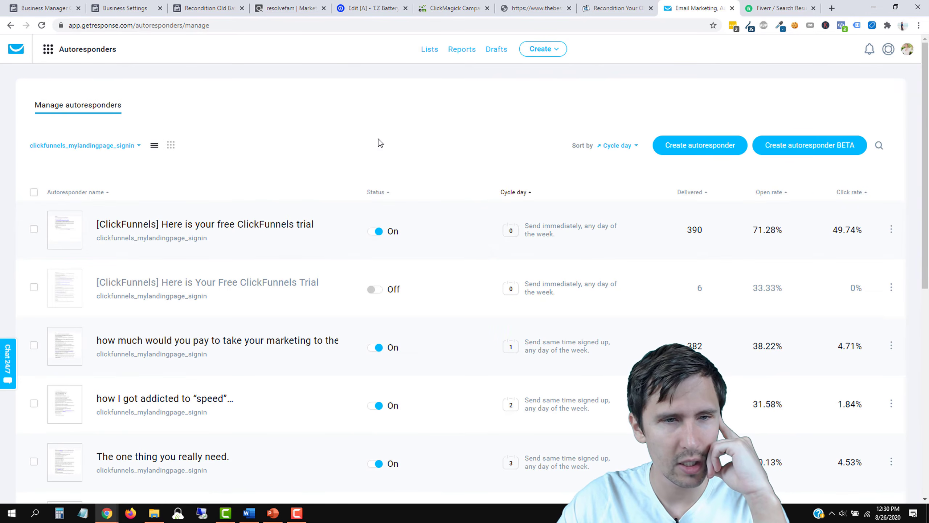
Step: Filter the autoresponders to the battery_saver list and preview the Battery Saver - 0 email
click(106, 145)
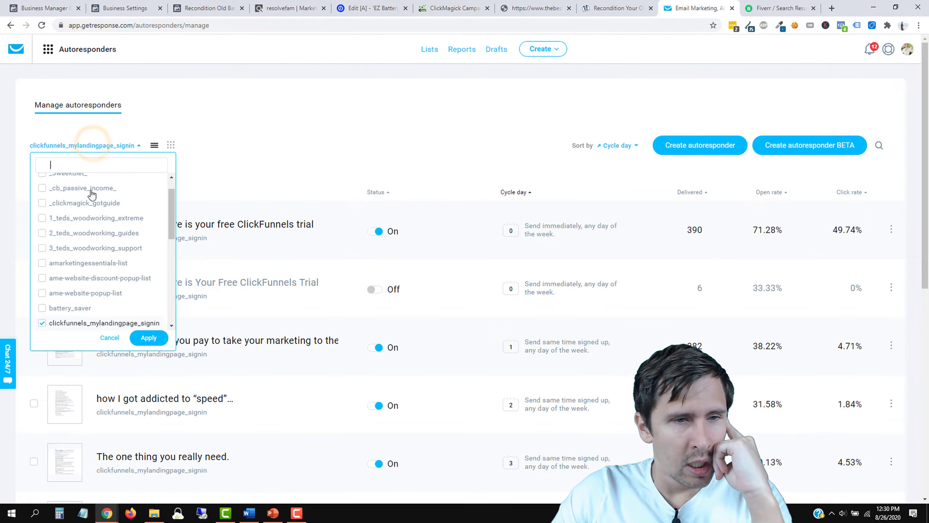
click(76, 307)
click(74, 323)
click(148, 338)
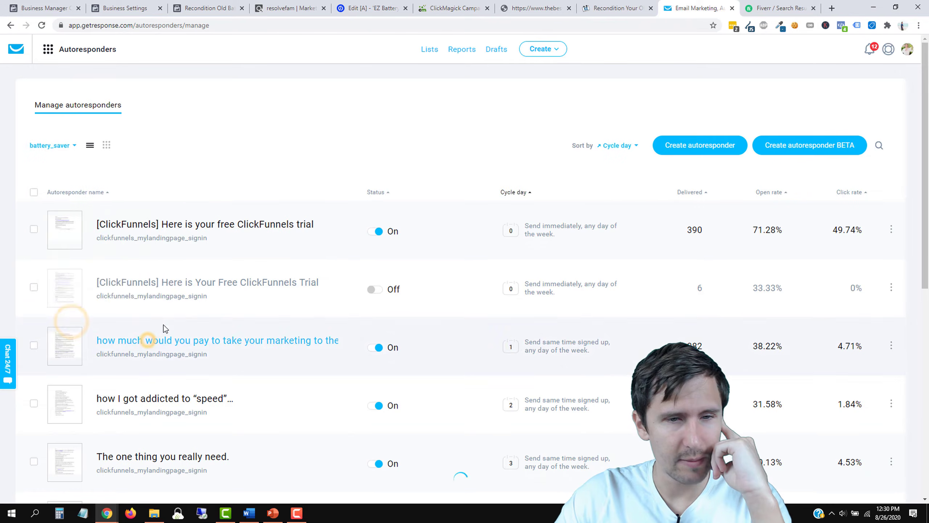
click(895, 229)
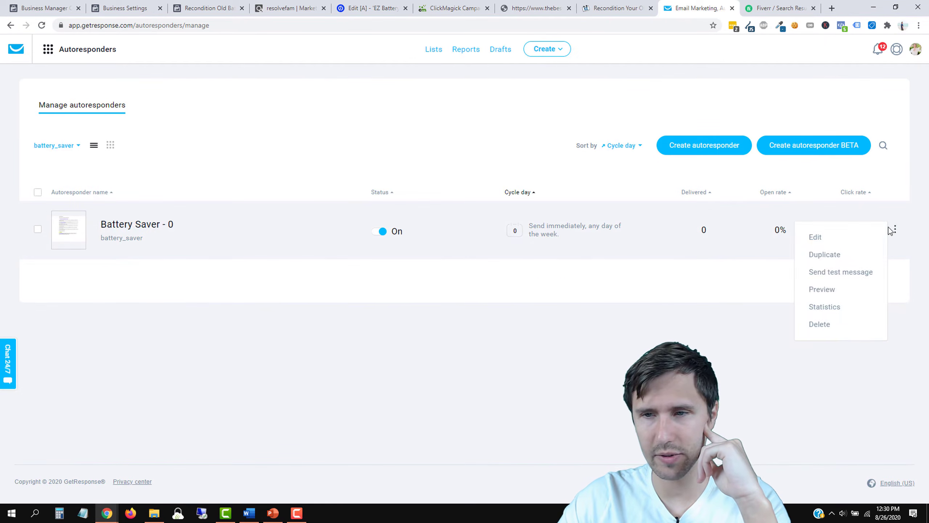
click(827, 292)
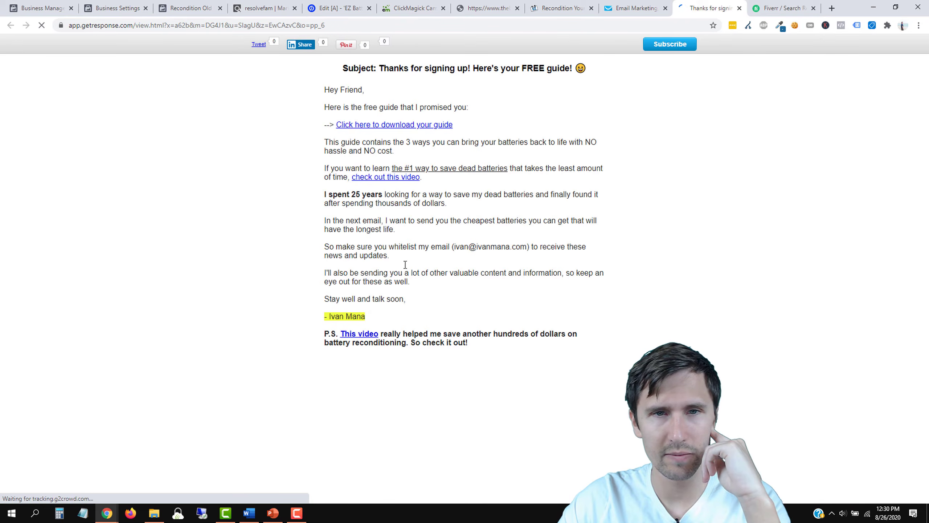
Step: Check the 'Friend,' greeting and test both video links in the preview
drag(341, 89, 376, 96)
click(375, 96)
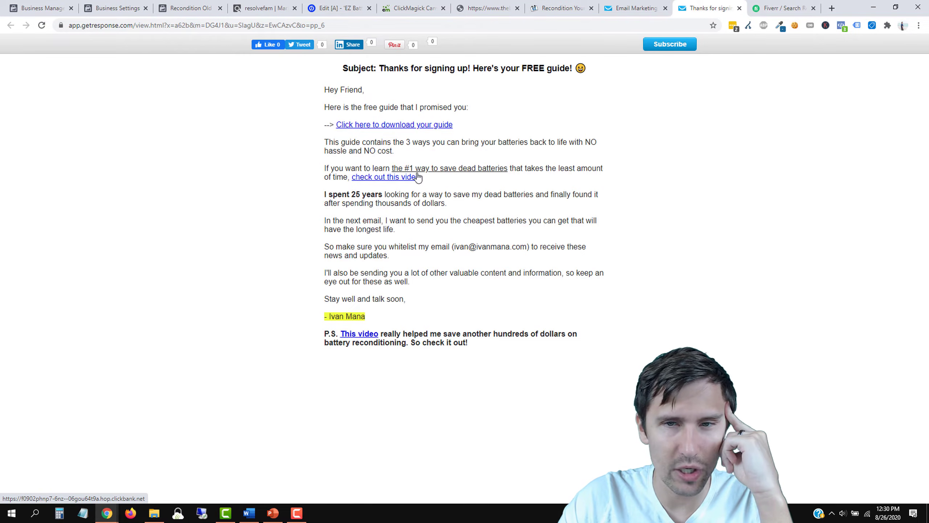
click(373, 178)
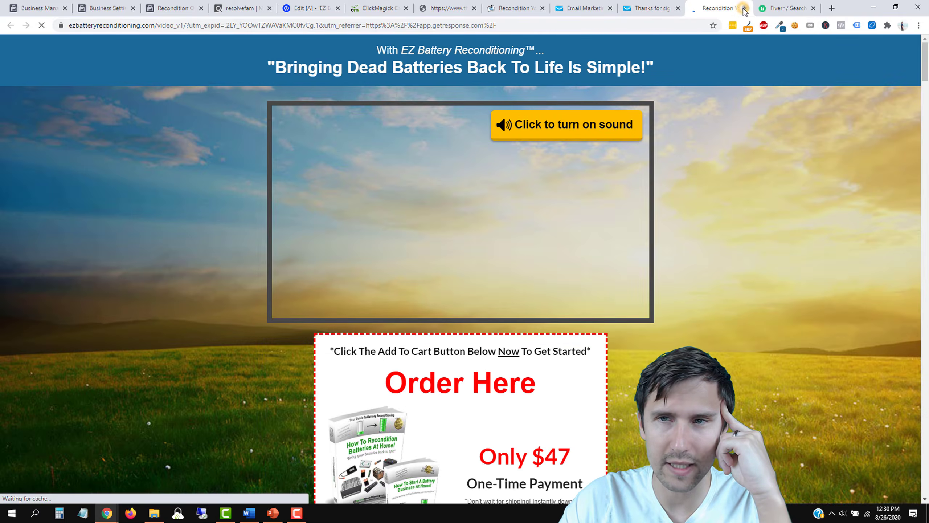
click(745, 8)
click(742, 11)
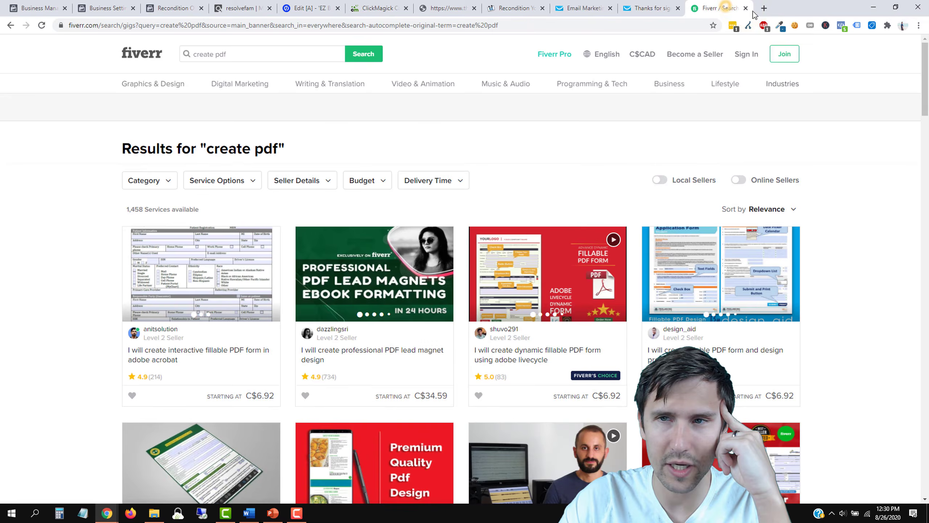
click(745, 8)
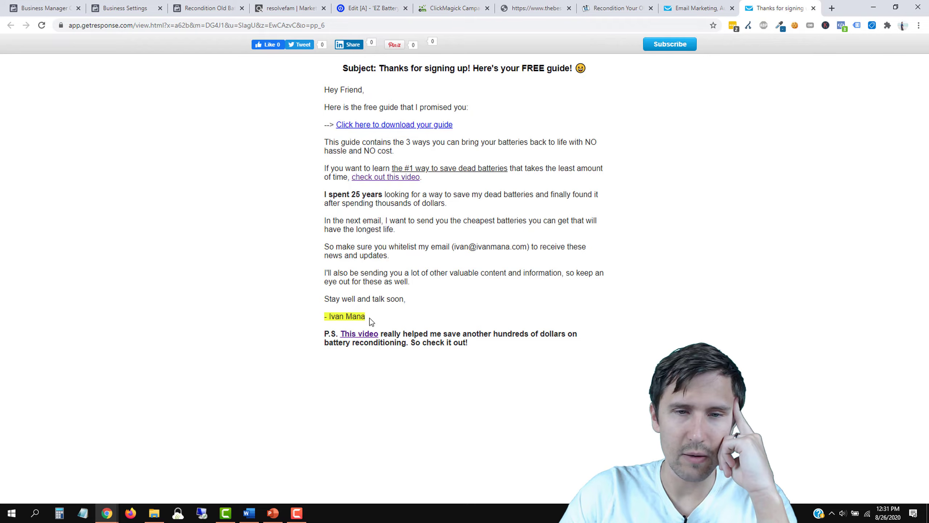
click(360, 334)
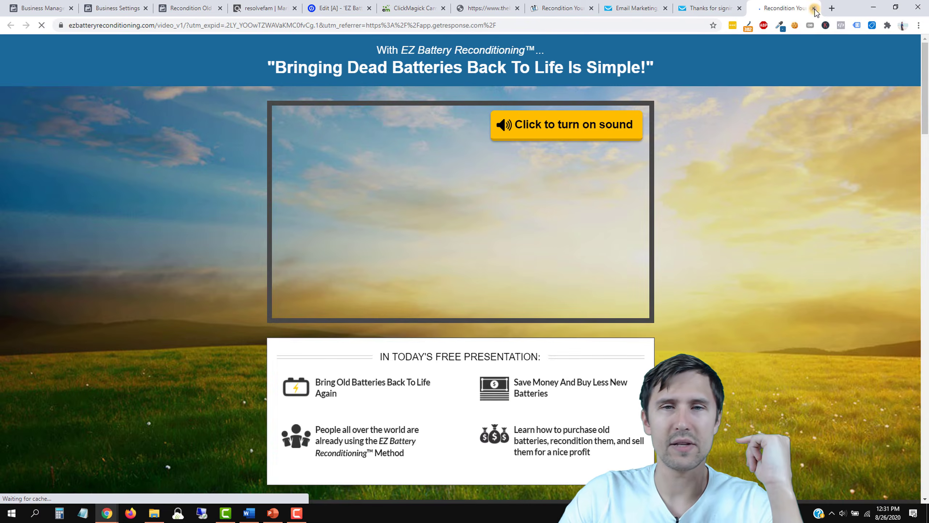
click(814, 8)
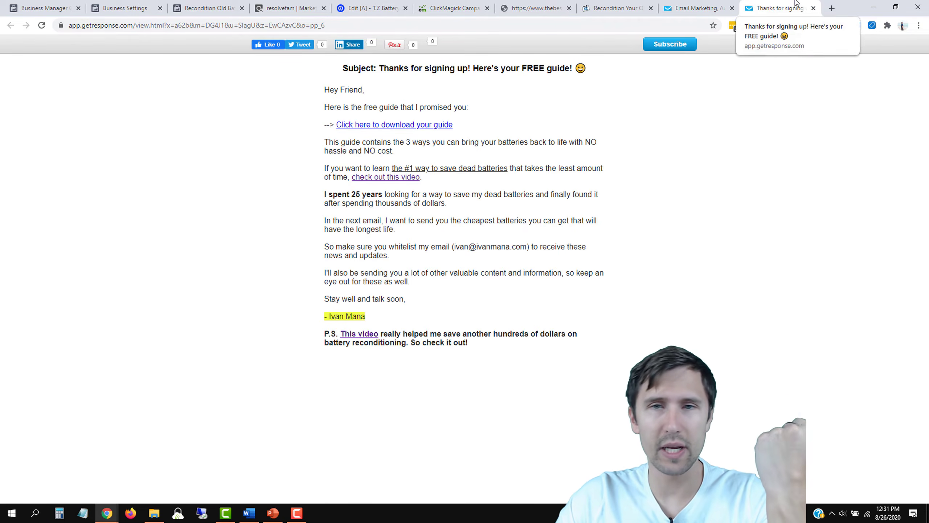
Step: Close the welcome email preview and dismiss the notifications panel on the Autoresponders page
click(814, 8)
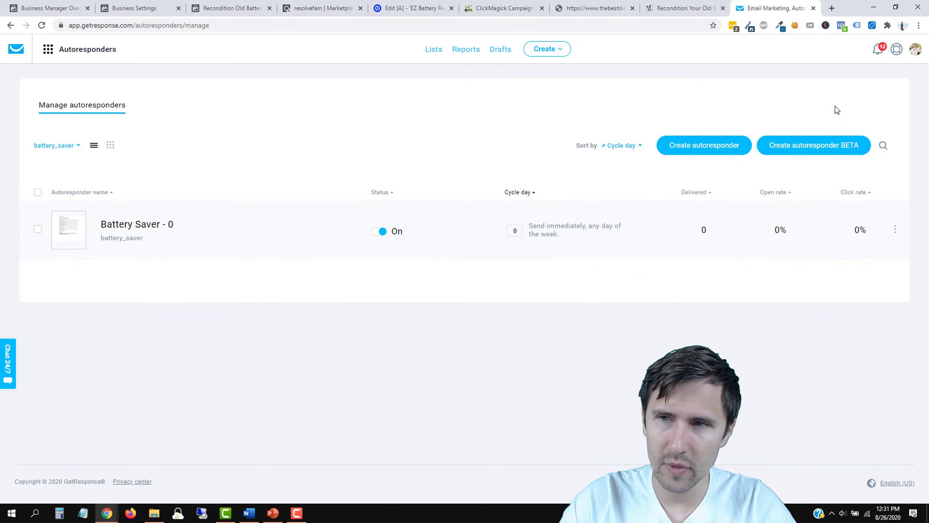
click(880, 54)
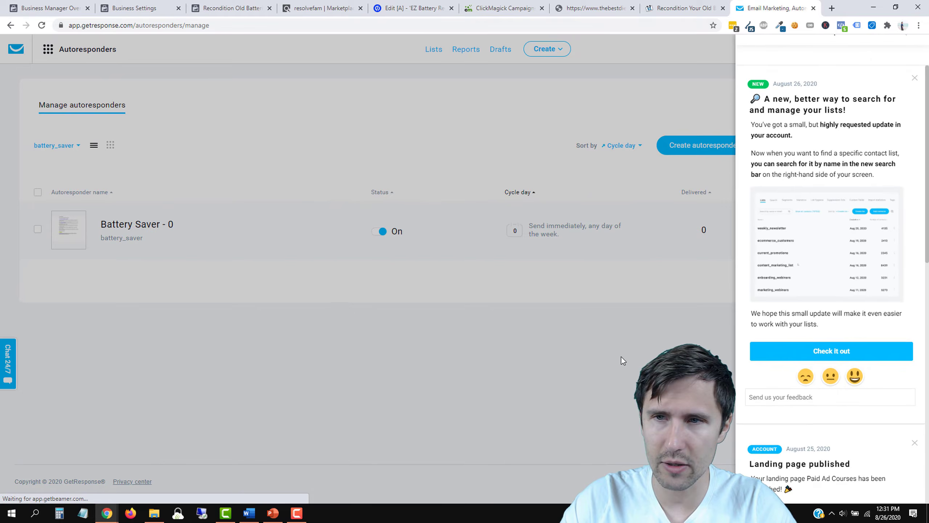
click(622, 358)
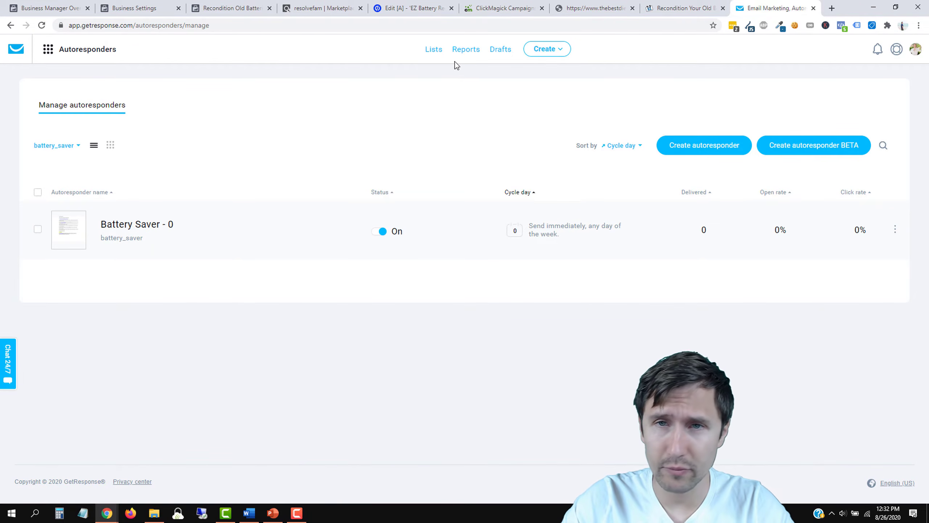
Step: Check the Leads and Integrations of the EZ Battery Reconditioning page in the Battery Saver group
click(414, 8)
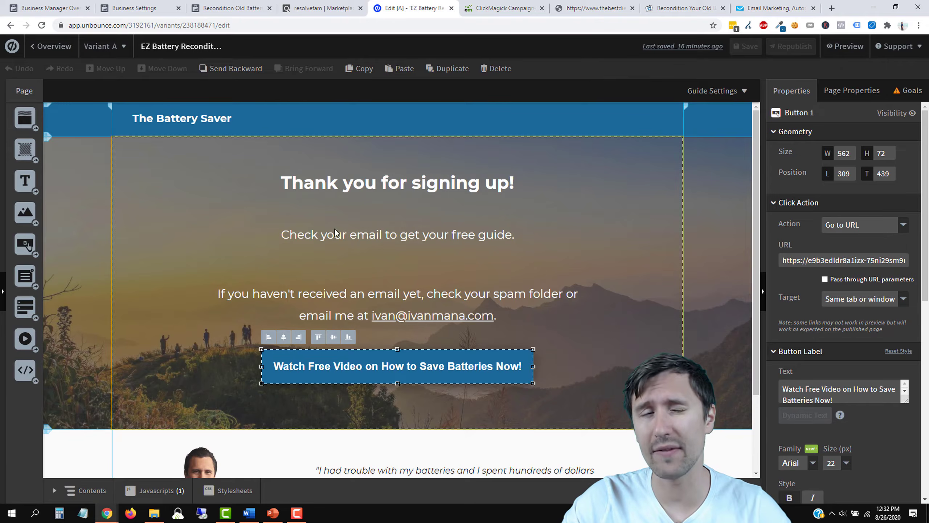
click(41, 47)
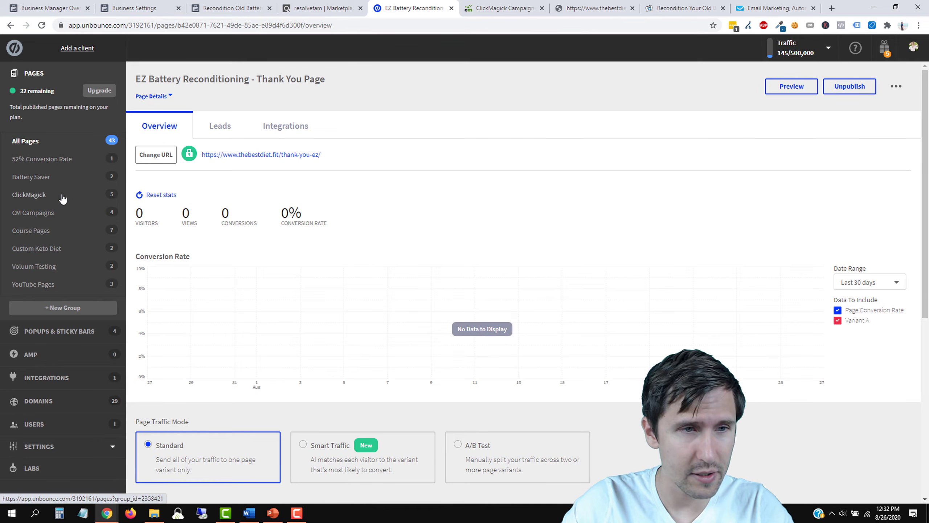
click(43, 177)
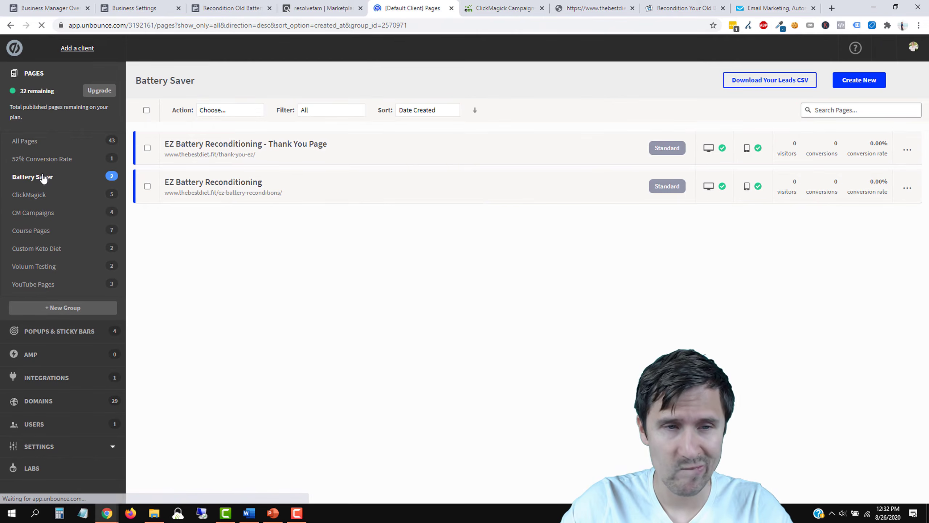
click(211, 187)
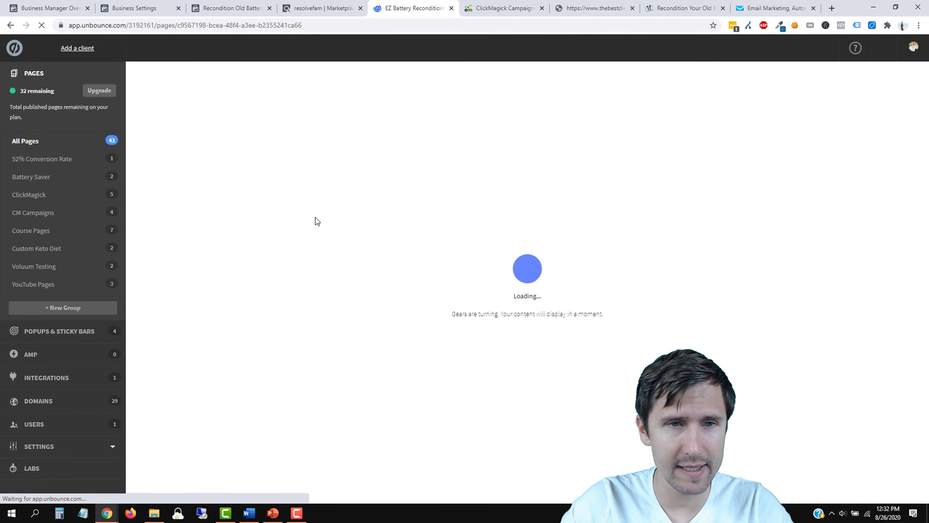
click(216, 120)
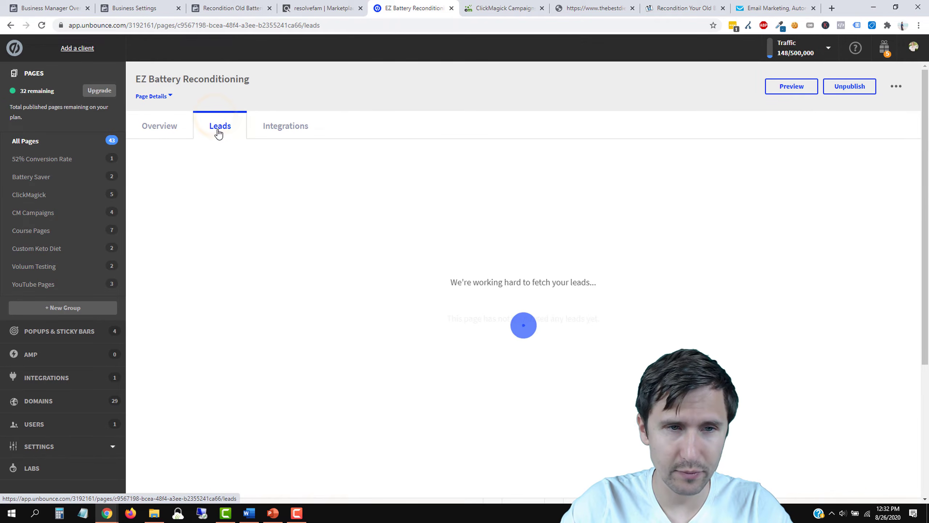
click(260, 128)
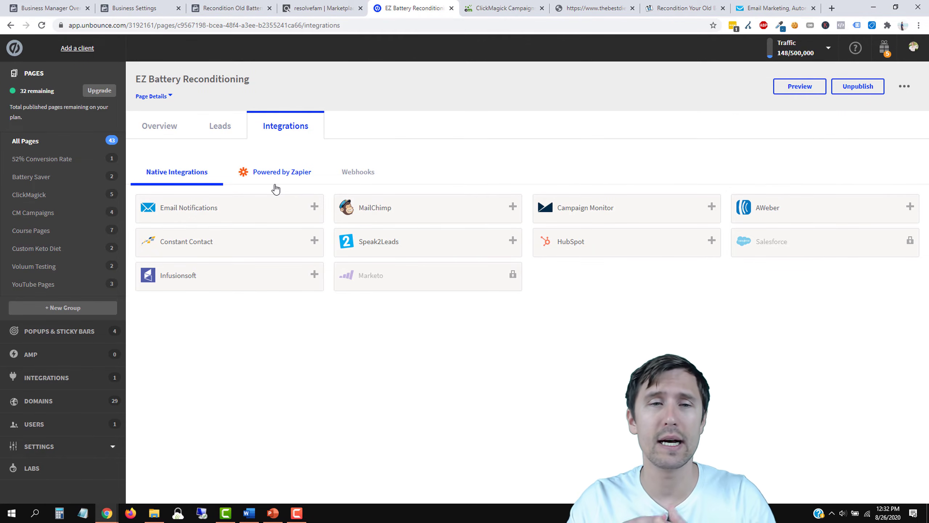
Step: Open the live Battery Saver landing page from the page overview
click(158, 135)
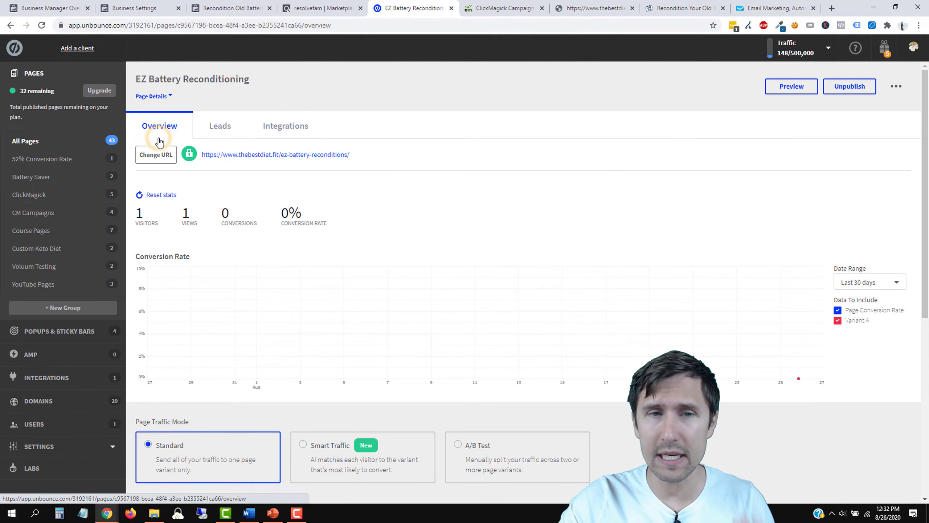
middle_click(320, 160)
click(650, 8)
click(454, 8)
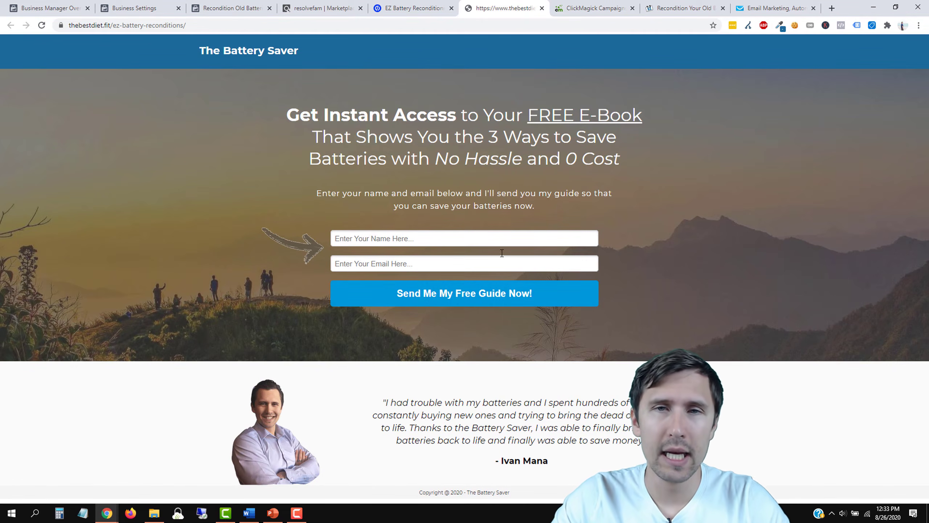
Step: Add a ✔ after 'Set up an autoresponder' on the Our Steps slide
click(764, 8)
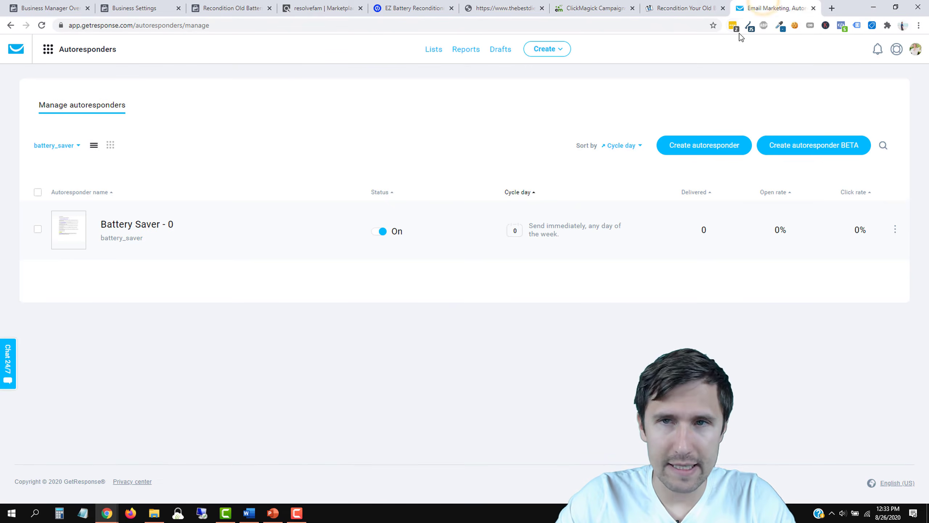
click(272, 512)
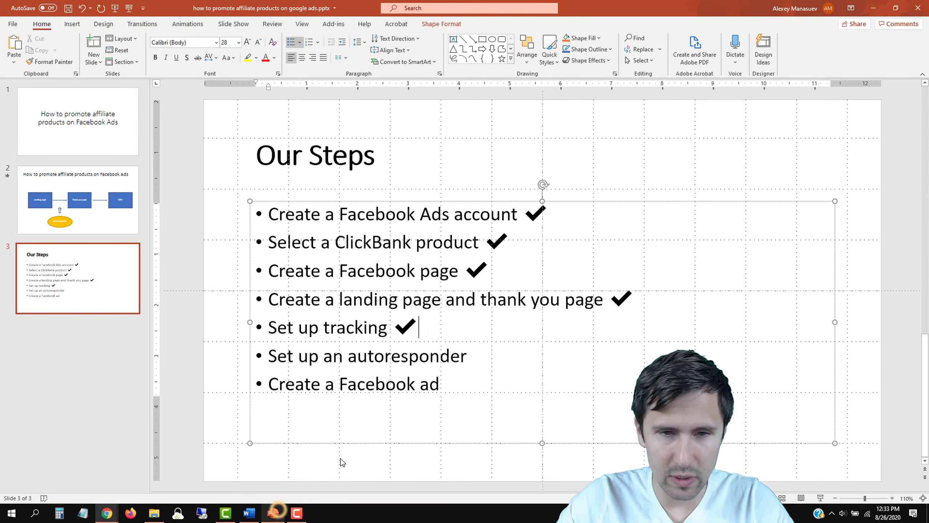
click(482, 364)
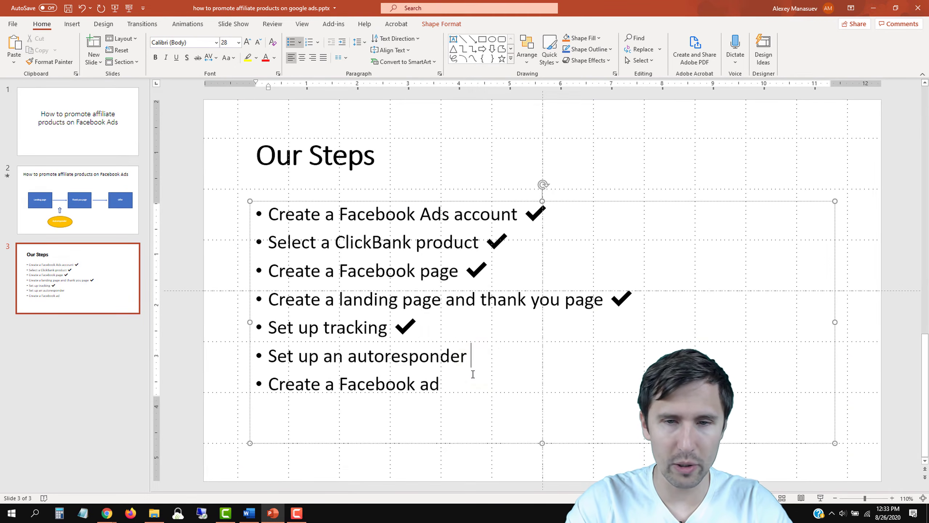
key(super+period)
key(Return)
click(630, 182)
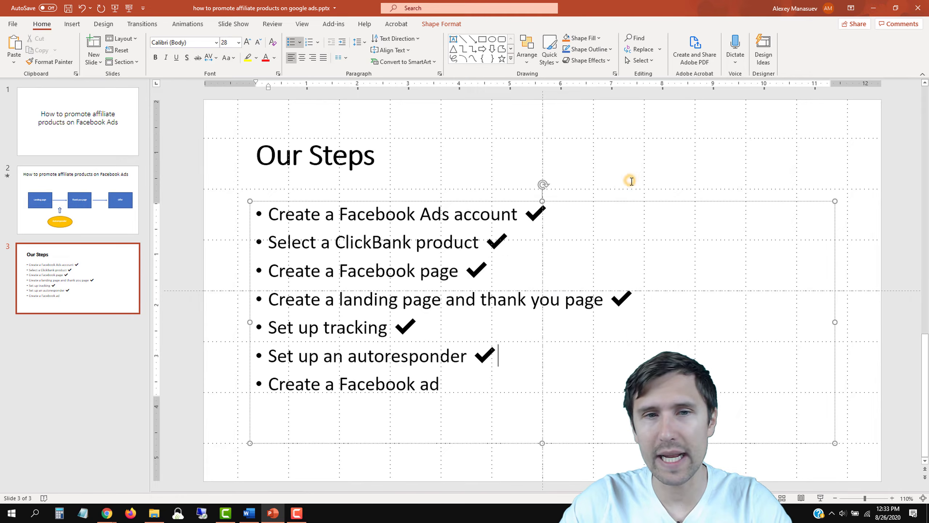
click(106, 513)
click(161, 483)
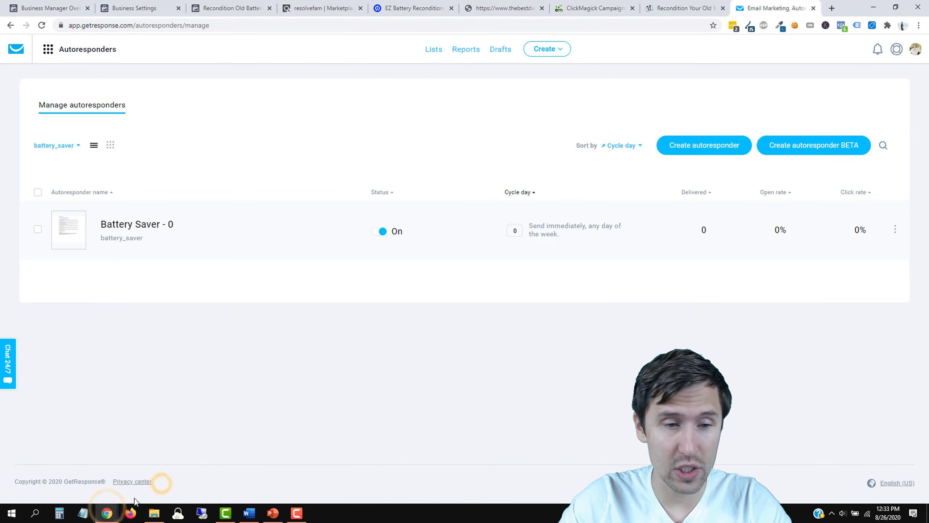
Step: Close the extra browser window, EZ Battery sales page and Business Manager tab, and log out of GetResponse
click(106, 513)
click(255, 441)
click(164, 463)
click(503, 8)
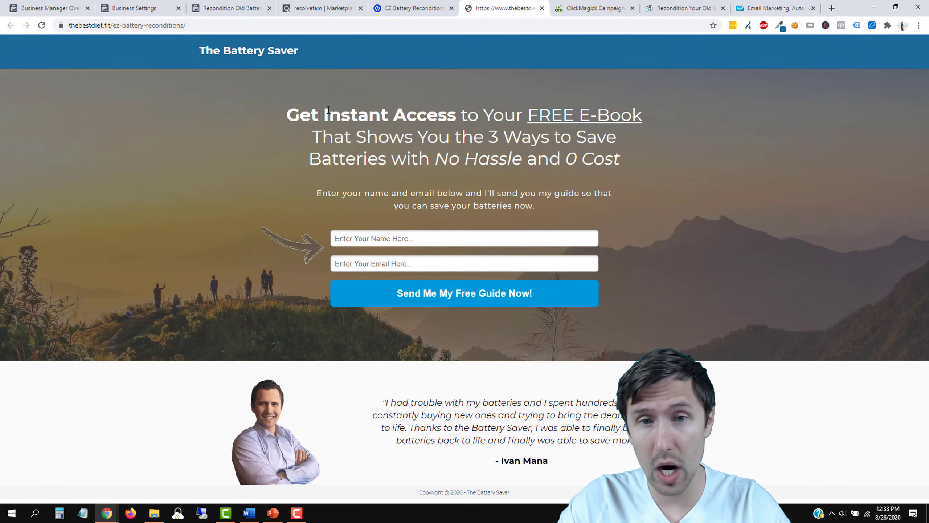
click(567, 9)
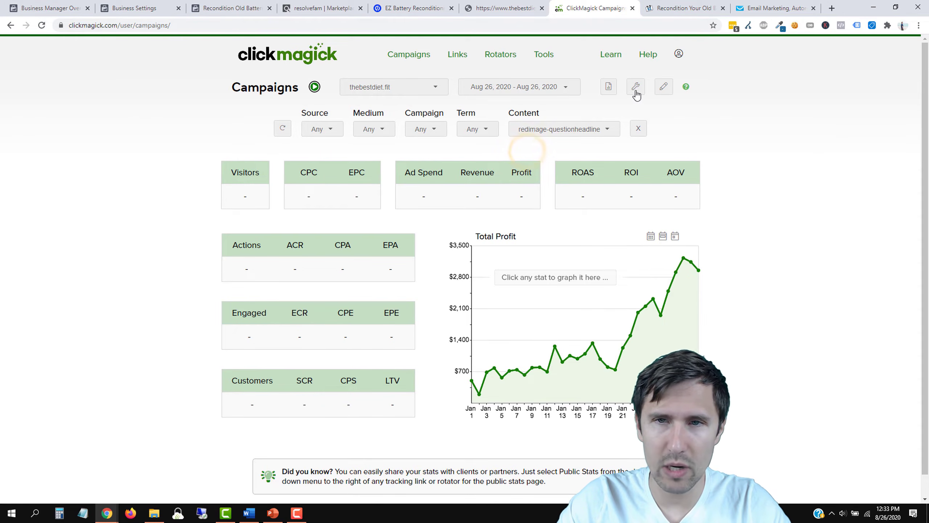
click(706, 8)
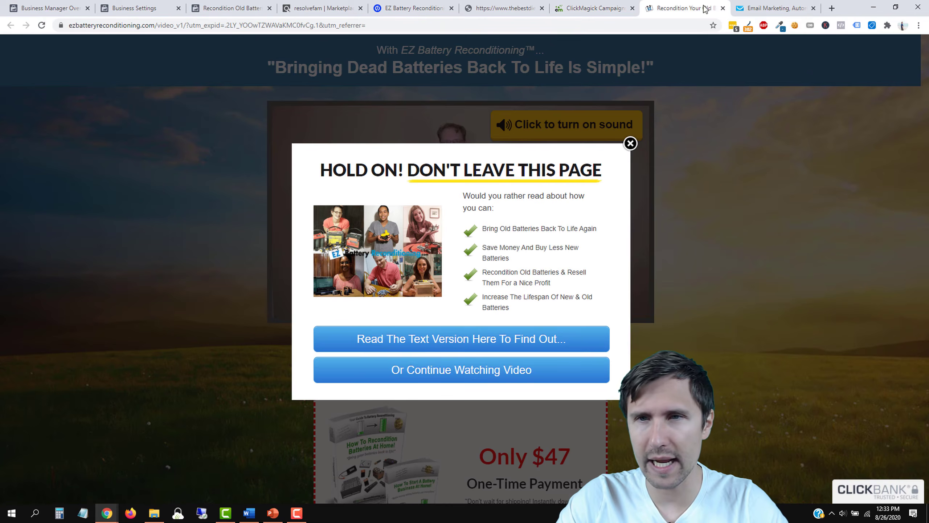
click(723, 8)
click(509, 78)
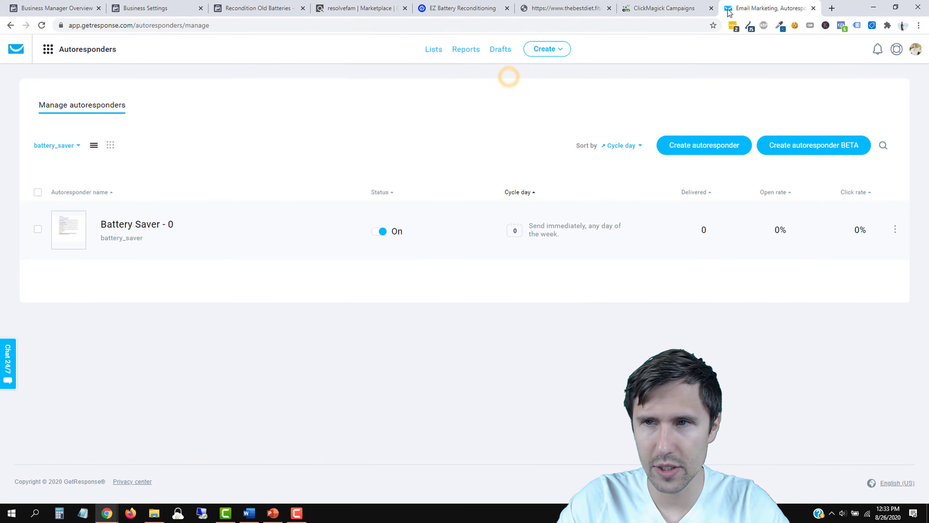
click(921, 57)
click(895, 170)
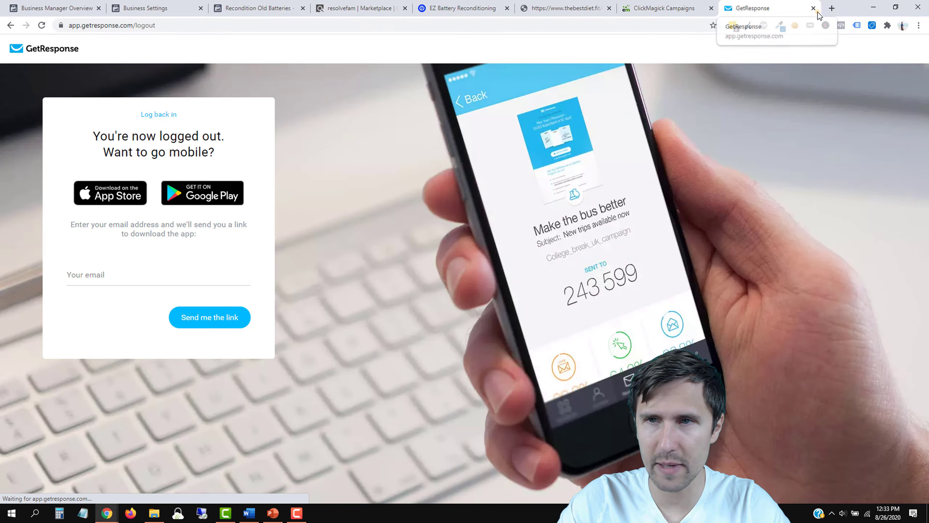
click(814, 8)
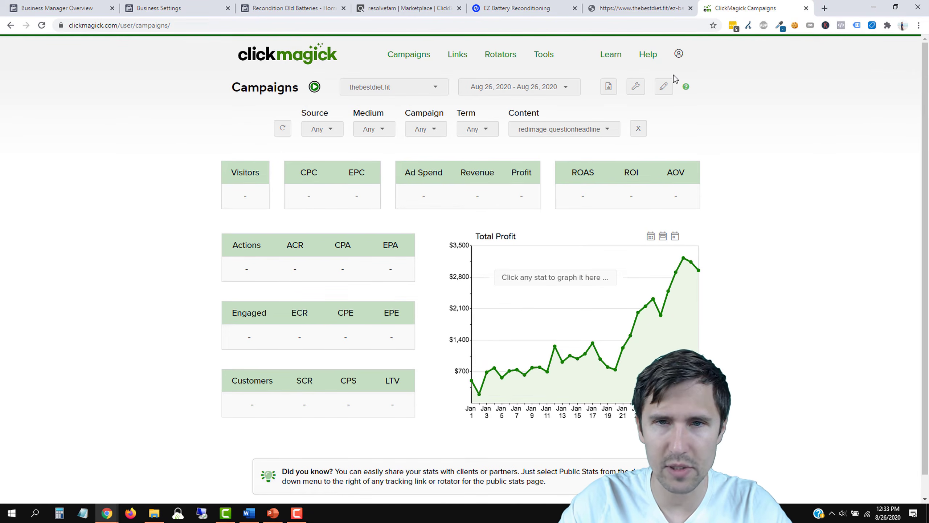
click(113, 7)
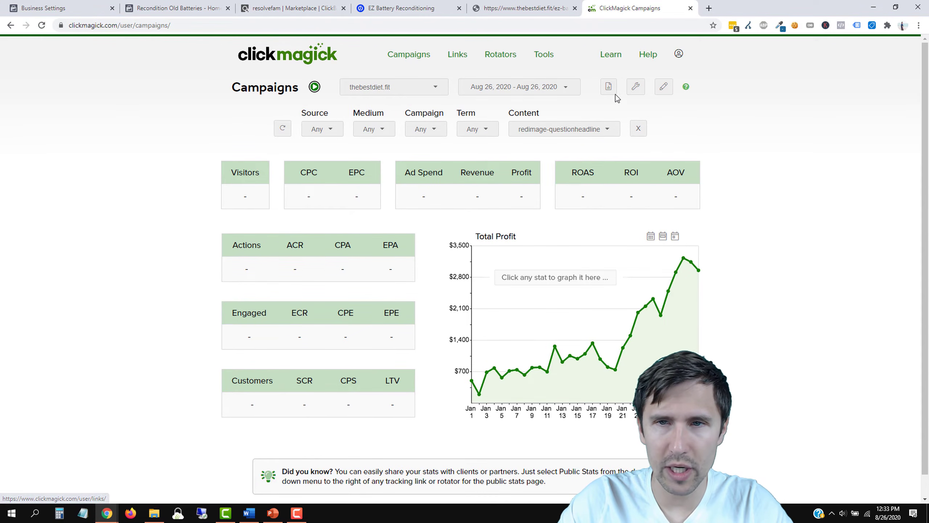
Step: Paste the landing page address into ClickMagick's Campaign URL Builder as the URL to promote
click(633, 92)
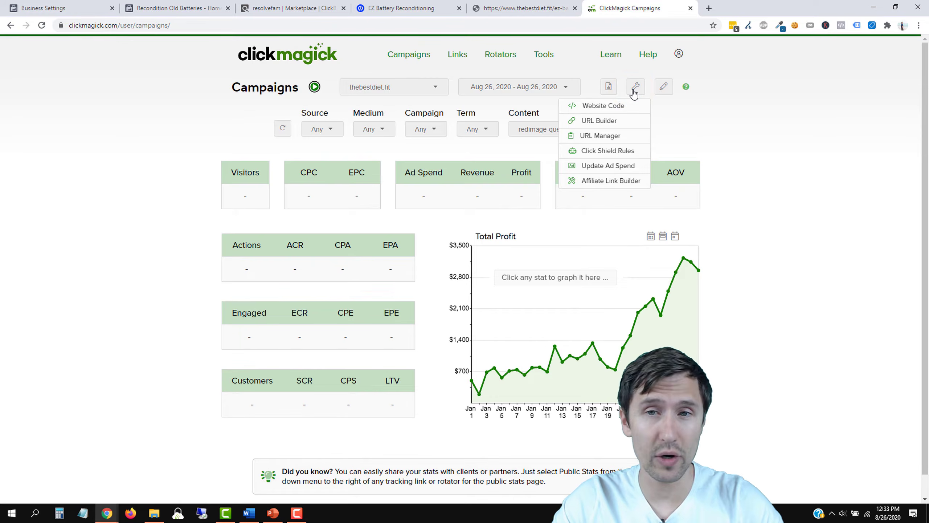
click(602, 122)
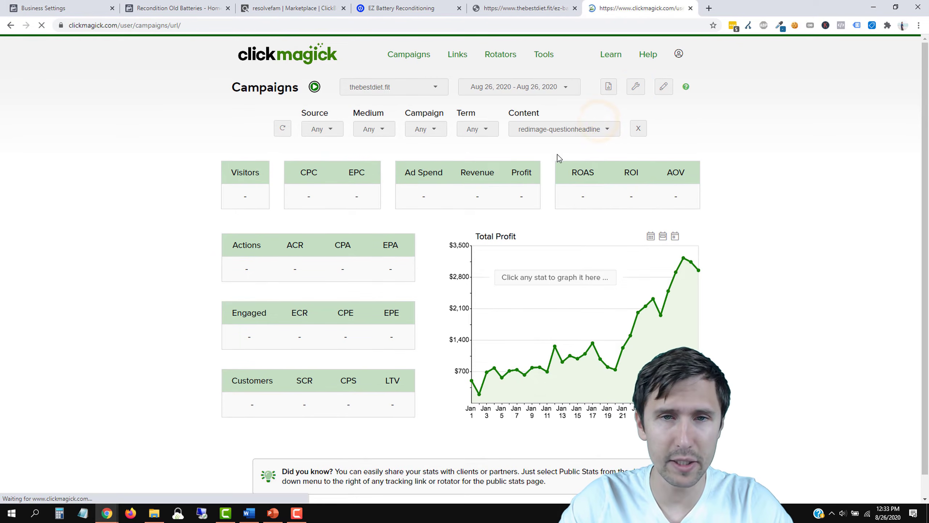
click(380, 138)
click(537, 5)
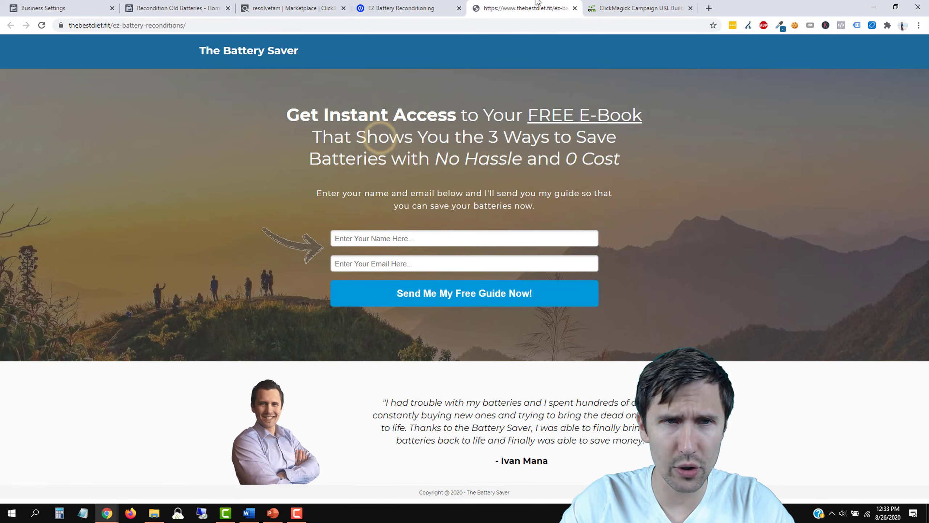
click(127, 29)
right_click(126, 29)
click(144, 81)
click(664, 5)
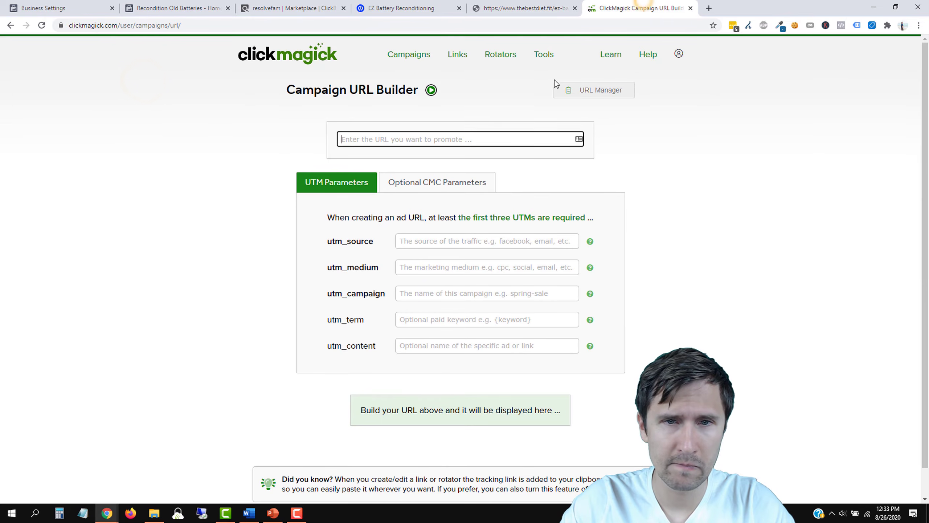
right_click(391, 138)
click(425, 210)
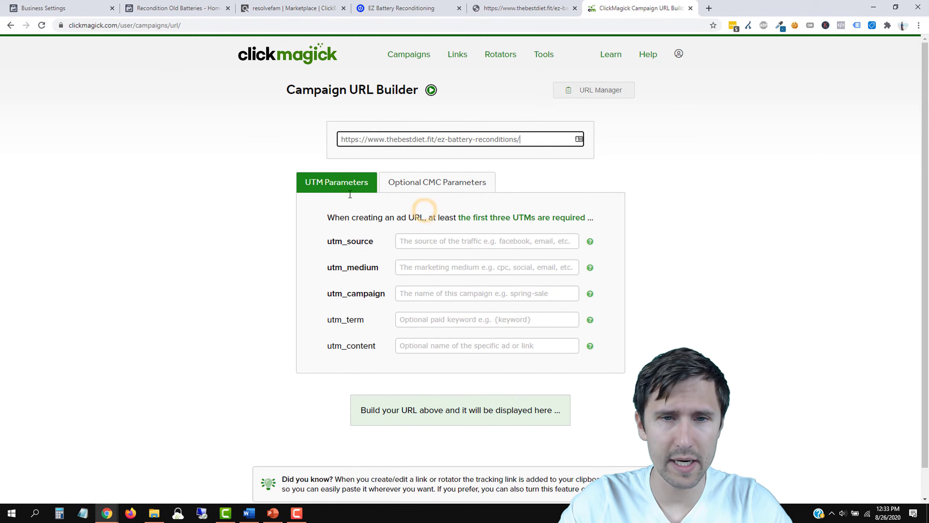
Step: Set utm_source to facebook and utm_medium to cpc
click(411, 242)
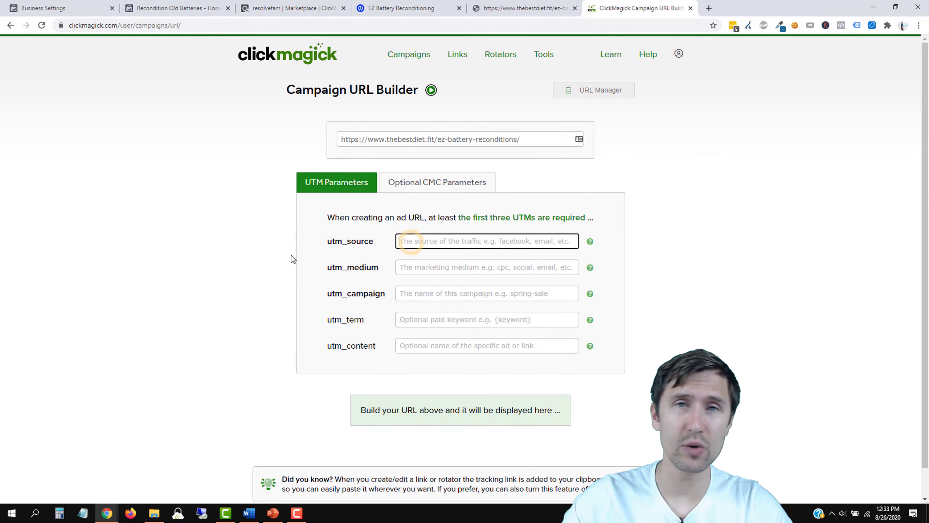
text(facebook)
click(246, 279)
click(421, 265)
text(cpc)
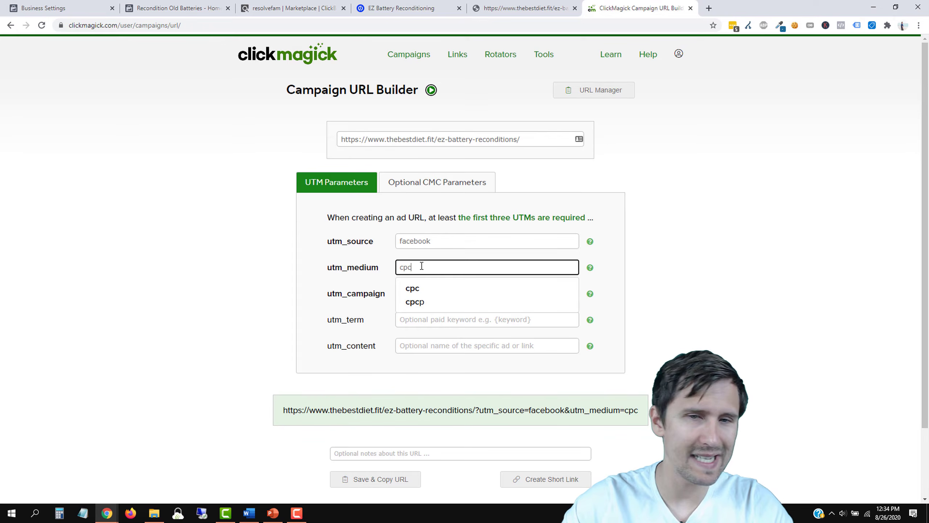
click(277, 262)
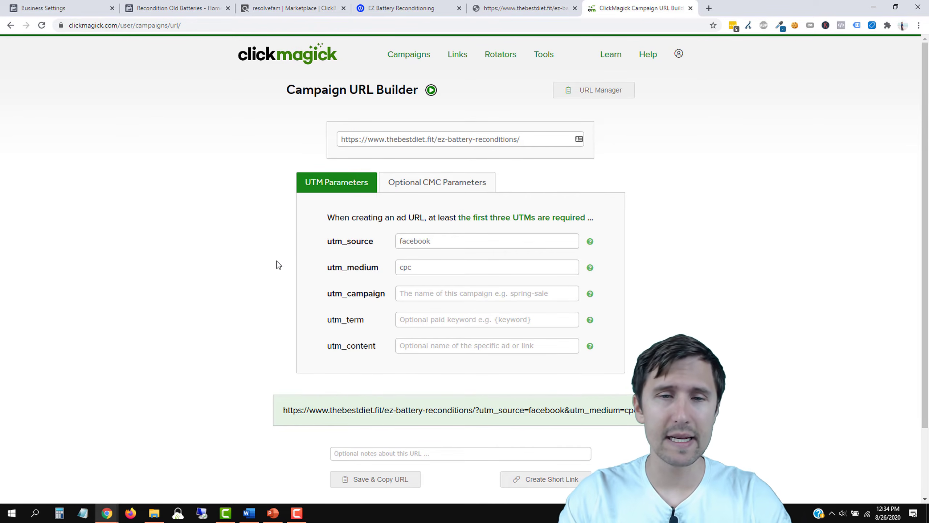
drag(425, 269, 384, 264)
click(414, 267)
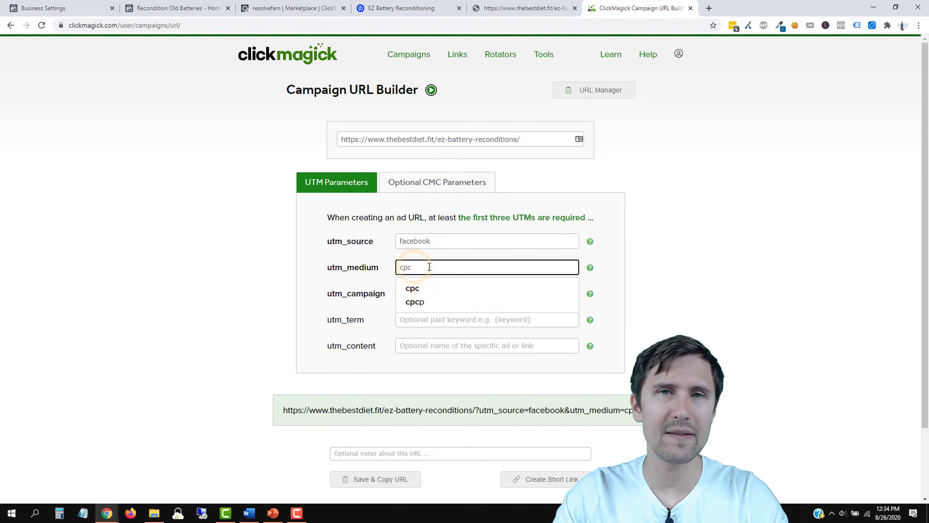
click(273, 272)
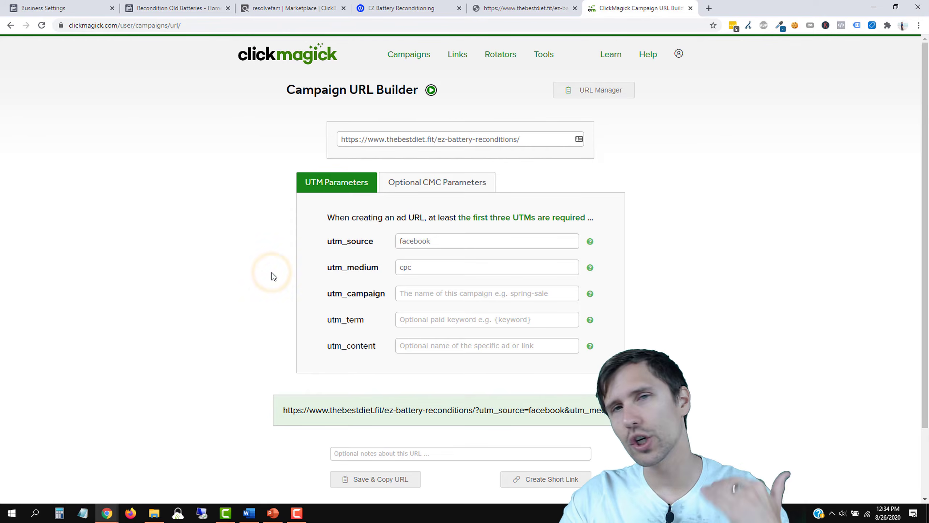
click(406, 268)
double_click(405, 268)
click(198, 279)
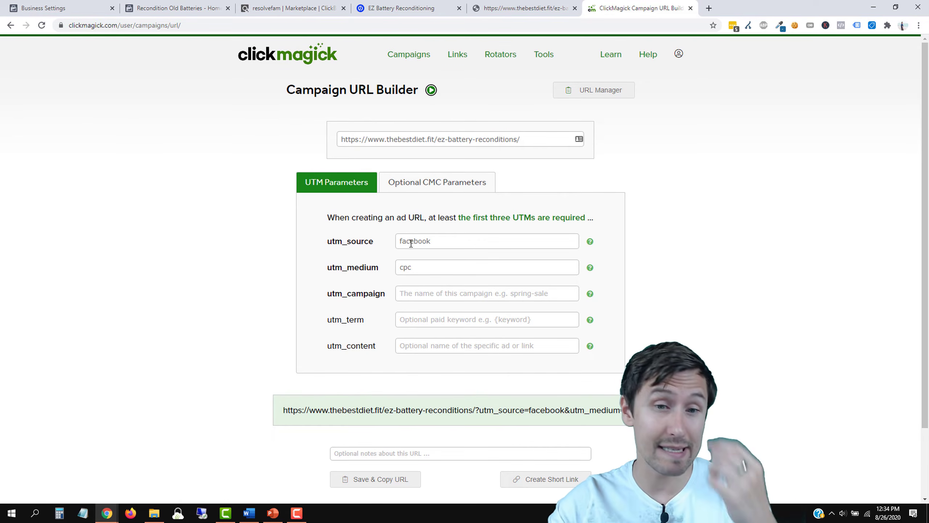
Step: Enter ez-battery-reconditioning as the utm_campaign value
click(441, 292)
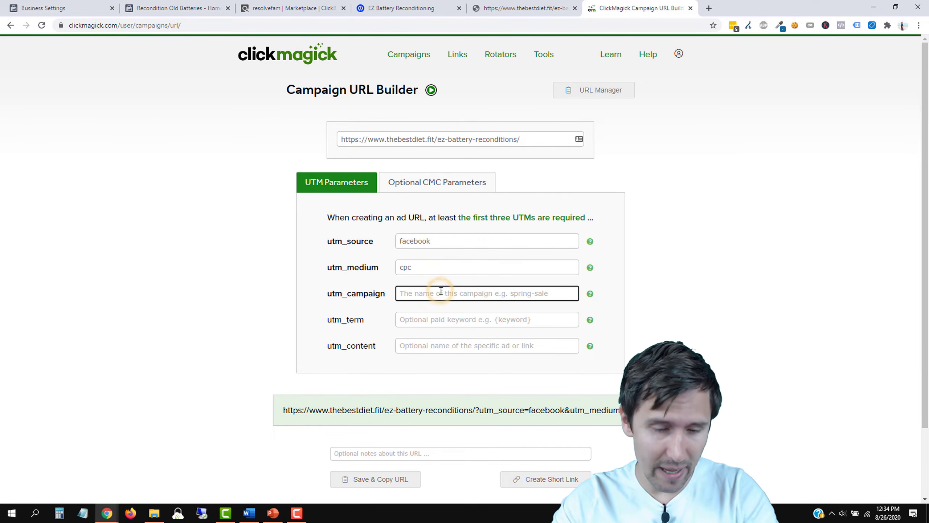
text(ez-)
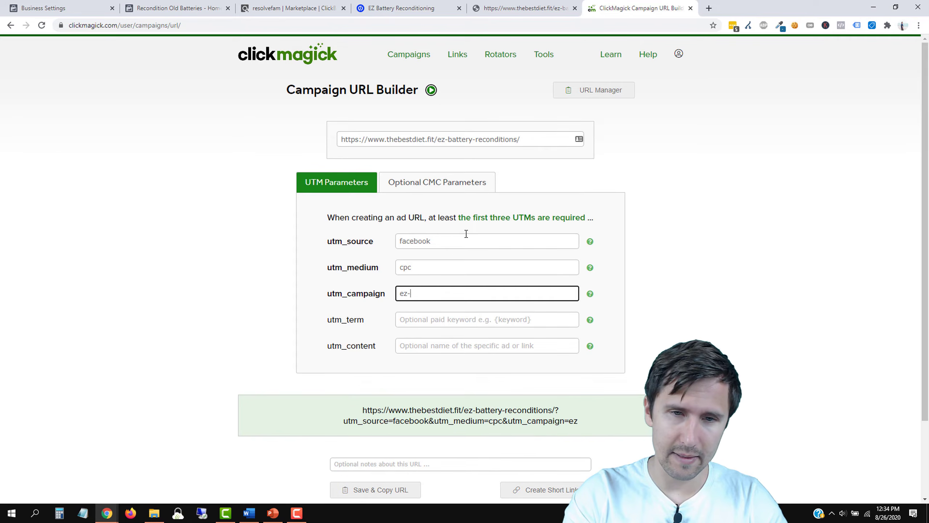
text(battery-reconditin)
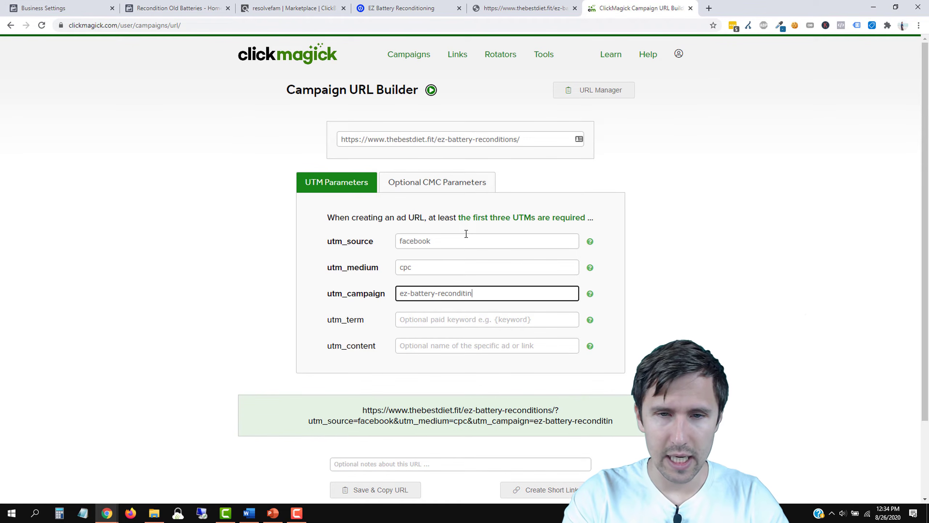
key(BackSpace)
text(ong)
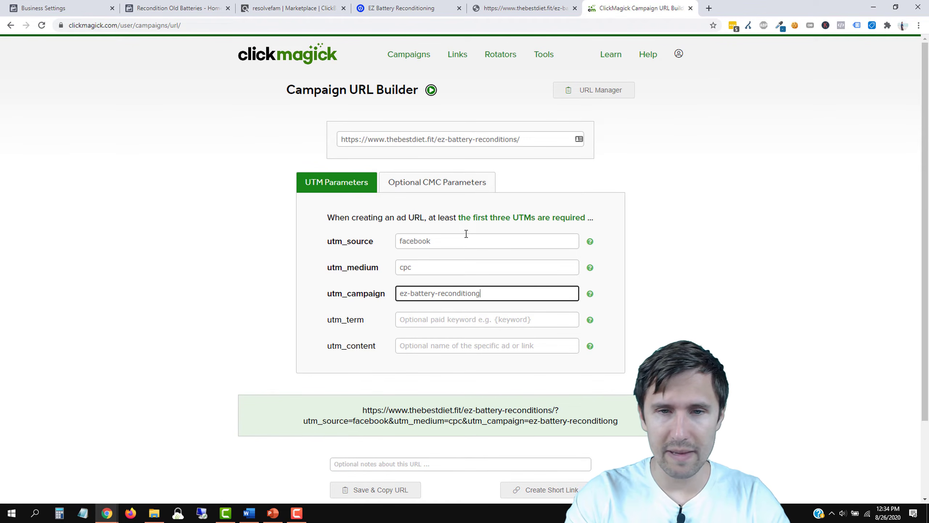
key(BackSpace)
text(ing)
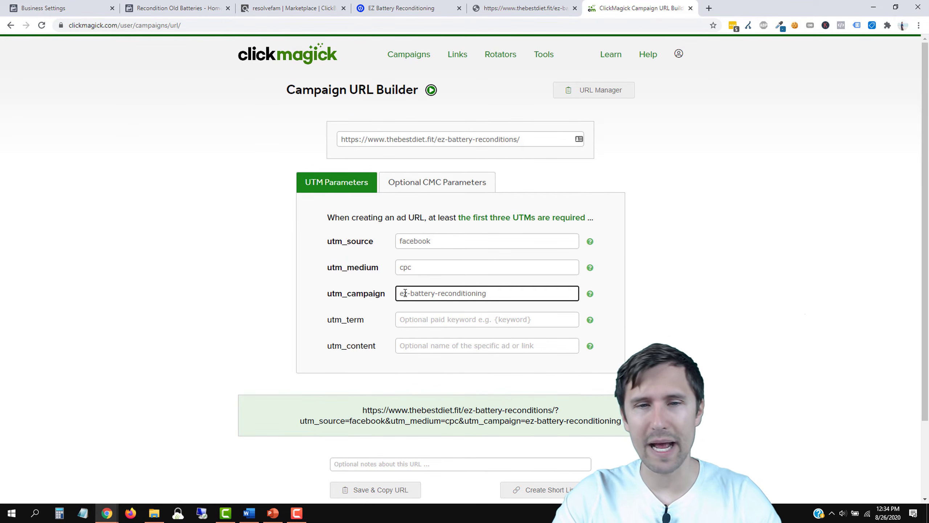
drag(412, 291, 397, 293)
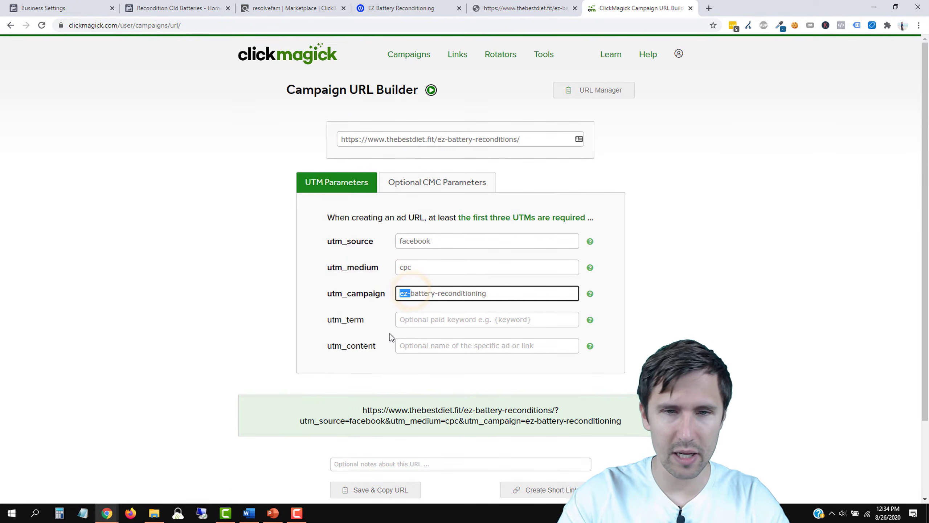
key(BackSpace)
text(ez-)
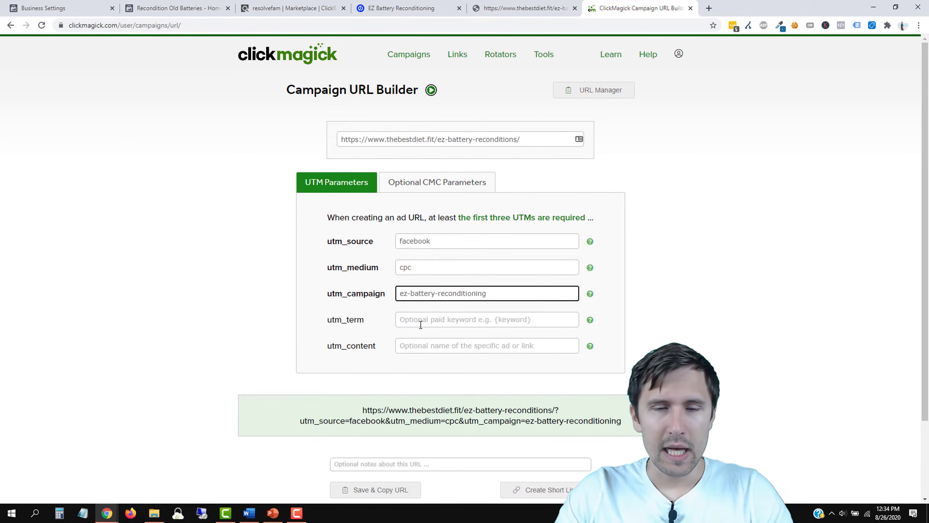
click(420, 324)
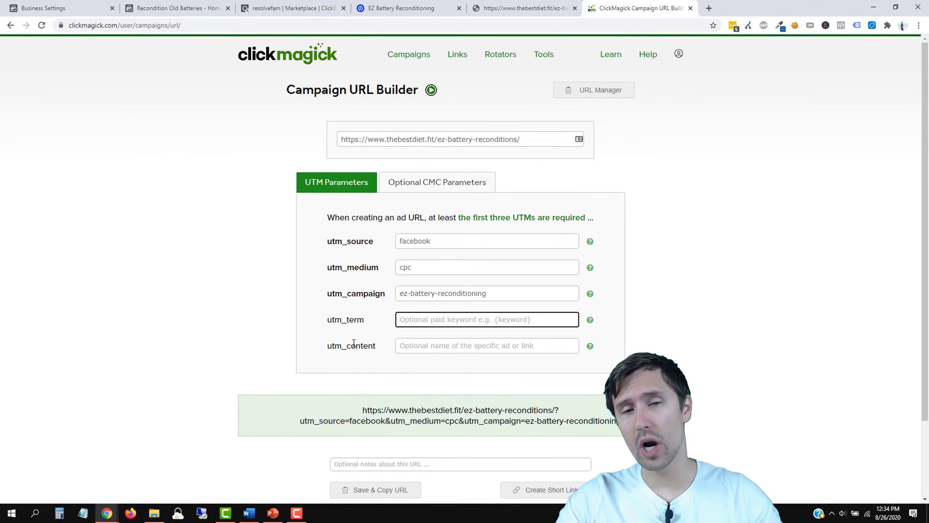
Step: Highlight the source, medium and campaign rows to point out the required parameters
drag(342, 241, 598, 294)
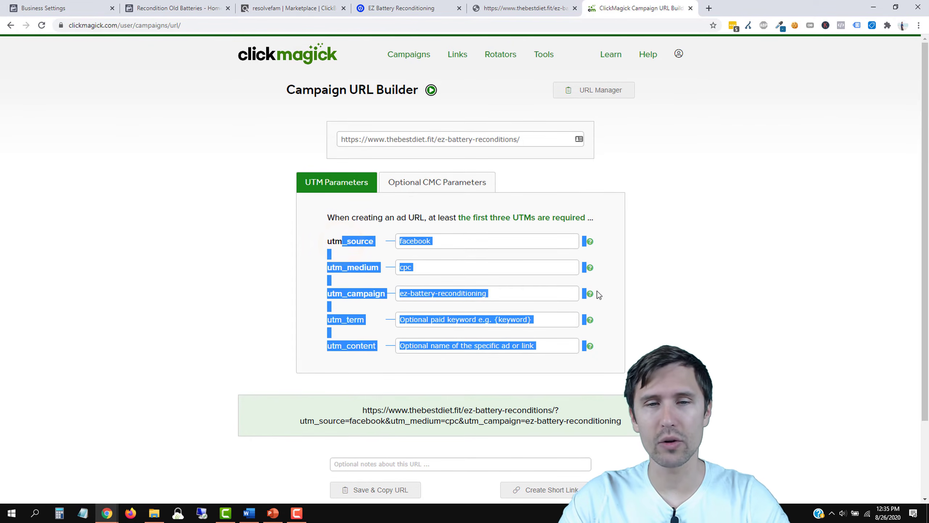
click(635, 286)
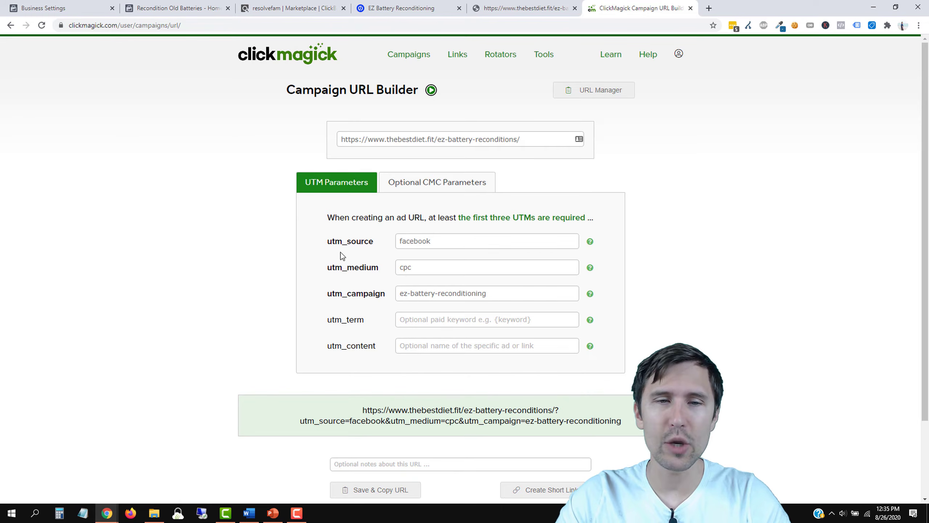
drag(325, 243, 588, 294)
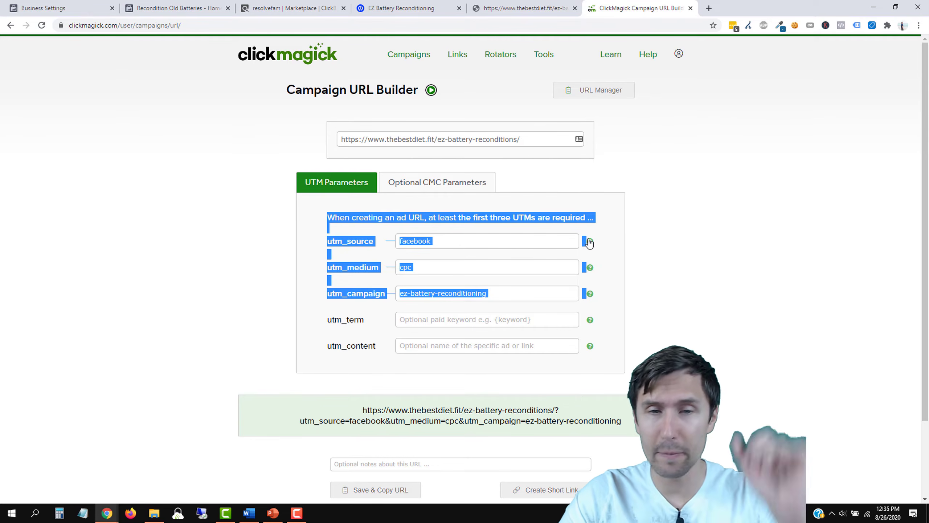
click(657, 241)
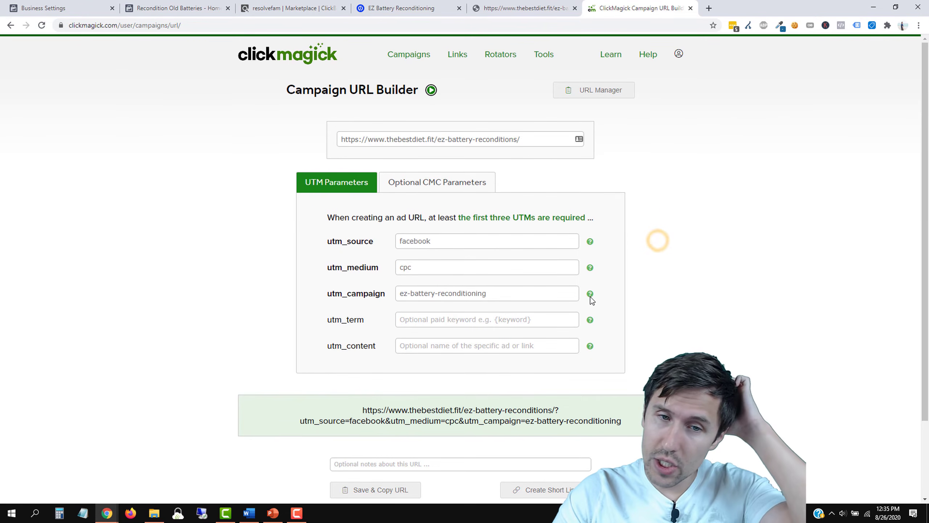
click(450, 325)
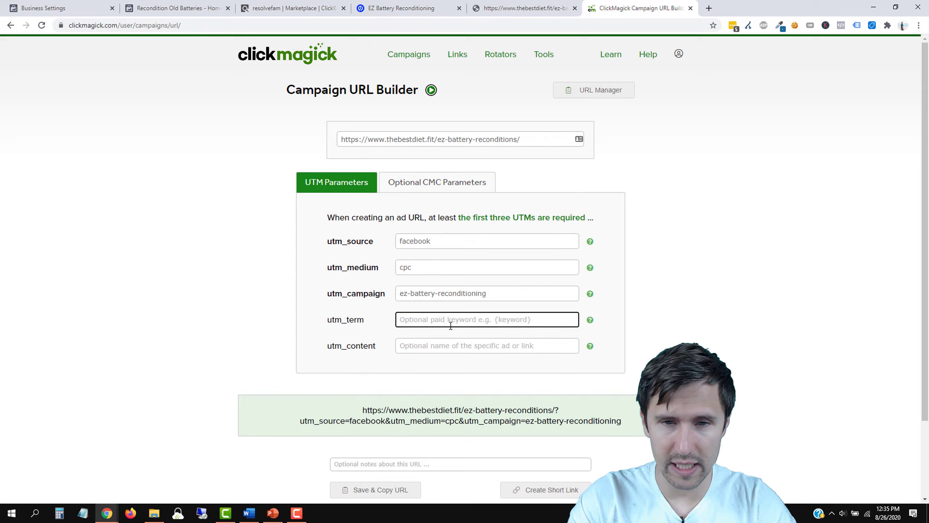
Step: Enter {{placement}} as utm_term, leave utm_content empty, and switch to the Recondition Old Batteries page
text({{p)
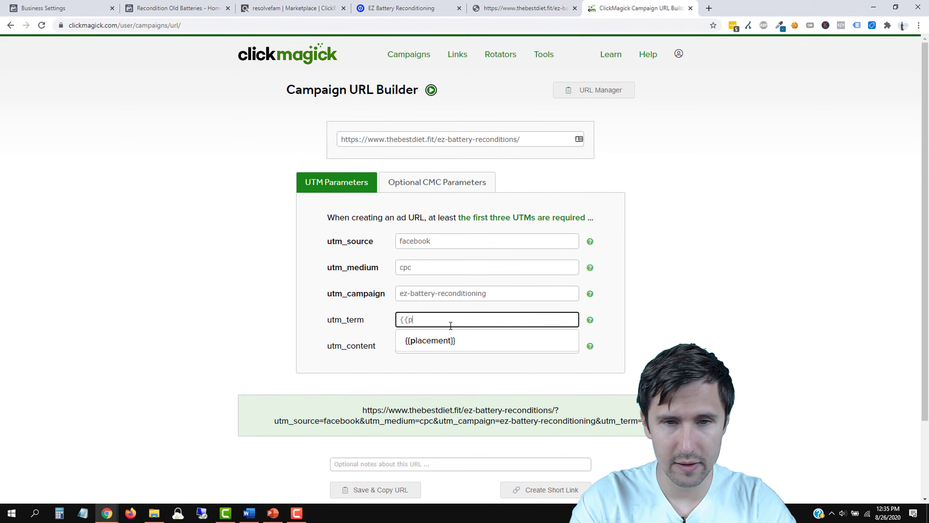
text(lacement}})
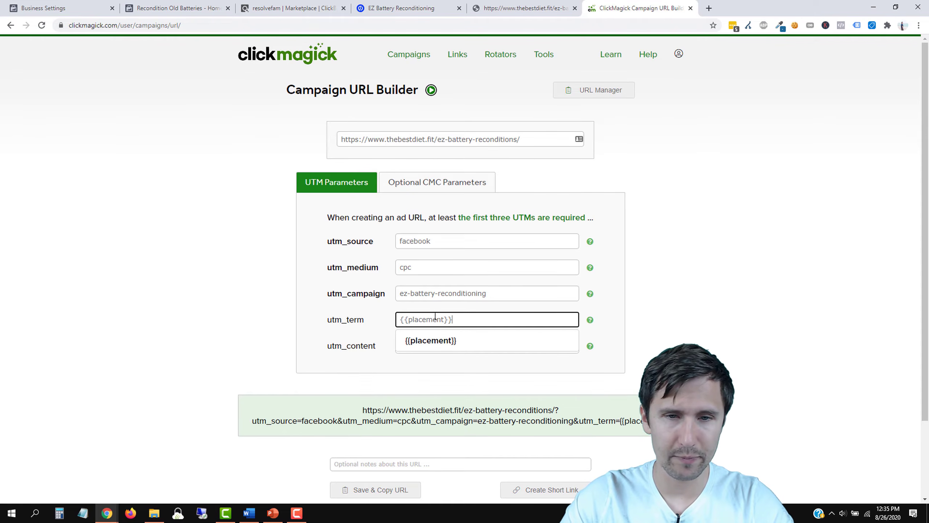
click(218, 322)
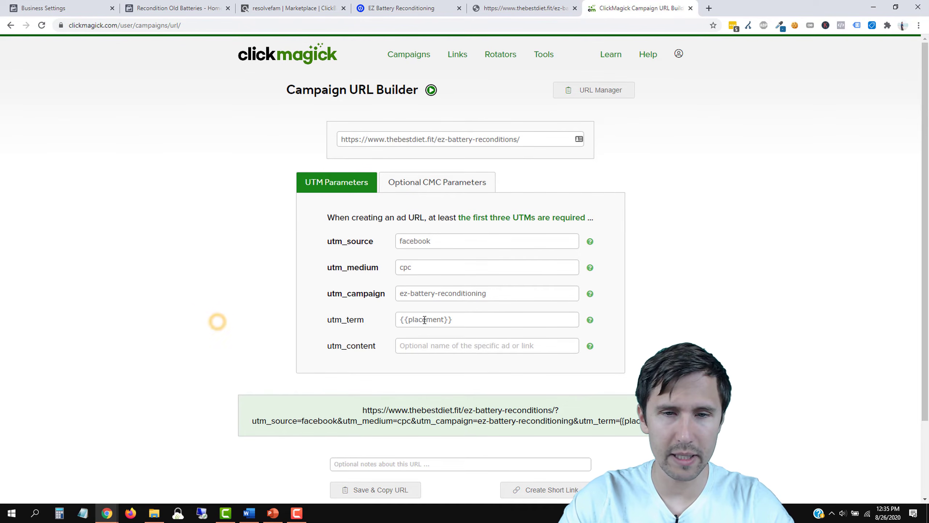
click(436, 341)
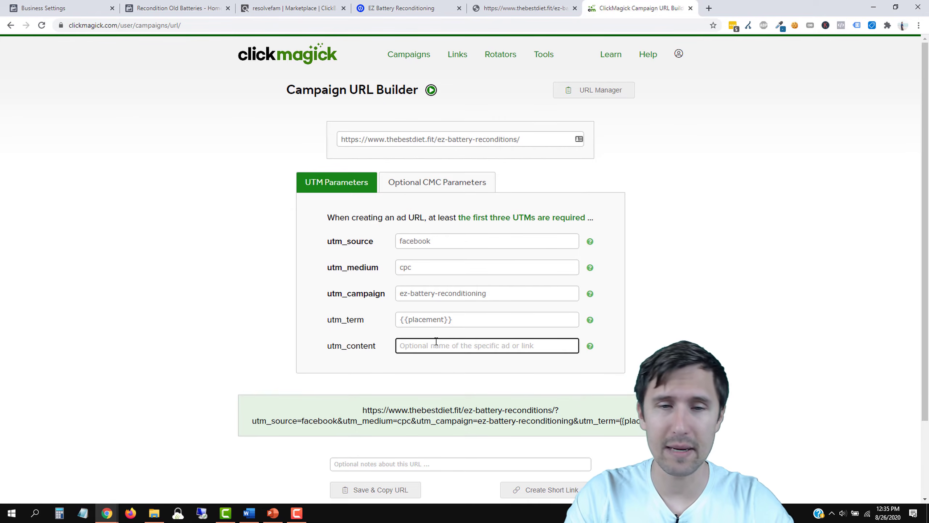
text(ad1)
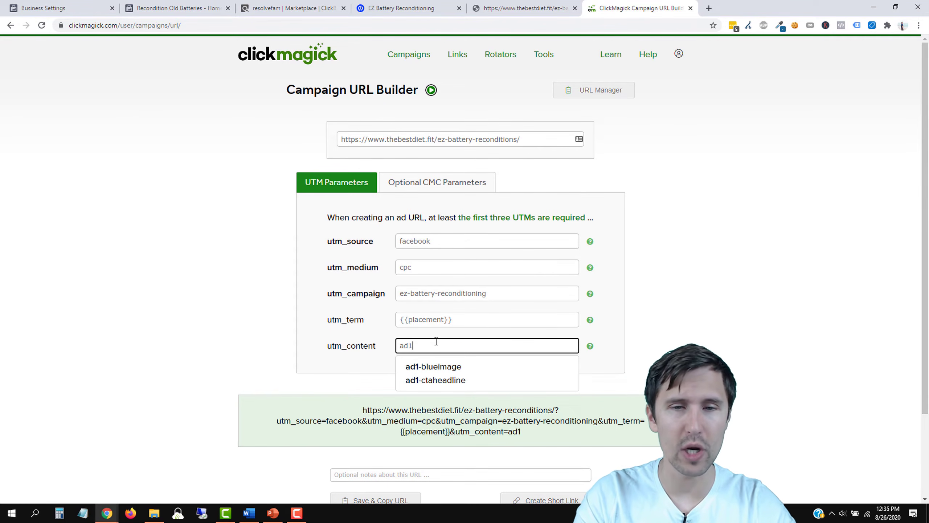
double_click(422, 343)
key(BackSpace)
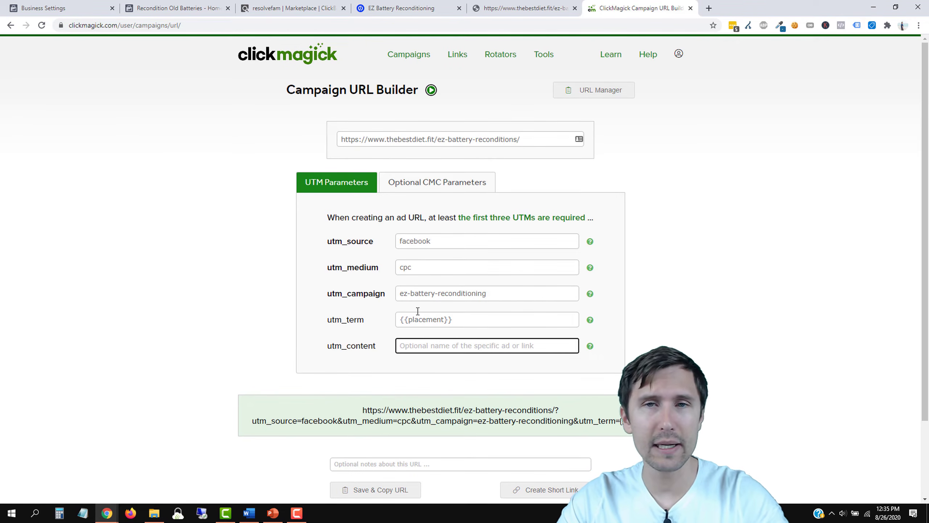
click(174, 5)
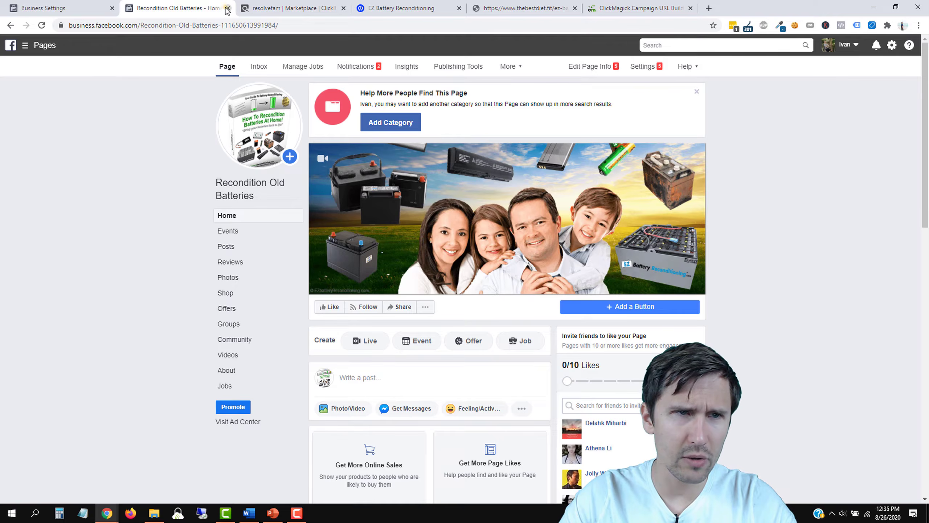
Step: Close the Recondition Old Batteries tab, reload Business Settings and go to Ads Manager's campaign list
click(227, 9)
drag(51, 7, 517, 8)
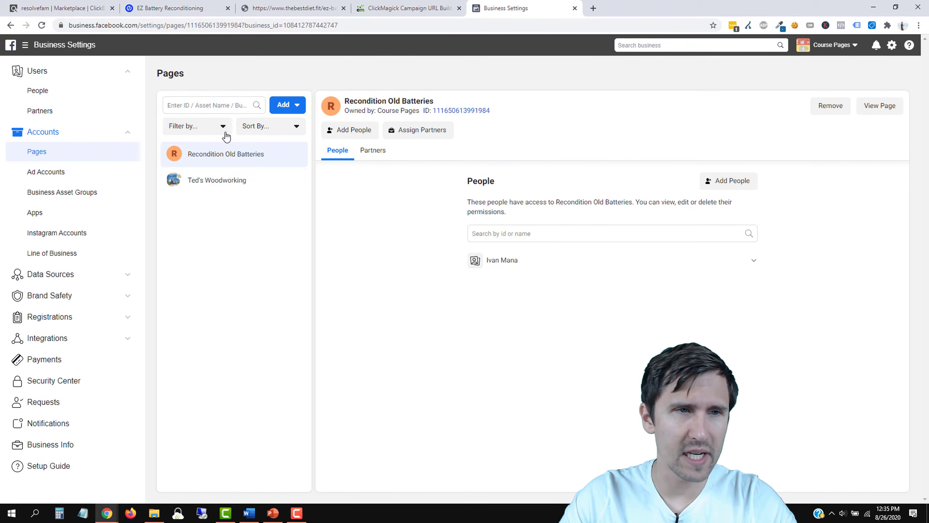
click(41, 25)
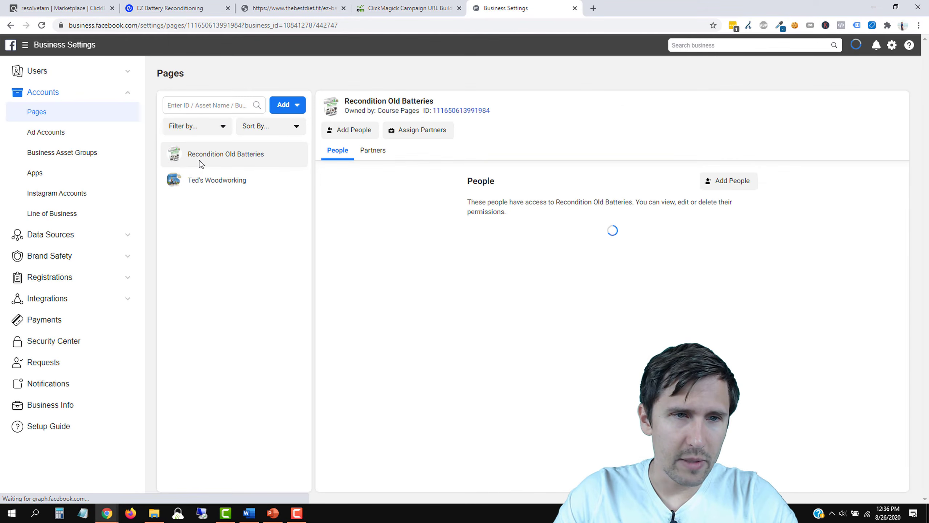
click(39, 45)
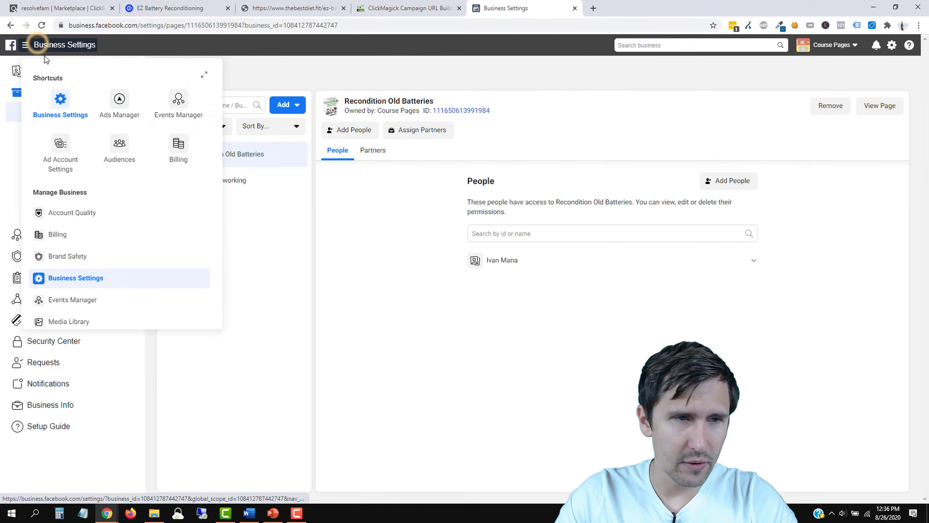
click(119, 99)
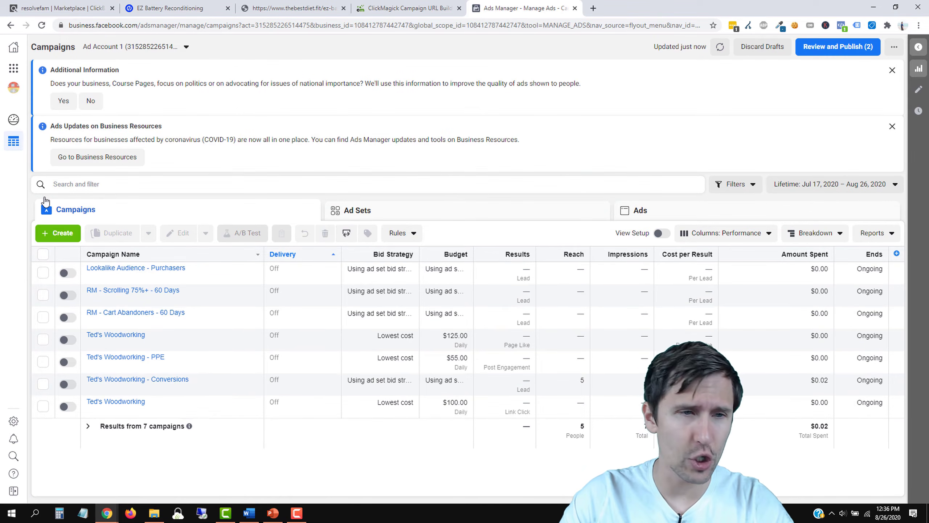
Step: Create a Traffic campaign named EZ Battery Reconditioning in Quick Creation and save it as a draft
click(61, 230)
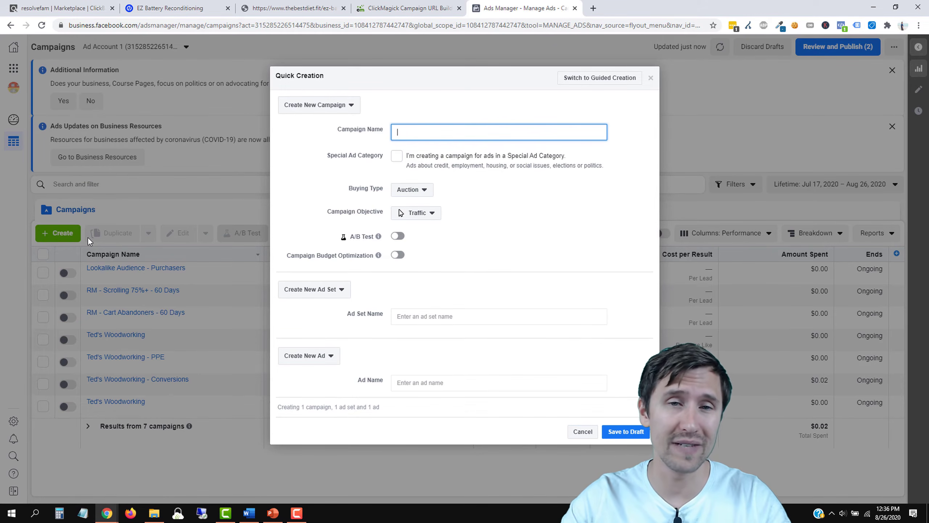
text(EZ Battery Reconditioning)
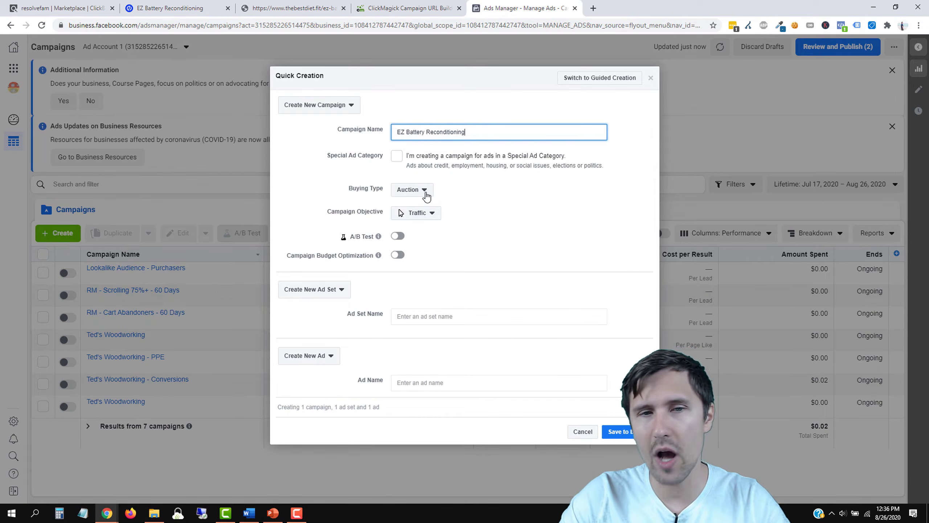
click(417, 213)
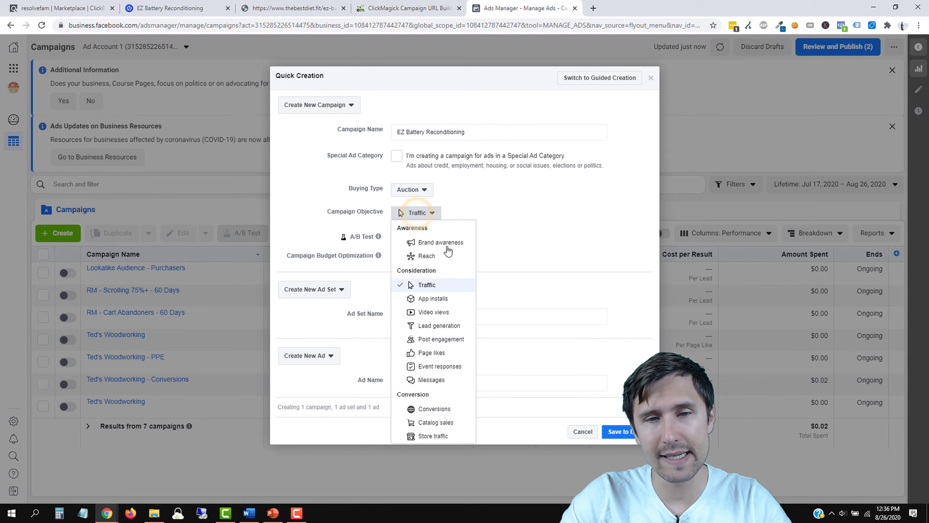
click(427, 285)
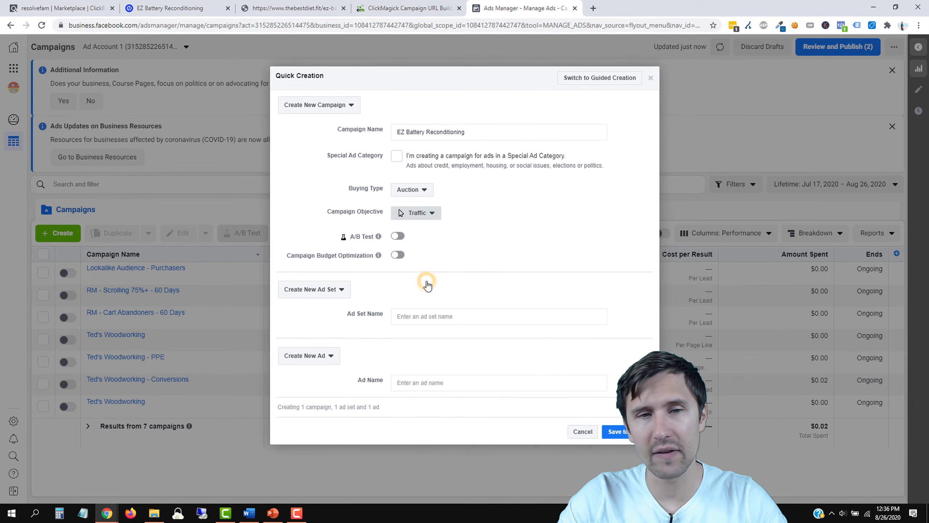
click(425, 219)
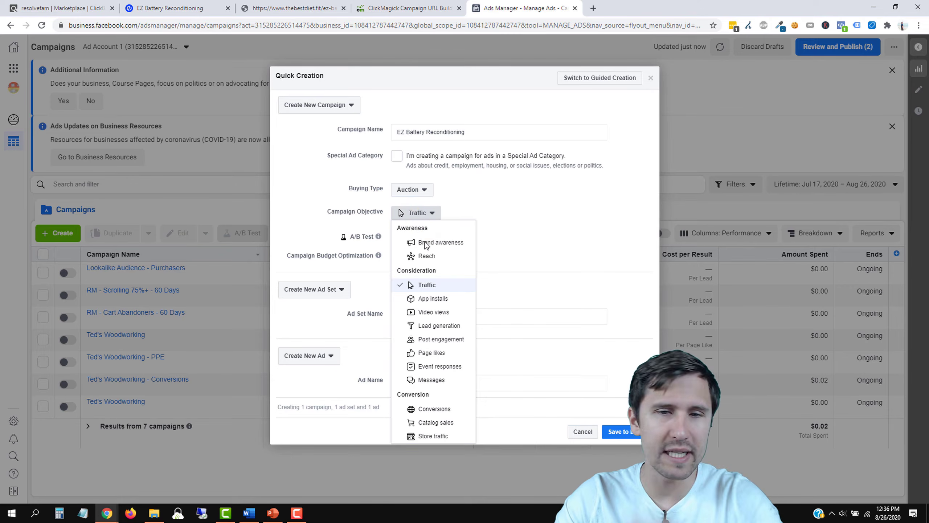
click(442, 285)
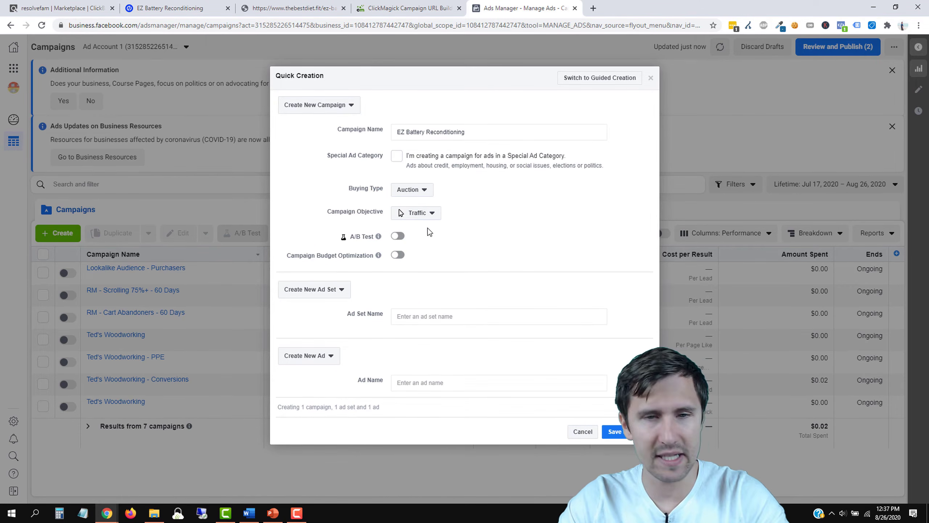
click(421, 313)
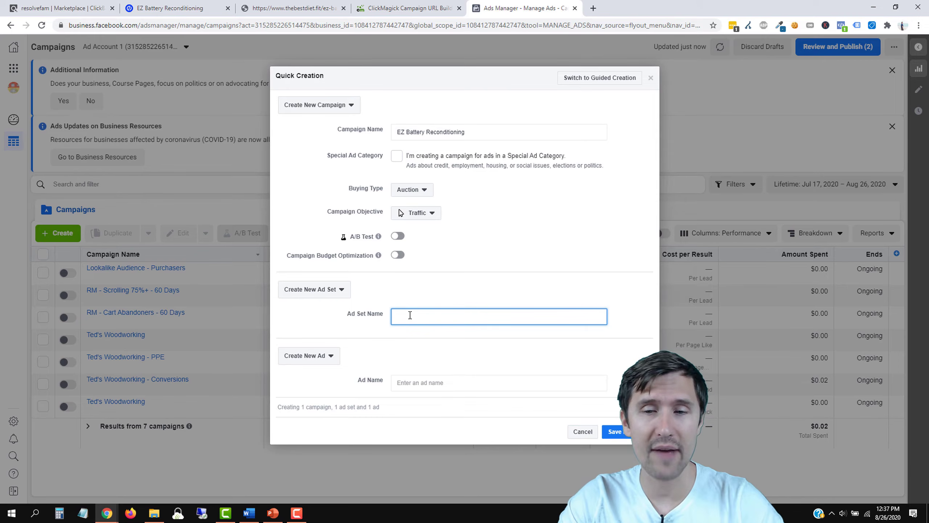
click(633, 432)
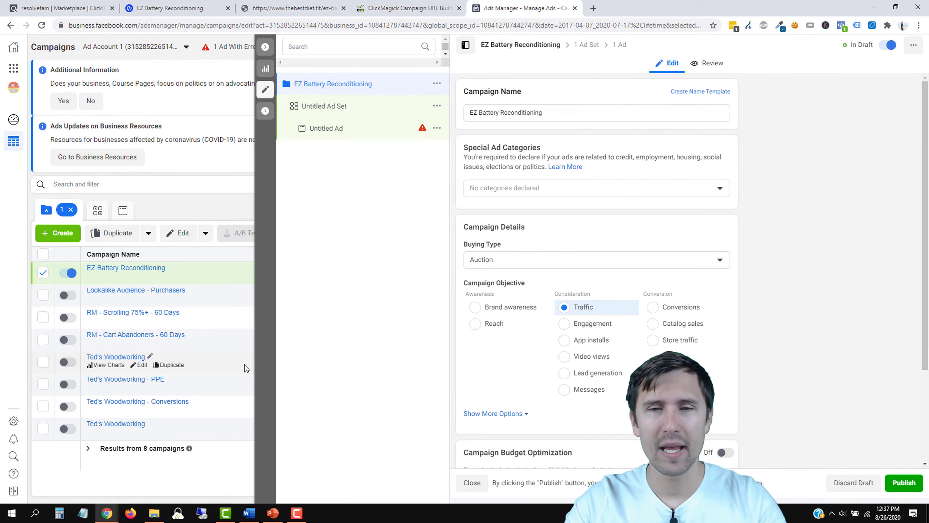
Step: Leave Campaign Budget Optimization off for EZ Battery Reconditioning and close the editing panel
scroll(549, 256, down, 3)
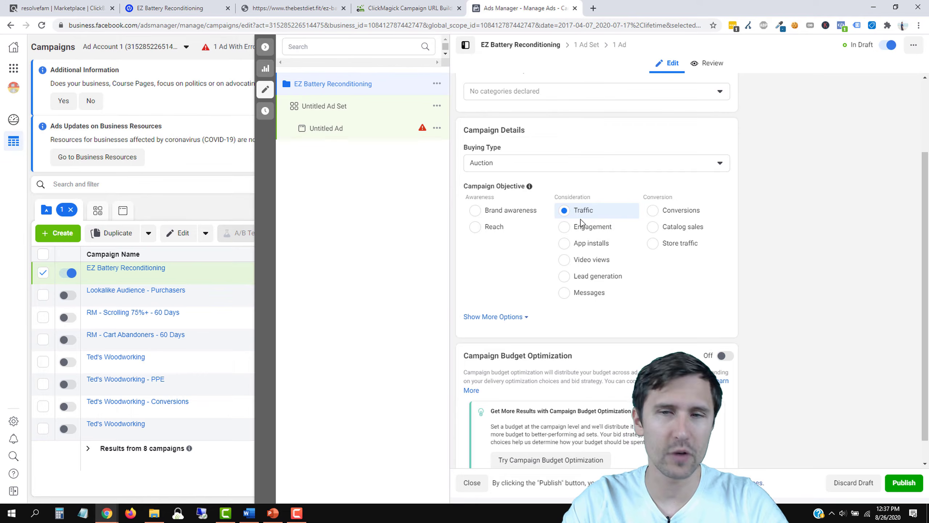
mouse_move(632, 211)
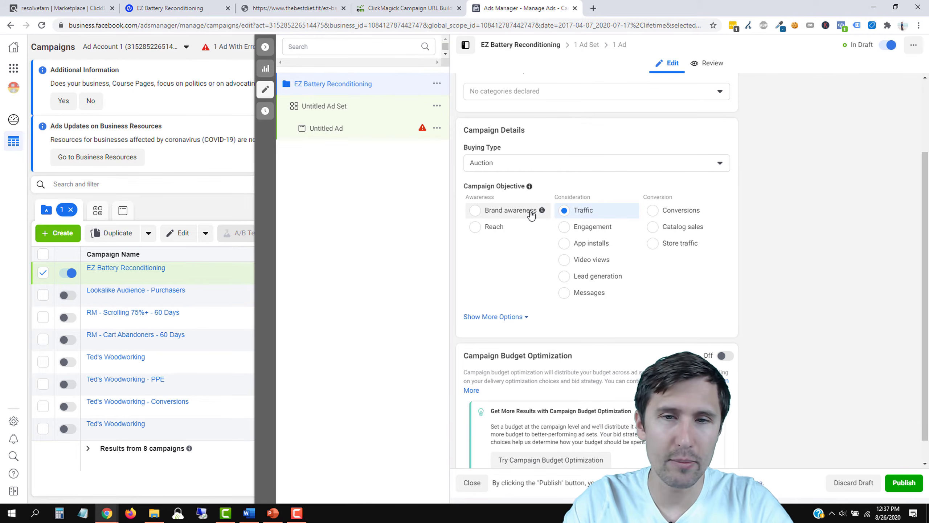
mouse_move(542, 210)
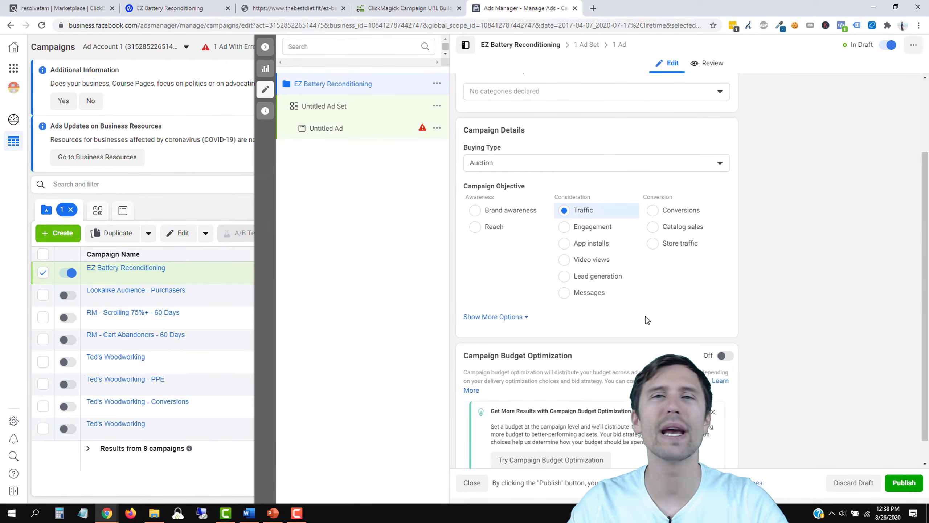
scroll(777, 289, down, 1)
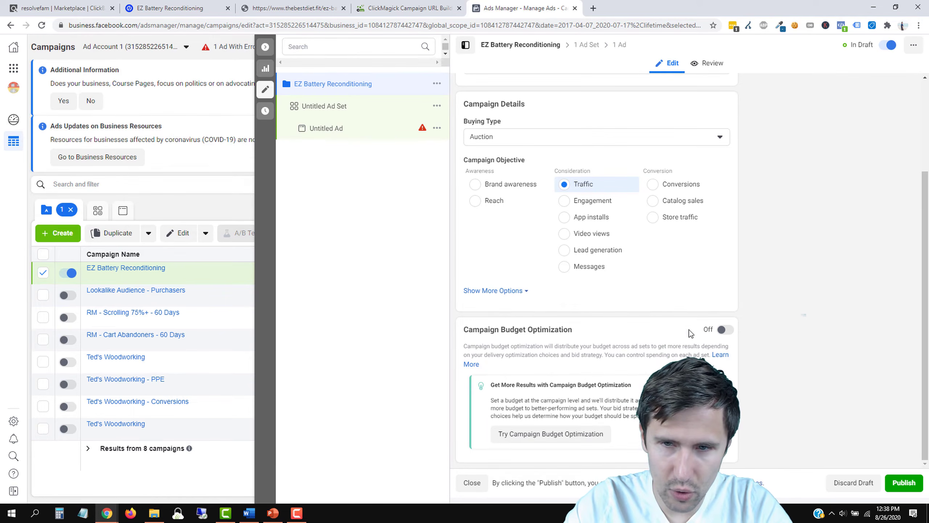
click(728, 330)
scroll(622, 366, down, 1)
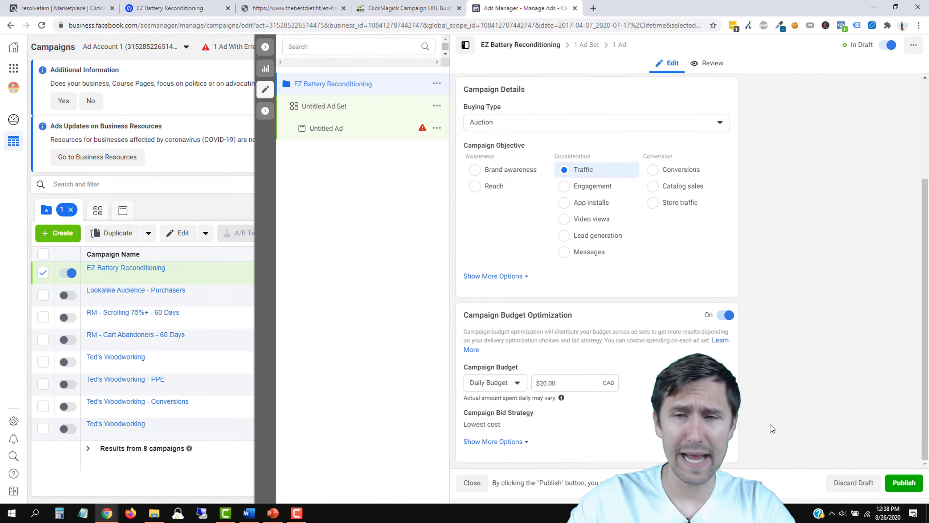
click(726, 315)
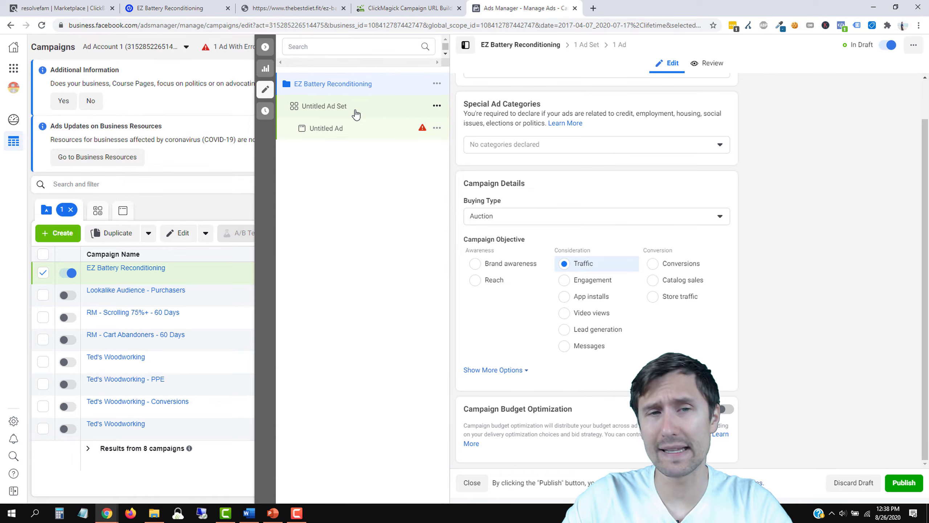
click(266, 91)
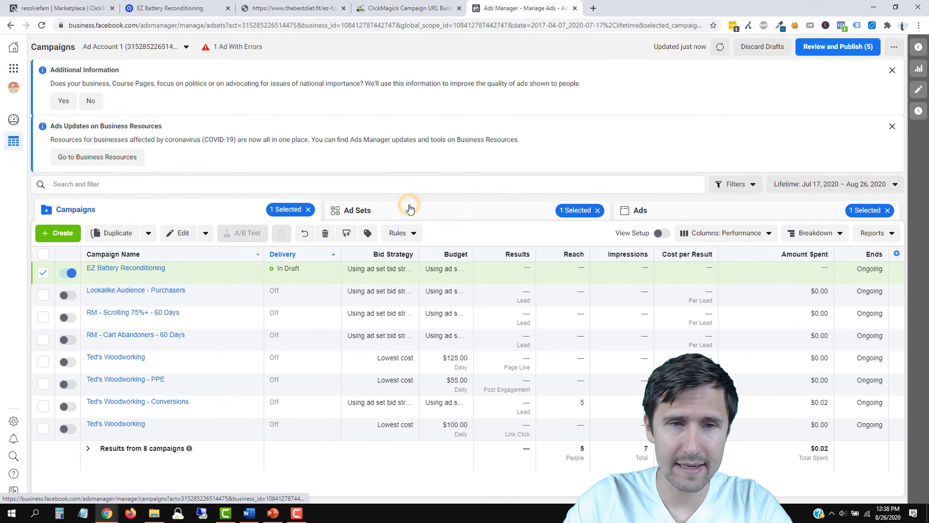
Step: Open the Untitled Ad Set and lower its daily budget from $20.00 to $5.00
click(410, 208)
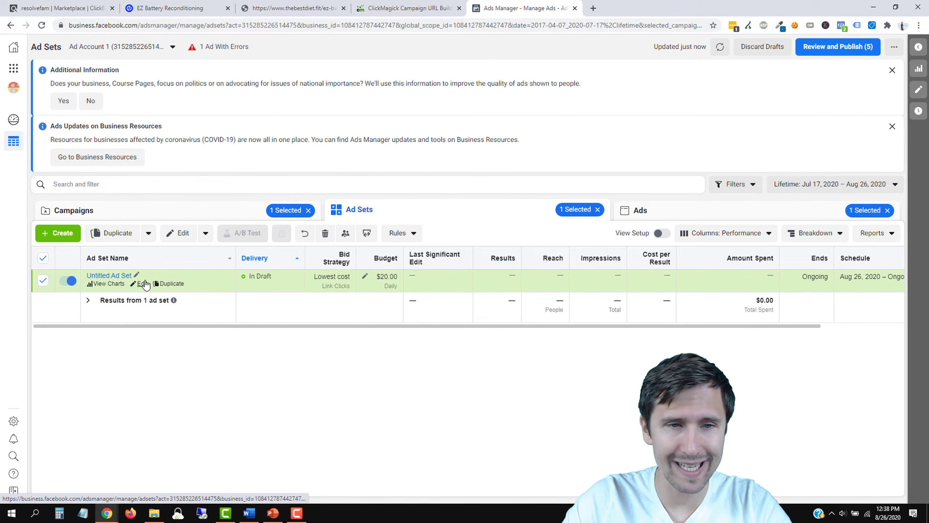
click(142, 284)
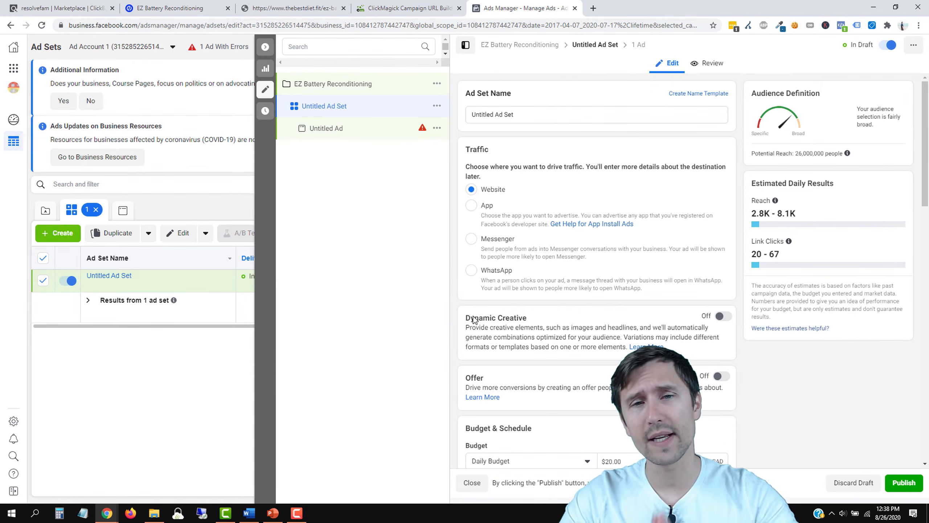
drag(531, 113, 474, 115)
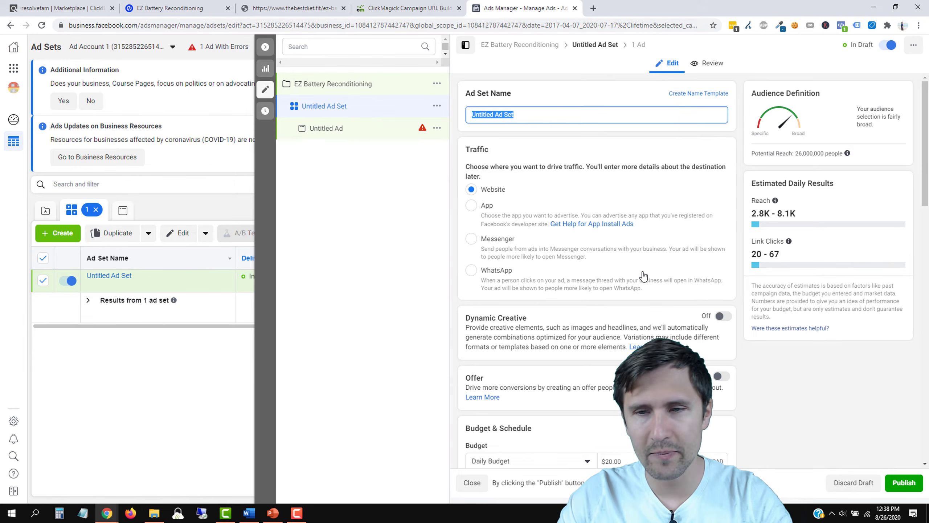
scroll(644, 276, down, 4)
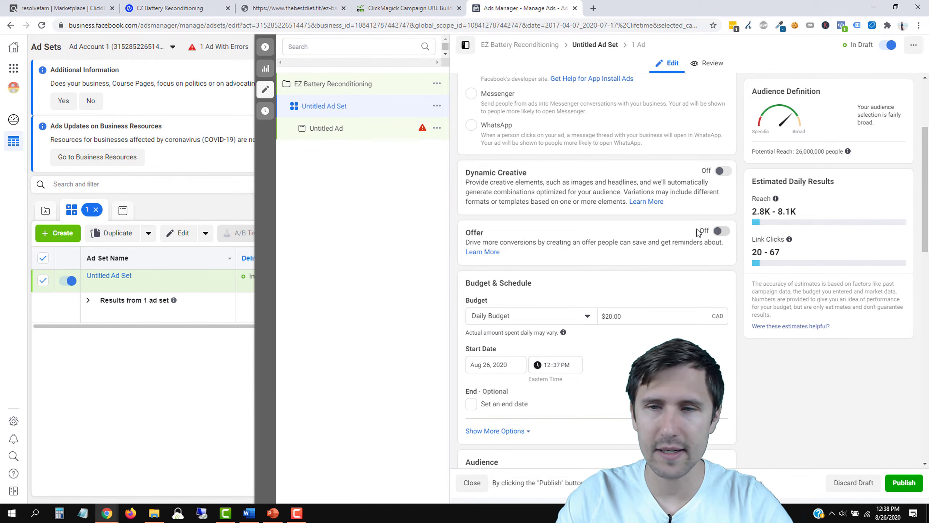
scroll(570, 263, down, 3)
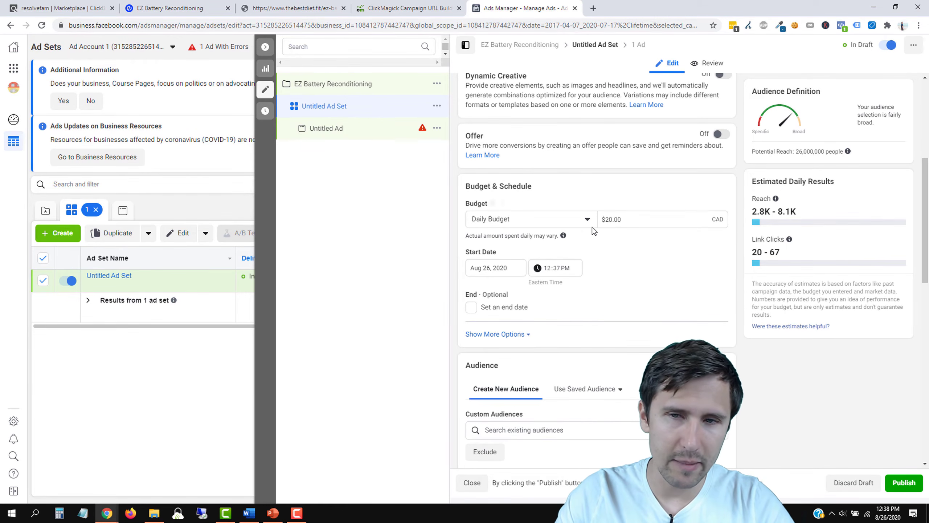
click(629, 222)
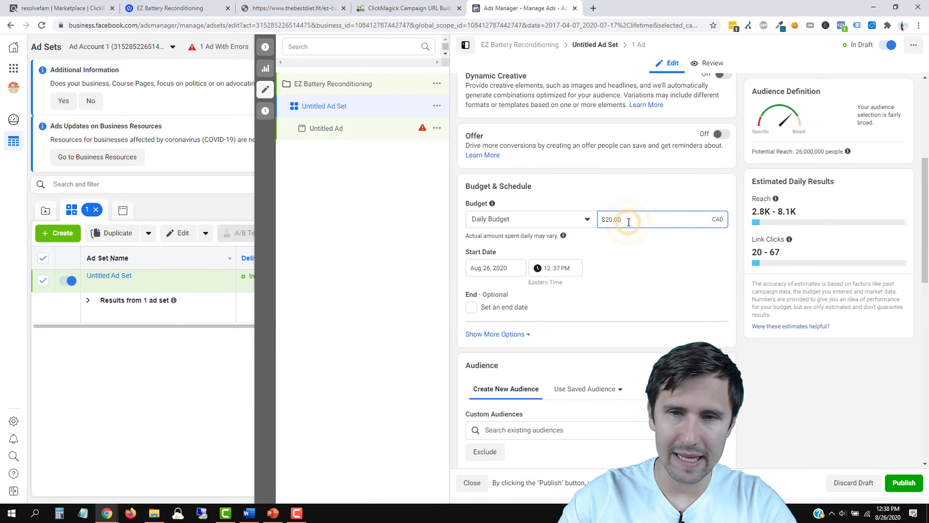
key(ctrl+a)
text(5)
click(638, 247)
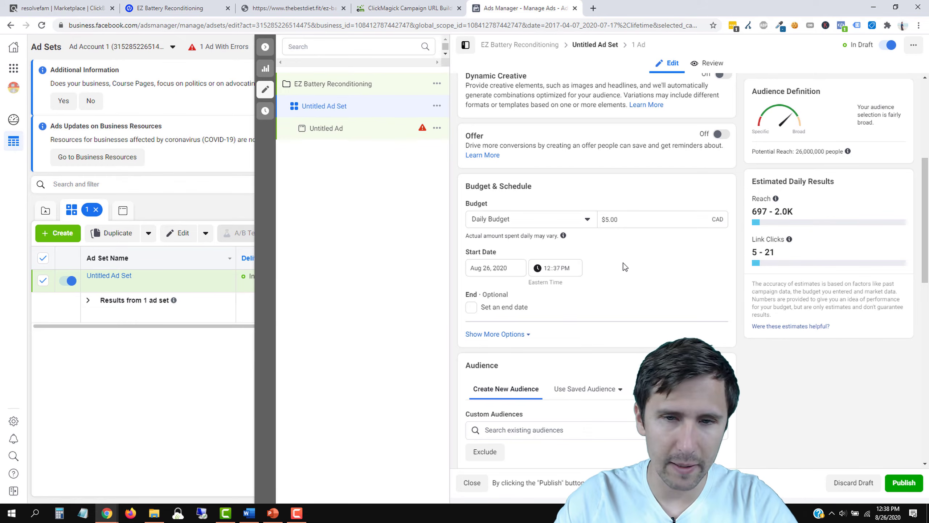
scroll(611, 269, down, 1)
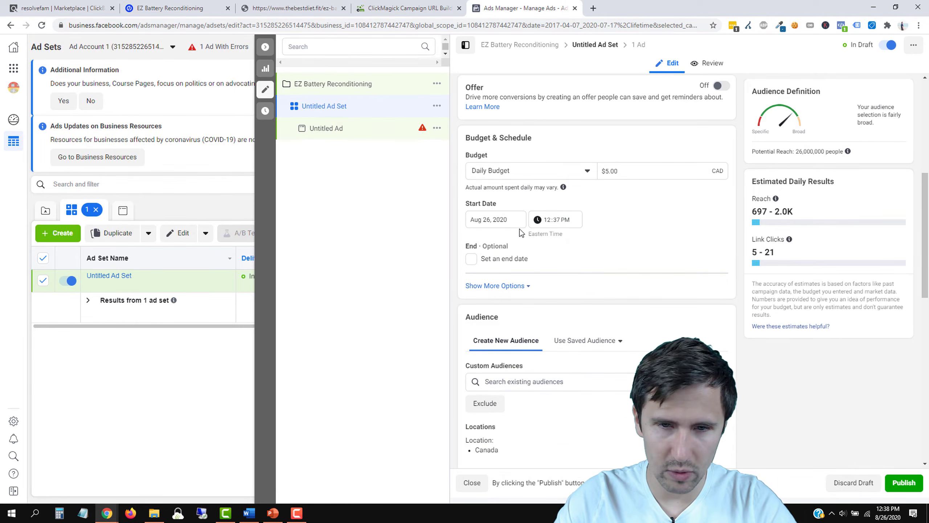
scroll(602, 284, down, 2)
scroll(522, 352, down, 2)
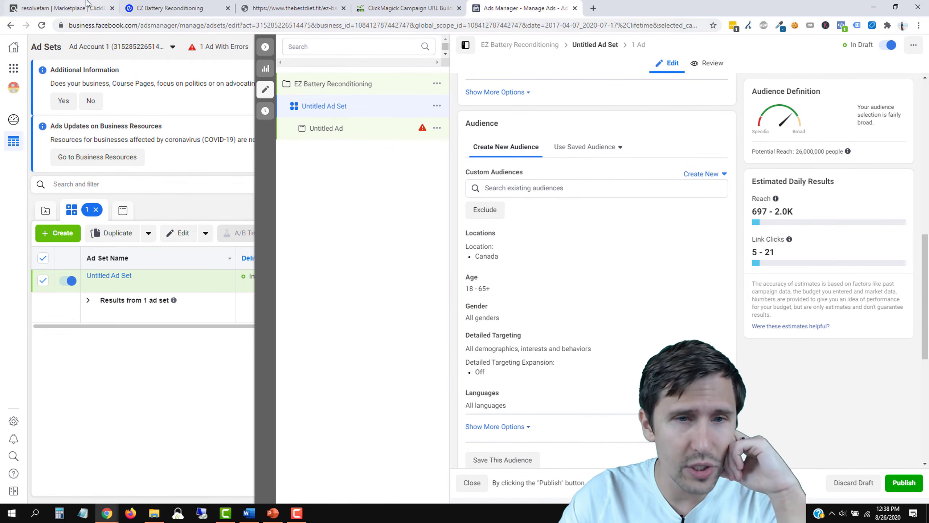
click(59, 8)
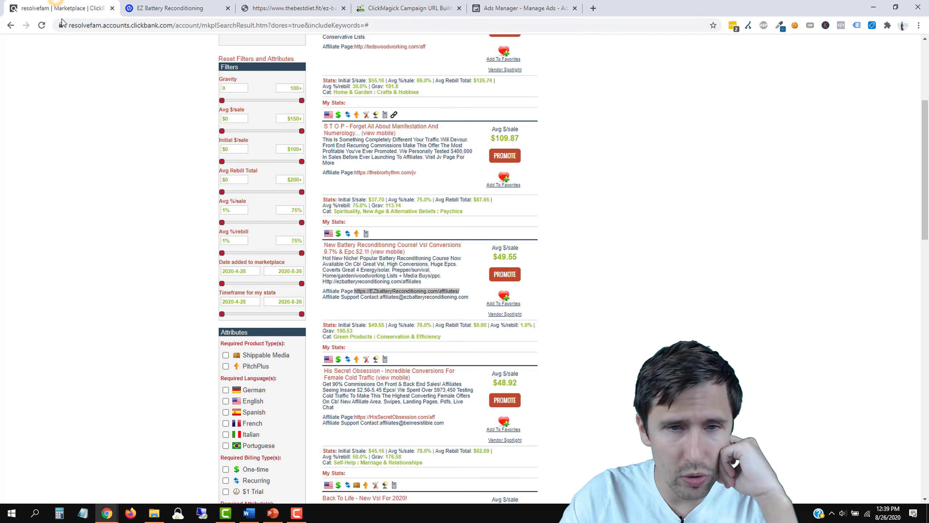
Step: Open the affiliate page in a new tab and submit a sign-up e-mail to reach its resources
right_click(394, 291)
click(421, 303)
click(282, 6)
drag(281, 4, 406, 5)
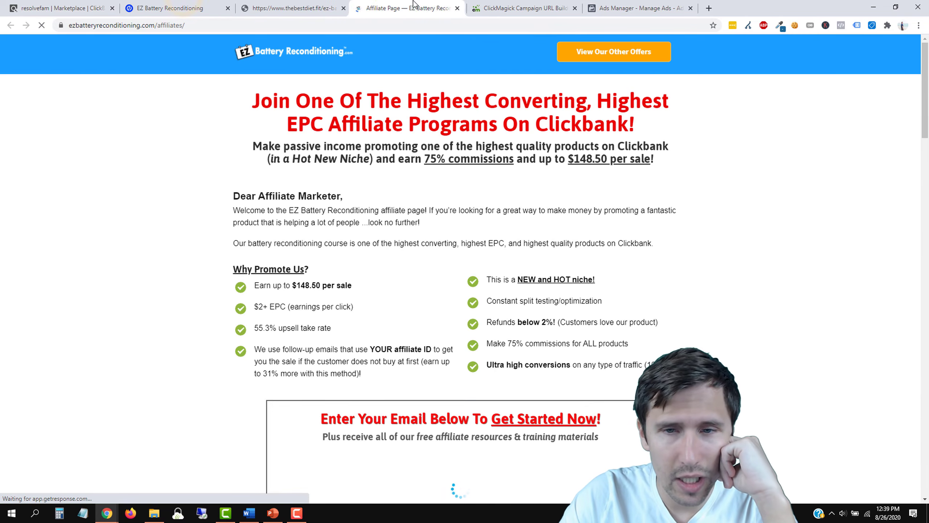
scroll(422, 325, down, 5)
scroll(430, 328, down, 2)
click(412, 126)
text(asdf@gmail.com)
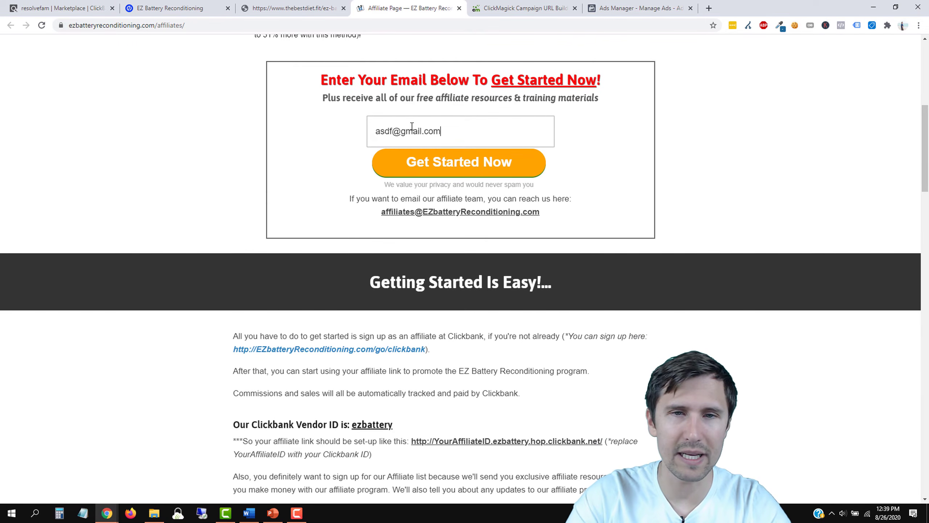
key(Return)
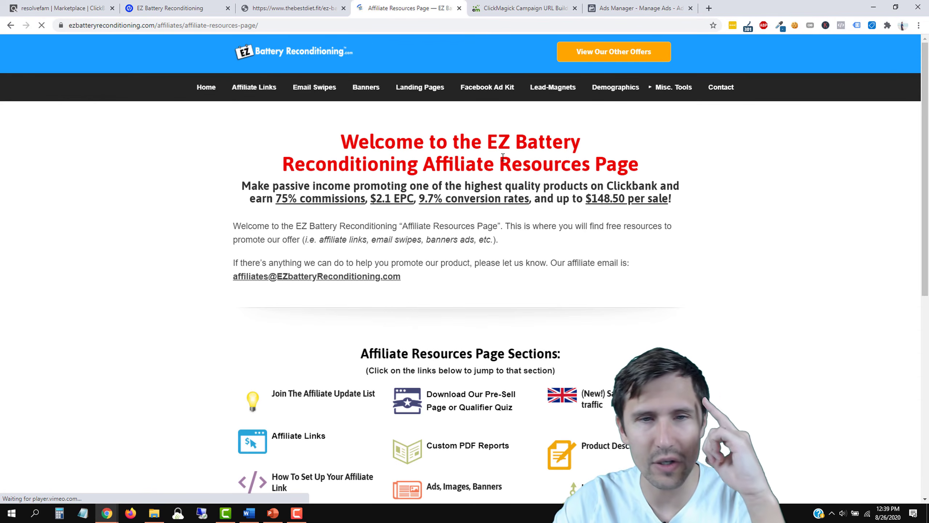
Step: Jump to the Facebook Ad Kit section of the affiliate resources
scroll(481, 252, down, 4)
scroll(480, 252, down, 1)
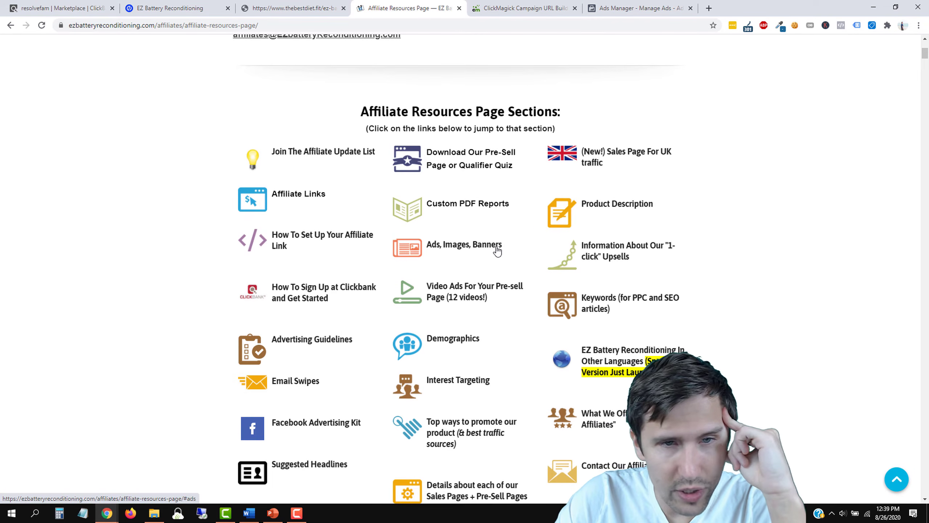
click(314, 346)
scroll(314, 379, down, 1)
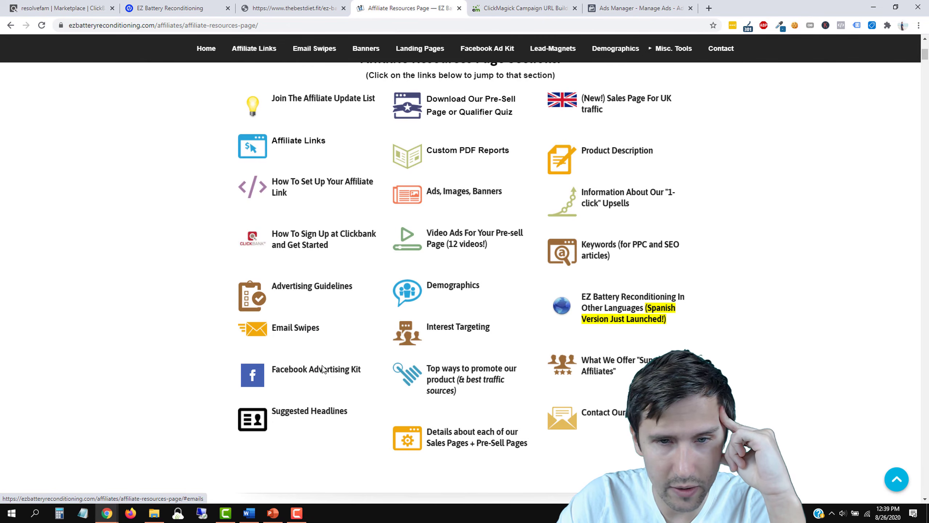
click(303, 369)
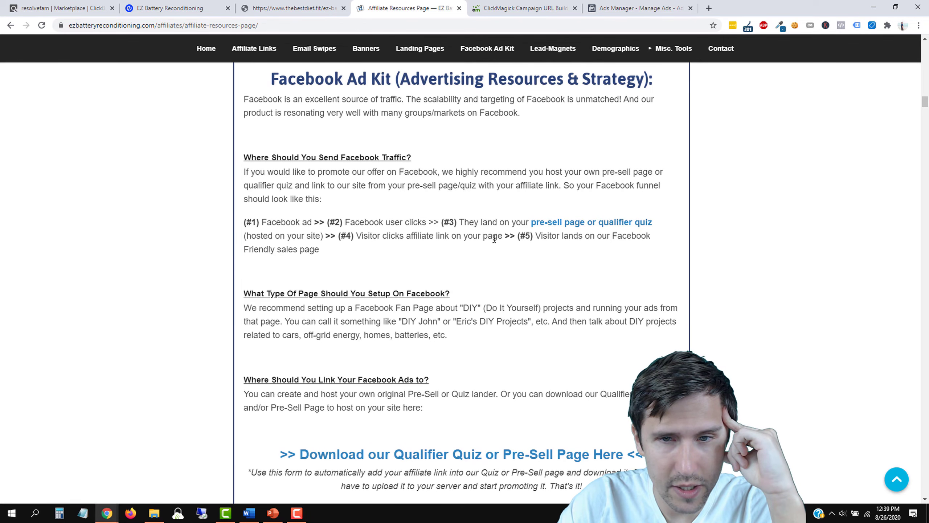
Step: Go to the Demographics section and search the page for 'demo'
scroll(451, 267, down, 15)
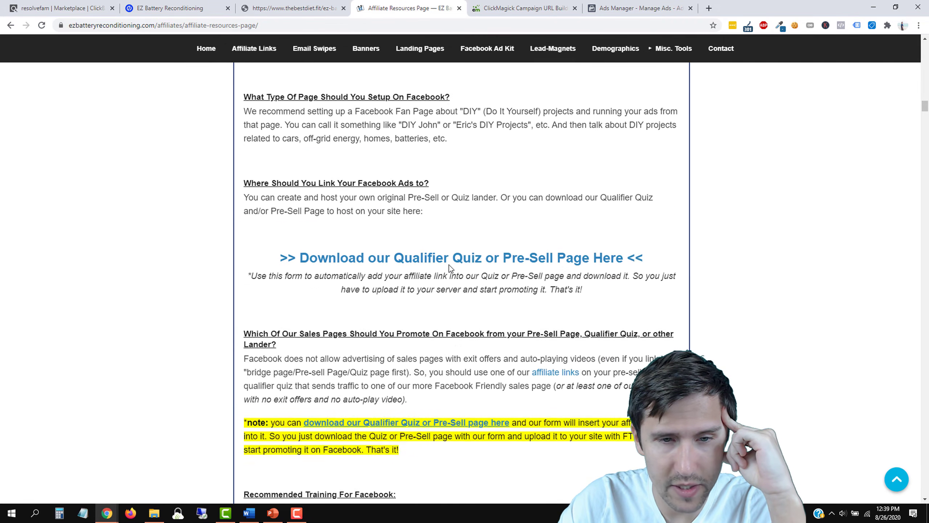
scroll(450, 266, down, 20)
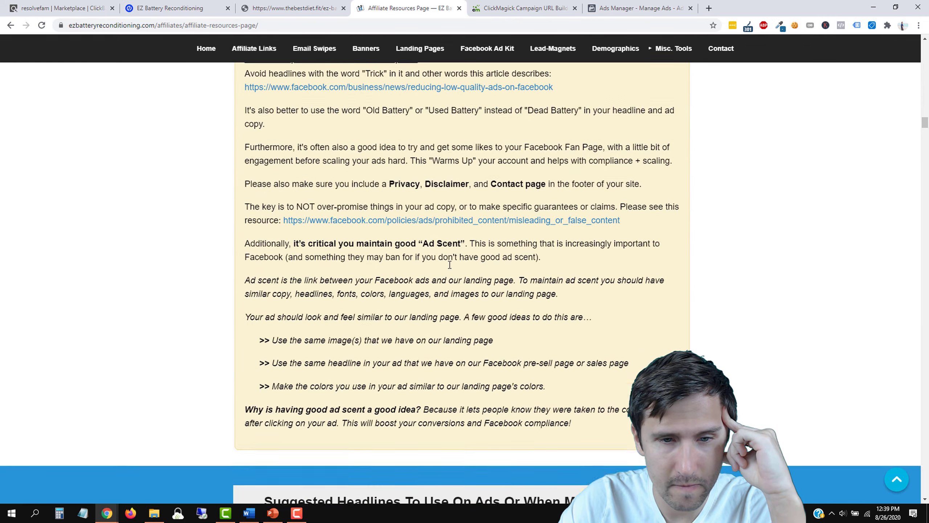
scroll(450, 264, down, 12)
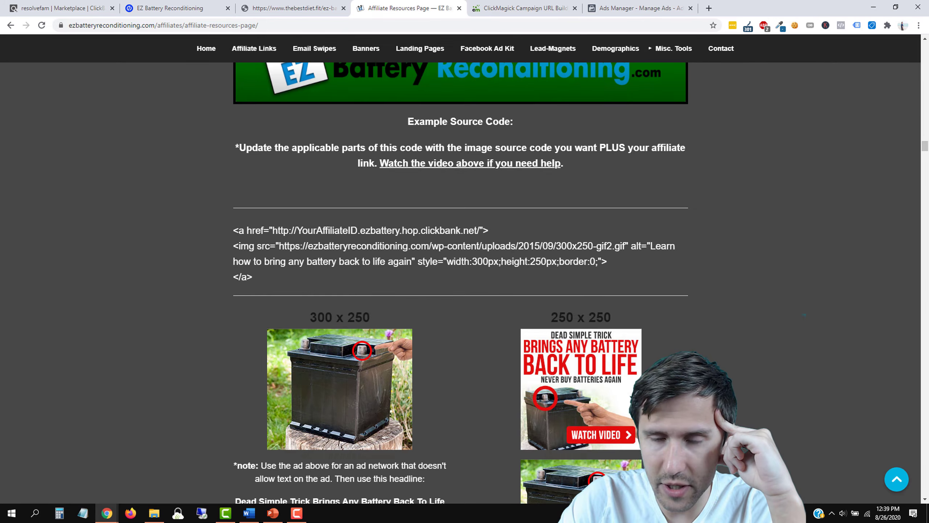
scroll(644, 292, up, 3)
scroll(643, 292, up, 13)
drag(927, 136, 928, 57)
scroll(575, 263, down, 3)
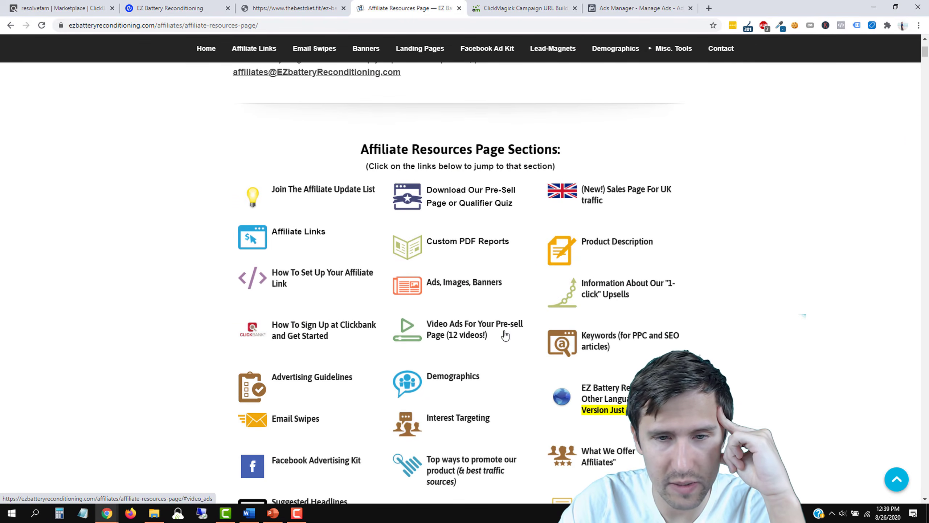
click(444, 374)
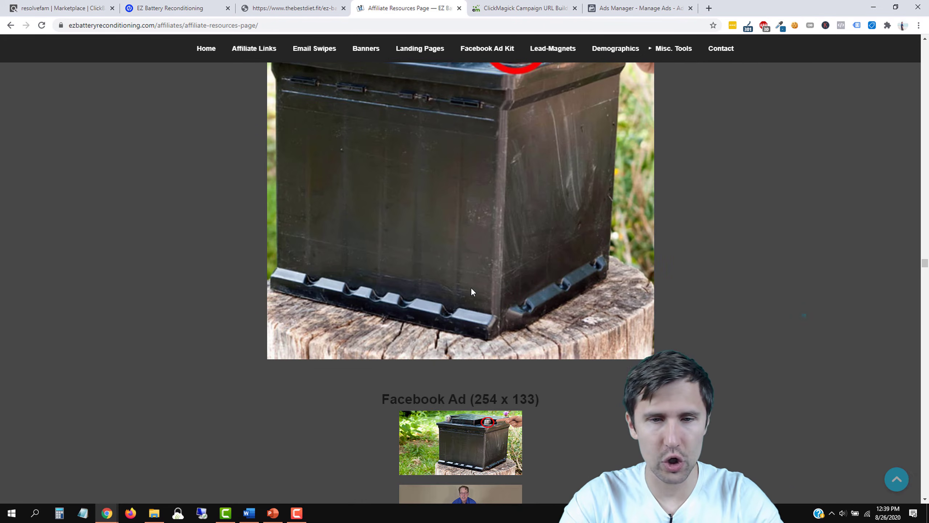
key(ctrl+f)
text(demog)
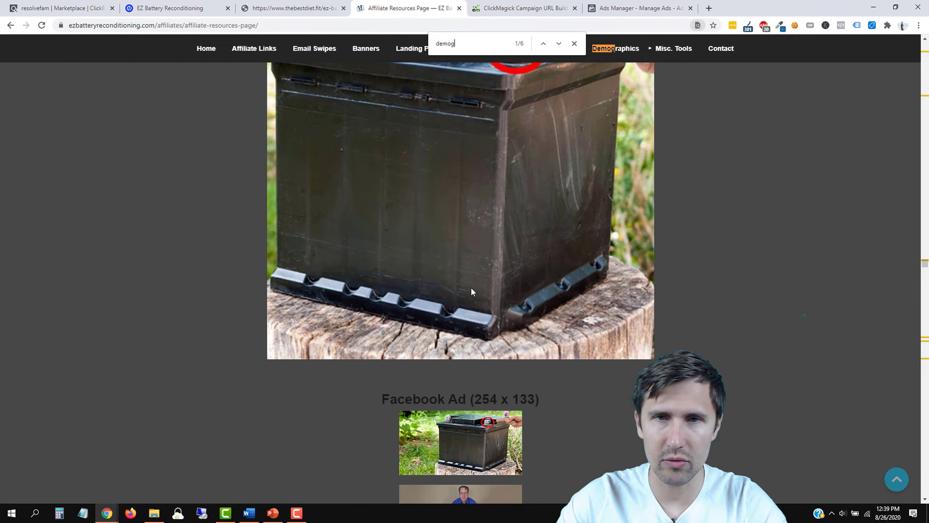
Step: Find the Demographics notes, highlight top age groups 65+, 55–64 and 45–54, and return to Ads Manager
click(559, 42)
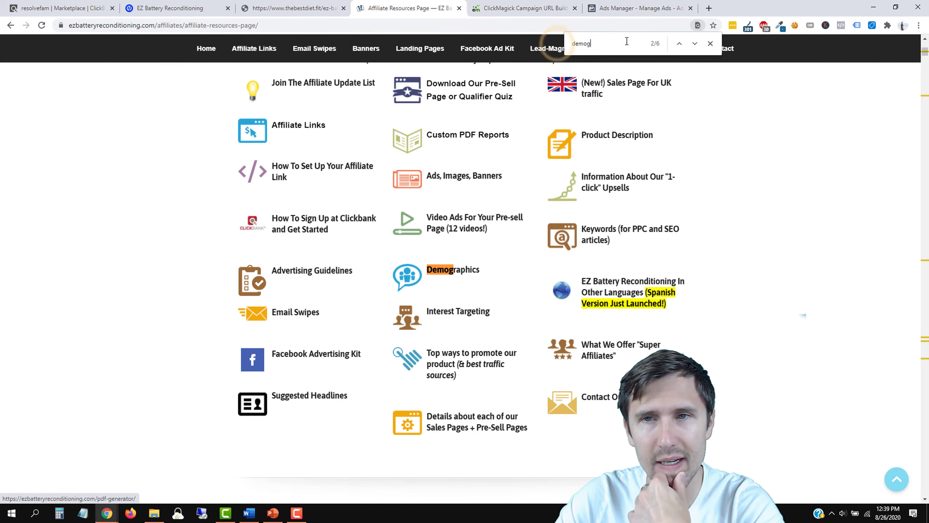
click(694, 47)
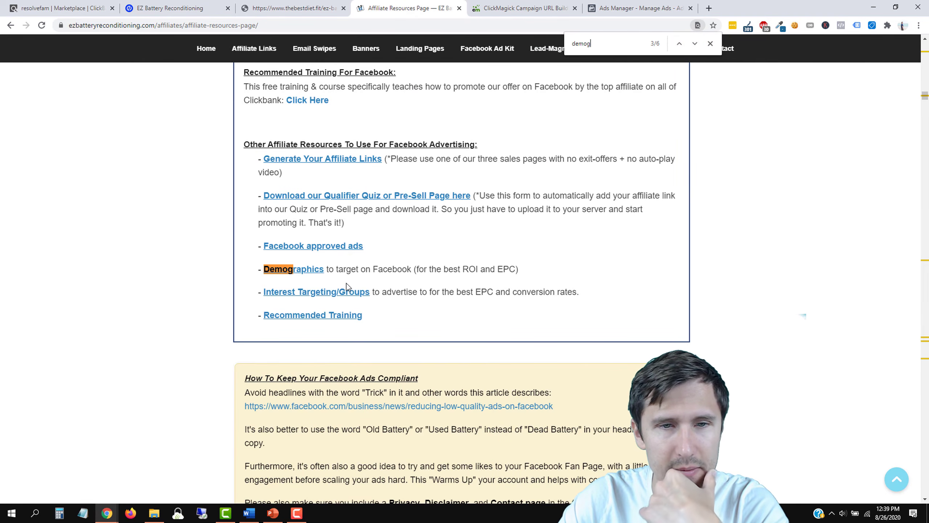
click(317, 271)
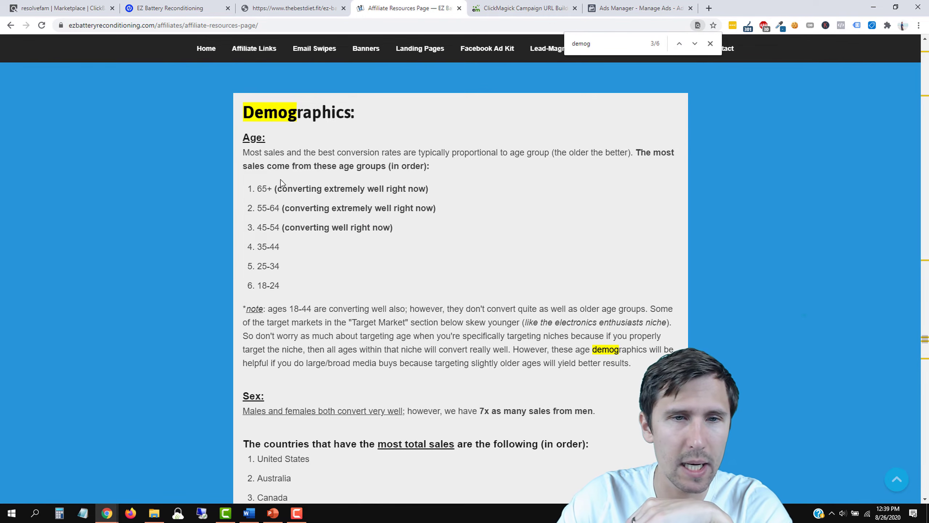
drag(260, 188, 380, 224)
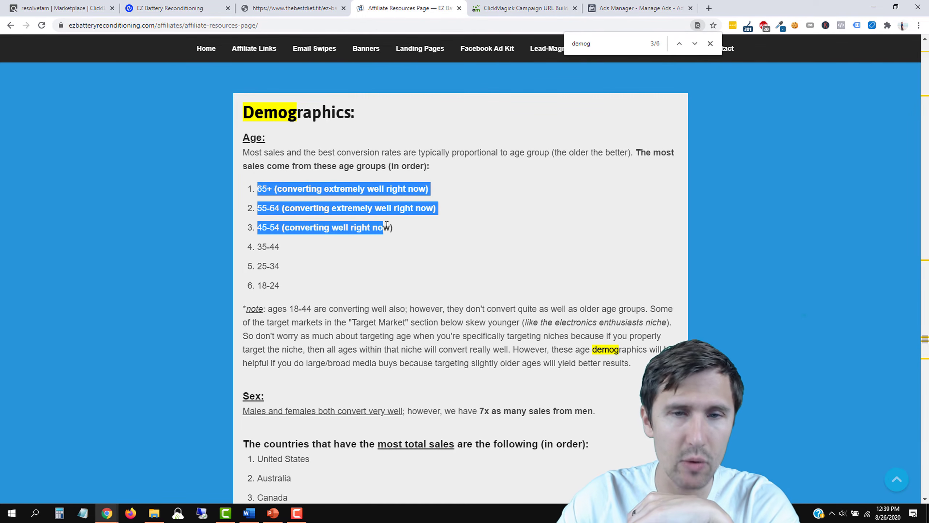
click(360, 258)
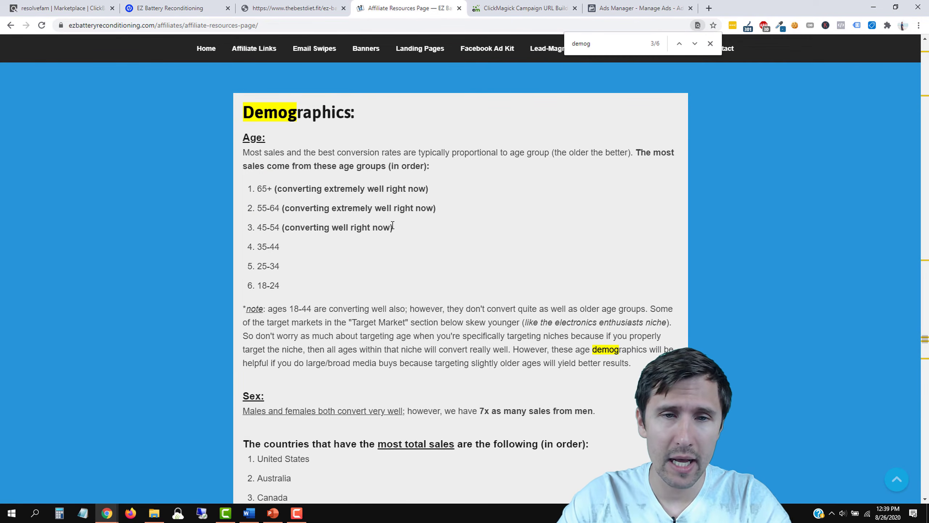
drag(405, 229, 254, 194)
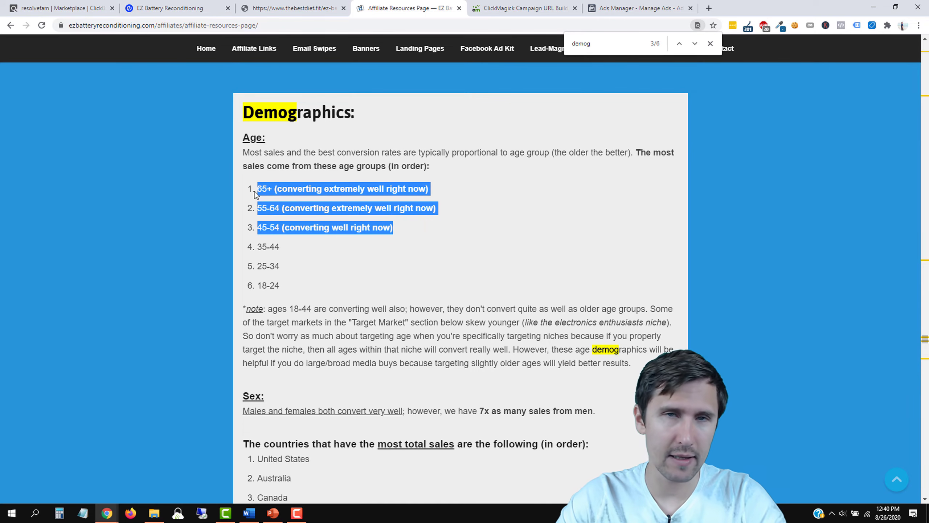
click(428, 200)
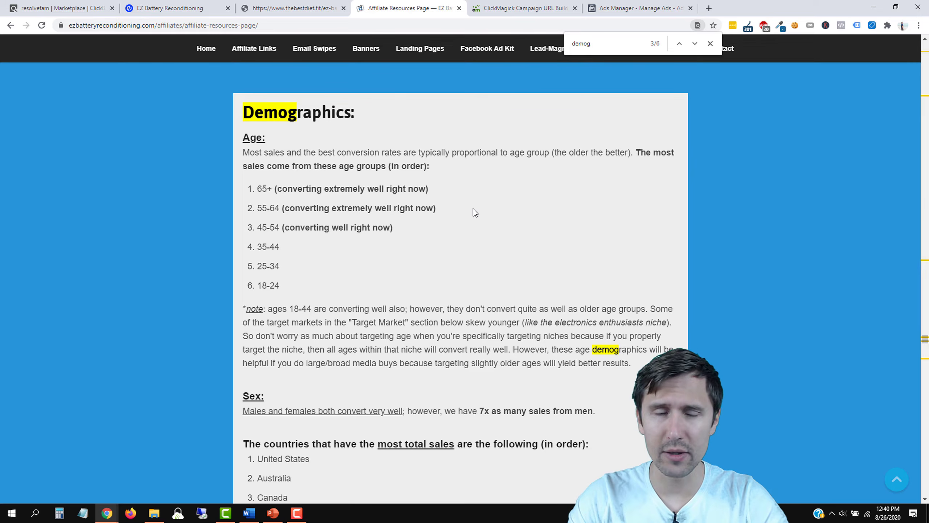
drag(400, 228, 273, 183)
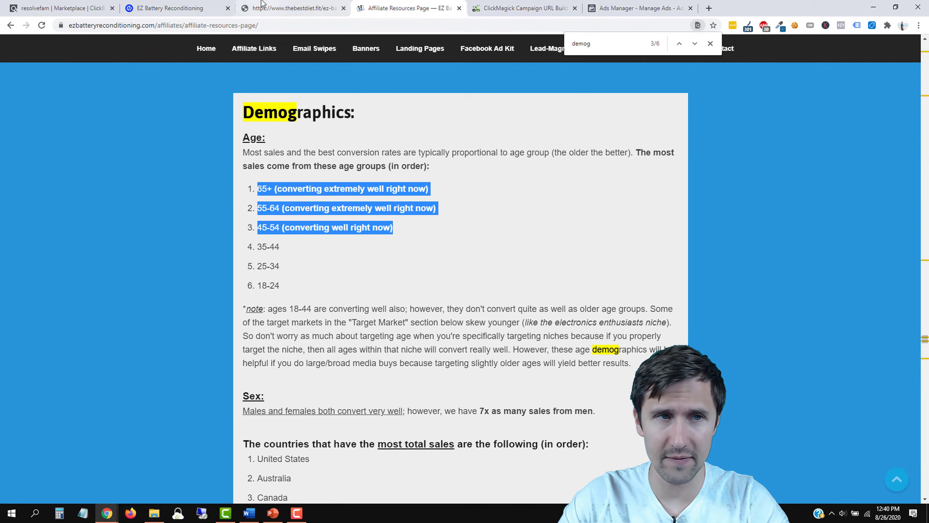
drag(402, 5, 518, 4)
click(616, 7)
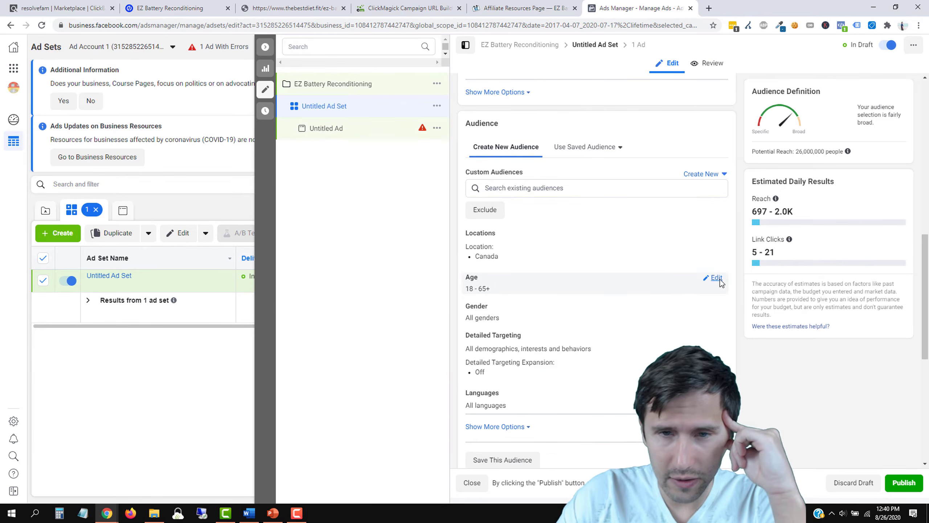
Step: Set the audience's minimum age to 45, keeping the maximum at 65+
click(720, 279)
click(520, 8)
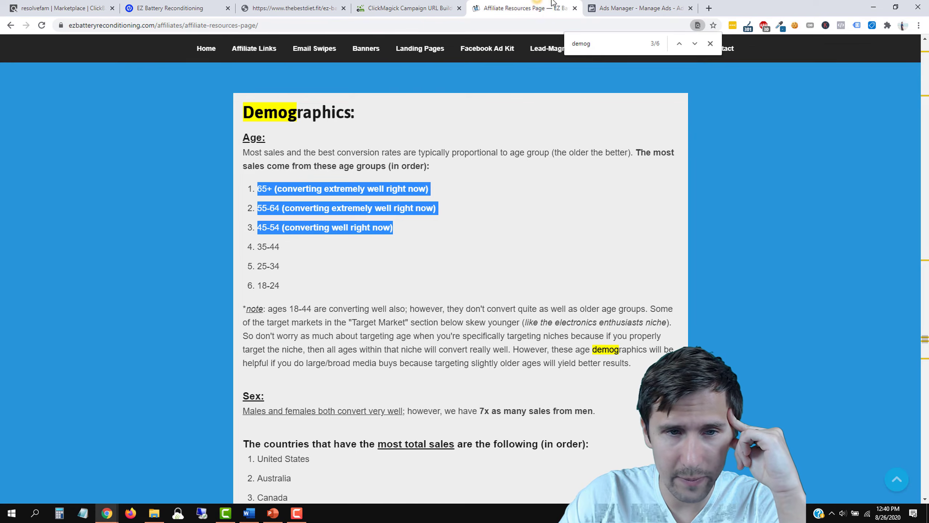
click(622, 8)
click(498, 293)
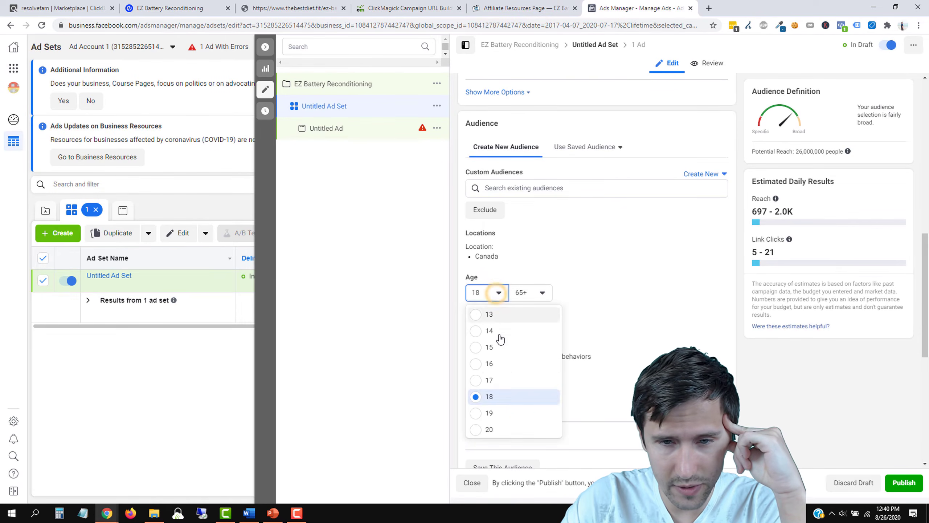
scroll(502, 366, down, 5)
scroll(504, 368, down, 5)
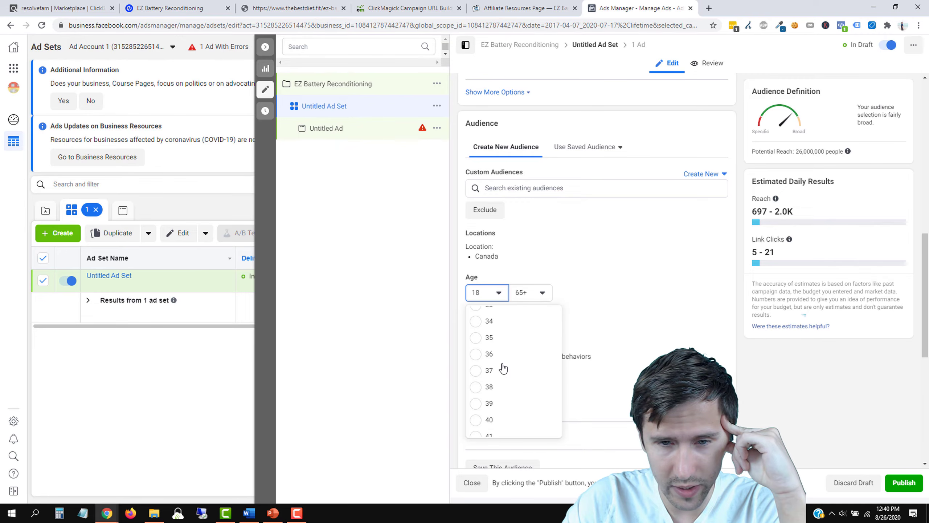
click(500, 405)
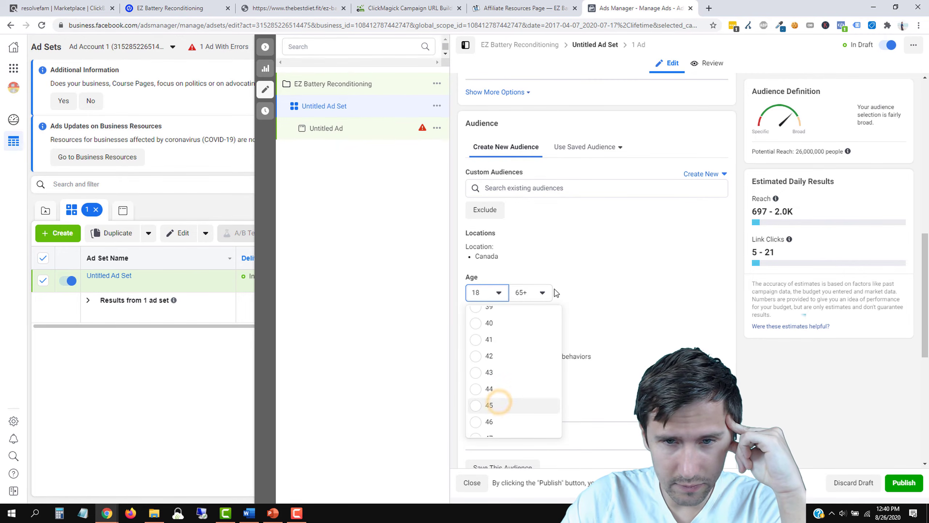
Step: Check the notes showing men bring 7x the sales, then set the audience gender to Men
click(555, 11)
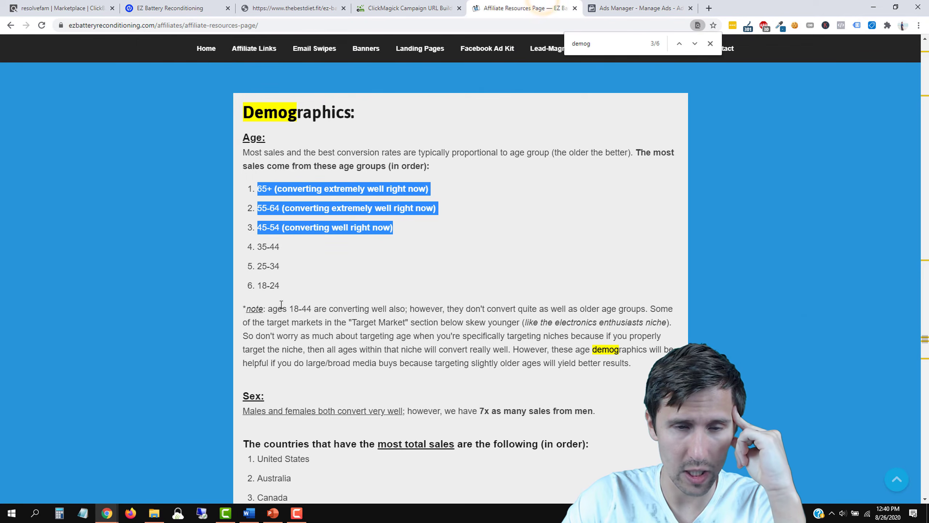
click(320, 301)
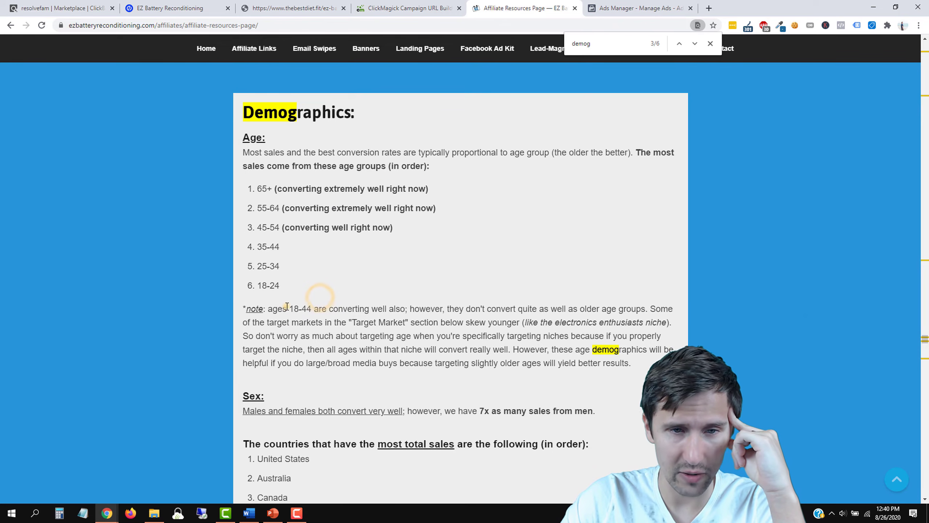
drag(288, 308, 329, 307)
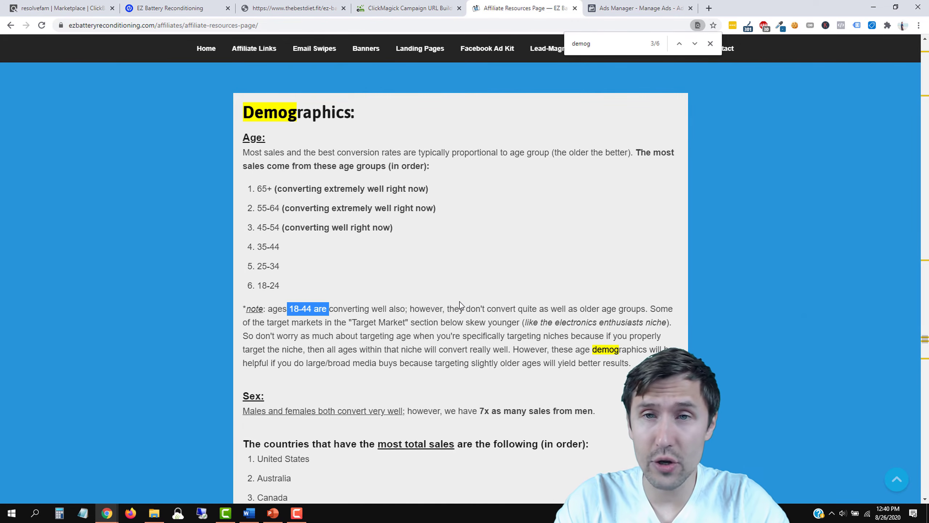
click(710, 44)
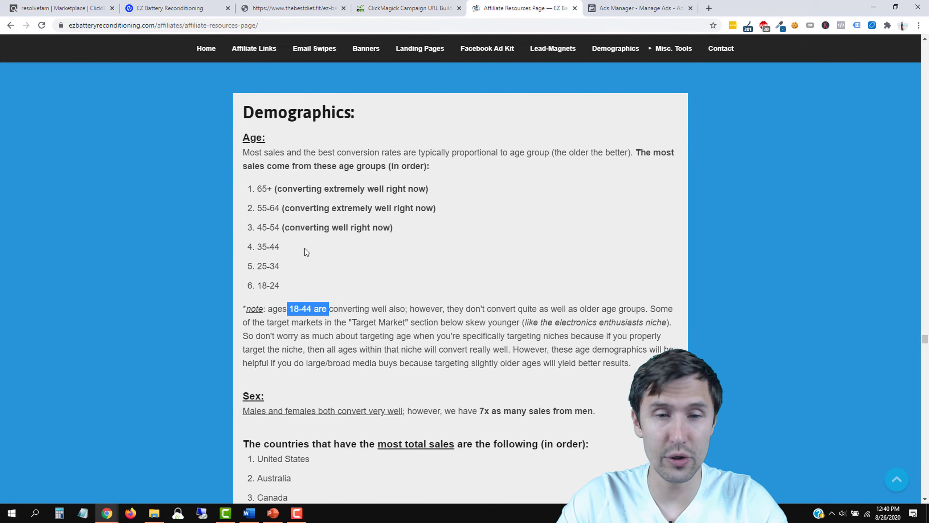
scroll(293, 274, down, 2)
drag(269, 311, 588, 315)
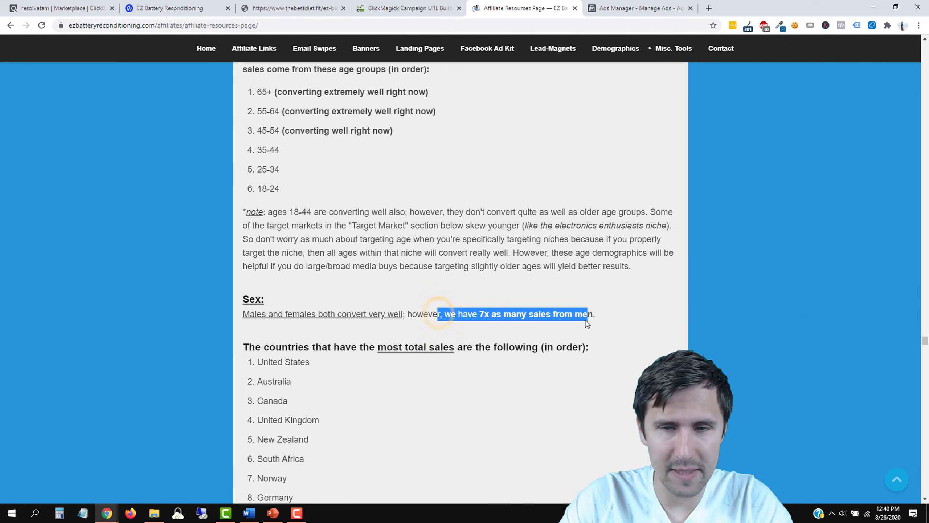
click(645, 5)
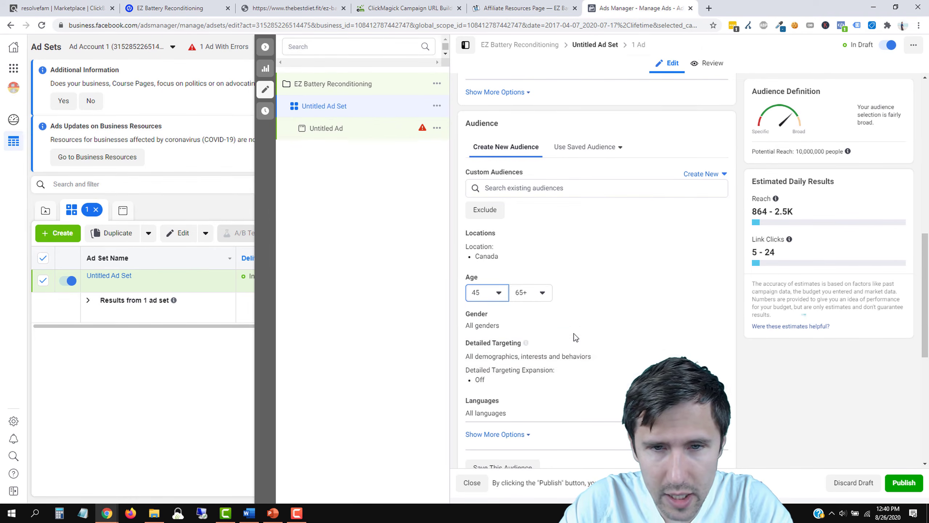
click(712, 313)
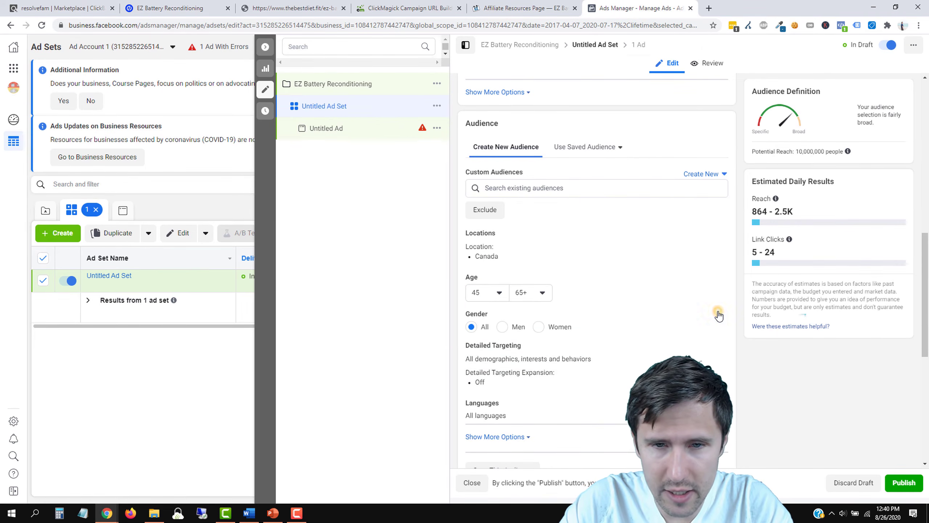
click(504, 328)
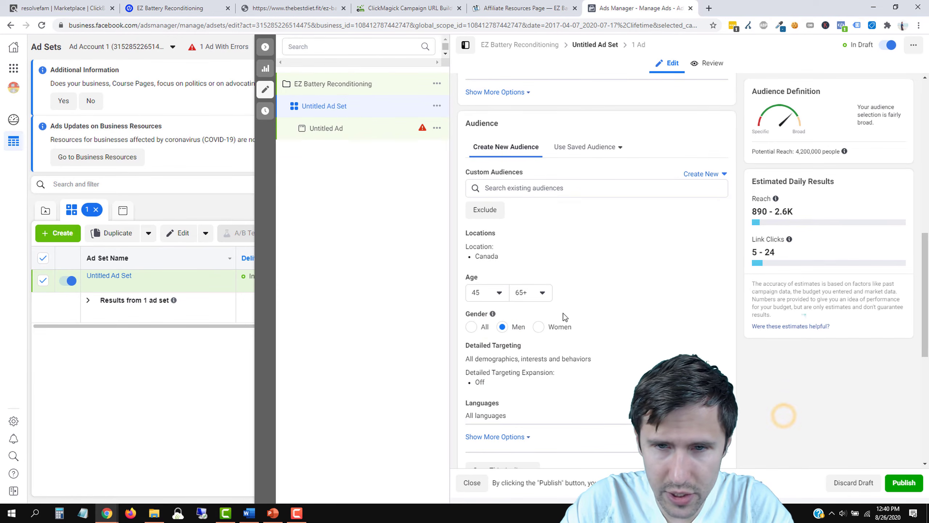
Step: Review and highlight the top-selling countries list on the affiliate page
click(524, 8)
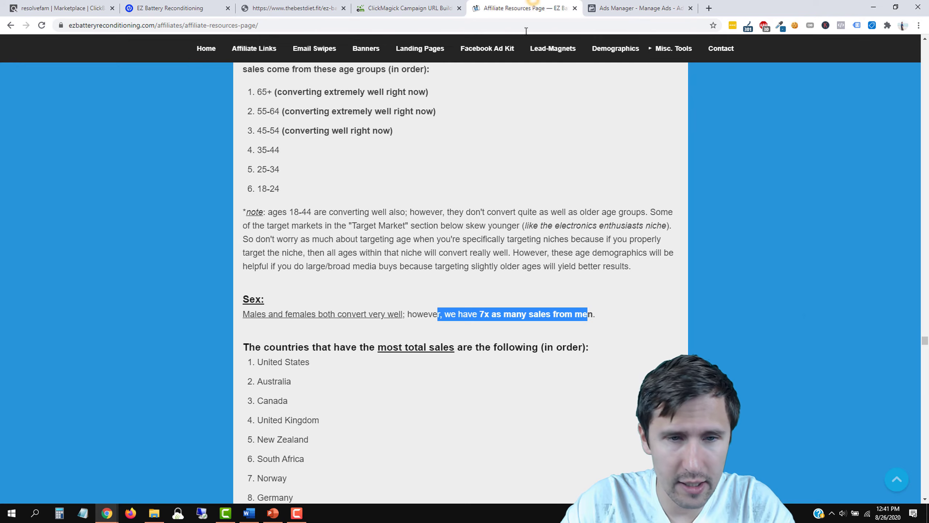
scroll(408, 324, down, 2)
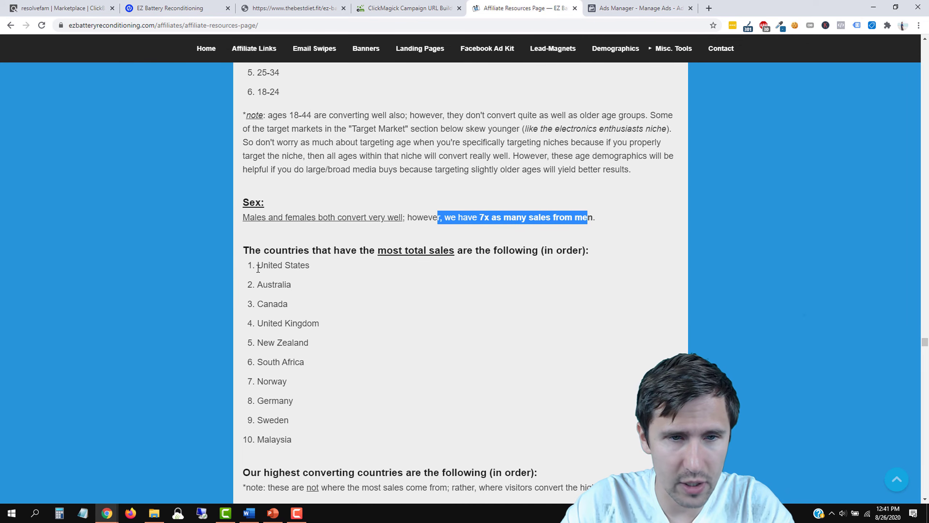
drag(264, 266, 294, 438)
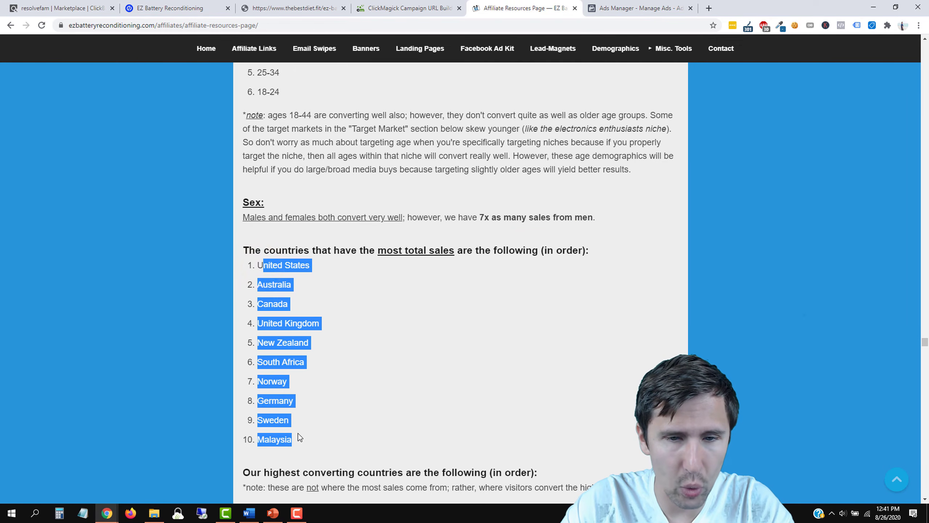
scroll(311, 420, down, 2)
drag(259, 167, 311, 246)
scroll(314, 260, down, 2)
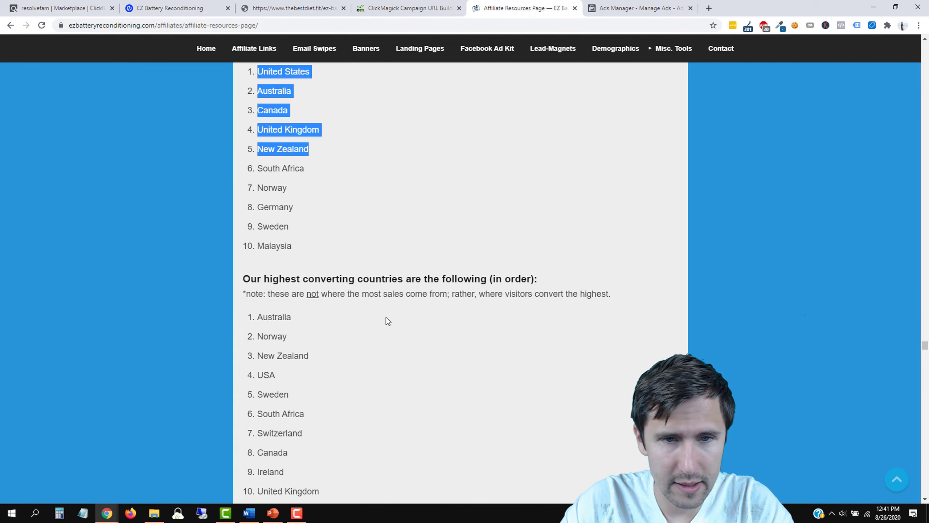
scroll(385, 358, up, 1)
scroll(381, 364, up, 1)
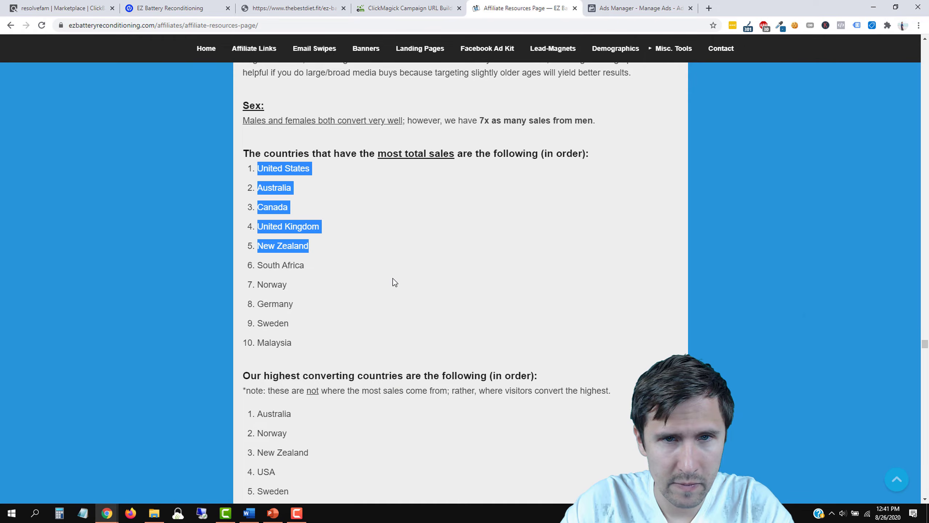
click(403, 147)
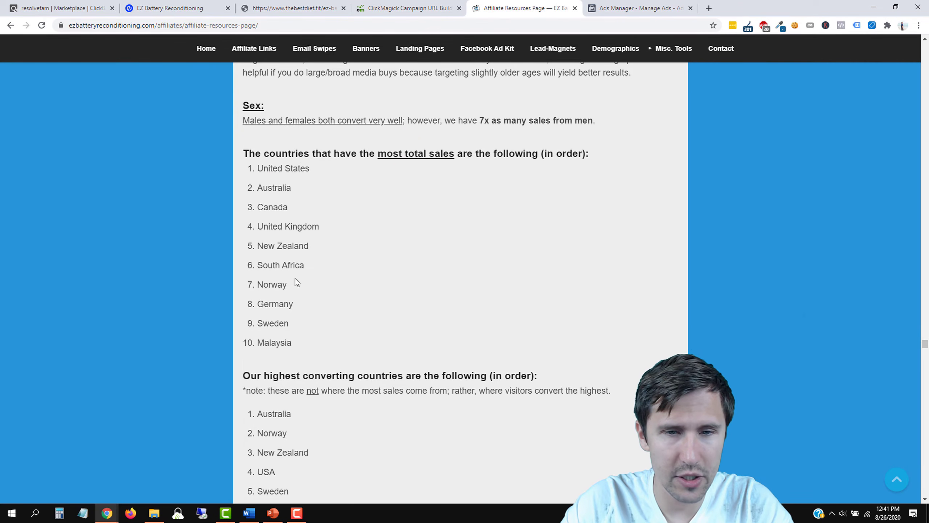
Step: Compare it with the highest-converting countries list further down, then return to the ad set
scroll(296, 282, down, 2)
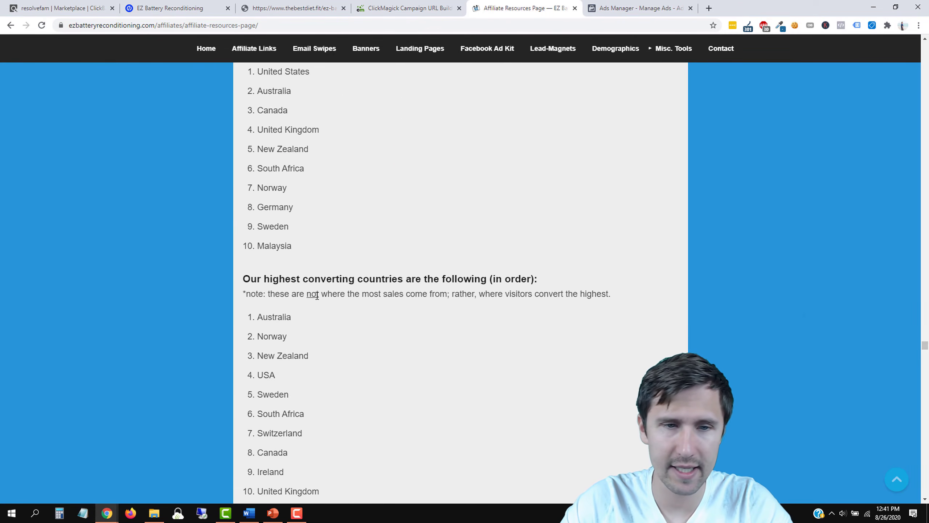
scroll(317, 295, down, 2)
scroll(280, 322, down, 3)
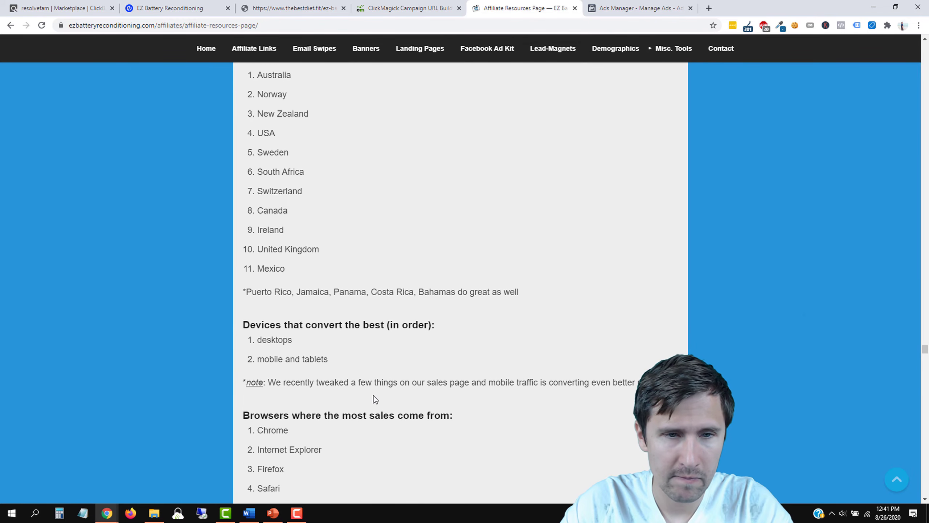
scroll(290, 334, down, 1)
scroll(282, 300, up, 8)
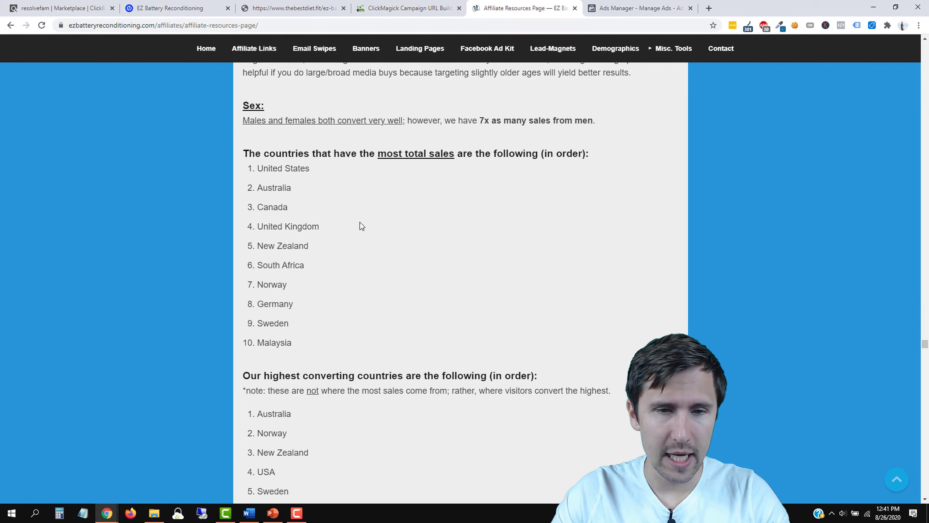
scroll(365, 234, down, 3)
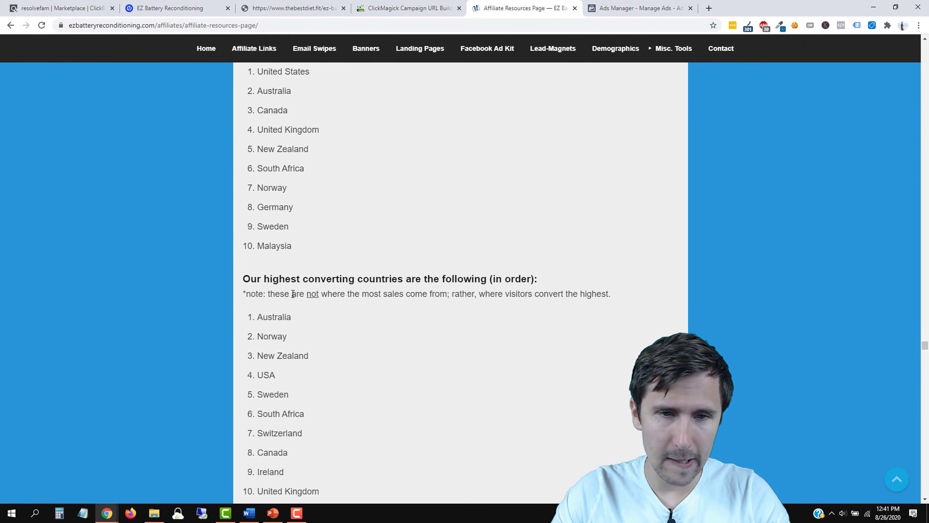
drag(333, 294, 337, 294)
right_click(337, 294)
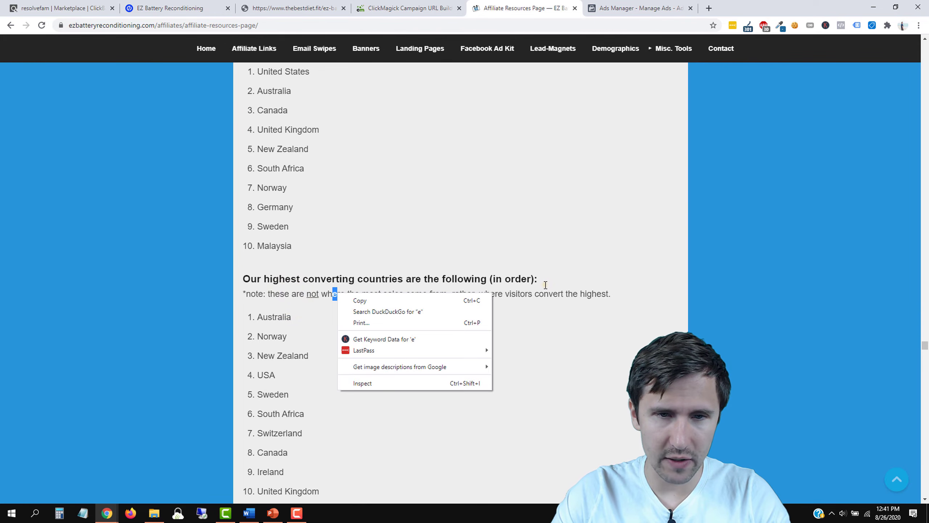
click(546, 285)
scroll(346, 307, up, 3)
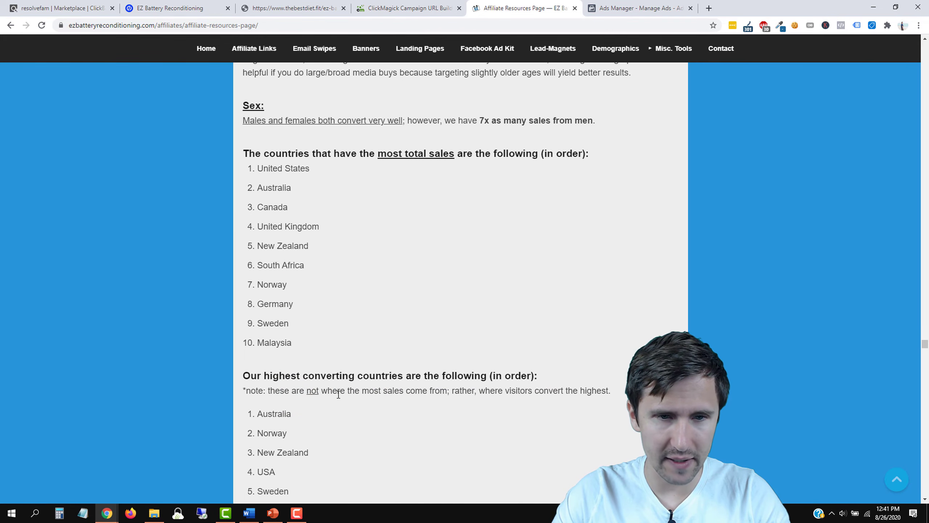
scroll(264, 351, down, 6)
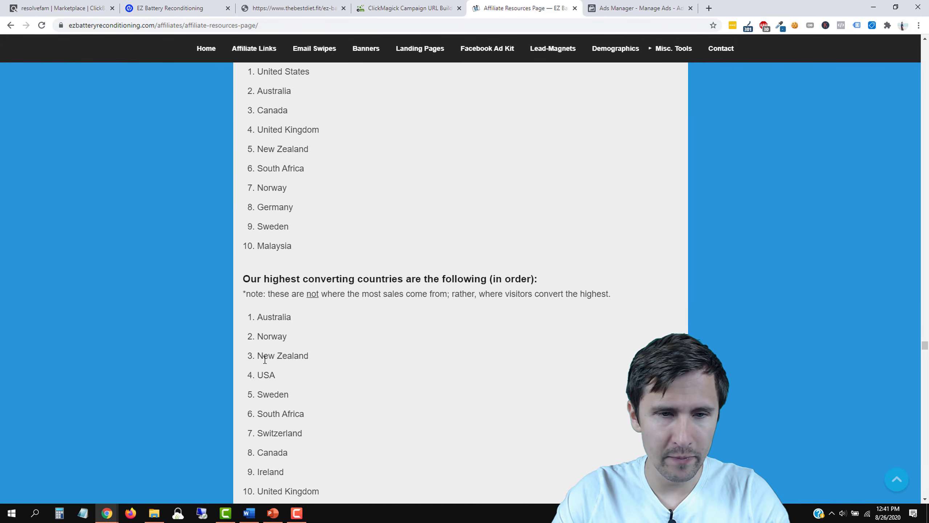
scroll(317, 380, up, 3)
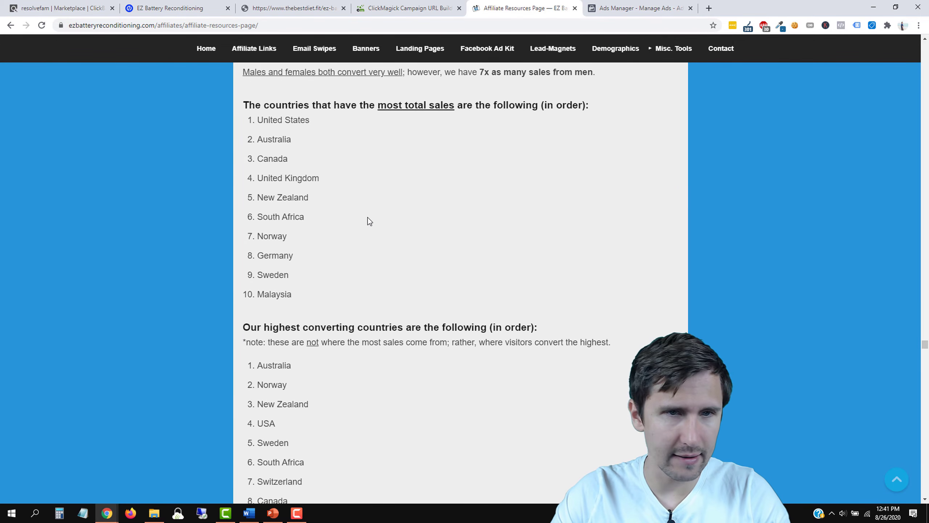
click(643, 8)
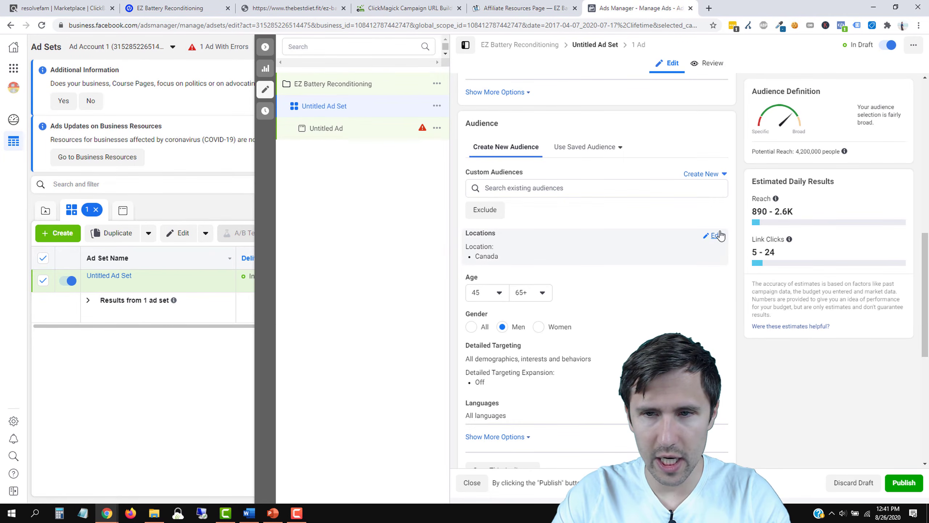
Step: Target only people living in chosen locations and add United States
click(713, 236)
click(526, 249)
click(556, 273)
click(543, 255)
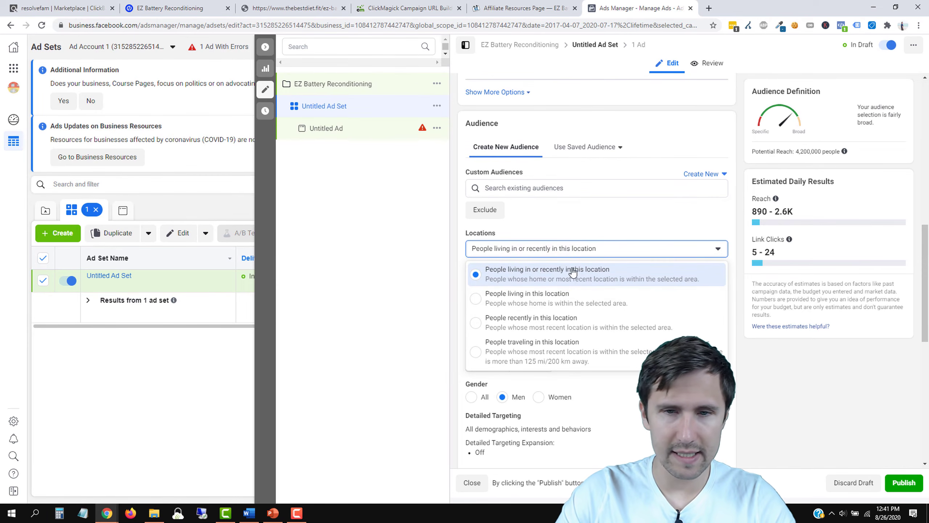
click(544, 305)
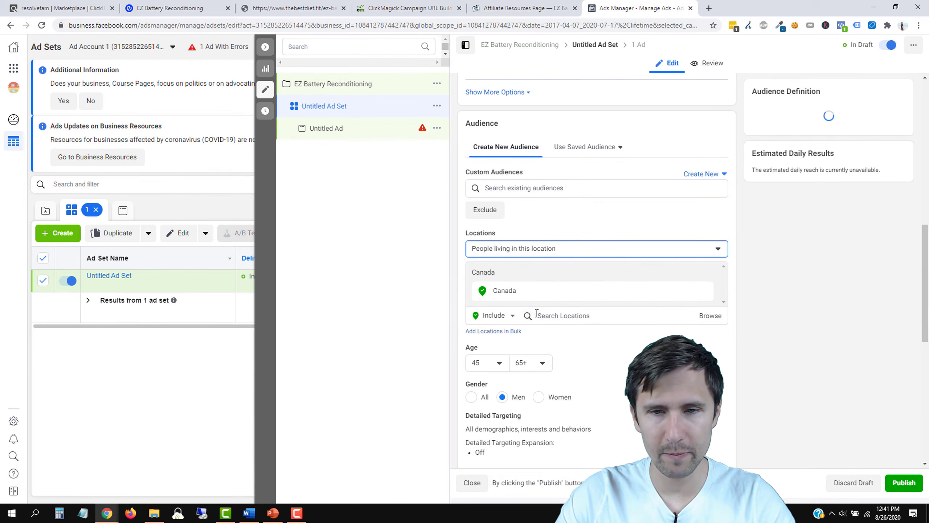
click(572, 315)
text(united states)
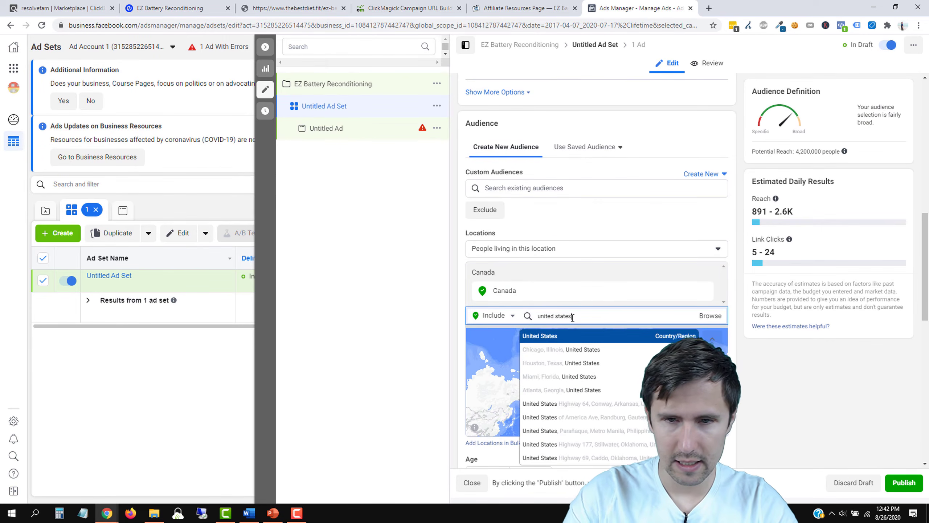
key(Return)
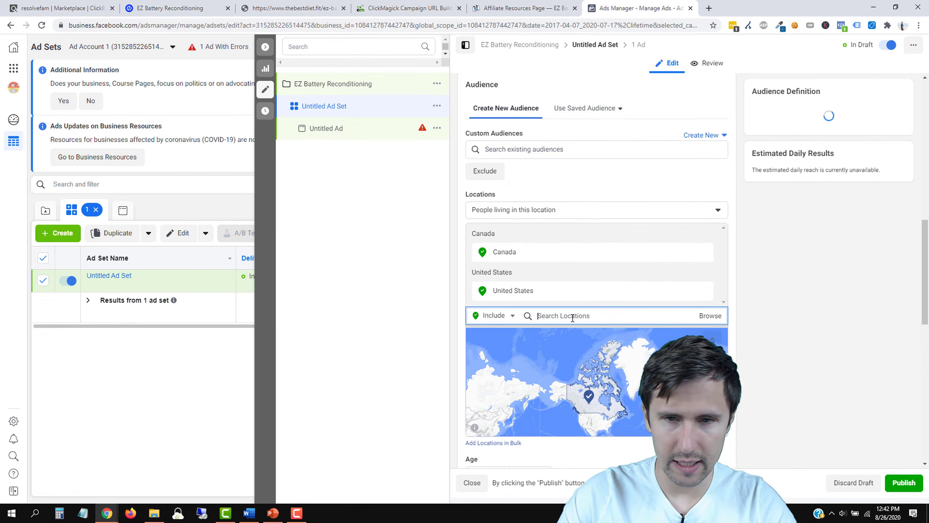
Step: Add Australia and United Kingdom to the target locations
click(519, 8)
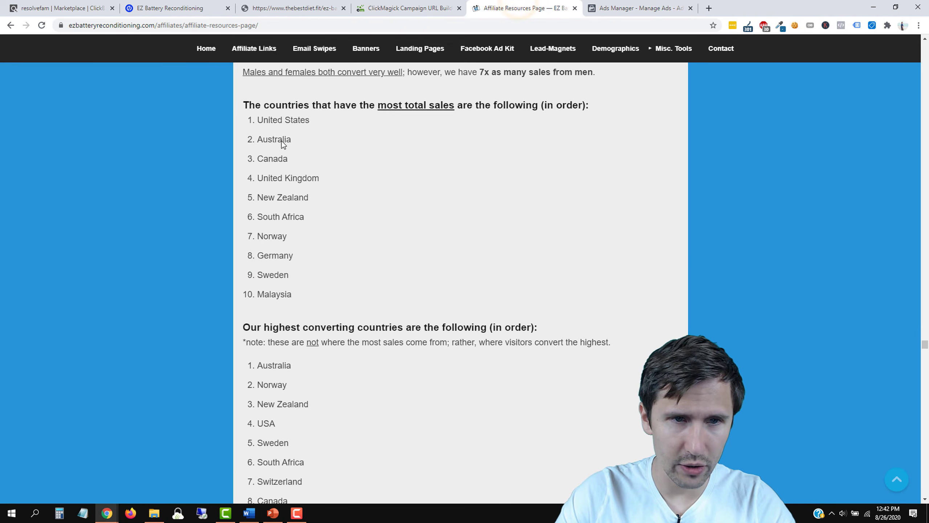
click(604, 8)
text(as)
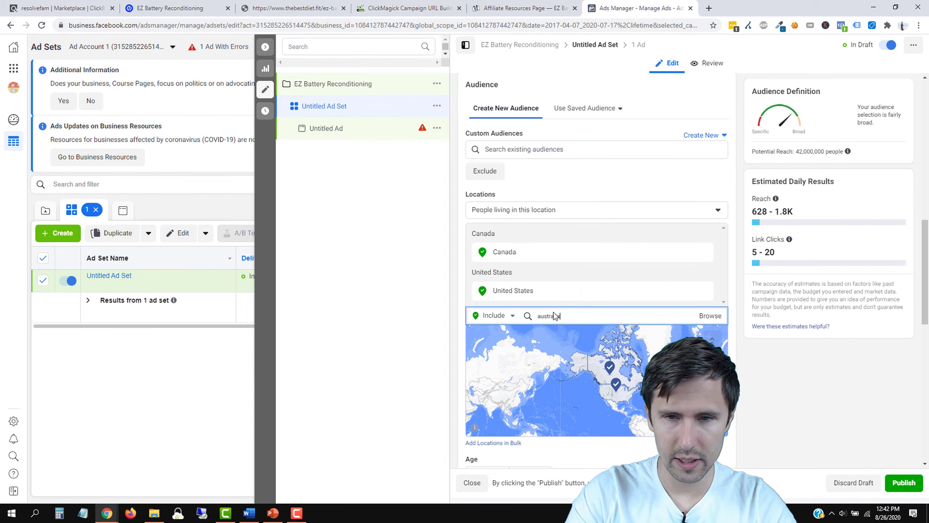
key(Return)
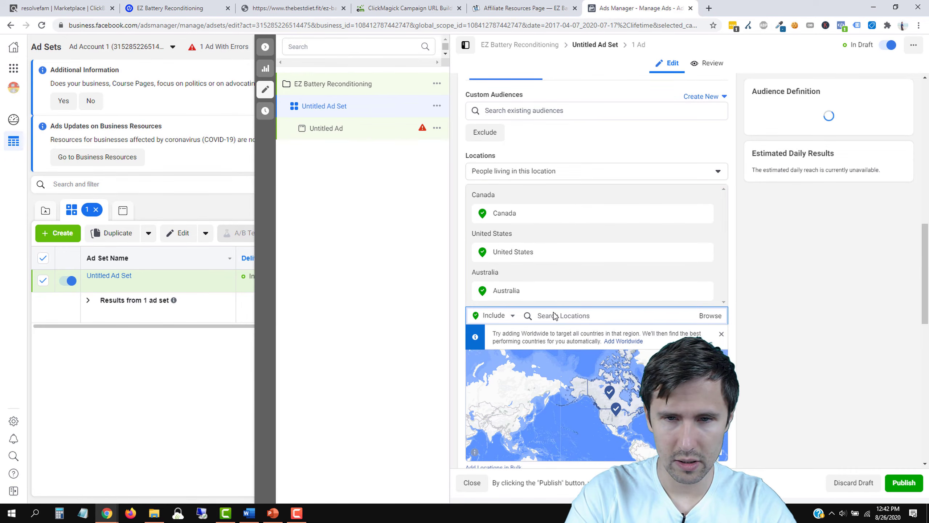
text(united kingdom)
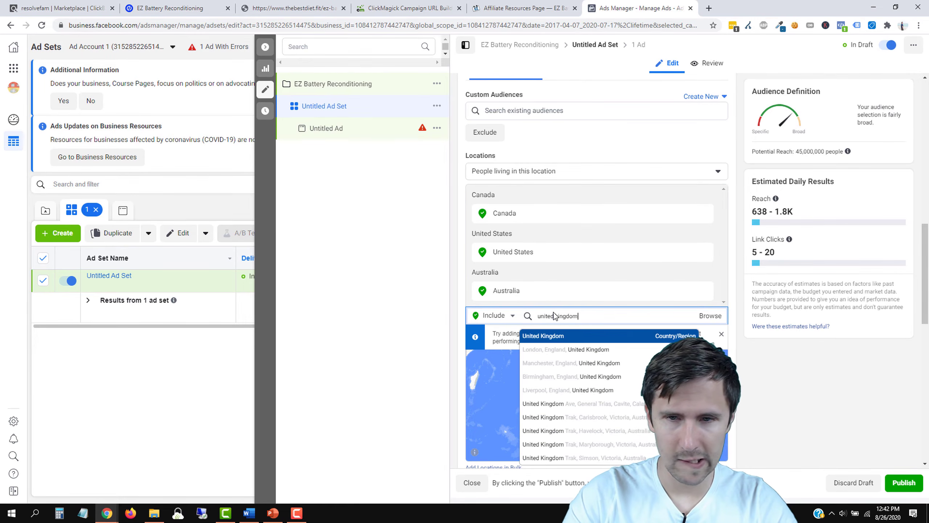
key(Return)
Step: Add New Zealand and begin searching 'so' for the next country on the sales list
click(512, 6)
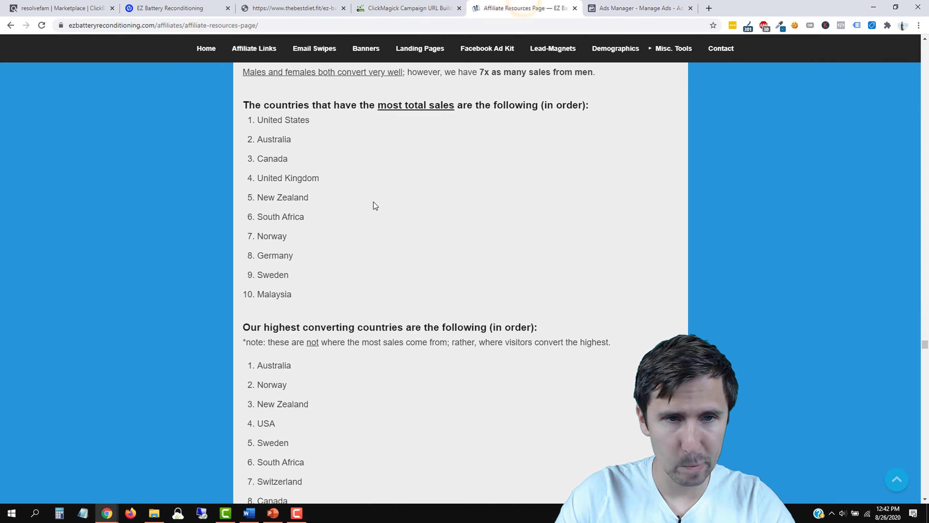
click(622, 8)
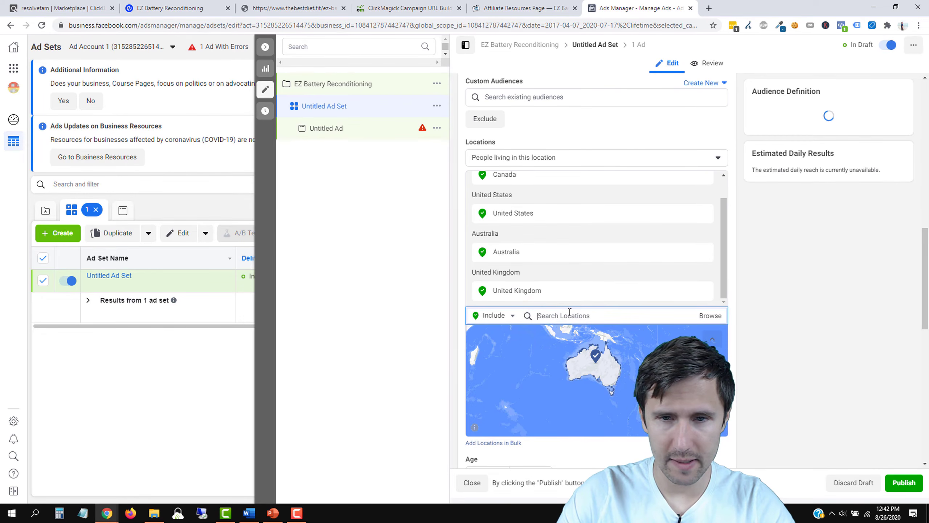
text(new zealand)
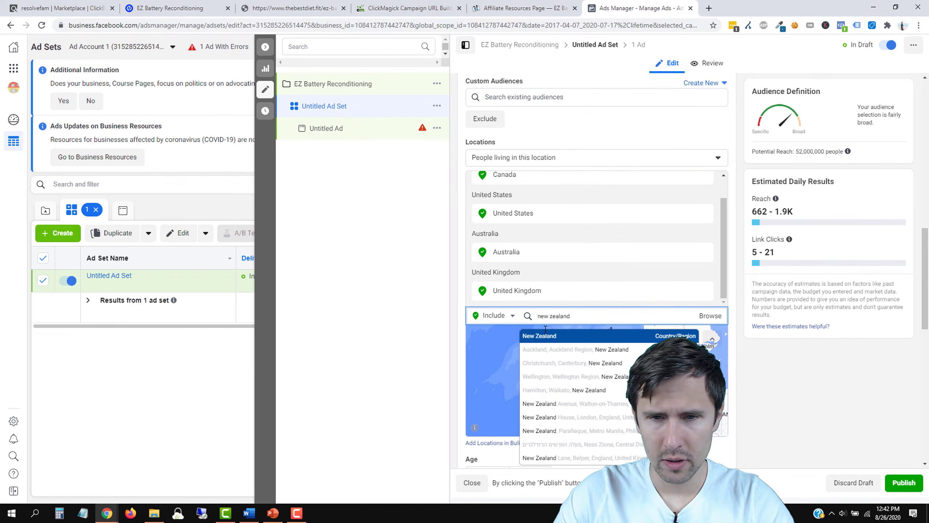
click(555, 335)
click(561, 10)
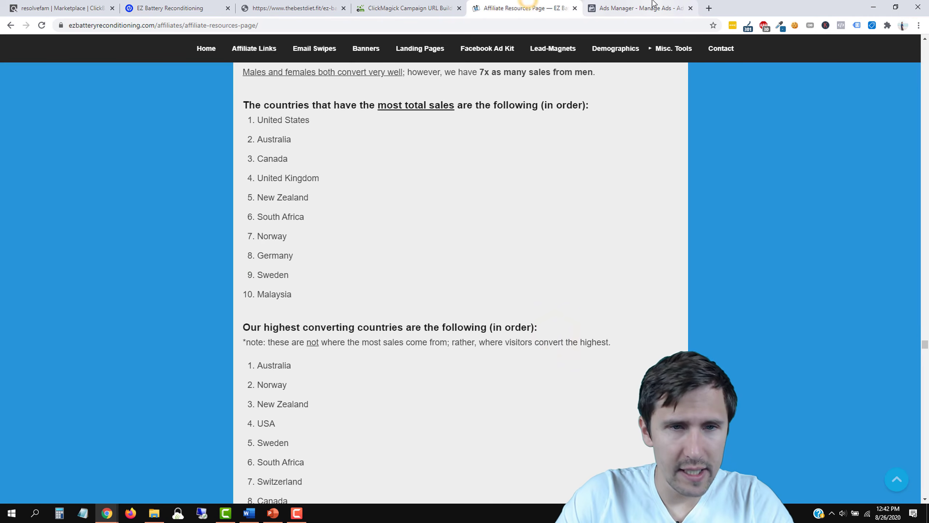
click(668, 6)
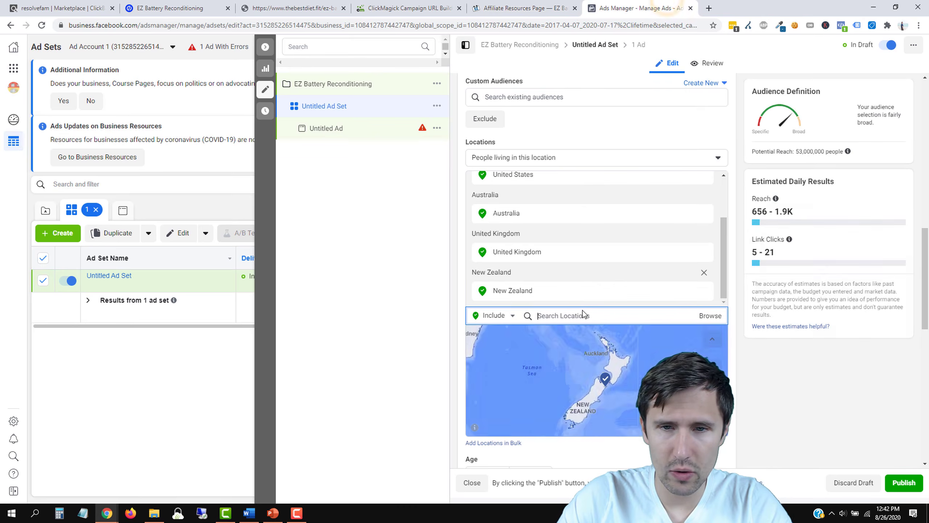
text(south africa)
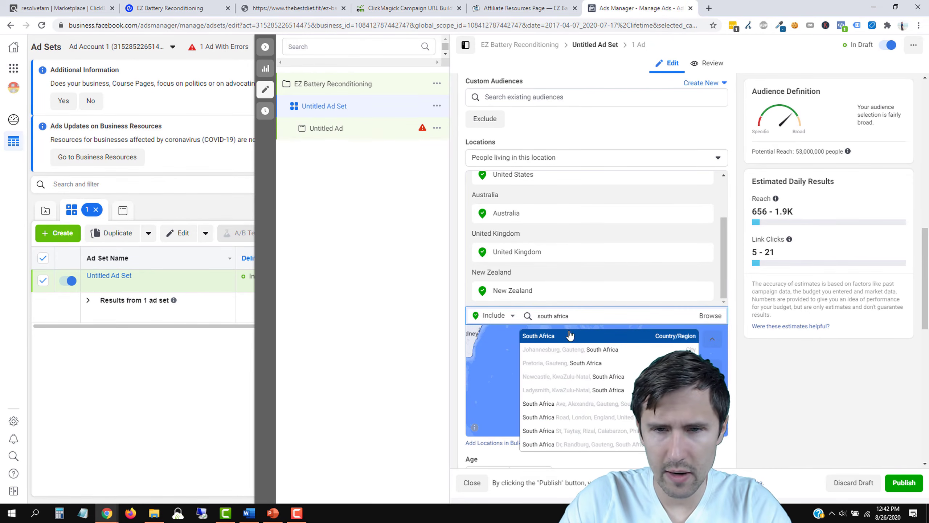
click(531, 5)
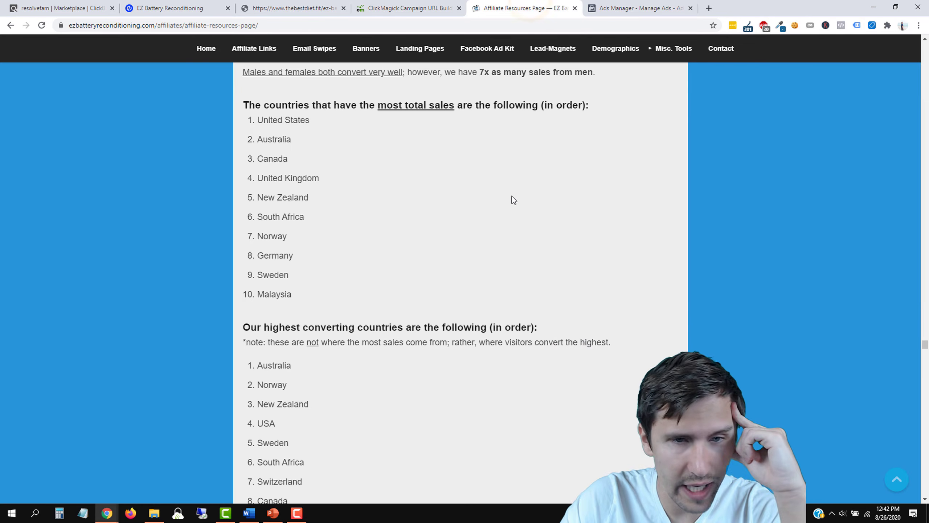
scroll(511, 197, down, 1)
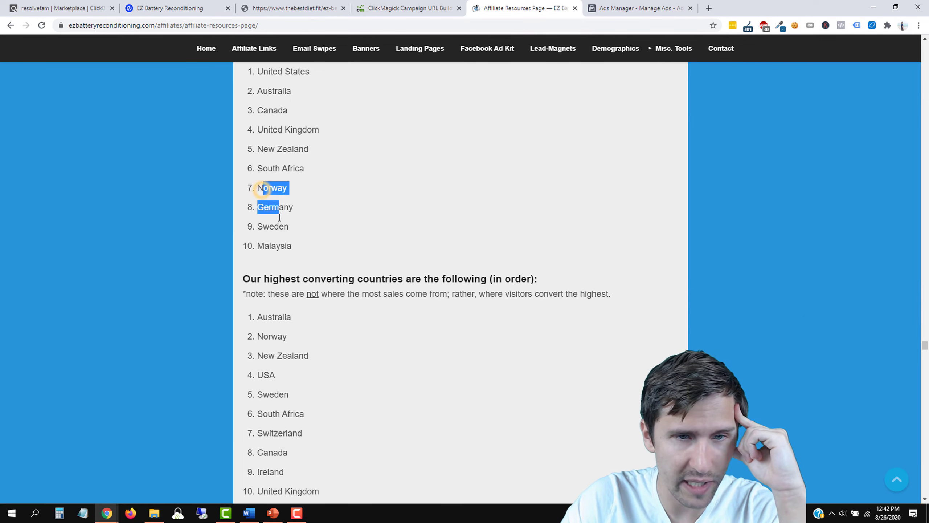
Step: Highlight Norway through Malaysia on the top-sales list, then go back to the ad set
drag(279, 217, 291, 244)
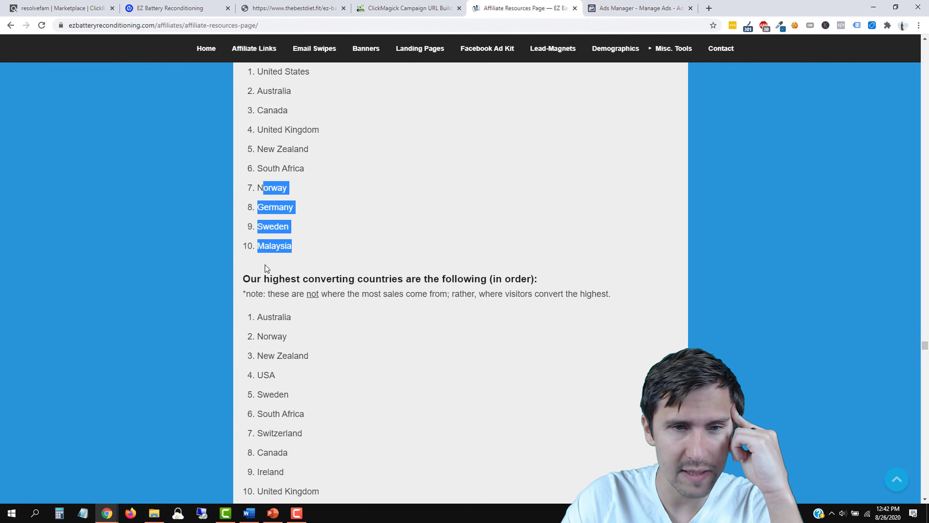
click(640, 8)
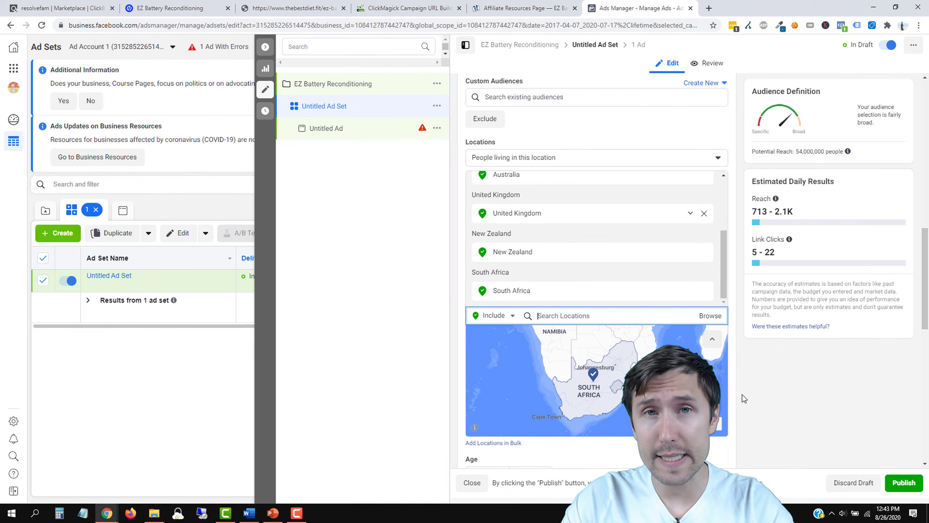
Step: Scroll down the ad set editor to the Languages setting
click(757, 410)
scroll(749, 399, down, 1)
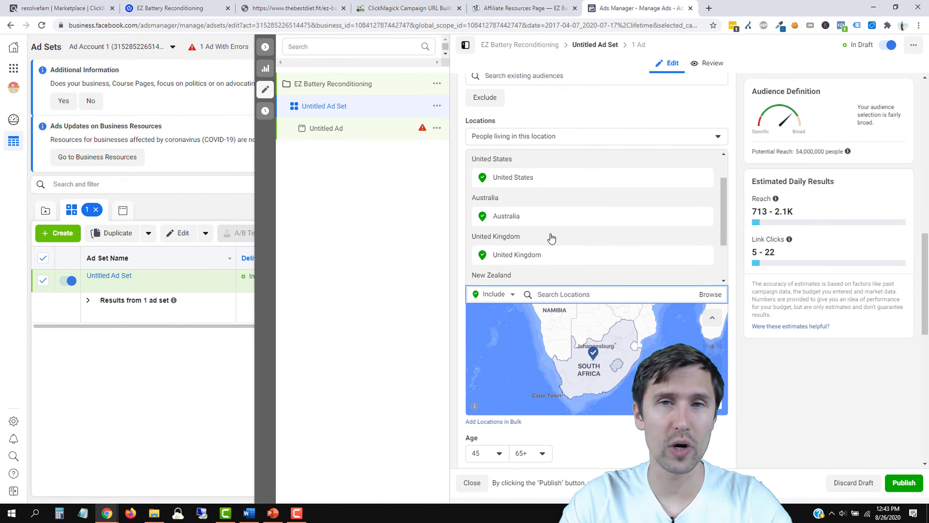
scroll(556, 241, down, 5)
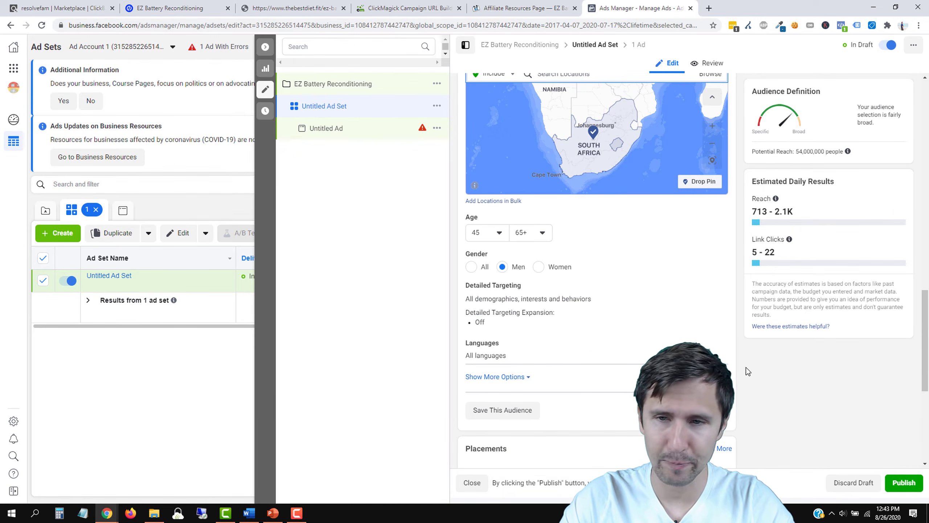
drag(928, 320, 928, 364)
click(759, 400)
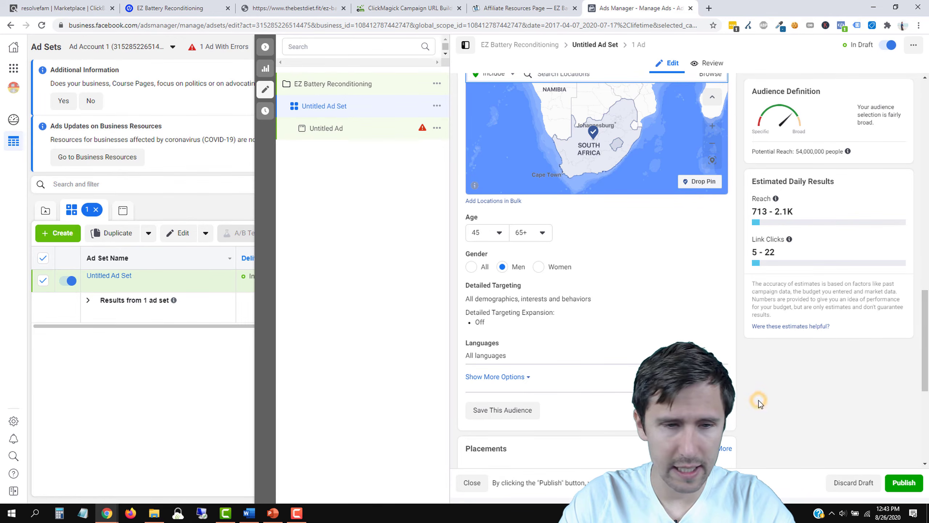
scroll(867, 326, up, 3)
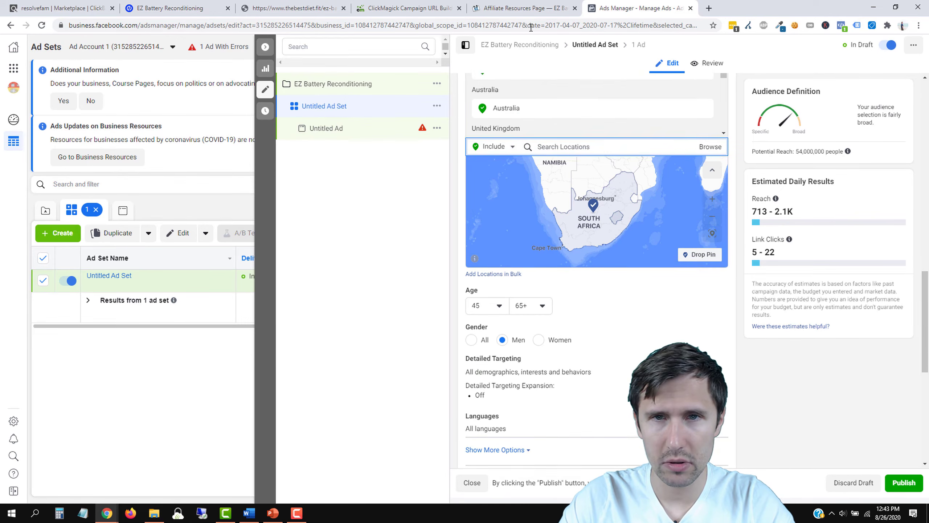
drag(926, 335, 927, 385)
scroll(550, 296, down, 1)
Step: Add English (All) as a language, then remove it so languages stay unrestricted
click(713, 263)
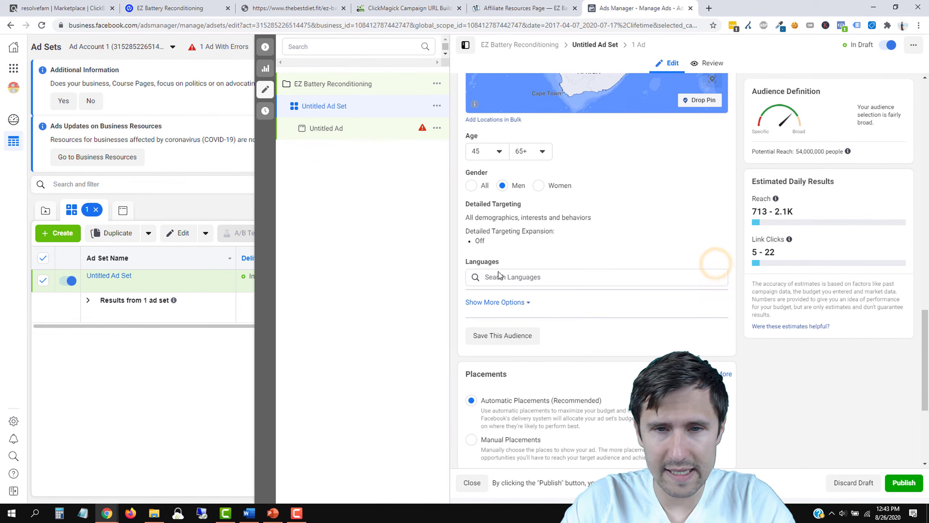
click(537, 279)
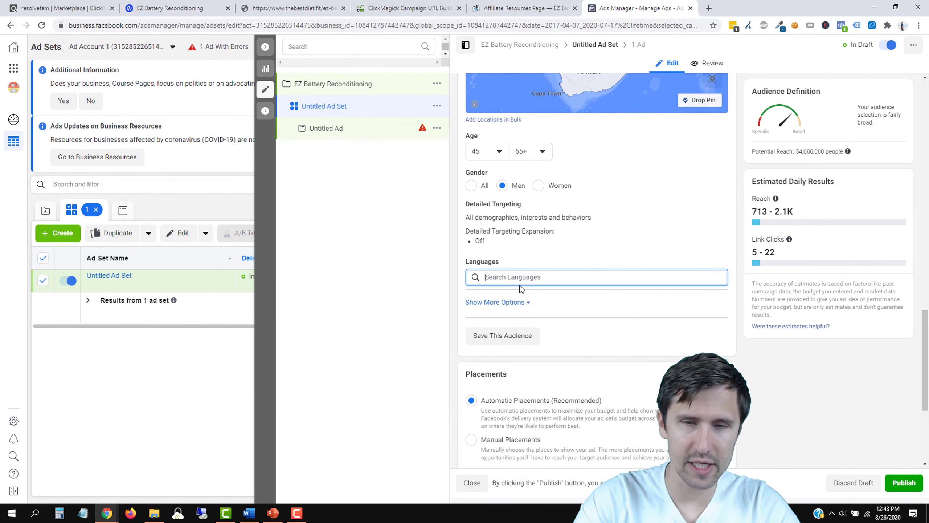
text(engli)
click(517, 295)
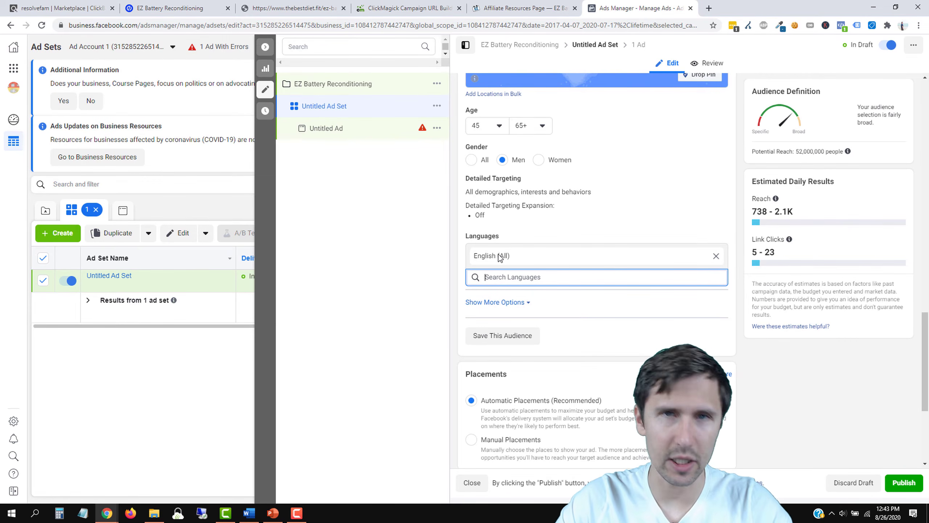
click(716, 256)
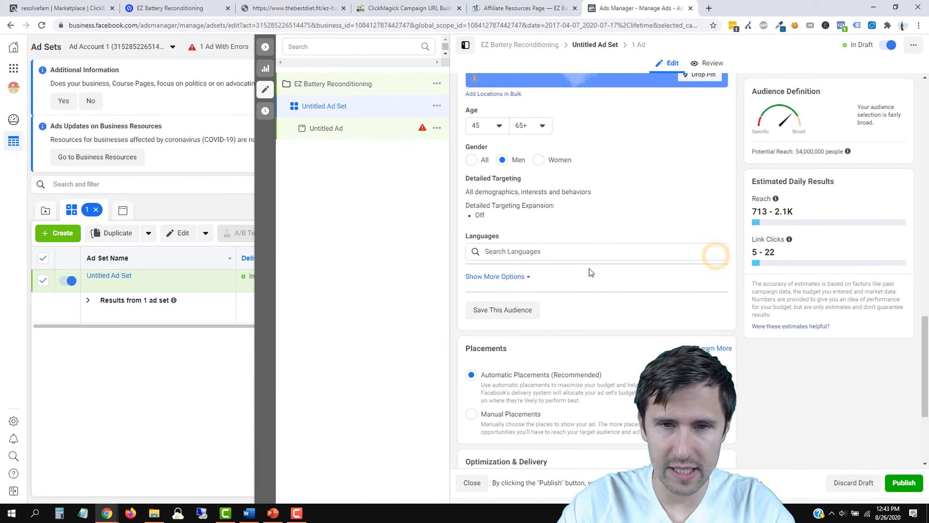
click(514, 253)
click(439, 245)
Step: Open the detailed targeting search and review the affiliate page's recommended targeting
mouse_move(568, 198)
click(719, 182)
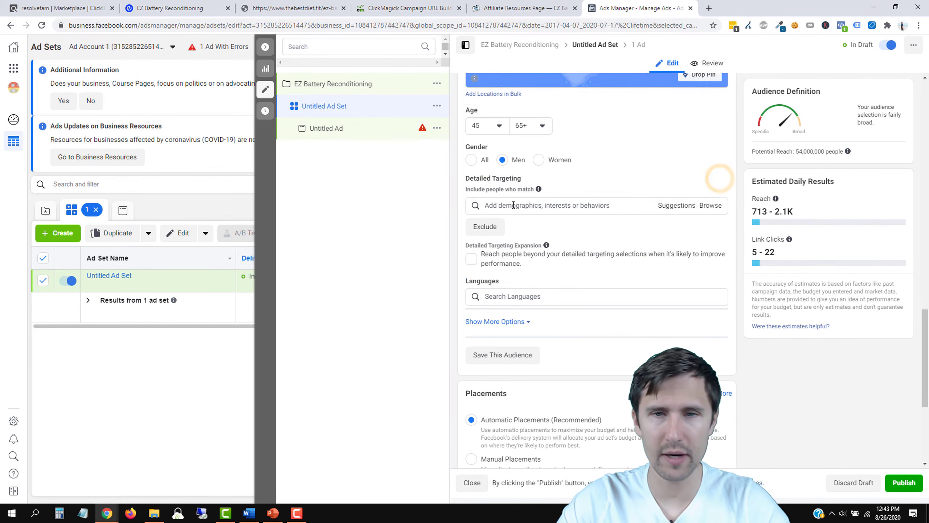
click(514, 204)
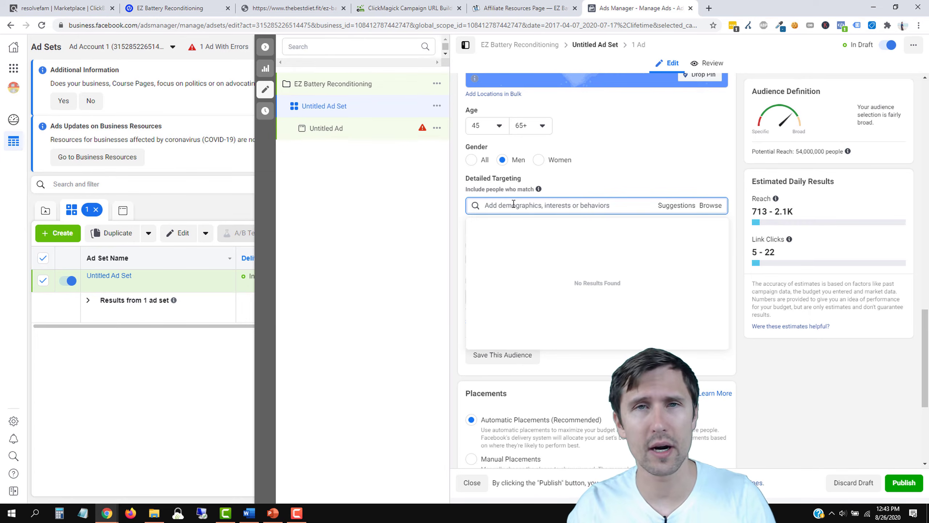
click(497, 7)
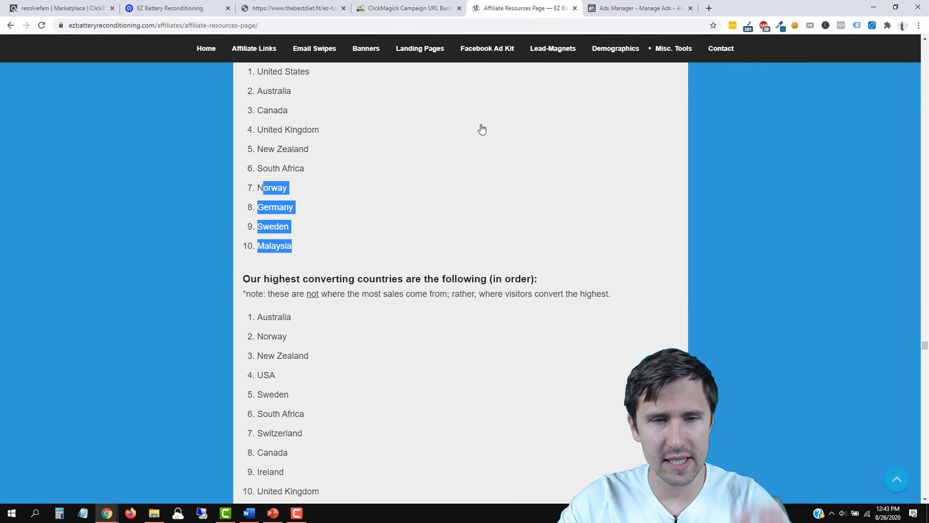
scroll(463, 200, down, 6)
scroll(532, 247, down, 4)
scroll(331, 383, up, 1)
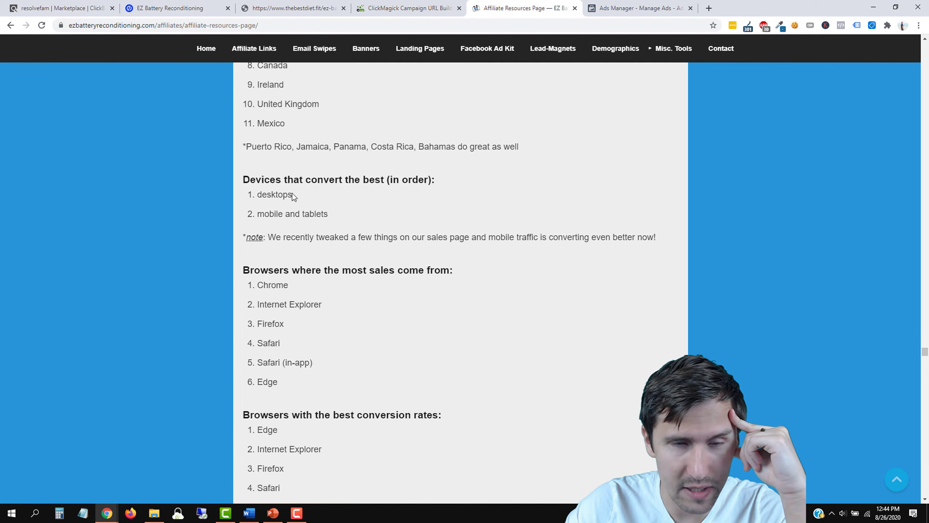
drag(257, 194, 289, 195)
scroll(331, 344, up, 16)
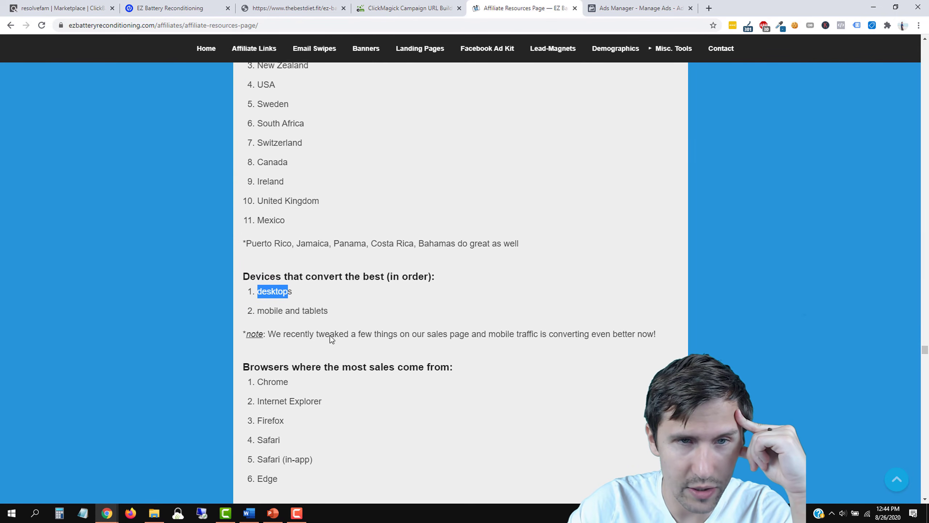
click(622, 8)
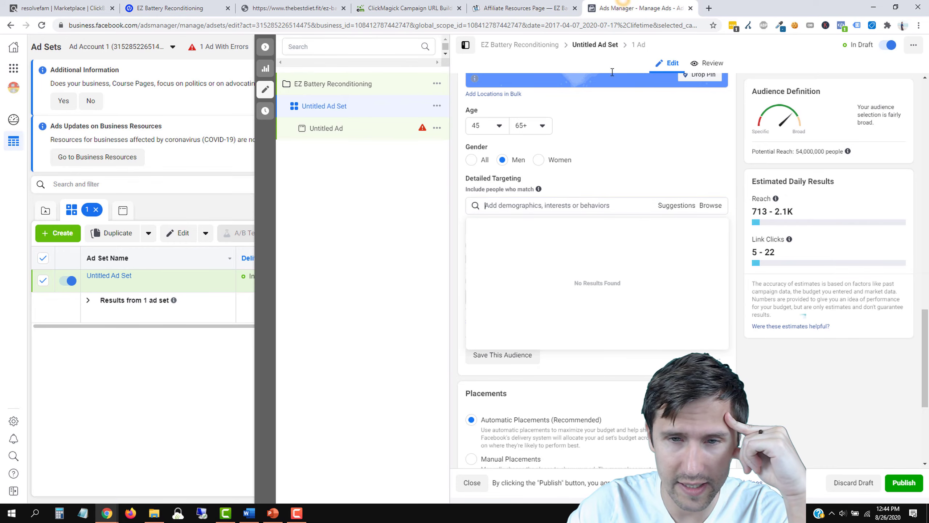
click(414, 260)
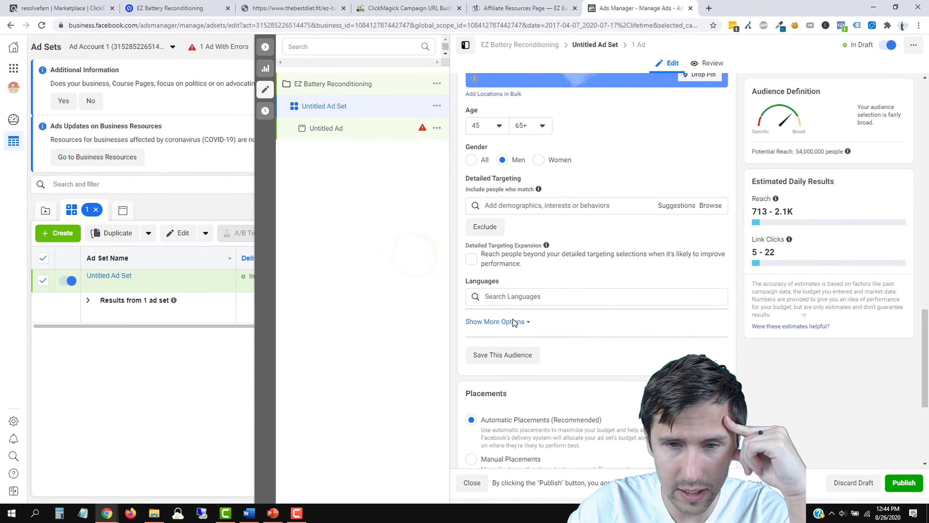
Step: Switch to manual placements and restrict devices to Desktop only
click(508, 322)
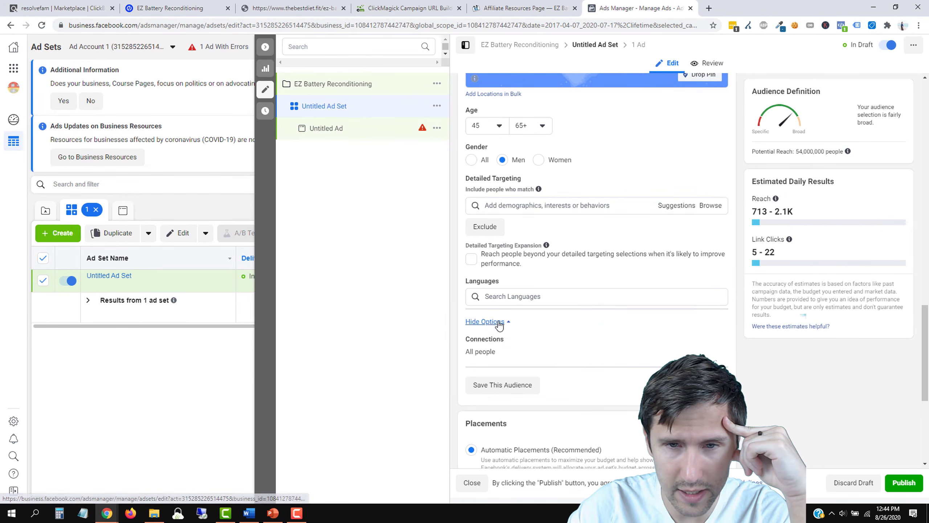
scroll(574, 329, down, 3)
scroll(574, 329, down, 1)
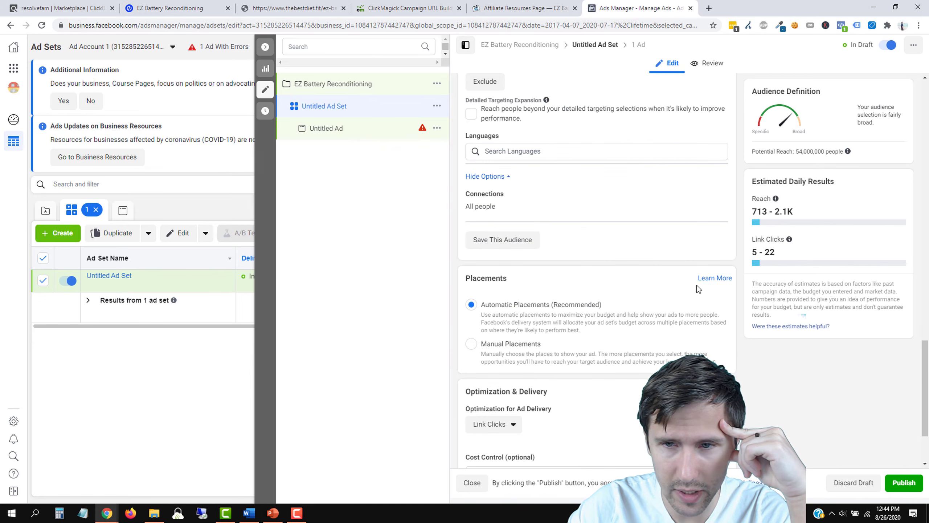
click(546, 345)
scroll(533, 308, down, 4)
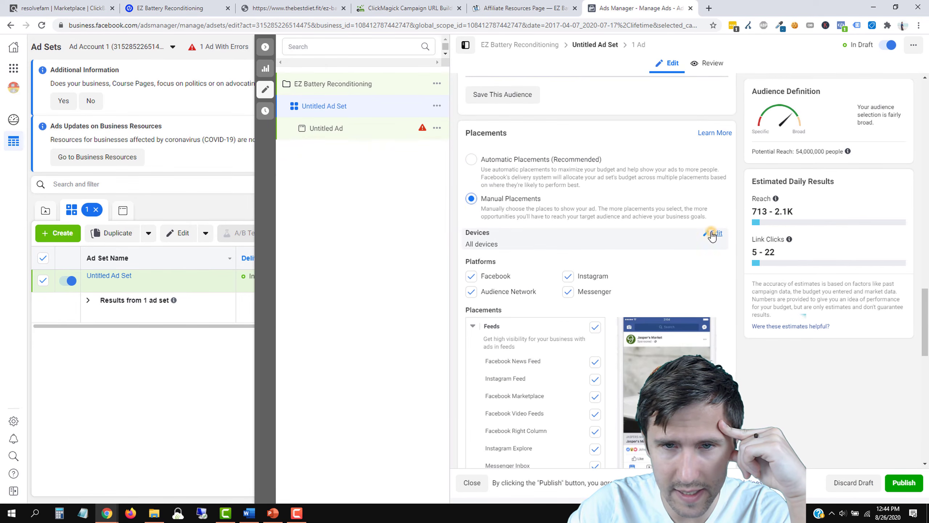
click(712, 234)
click(567, 246)
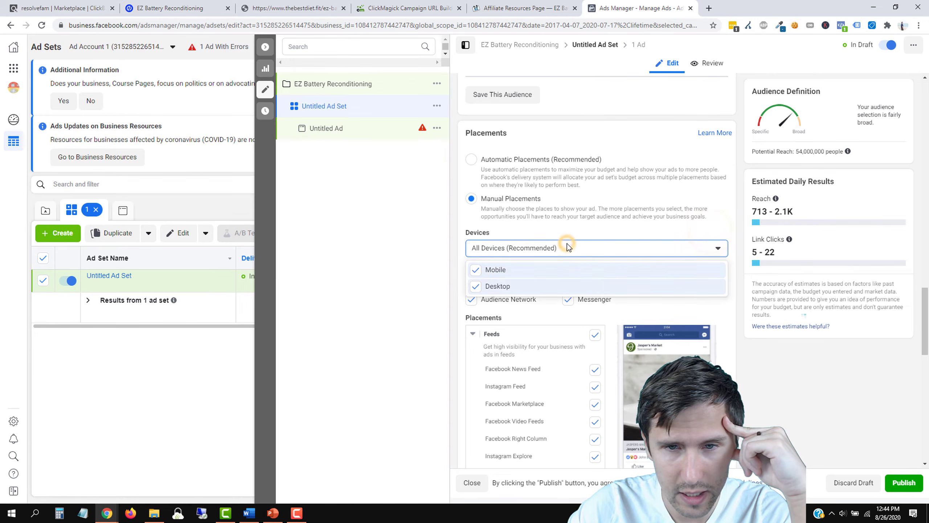
click(482, 273)
click(398, 231)
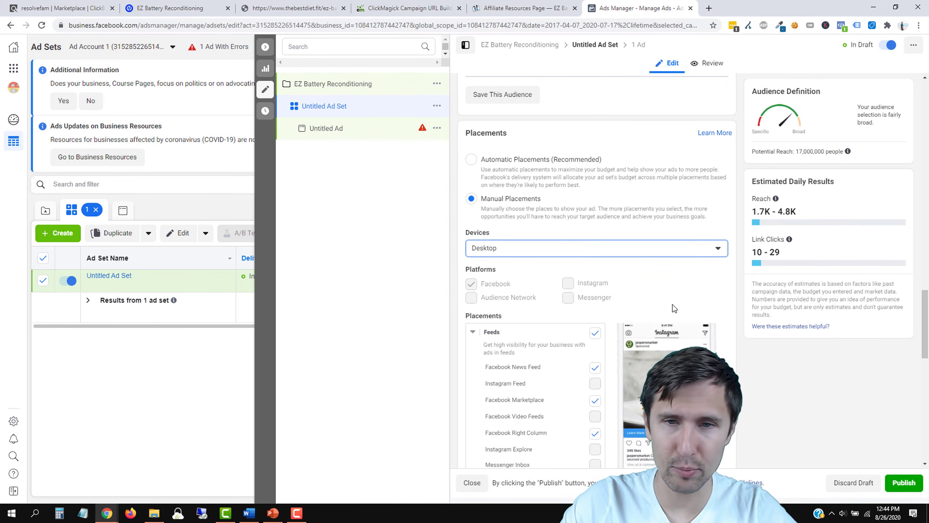
scroll(674, 308, up, 10)
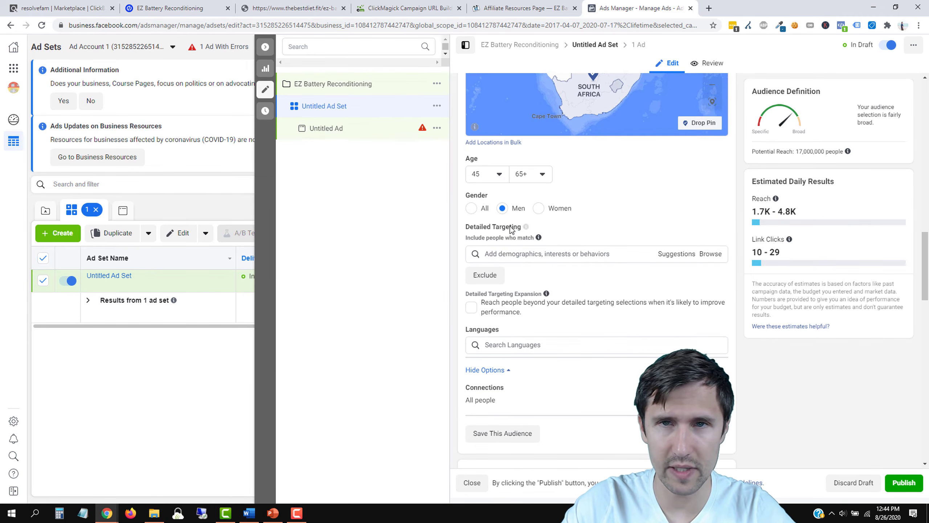
click(523, 8)
scroll(425, 279, up, 2)
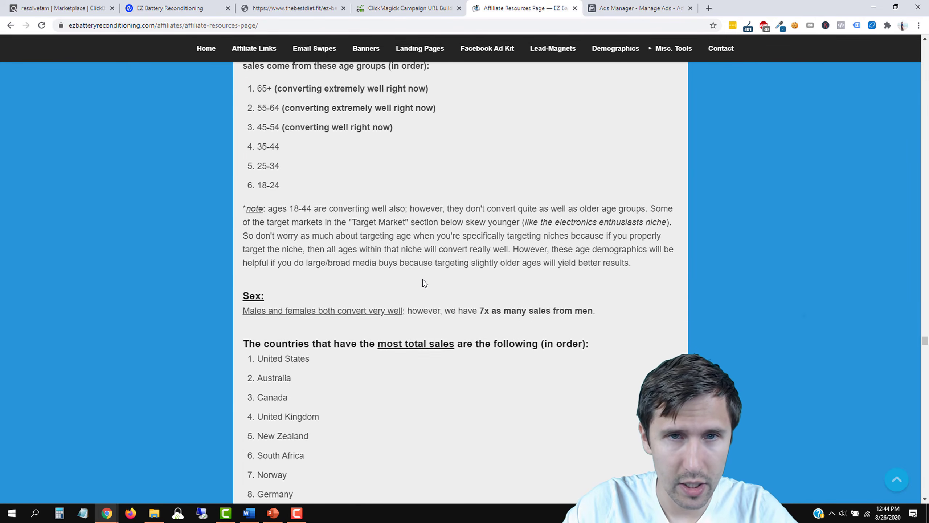
Step: Go back to the previous affiliate page and submit its signup form with a placeholder entry
scroll(431, 264, up, 15)
scroll(436, 252, up, 15)
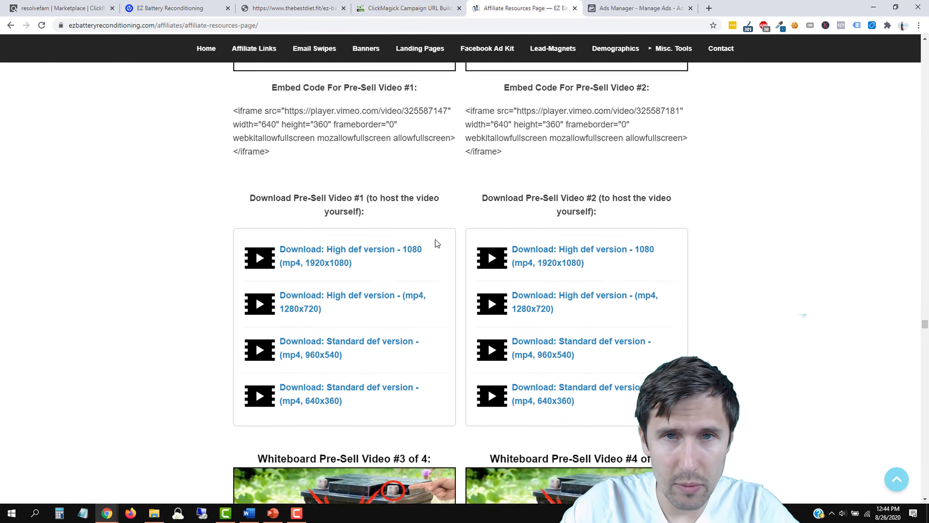
click(6, 25)
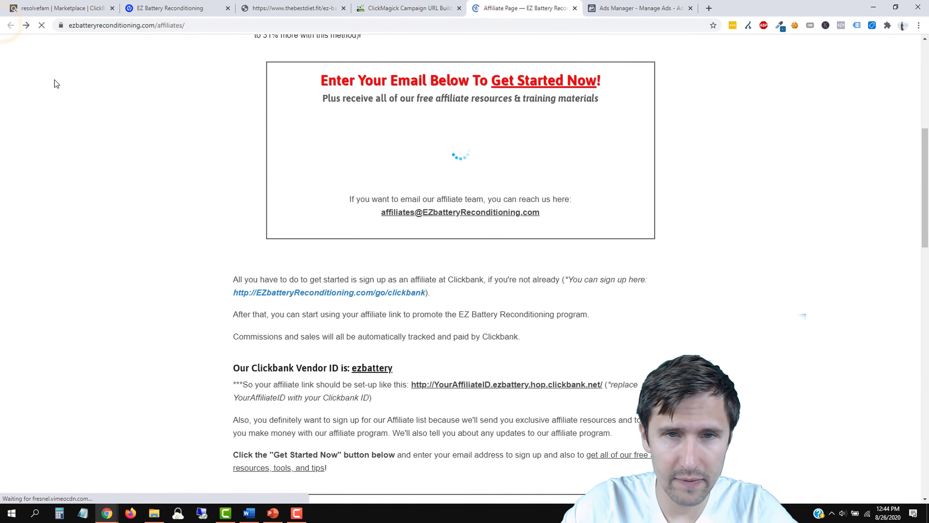
drag(926, 167, 927, 103)
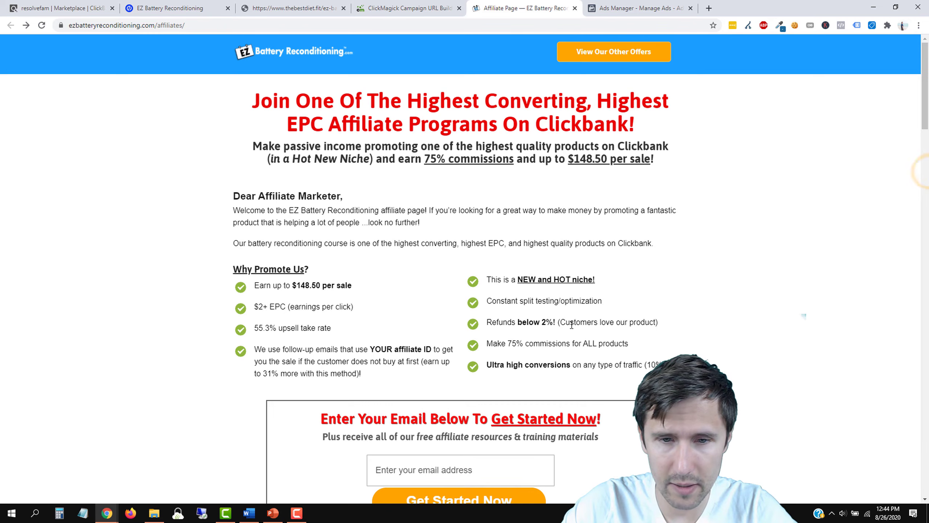
scroll(514, 335, down, 5)
text(asdf@gmail.com)
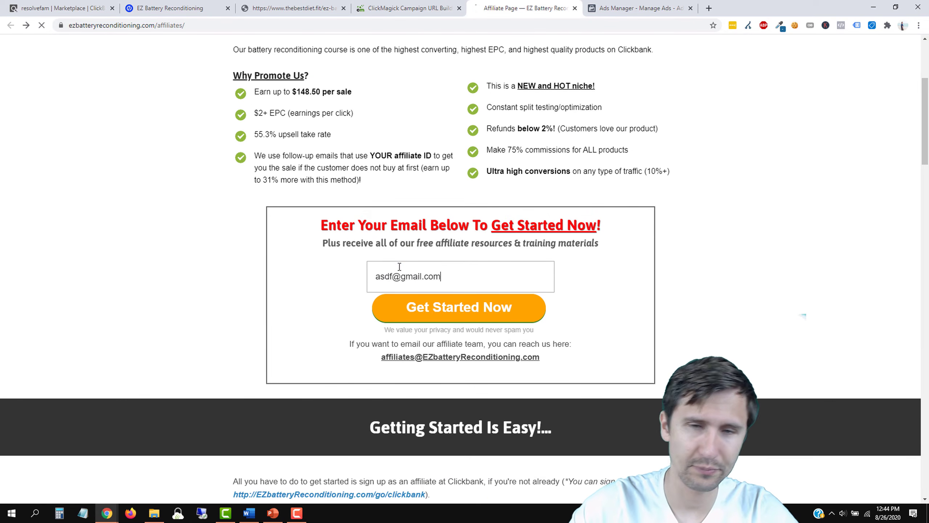
key(Return)
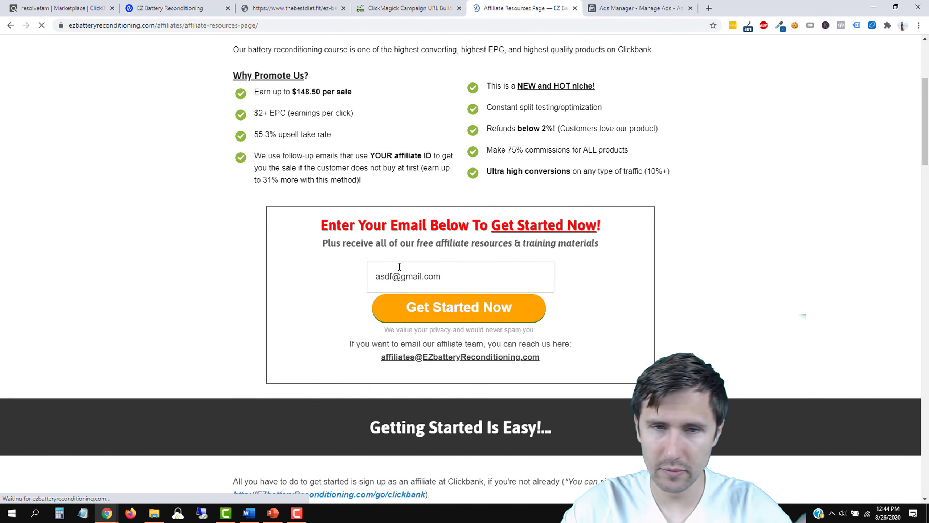
Step: Jump to the Interest Targeting section and review the best-converting niches list
scroll(480, 330, down, 5)
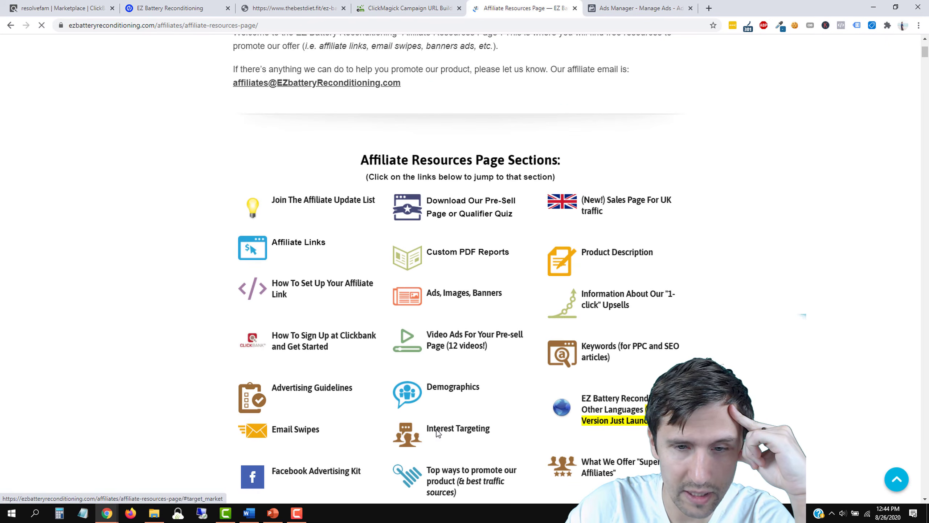
click(436, 429)
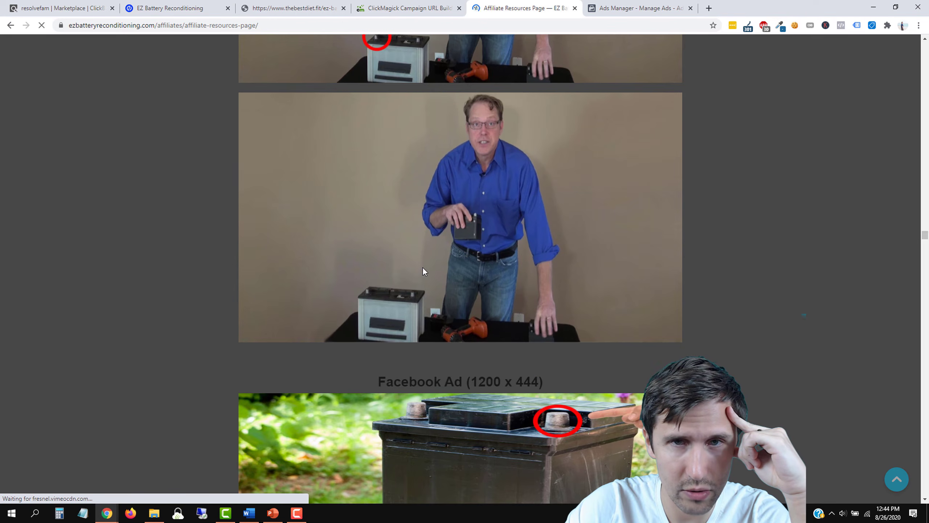
drag(928, 236, 926, 65)
scroll(479, 252, up, 5)
scroll(488, 255, up, 10)
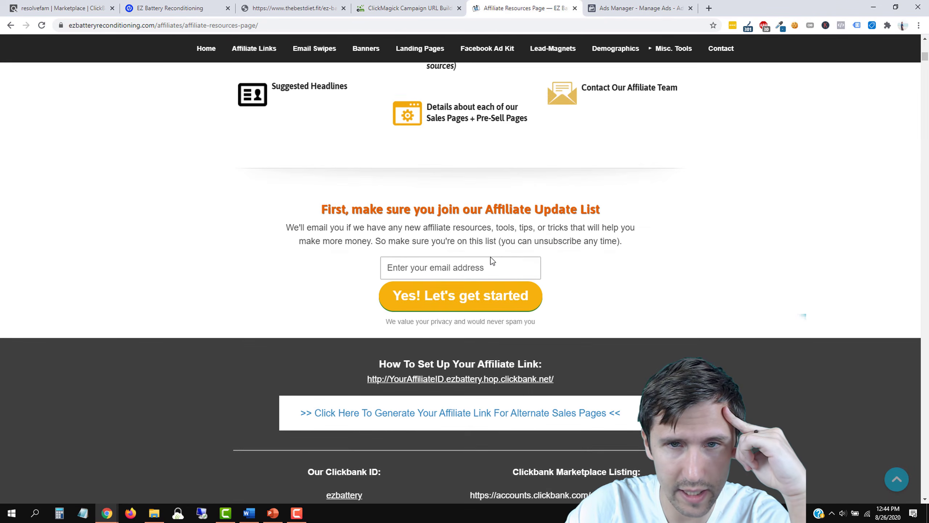
click(451, 343)
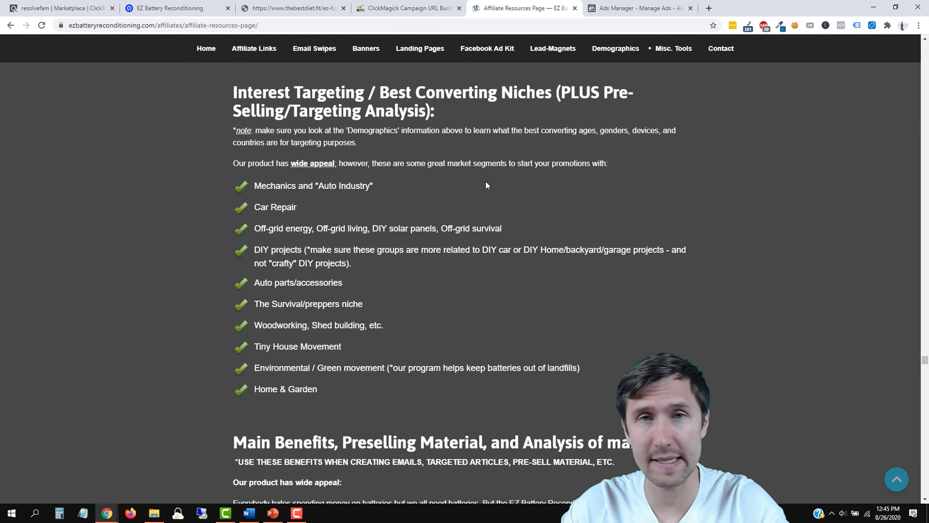
click(641, 8)
Step: Search detailed targeting for 'battery re' to surface the Rechargeable battery interest
mouse_move(545, 297)
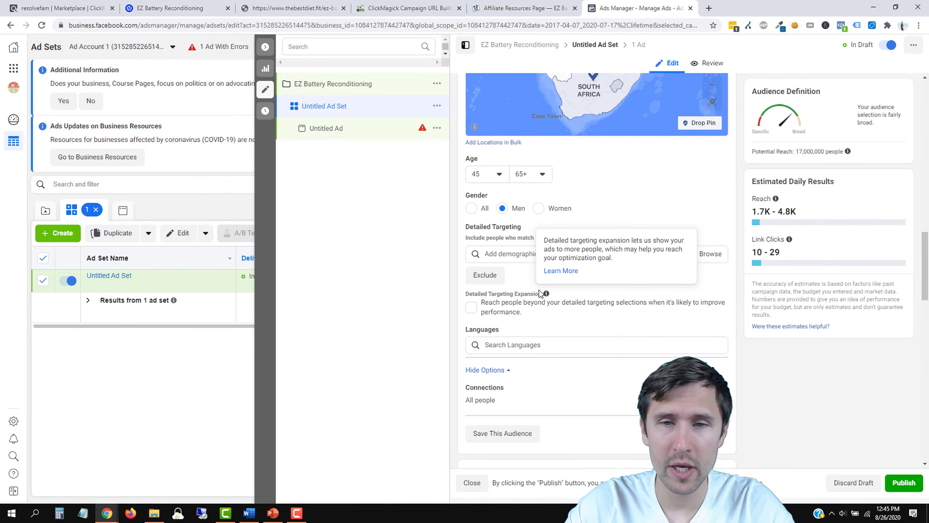
click(522, 259)
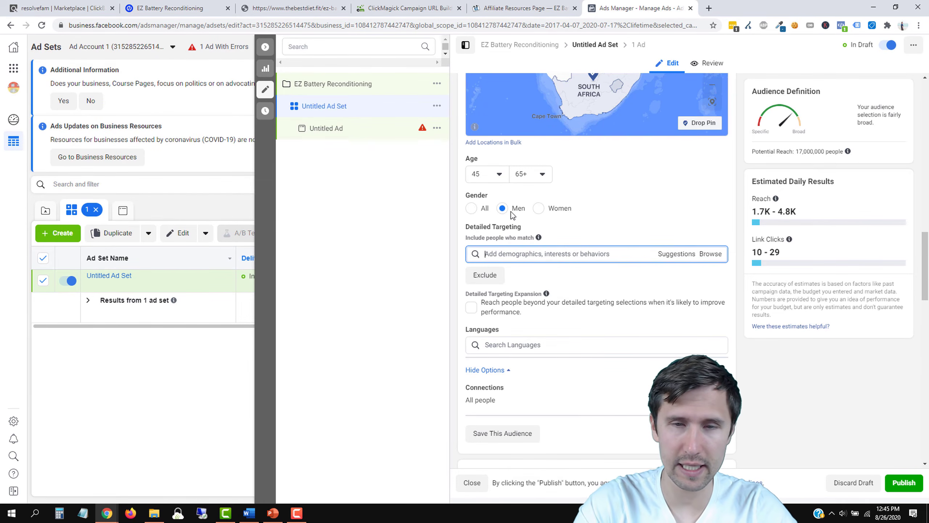
text(batter)
text(re)
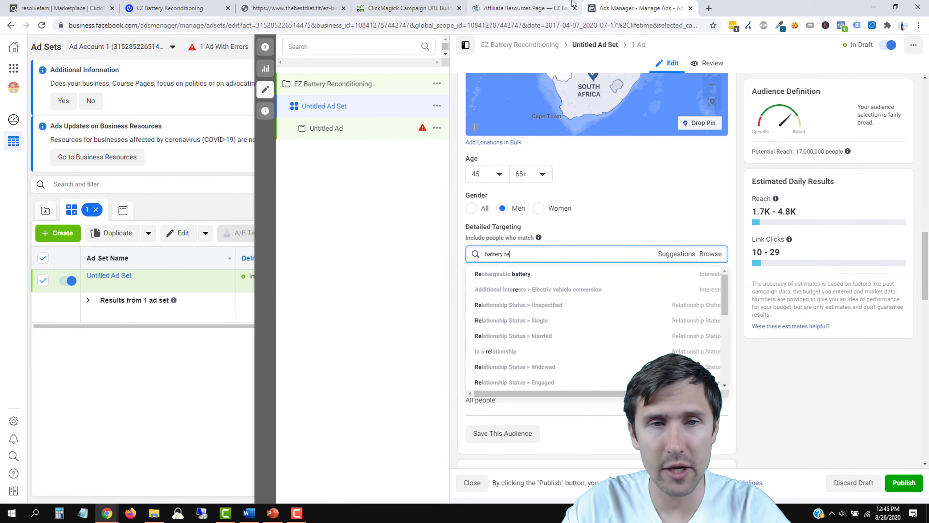
click(520, 8)
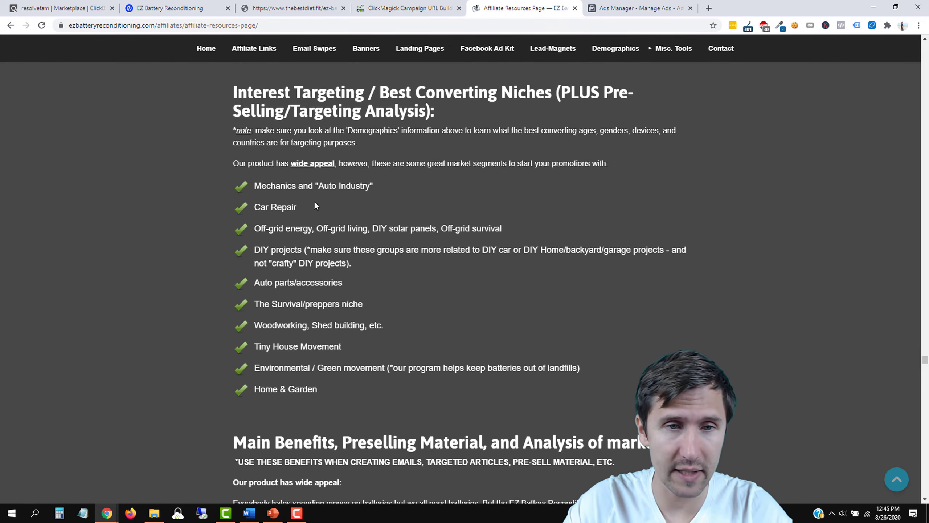
Step: Scroll to the Interest Targeting niche list (Mechanics to Home & Garden) and highlight its intro text
scroll(304, 300, down, 4)
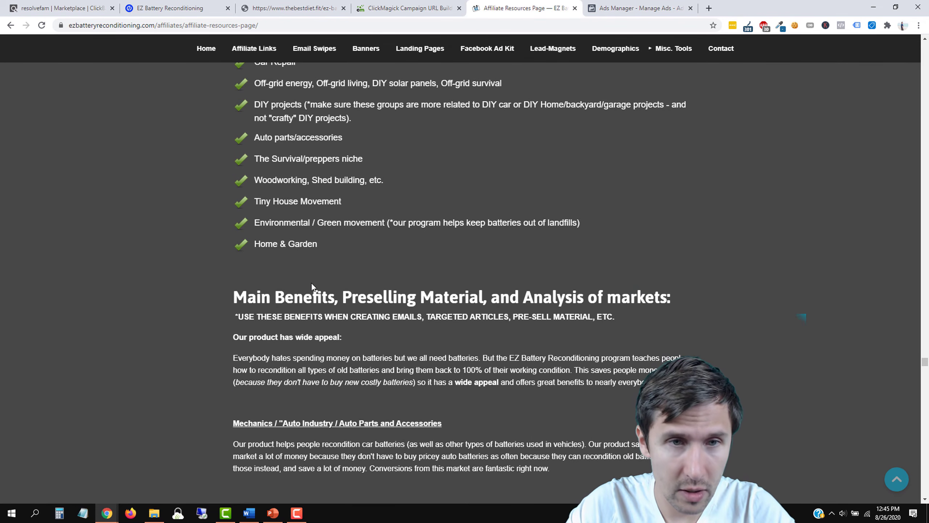
scroll(311, 282, up, 6)
scroll(311, 287, up, 1)
drag(307, 227, 422, 230)
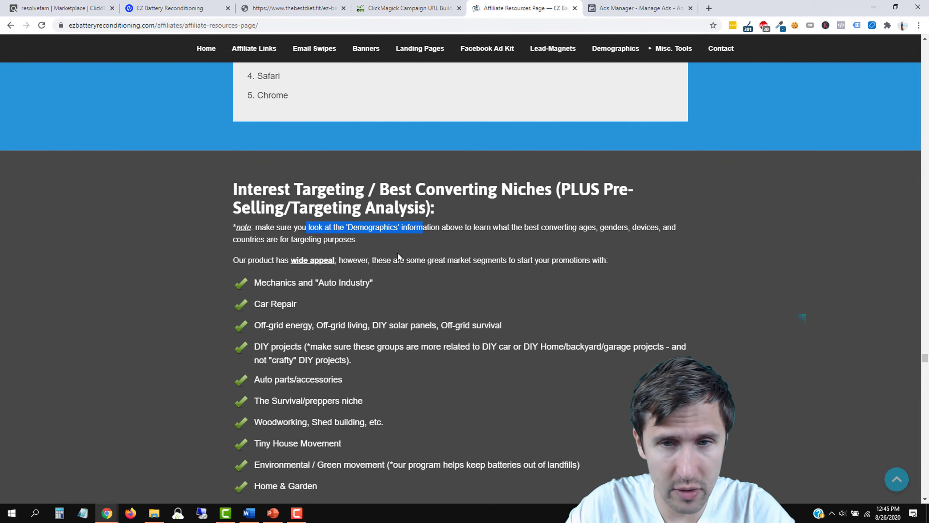
click(377, 260)
drag(377, 260, 425, 260)
scroll(425, 260, down, 1)
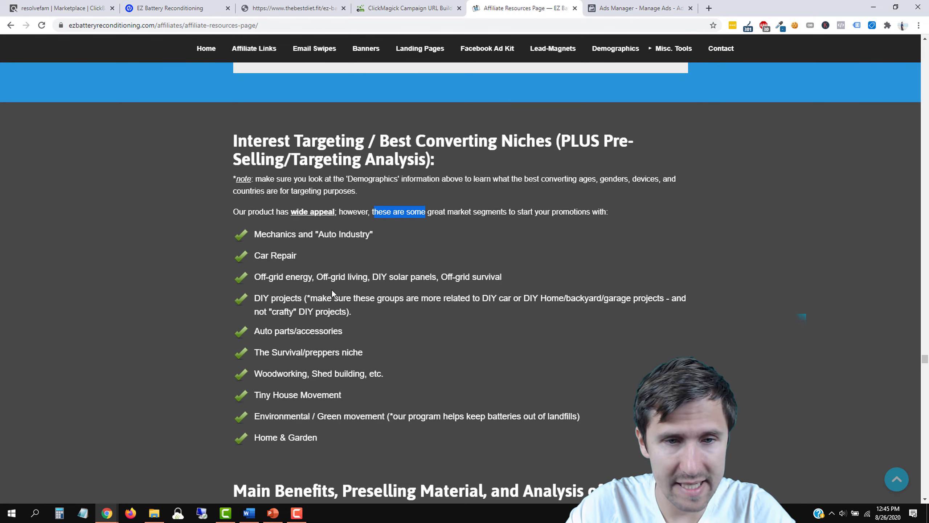
Step: Replace the targeting search with 'diy pro' and add the DIY Projects interest
click(637, 8)
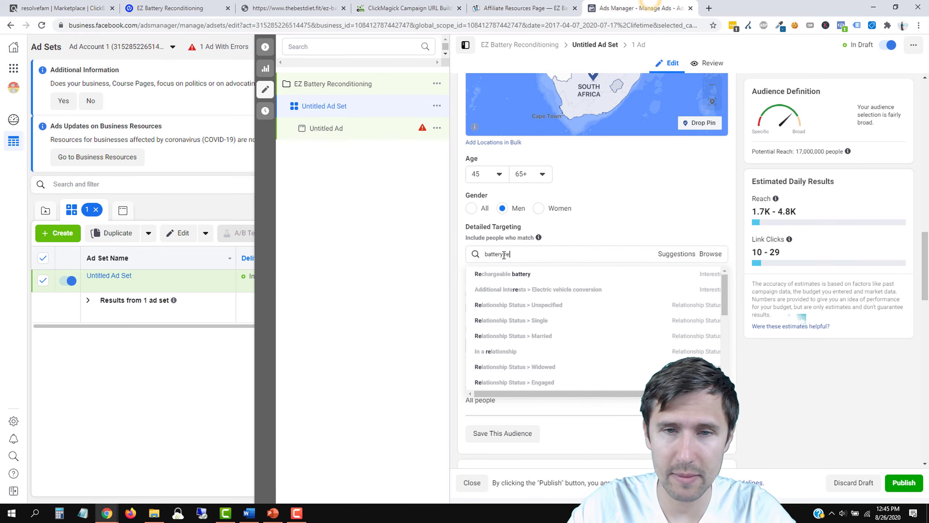
triple_click(496, 254)
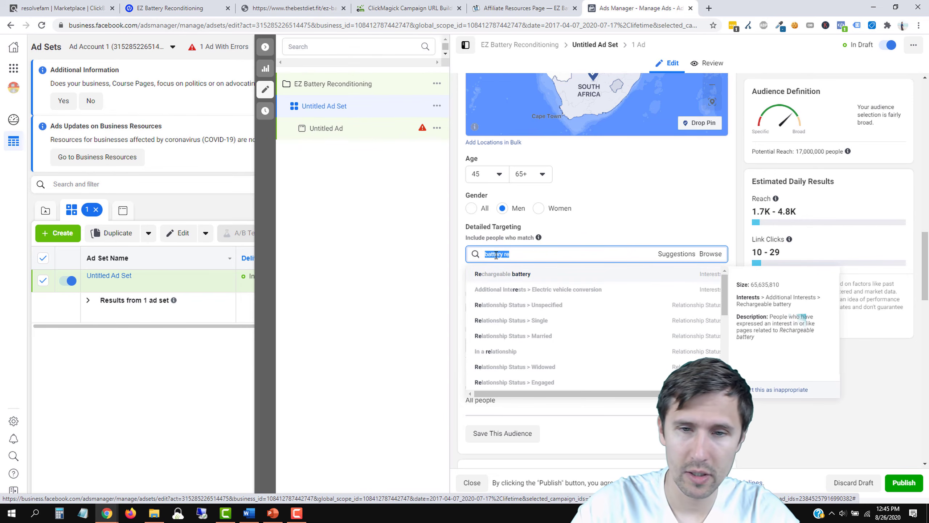
text(diy)
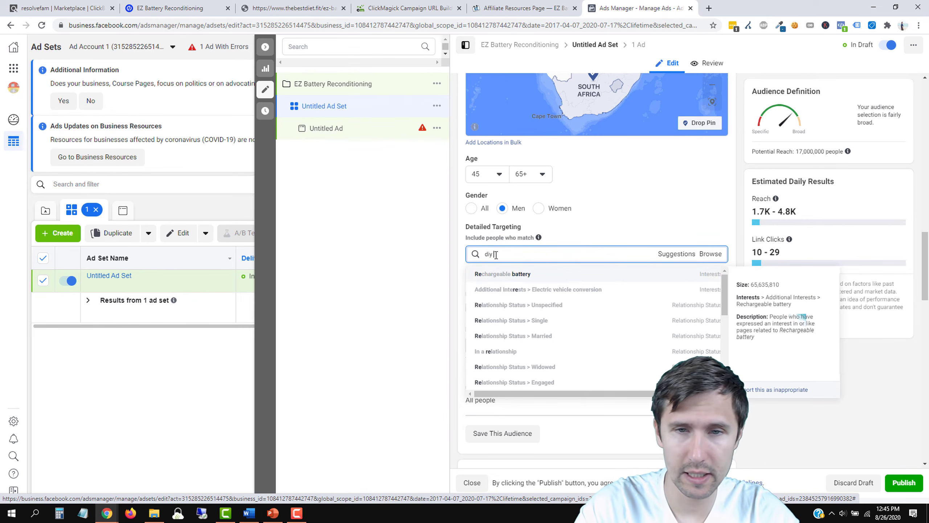
text( pro)
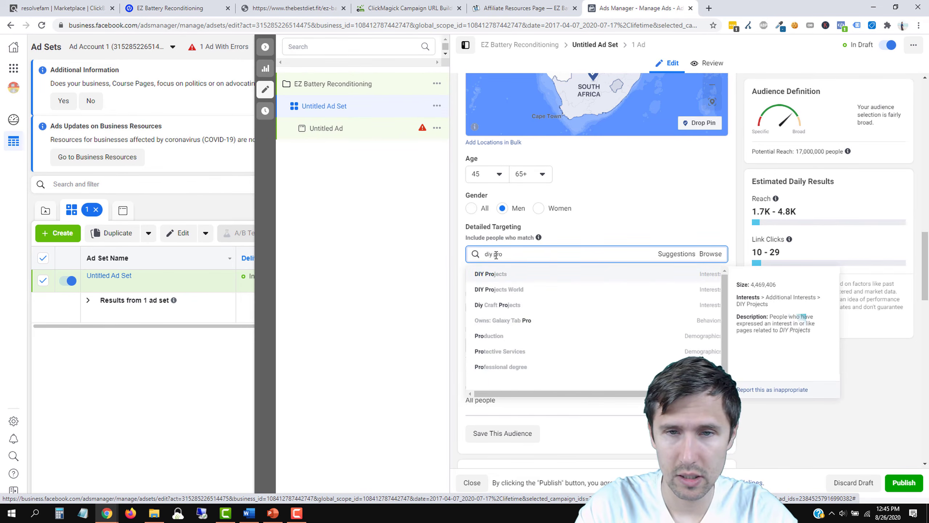
click(524, 275)
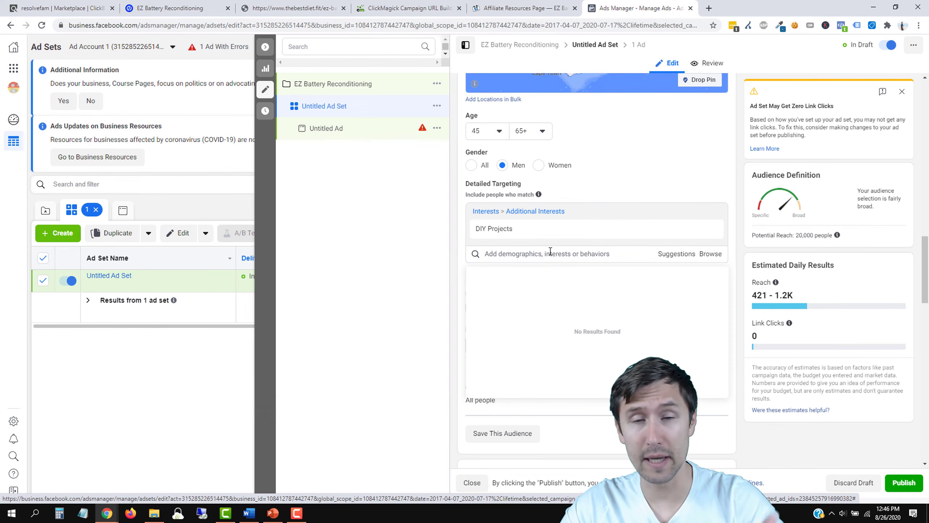
mouse_move(538, 235)
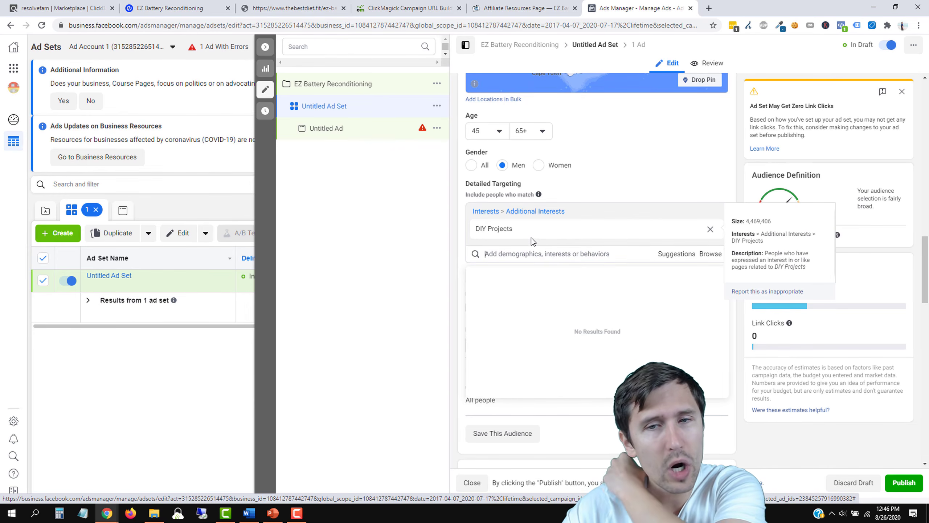
click(422, 264)
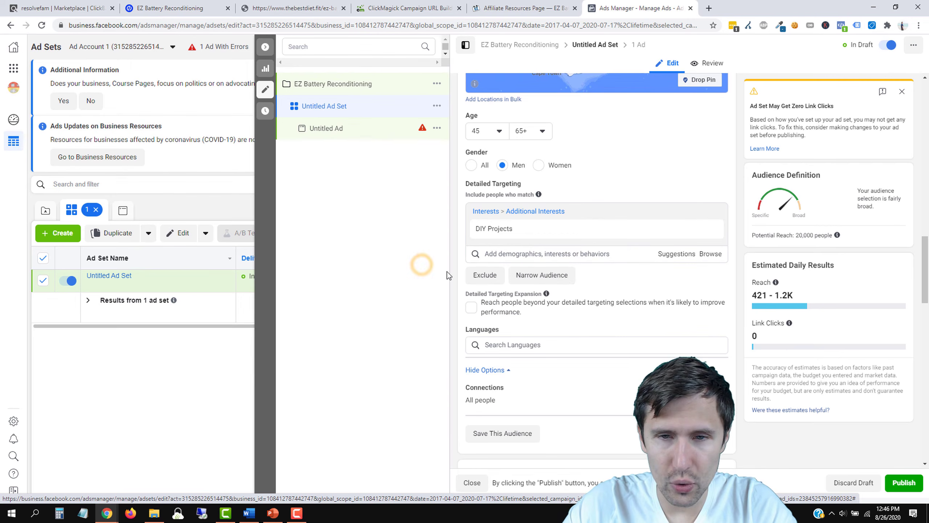
mouse_move(502, 230)
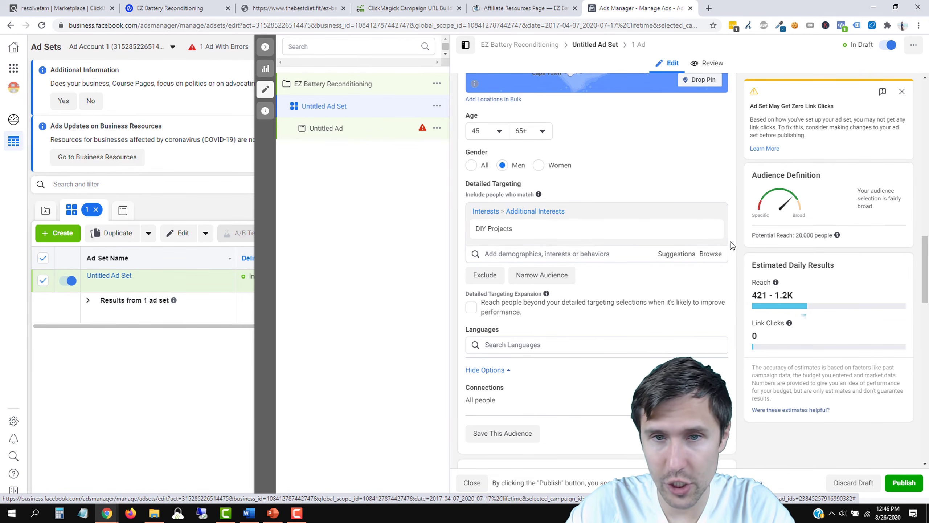
click(501, 8)
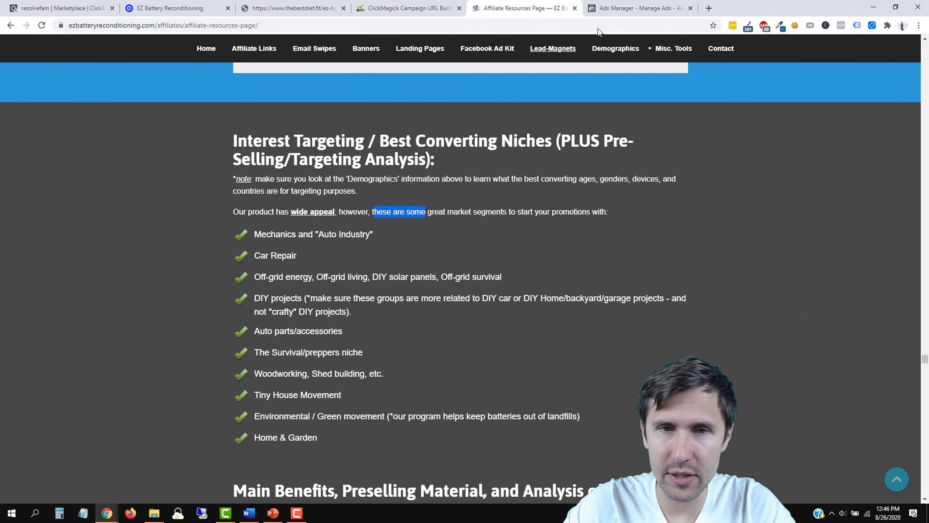
click(651, 7)
scroll(622, 228, up, 3)
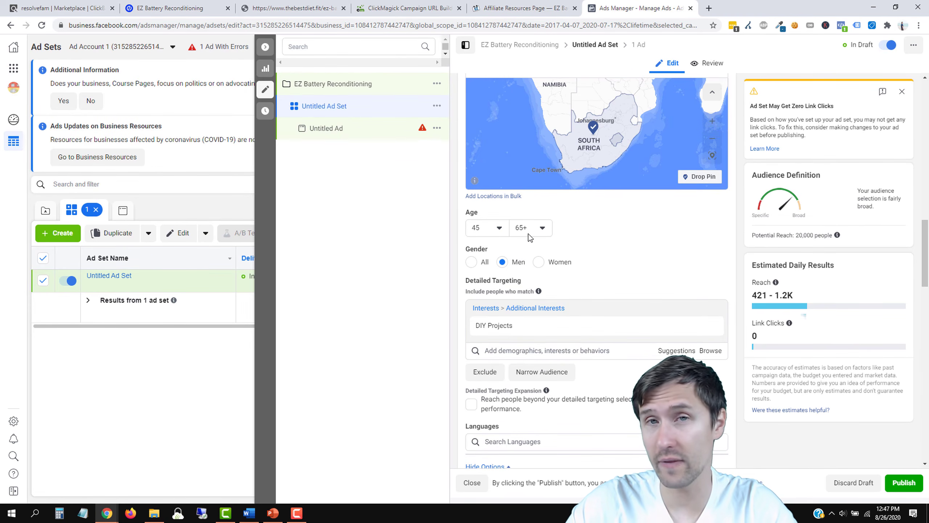
scroll(578, 245, down, 3)
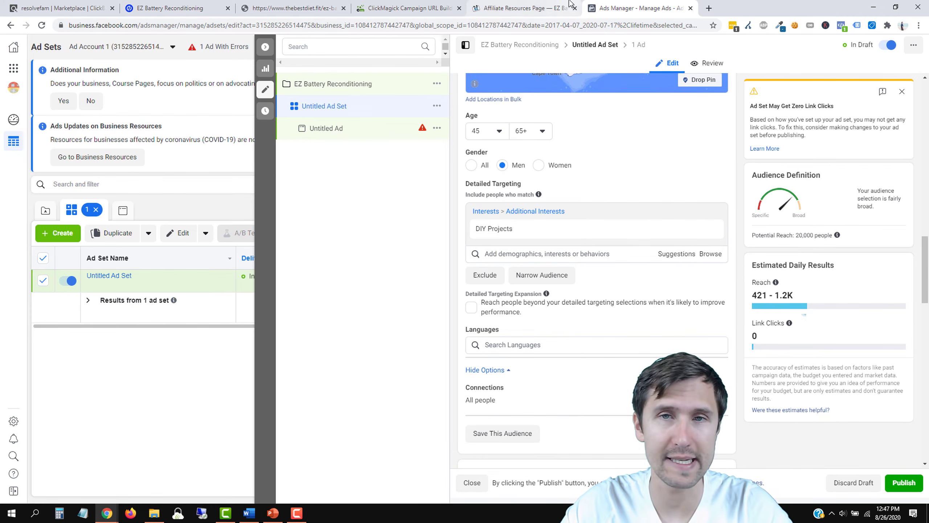
click(531, 5)
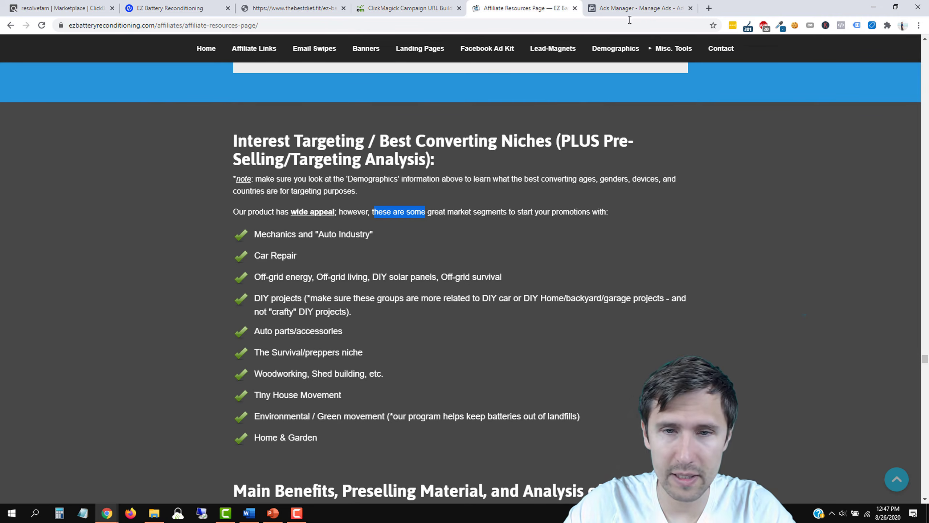
click(637, 8)
Step: Search 'battery rec' and add Rechargeable battery, raising potential reach to 790,000
click(534, 257)
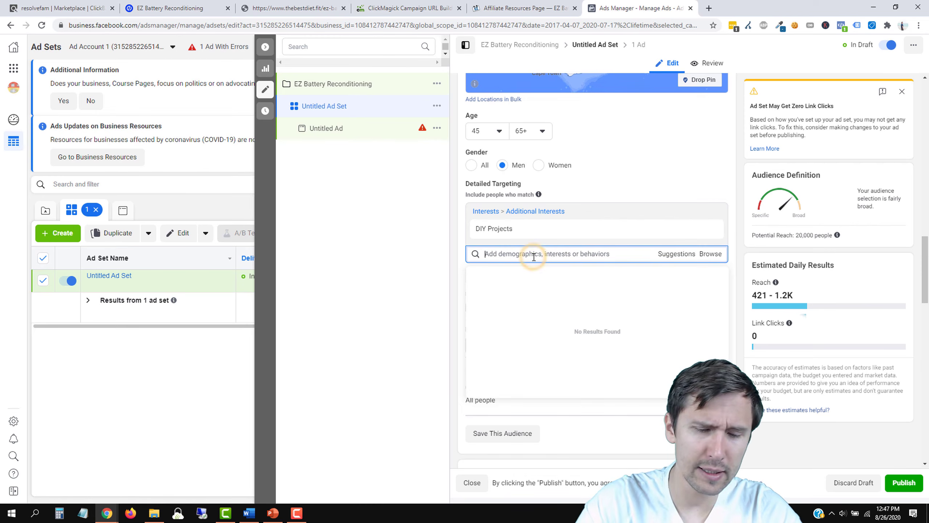
text(battery recon)
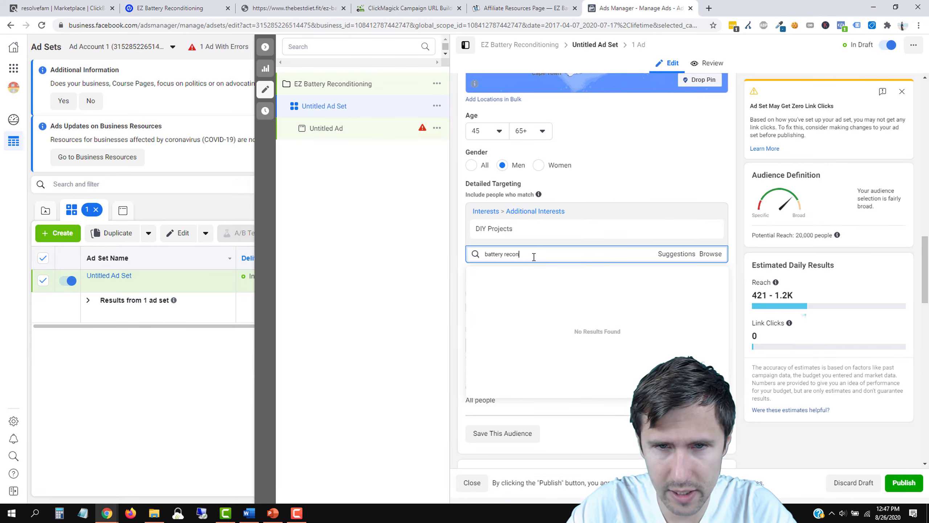
triple_click(523, 256)
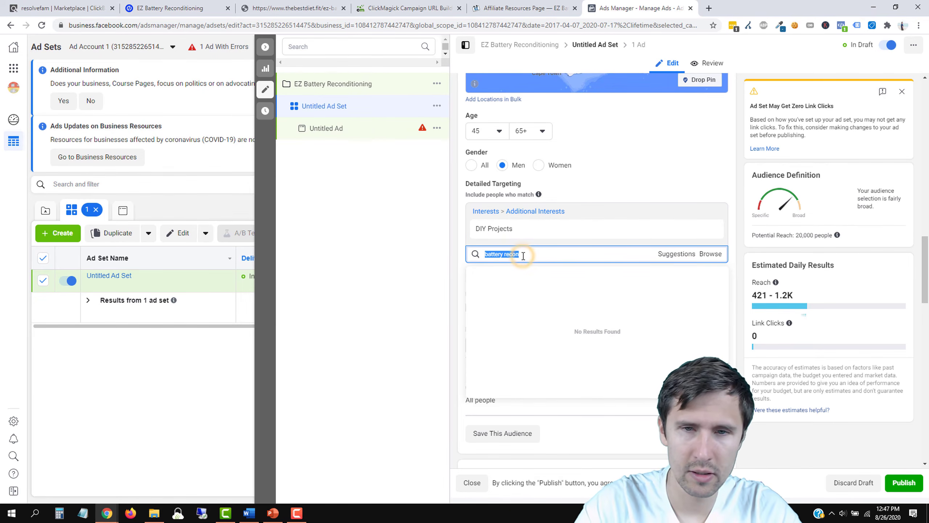
text(batt)
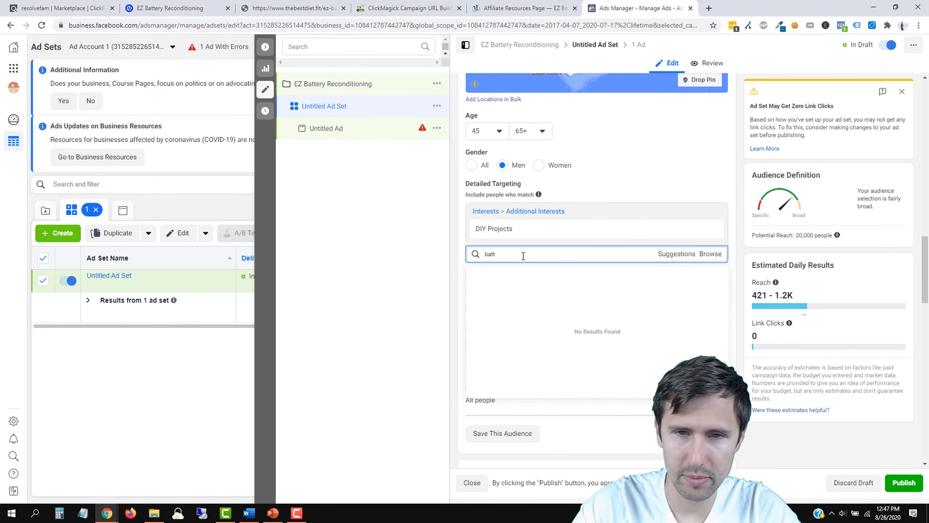
key(BackSpace)
key(BackSpace)
key(BackSpace)
text(attery)
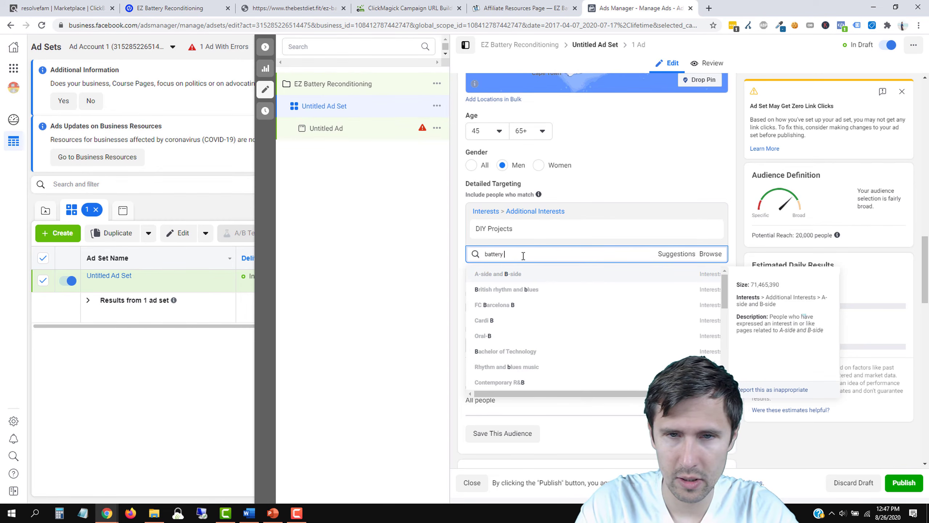
text( rec)
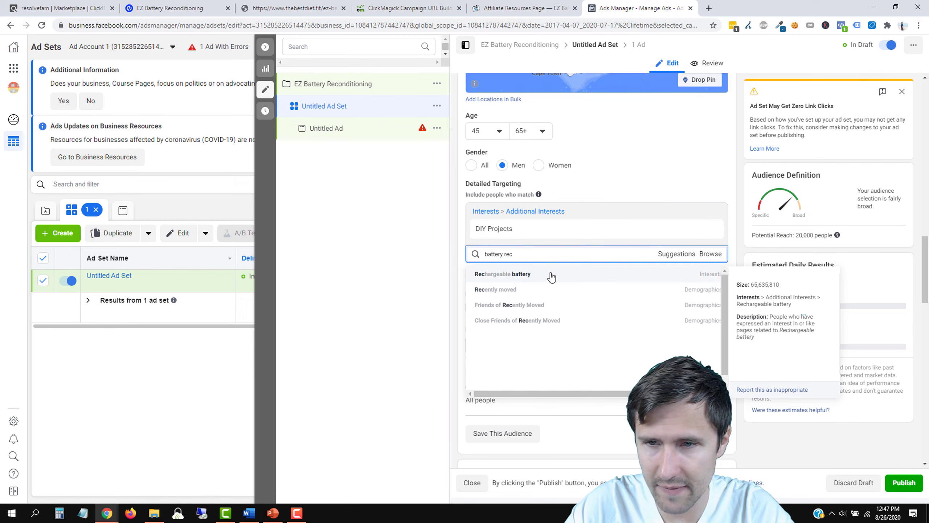
click(551, 274)
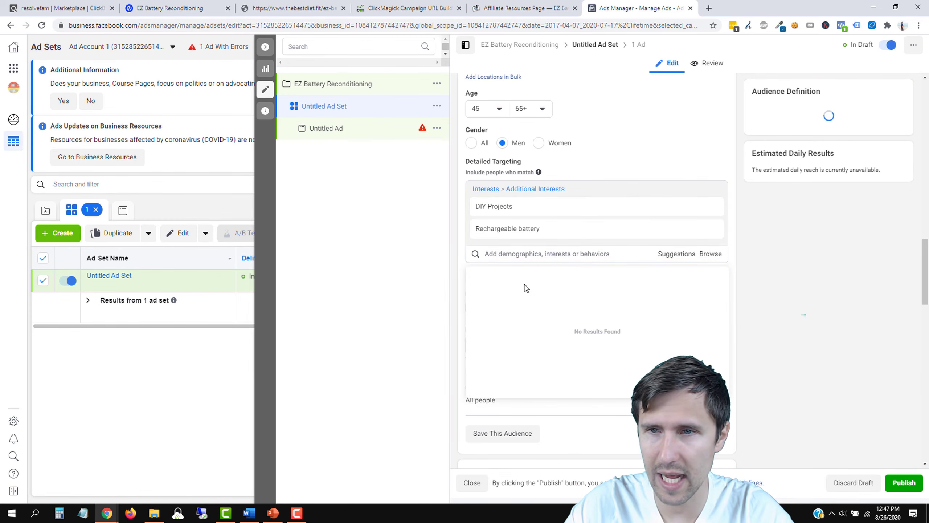
drag(796, 151, 817, 151)
click(380, 290)
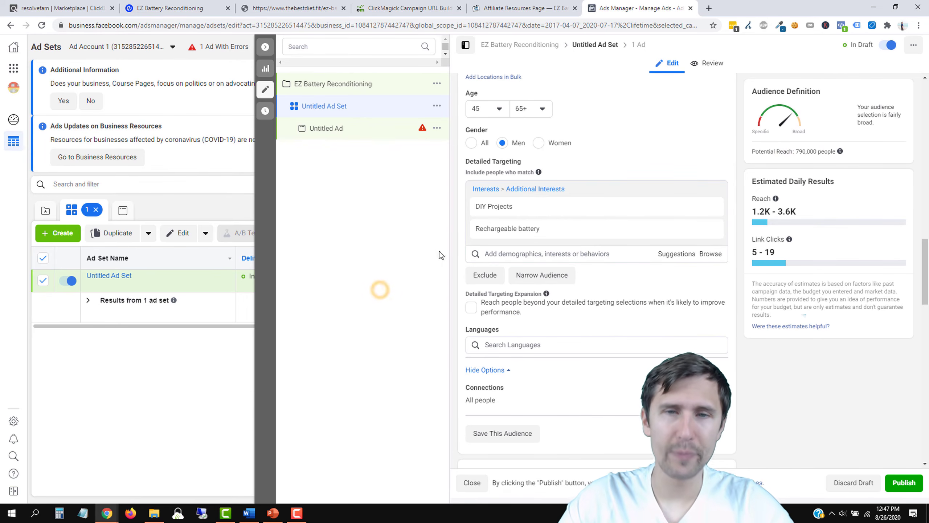
mouse_move(521, 205)
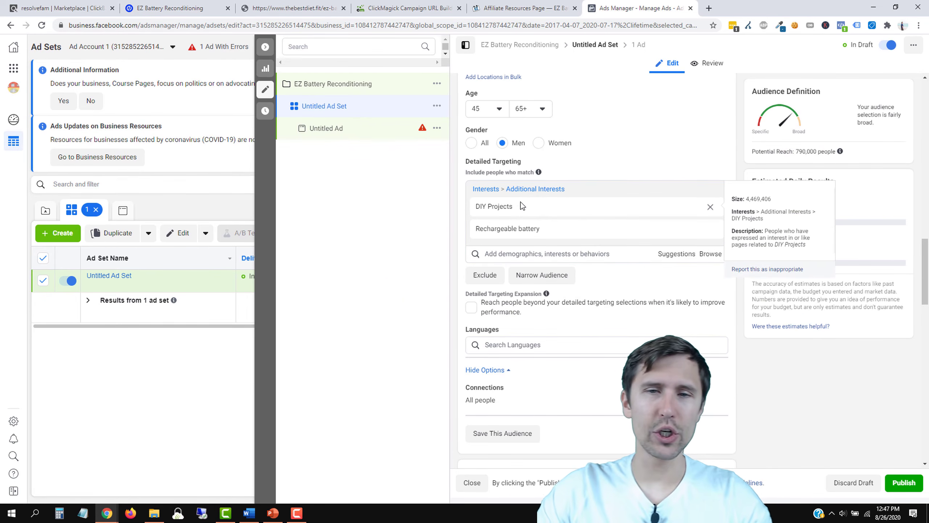
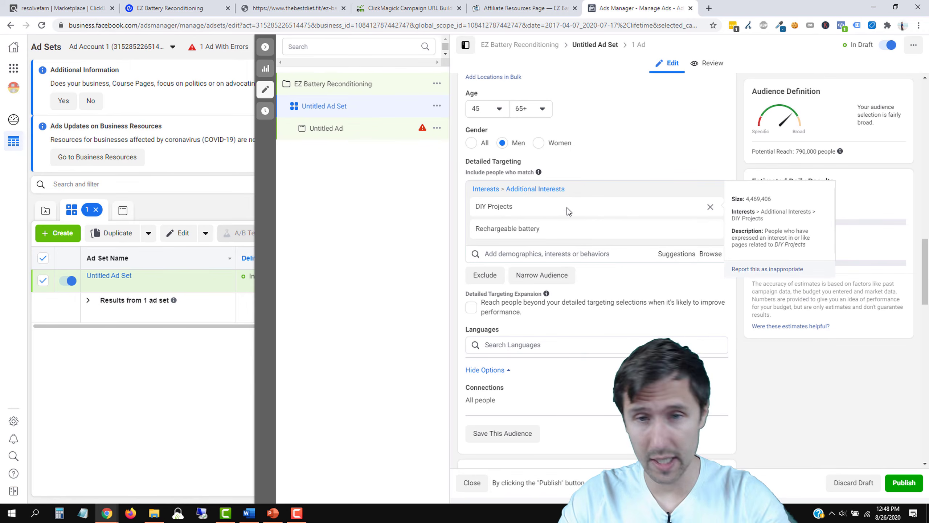
Step: Uncheck Facebook Marketplace, Right Column and In-Stream Videos, leaving only Facebook News Feed
scroll(628, 268, down, 5)
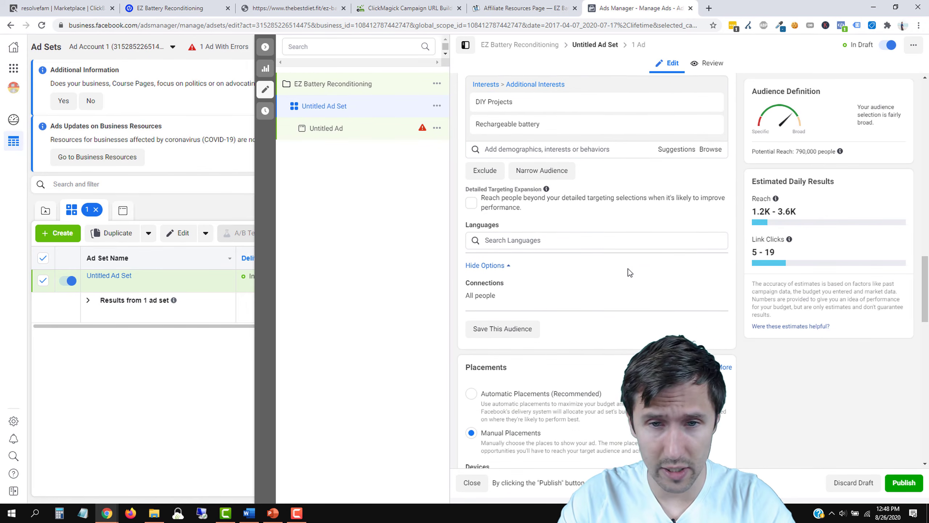
scroll(627, 255, down, 1)
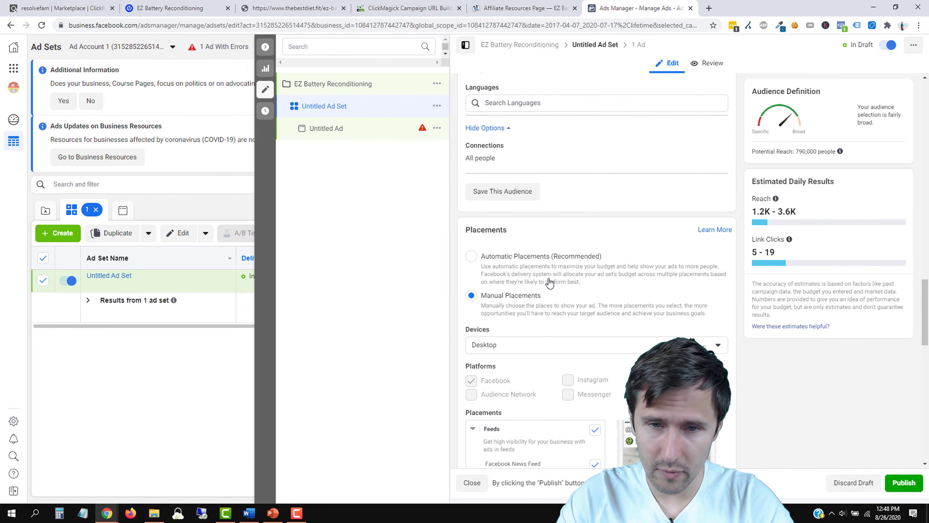
scroll(561, 290, down, 3)
scroll(561, 290, down, 3)
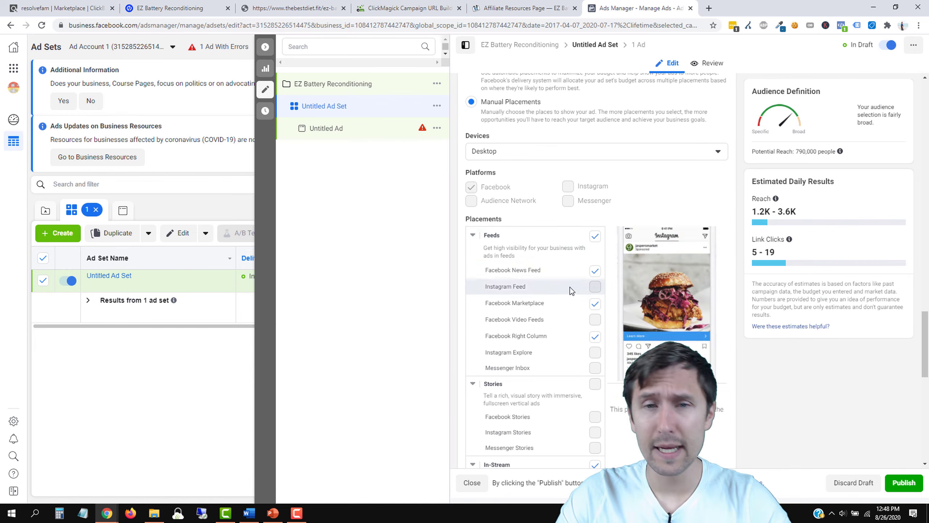
scroll(576, 330, down, 4)
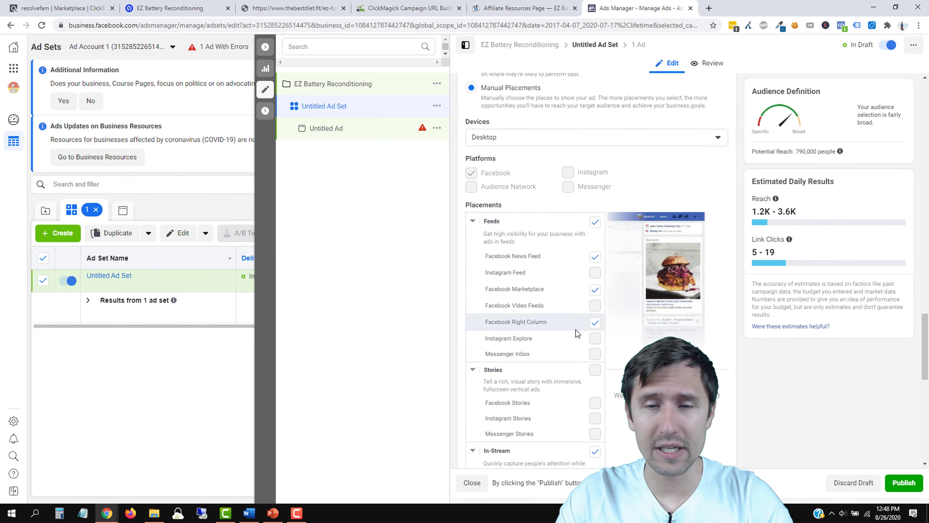
scroll(604, 317, up, 3)
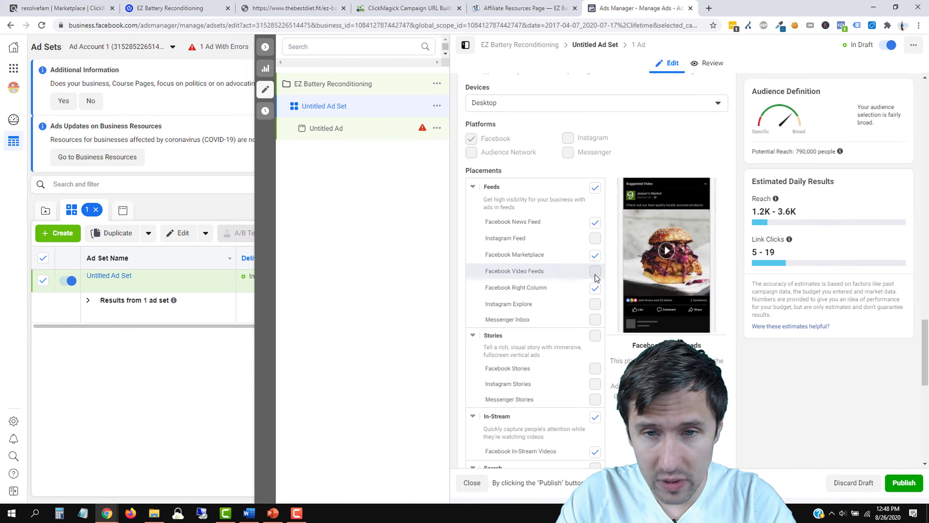
click(596, 256)
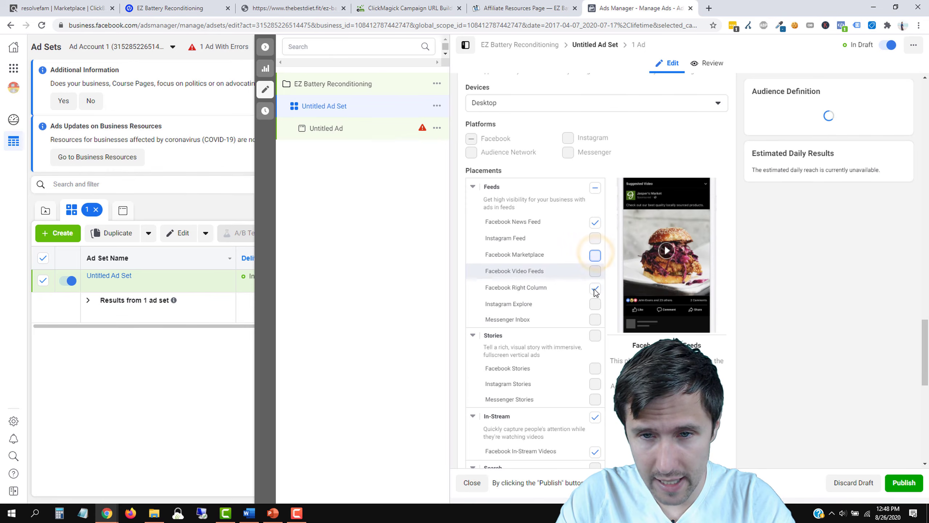
click(596, 289)
scroll(600, 396, down, 3)
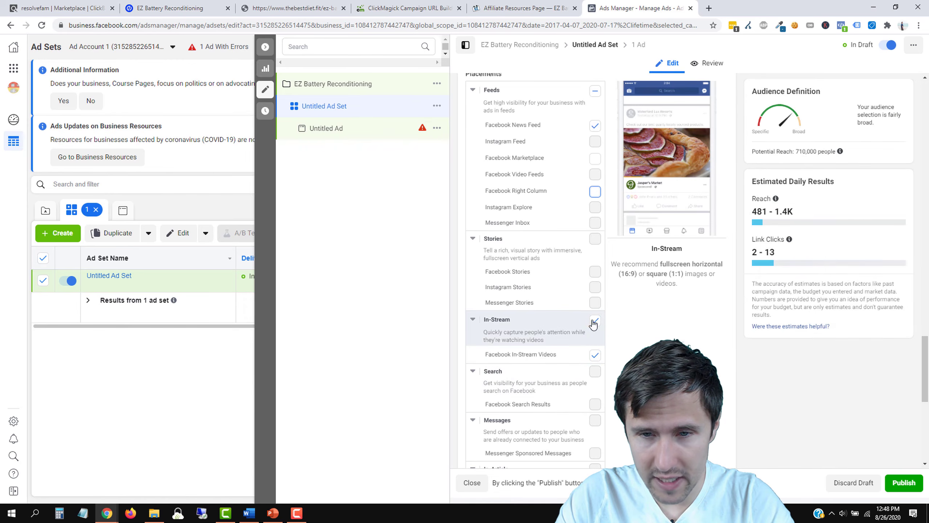
click(595, 320)
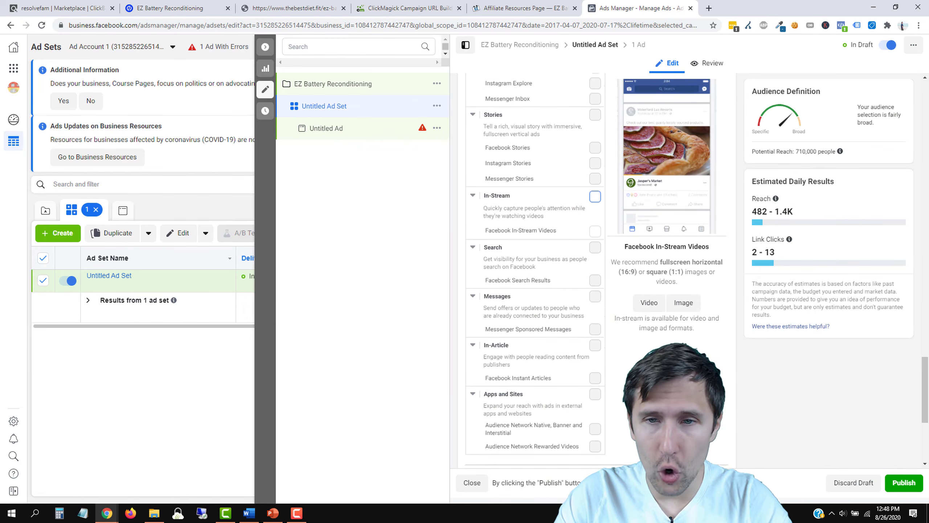
scroll(602, 264, up, 3)
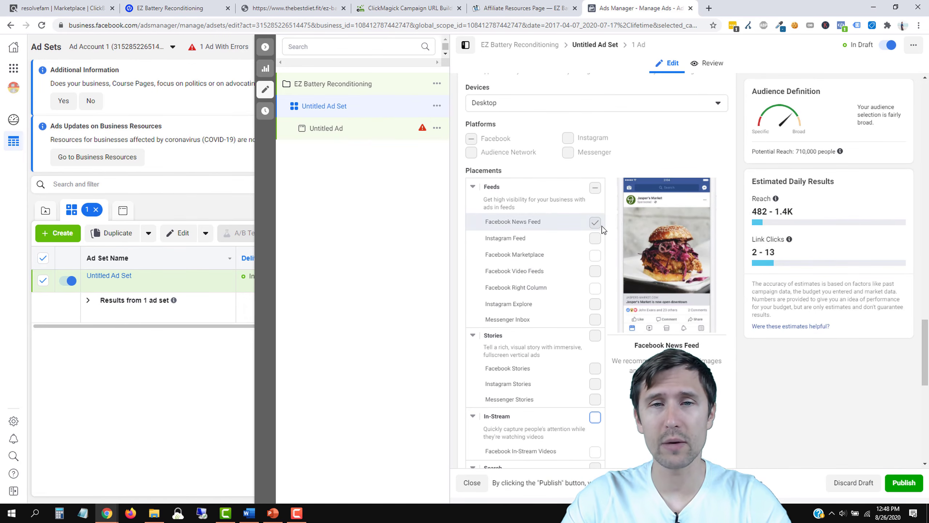
scroll(602, 225, up, 3)
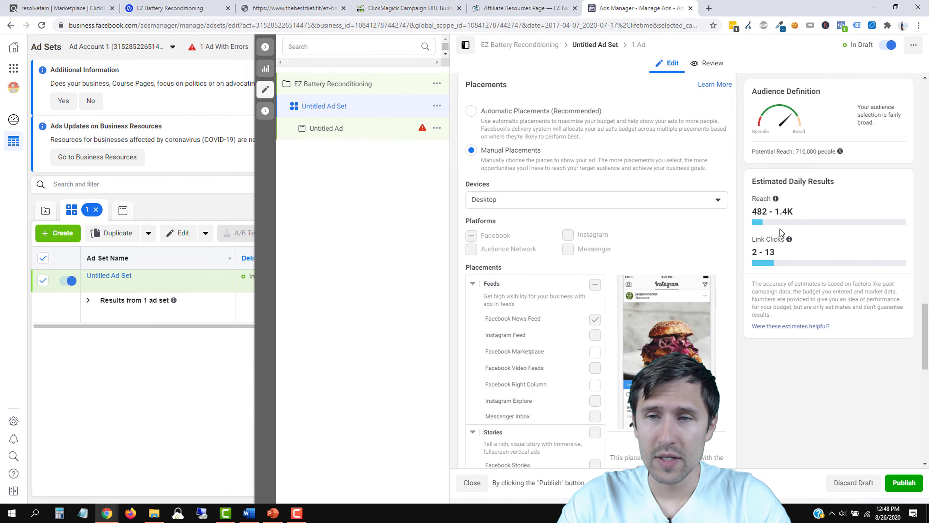
Step: Review the estimated daily link clicks and confirm Devices stays Desktop only
drag(777, 256, 751, 253)
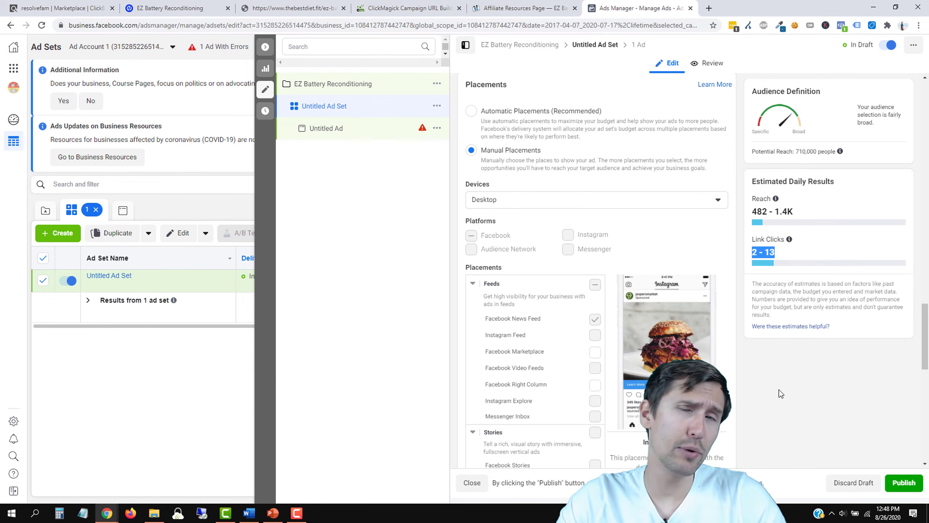
click(808, 395)
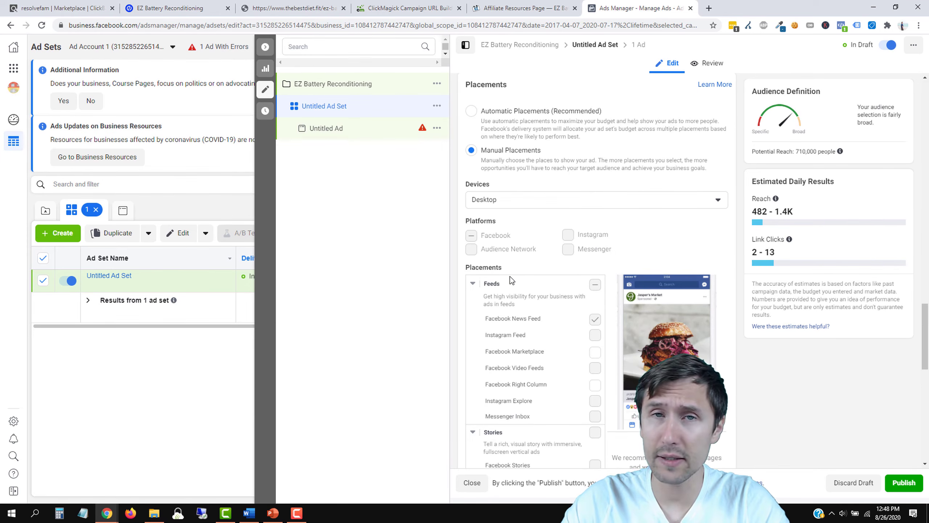
click(512, 206)
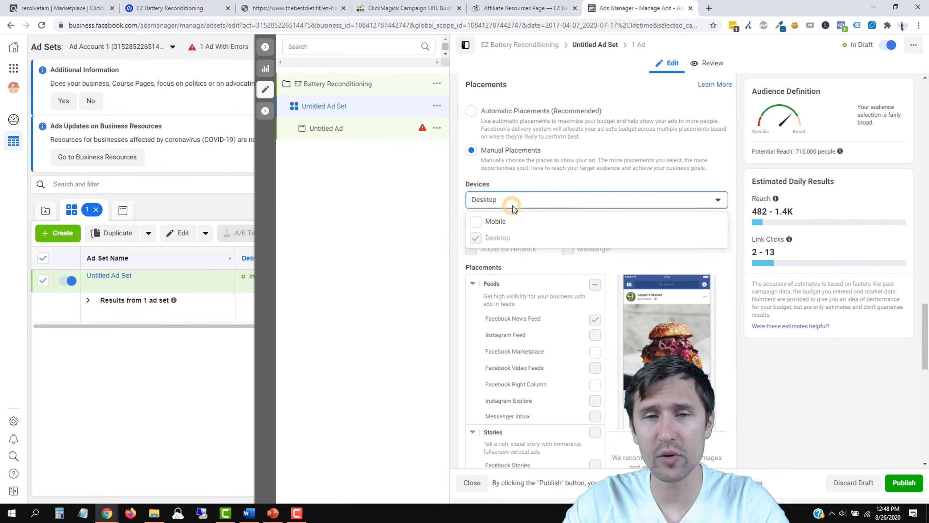
click(782, 395)
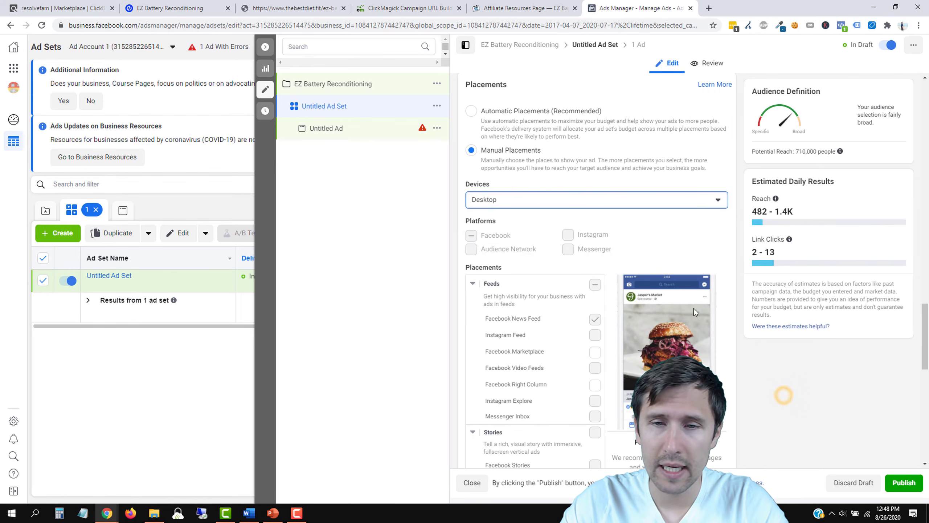
scroll(610, 297, down, 4)
scroll(593, 305, down, 10)
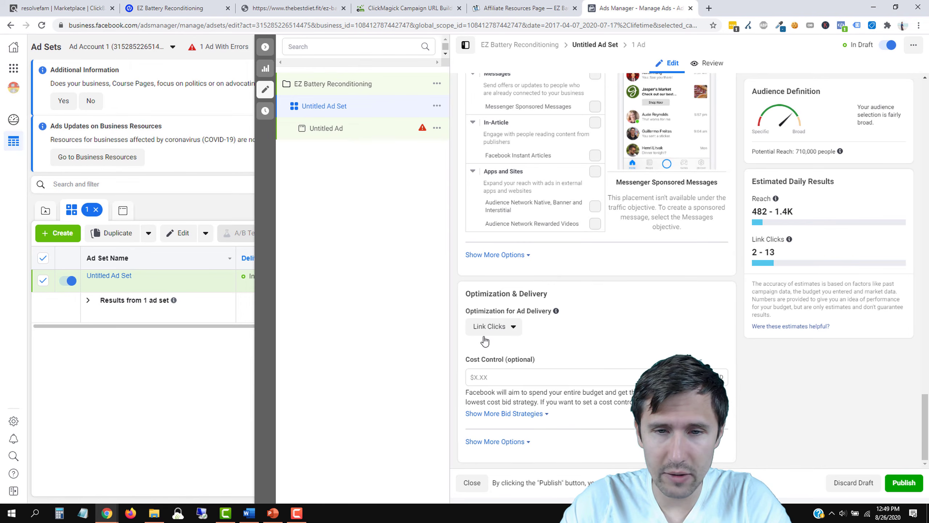
Step: Set the Cost Control amount to $0.50
click(481, 377)
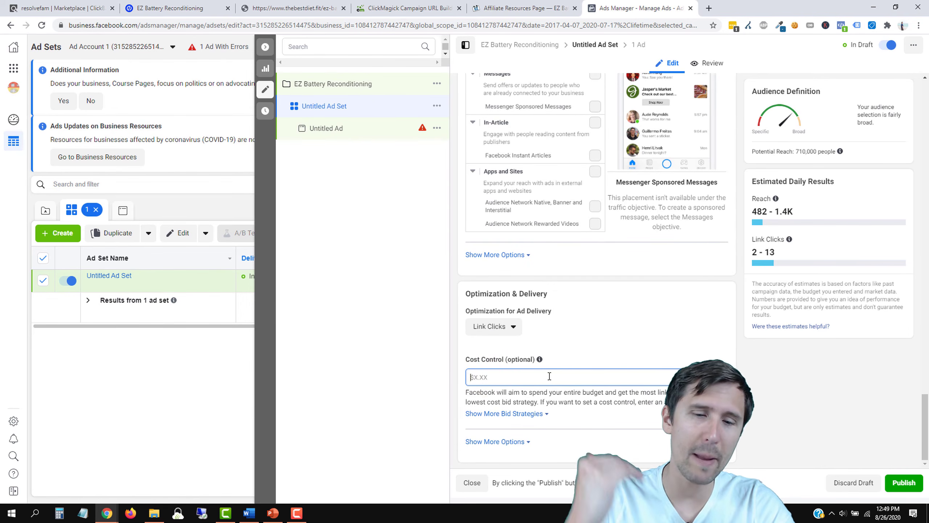
text(5.00)
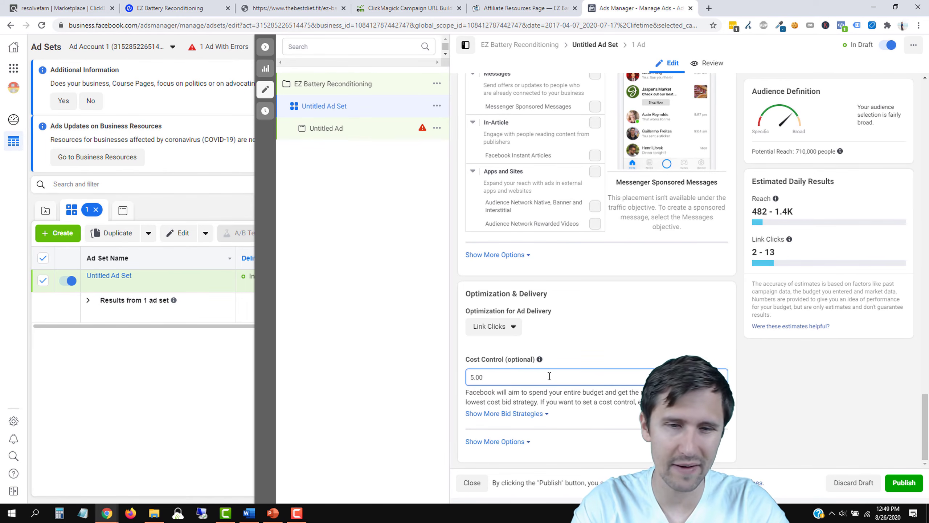
key(BackSpace)
key(BackSpace)
key(BackSpace)
key(BackSpace)
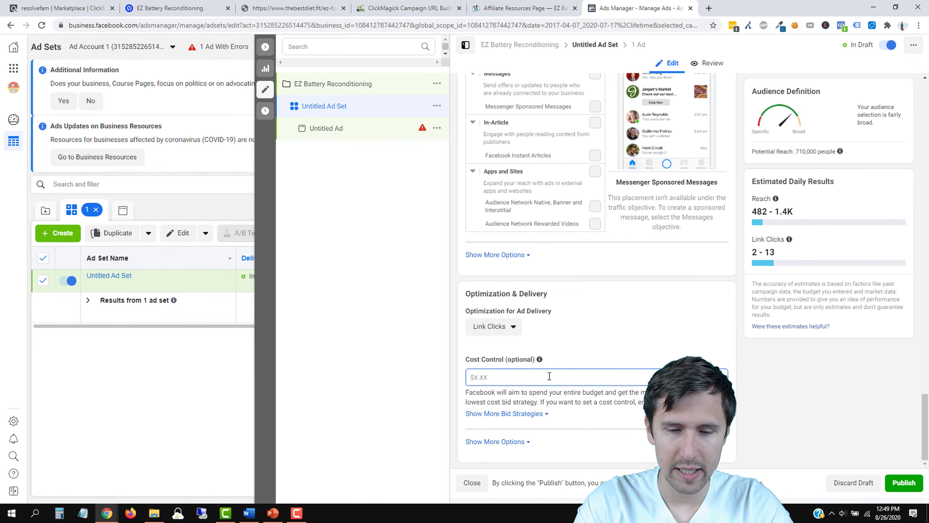
text(0.50)
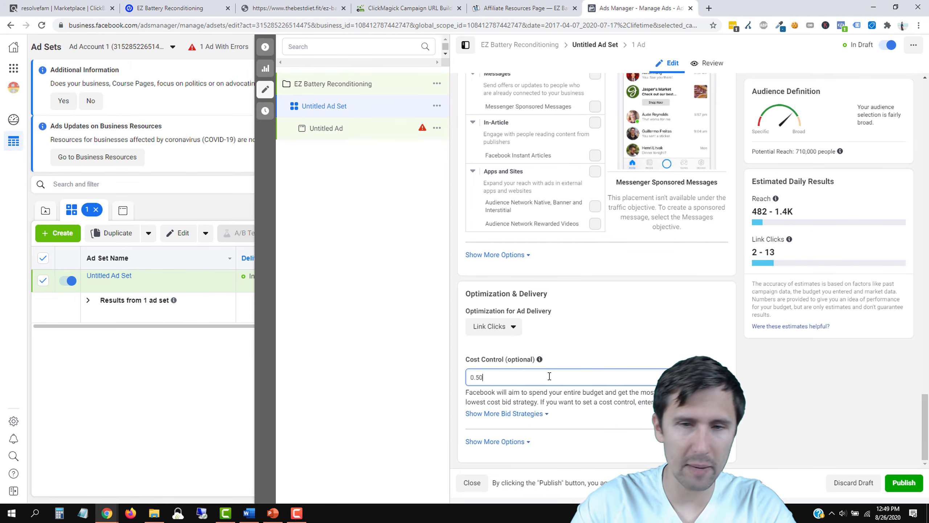
click(582, 354)
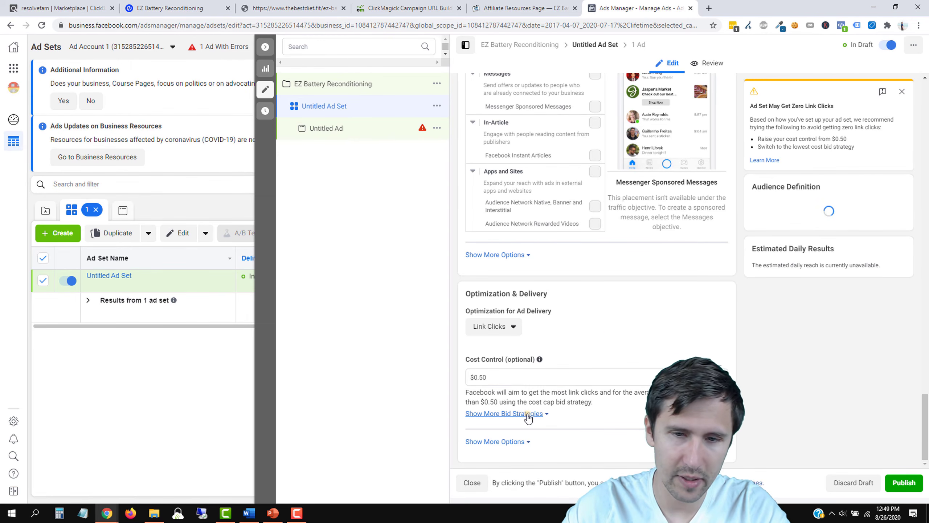
Step: Try Bid cap and per-link-click charging, then settle back on the Cost cap bid strategy
click(527, 414)
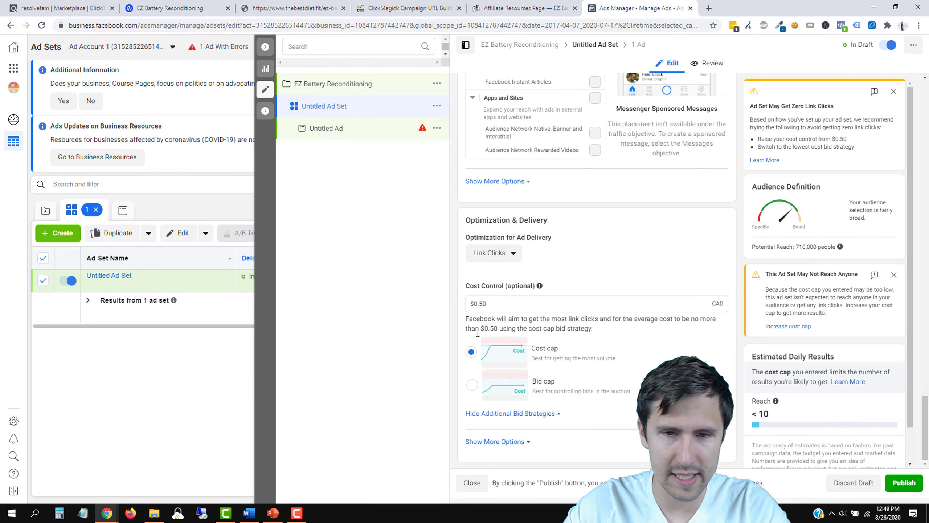
click(494, 441)
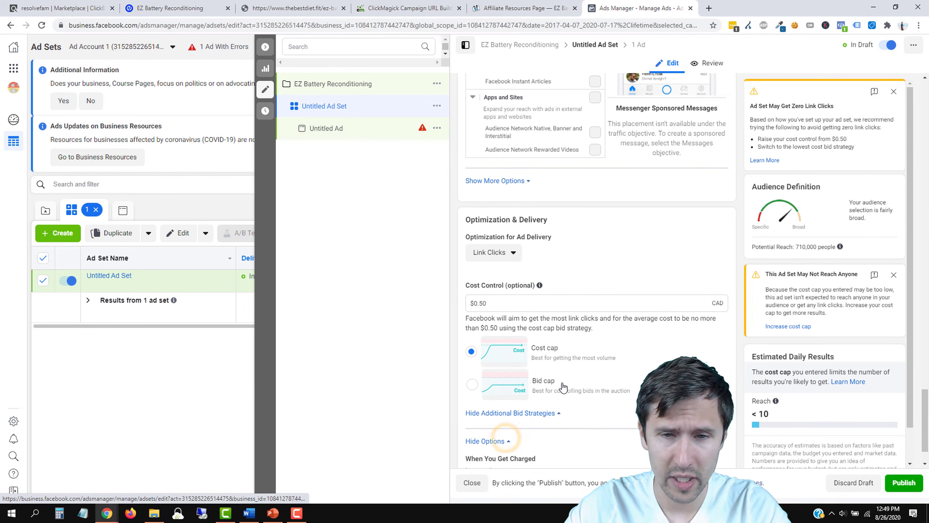
scroll(523, 437, down, 1)
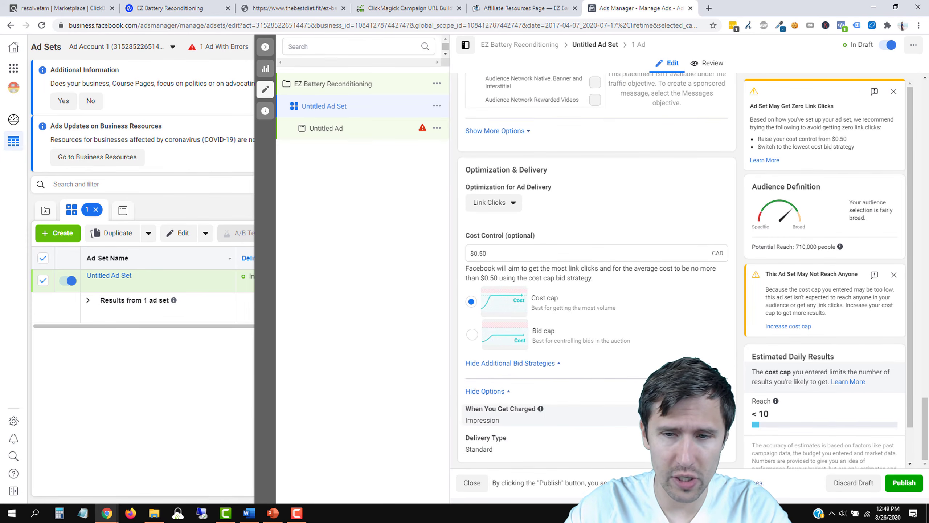
click(578, 422)
click(577, 424)
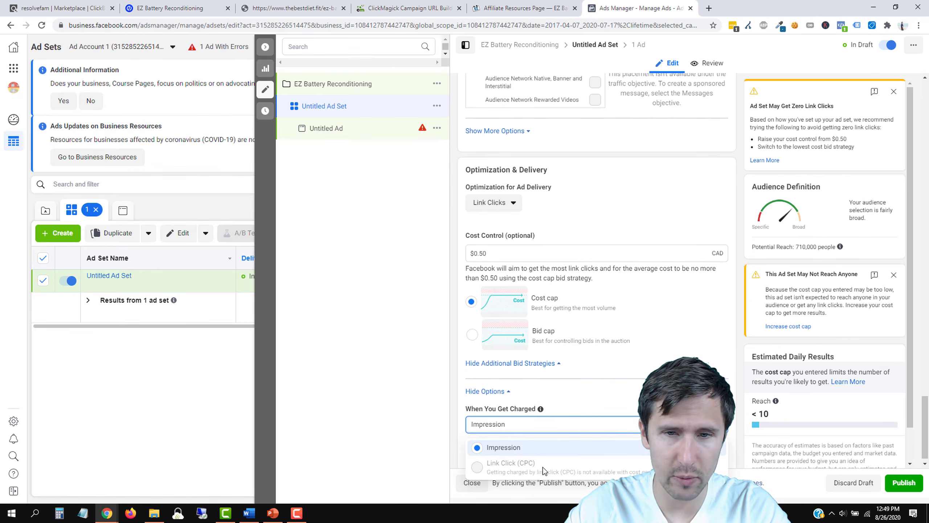
click(549, 331)
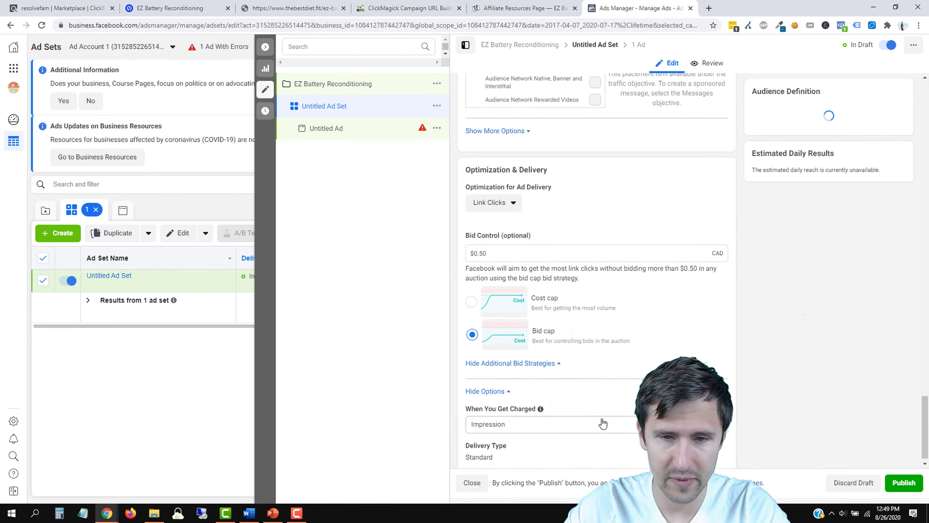
click(589, 427)
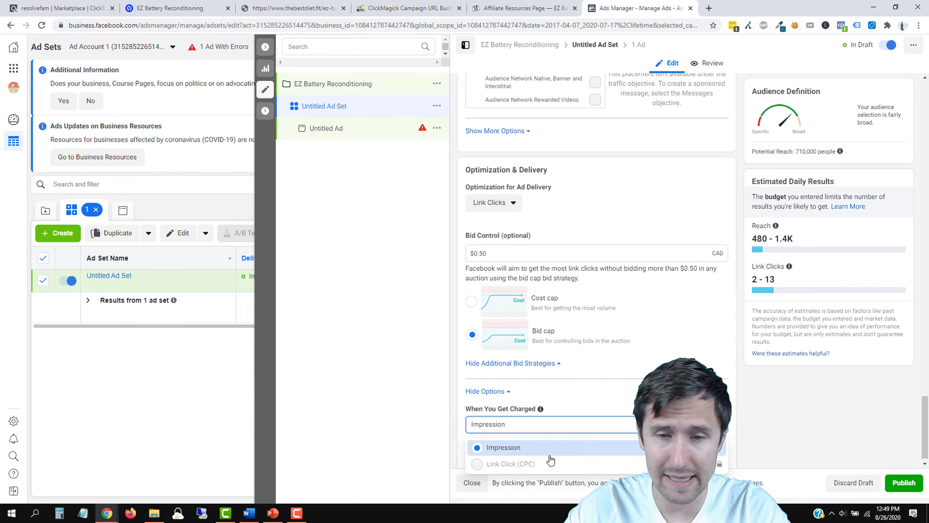
click(509, 464)
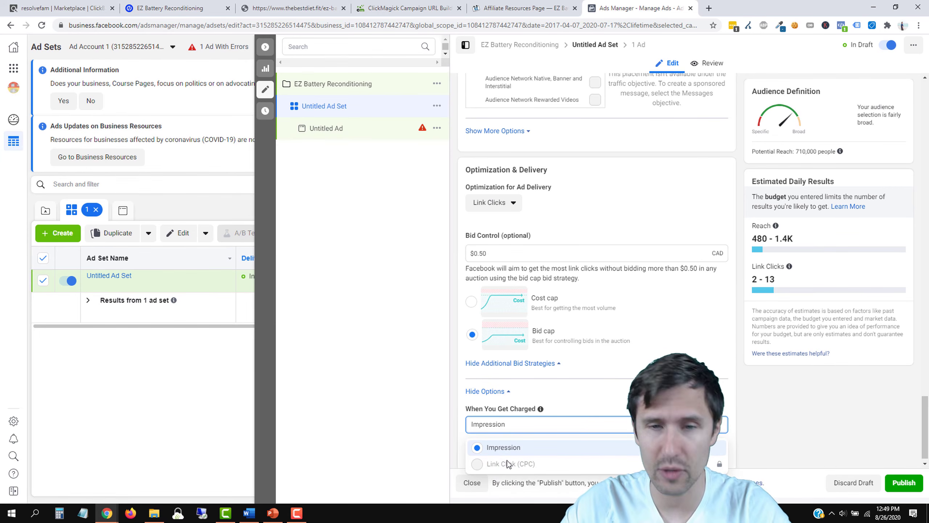
click(472, 304)
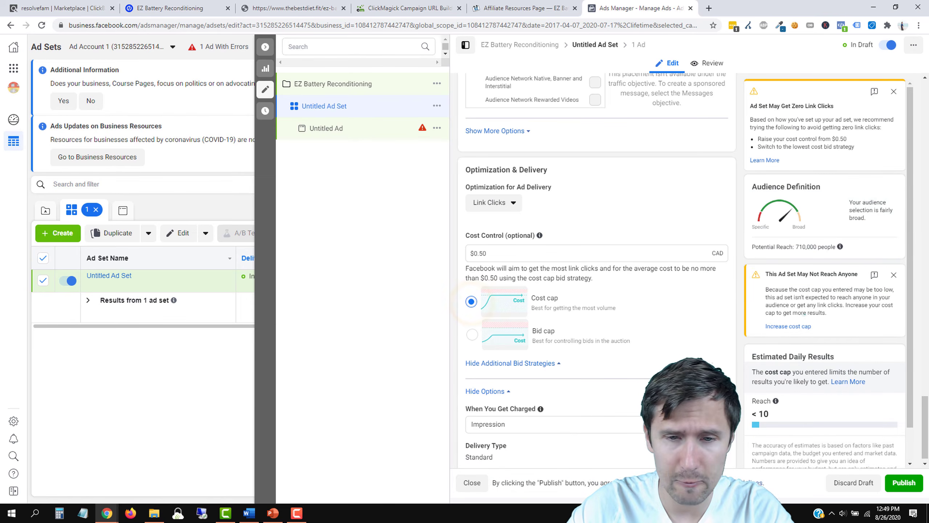
scroll(596, 274, up, 15)
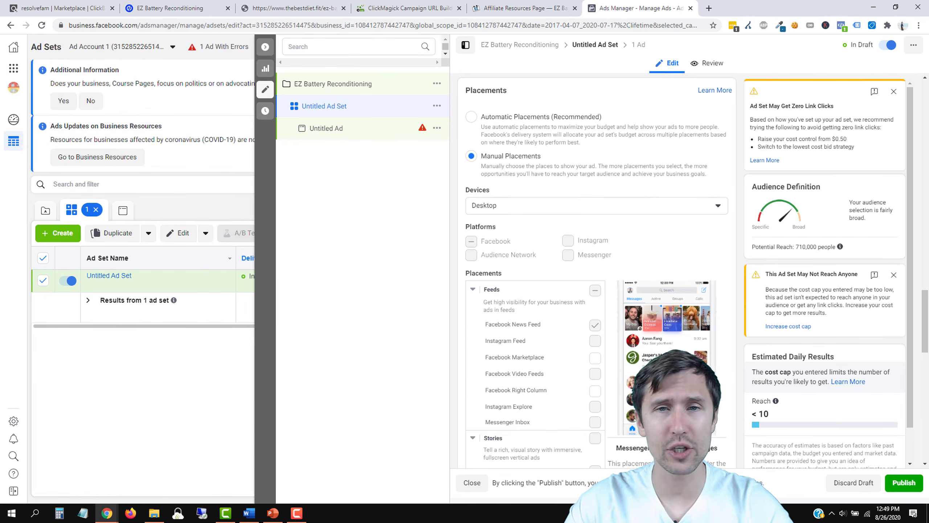
Step: Replace the ad set name with the copied 'Rechargeable battery' interest name followed by '/'
scroll(658, 339, up, 8)
scroll(570, 339, up, 10)
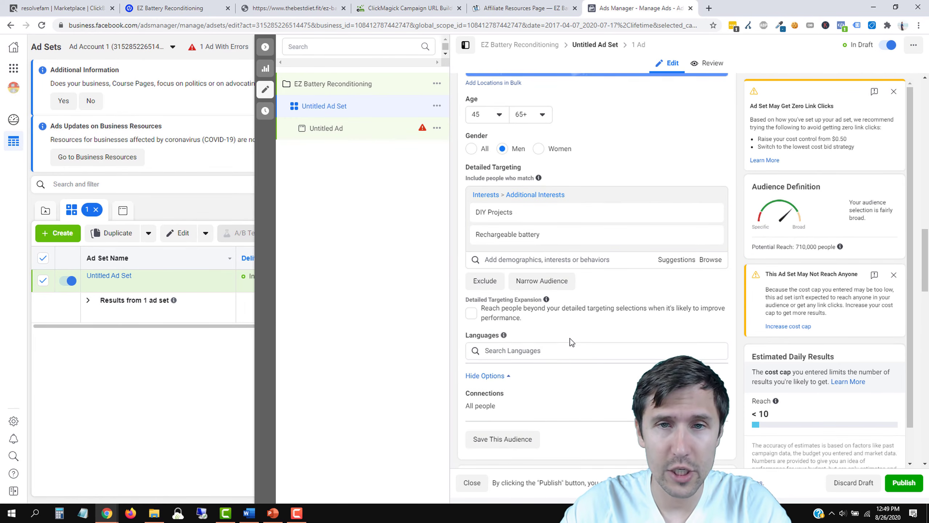
scroll(570, 338, up, 5)
scroll(564, 276, down, 10)
scroll(520, 377, down, 1)
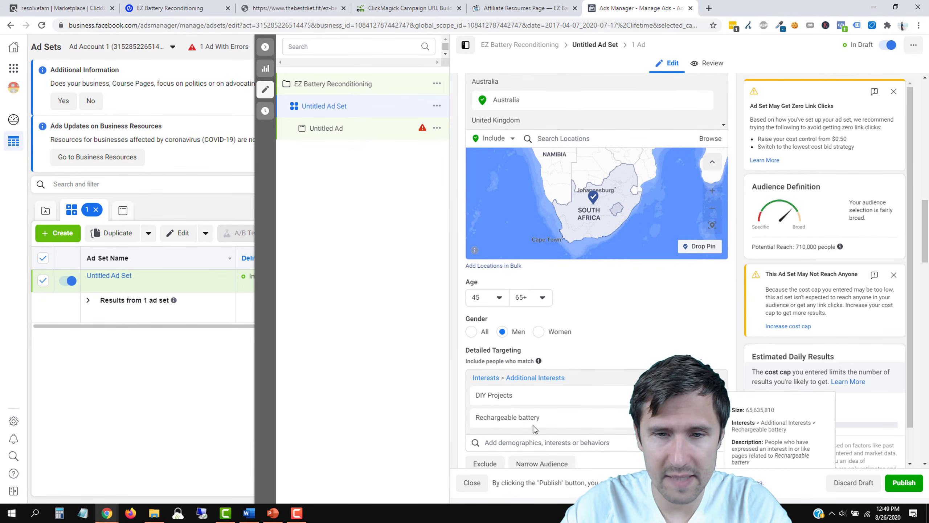
triple_click(515, 378)
key(ctrl+c)
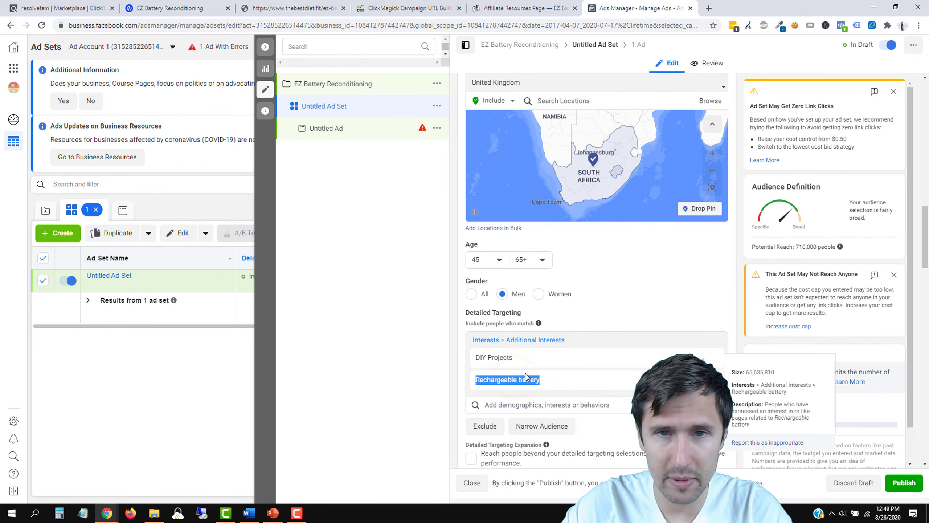
scroll(526, 376, up, 10)
scroll(526, 378, up, 1)
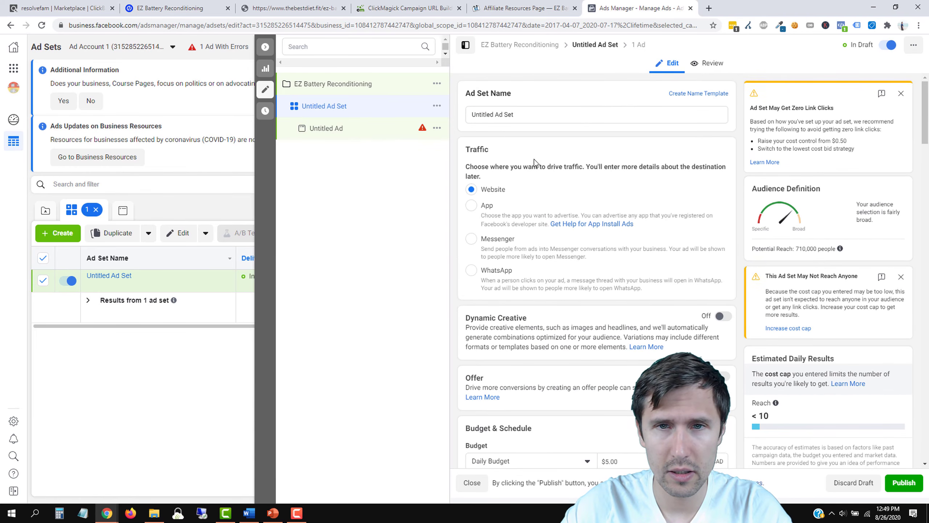
triple_click(504, 116)
key(ctrl+v)
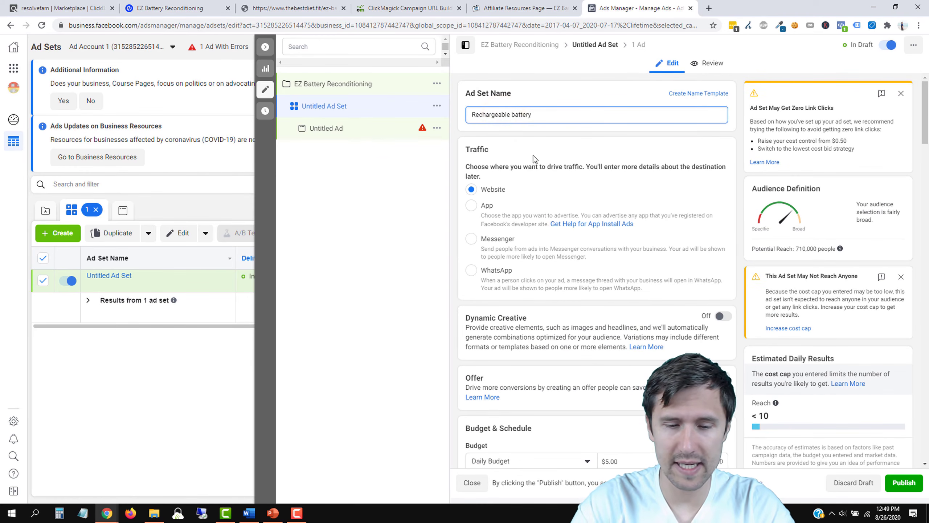
text(/)
Step: Complete the name as 'Rechargeable battery/DIY Projects - 45-65+ - Ca/Us/Au/Uk/Nz/Sa'
scroll(541, 290, down, 10)
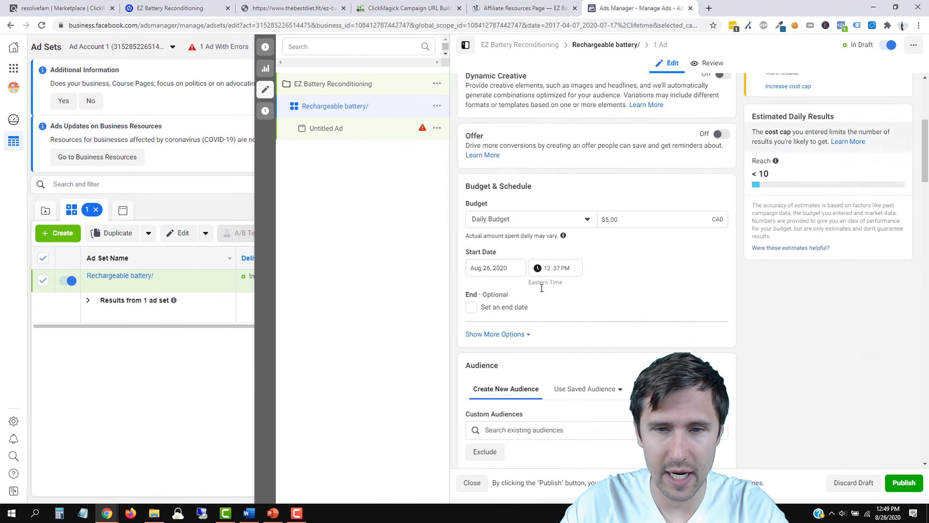
scroll(541, 288, down, 10)
mouse_move(491, 285)
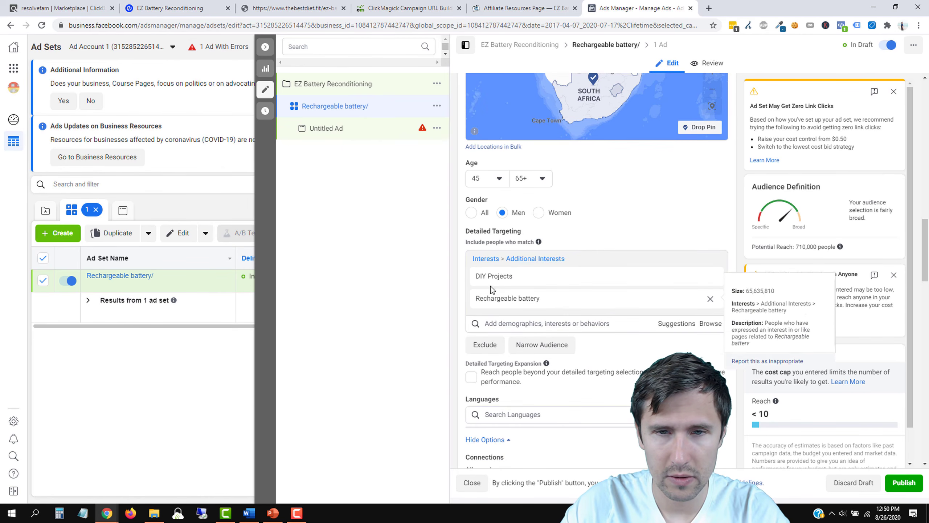
scroll(570, 245, up, 20)
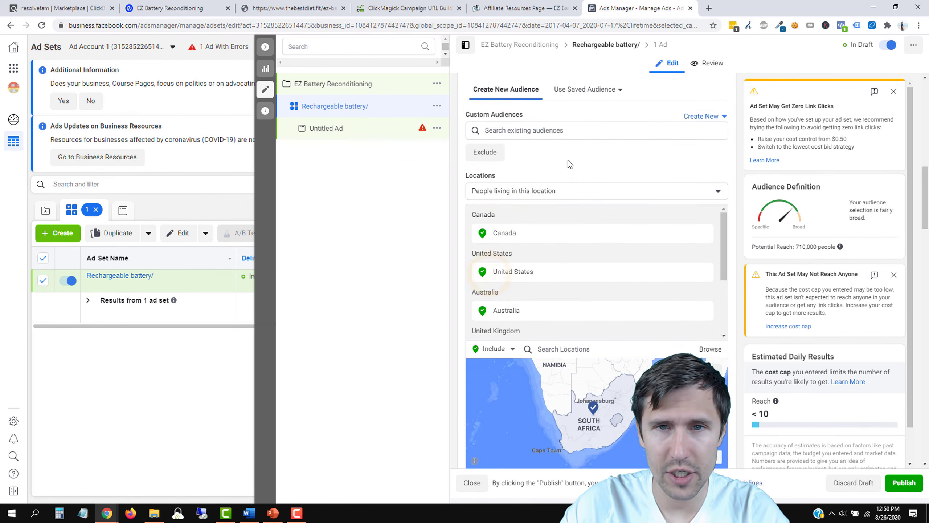
click(543, 116)
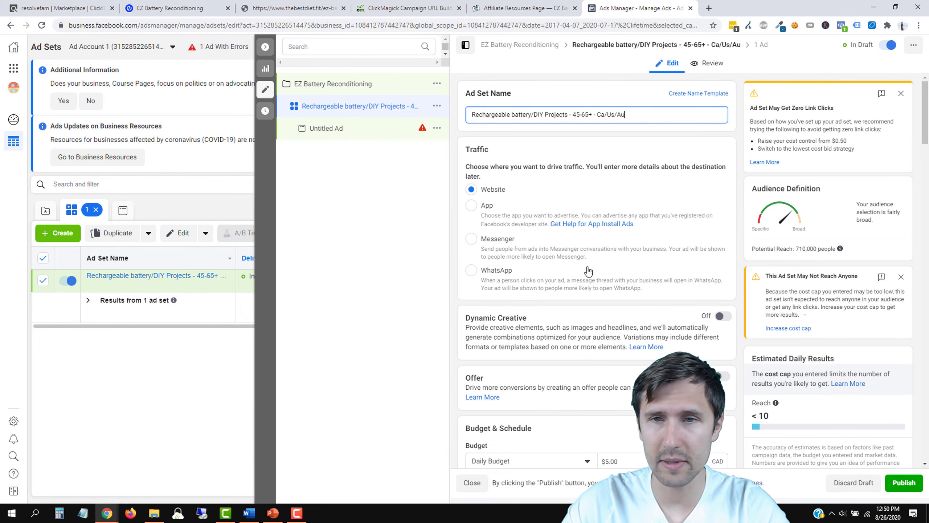
scroll(588, 271, down, 15)
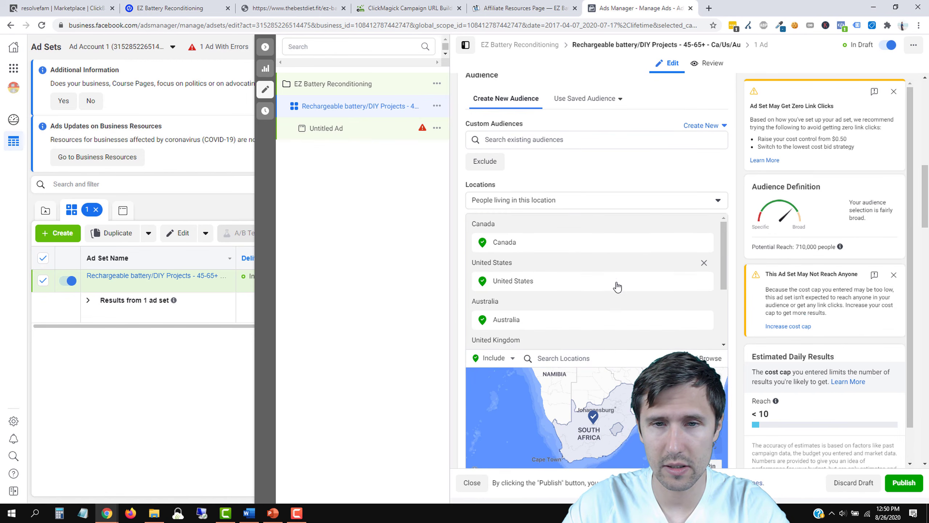
scroll(617, 284, down, 3)
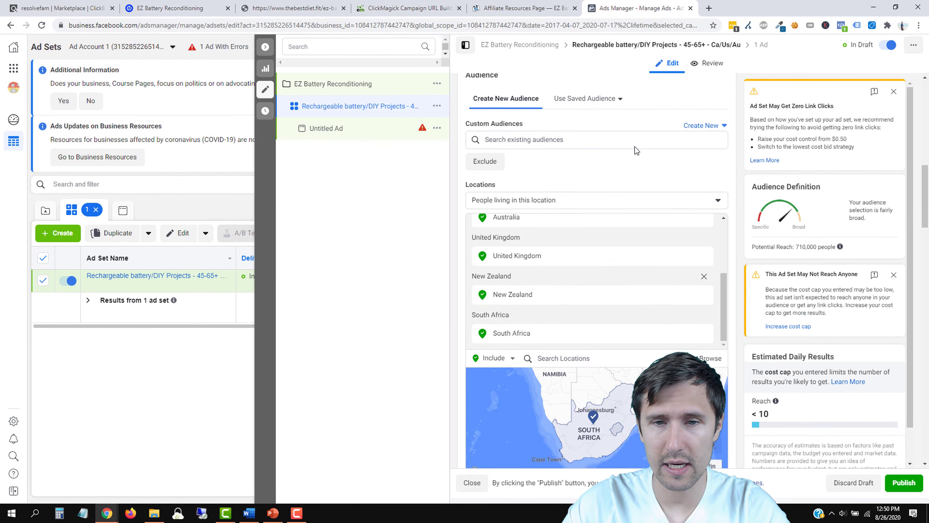
scroll(636, 147, up, 3)
scroll(636, 146, up, 10)
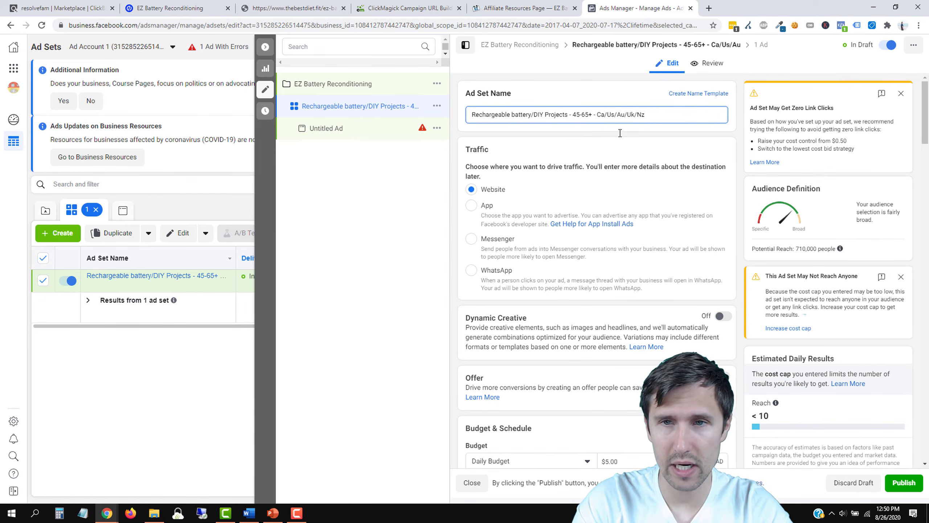
scroll(617, 245, down, 8)
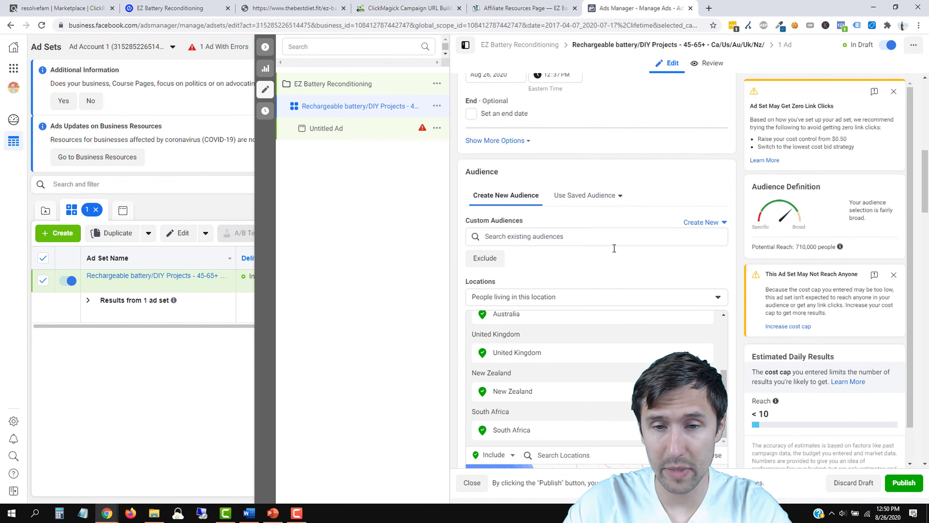
scroll(610, 260, up, 10)
text(Sa)
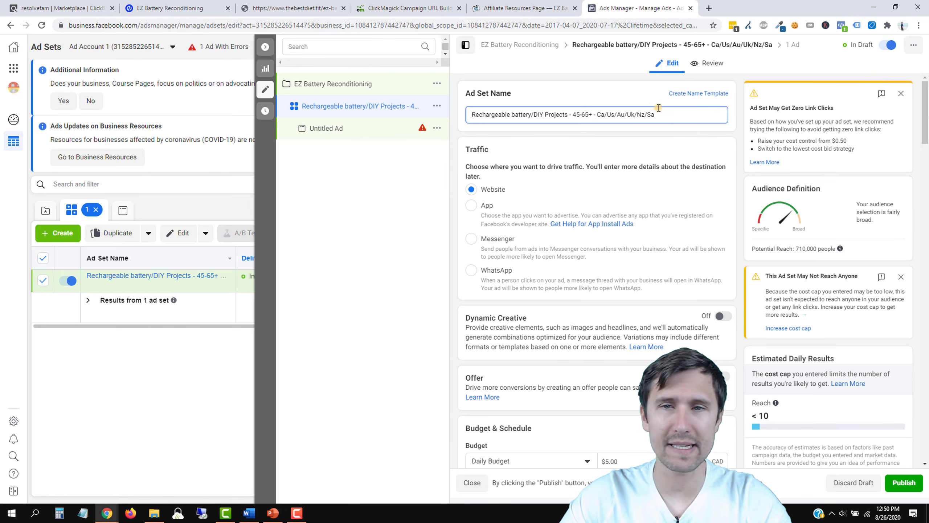
drag(659, 108, 585, 116)
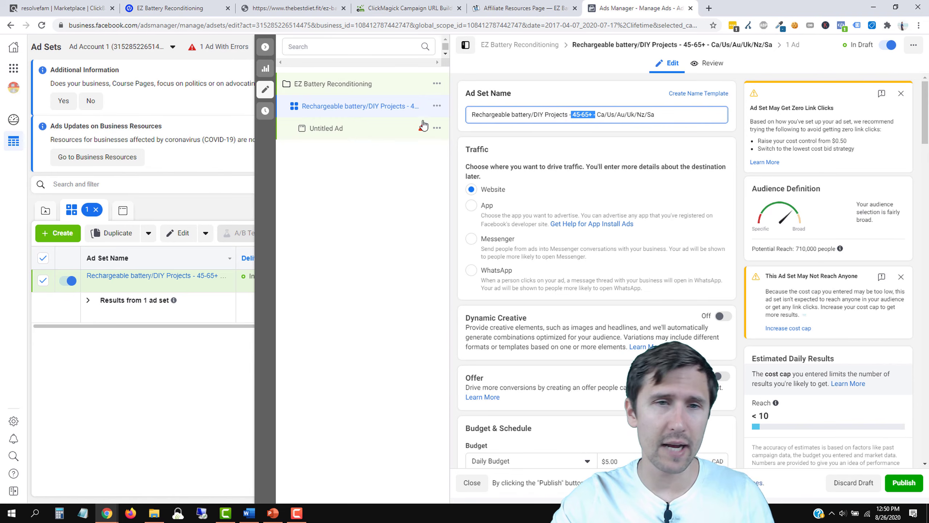
Step: Close the ad set editor and open the Untitled Ad from the Ads list for editing
click(266, 88)
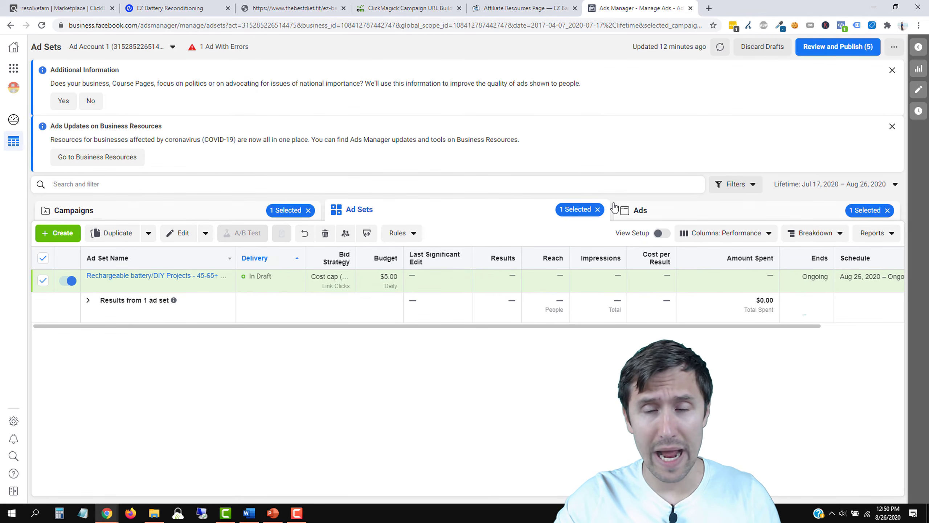
click(644, 216)
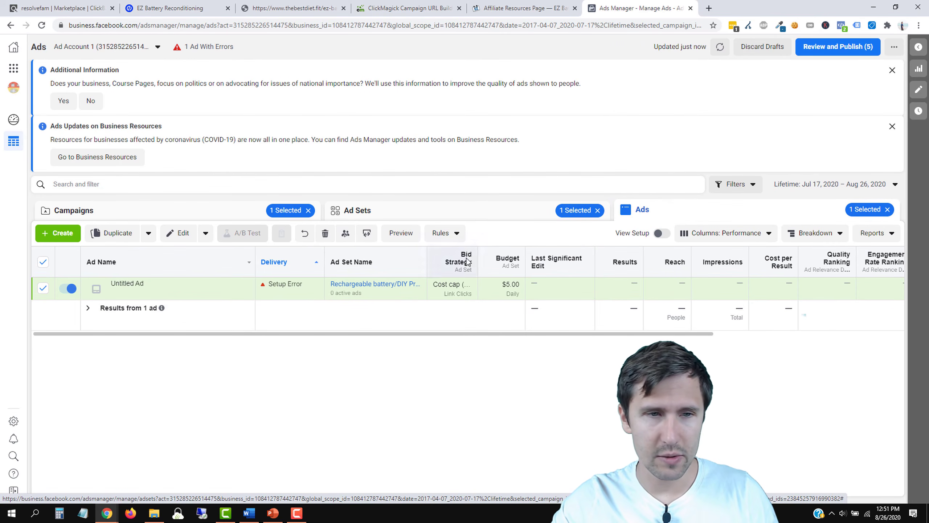
click(166, 292)
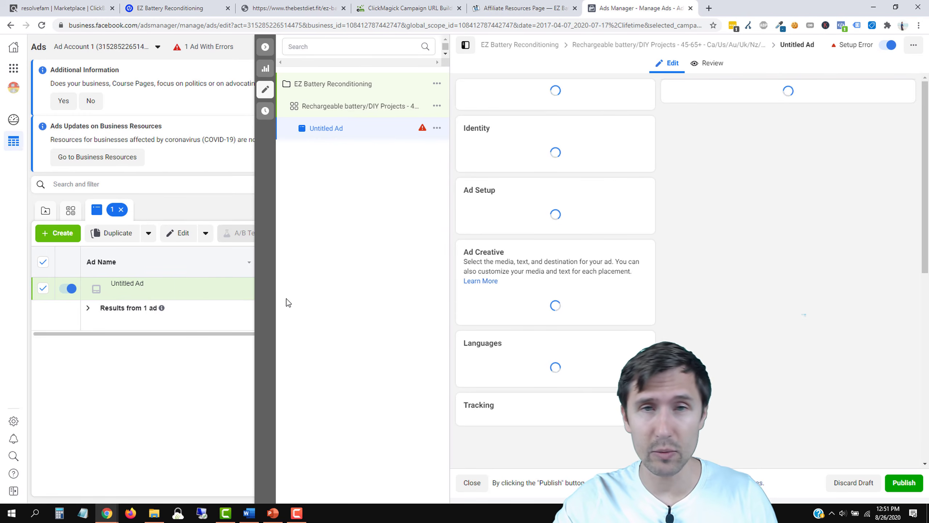
Step: Copy the generated tracking URL from the ClickMagick URL builder
click(421, 5)
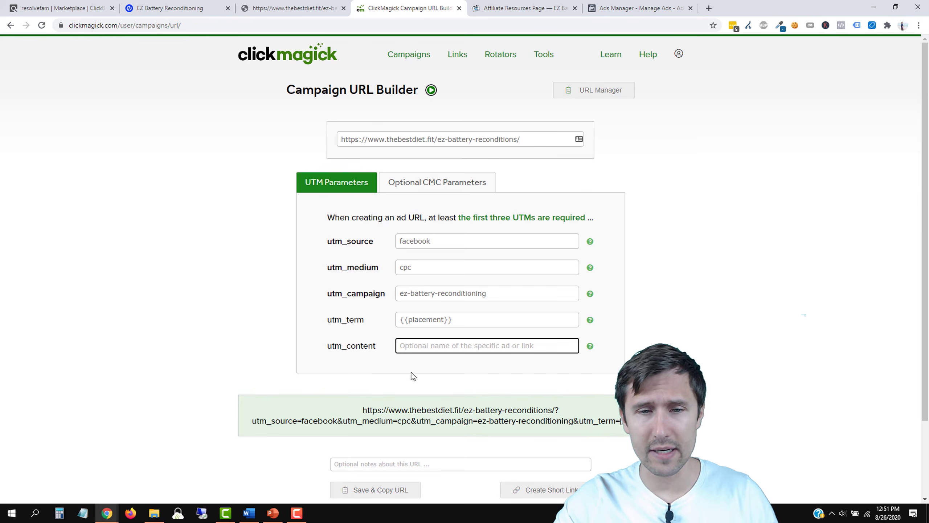
click(459, 415)
right_click(460, 415)
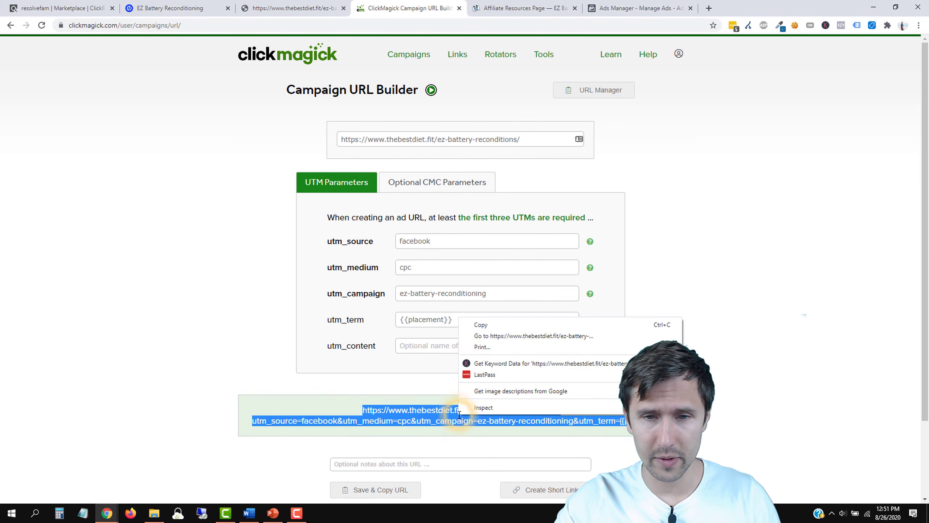
click(482, 324)
Step: Paste the ClickMagick tracking URL into the ad's Website URL field
click(635, 3)
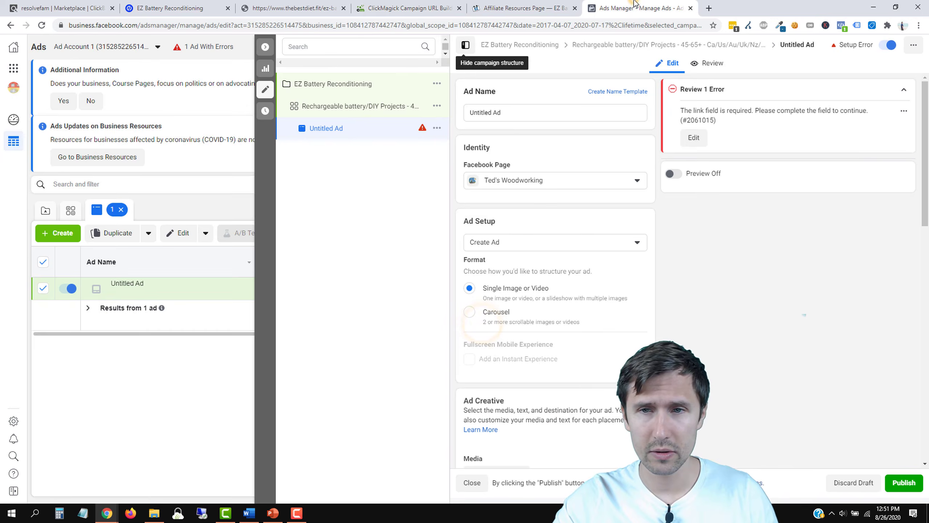
scroll(545, 271, down, 6)
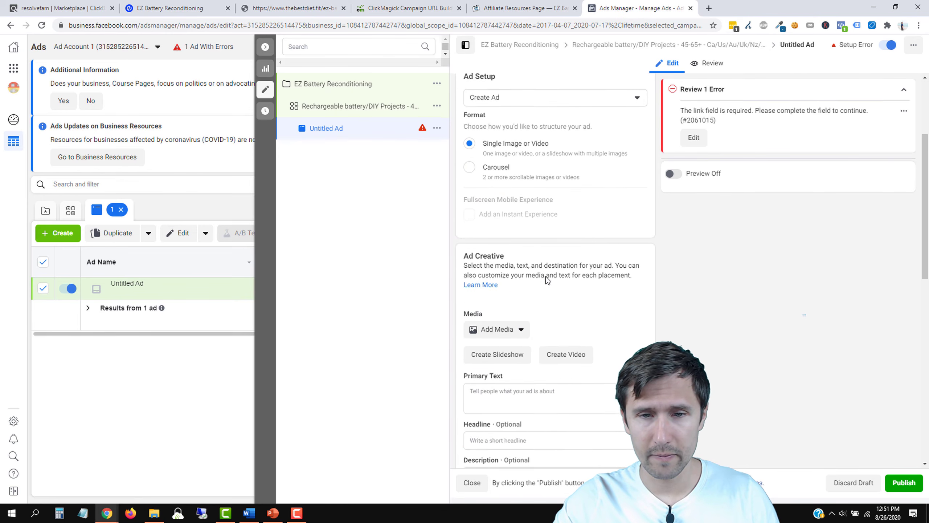
scroll(546, 283, down, 4)
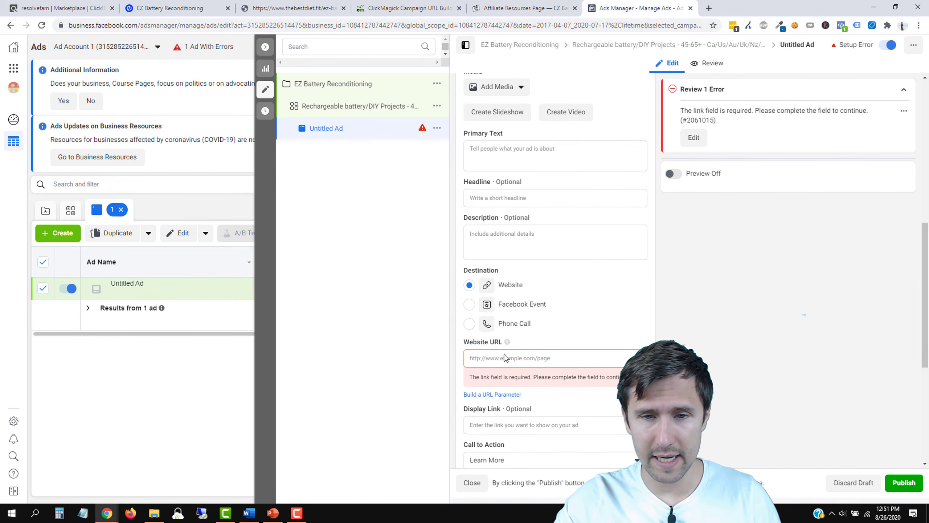
right_click(494, 357)
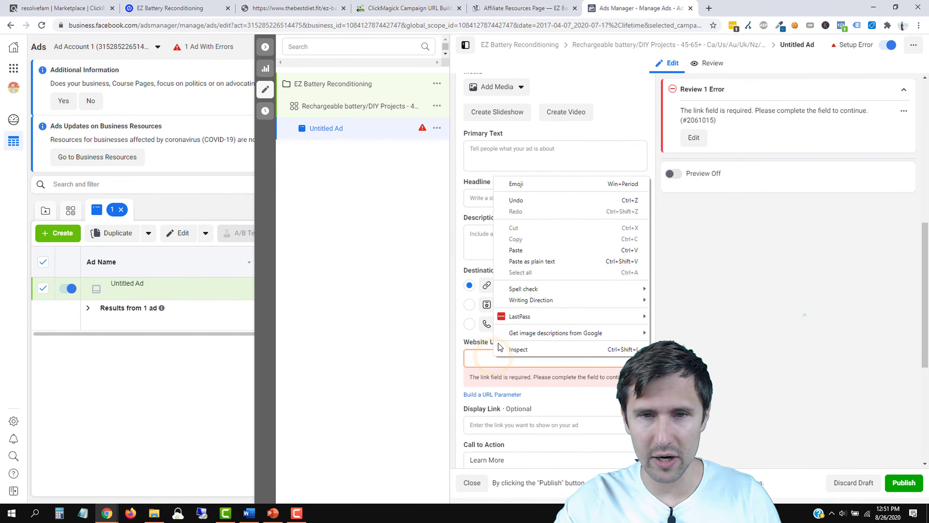
click(535, 249)
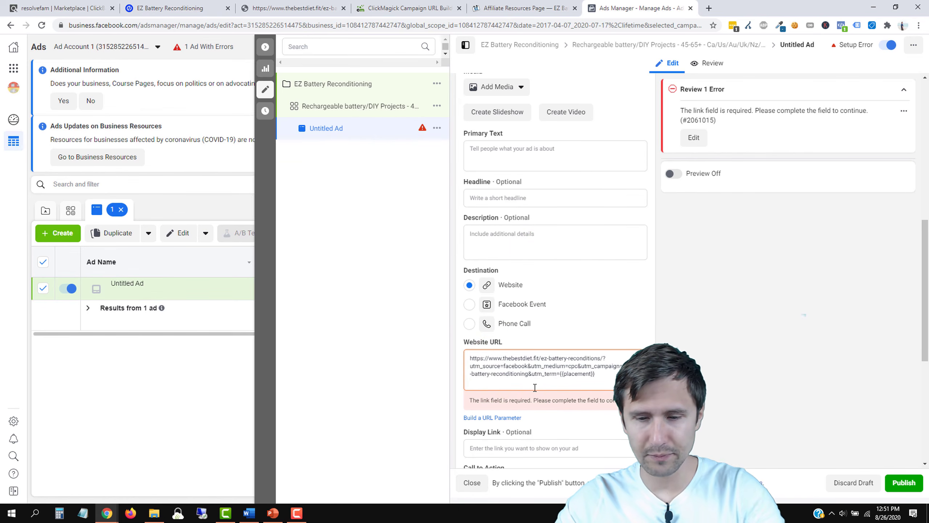
click(526, 418)
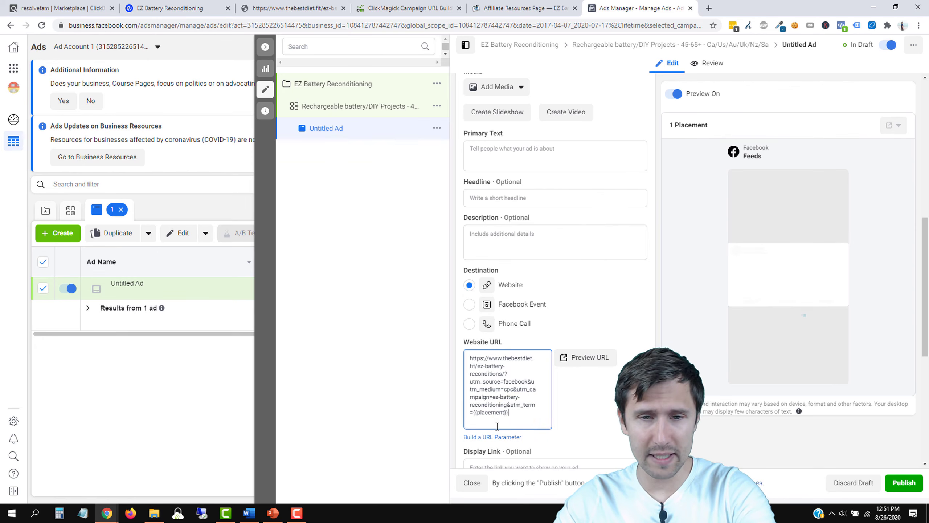
click(484, 415)
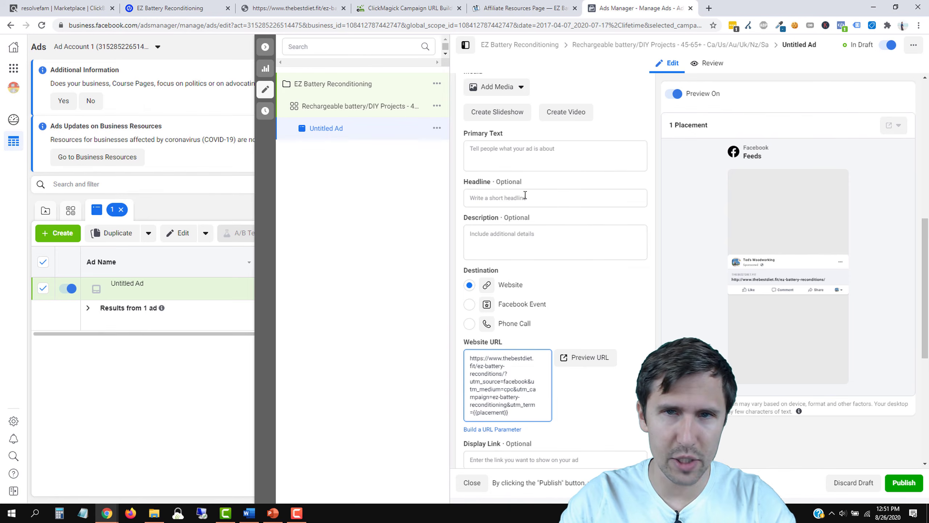
Step: Append the utm_content= parameter to the end of the Website URL
drag(407, 3, 516, 7)
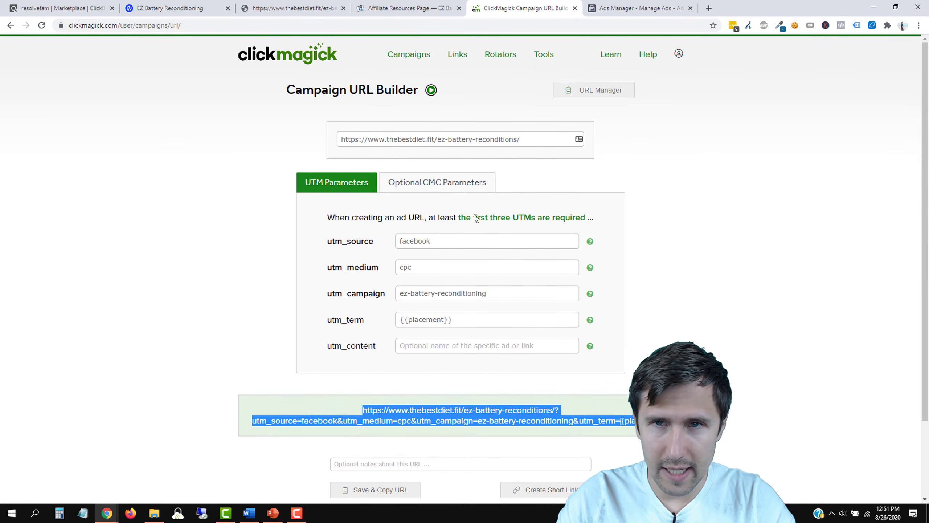
click(640, 3)
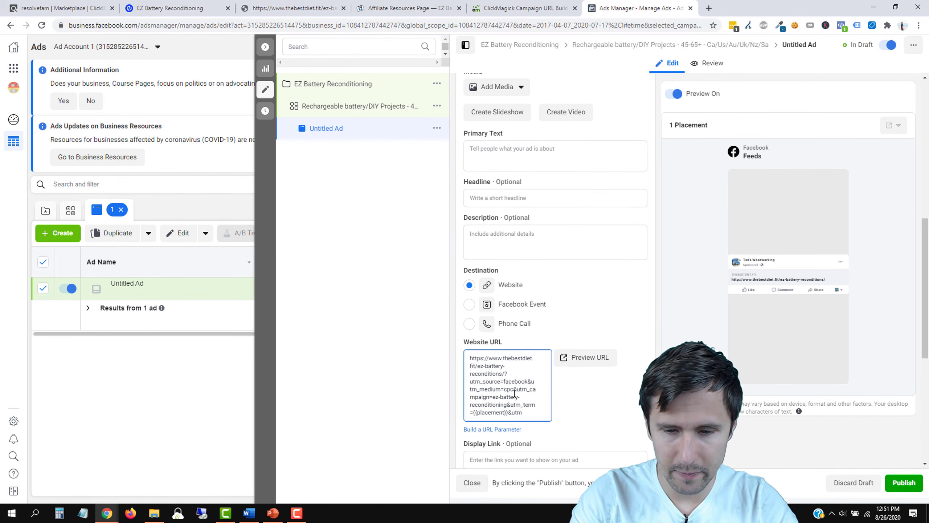
text(_content)
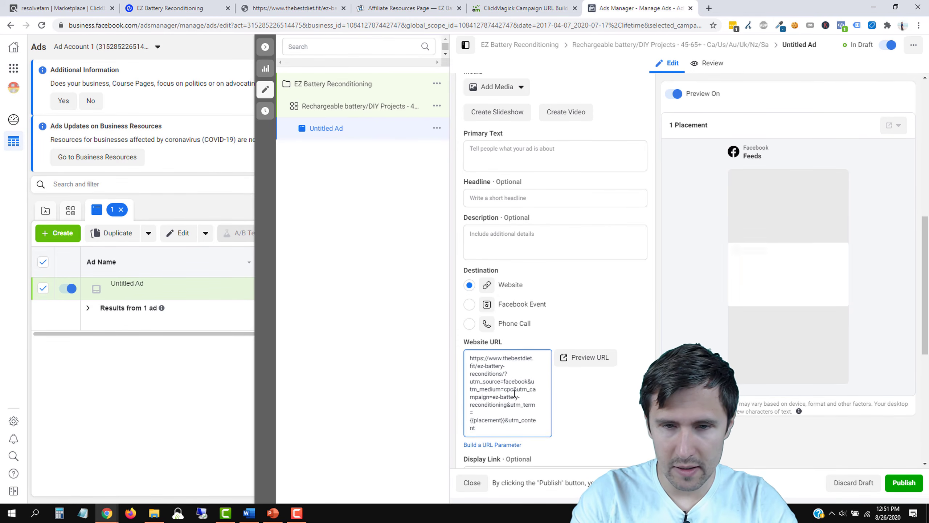
text(=)
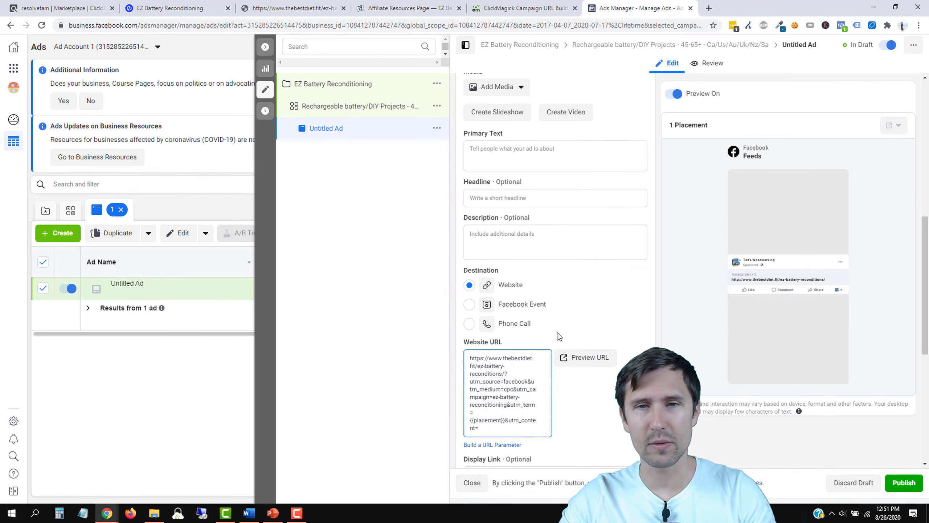
scroll(558, 333, up, 5)
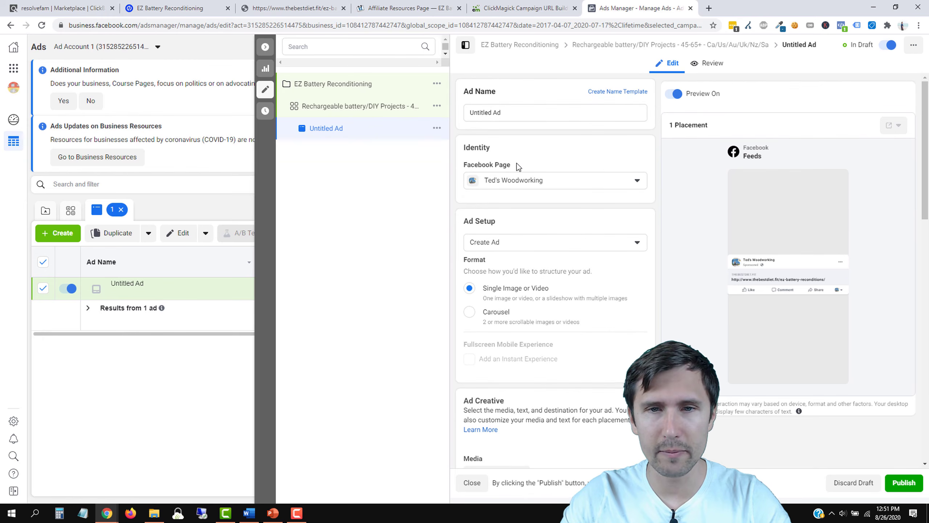
Step: Set the ad's Facebook Page to Recondition Old Batteries and begin adding an image via Add Media
click(522, 178)
click(523, 238)
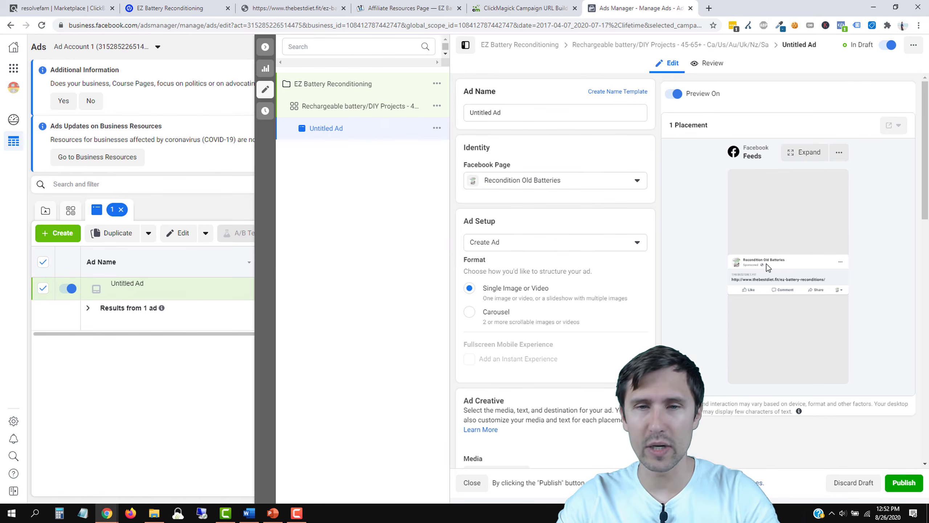
scroll(638, 281, down, 4)
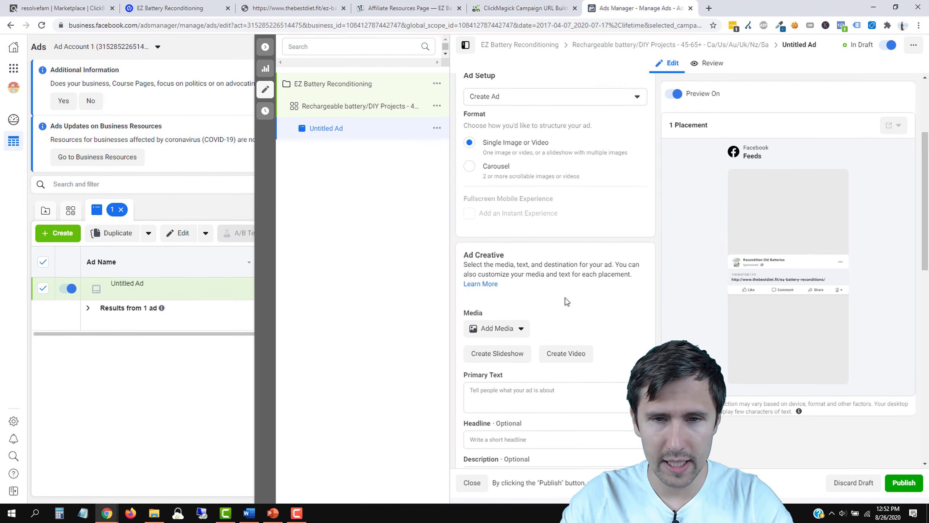
scroll(508, 282, down, 1)
click(510, 281)
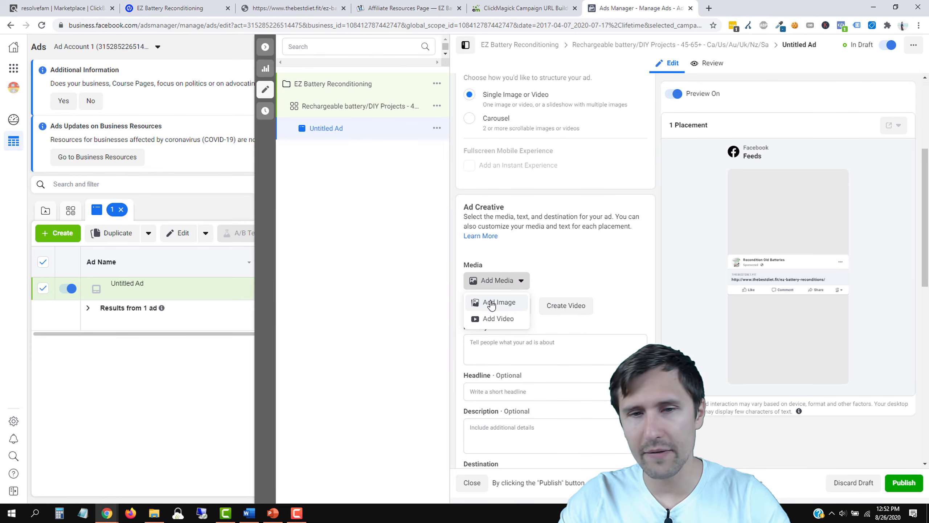
click(492, 303)
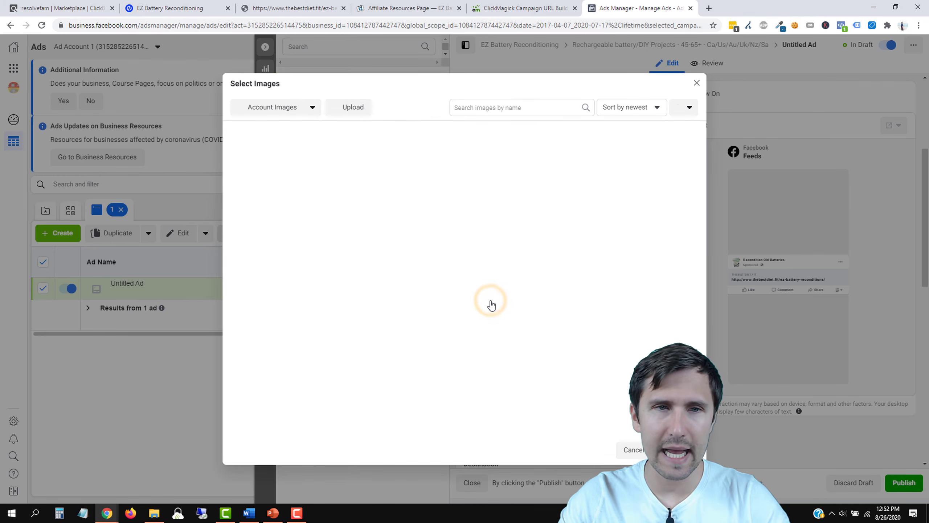
Step: Search stock photos for 'battery reconditioning' and use the second photo as the ad image
click(307, 108)
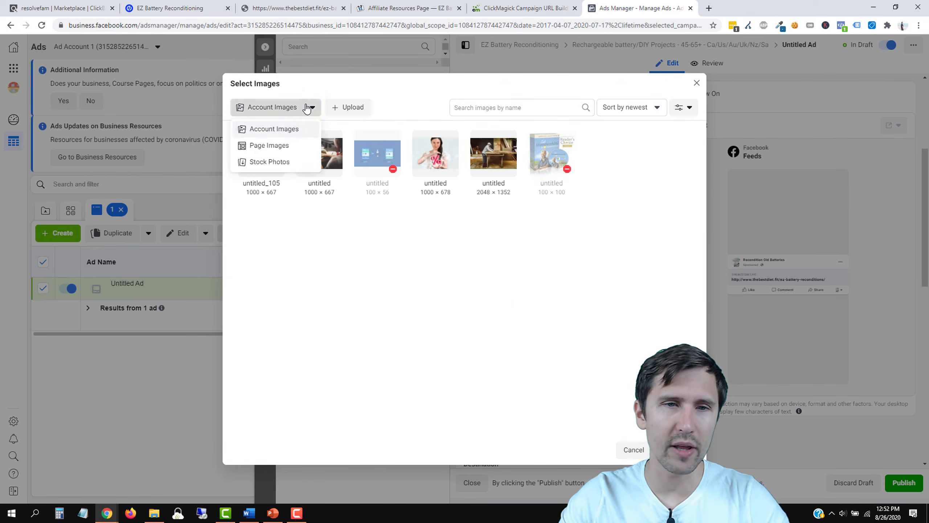
click(263, 164)
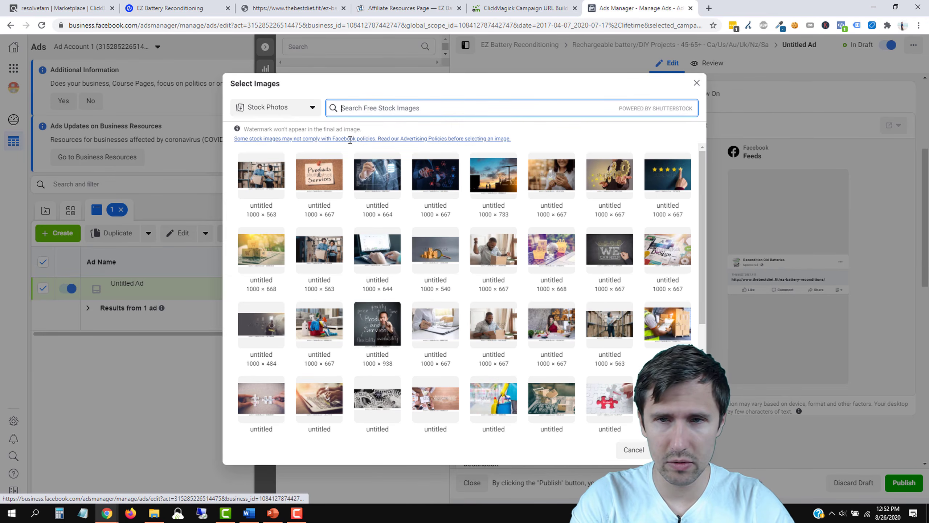
text(ery reco)
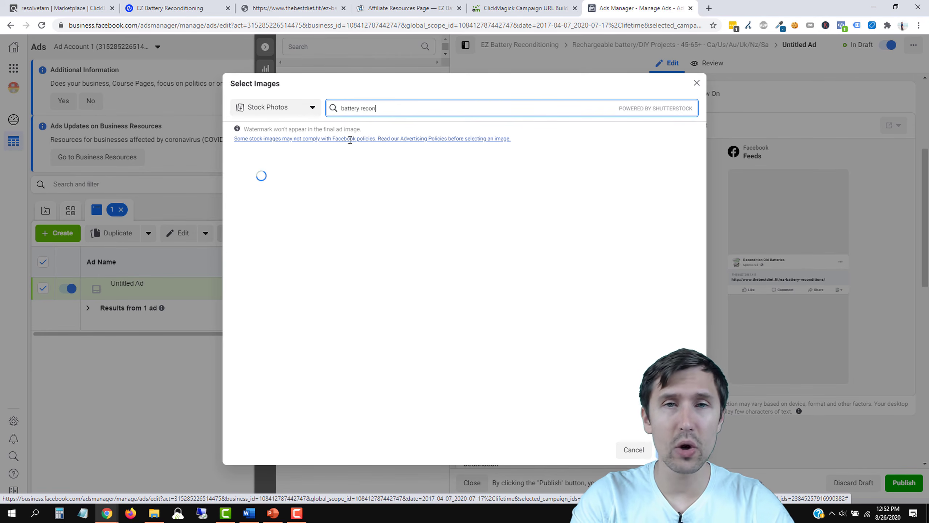
text(n)
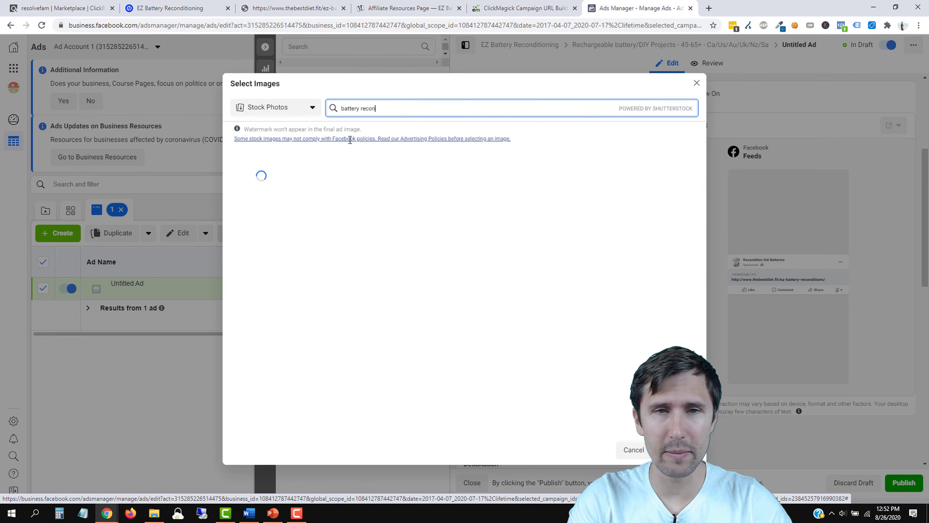
text(dition)
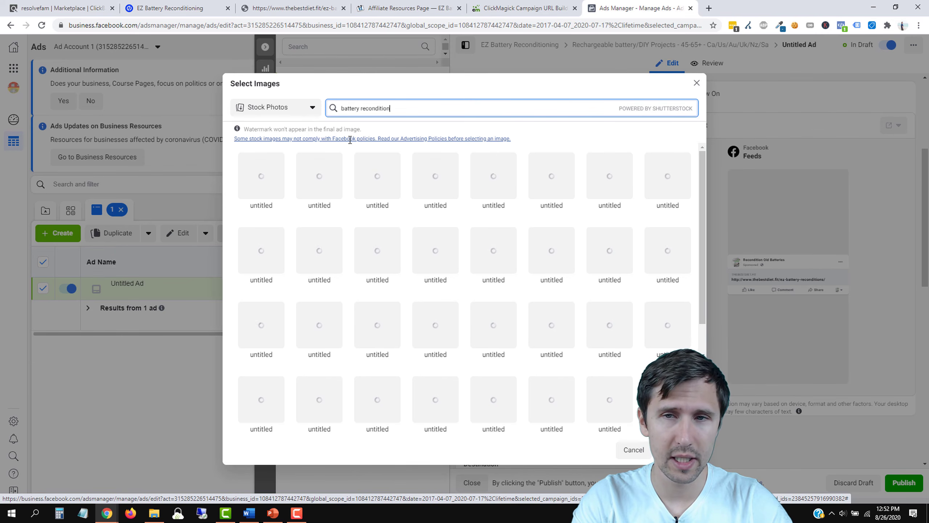
key(BackSpace)
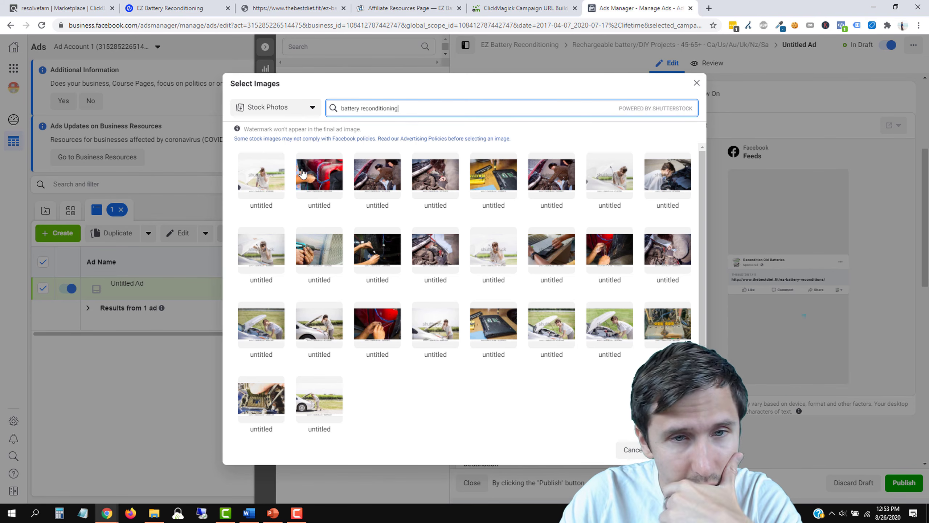
click(319, 179)
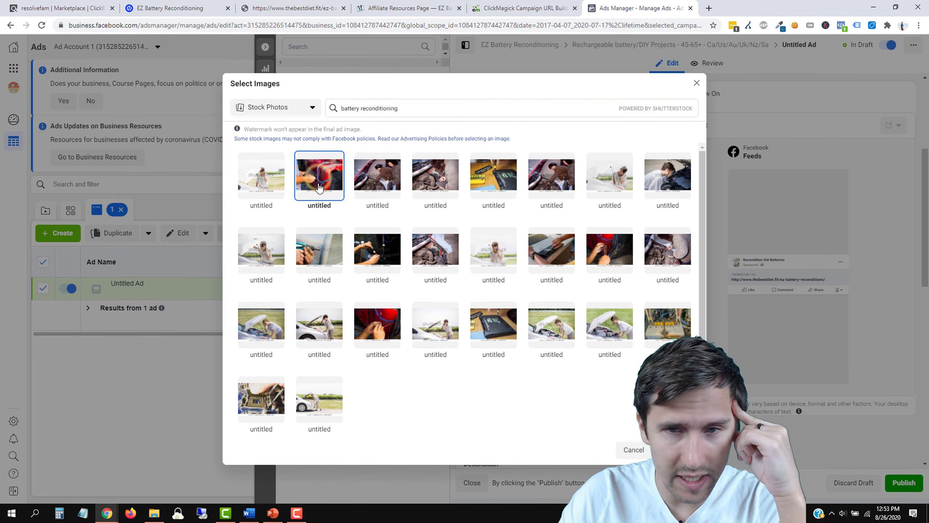
click(677, 449)
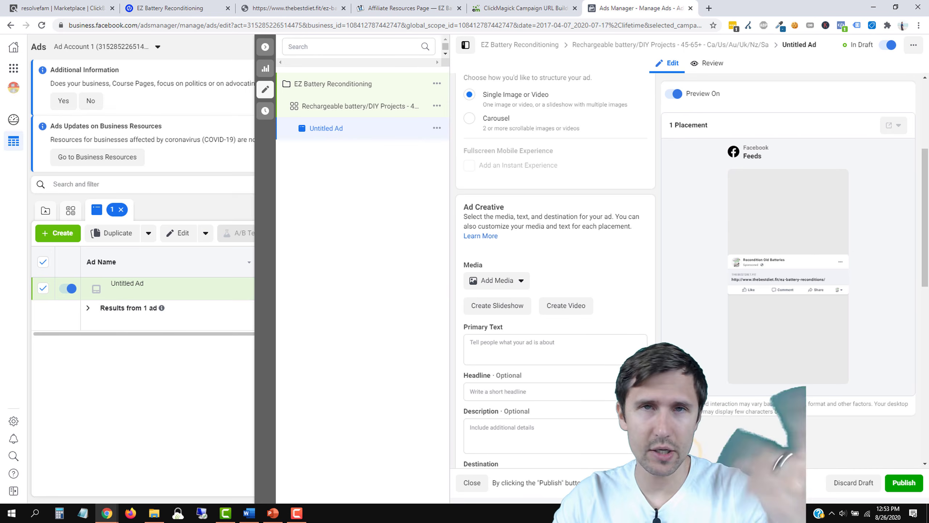
Step: Glance over the Affiliate Resources page, return to the ad, and click into the Headline field
click(406, 8)
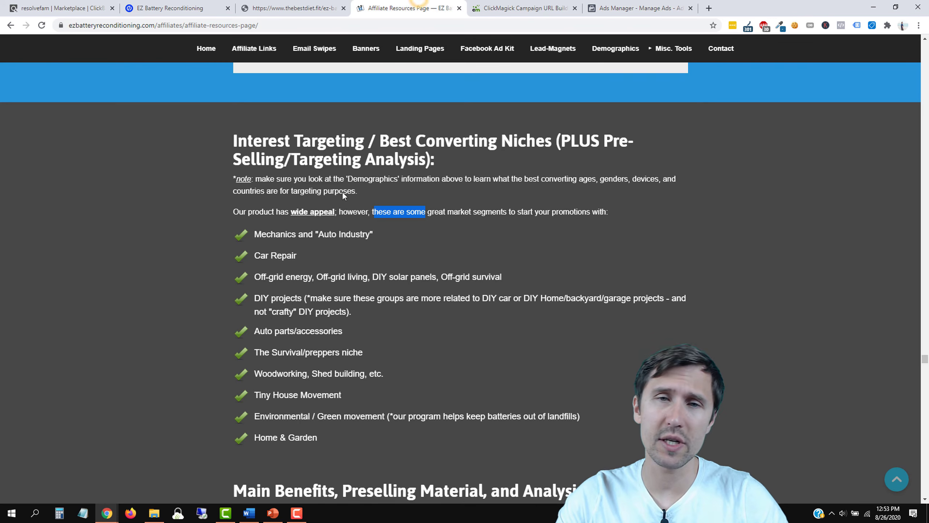
scroll(510, 300, down, 10)
scroll(509, 300, up, 10)
click(639, 8)
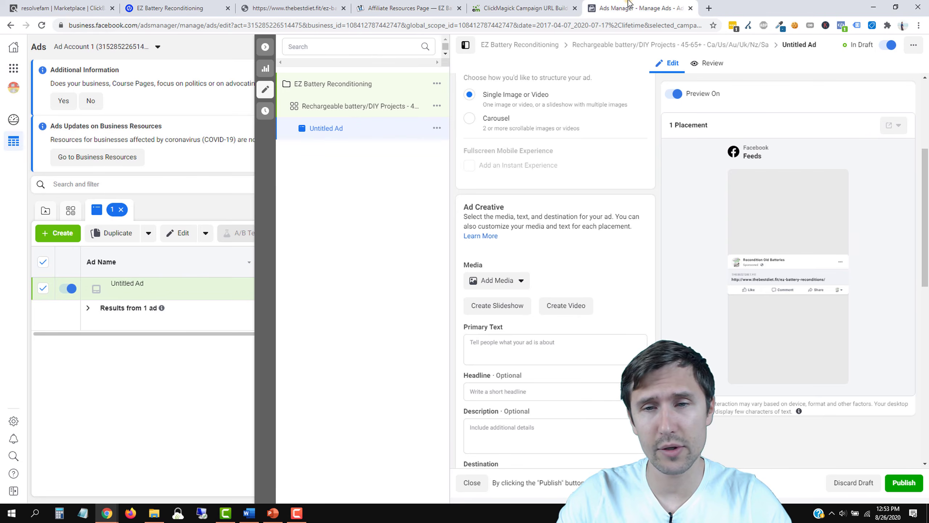
scroll(618, 307, down, 5)
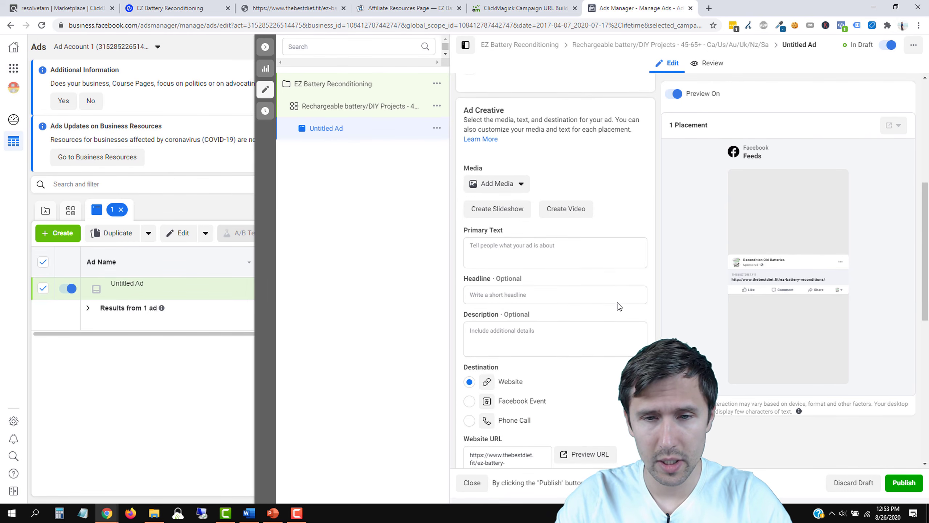
scroll(619, 304, down, 3)
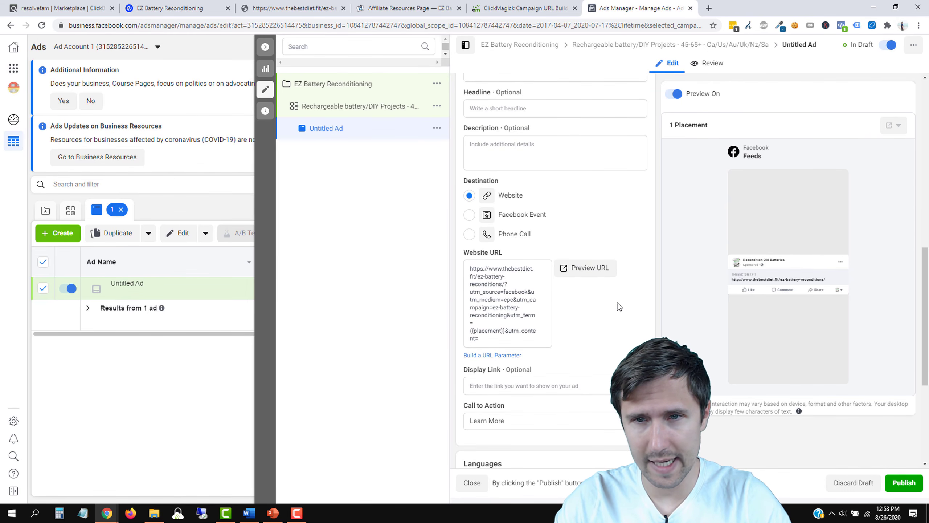
scroll(619, 307, up, 3)
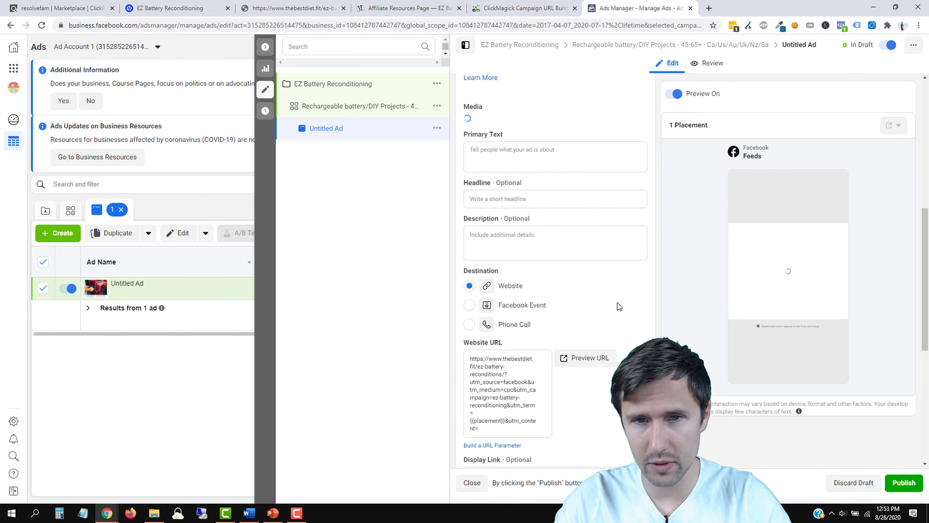
scroll(504, 278, up, 2)
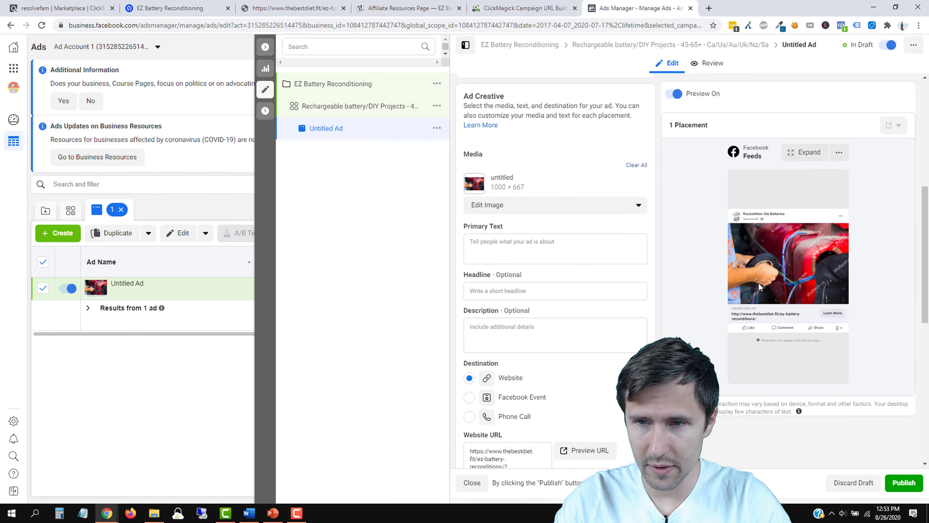
scroll(585, 293, down, 1)
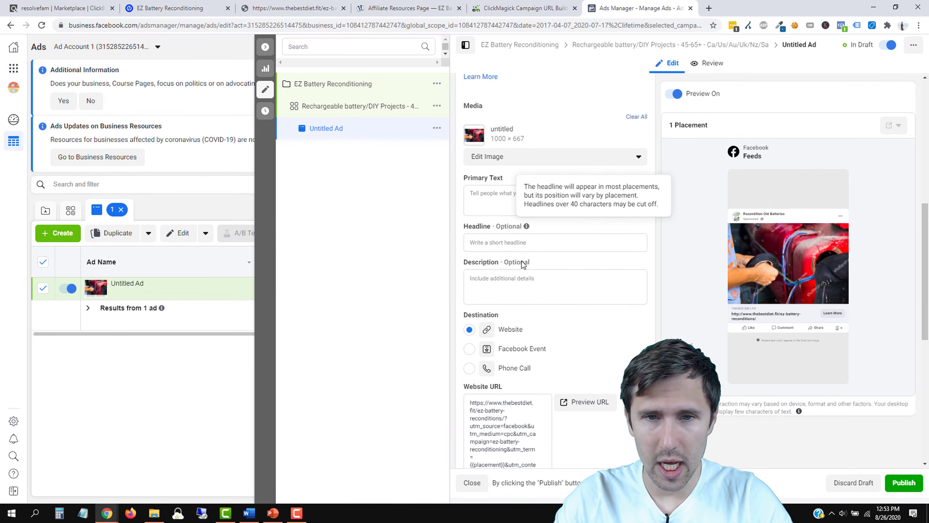
click(481, 243)
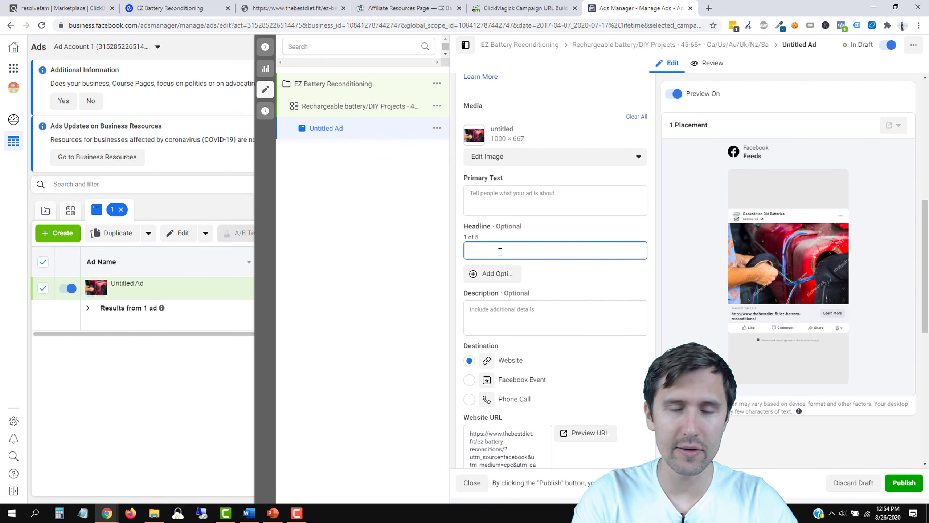
Step: Enter headline 'FREE E-Book Reveals How to Save Batteries' and a free e-book description ending 'Check it out now'
text(FREE)
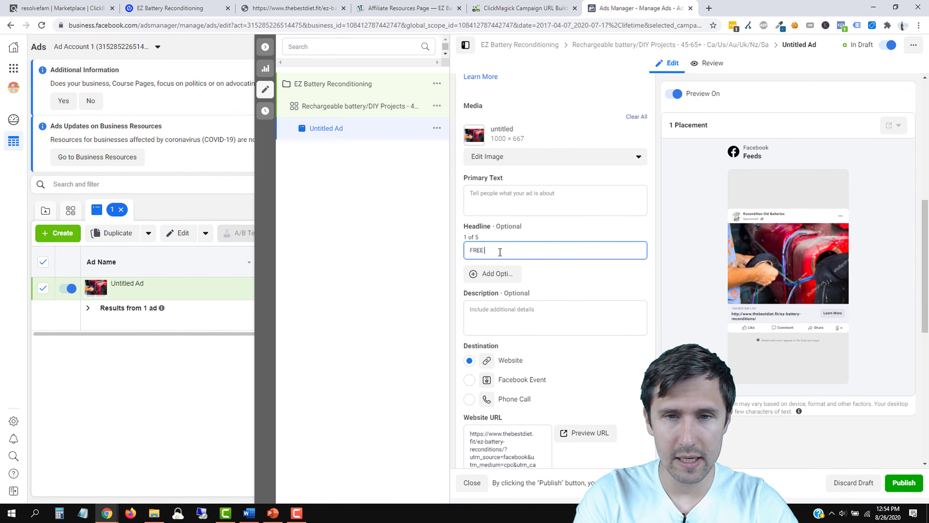
text( E-Book Reveals How t)
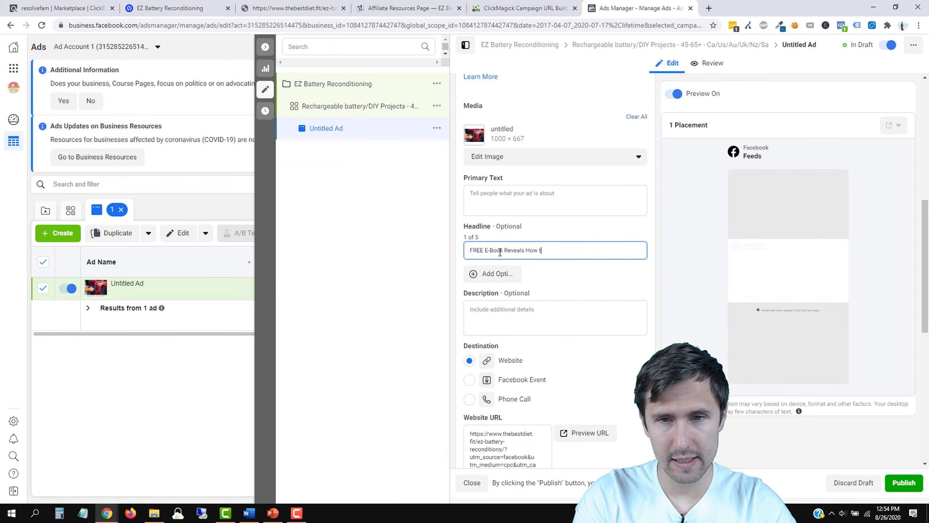
text(o Save Batteries)
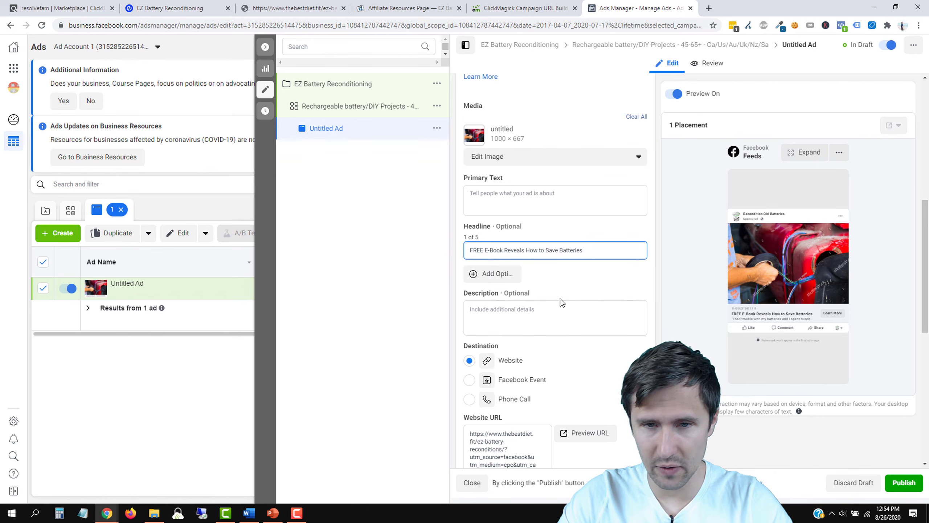
mouse_move(534, 293)
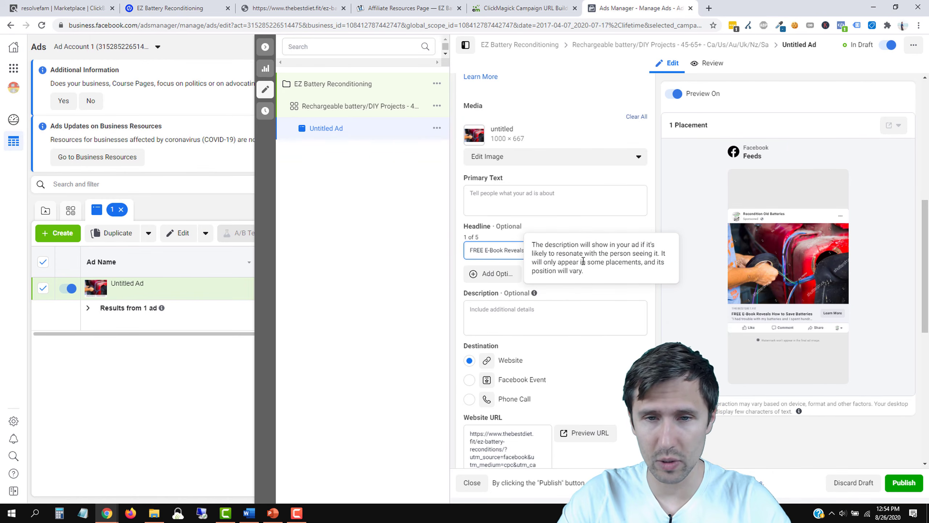
click(514, 309)
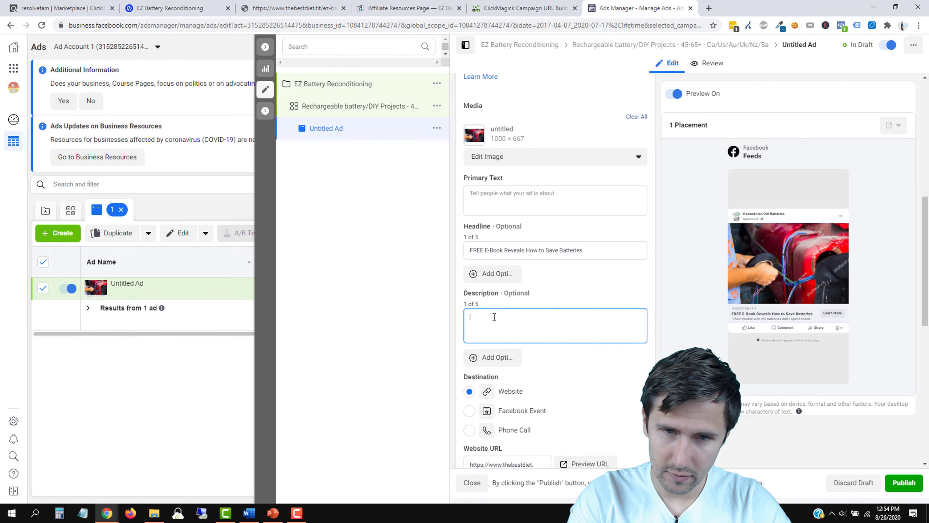
text(Free)
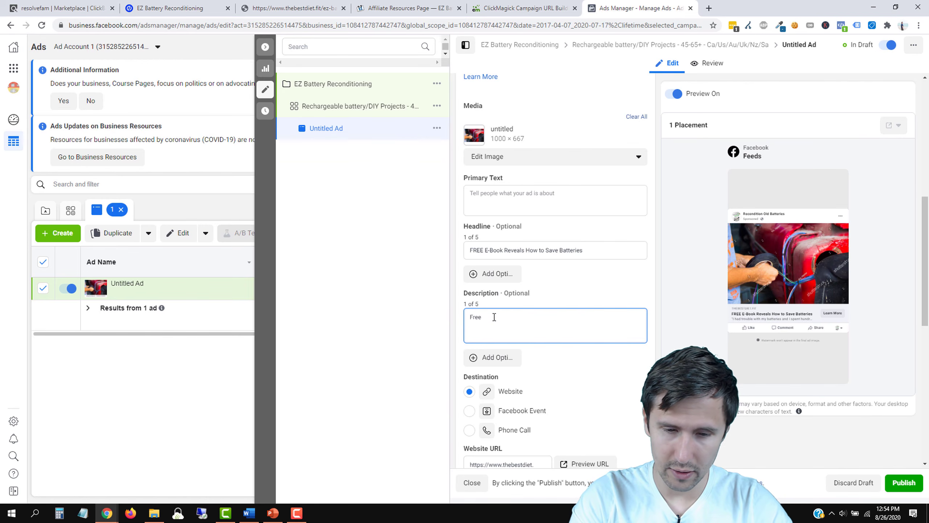
text( 30-page)
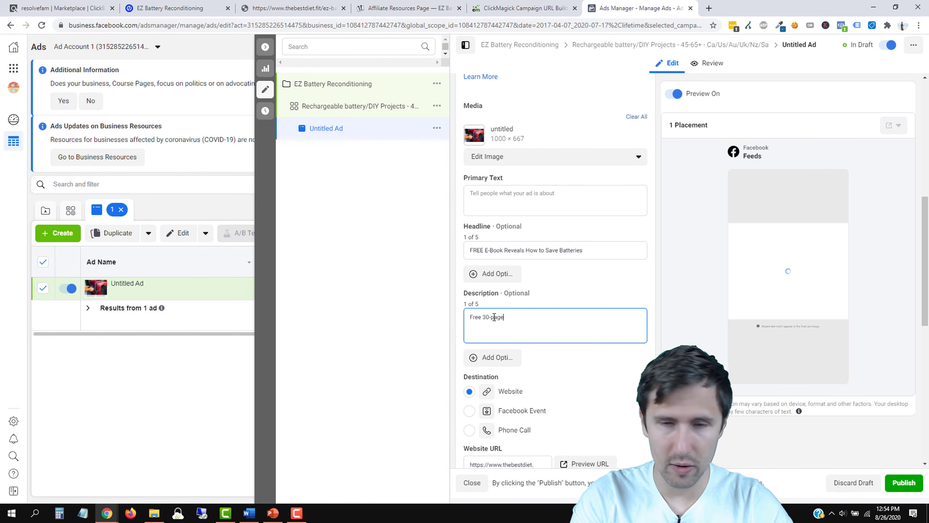
key(BackSpace)
key(BackSpace)
key(BackSpace)
key(BackSpace)
key(BackSpace)
key(BackSpace)
key(BackSpace)
text(5)
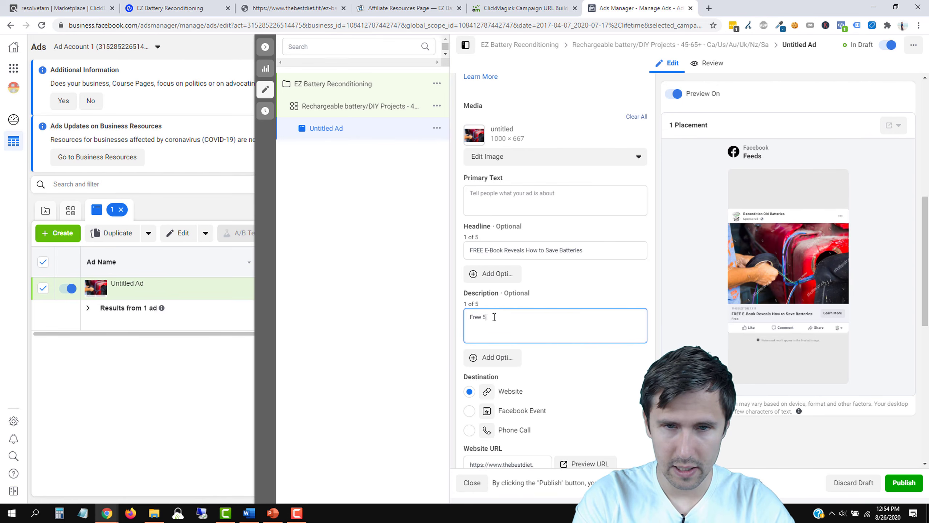
key(BackSpace)
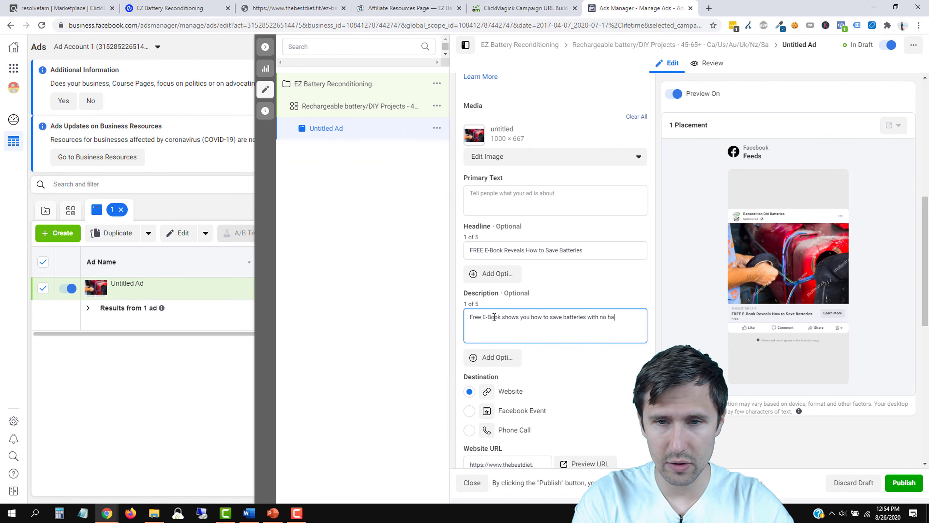
text(o cost)
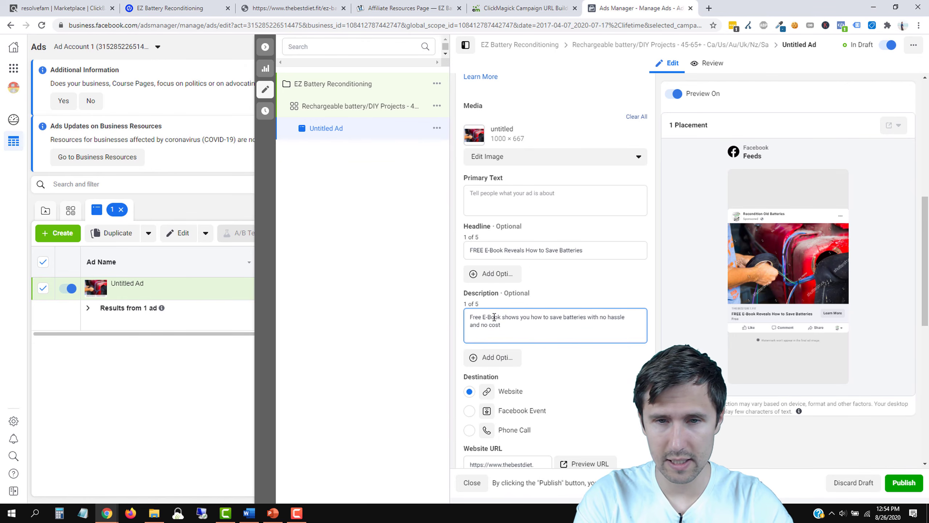
text(. Check it out now)
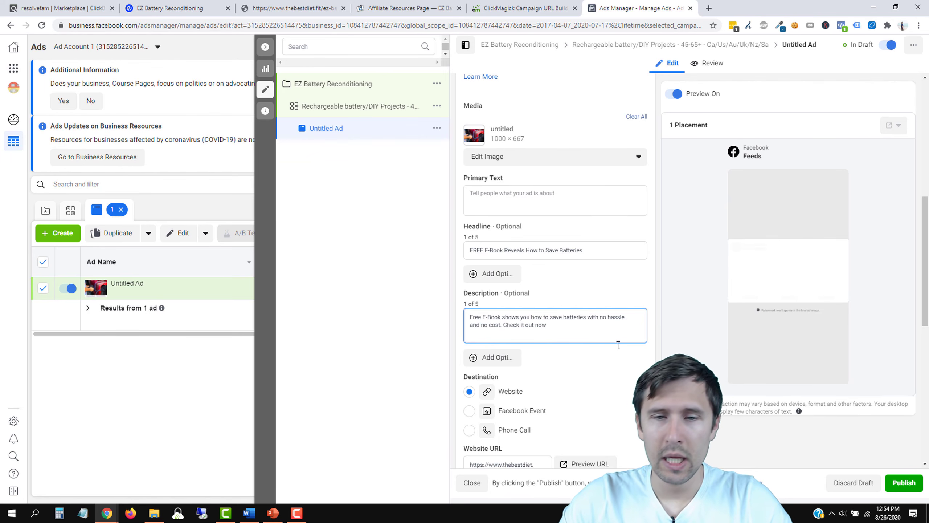
double_click(476, 251)
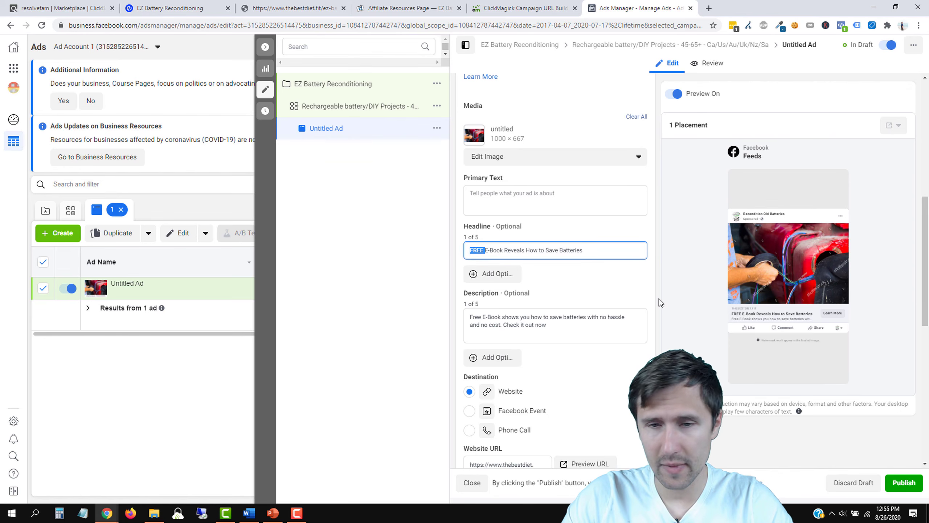
Step: Choose Get Offer in the Call to Action dropdown, replacing Learn More
scroll(660, 300, down, 4)
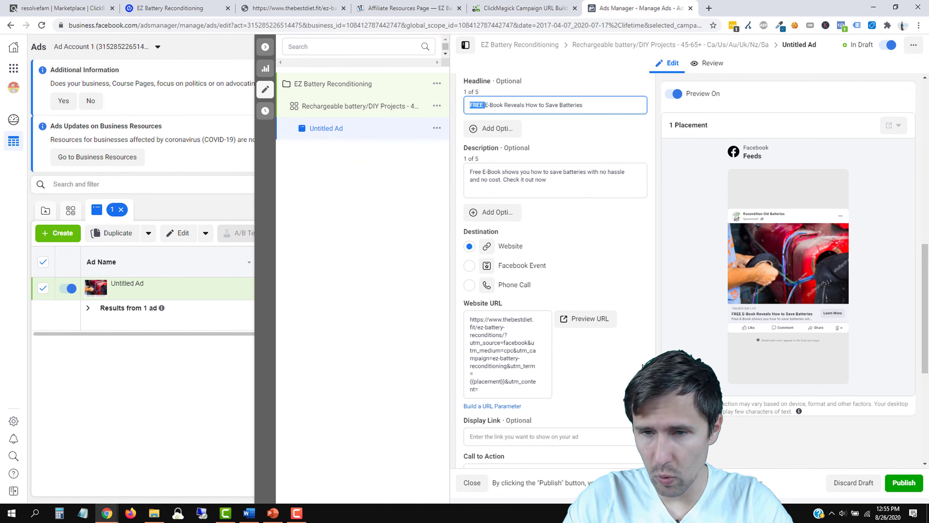
scroll(629, 374, down, 4)
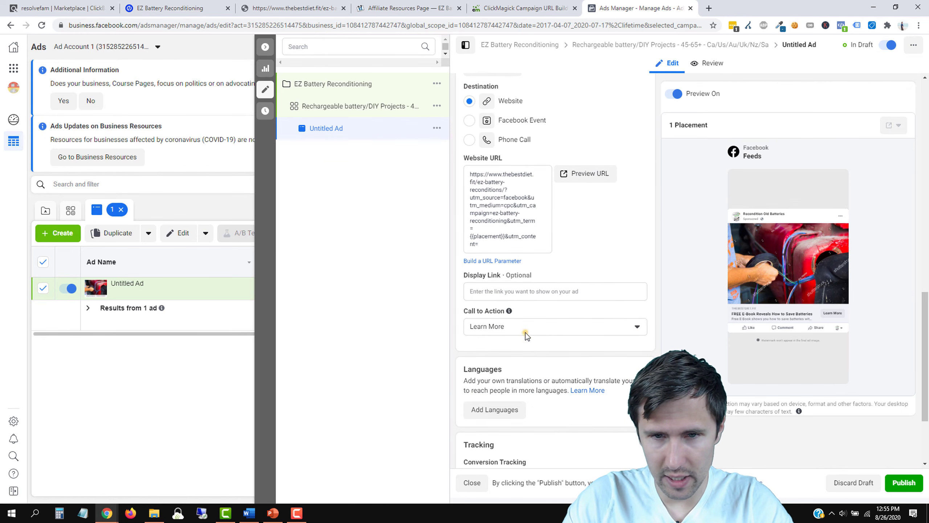
click(525, 333)
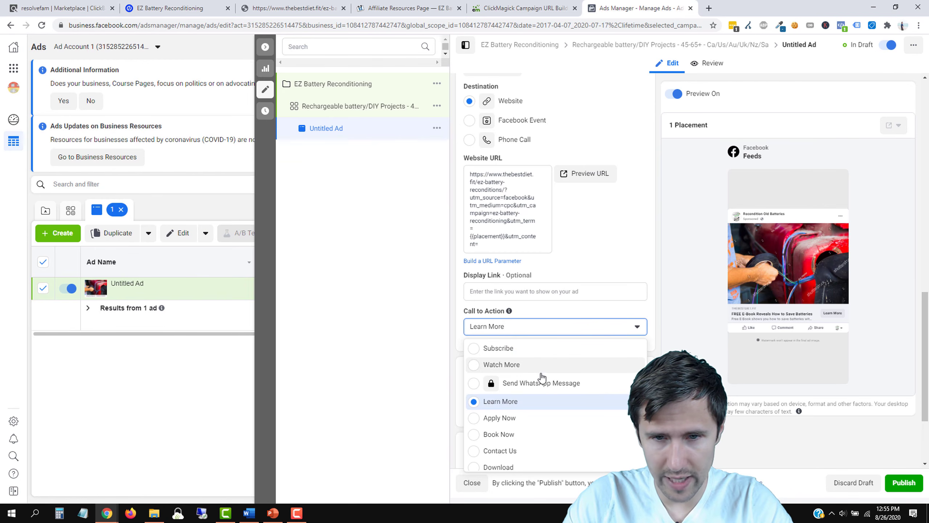
scroll(513, 421, down, 1)
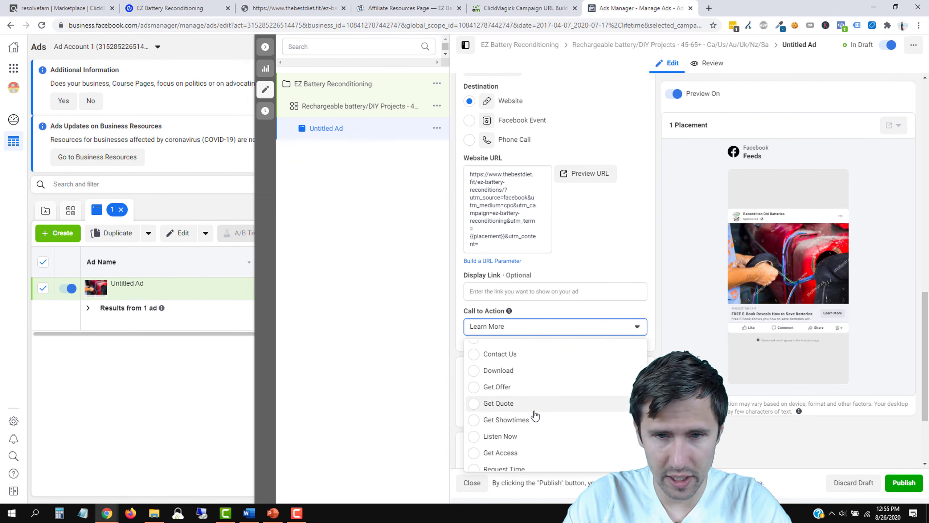
click(495, 388)
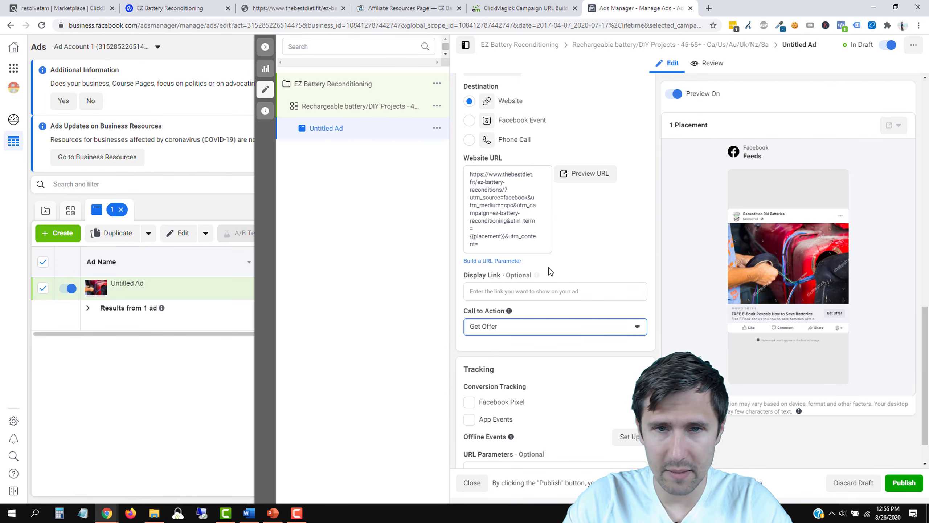
scroll(666, 310, up, 8)
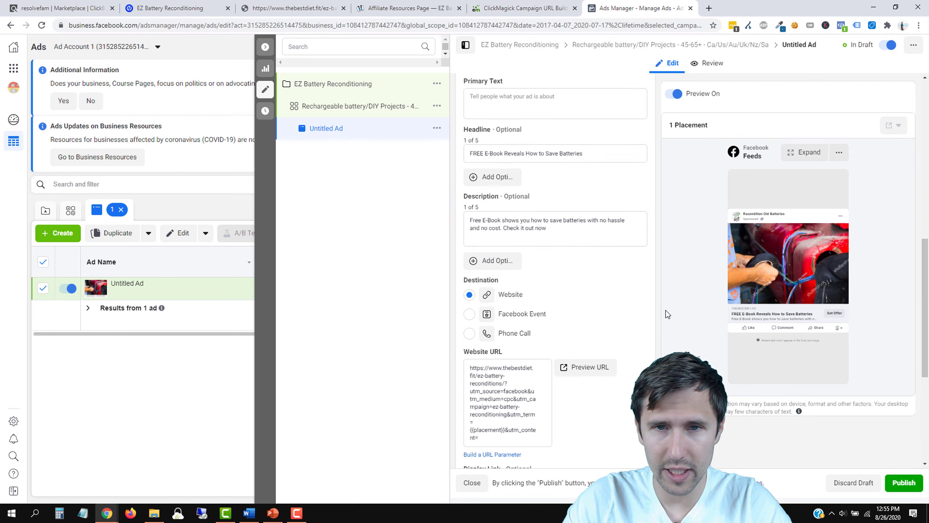
Step: Write primary text asking 'Want to have longer-lasting batteries', pitching the free e-book guide, then 'You will learn:'
click(498, 198)
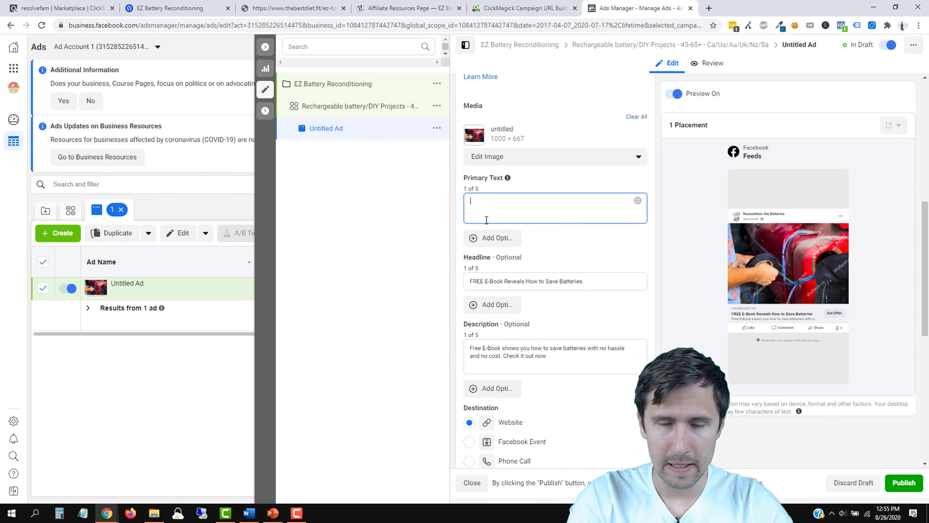
text(Want to )
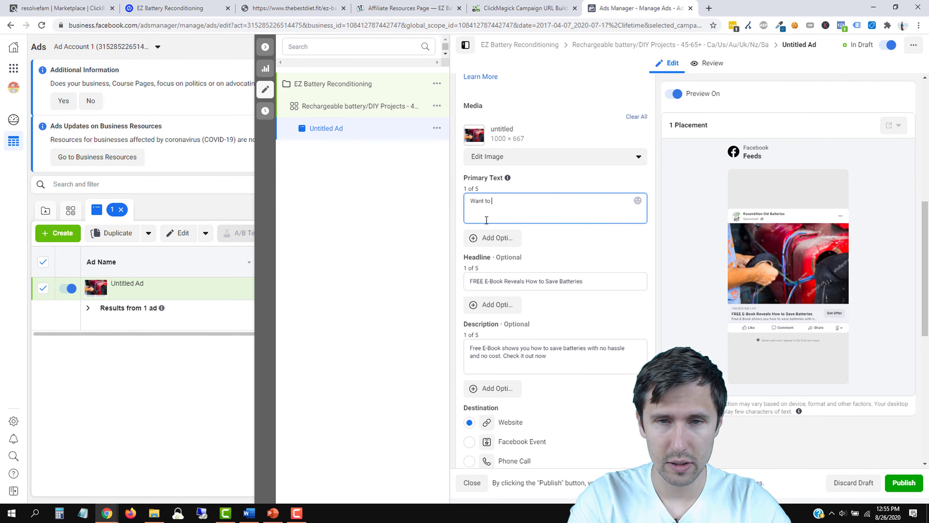
text(leahave longe)
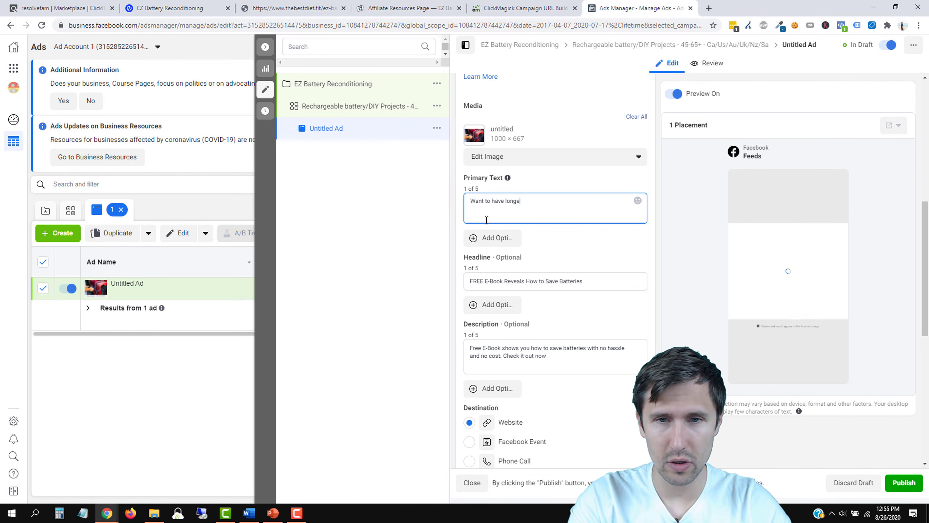
text(r-lasting batteries?)
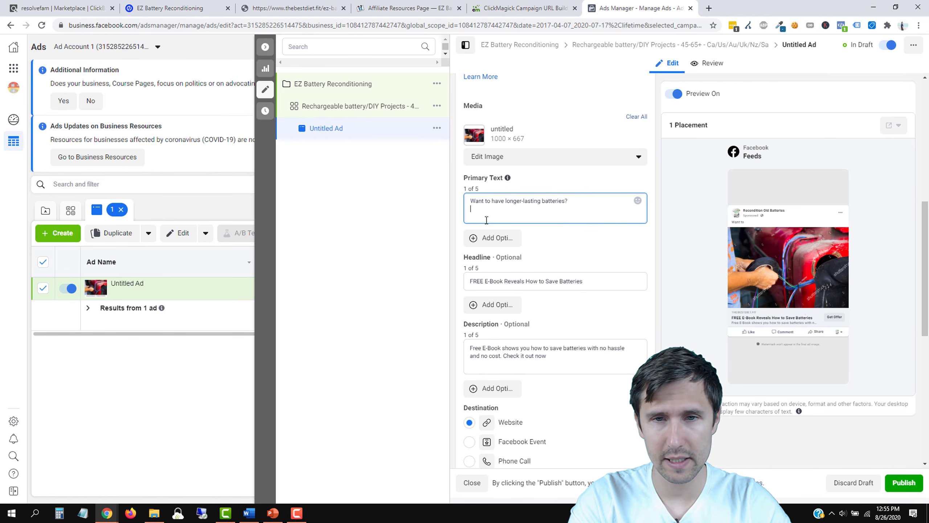
key(Return)
text(My free e-book)
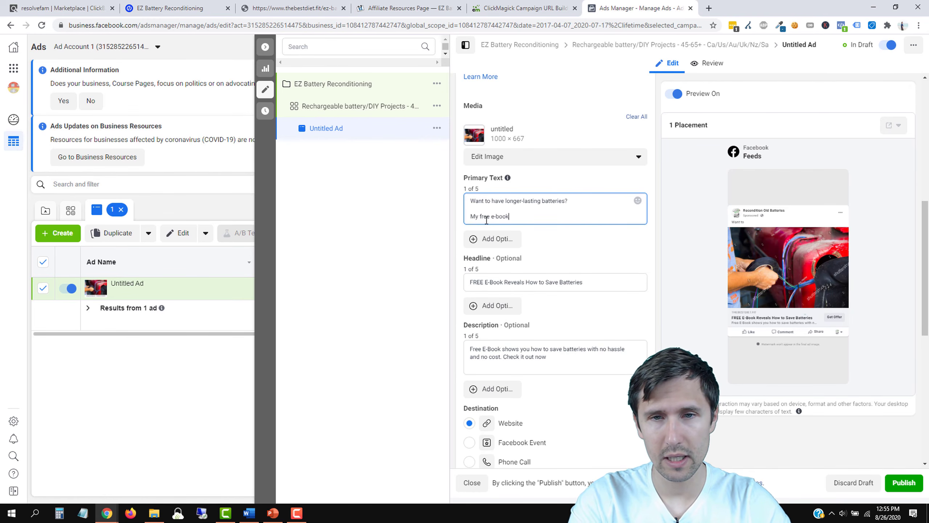
text( guide shows you how )
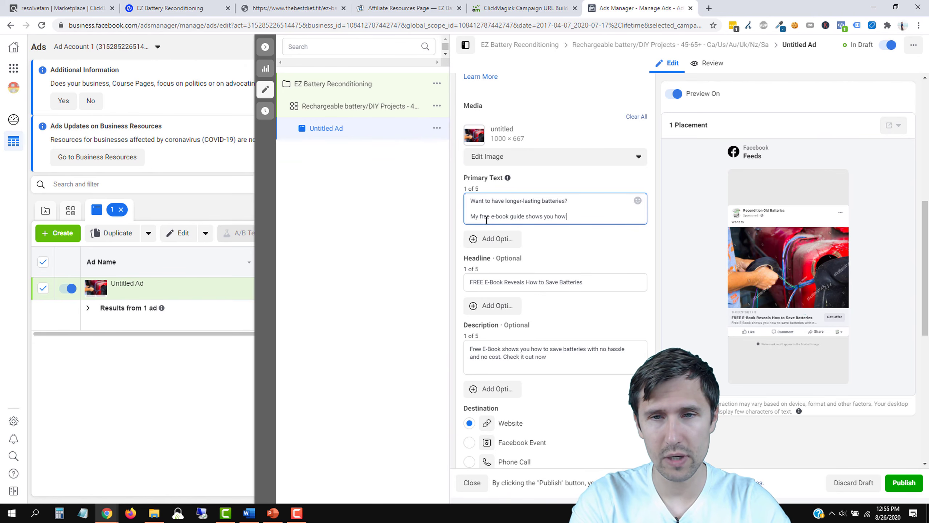
text(you can save batteries with a)
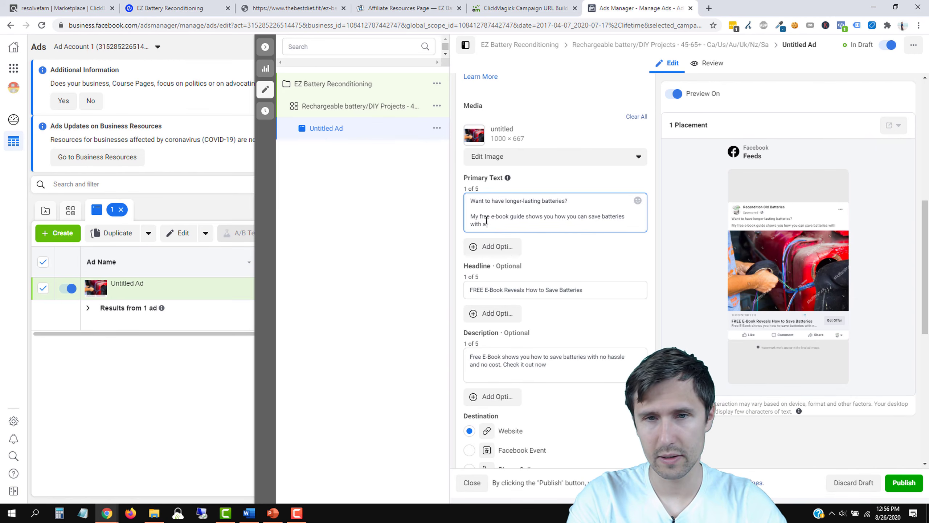
key(BackSpace)
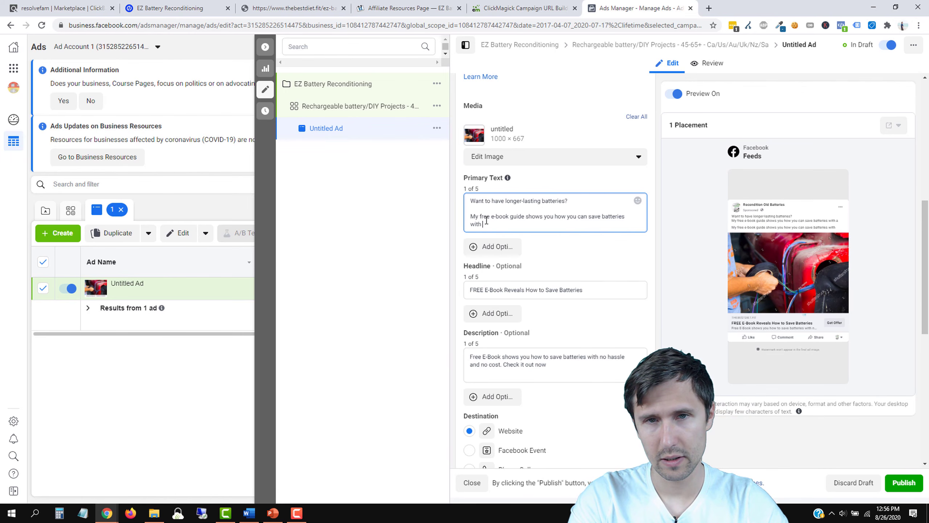
text(minimal time spent and no mon)
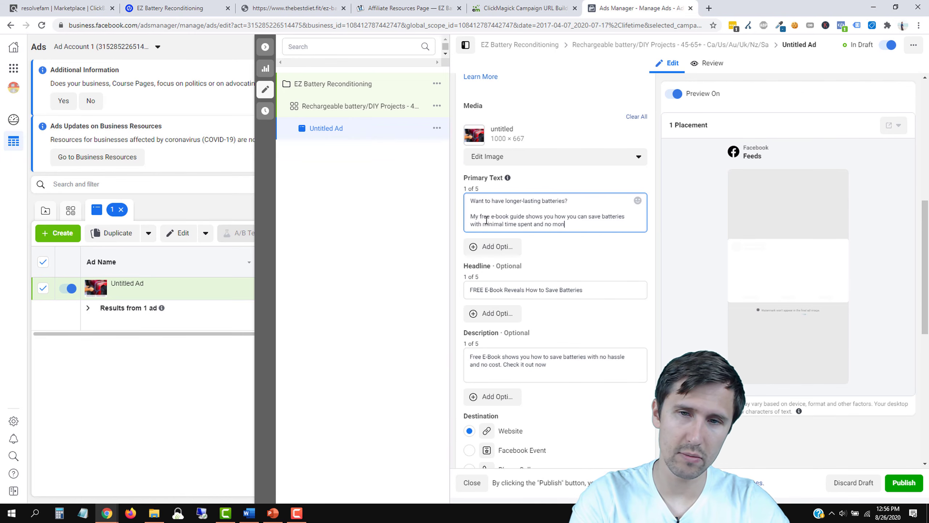
text(ey investment.)
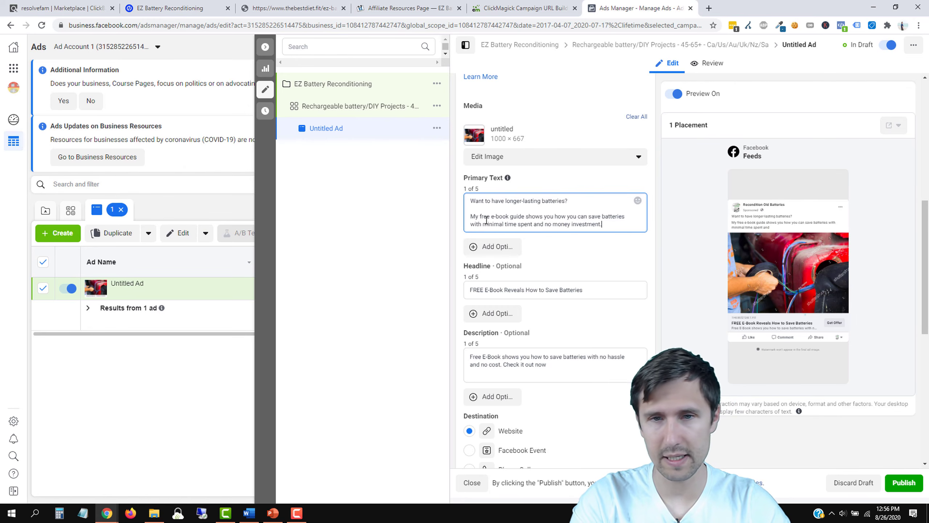
key(Return)
key(Return)
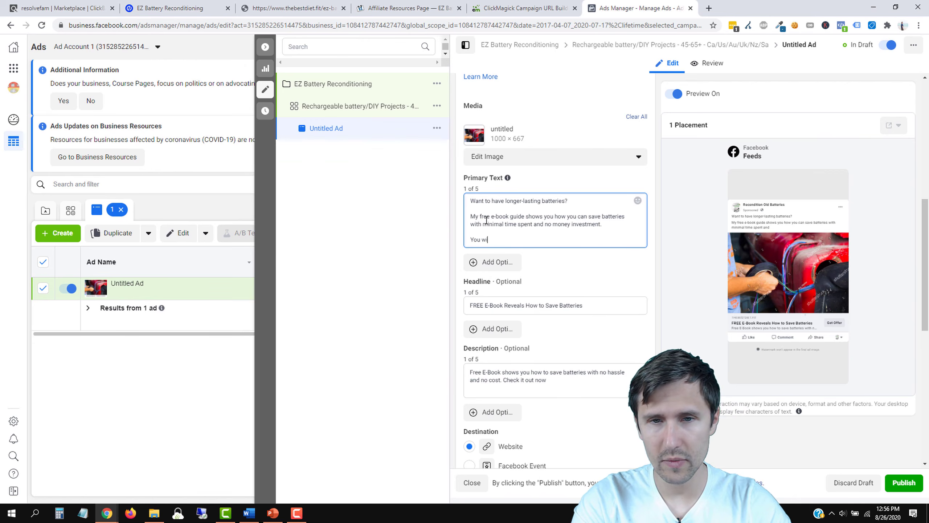
text(You will learn:)
key(Return)
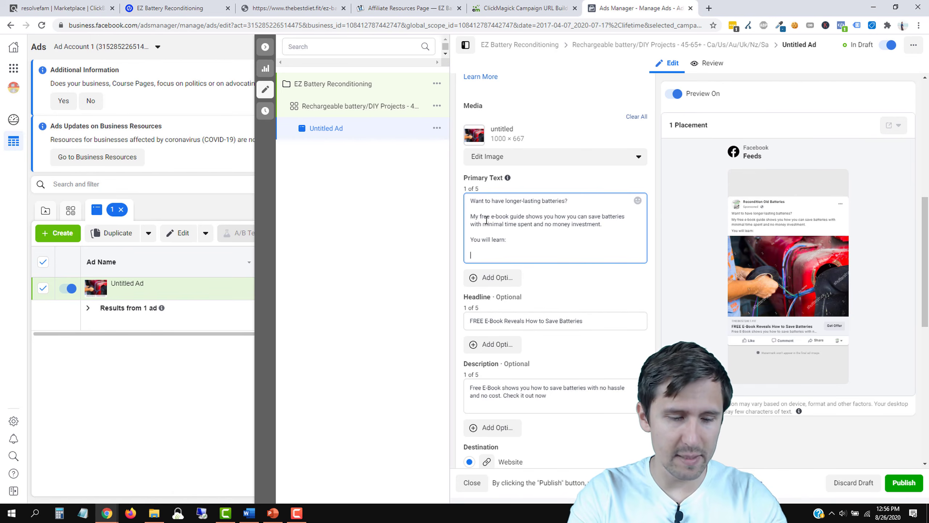
Step: Add a ✓ checklist line 'The 3 ways to save your dead batteries'
key(super+period)
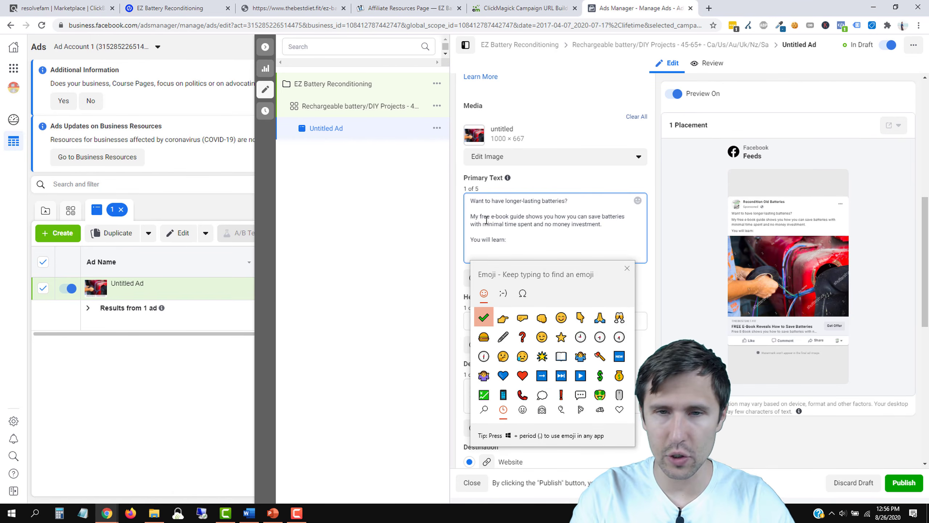
key(Right)
key(Right)
key(Left)
key(Left)
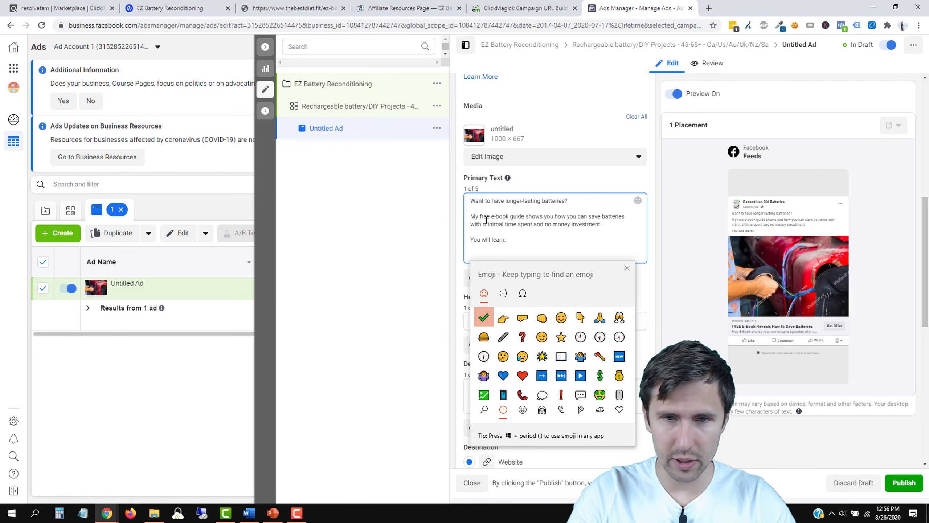
click(627, 268)
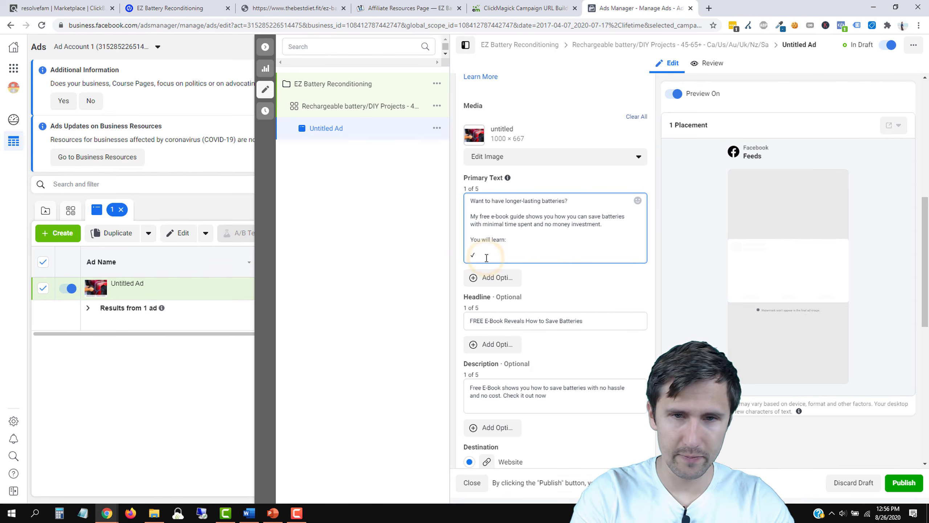
text(The 3 ways)
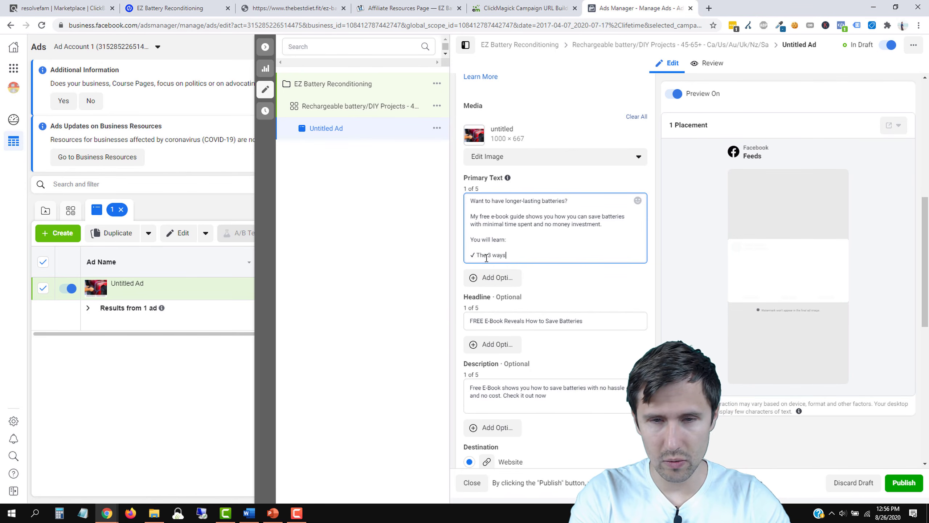
text( to save your dead batteries)
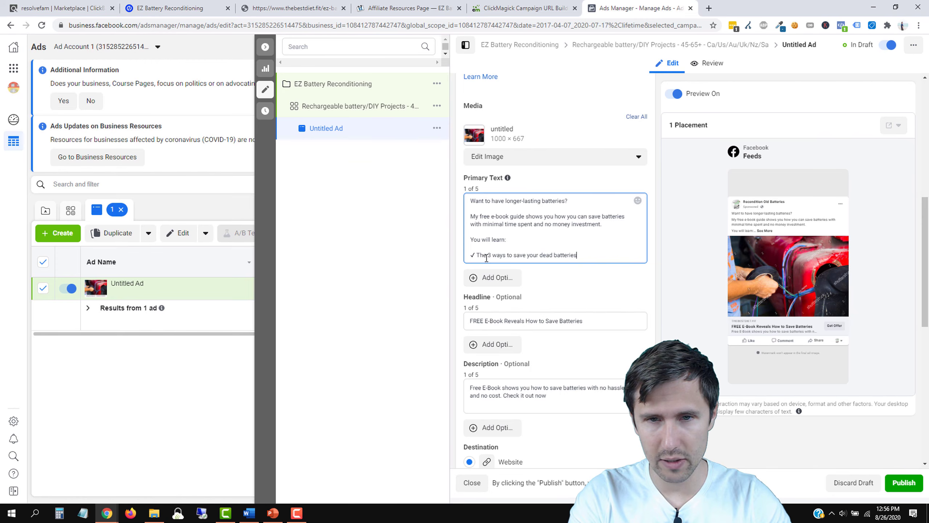
key(Return)
Step: Add ✓ lines for the best long-lasting batteries and saving 90% of battery energy
key(super+period)
key(Return)
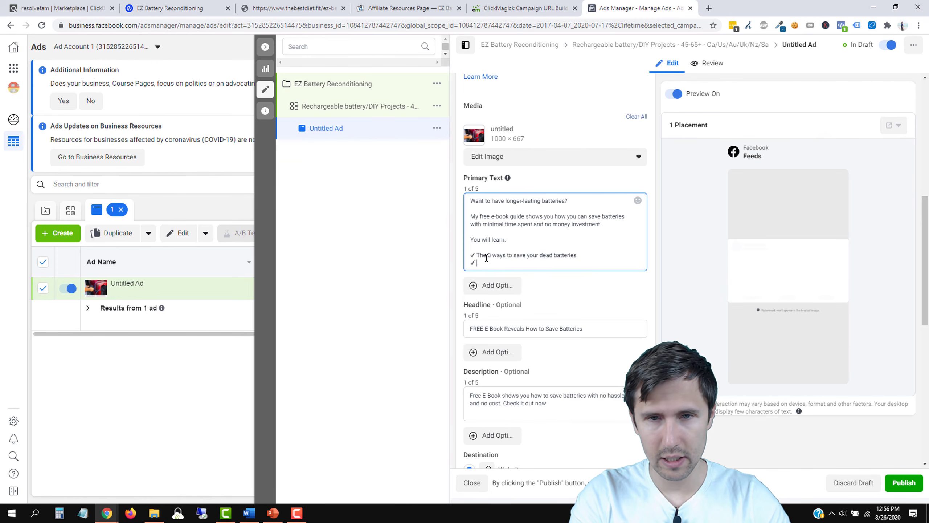
text(The)
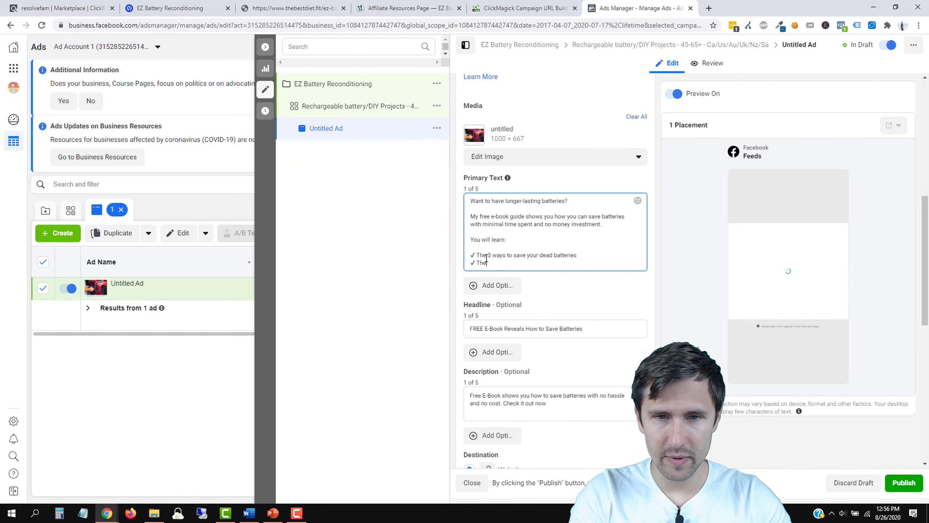
text( best bat)
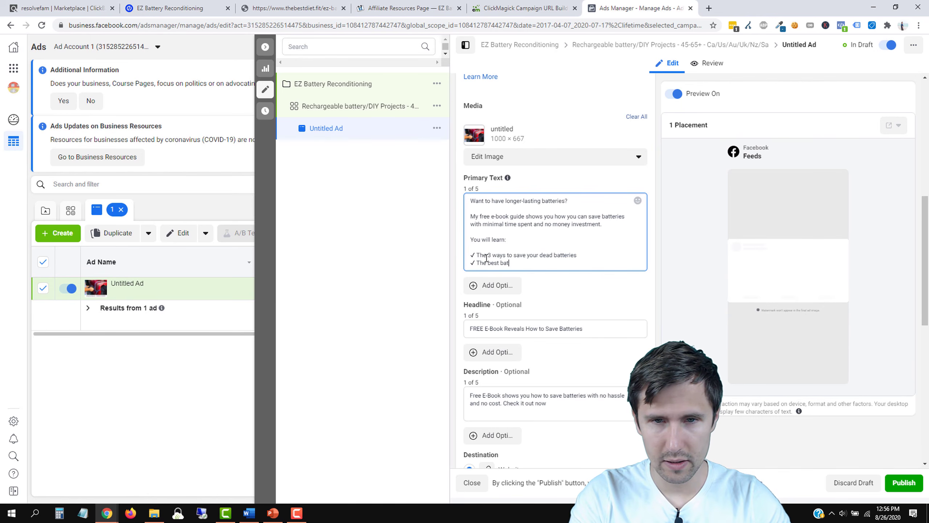
text(tong-)
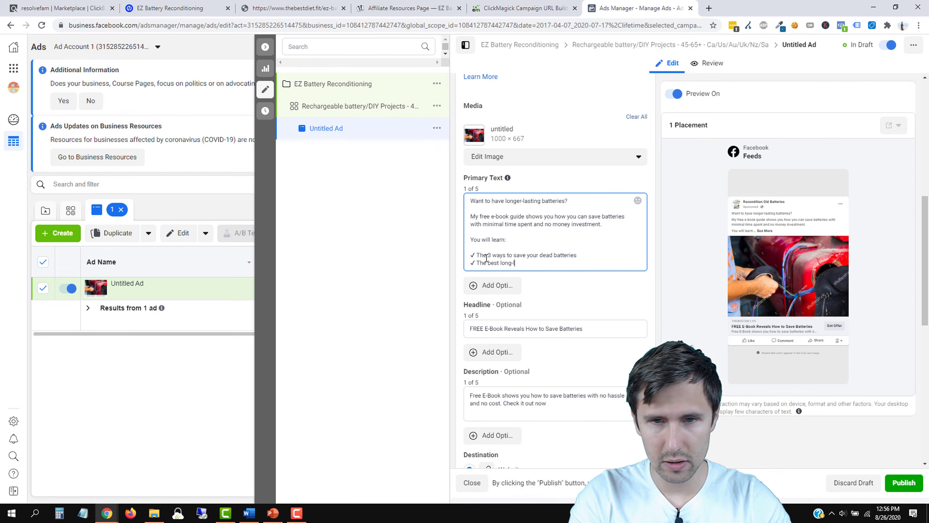
text(lasting batteries you can b)
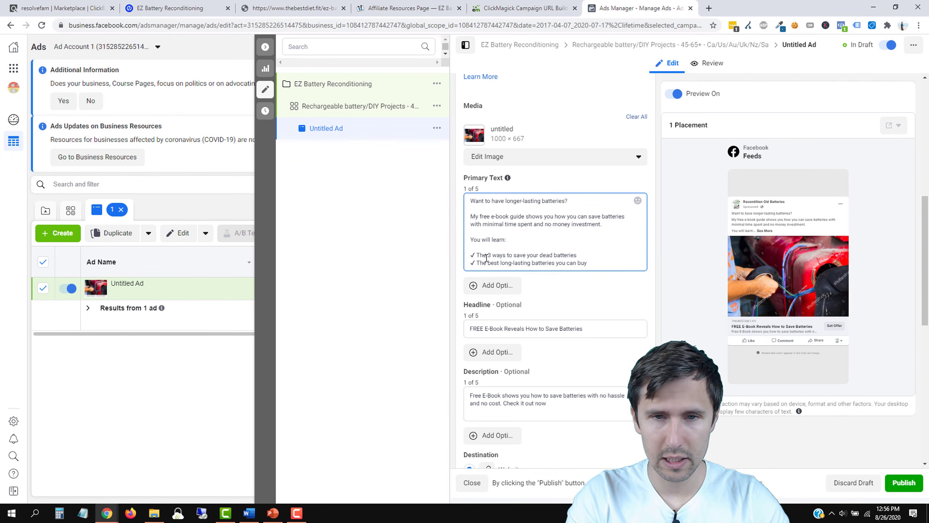
text(uy)
key(Return)
key(super+period)
key(Return)
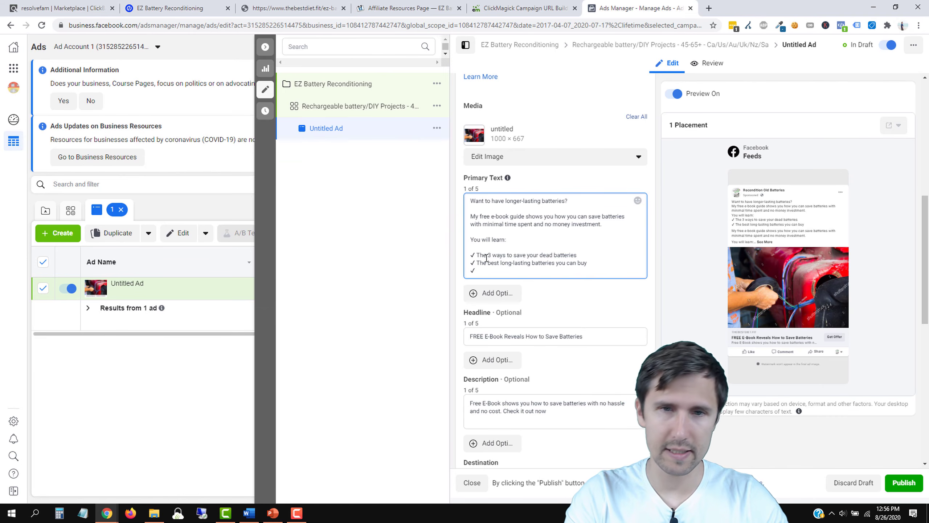
text(How to save)
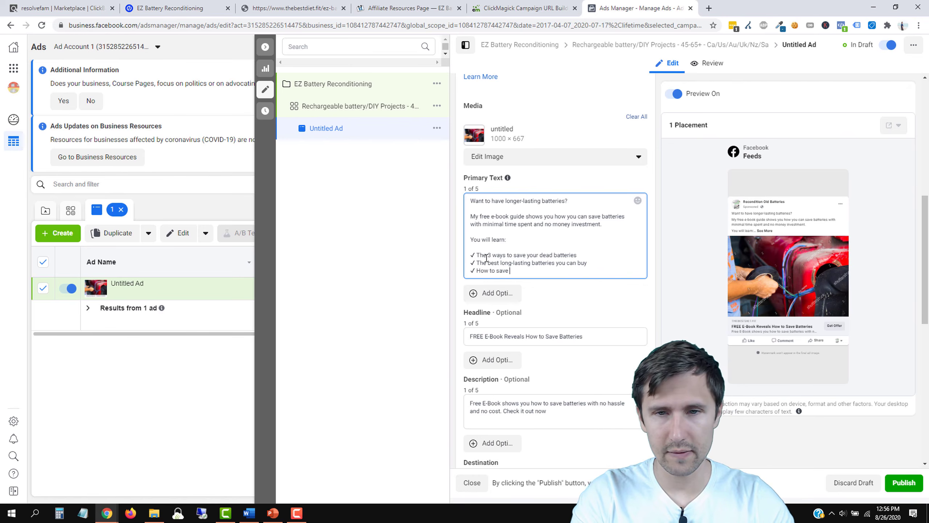
text( 90% of)
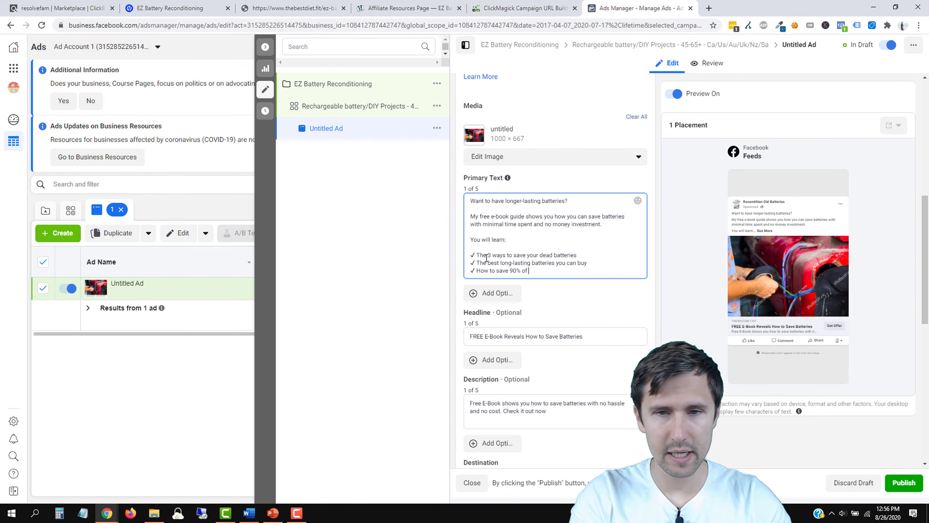
text( your)
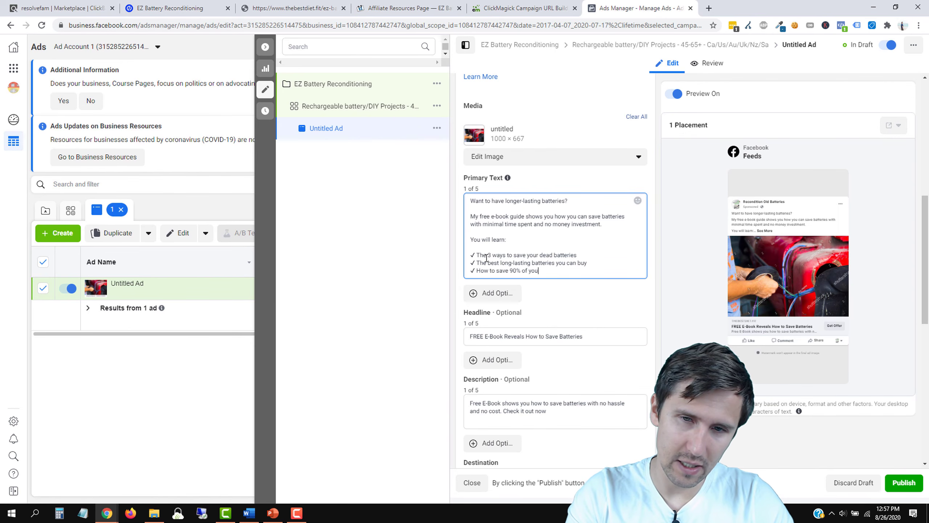
text(r battery energy)
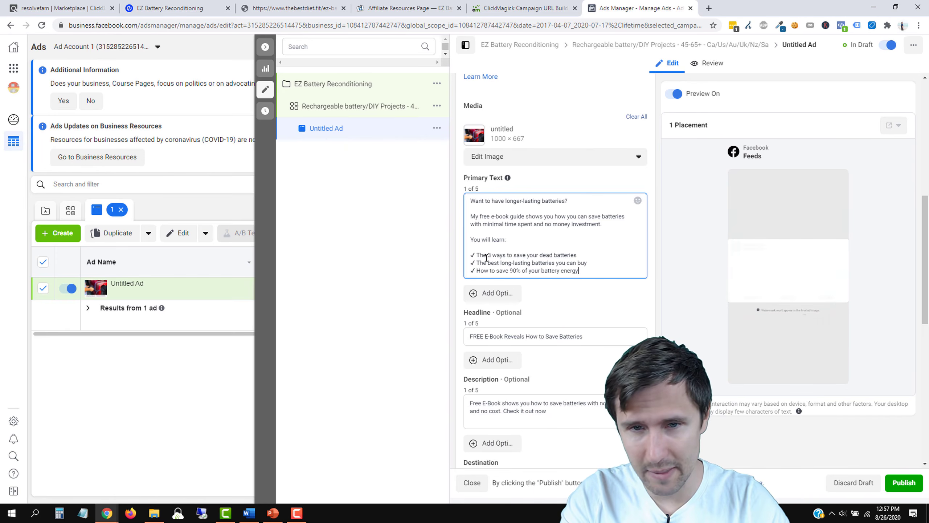
key(Return)
key(Return)
Step: Add the sign-up call to action for the free guide and 'Get started here:'
text(All you have to do)
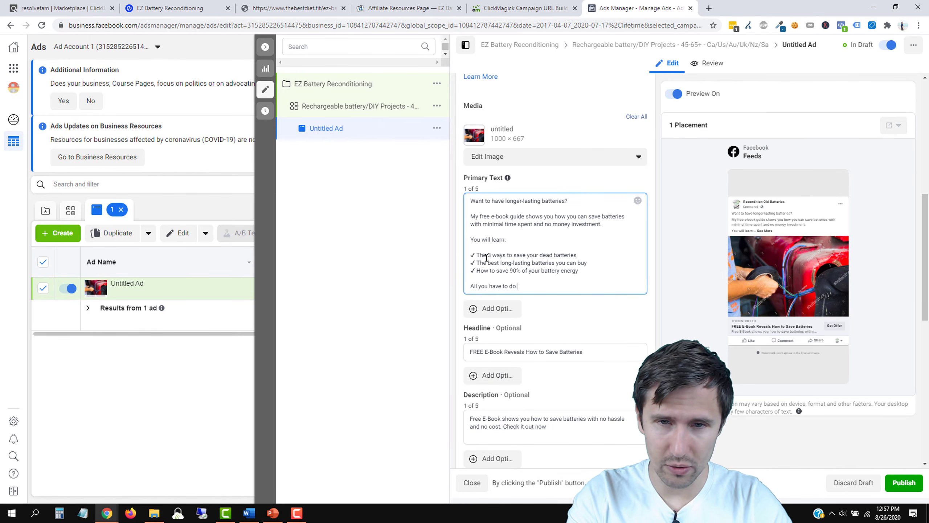
text( is )
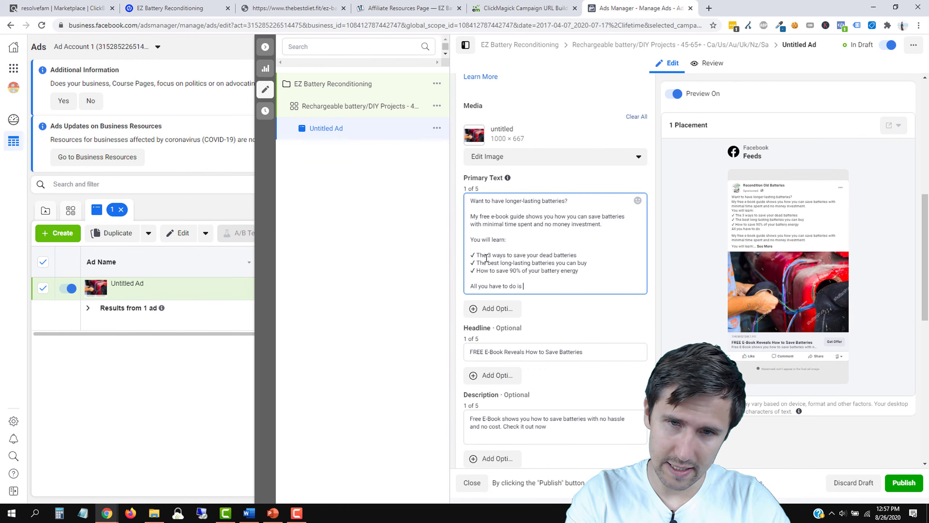
text(visit the site and )
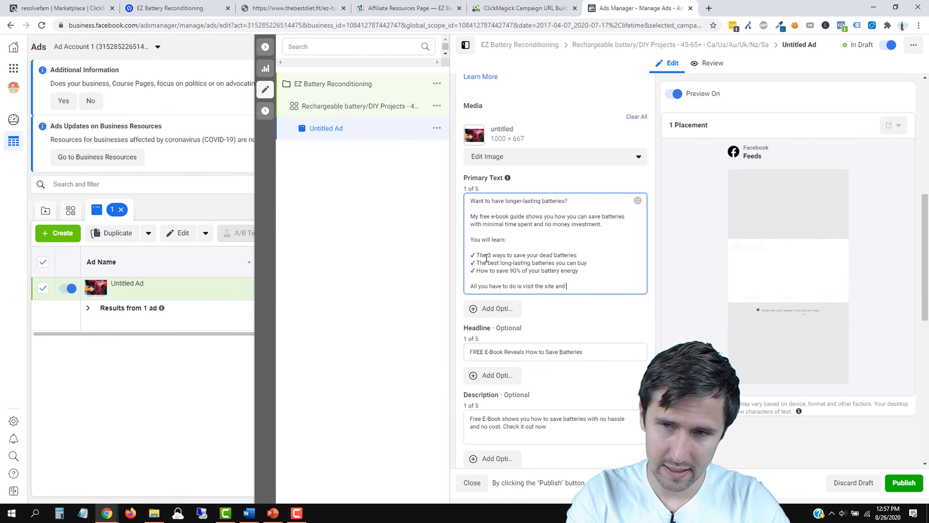
text(you can)
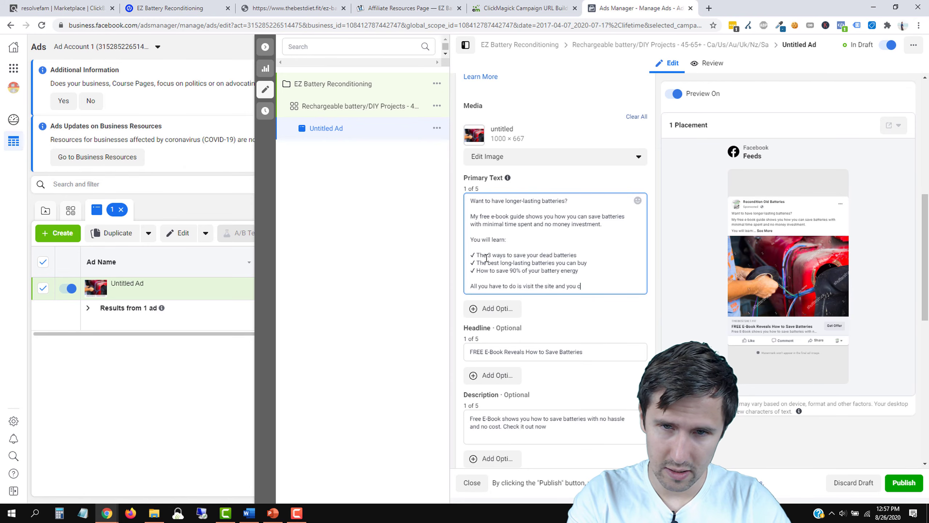
key(BackSpace)
key(BackSpace)
key(BackSpace)
key(BackSpace)
key(BackSpace)
key(BackSpace)
key(BackSpace)
key(BackSpace)
key(BackSpace)
key(BackSpace)
key(BackSpace)
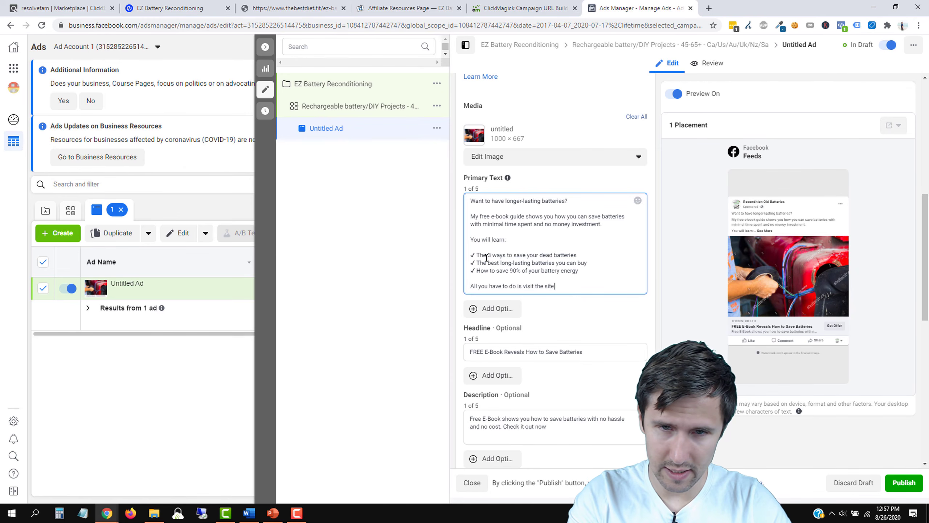
key(BackSpace)
key(BackSpace)
key(BackSpace)
key(BackSpace)
key(BackSpace)
key(BackSpace)
key(BackSpace)
key(BackSpace)
key(BackSpace)
key(BackSpace)
text(click the link below)
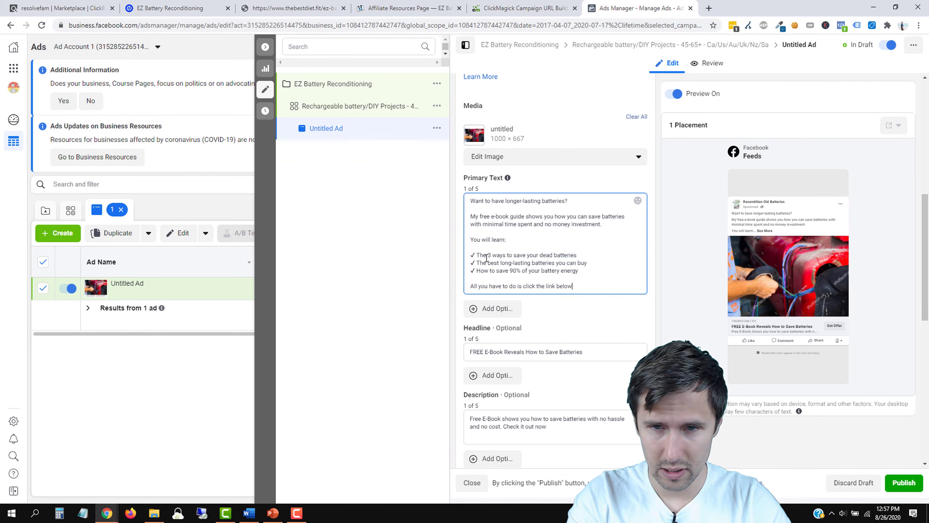
text(, sign up, and I'll send you your free guide!)
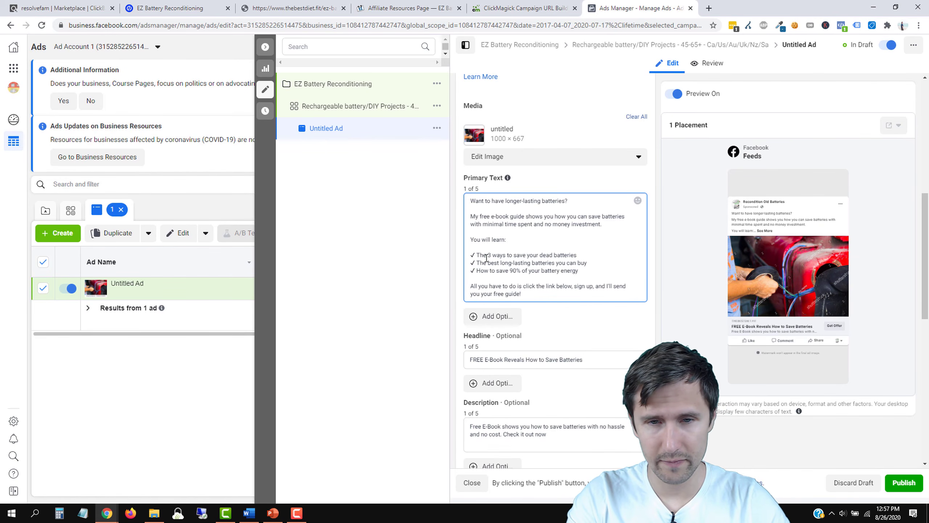
key(Return)
key(Return)
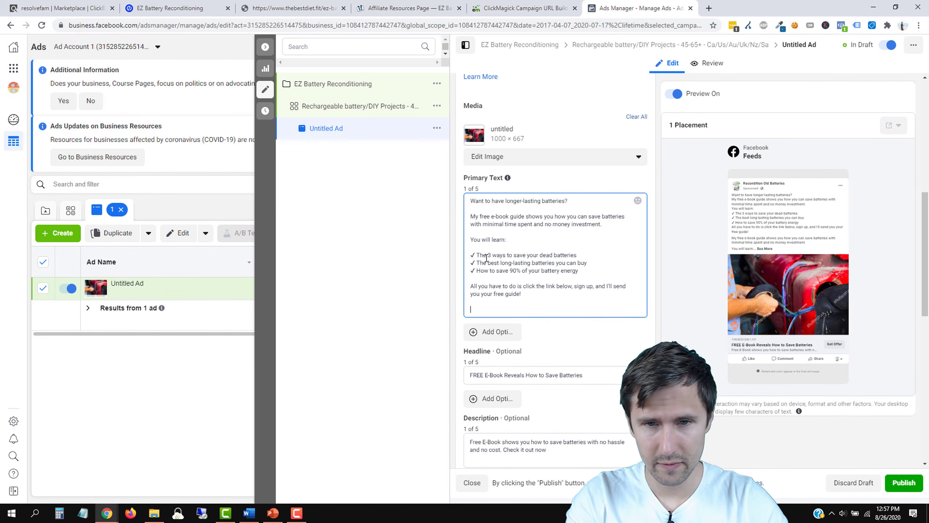
text(Get started here)
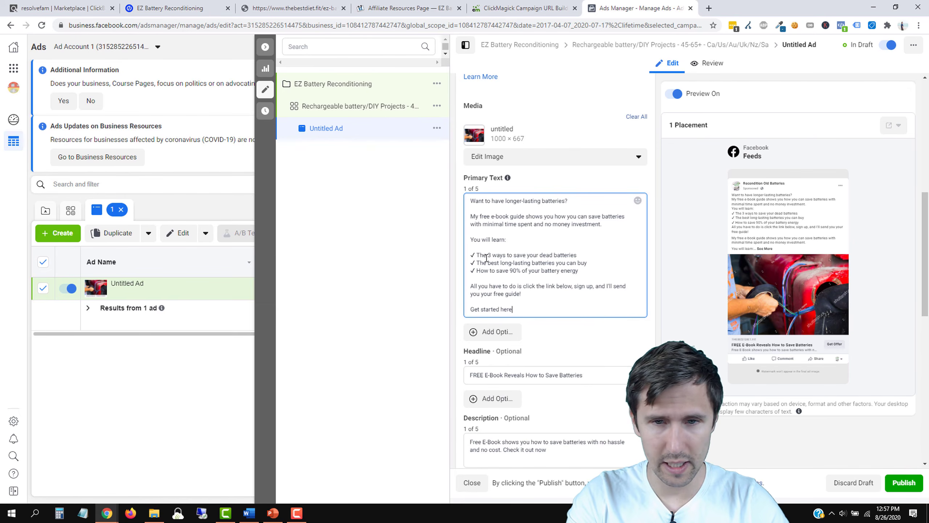
text(:)
key(Return)
key(Return)
Step: Add six 👇 emojis on the last line and publish the ad
key(super+period)
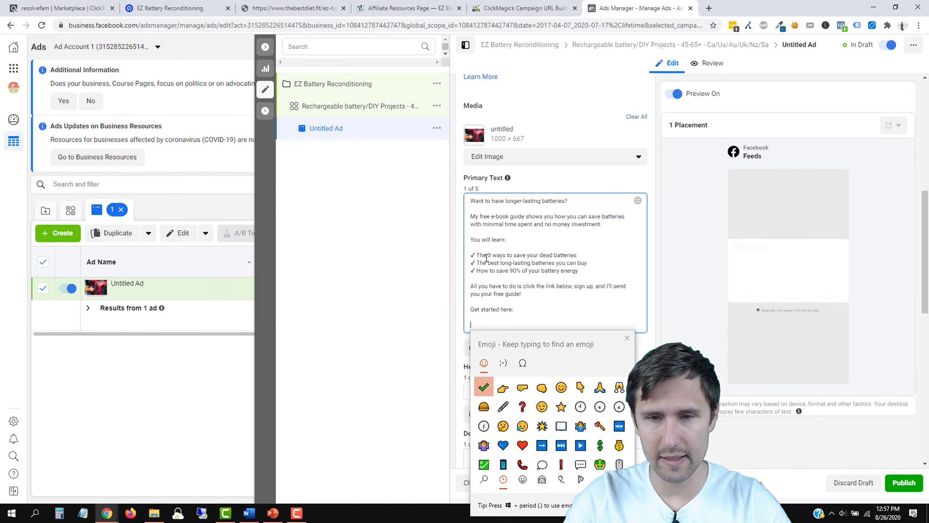
key(Right)
key(Right)
key(Right)
key(Right)
key(Right)
key(Return)
click(501, 277)
double_click(481, 328)
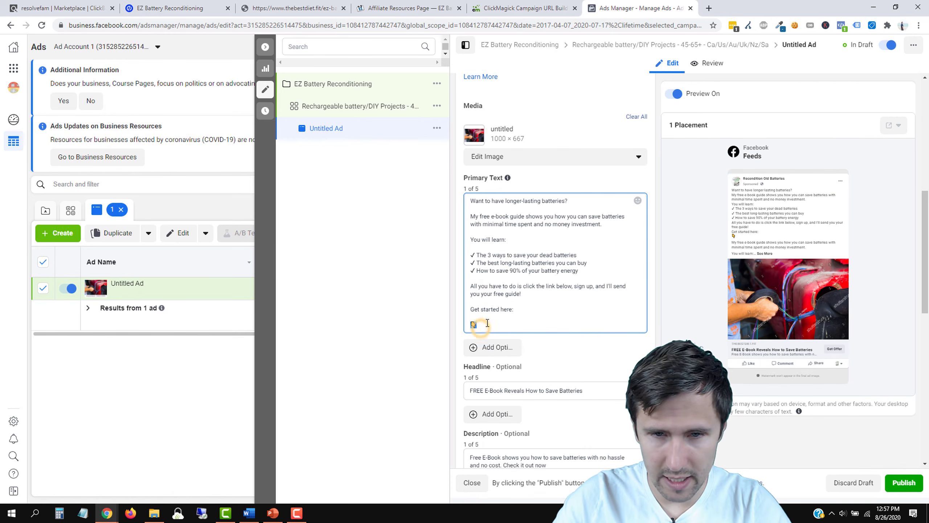
click(487, 325)
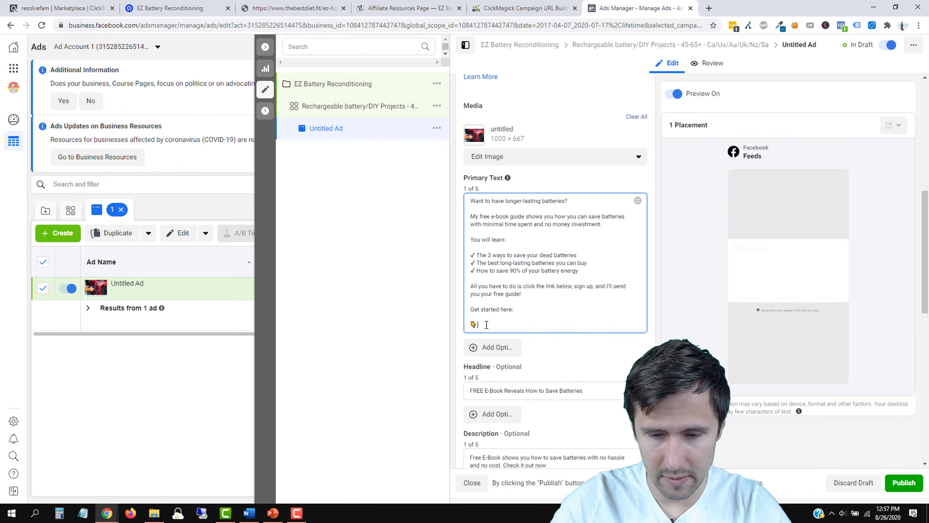
key(ctrl+v)
key(ctrl+v)
key(ctrl+v)
key(ctrl+v)
key(ctrl+v)
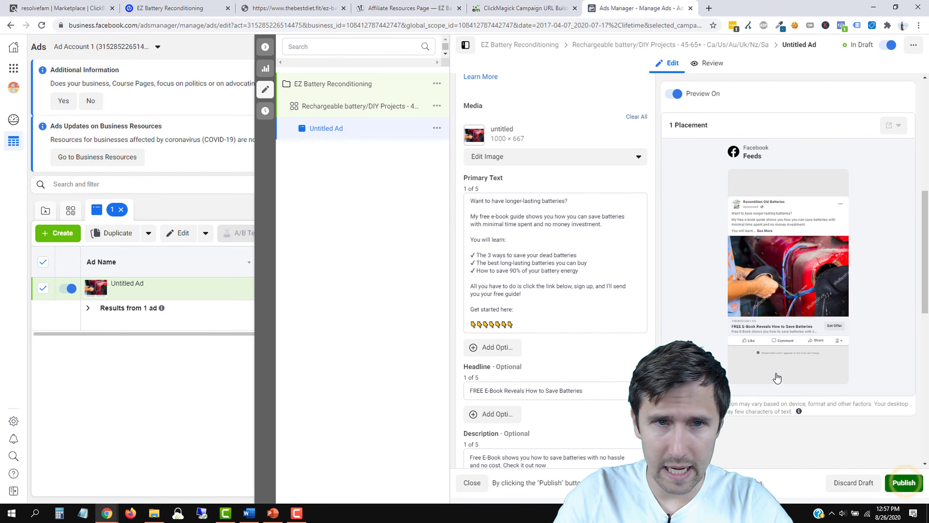
click(902, 481)
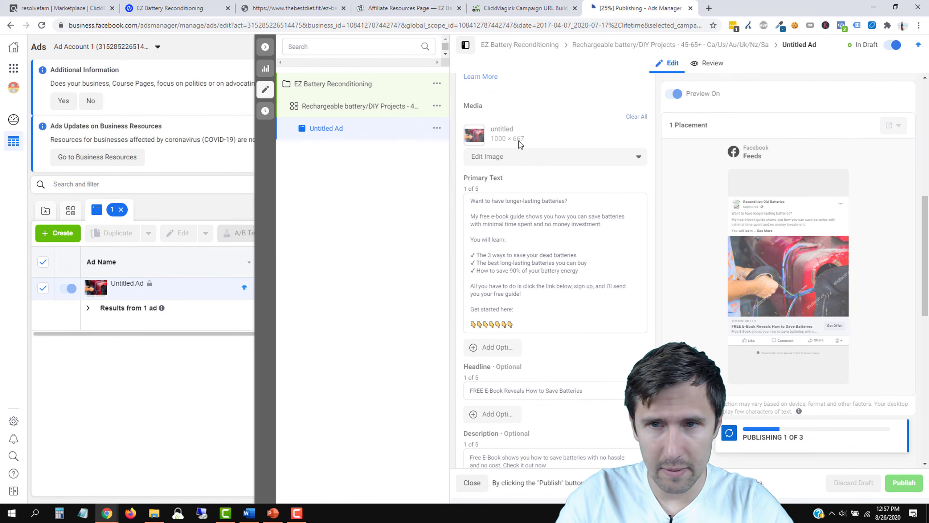
Step: Rename the ad to batteryimage-longerlastingquest
scroll(525, 242, up, 8)
scroll(524, 130, up, 2)
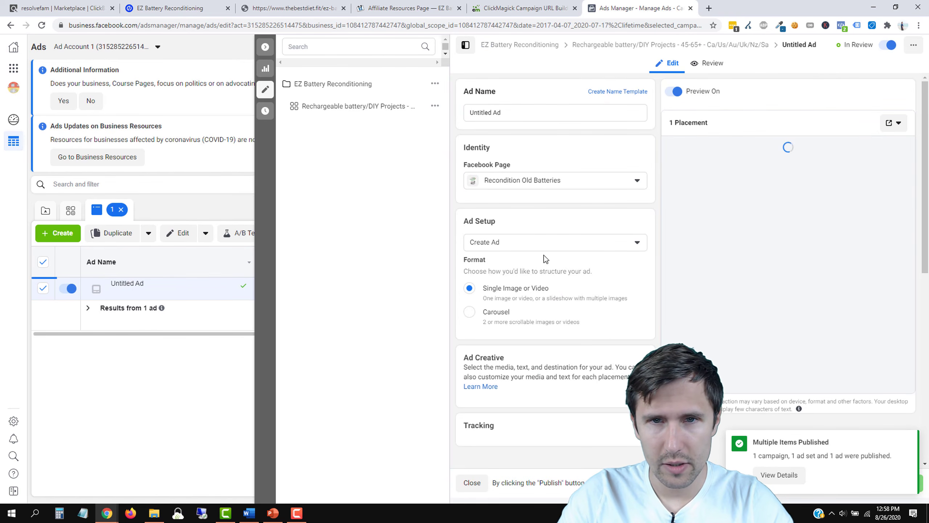
triple_click(494, 112)
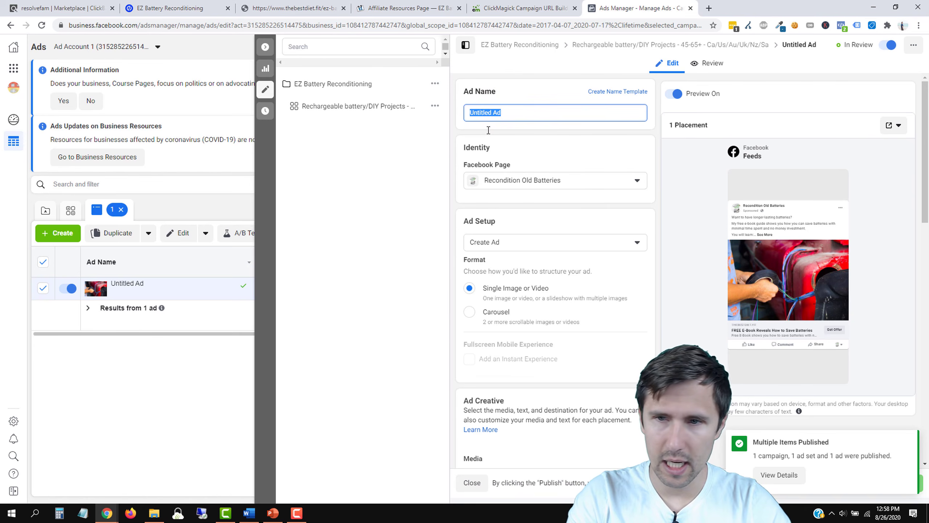
text(batteryimage-)
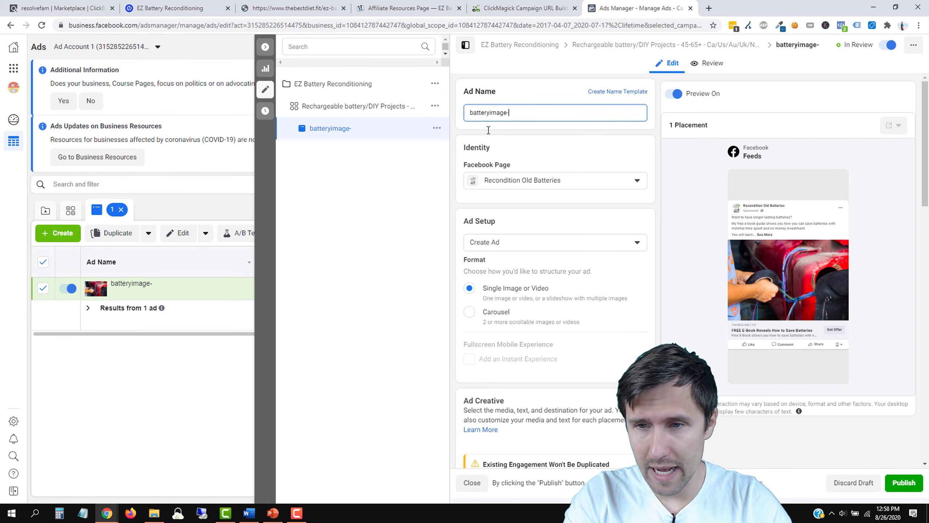
text(estionheadline)
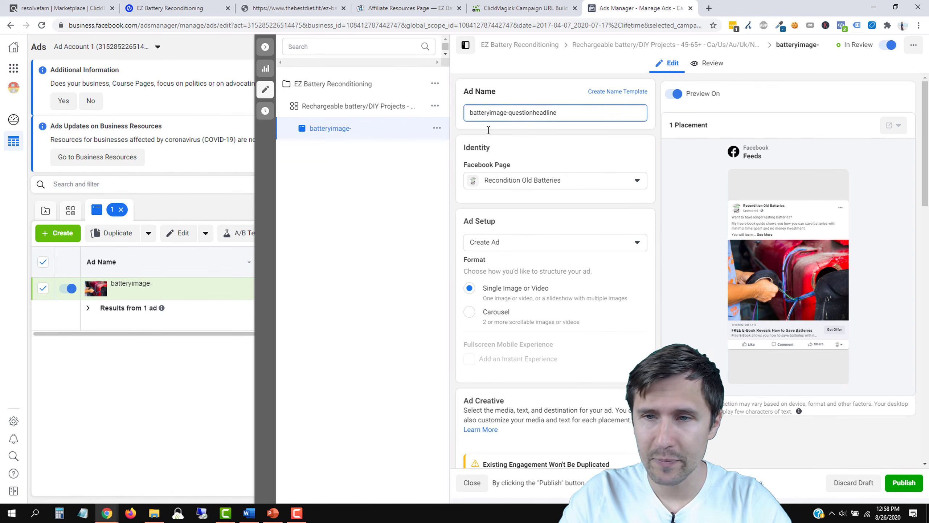
drag(569, 108, 510, 111)
text(on)
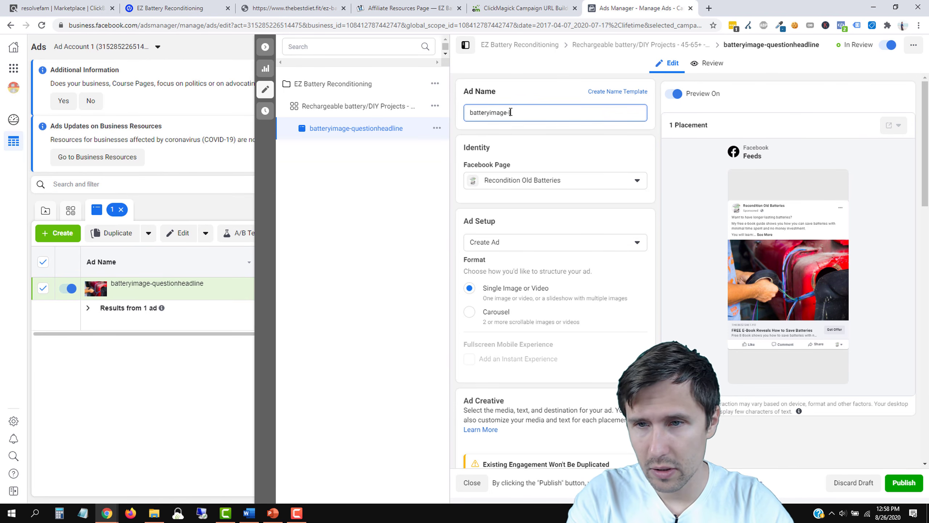
text(ger)
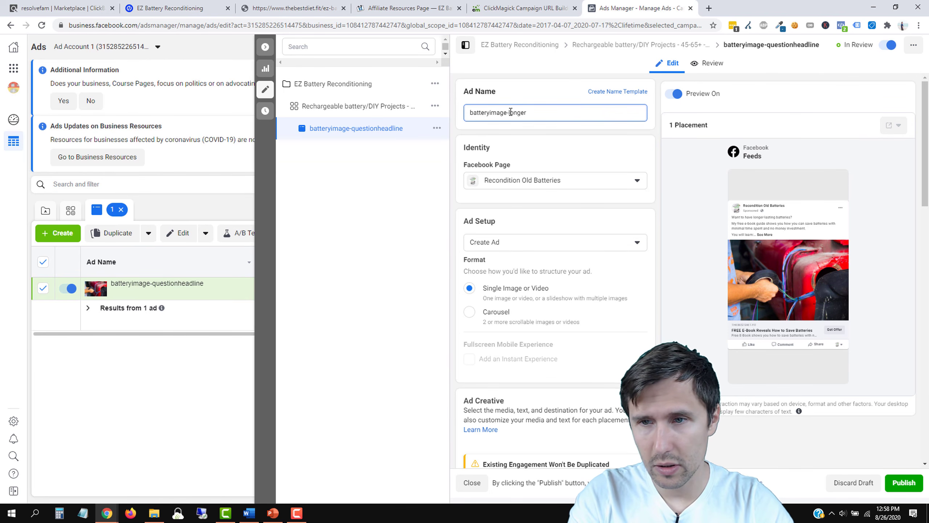
text(lastingquest)
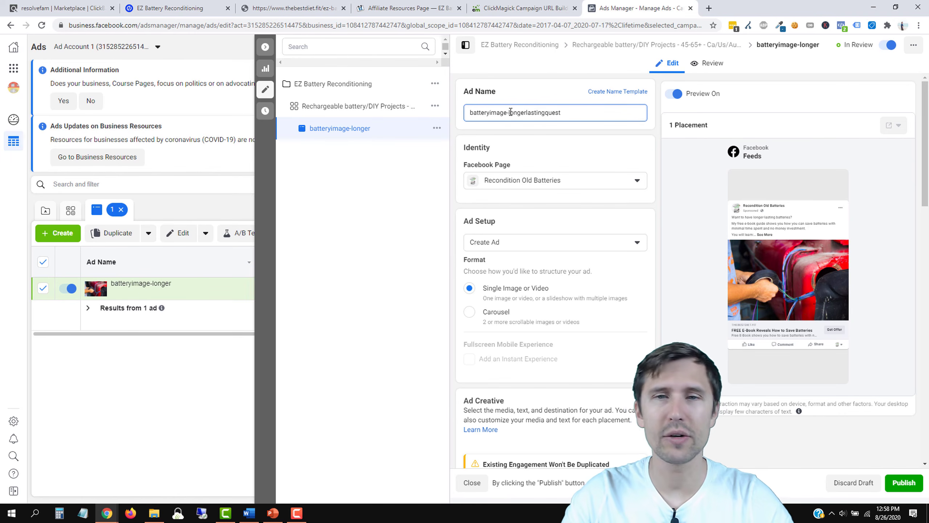
Step: Paste the ad name as the Website URL's utm_content value, publish, and return to ClickMagick
triple_click(531, 113)
key(ctrl+c)
scroll(681, 329, down, 4)
scroll(611, 411, down, 12)
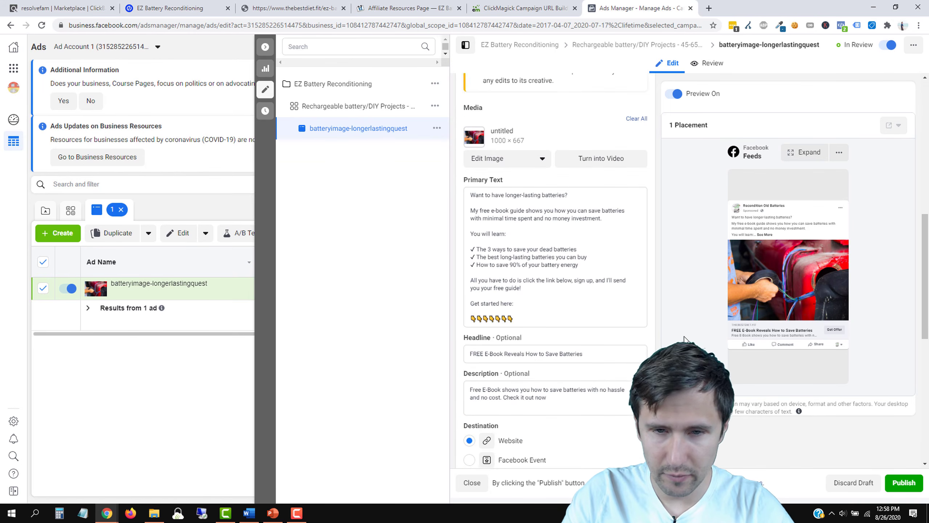
click(500, 409)
key(ctrl+v)
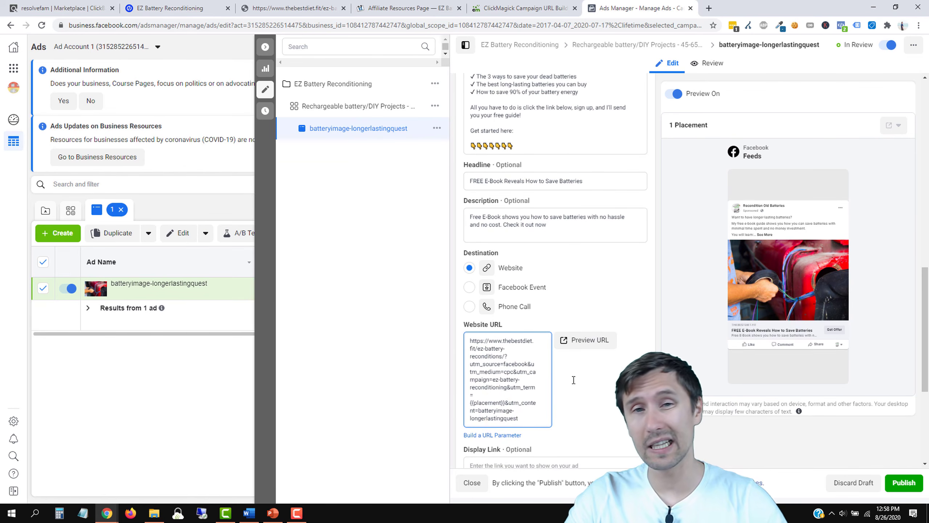
click(909, 479)
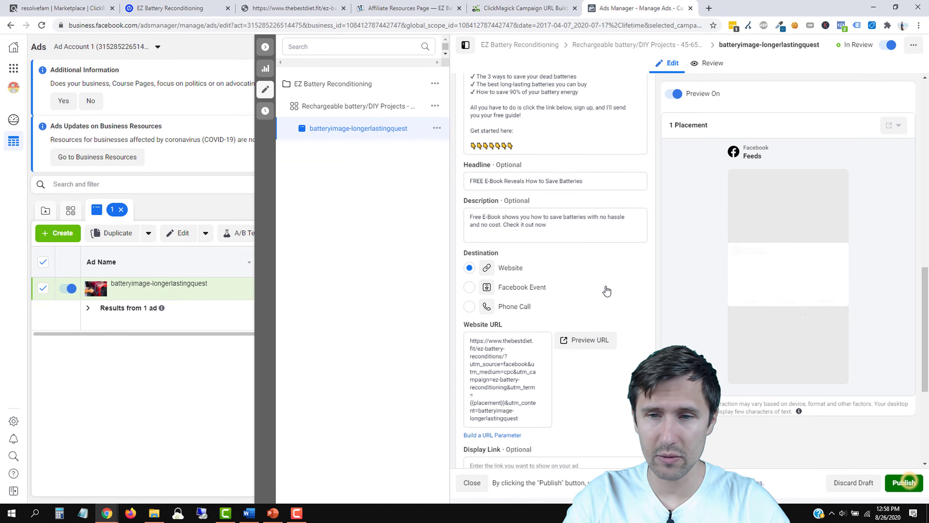
click(517, 3)
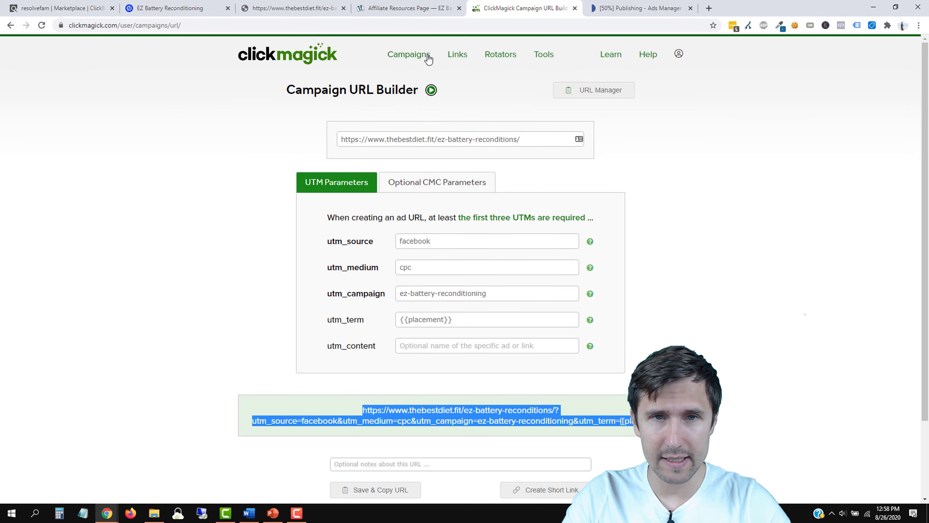
Step: View ClickMagick's Campaigns stats and its Source, Medium, Campaign, Term and Content filters, then return to Ads Manager
click(410, 55)
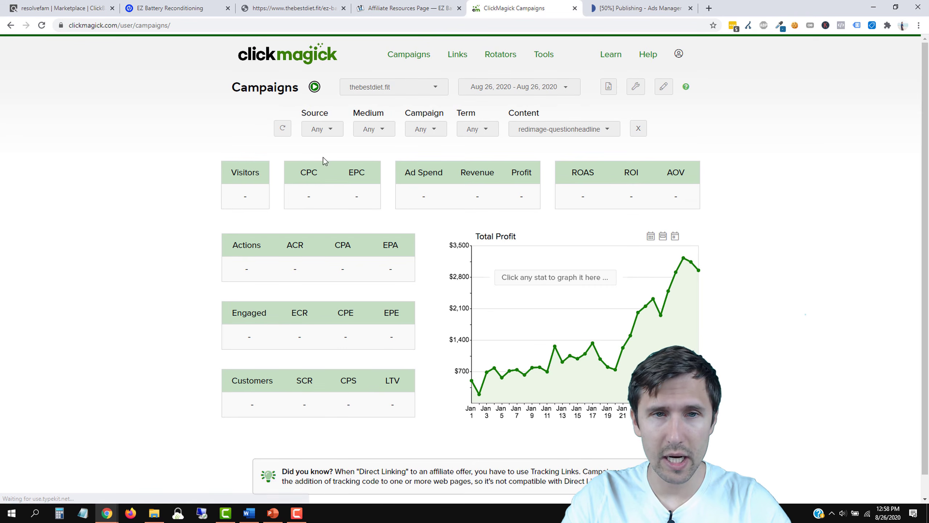
click(332, 126)
click(370, 128)
click(432, 129)
click(487, 130)
click(545, 132)
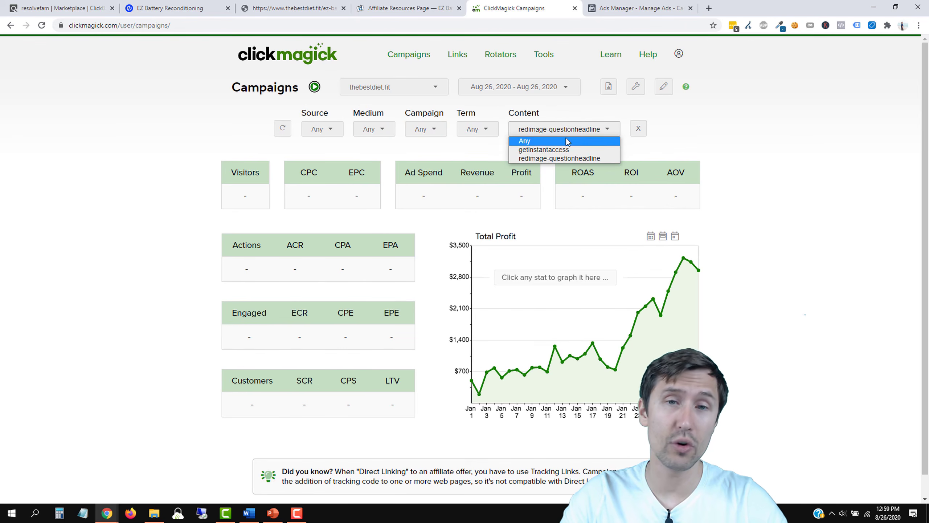
click(531, 158)
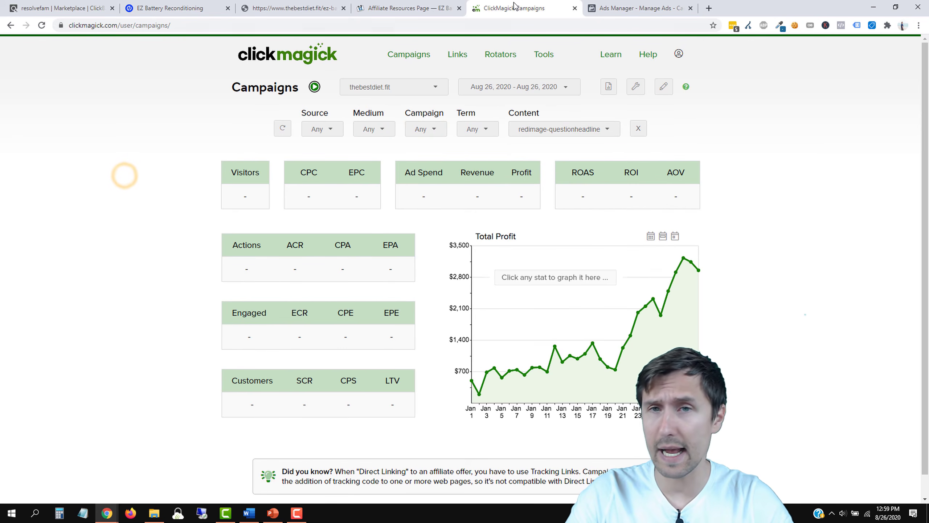
click(630, 4)
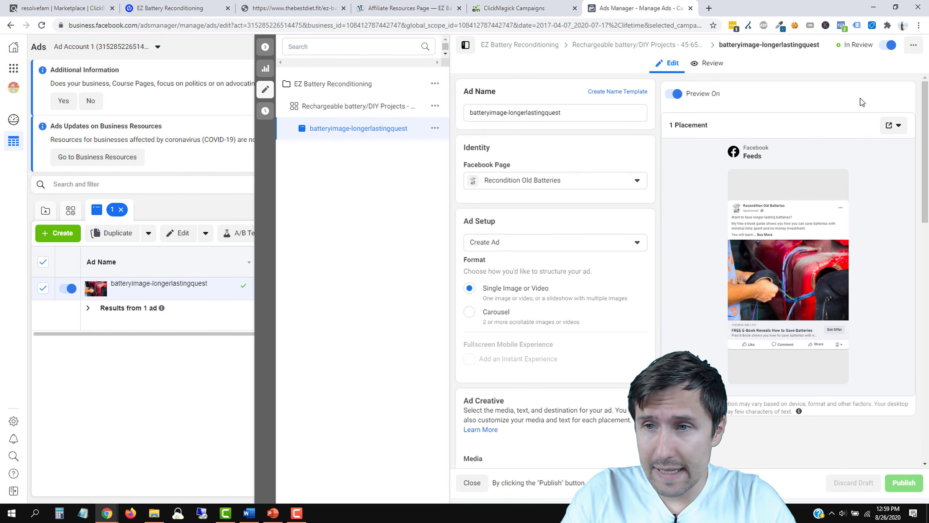
Step: Preview the ad in the Facebook Desktop News Feed and find it in the feed
click(899, 125)
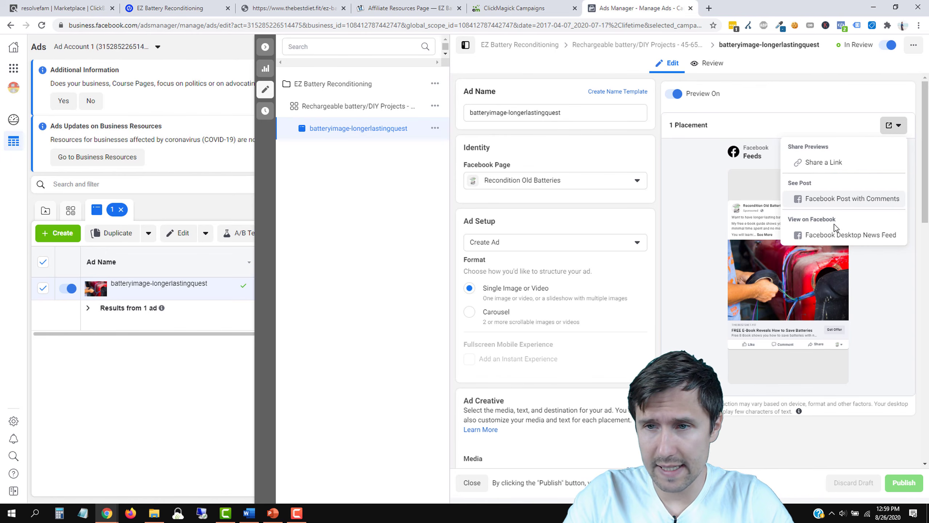
click(828, 235)
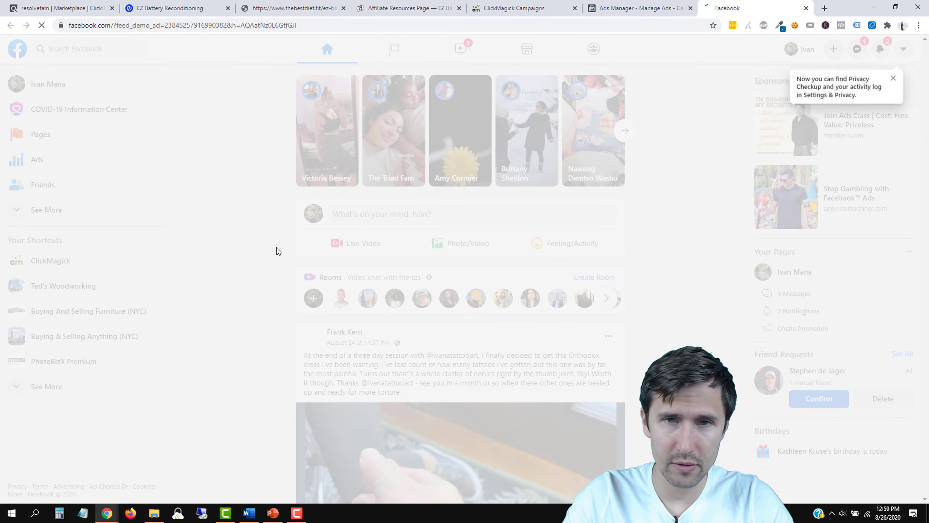
click(277, 248)
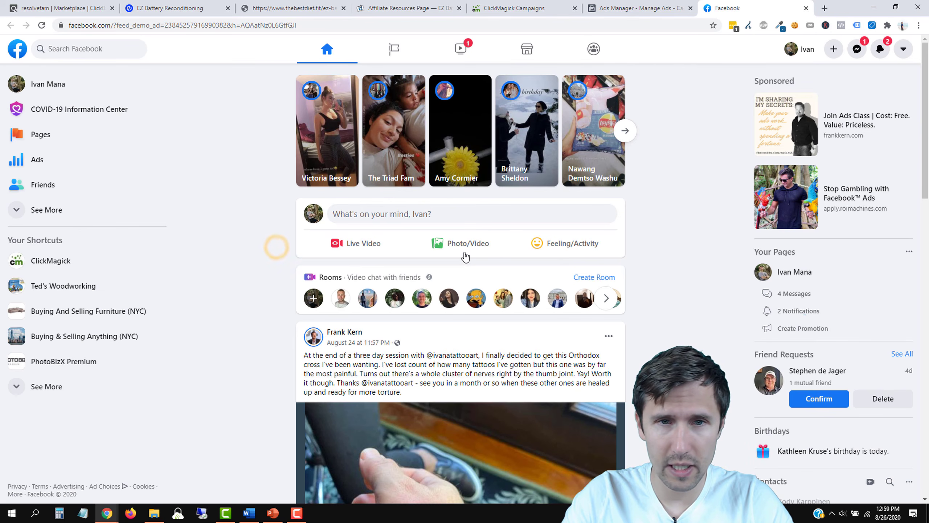
scroll(248, 280, down, 10)
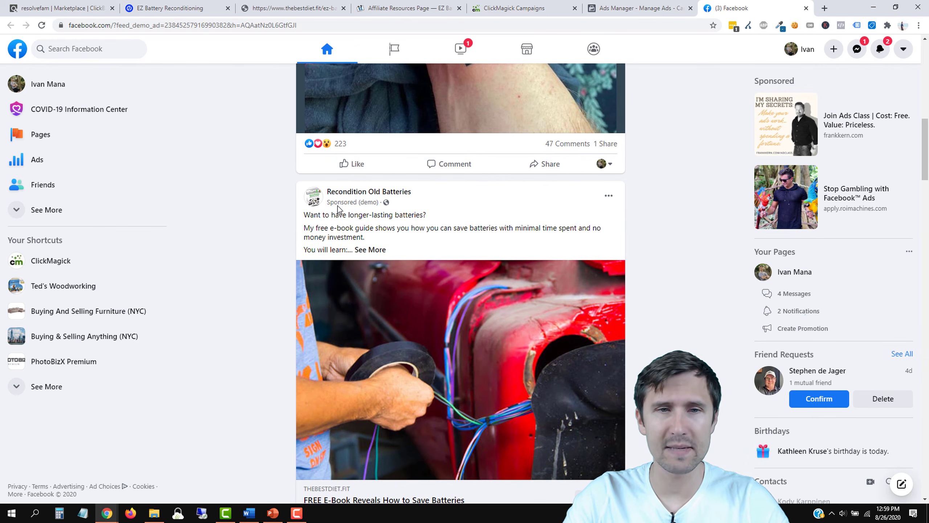
mouse_move(347, 191)
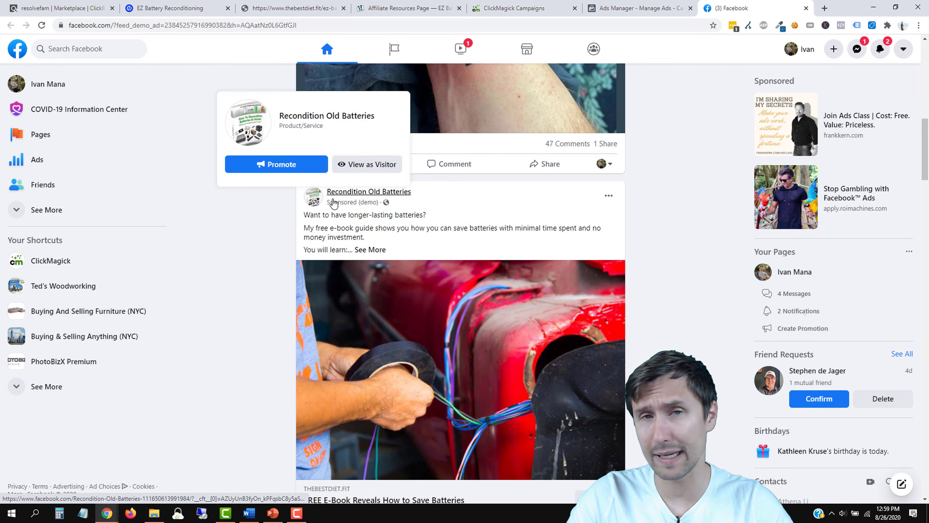
mouse_move(321, 204)
scroll(251, 256, down, 3)
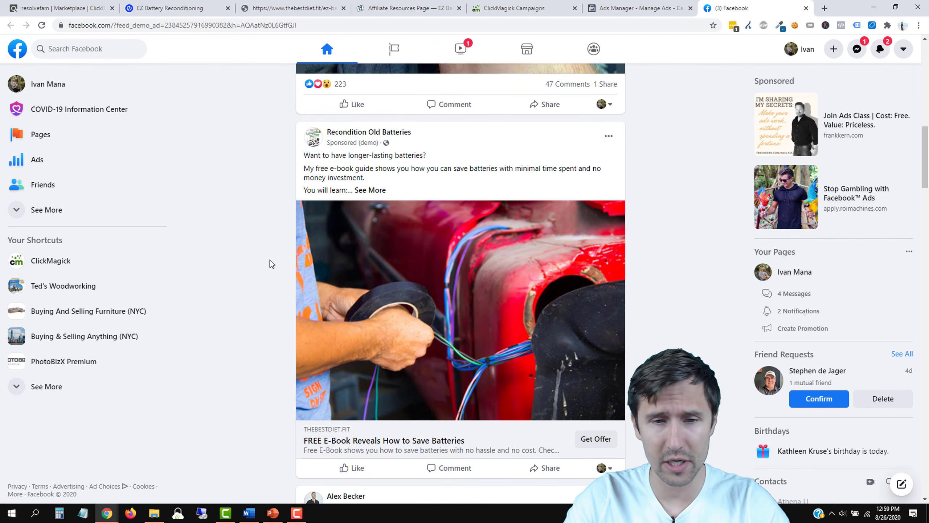
scroll(374, 251, up, 3)
Step: Expand the ad's full checklist text with See More and open its landing page
click(374, 251)
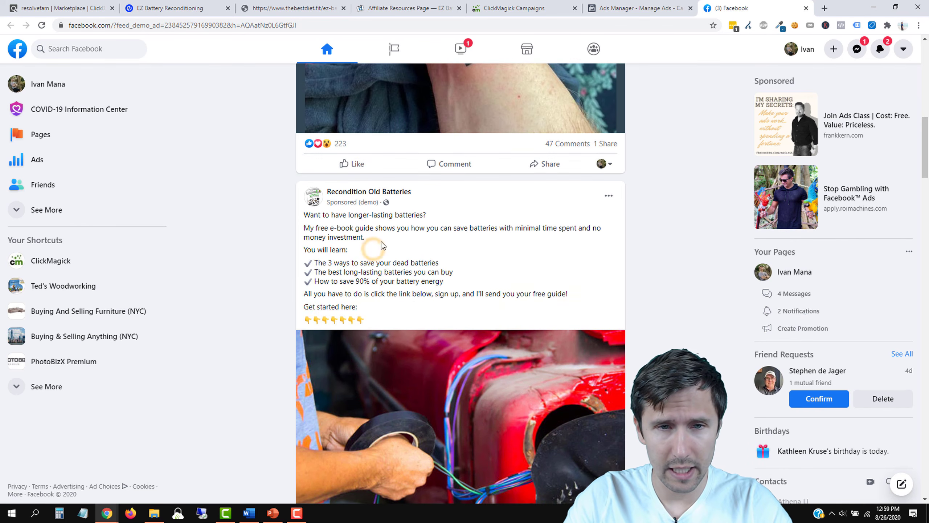
scroll(257, 295, down, 3)
scroll(356, 291, down, 3)
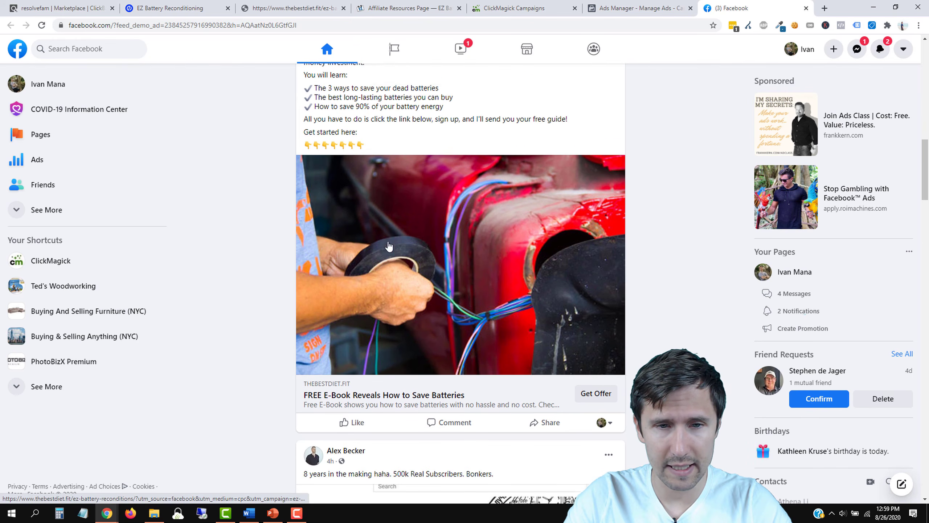
click(384, 327)
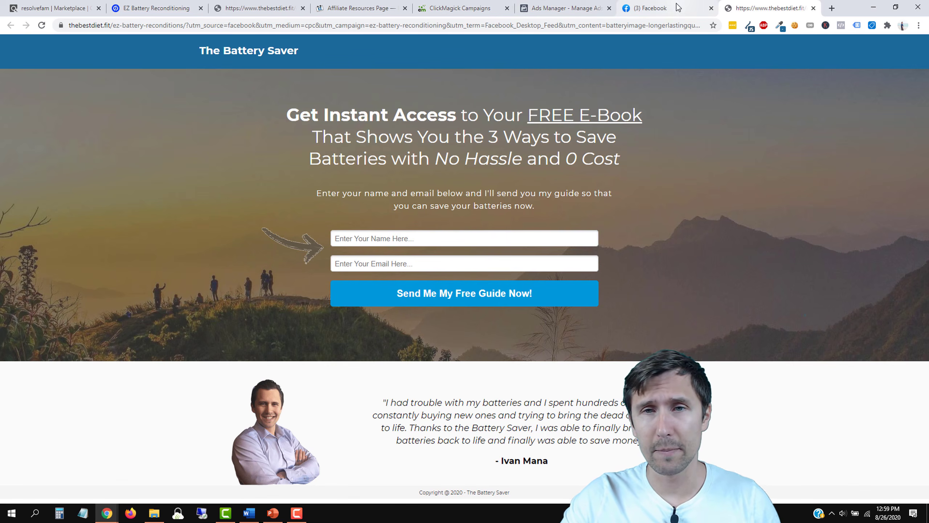
Step: Close the Facebook preview and landing page tabs and open a new browser tab
click(711, 8)
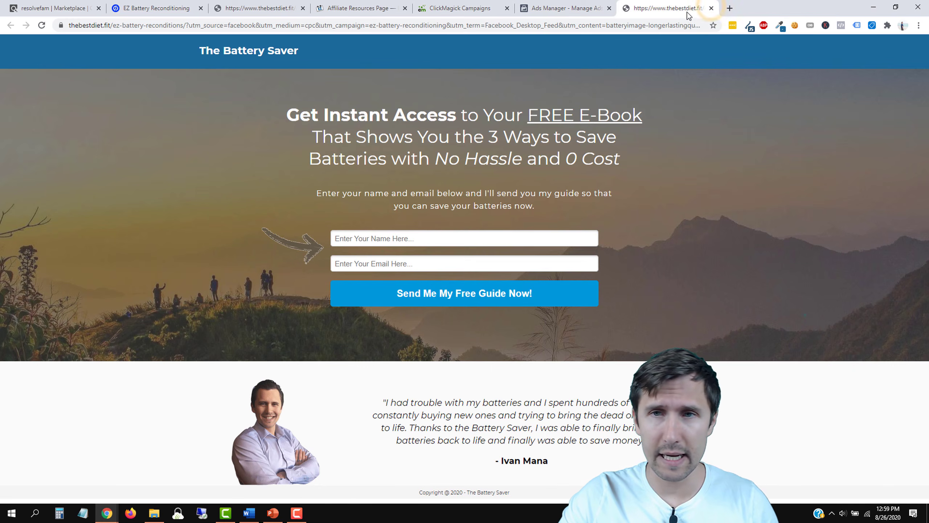
click(711, 8)
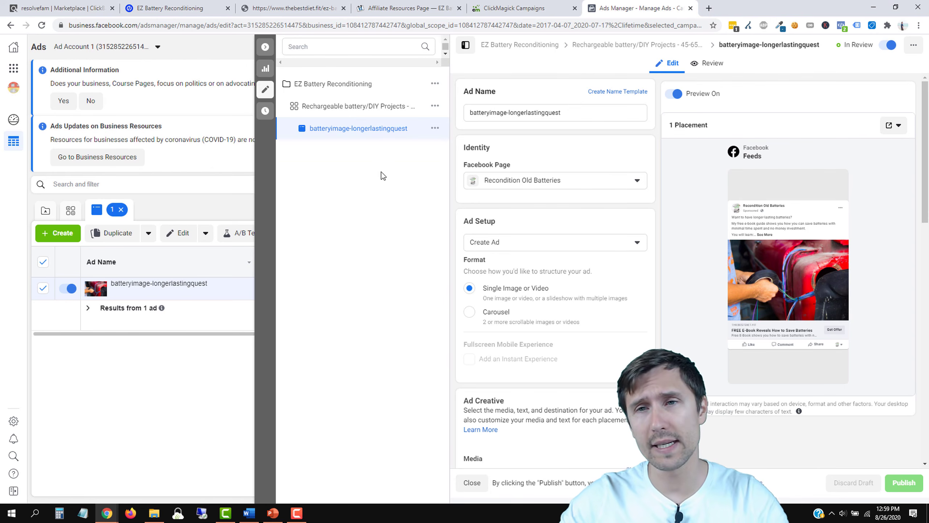
click(709, 8)
Step: Load ivanmana.com, browse its MY COURSES page, then return to the Ads Manager editor
text(ivanmana.com)
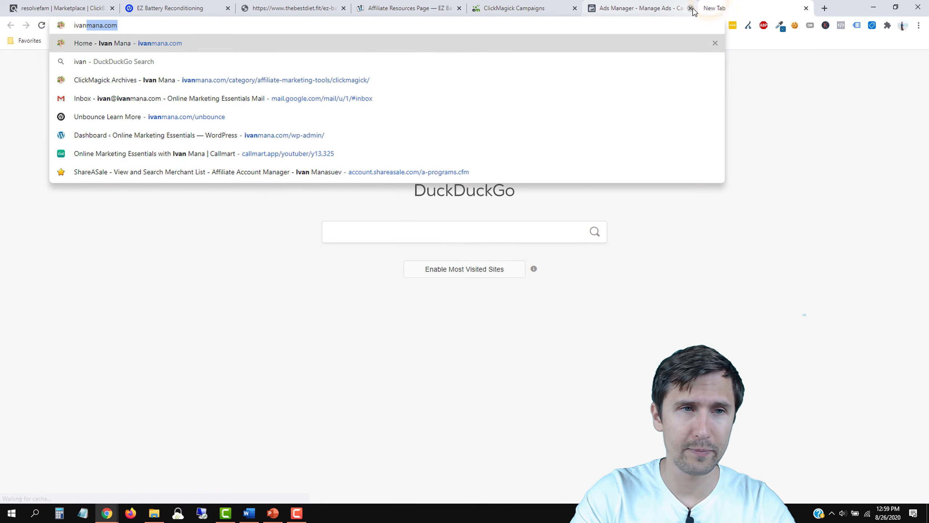
key(Return)
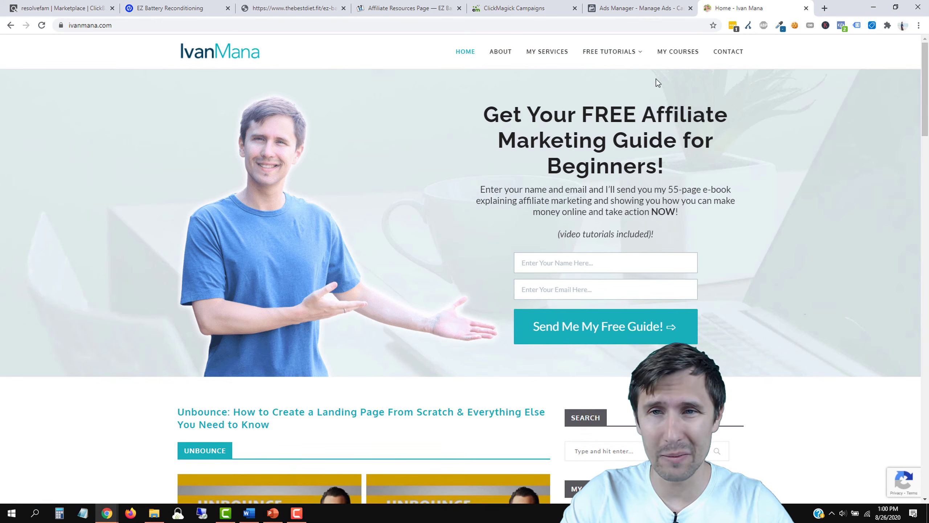
click(680, 55)
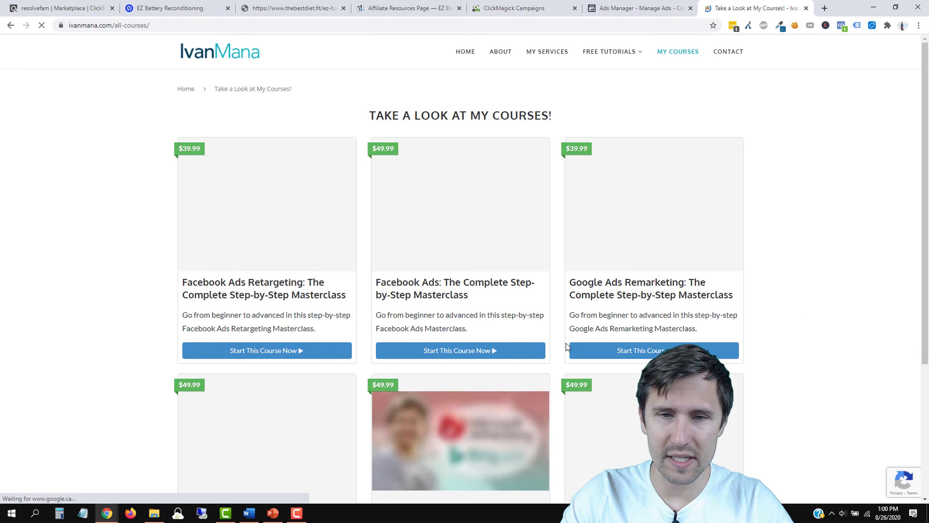
scroll(775, 309, down, 4)
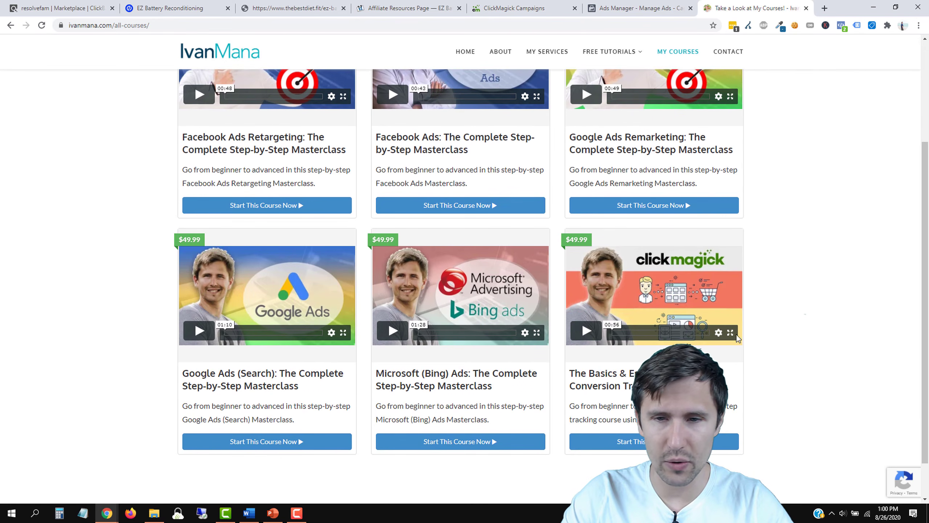
scroll(359, 224, up, 3)
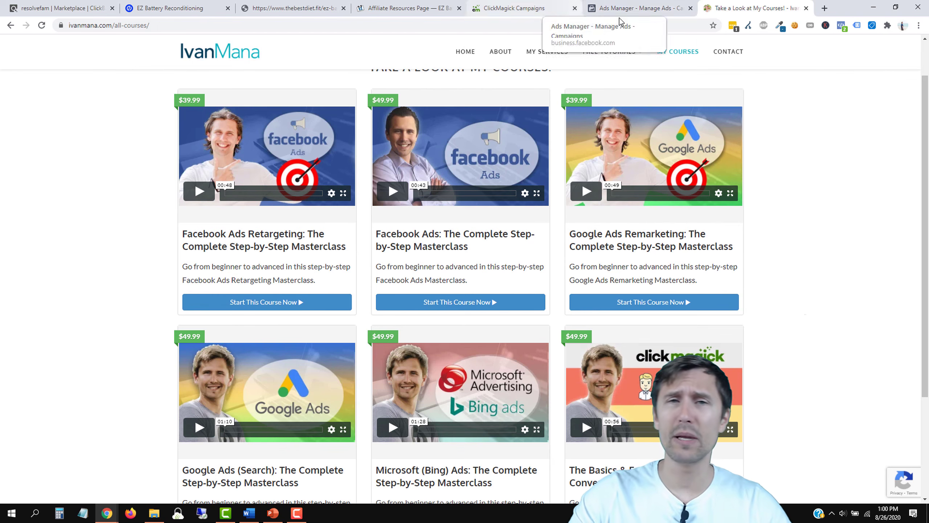
click(634, 10)
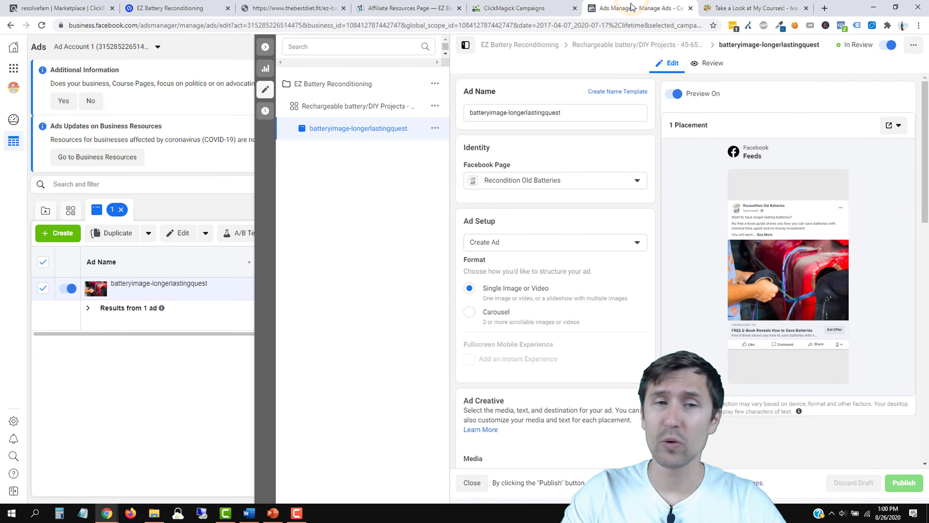